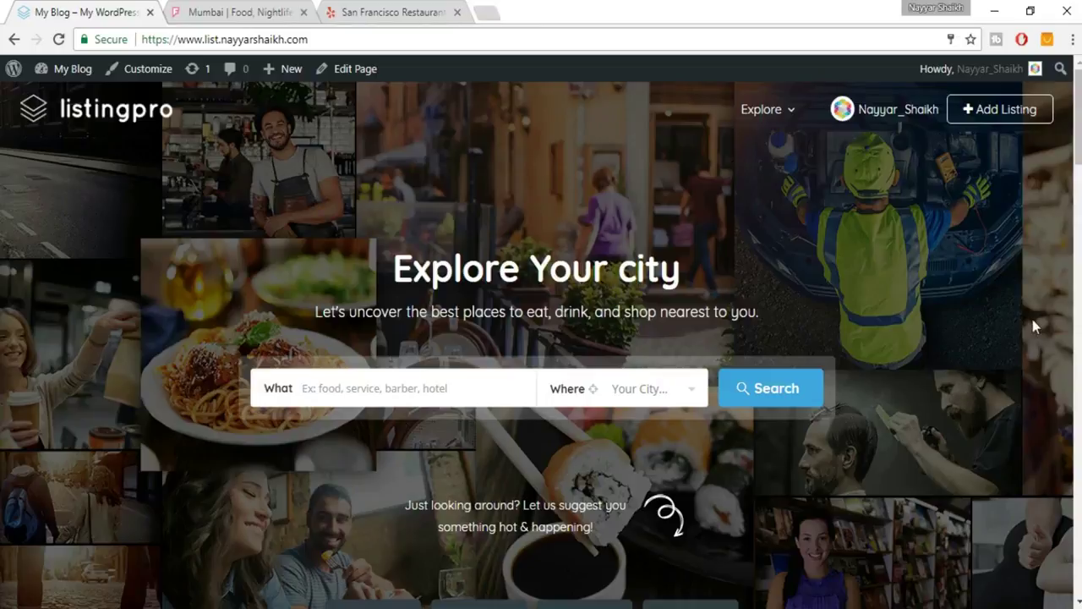
Switch to the 'Mumbai | Food, Nightlife' Foursquare tab with Mumbai as the search location.
left_click(254, 11)
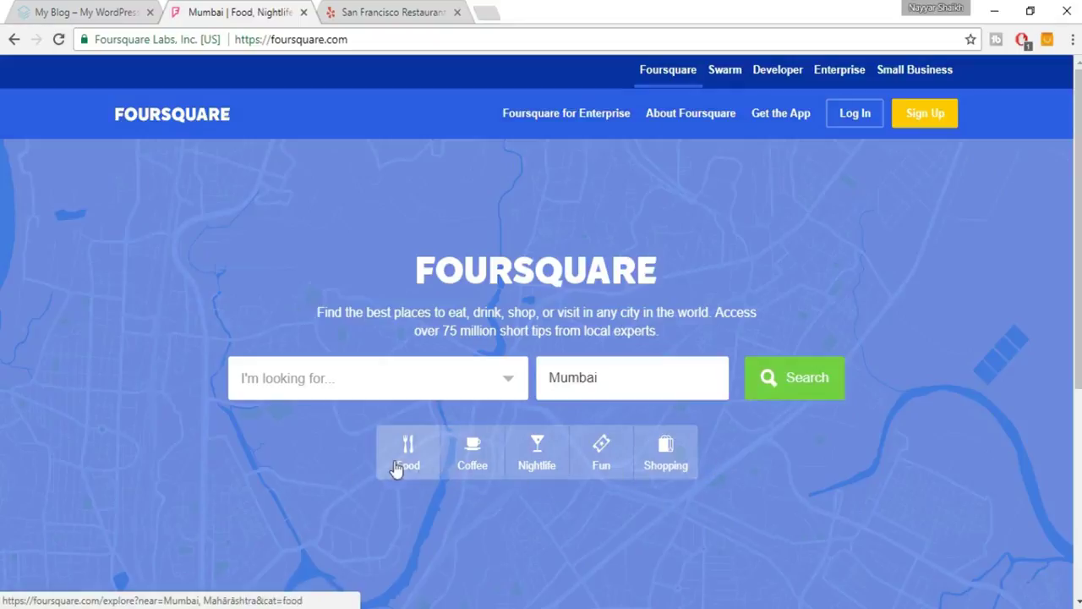
Switch to the Yelp 'San Francisco Restaurants' tab with its Find and Near search.
left_click(394, 14)
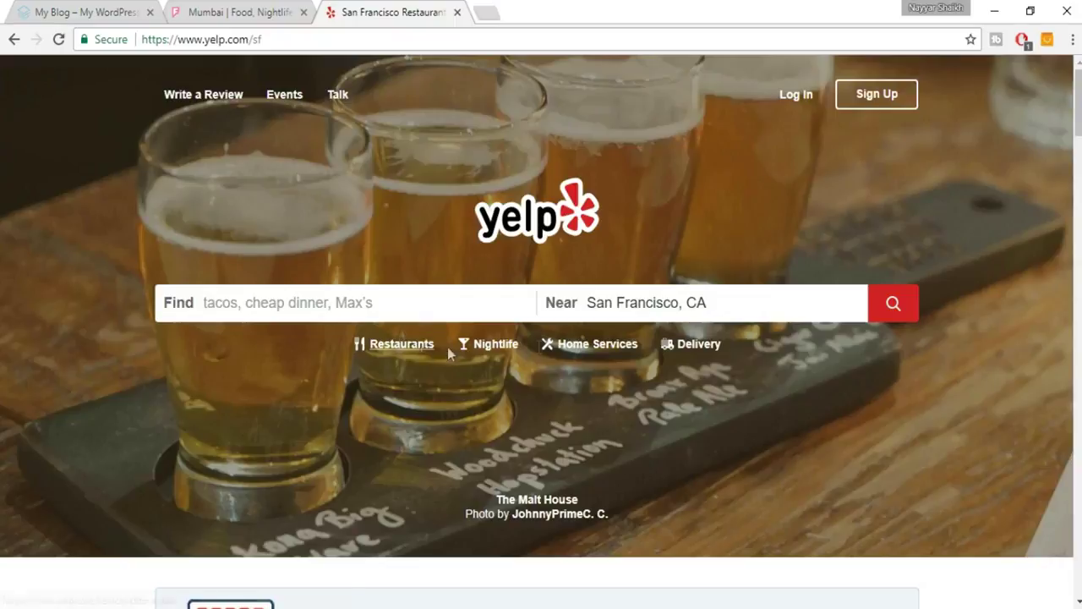
Return to the 'My Blog' ListingPro homepage and browse down to its Happening Cities tiles.
left_click(44, 11)
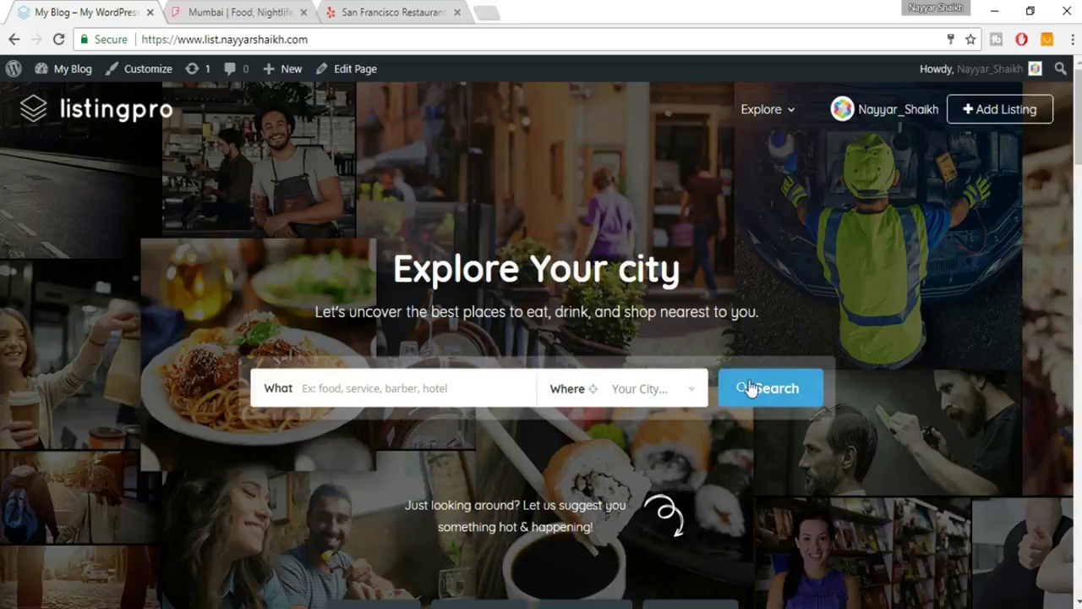
scroll(796, 422, "down", 2)
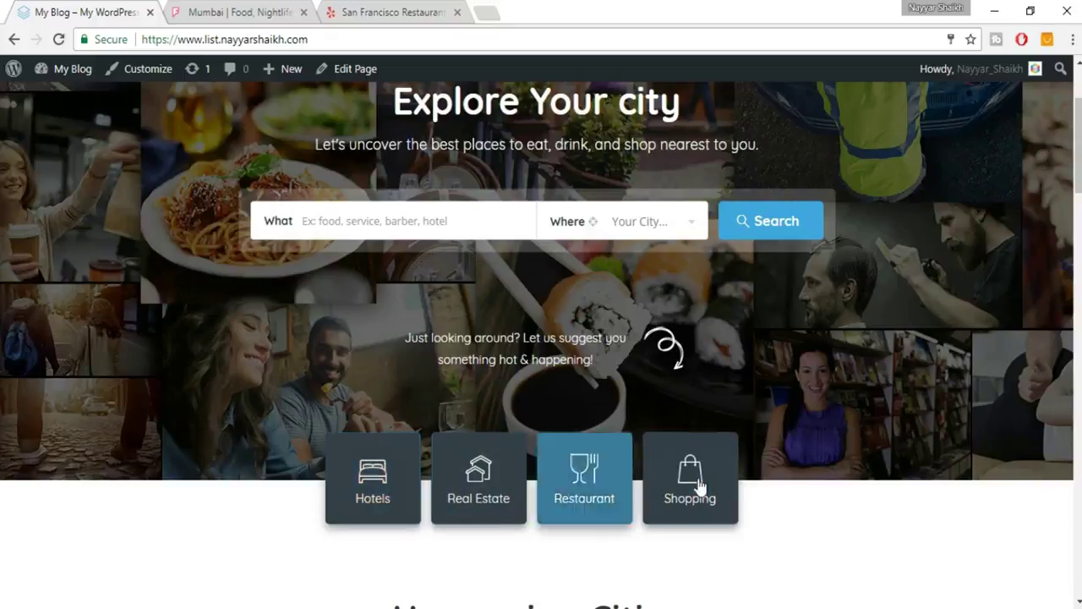
scroll(411, 486, "up", 2)
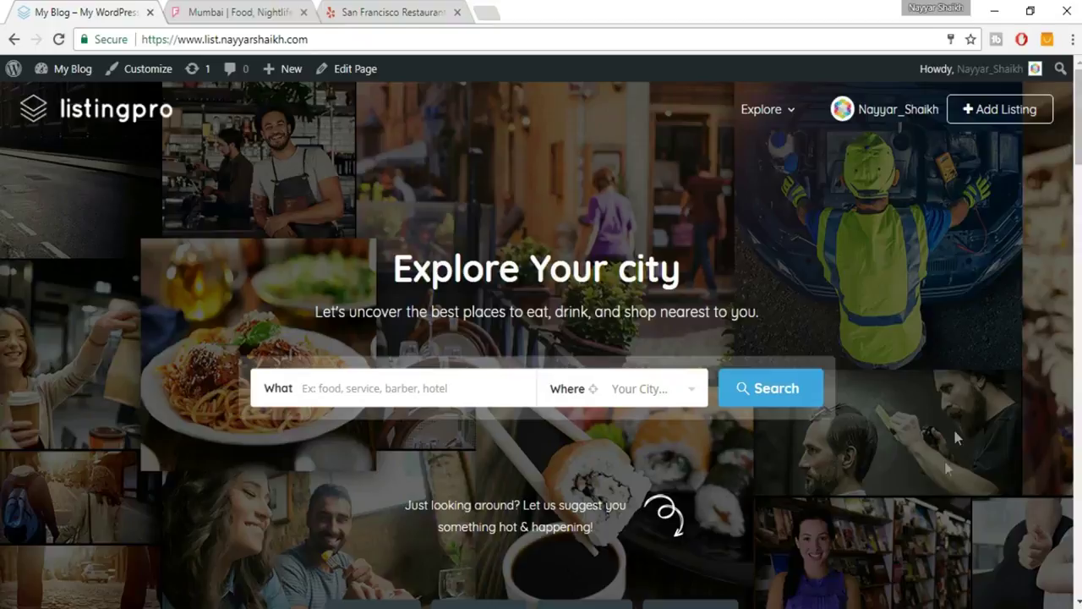
scroll(1077, 127, "down", 10)
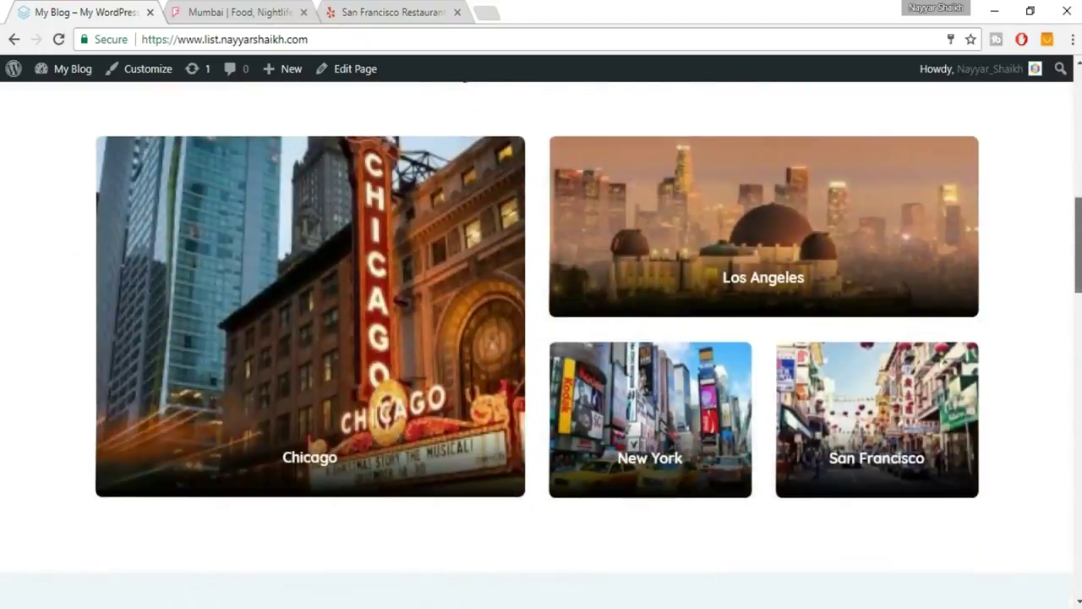
scroll(1077, 246, "up", 1)
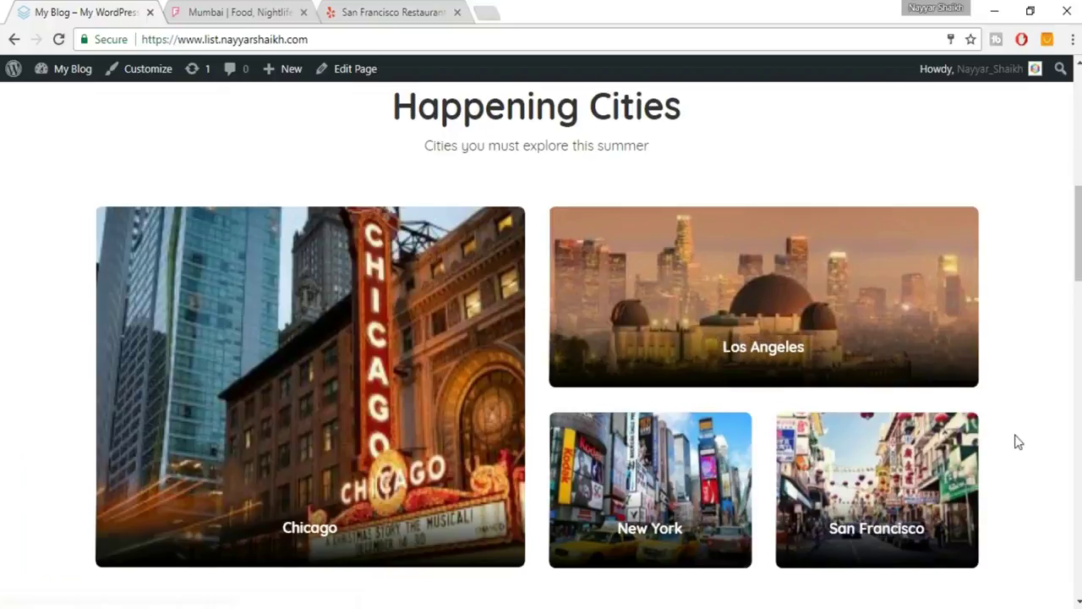
scroll(1018, 442, "down", 2)
scroll(1018, 441, "down", 5)
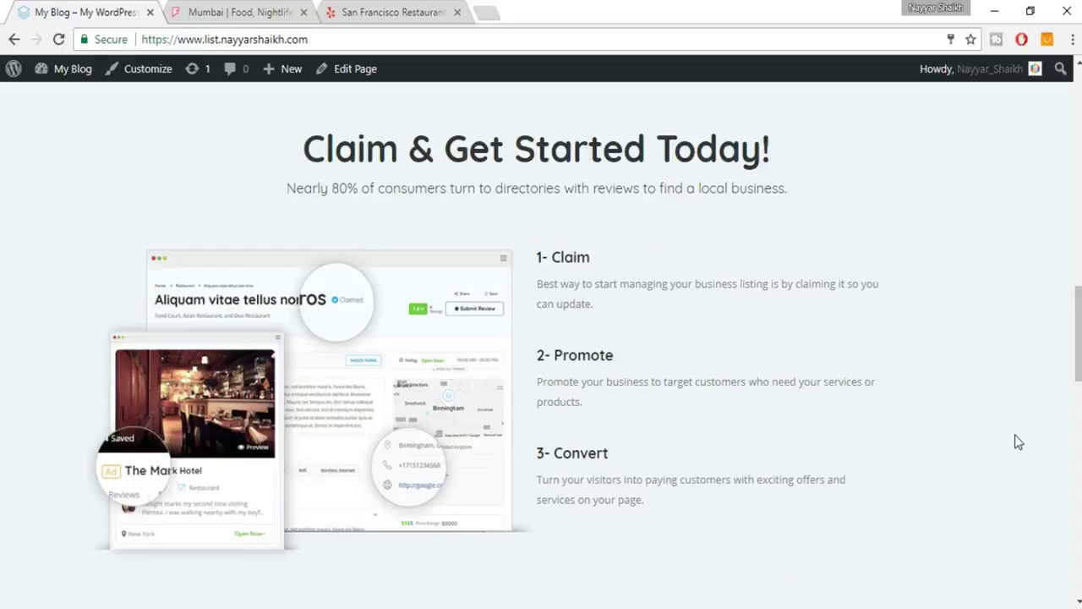
scroll(1019, 410, "down", 5)
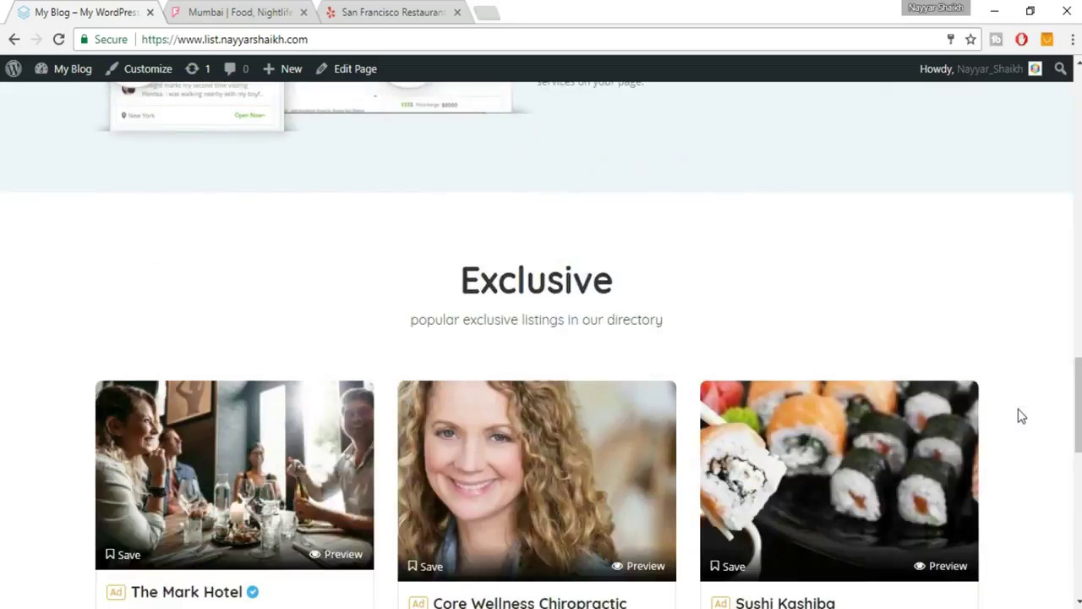
scroll(1019, 410, "down", 2)
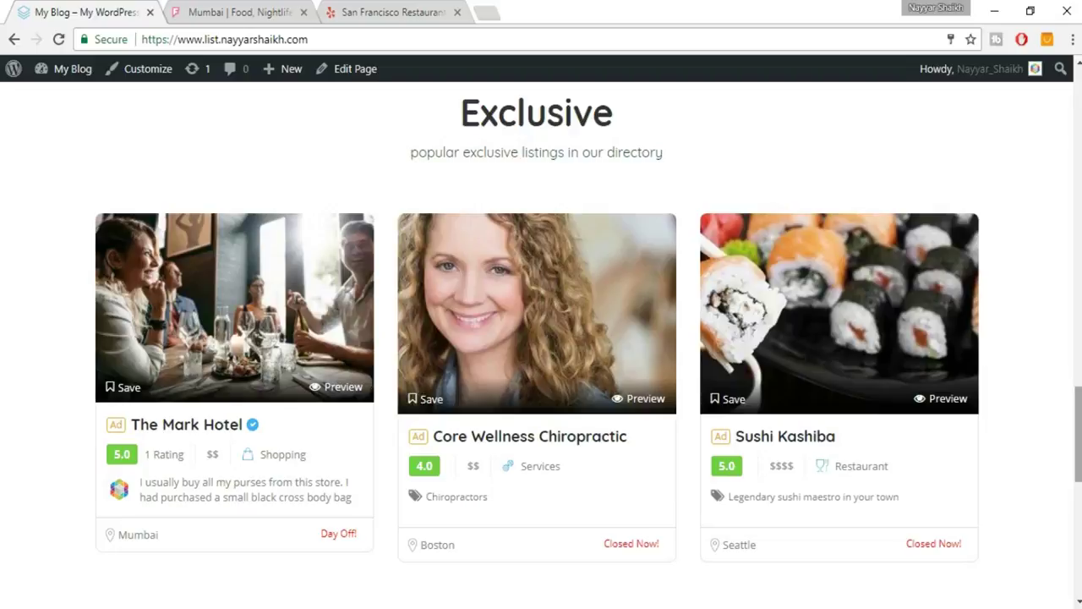
scroll(541, 345, "down", 5)
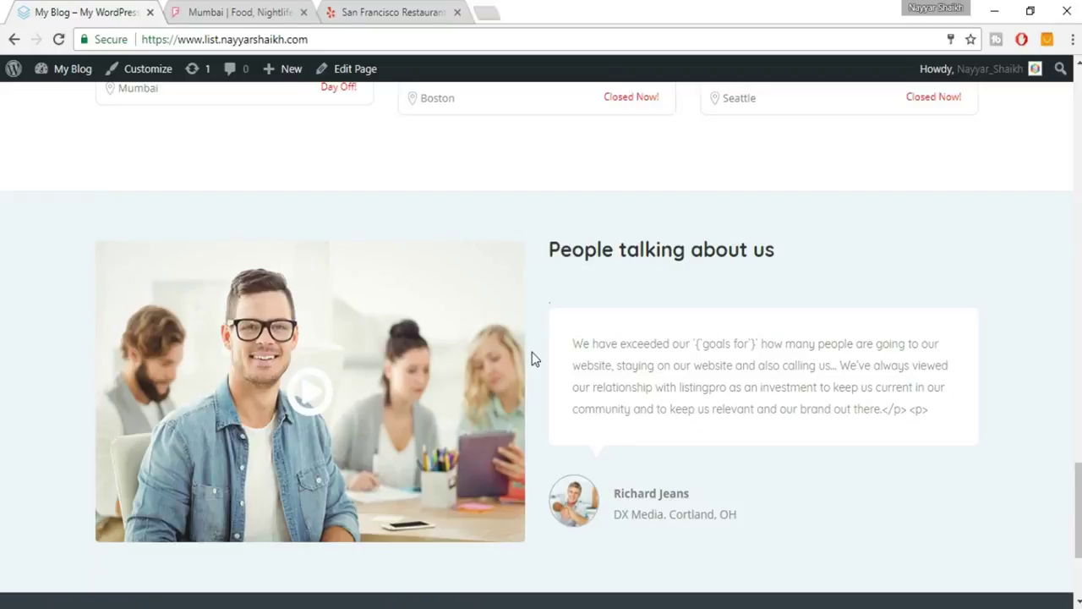
scroll(689, 454, "down", 3)
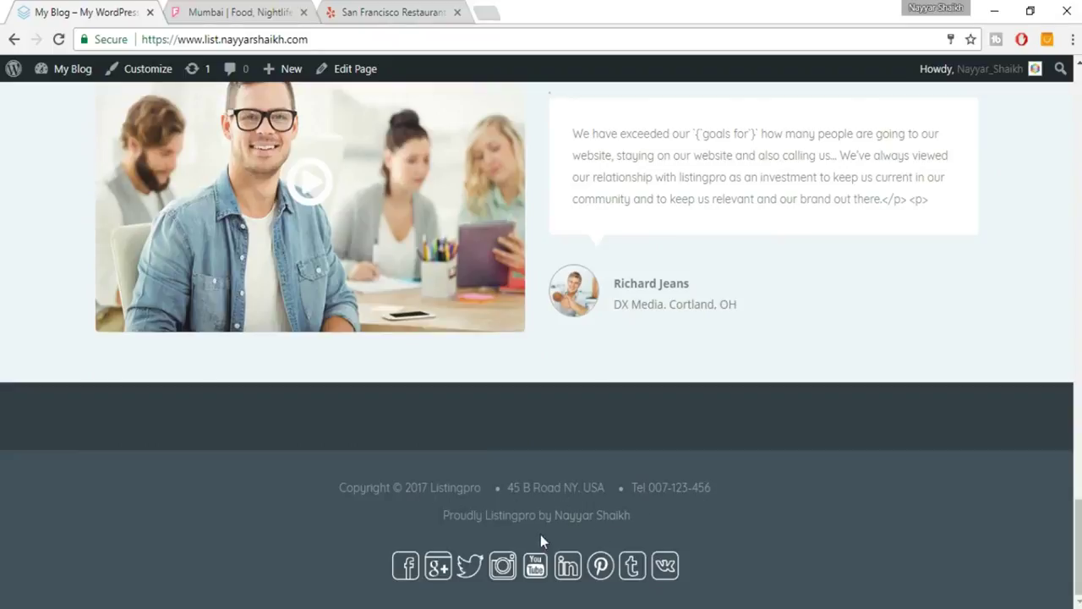
scroll(1025, 293, "up", 15)
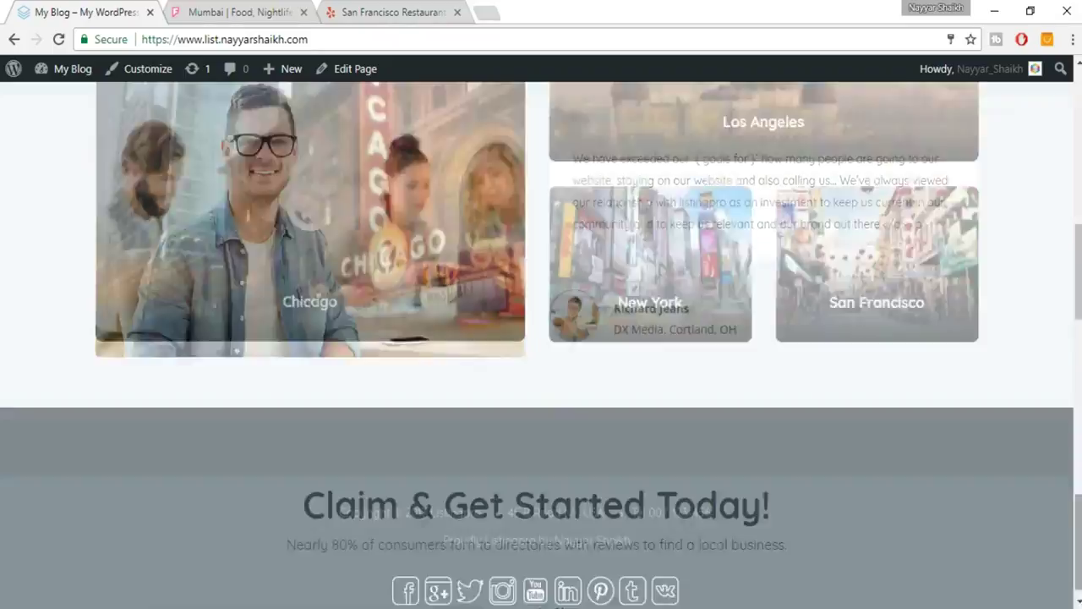
scroll(987, 368, "up", 1)
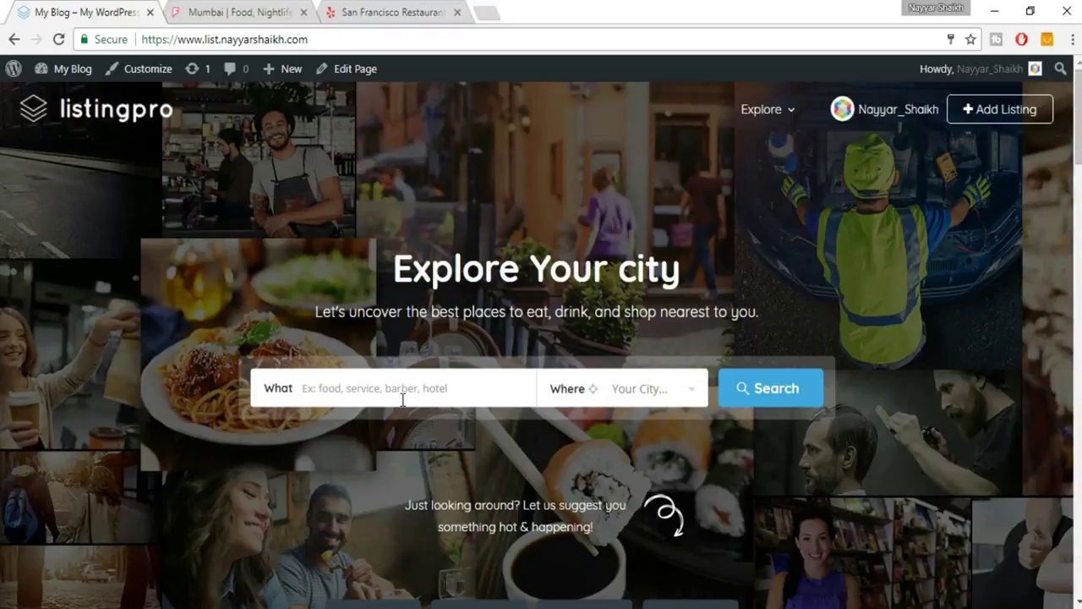
Search the ListingPro site for 'hotel' using the Hotels category suggestion.
left_click(447, 388)
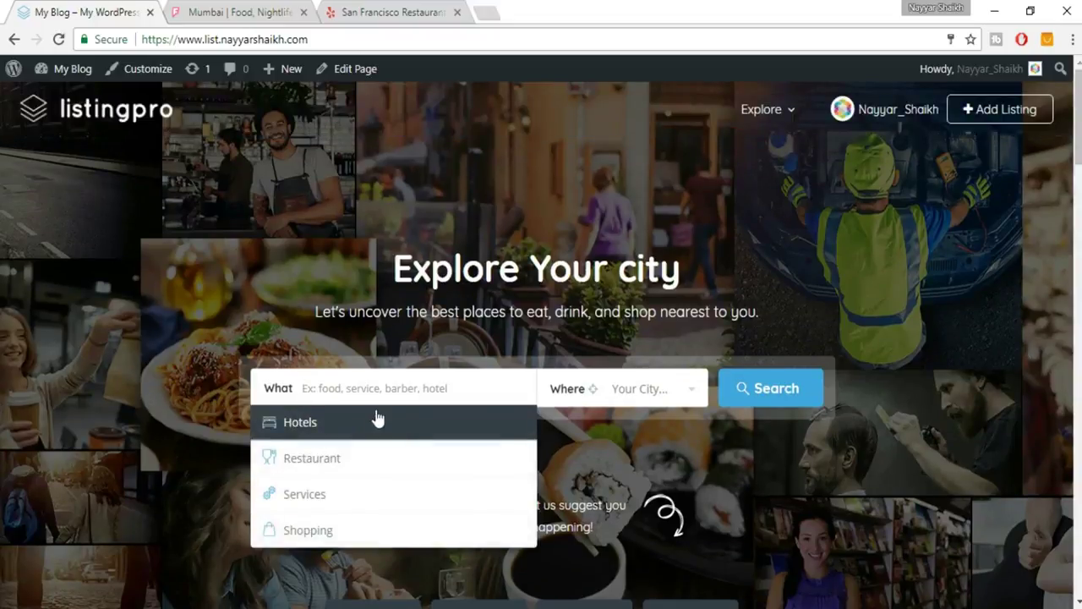
type("ho")
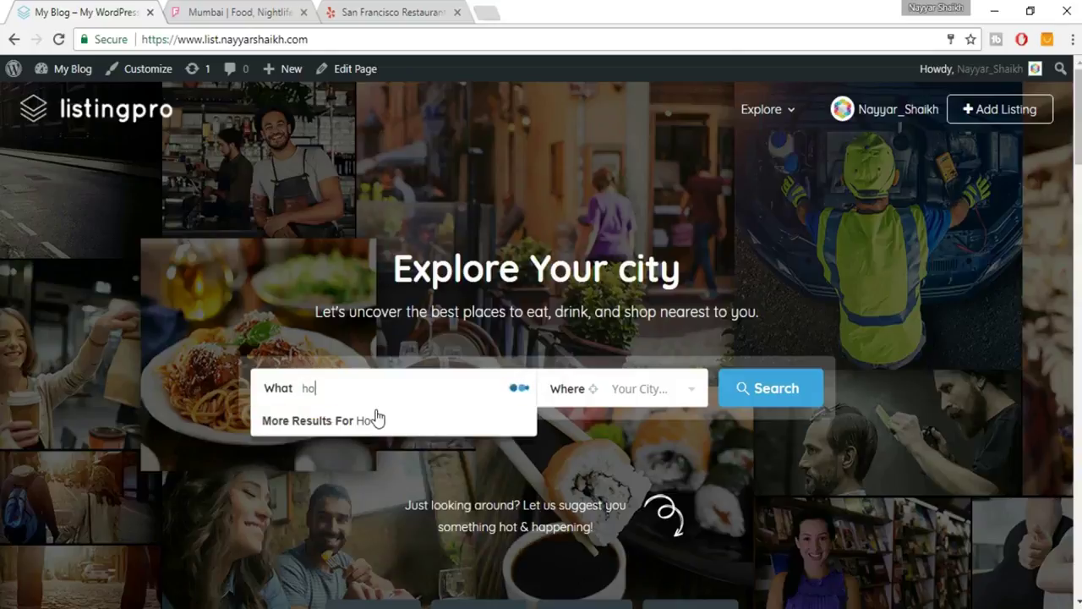
type("tel")
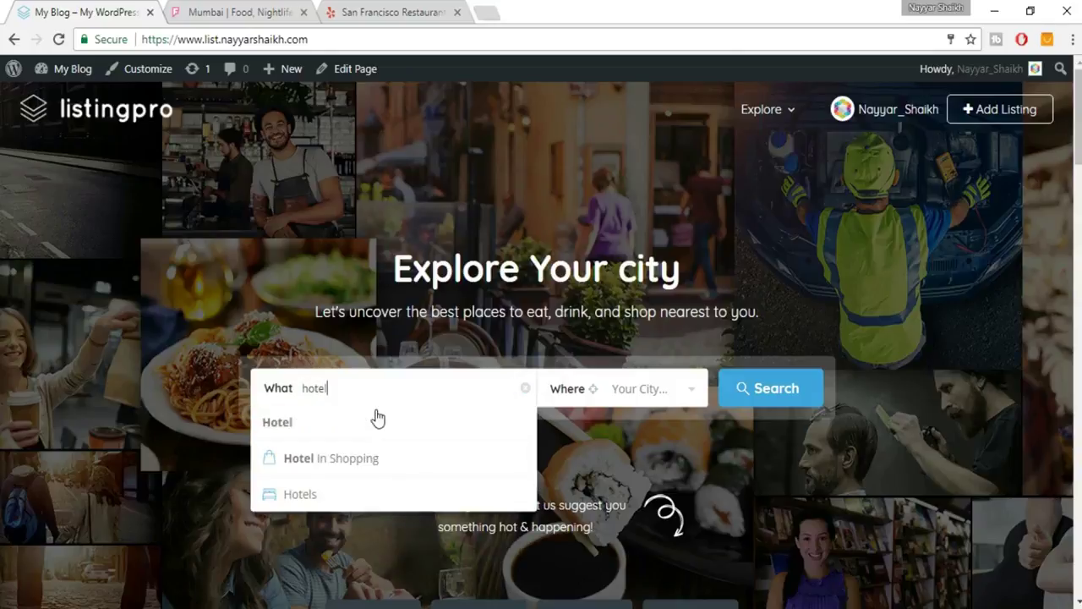
left_click(332, 497)
left_click(781, 393)
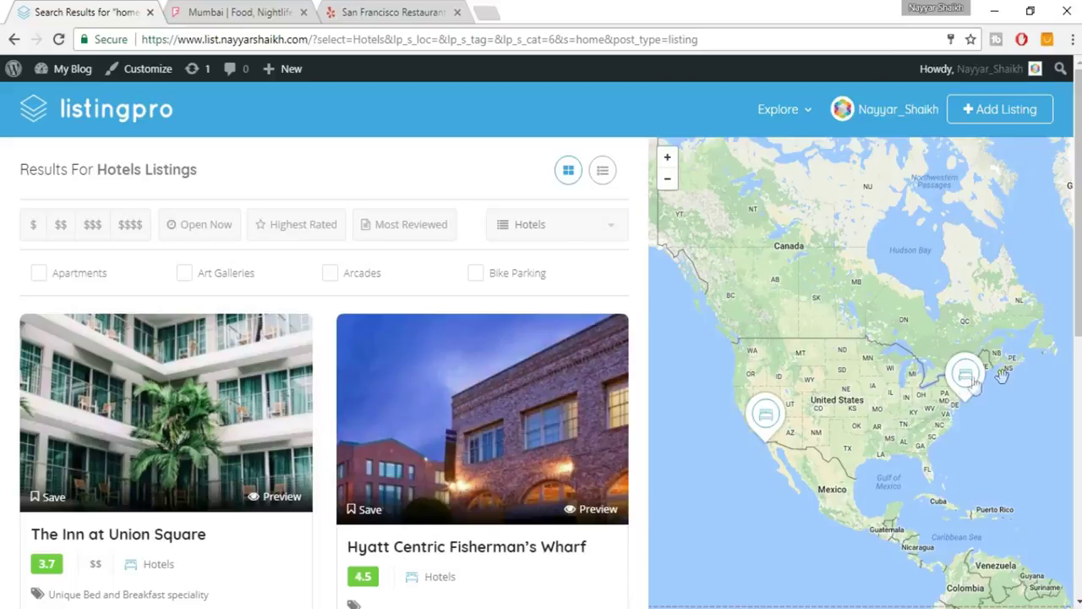
Preview The Inn at Union Square and Mission Garden Retreat Union map markers, then return home.
left_click(766, 416)
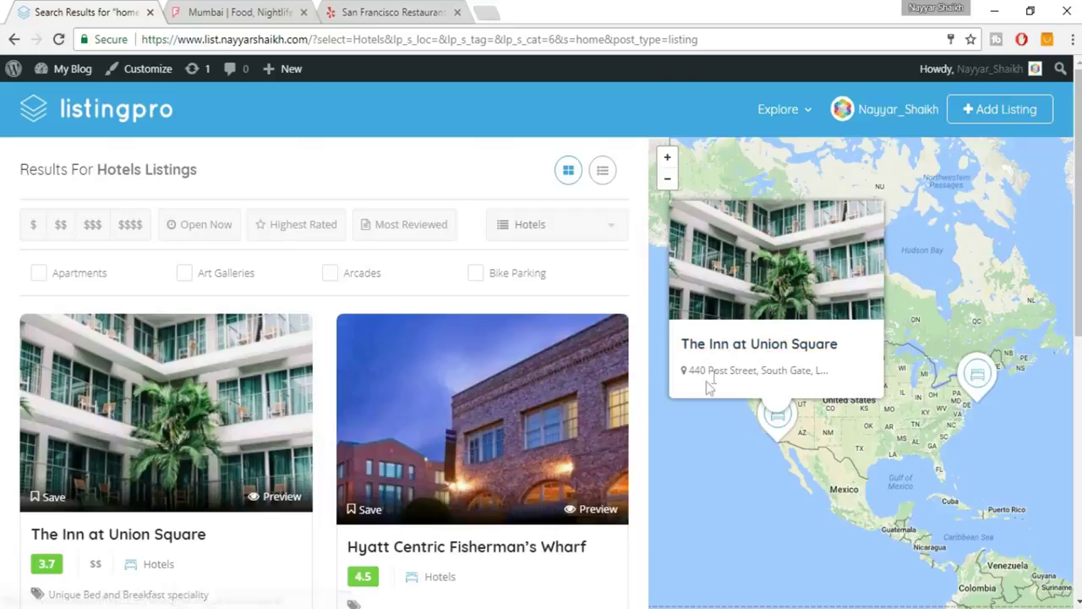
left_click(979, 387)
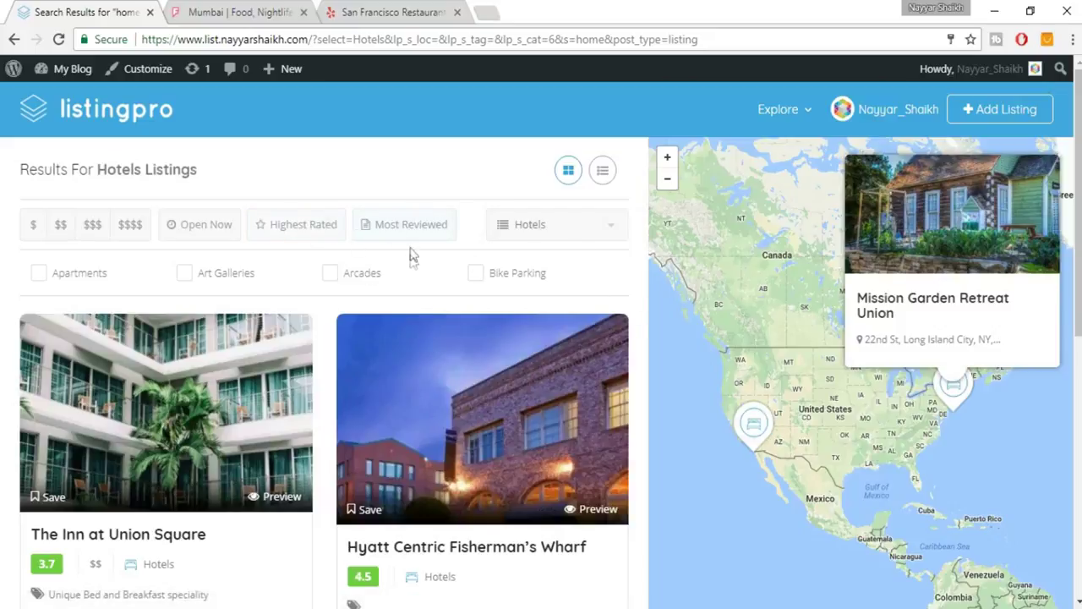
left_click(68, 121)
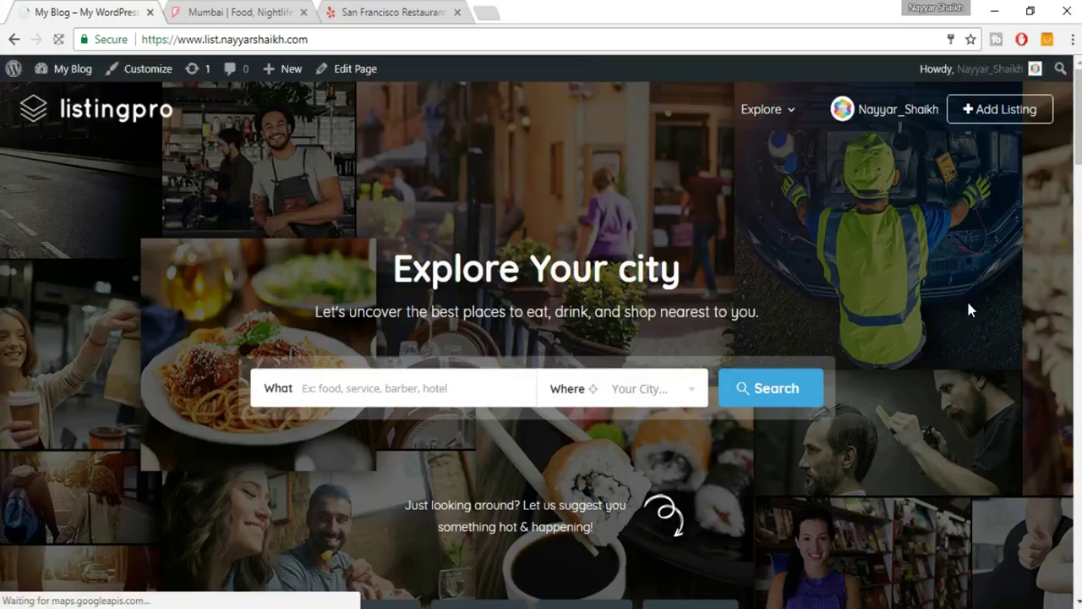
Scroll to the Exclusive section and open The Mark Hotel listing.
scroll(949, 367, "down", 10)
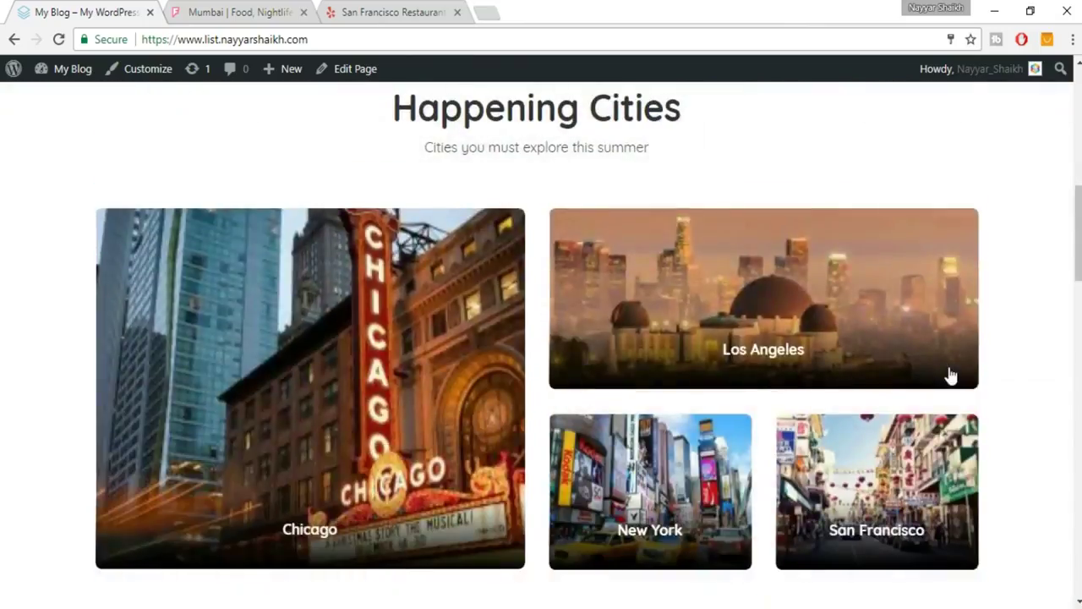
scroll(948, 374, "down", 10)
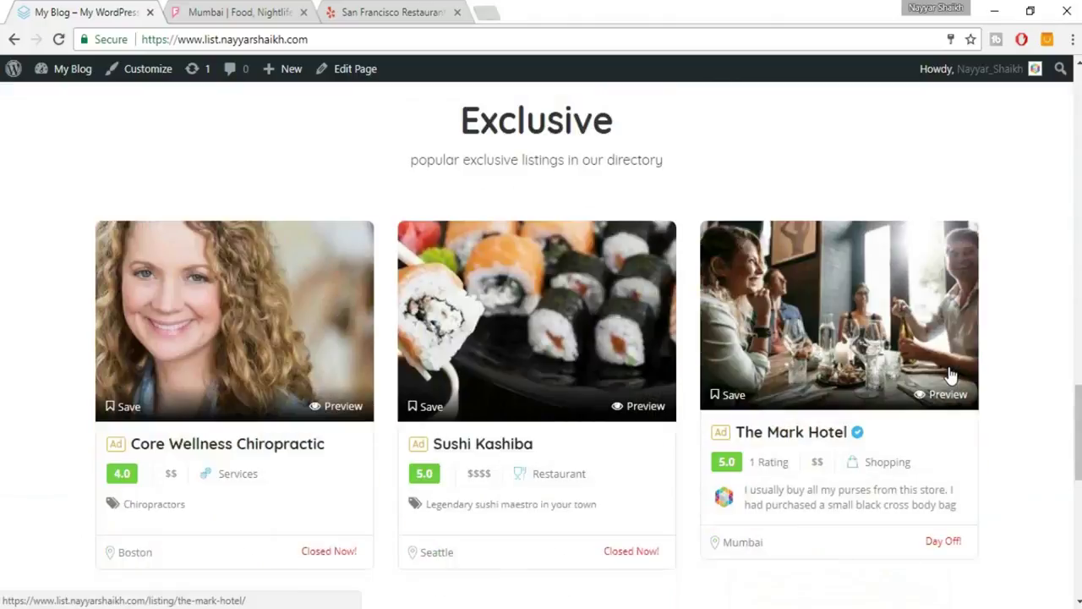
left_click(833, 354)
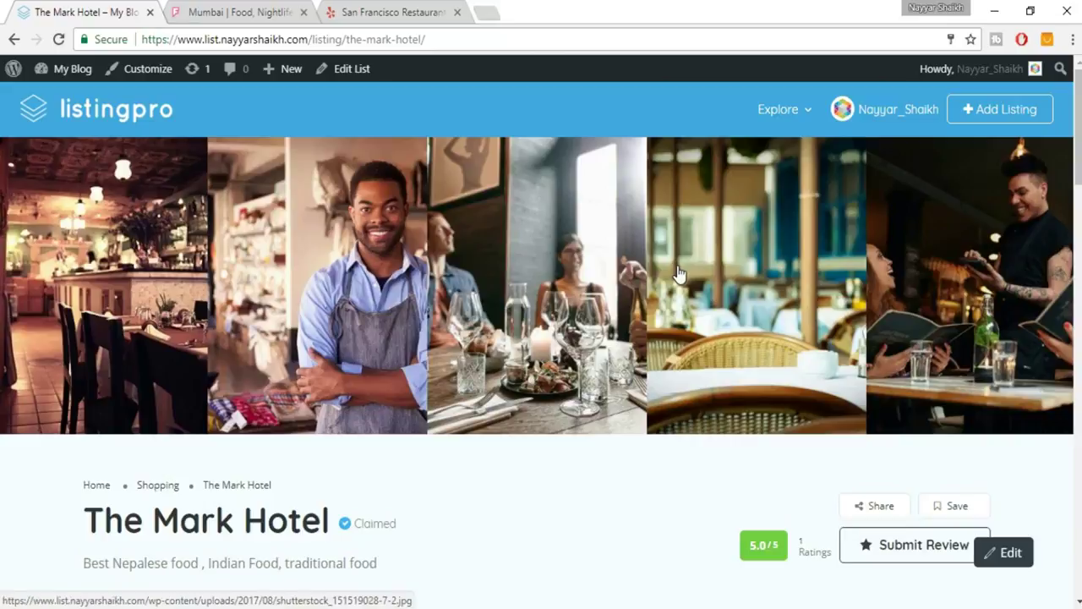
Scroll The Mark Hotel listing to its 5/5 'Best store ever visited' review and highlight it.
scroll(550, 310, "down", 3)
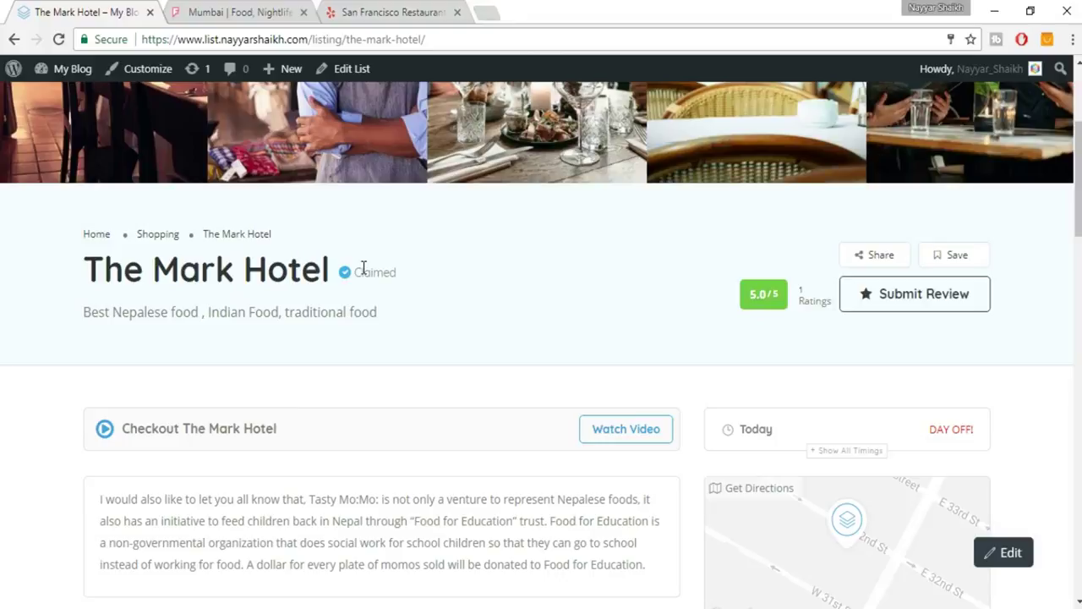
scroll(694, 304, "down", 2)
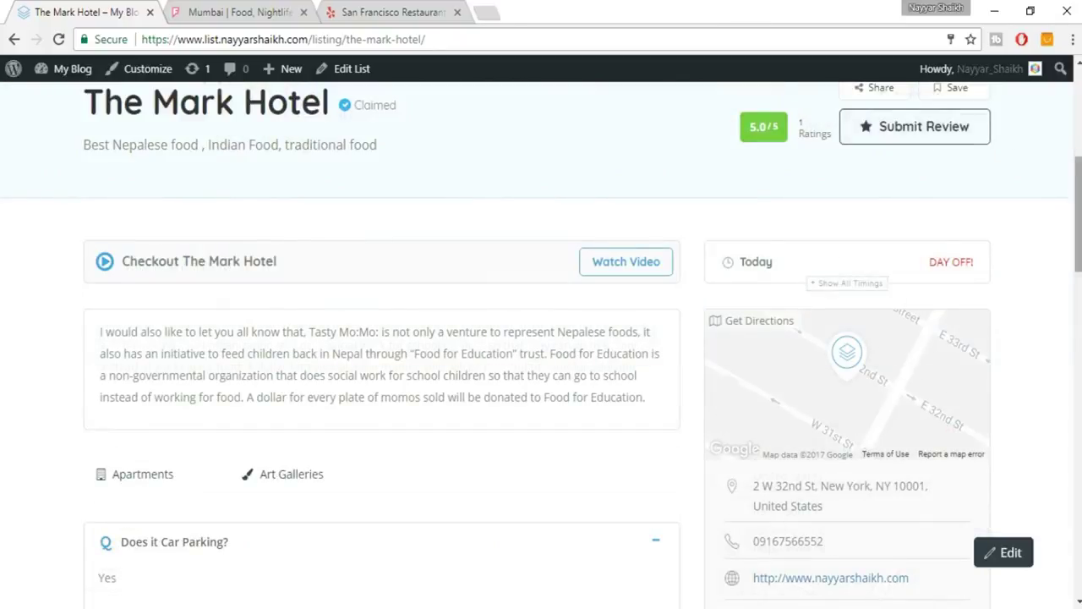
scroll(133, 217, "down", 1)
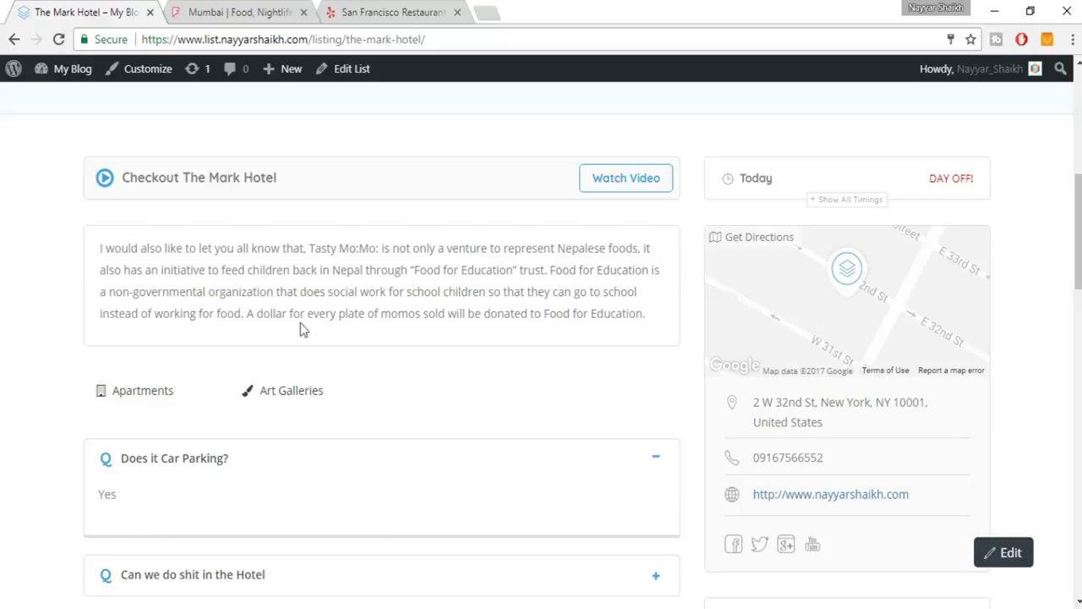
scroll(391, 295, "down", 2)
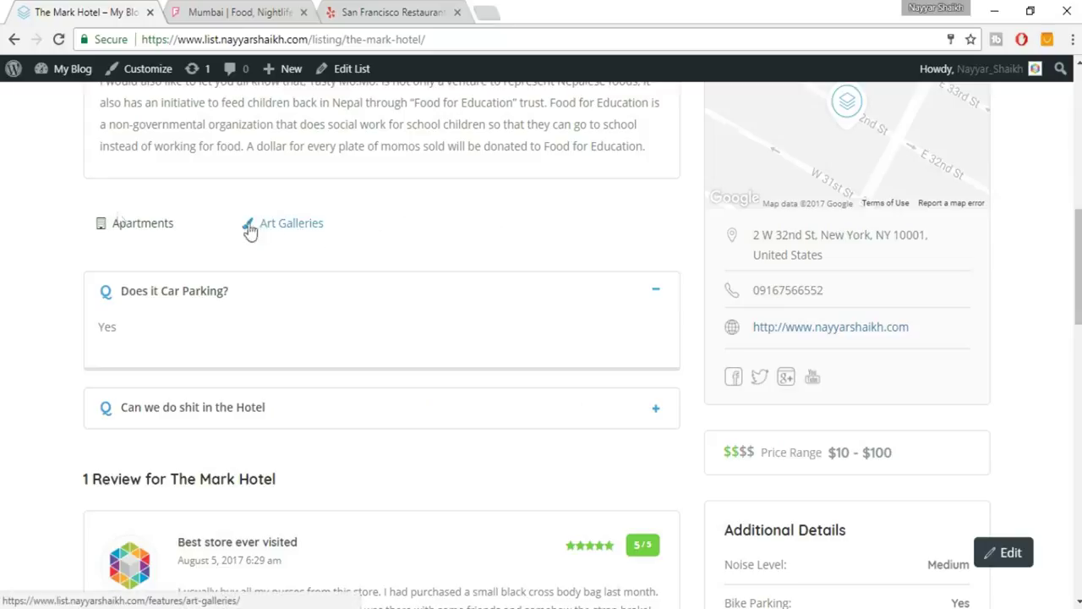
scroll(262, 246, "down", 1)
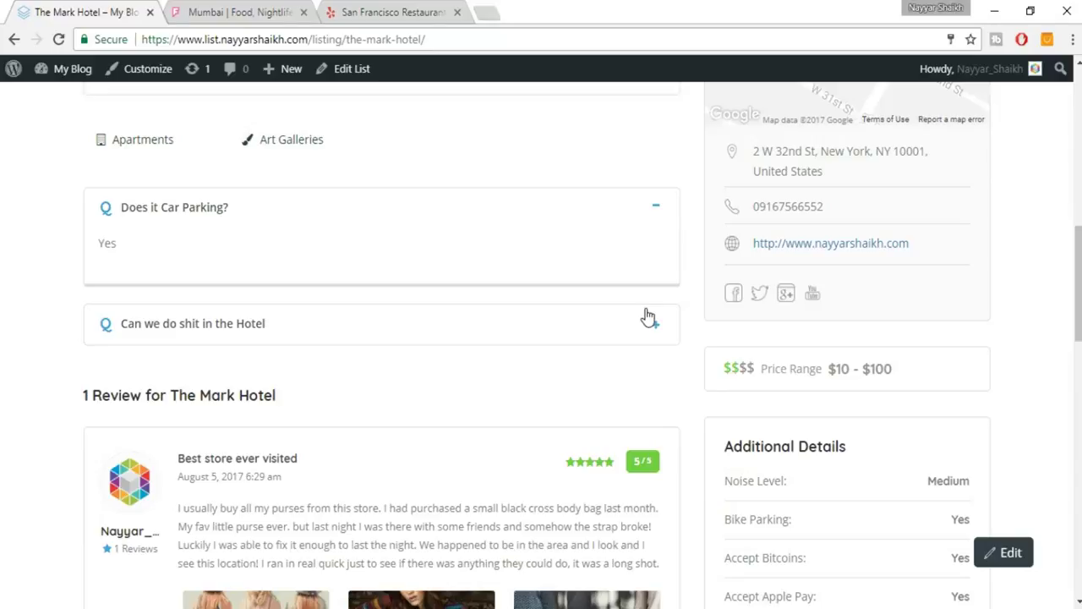
scroll(633, 326, "down", 5)
scroll(594, 334, "up", 1)
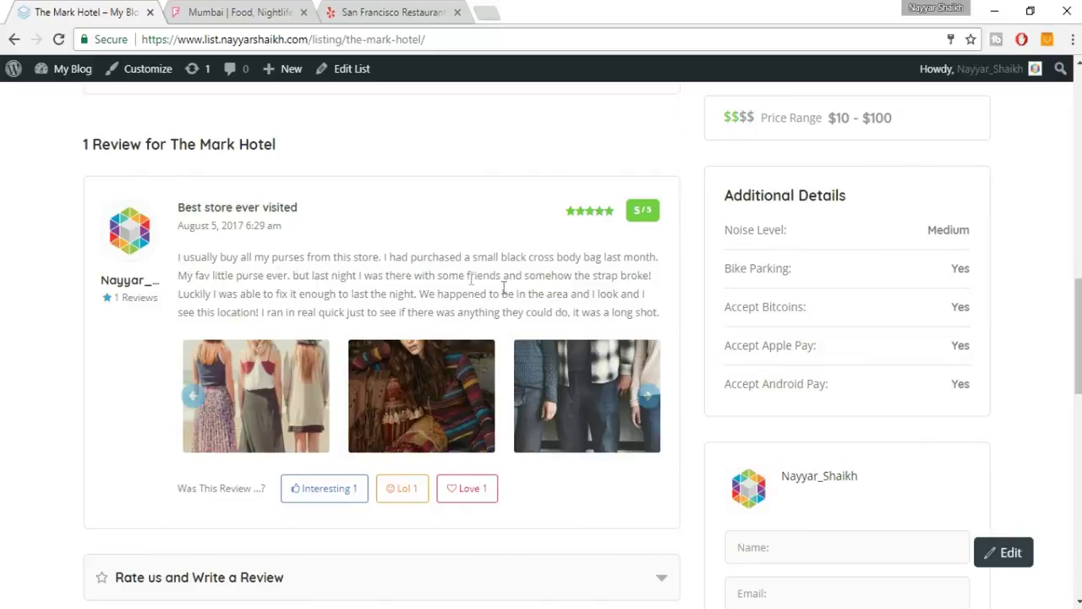
left_click_drag(179, 258, 623, 296)
Deselect the review and expand Show All Timings to reveal Monday–Friday 09:00 AM - 05:00 PM hours.
left_click(622, 325)
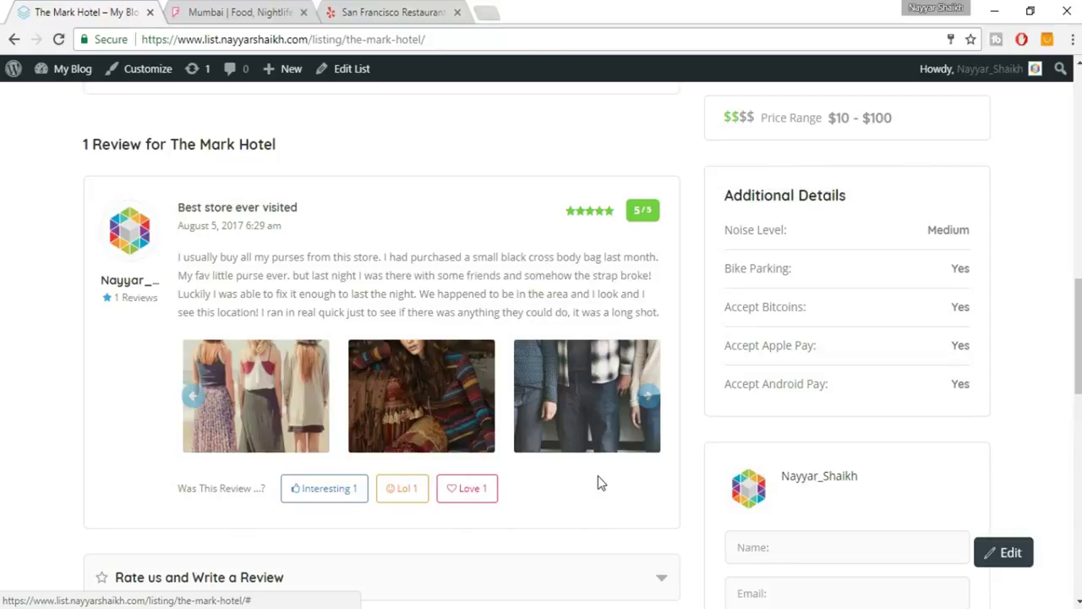
scroll(600, 483, "down", 2)
scroll(598, 482, "up", 8)
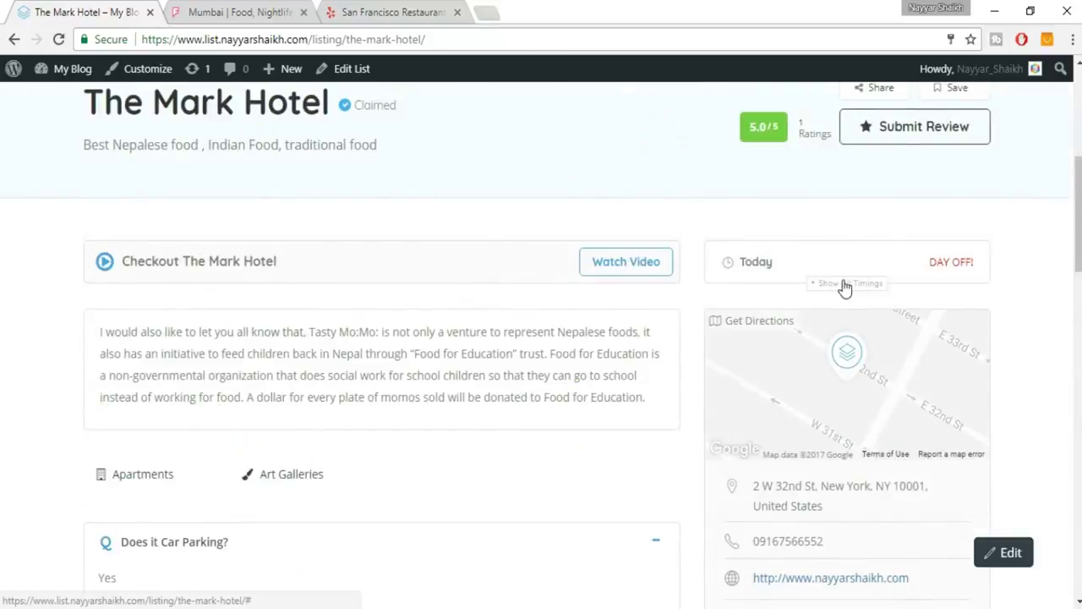
left_click(842, 284)
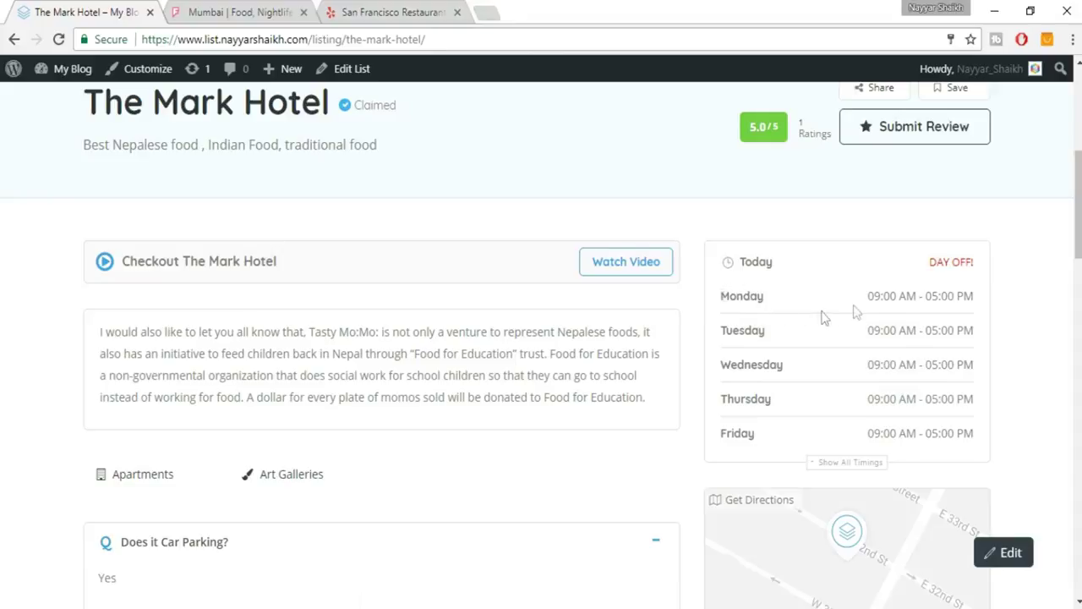
Scroll down to the Core Wellness Chiropractic and Sushi Kashiba ads, then back toward the top.
scroll(912, 388, "down", 3)
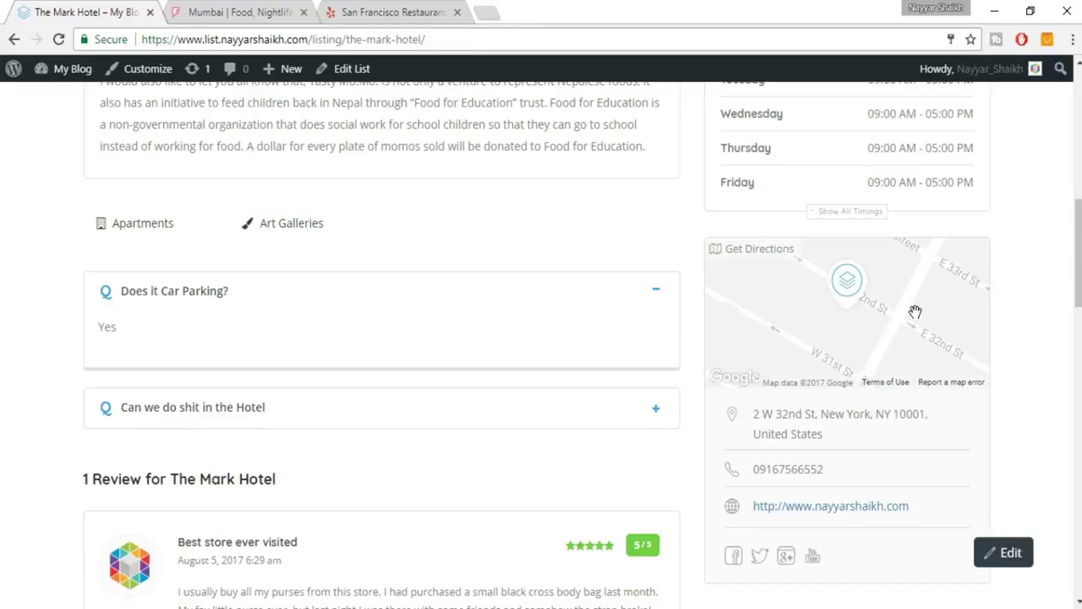
scroll(914, 314, "down", 2)
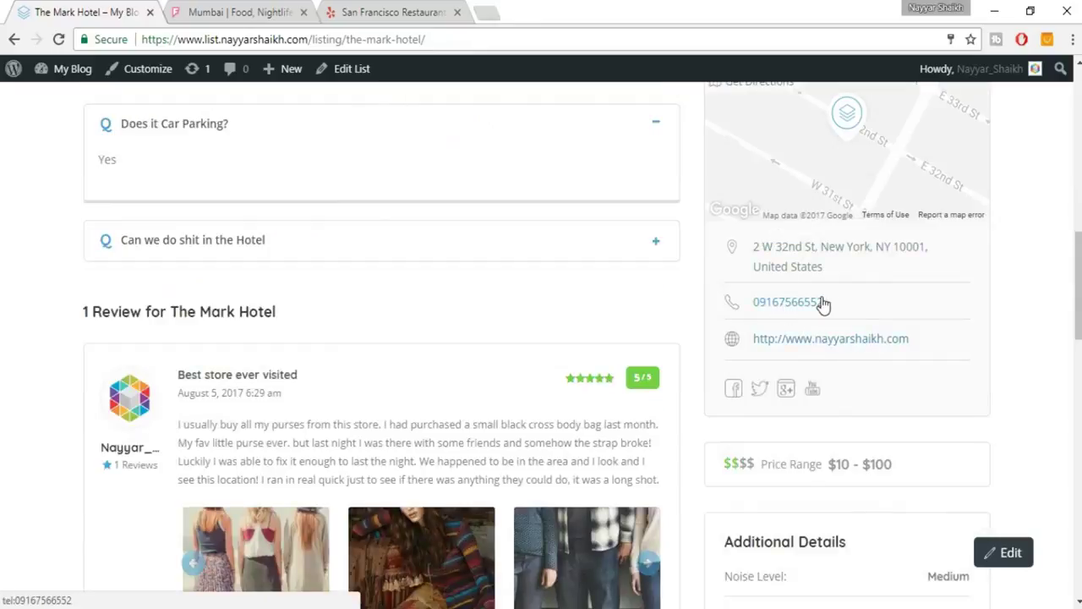
scroll(732, 296, "down", 2)
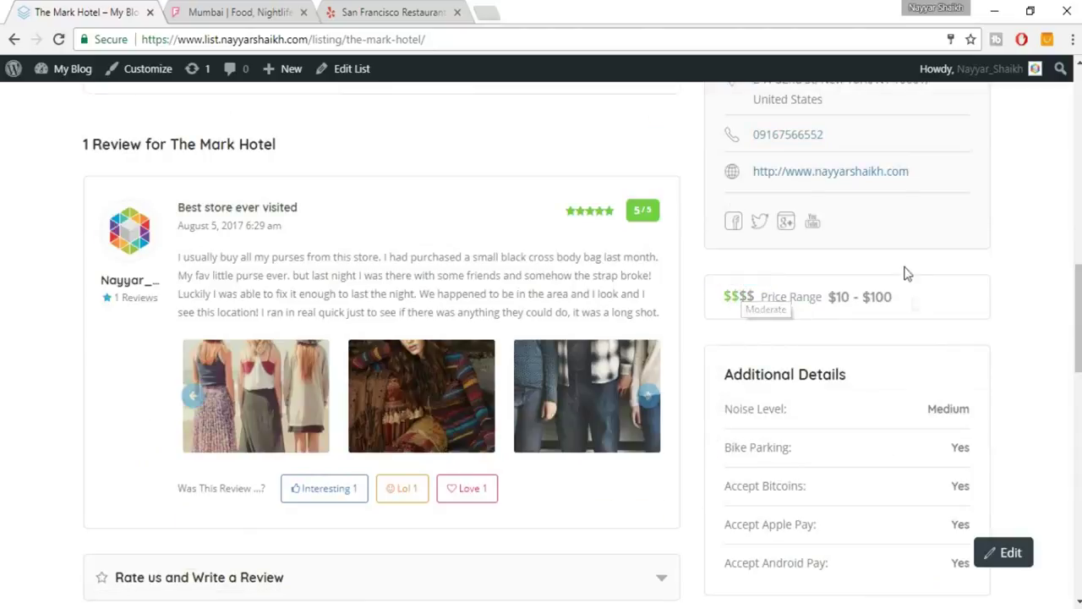
scroll(918, 304, "down", 3)
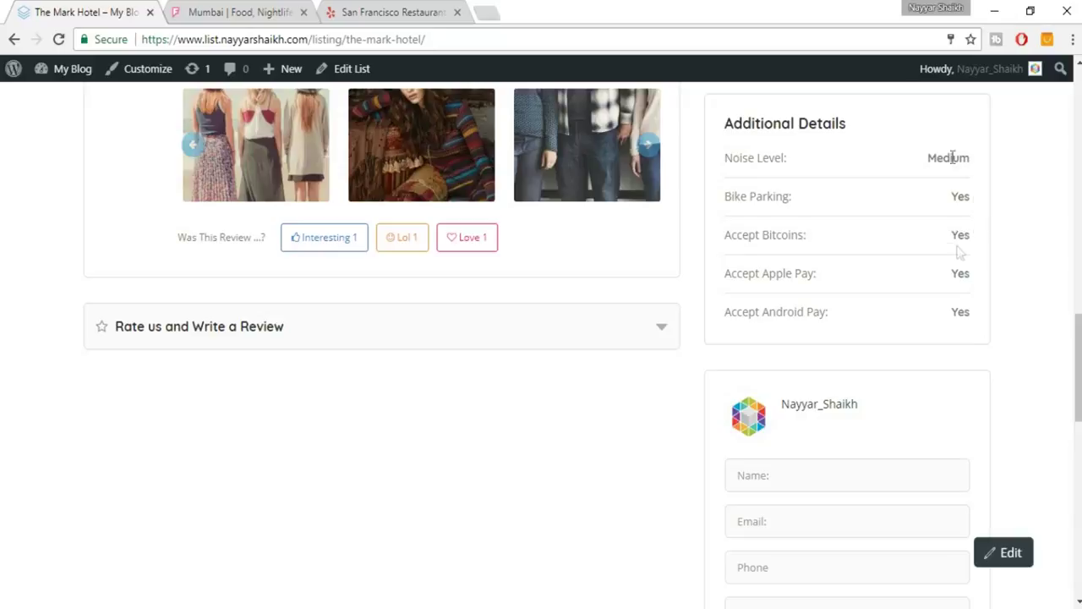
scroll(974, 349, "down", 1)
scroll(974, 350, "down", 2)
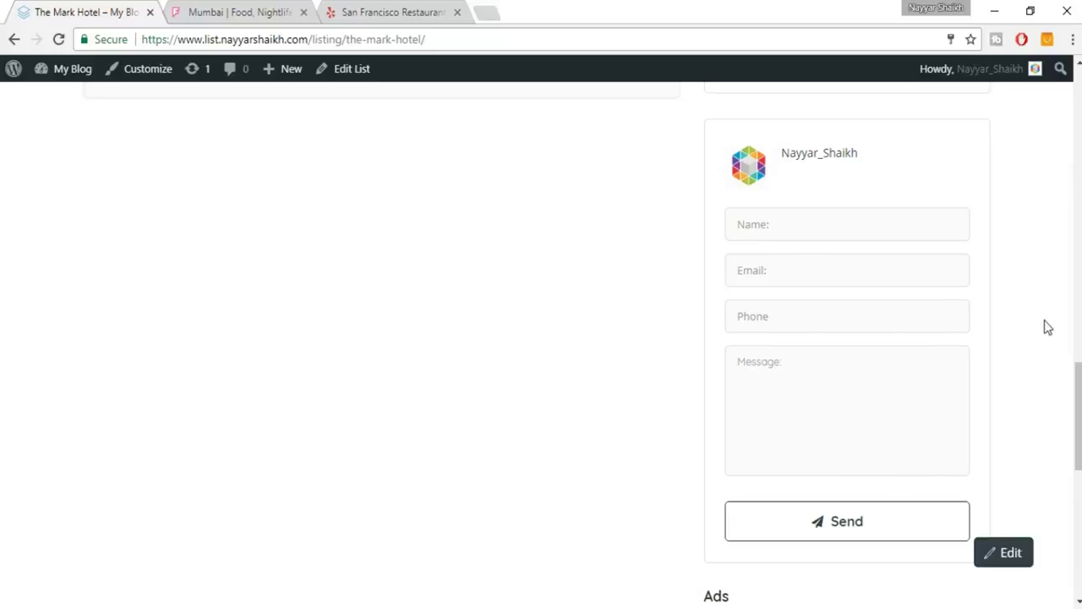
scroll(1046, 327, "down", 6)
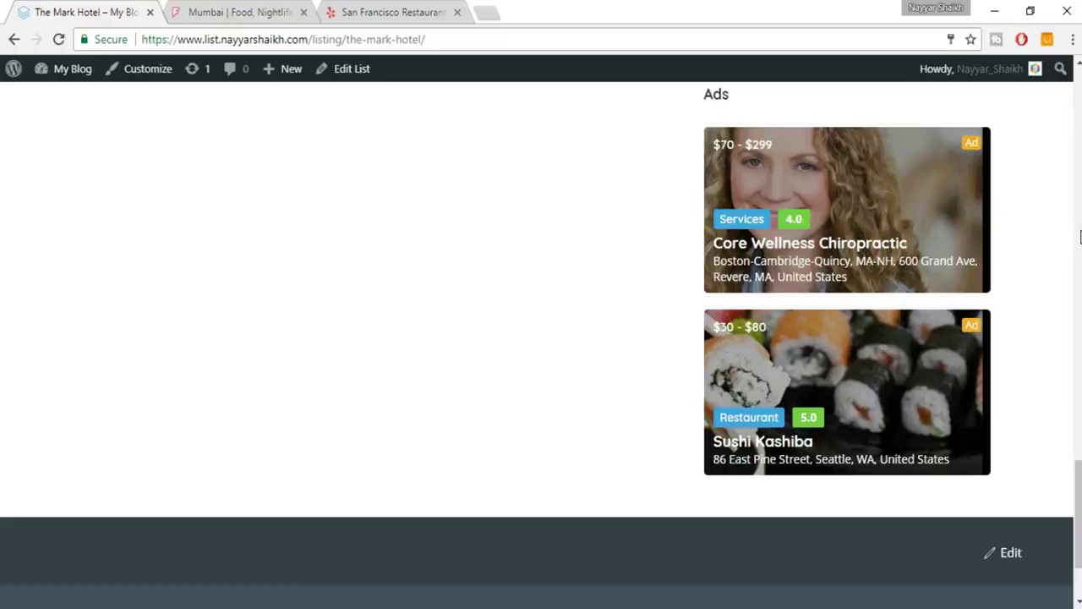
left_click_drag(1079, 474, 1079, 98)
scroll(541, 338, "up", 2)
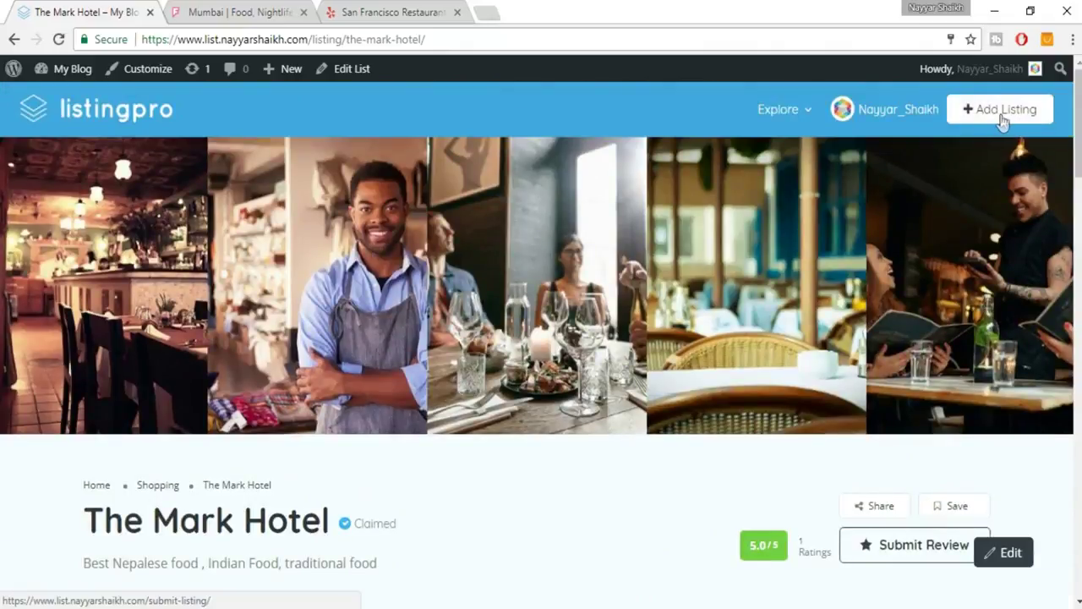
Start a new listing and compare the Professional $10, Advance $7 and Basic $5 plan features.
left_click(1000, 115)
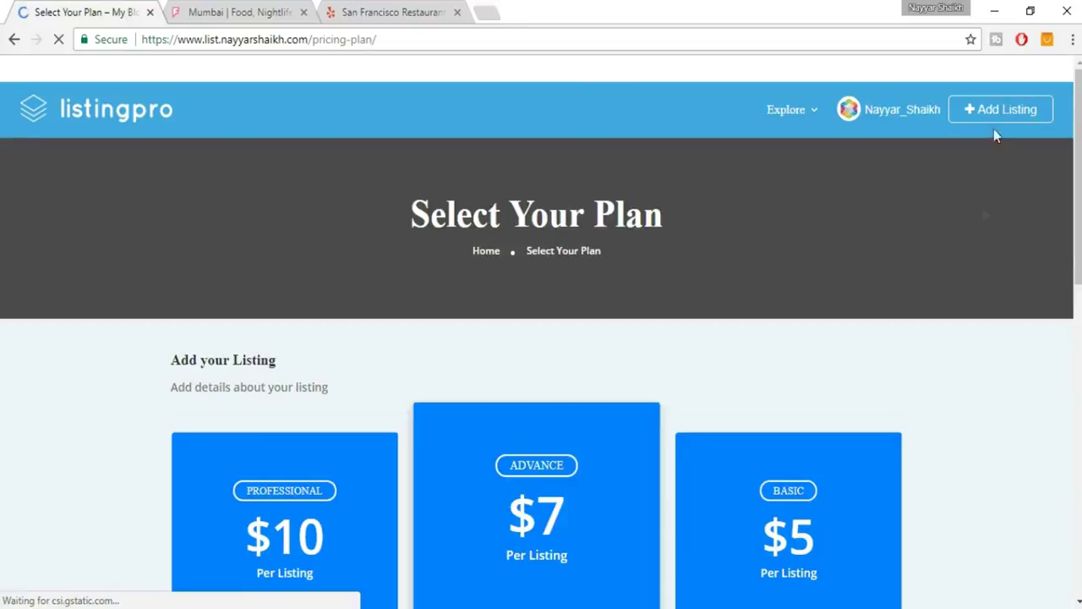
scroll(1017, 244, "down", 3)
scroll(1019, 244, "down", 1)
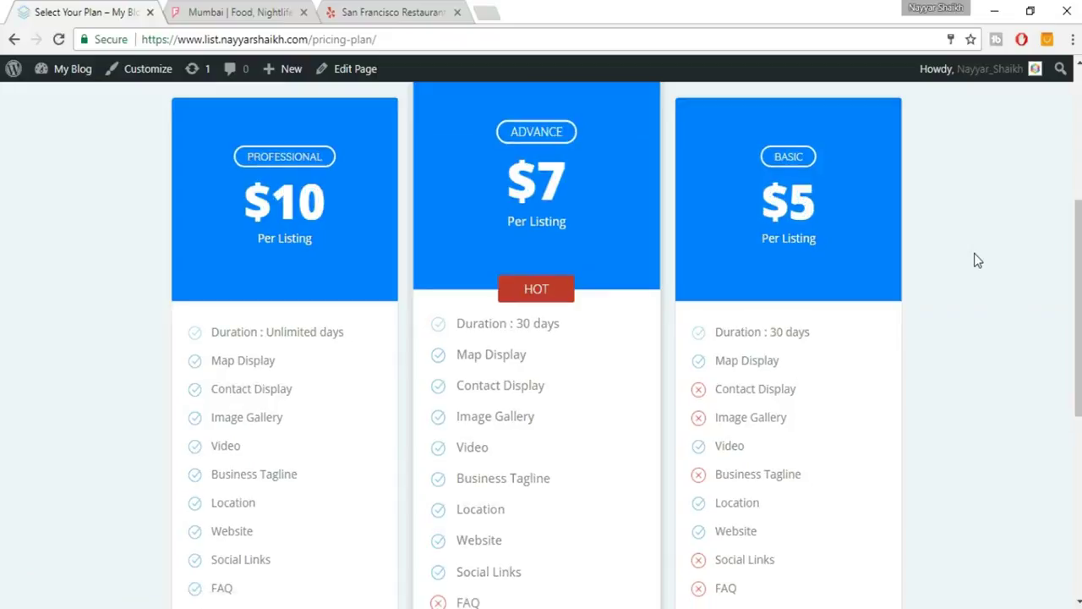
scroll(974, 255, "down", 2)
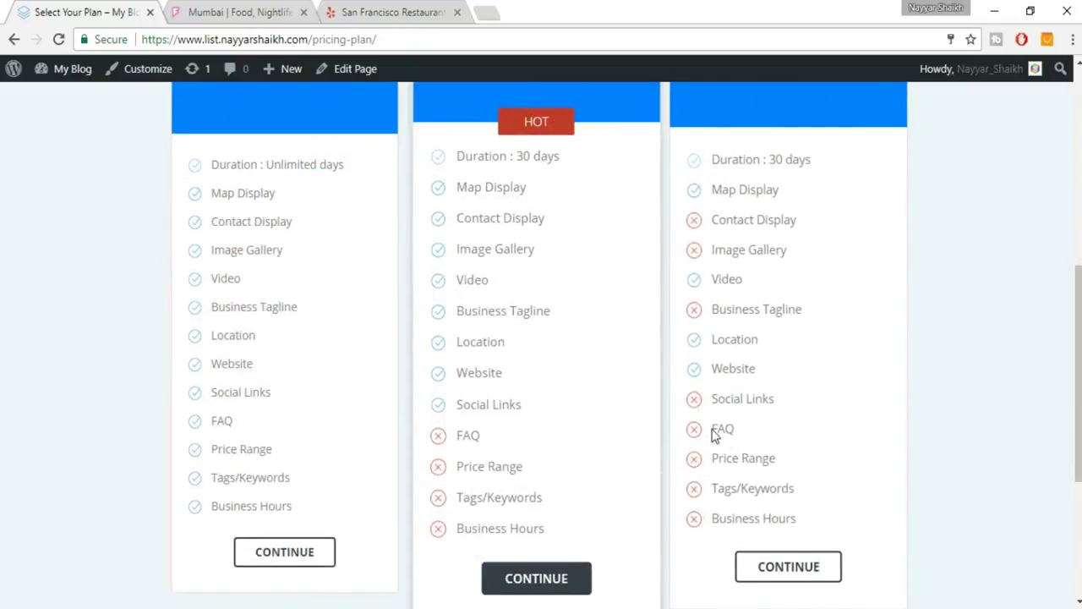
scroll(593, 268, "up", 2)
scroll(637, 245, "down", 2)
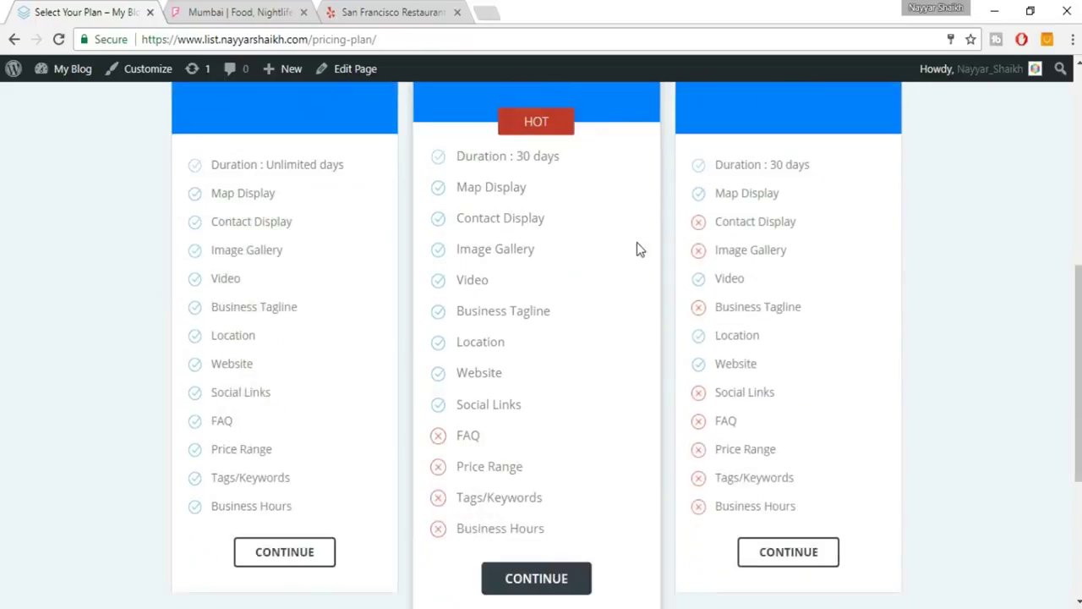
scroll(626, 245, "up", 1)
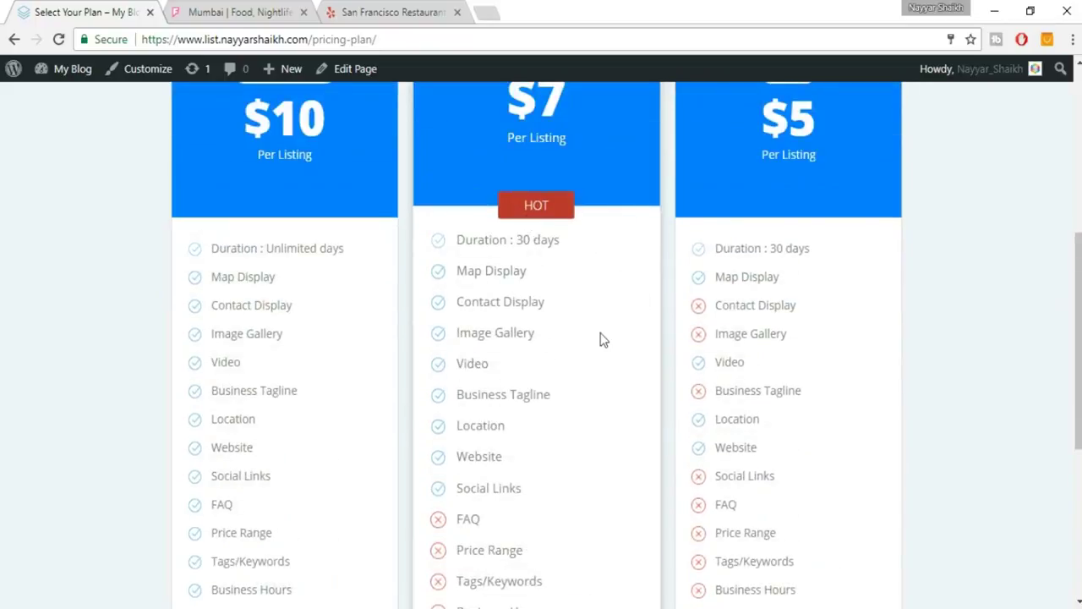
scroll(599, 338, "down", 2)
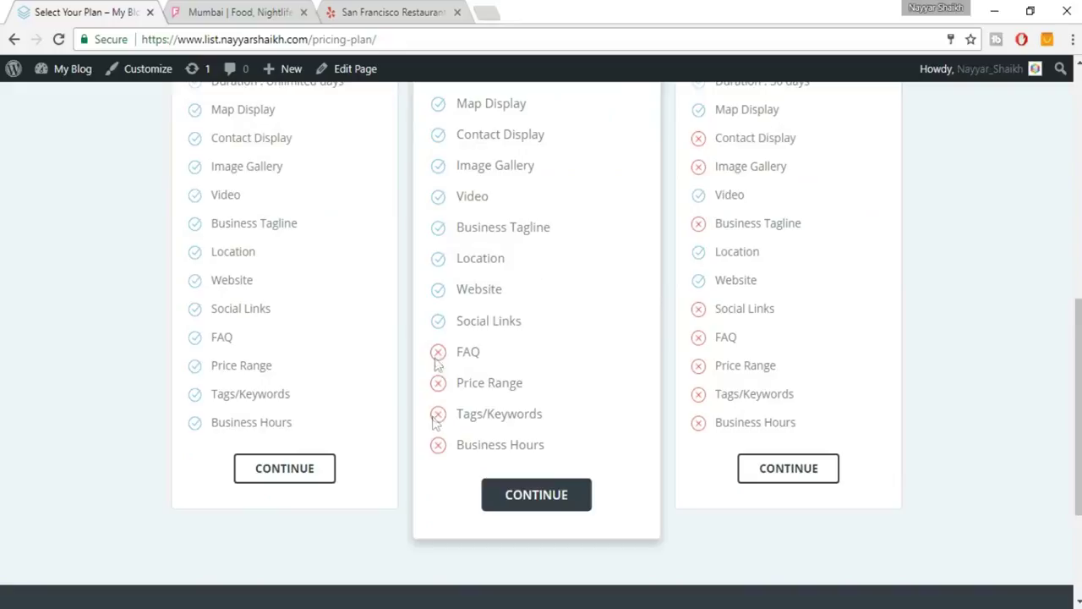
scroll(356, 391, "up", 2)
scroll(304, 159, "up", 2)
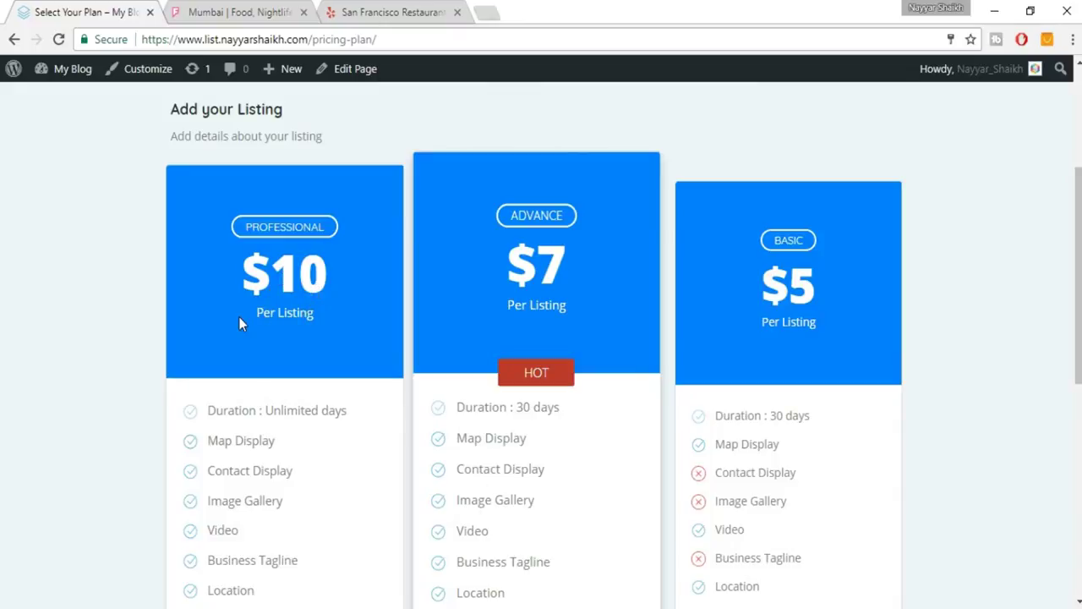
scroll(241, 323, "down", 2)
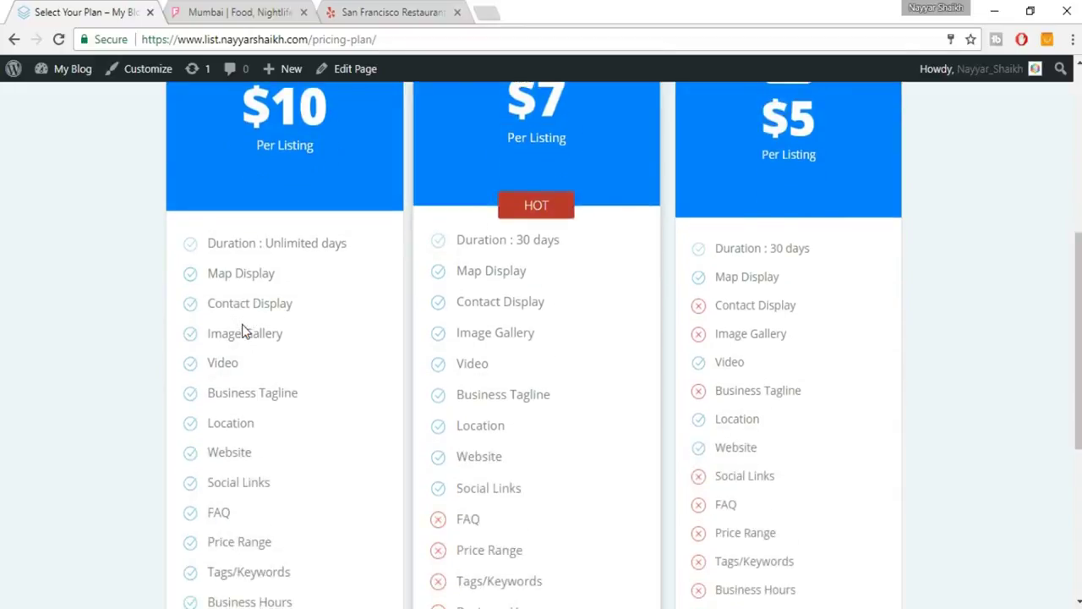
scroll(247, 364, "down", 2)
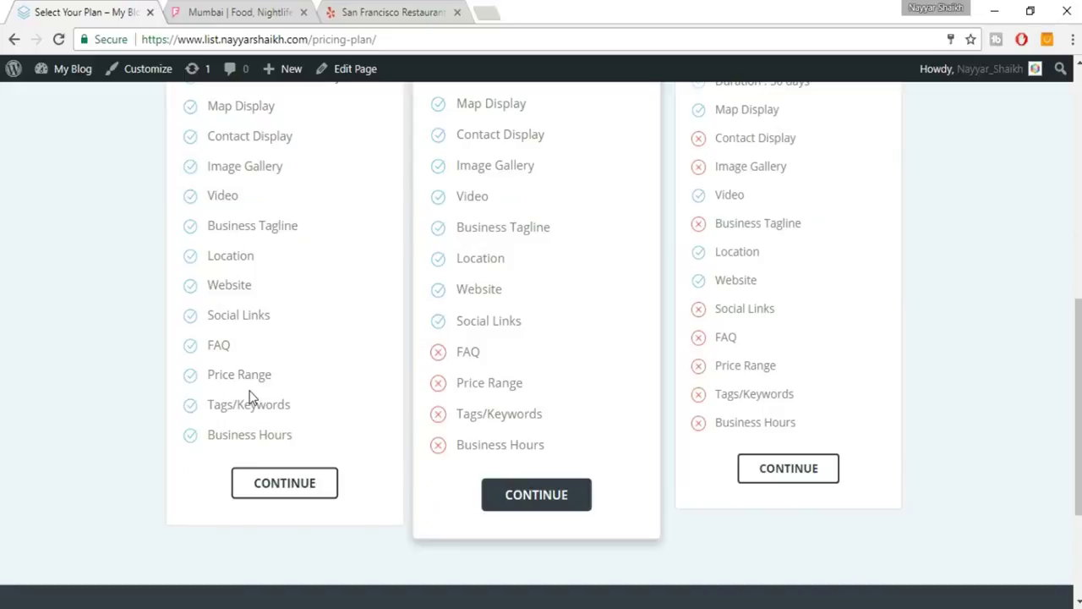
scroll(253, 397, "up", 1)
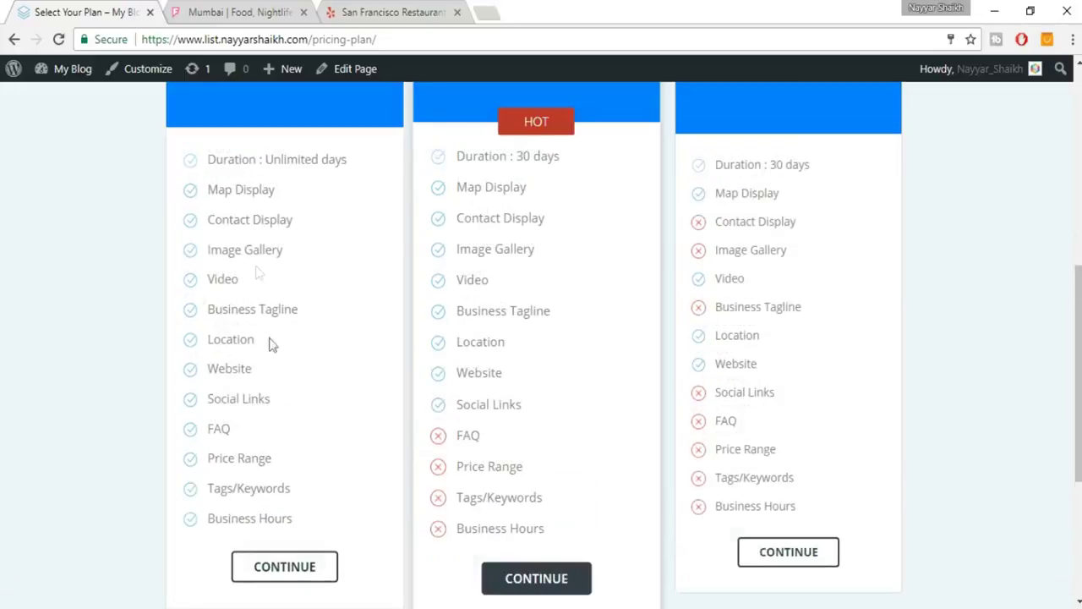
scroll(459, 420, "up", 3)
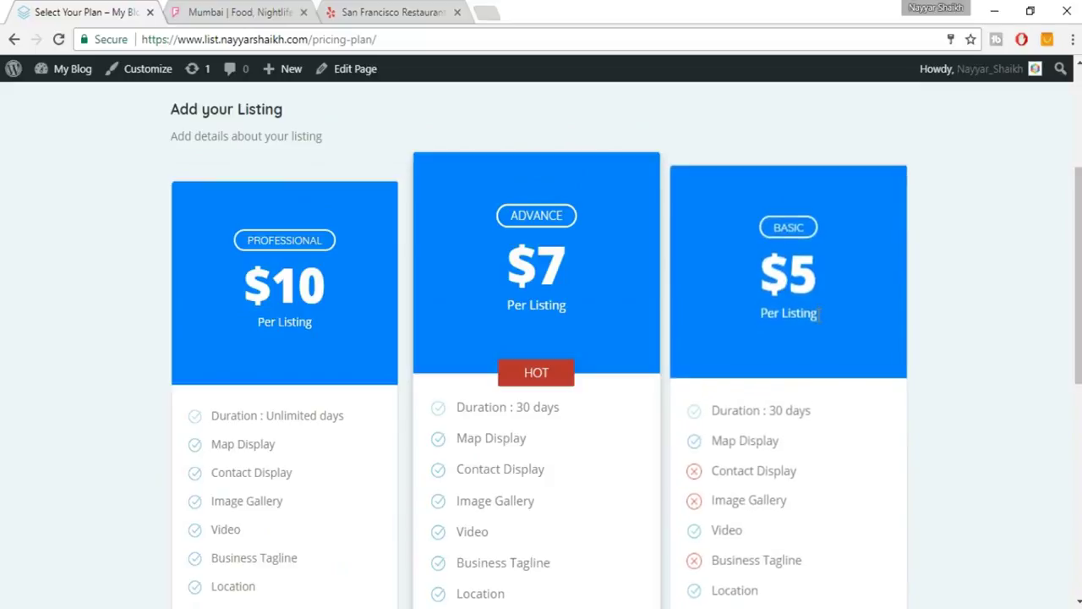
scroll(816, 328, "down", 1)
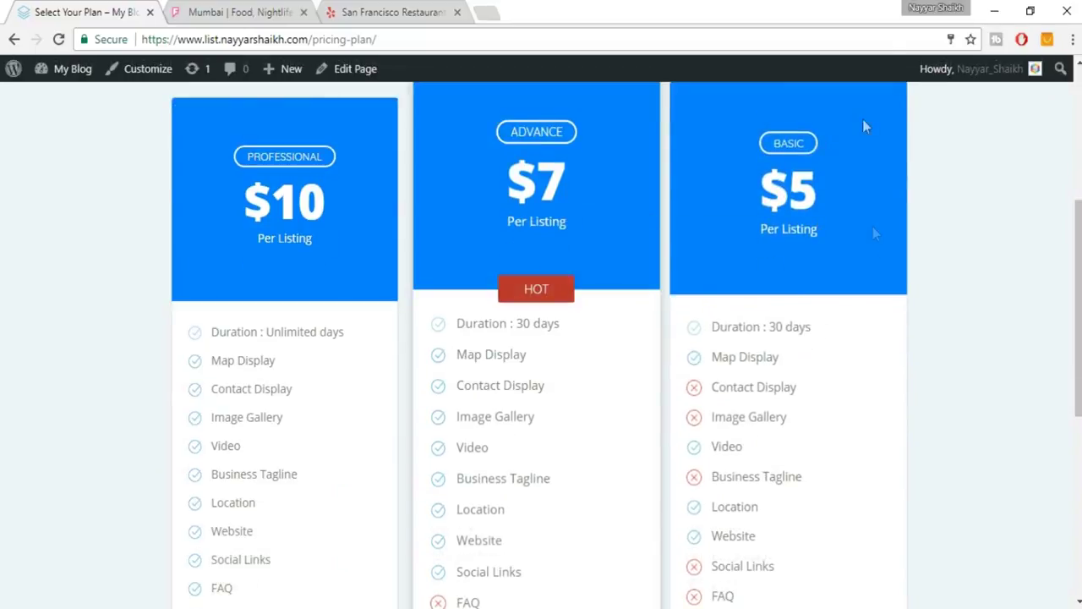
scroll(874, 259, "down", 3)
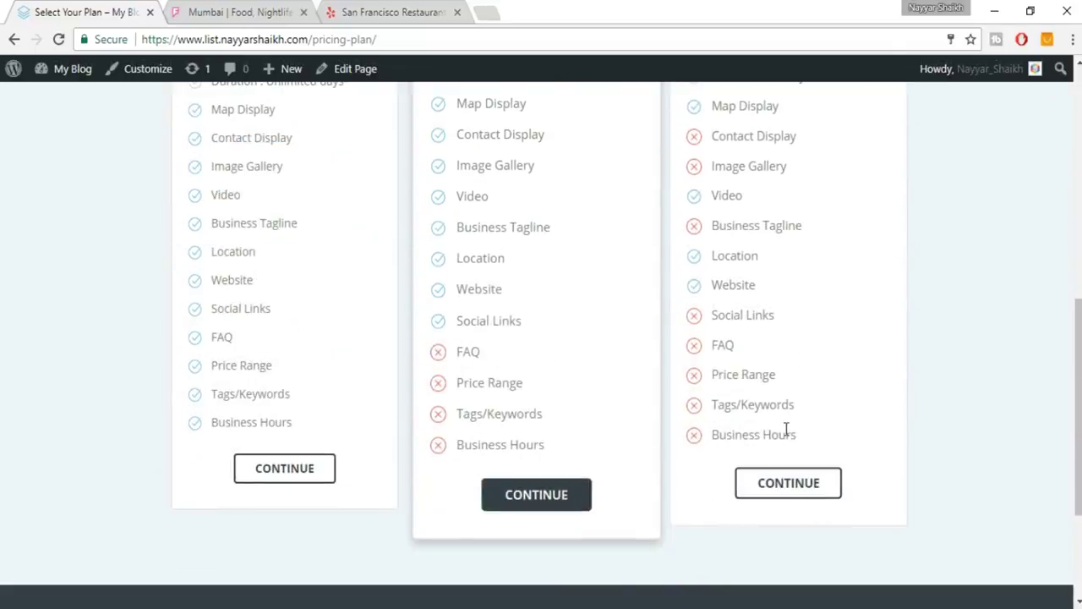
scroll(574, 243, "up", 3)
scroll(575, 253, "down", 4)
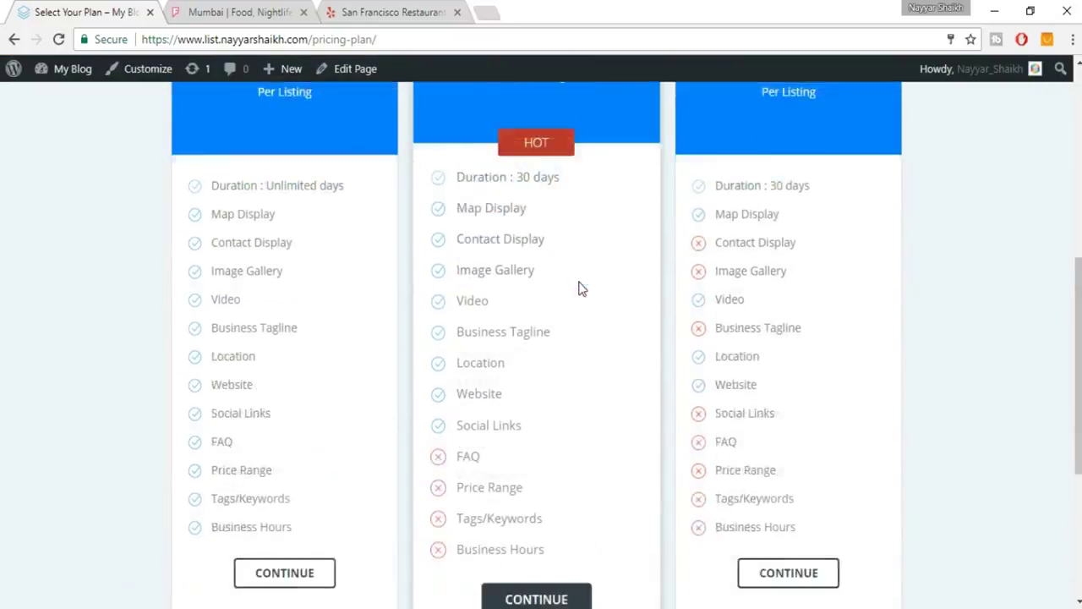
Choose the Advance plan and start on the listing title field.
left_click(553, 411)
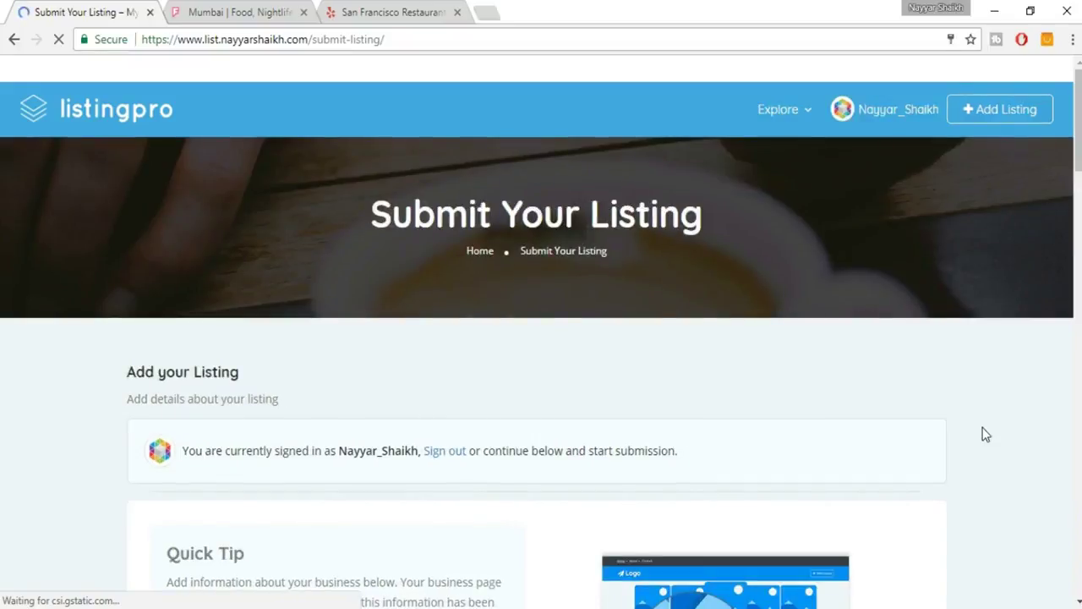
scroll(986, 435, "down", 5)
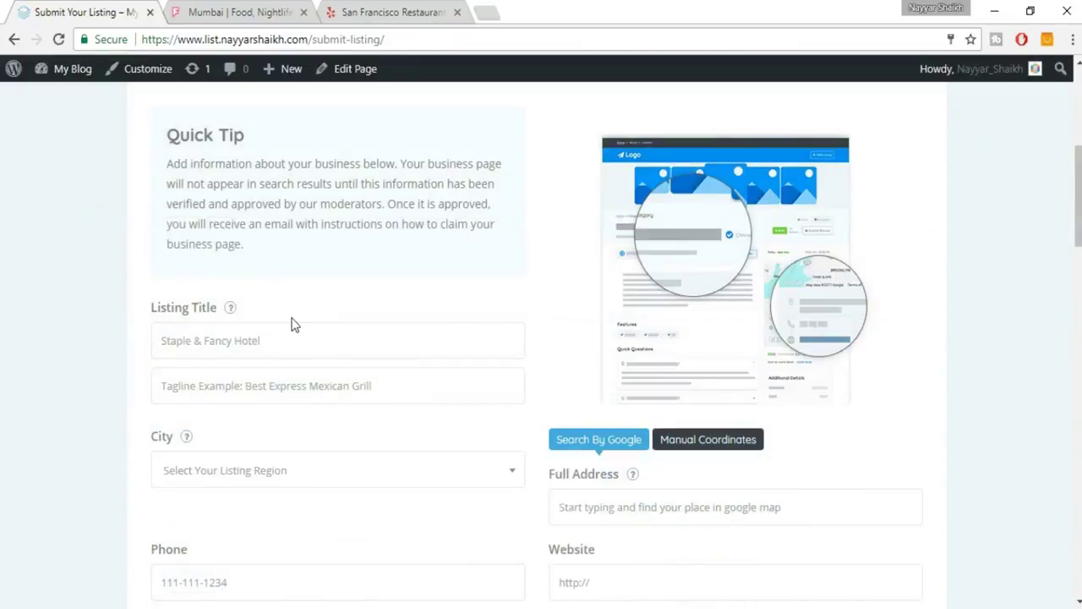
left_click(254, 341)
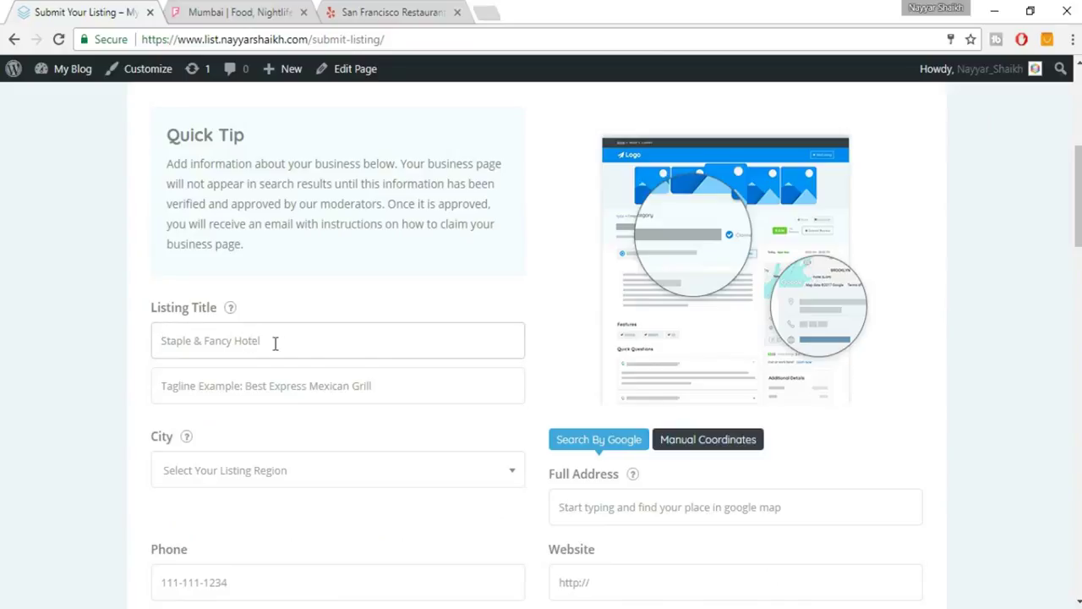
Review the Category, Price Range, Description and Images fields, then Save & Preview the listing.
scroll(270, 414, "down", 1)
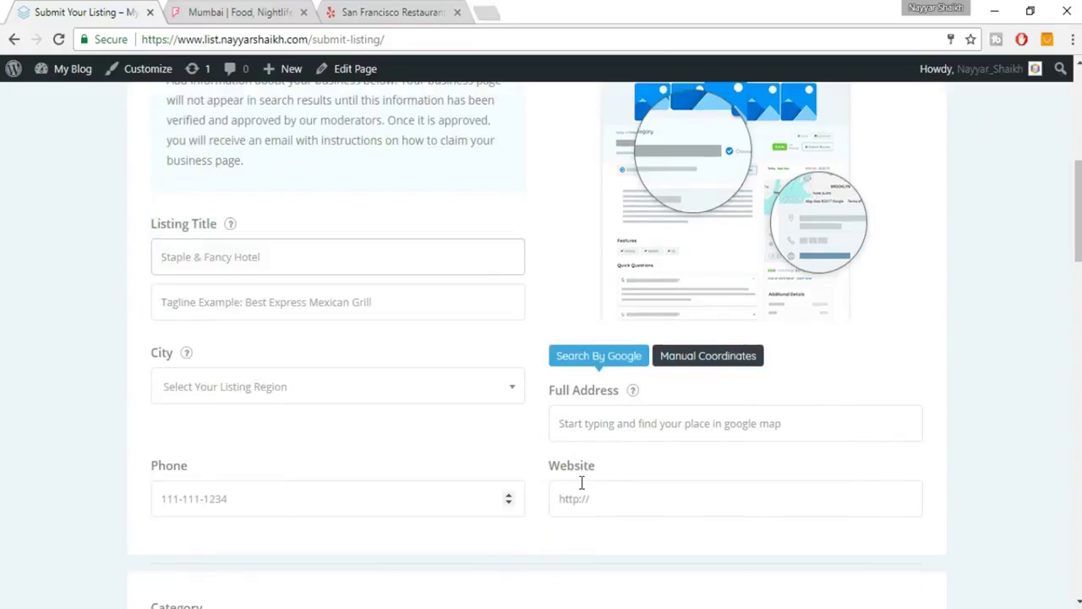
scroll(985, 465, "up", 1)
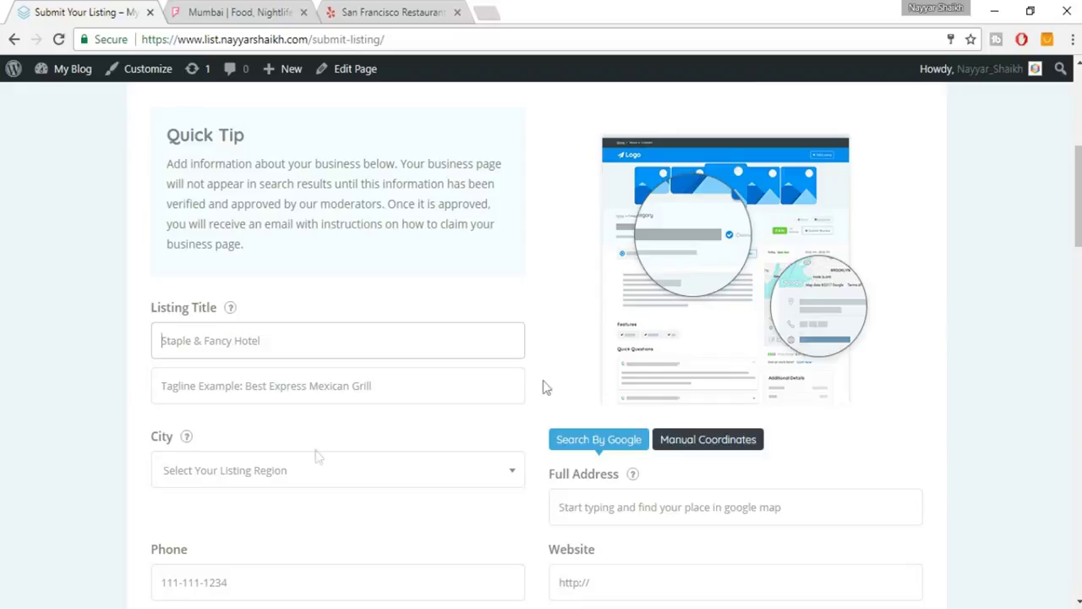
scroll(877, 308, "down", 5)
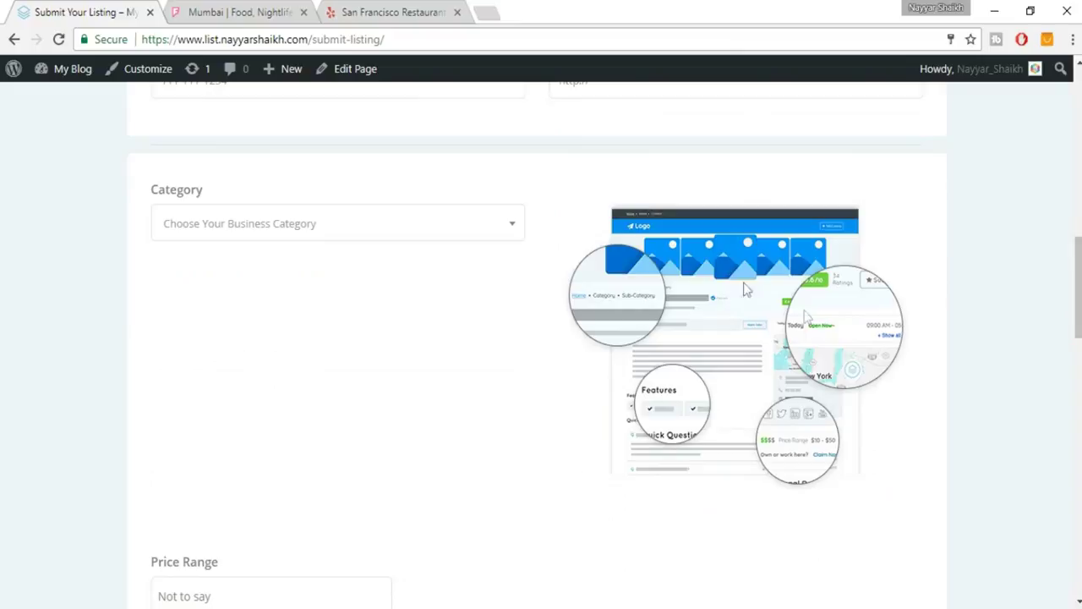
scroll(747, 290, "down", 4)
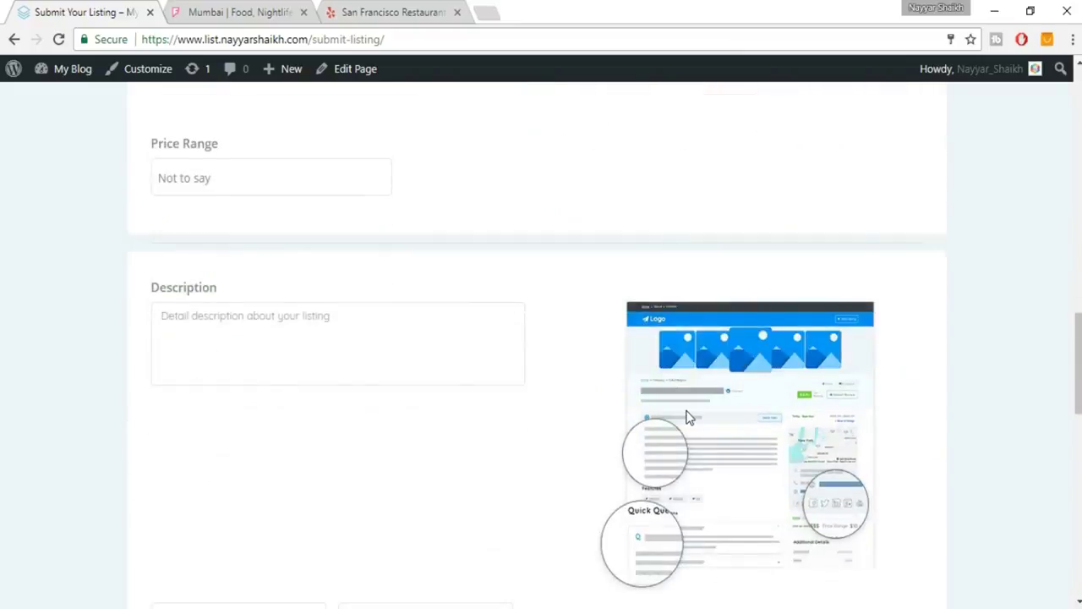
scroll(686, 418, "down", 10)
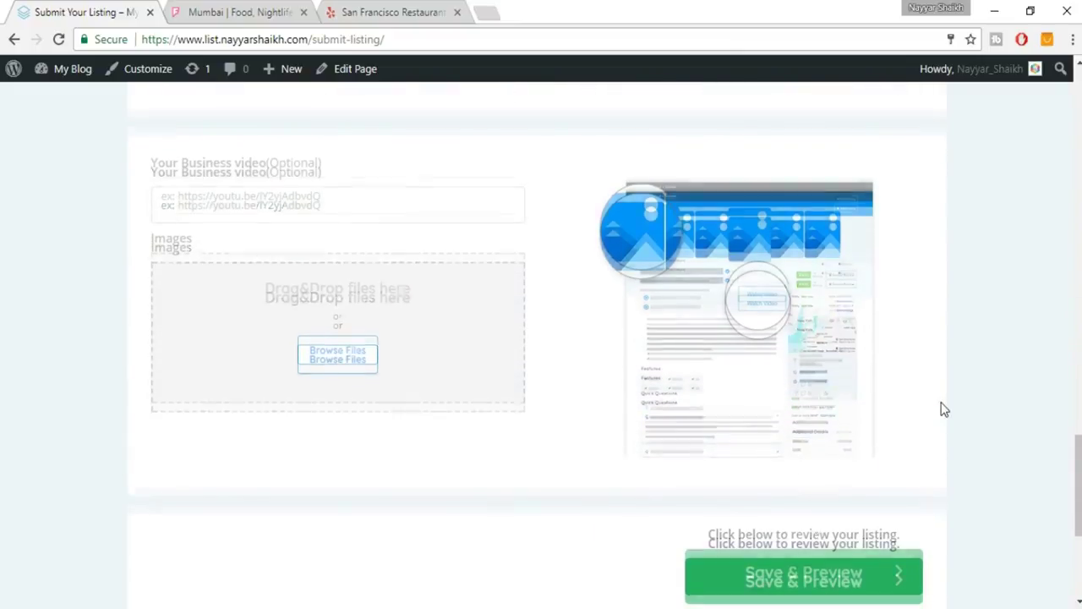
scroll(945, 409, "down", 3)
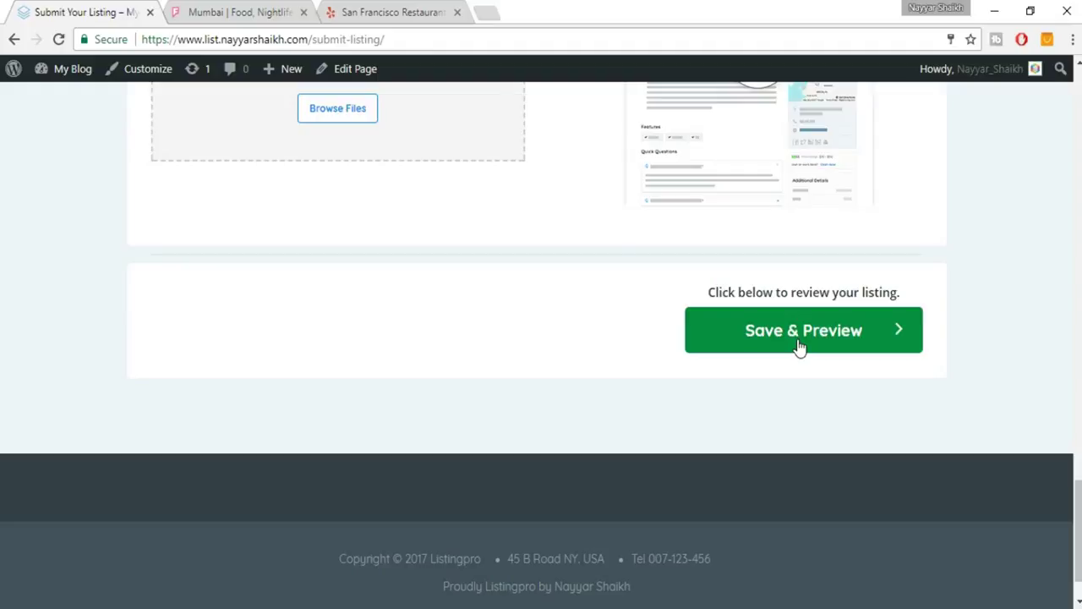
left_click(799, 347)
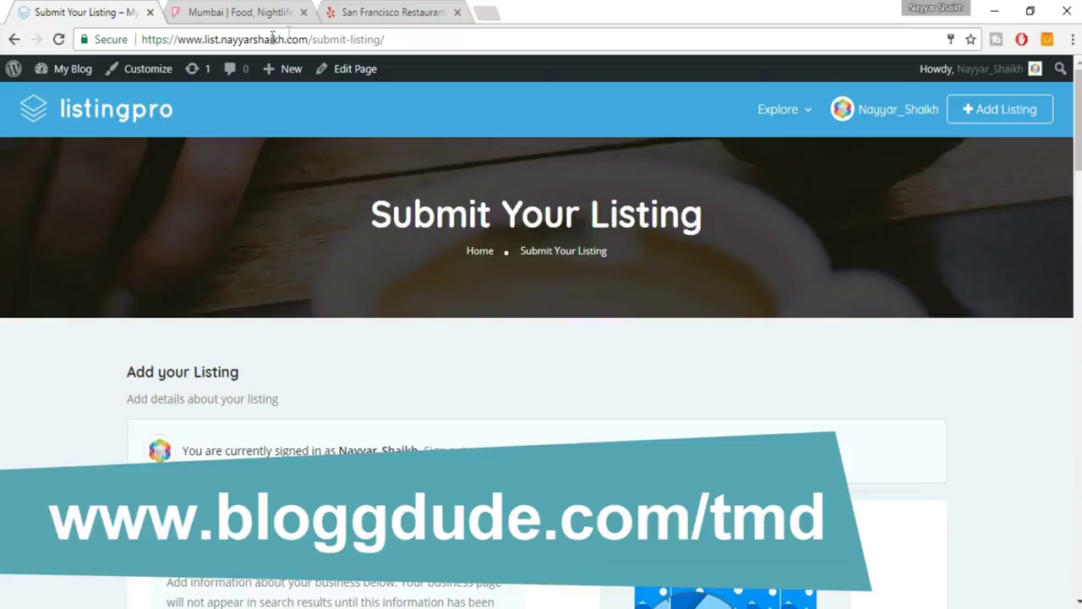
Close the Mumbai and San Francisco restaurant tabs and load bloggdude.com/tmd in a new tab.
left_click(303, 13)
left_click(304, 13)
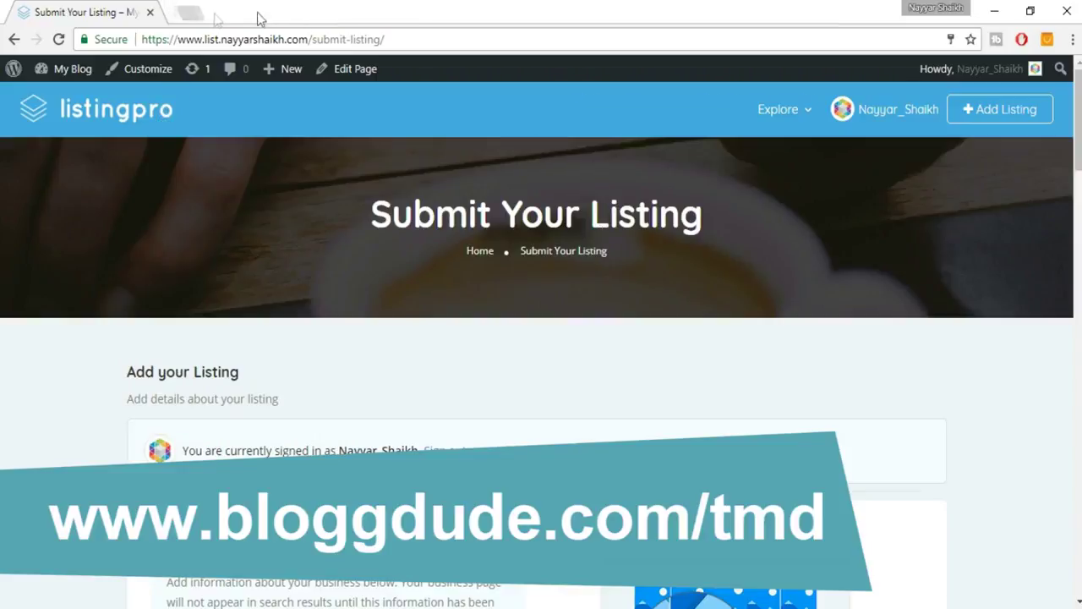
left_click(195, 14)
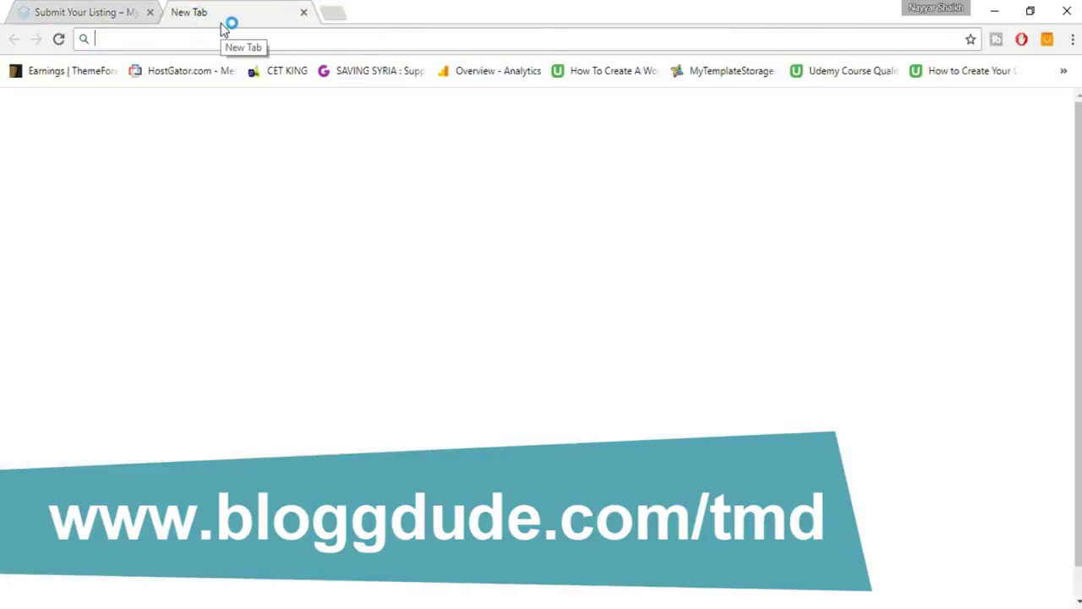
type("bloggdude.com/t")
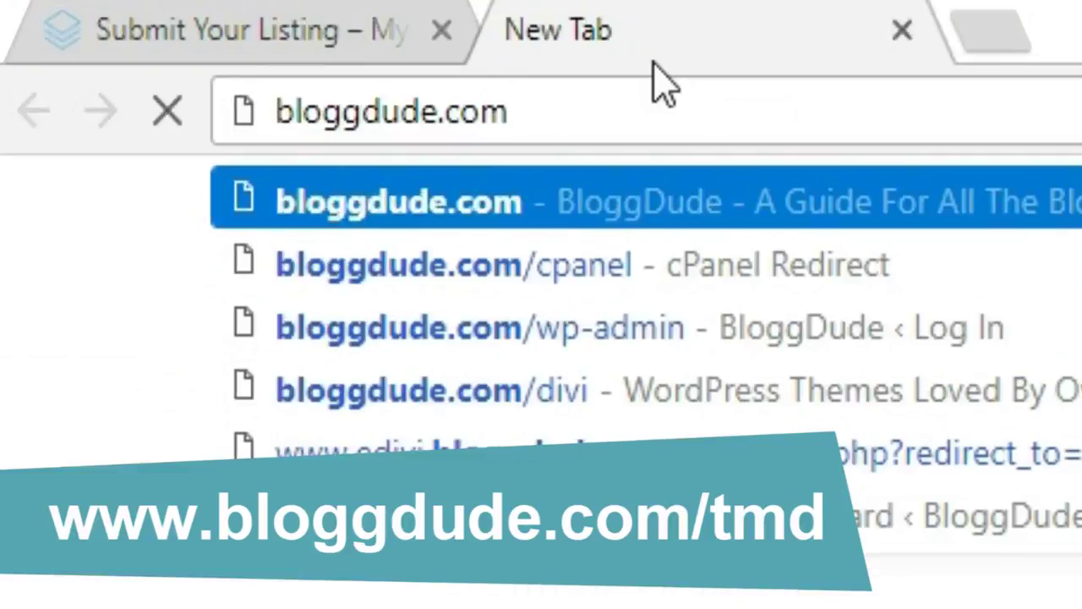
key("Down")
key("Return")
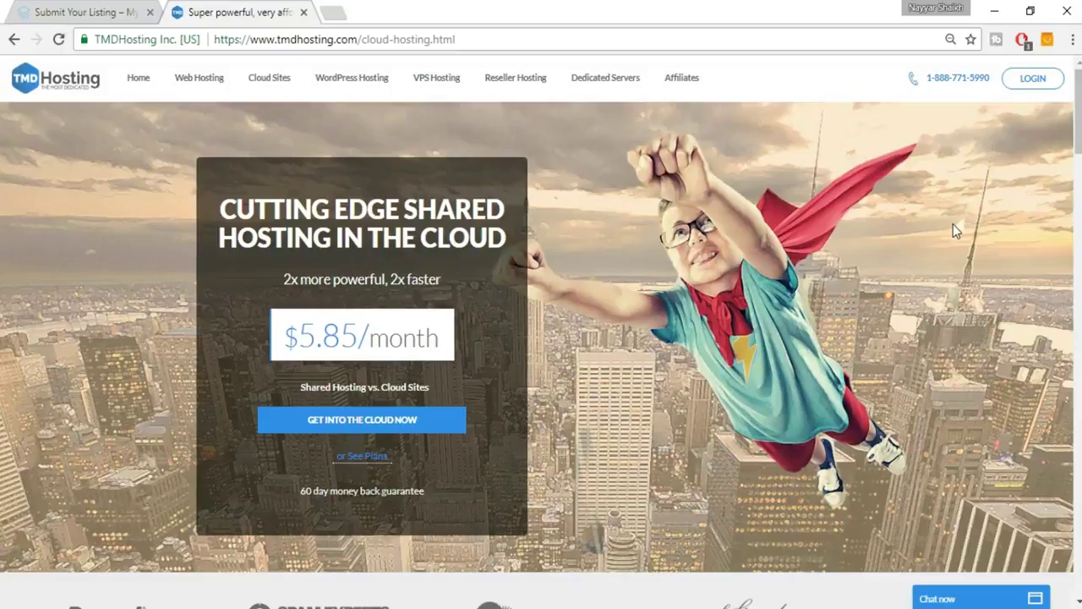
On the cloud plan cards, highlight STORM CLOUD and its SSD Space, then dismiss the live-chat popup.
scroll(1076, 164, "down", 5)
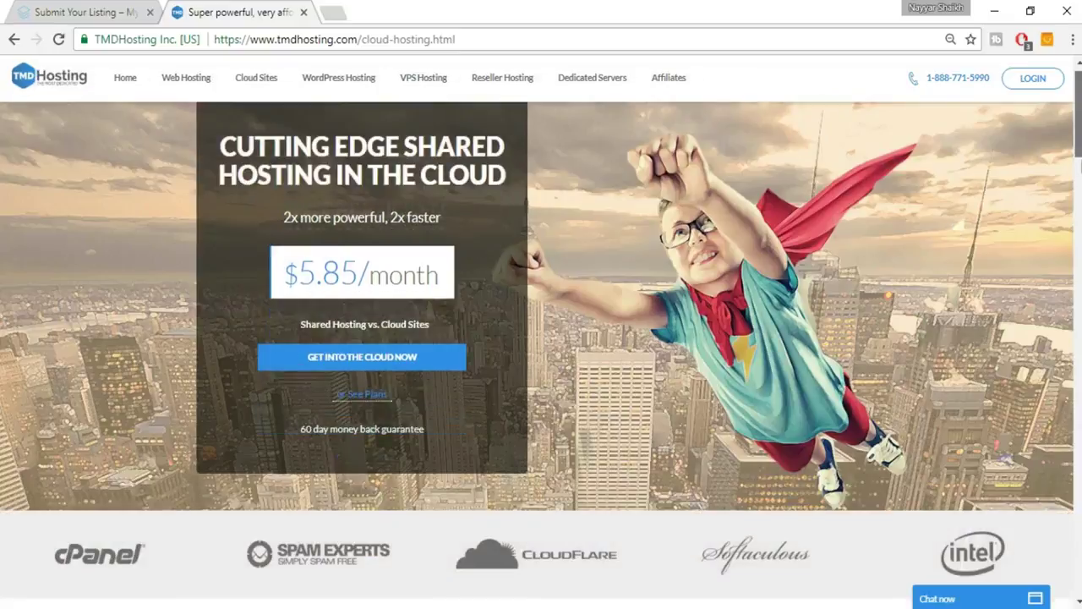
scroll(541, 347, "down", 12)
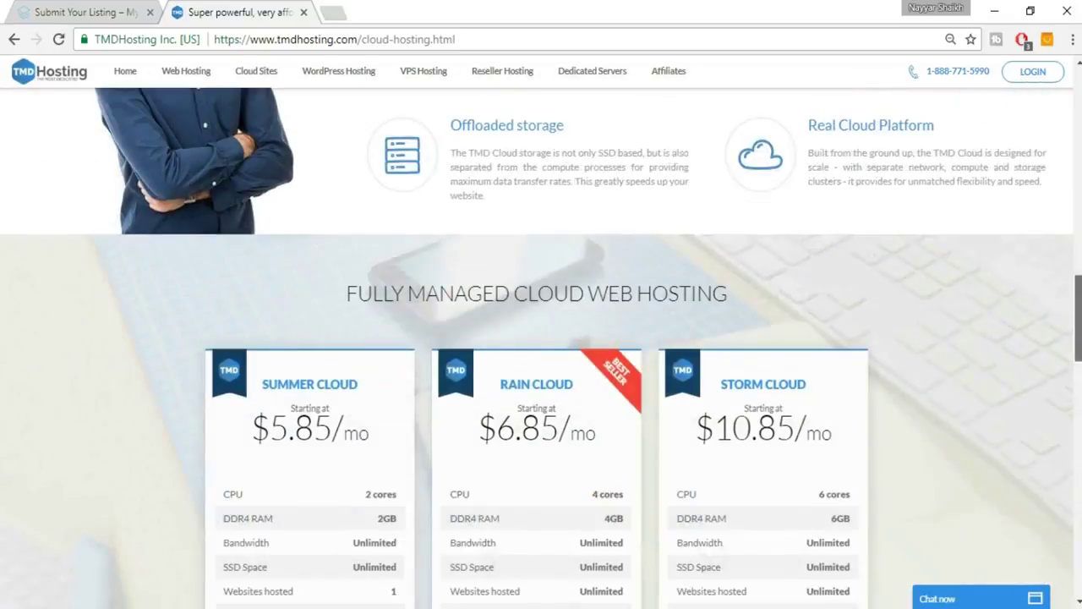
scroll(995, 312, "up", 2)
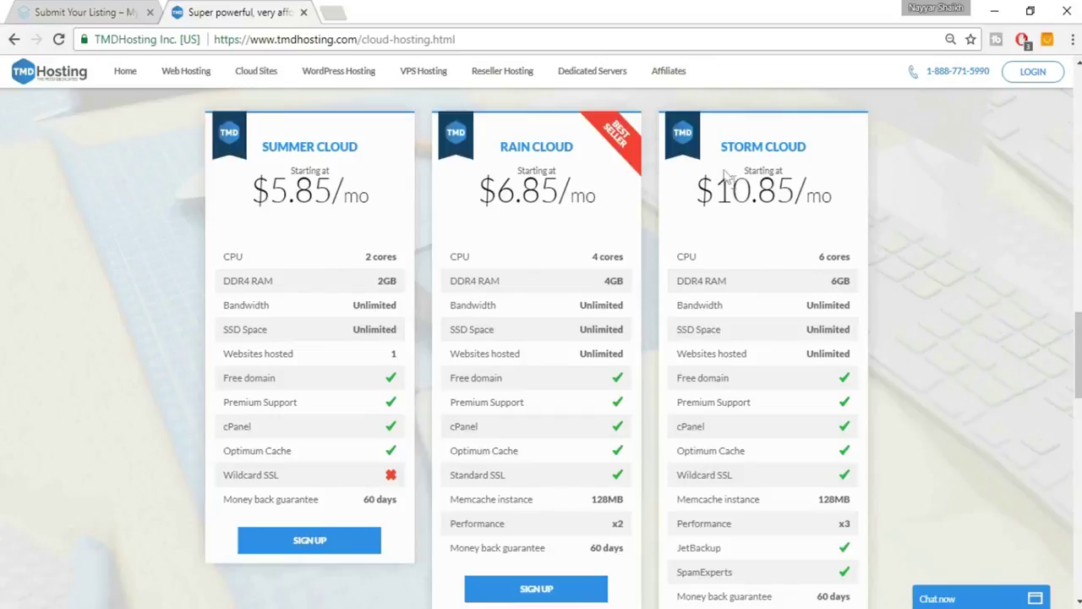
left_click_drag(721, 146, 845, 149)
left_click(830, 154)
scroll(893, 171, "down", 1)
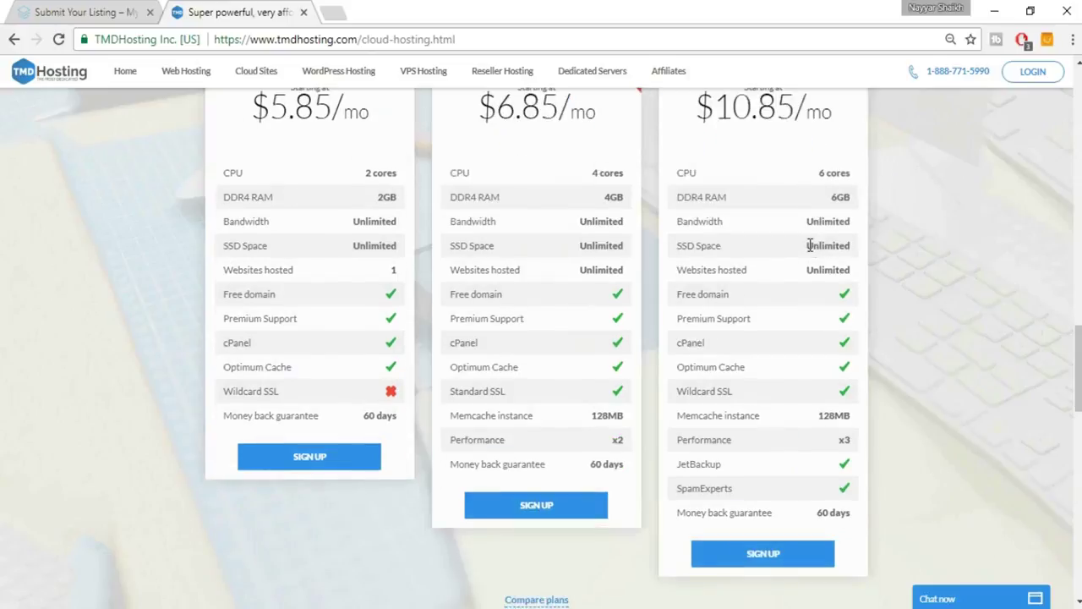
left_click_drag(677, 247, 737, 249)
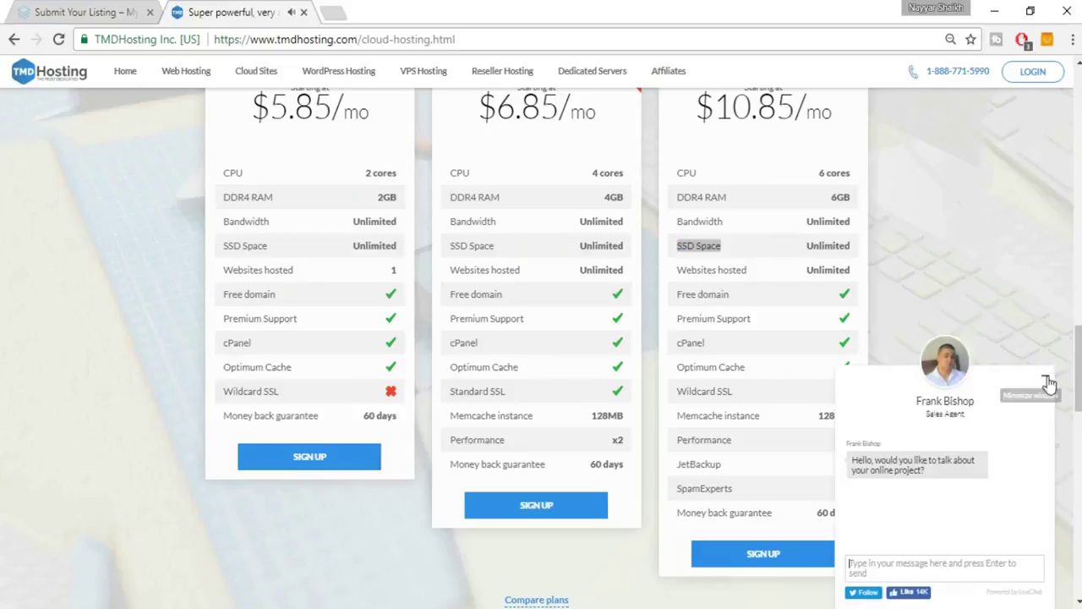
left_click(1046, 377)
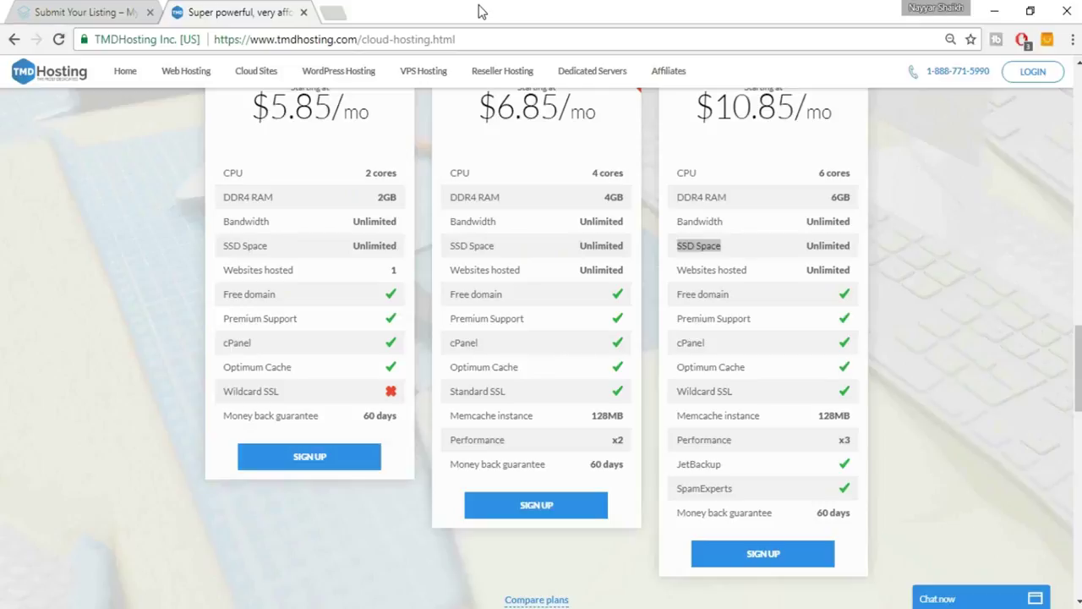
In a new tab, search images for 'ssd vs hdd web hosting' and enlarge the first comparison chart.
left_click(337, 10)
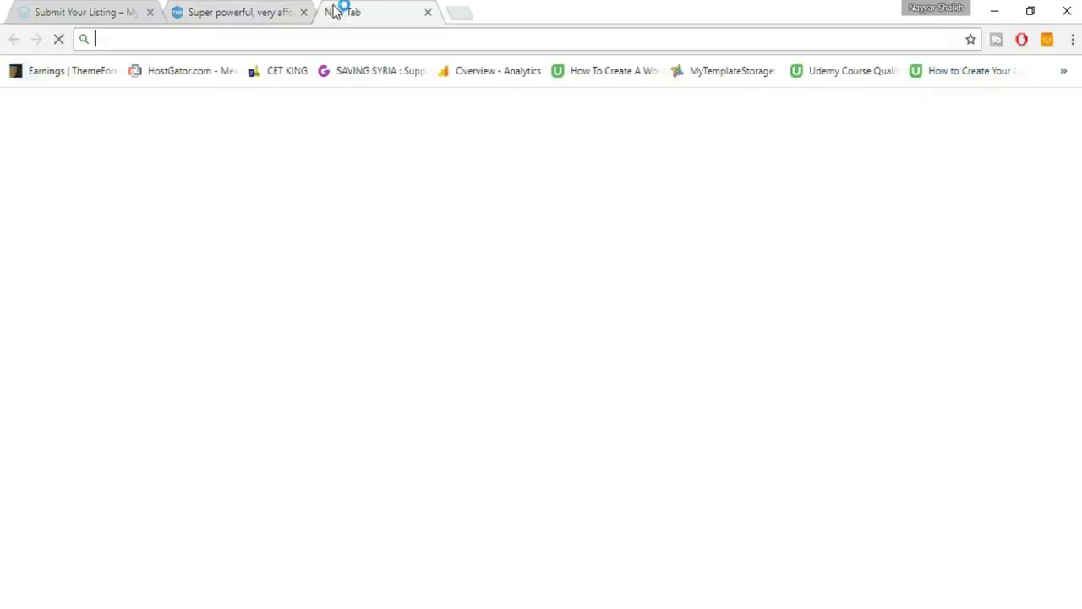
type("ssd vs hdd web hosting")
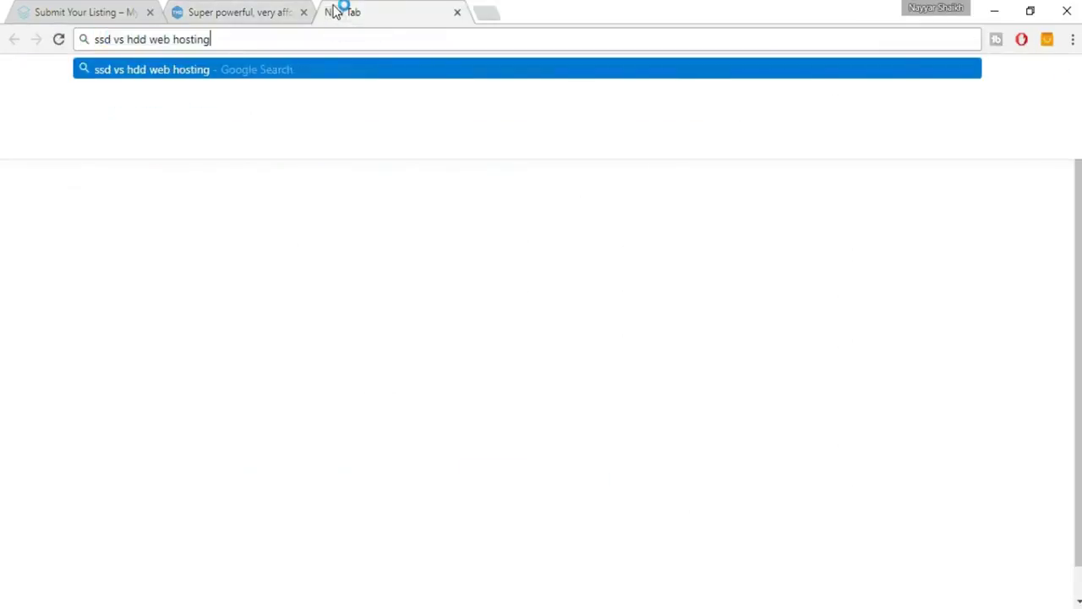
key("Return")
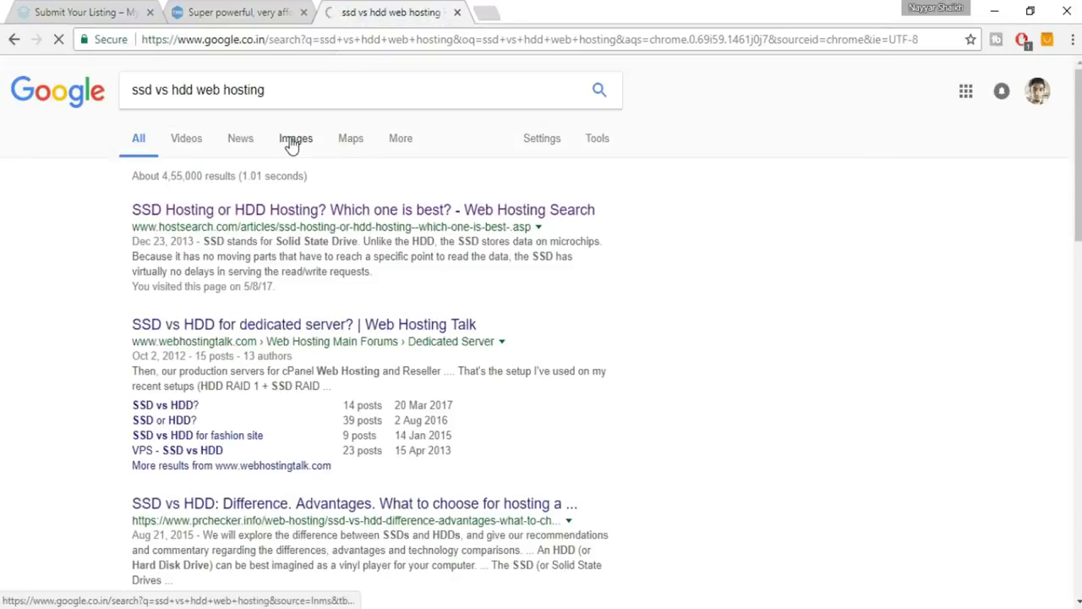
left_click(294, 139)
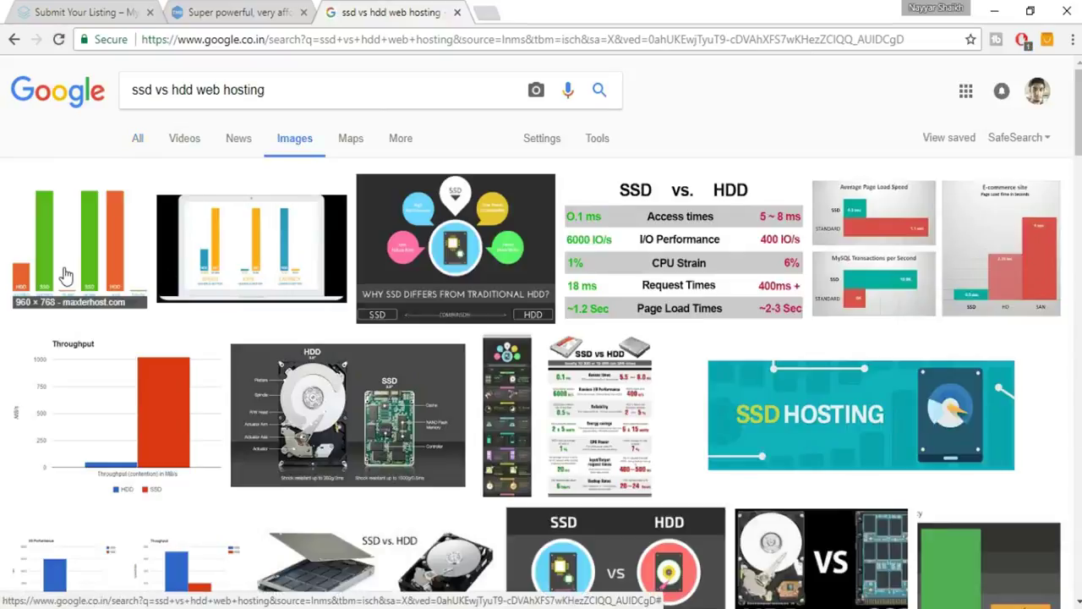
left_click(80, 262)
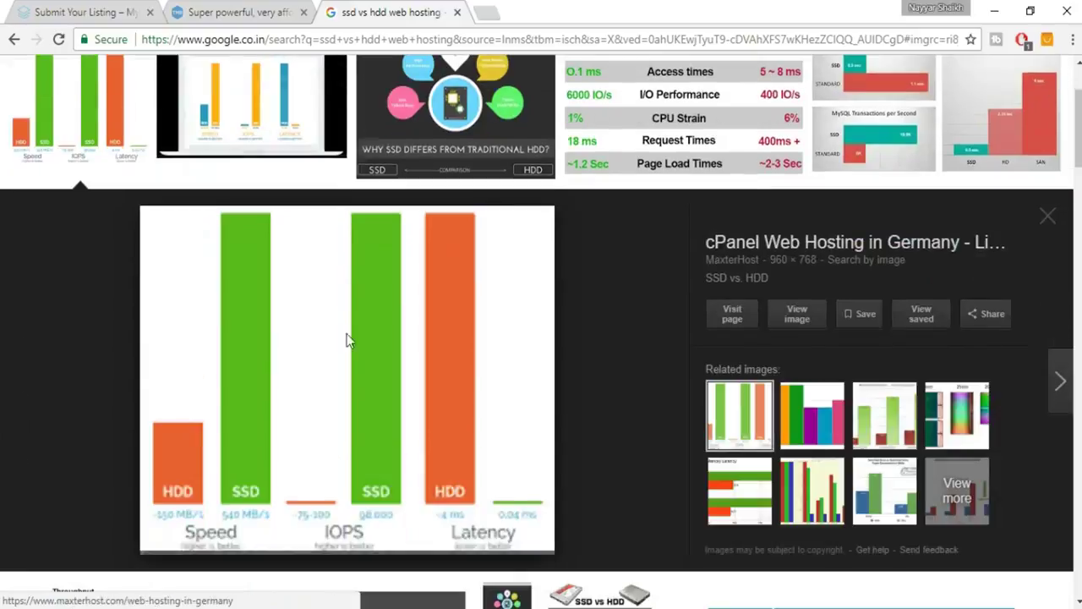
scroll(575, 402, "down", 4)
scroll(394, 309, "up", 3)
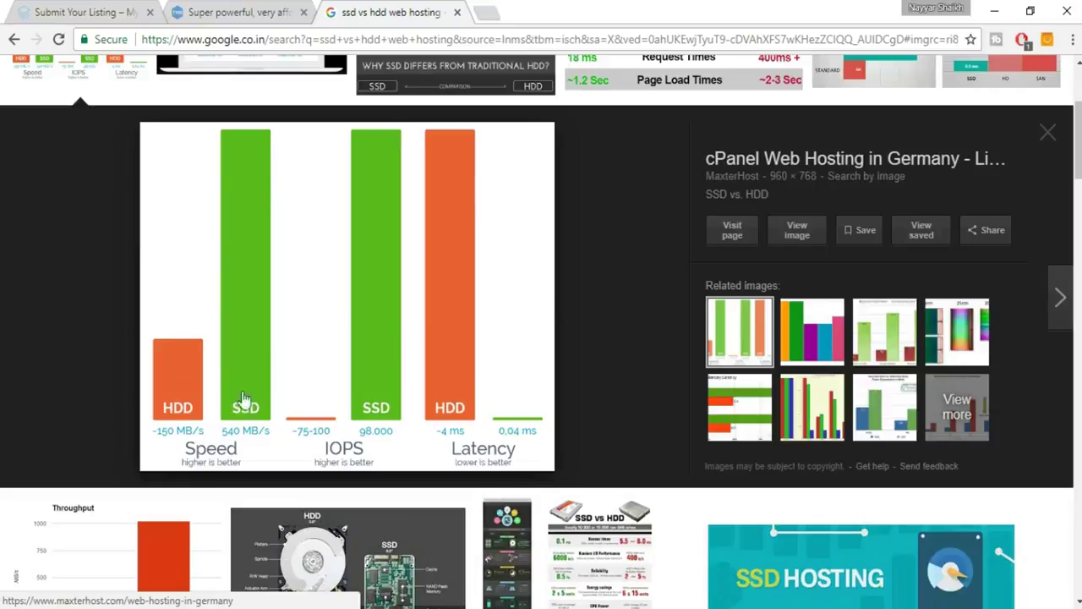
Back on the TMDHosting plans, highlight Storm Cloud's Free domain and Wildcard SSL features.
left_click(241, 12)
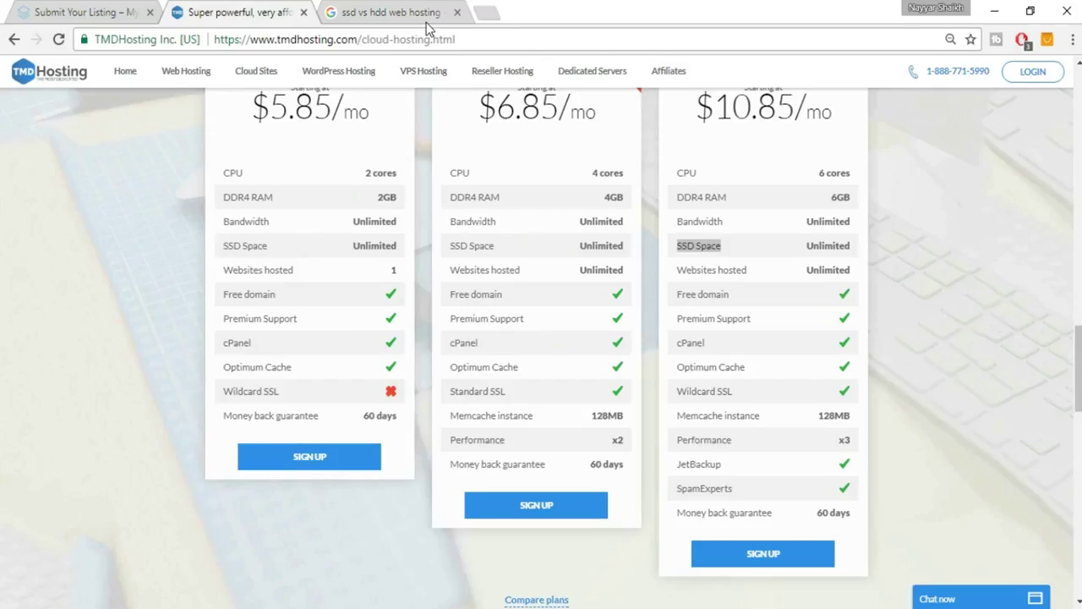
scroll(981, 339, "up", 1)
scroll(984, 345, "up", 1)
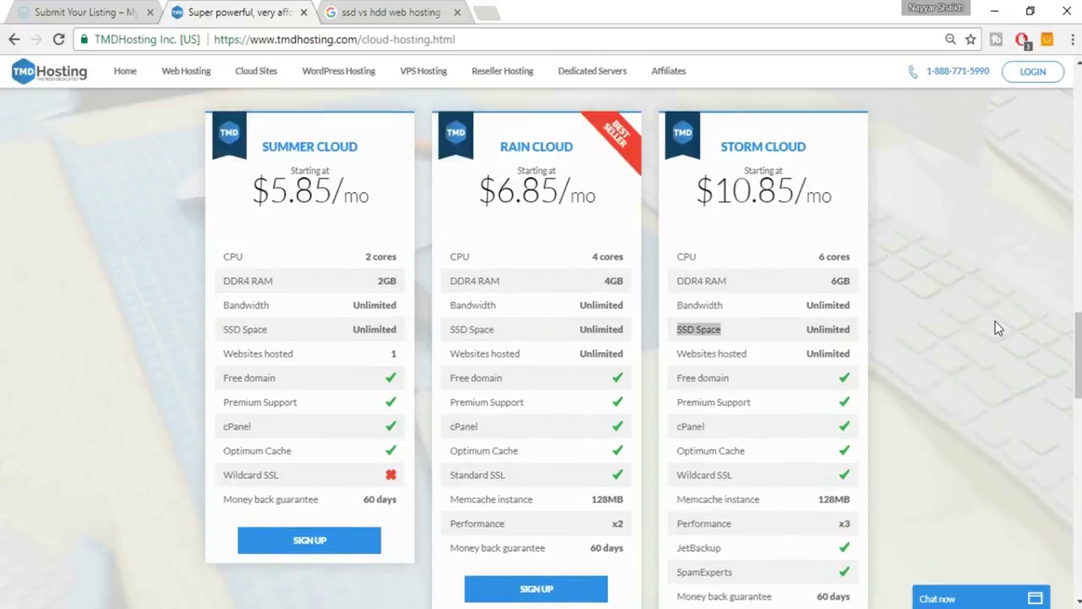
left_click_drag(677, 378, 749, 394)
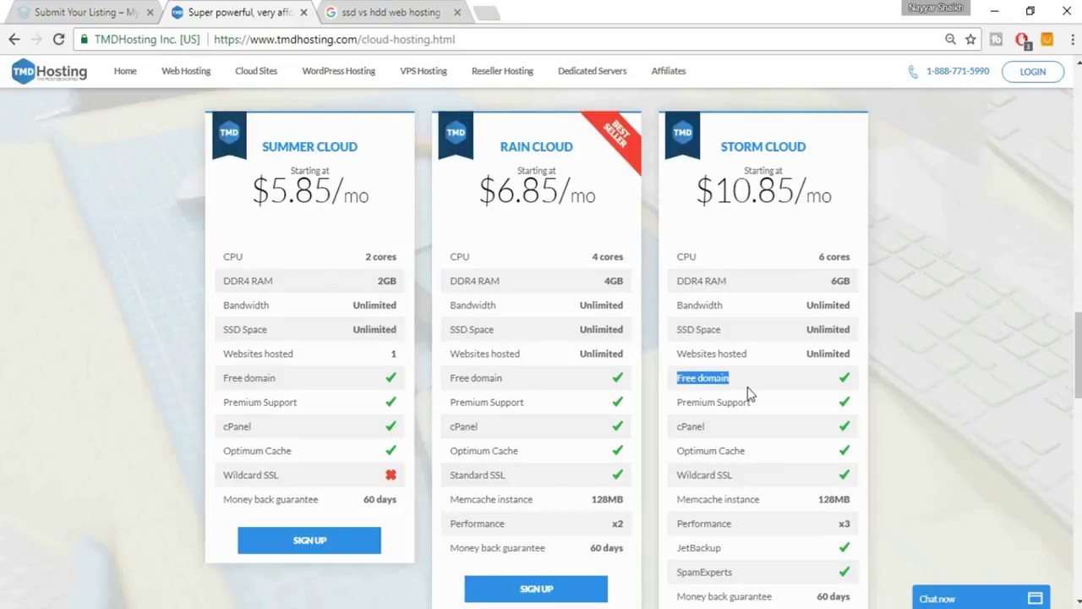
scroll(733, 426, "down", 1)
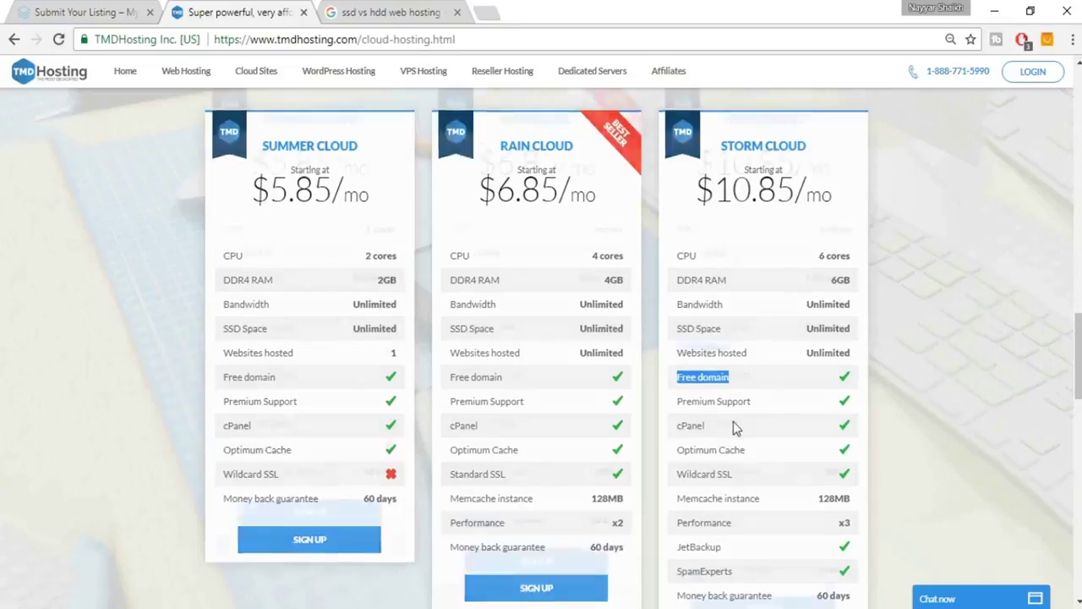
left_click_drag(677, 393, 749, 389)
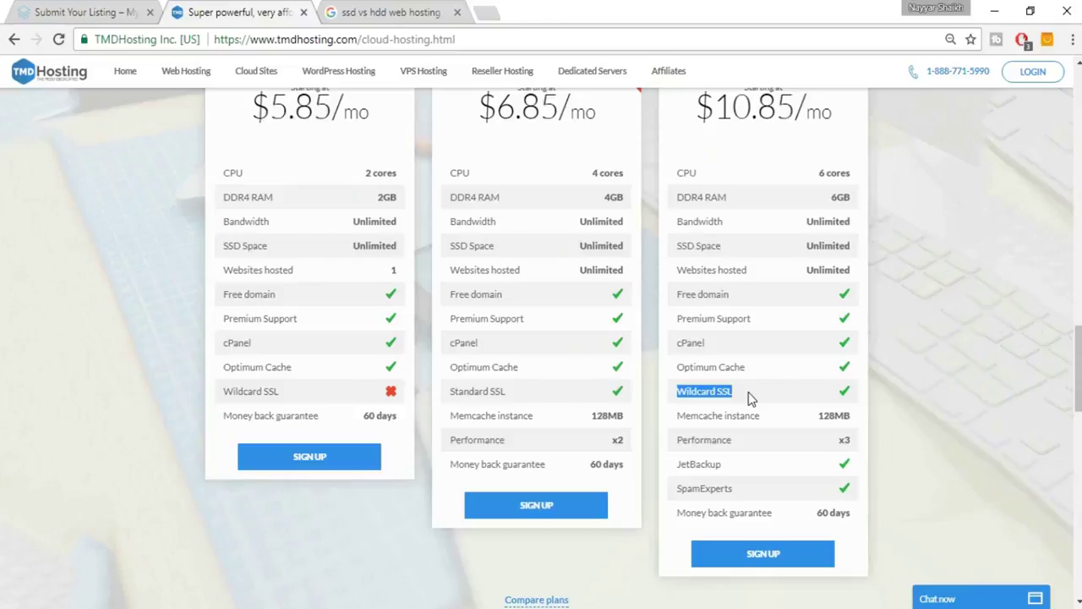
Return to the Submit Your Listing tab and briefly view its site security info.
left_click(131, 10)
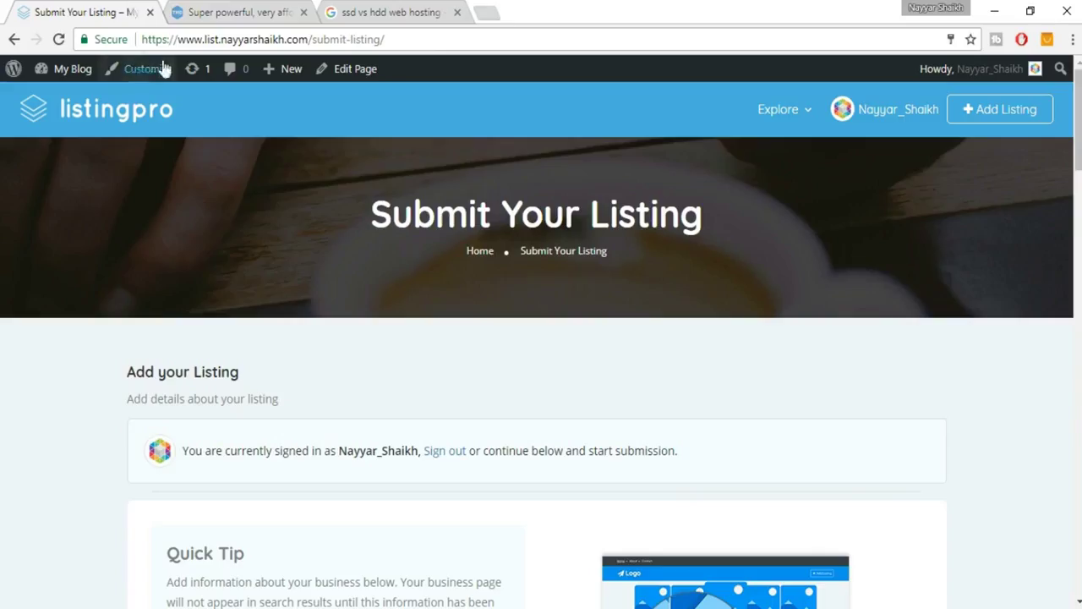
left_click(110, 40)
left_click(113, 40)
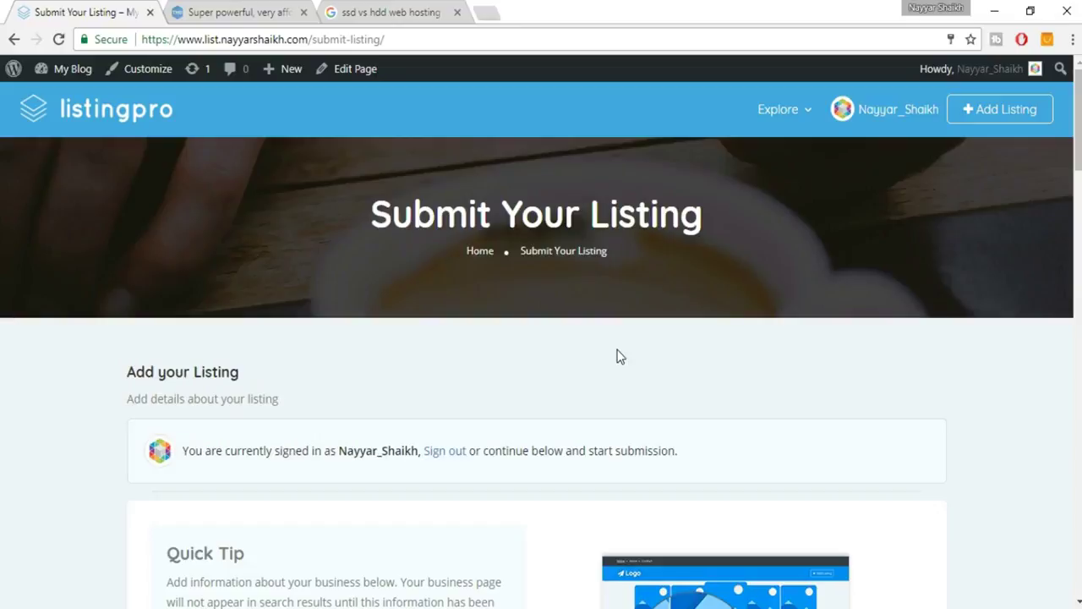
Review the Summer, Rain and Storm Cloud cards down to their SIGN UP buttons, highlighting Storm Cloud.
left_click(218, 12)
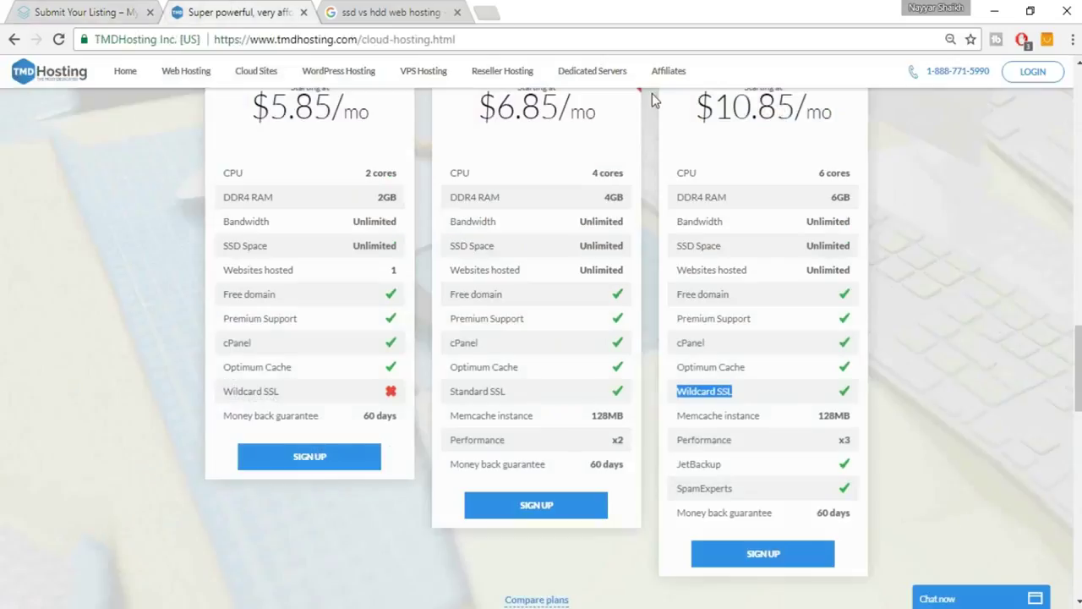
left_click(865, 397)
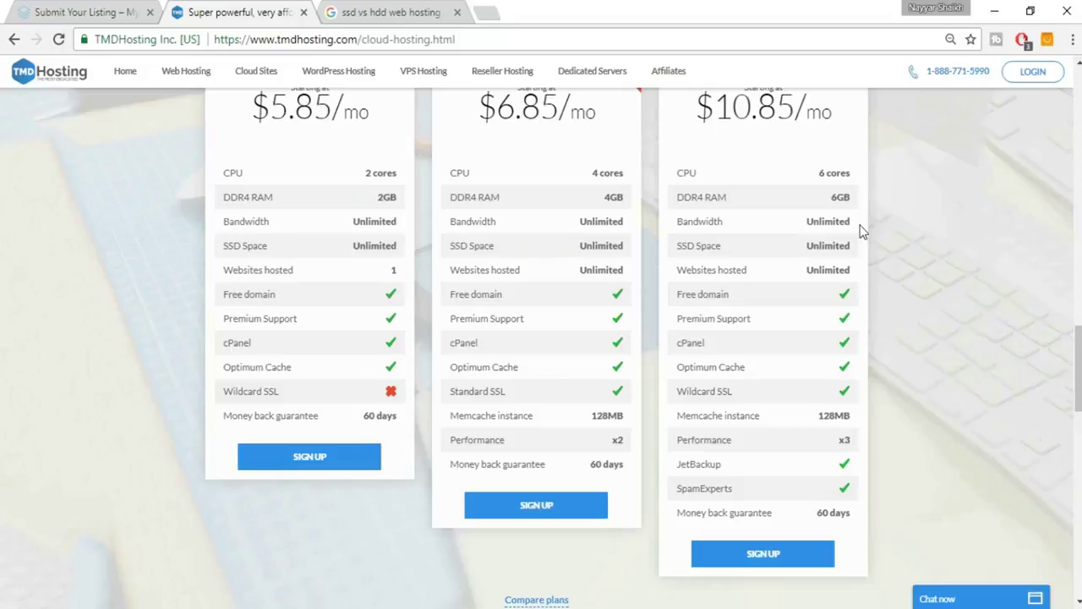
scroll(869, 255, "up", 1)
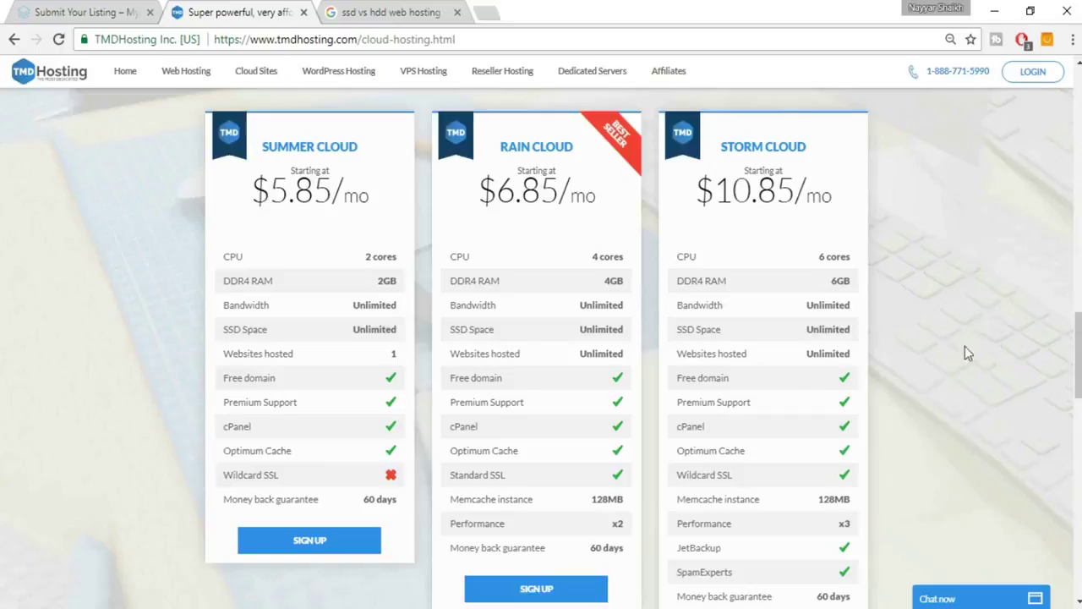
scroll(949, 383, "down", 1)
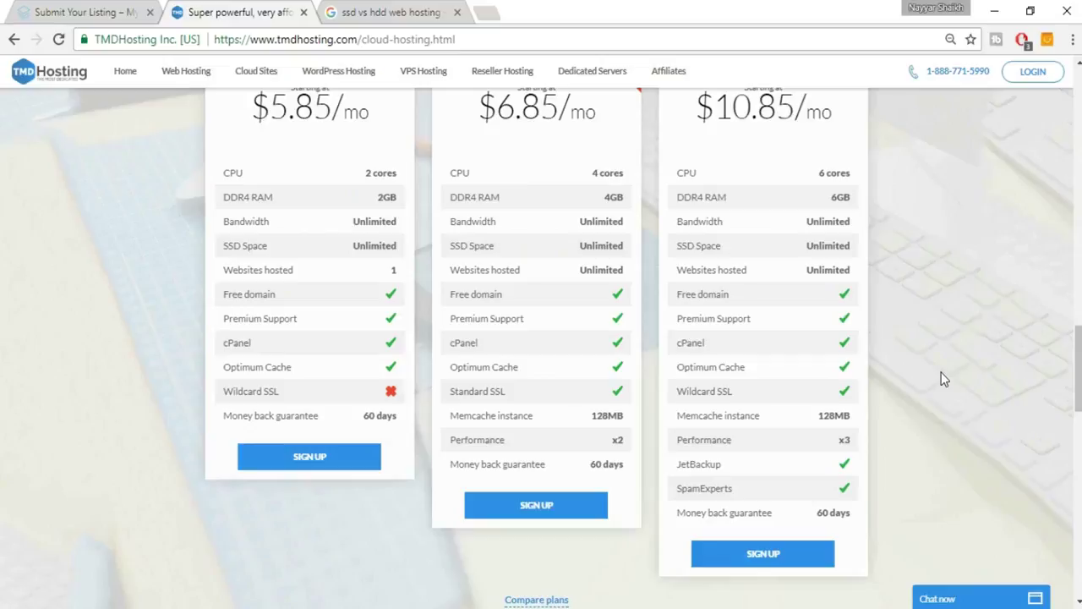
scroll(851, 309, "up", 1)
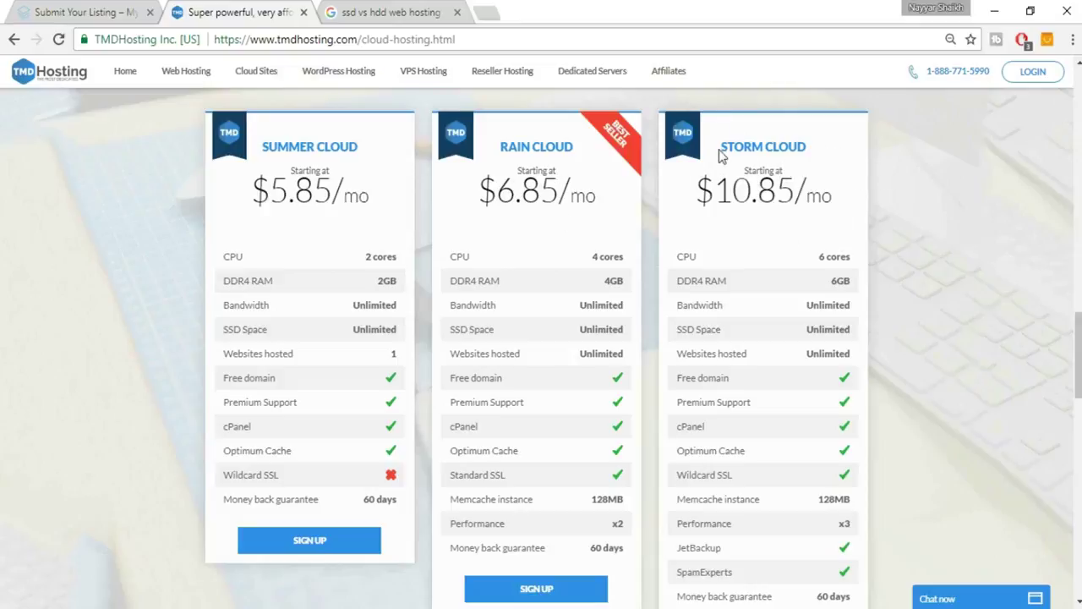
left_click_drag(721, 149, 810, 149)
left_click(817, 152)
scroll(882, 193, "down", 3)
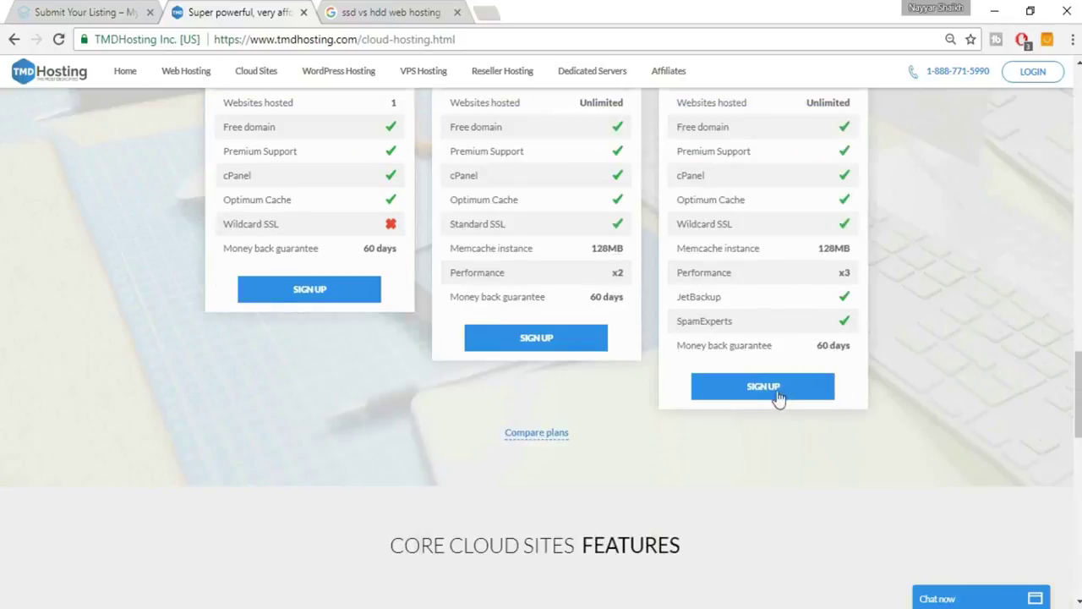
Sign up for Storm Cloud using an already-owned domain, entering the domain name and proceeding.
left_click(777, 396)
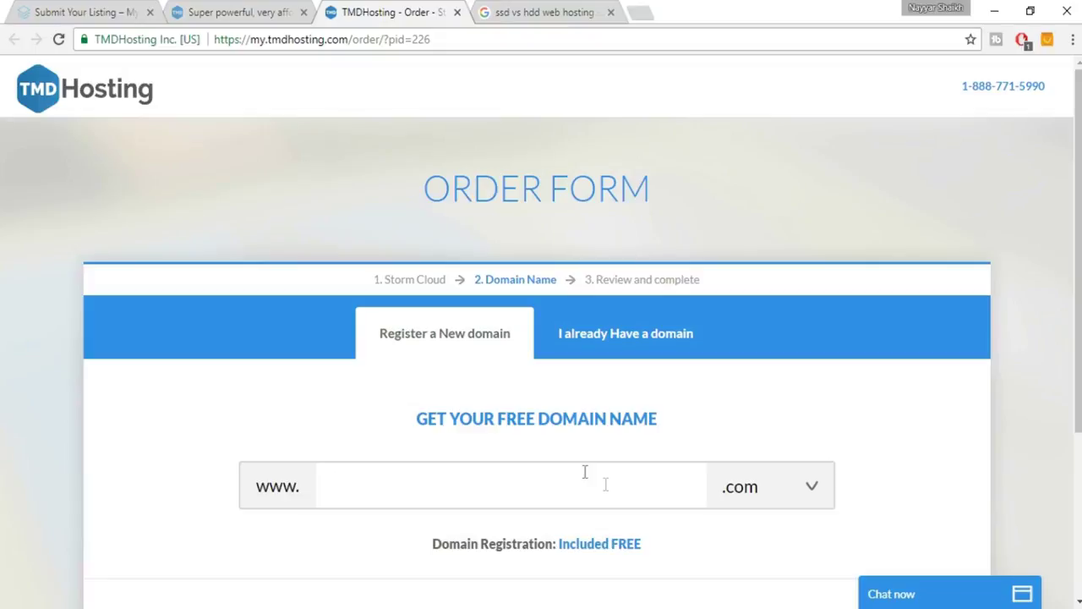
left_click(616, 355)
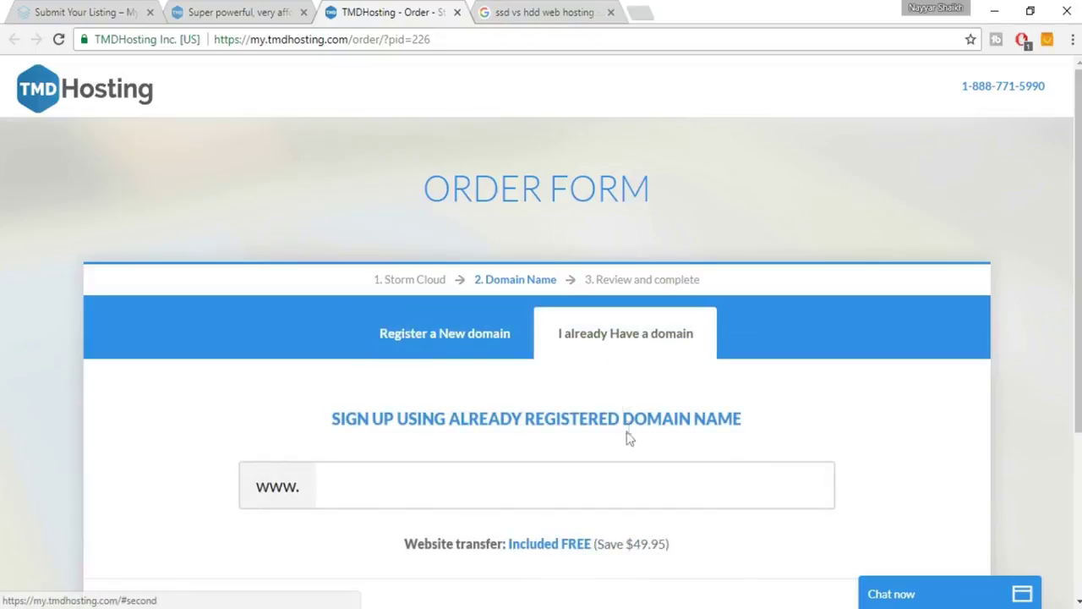
scroll(657, 452, "down", 2)
left_click(640, 396)
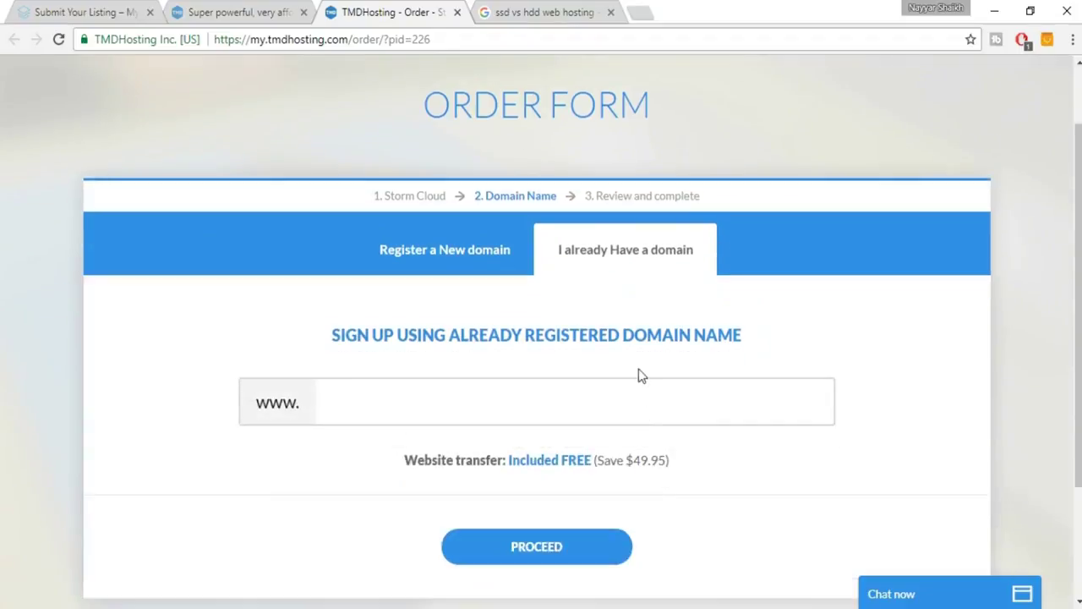
type("nayyarshaik.com")
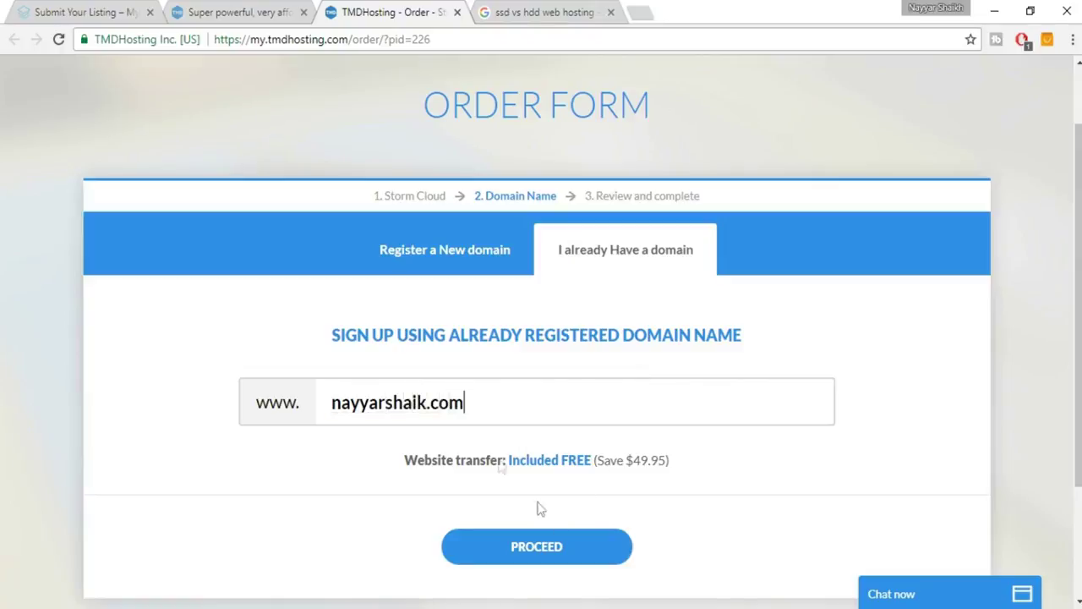
left_click(427, 403)
type("h")
left_click(524, 558)
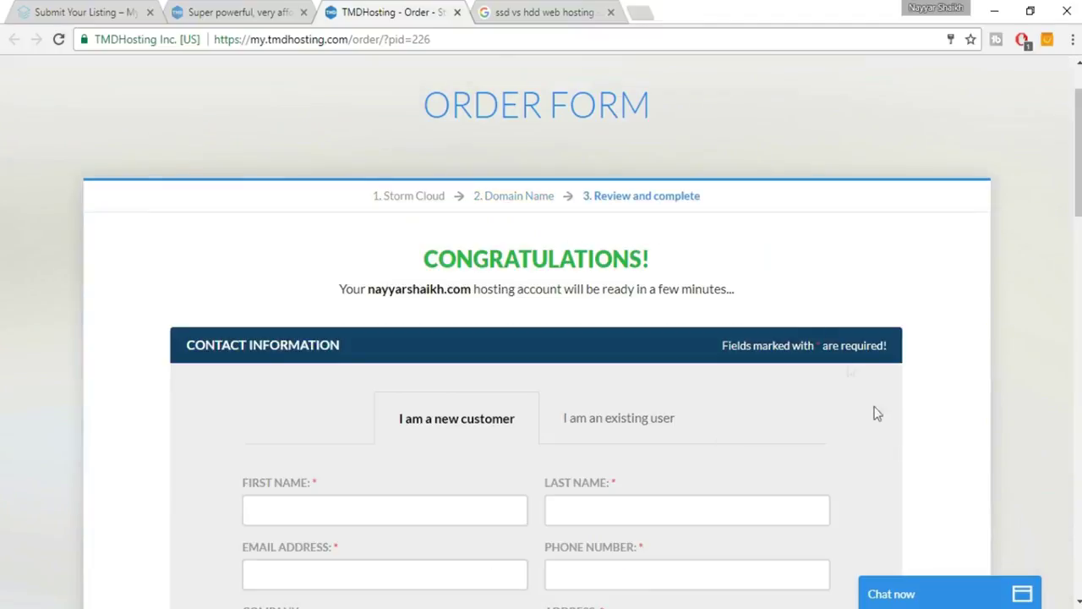
Go through the contact and payment sections, keeping credit card as the payment method.
scroll(876, 418, "down", 3)
scroll(898, 352, "down", 1)
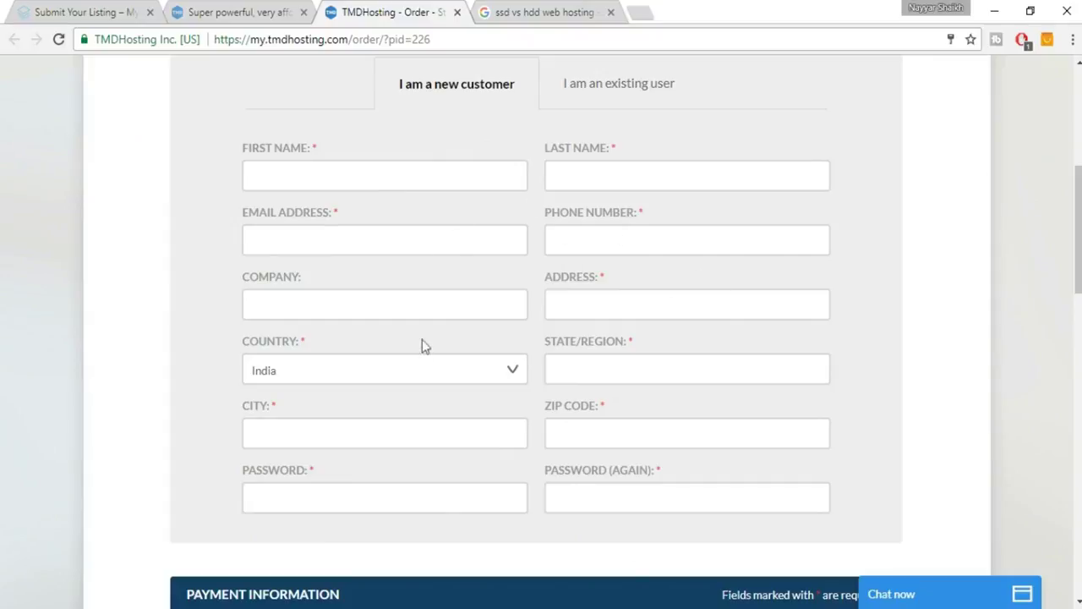
scroll(764, 317, "down", 5)
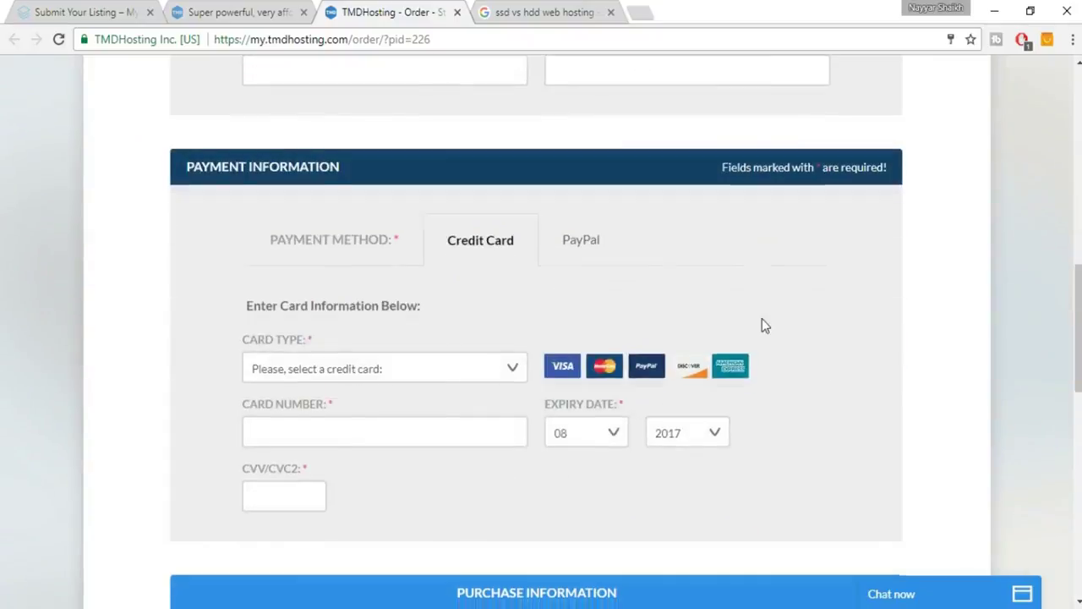
scroll(762, 319, "down", 1)
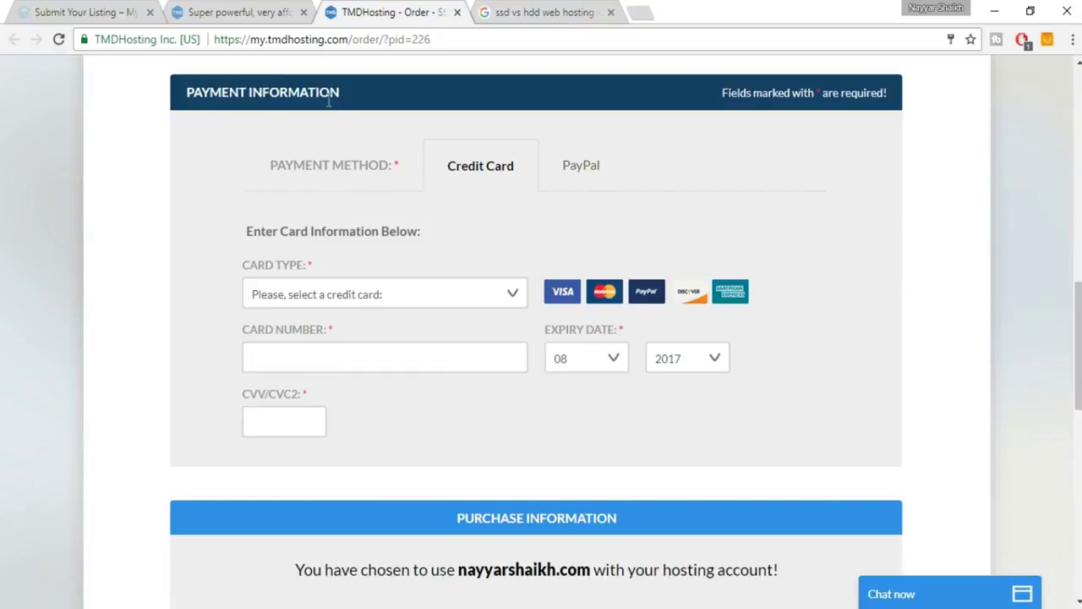
left_click(596, 171)
left_click(508, 168)
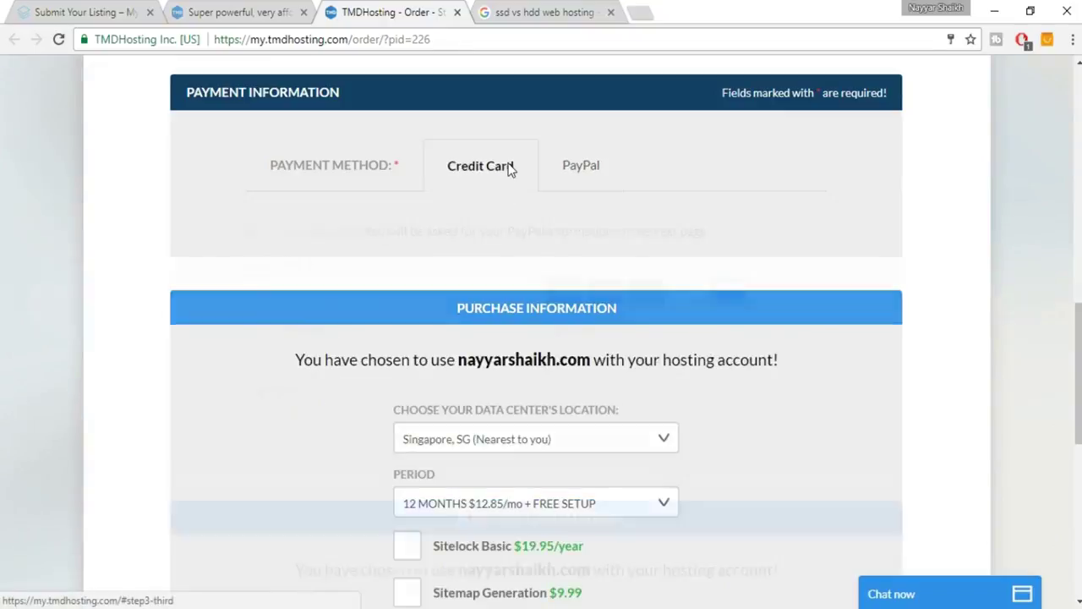
scroll(787, 238, "down", 3)
scroll(786, 238, "down", 1)
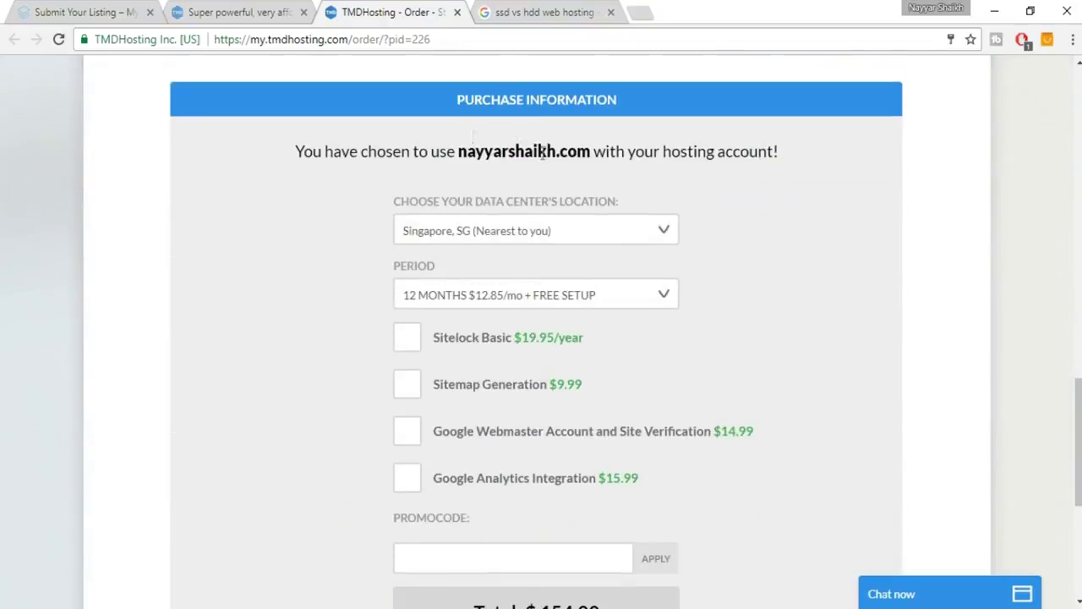
left_click_drag(448, 105, 636, 113)
left_click(682, 144)
Keep the Singapore data center and 12-month billing, check the $154.20 total, and accept the Terms of Service.
left_click(529, 239)
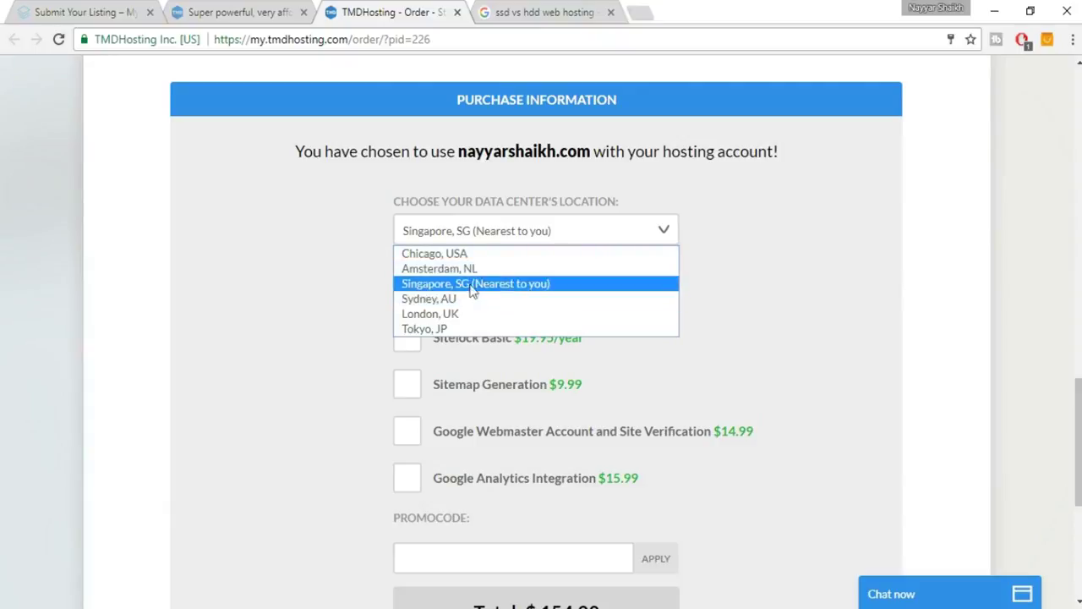
left_click(524, 286)
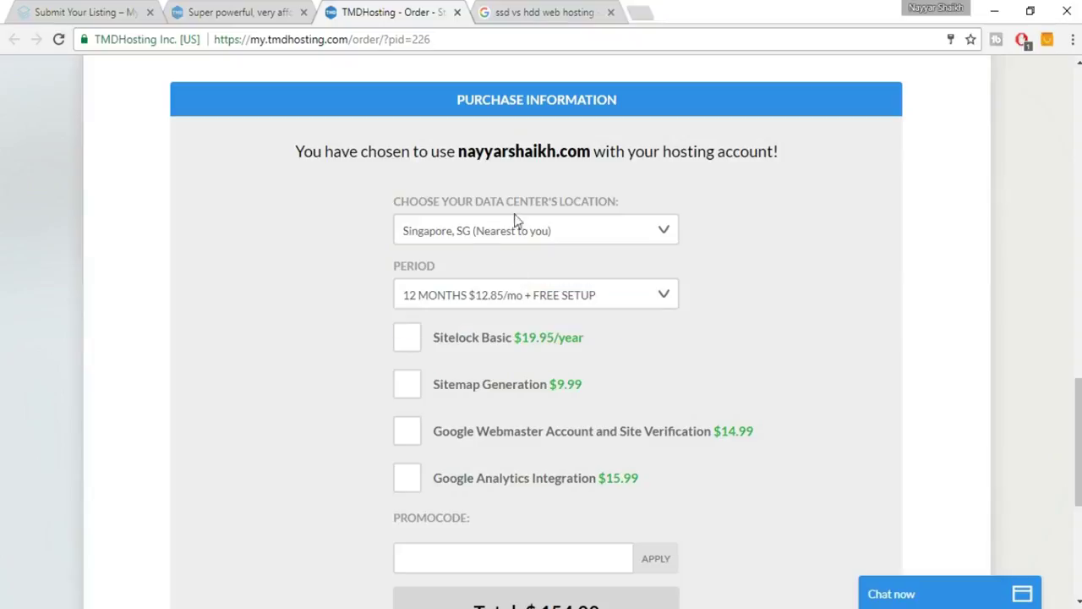
scroll(827, 271, "down", 2)
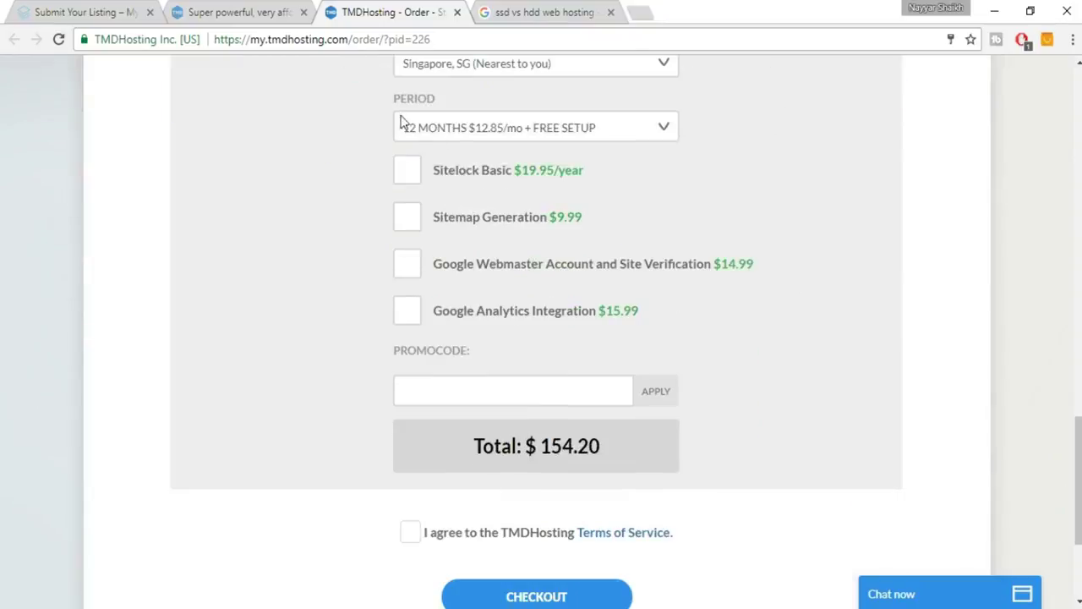
left_click(483, 129)
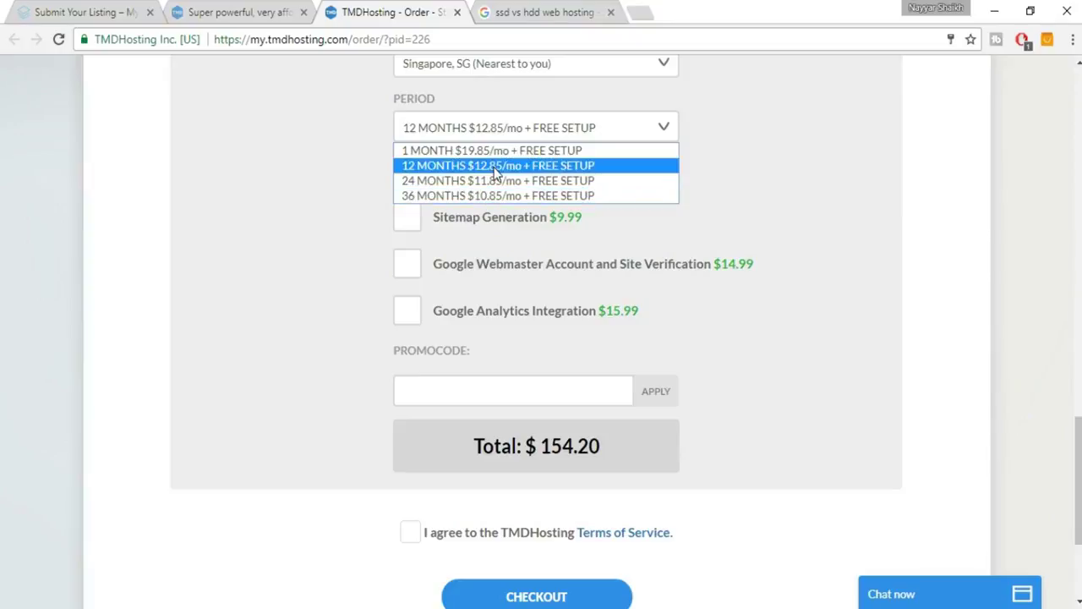
left_click(496, 171)
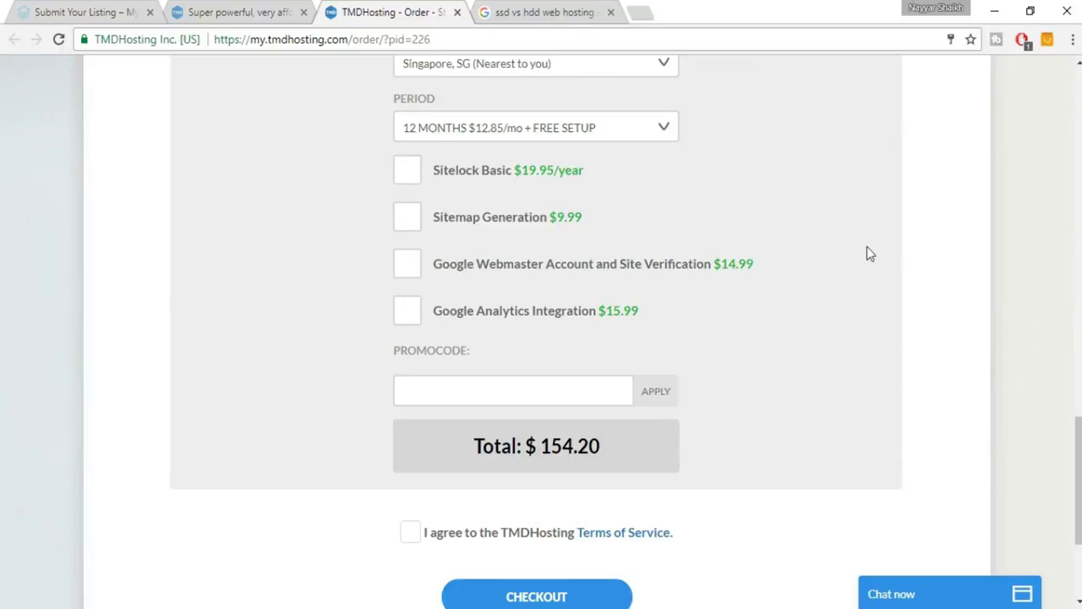
scroll(867, 251, "down", 3)
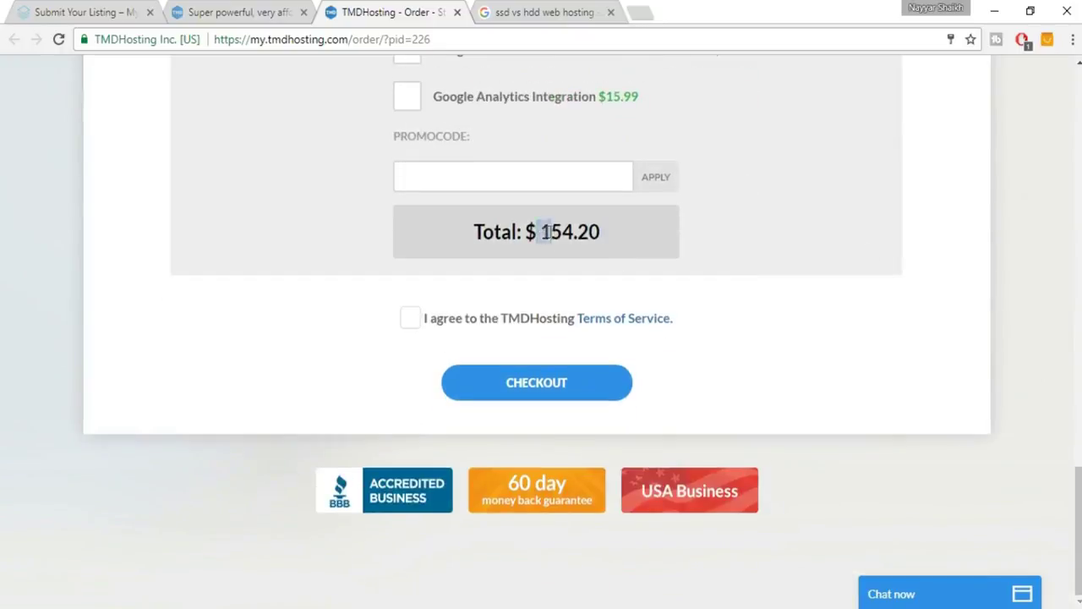
left_click_drag(538, 232, 574, 229)
left_click(743, 243)
left_click(413, 323)
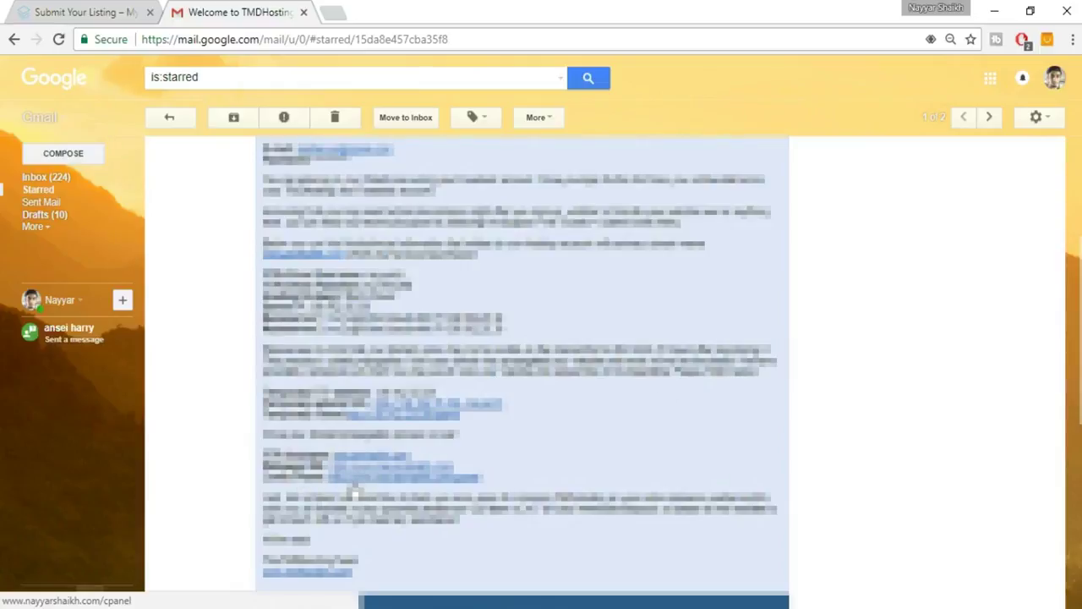
Open the welcome email's cPanel link in a new tab.
right_click(355, 492)
left_click(471, 316)
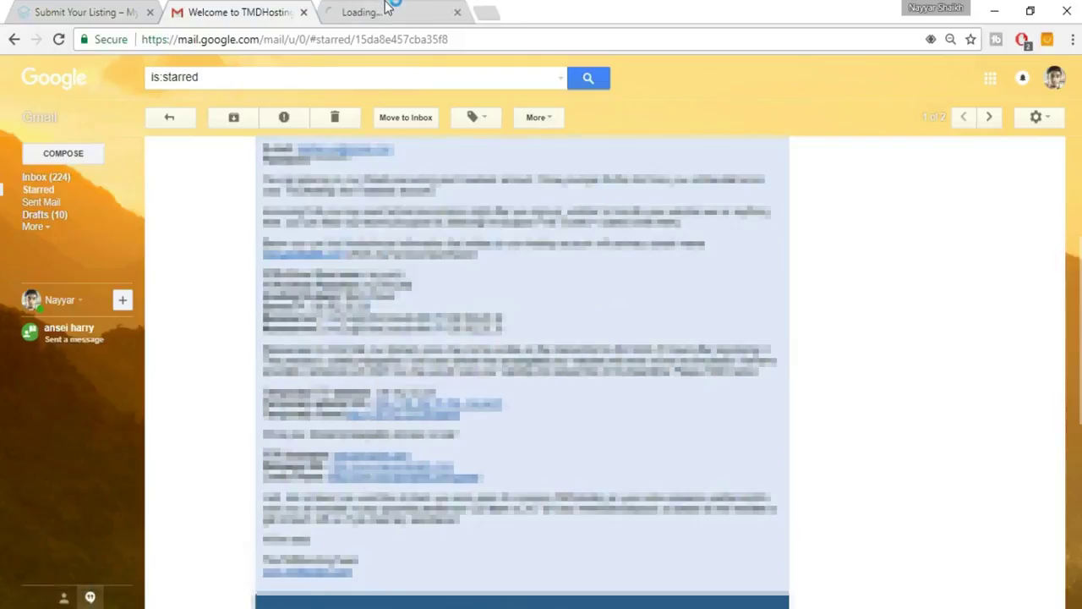
left_click(386, 8)
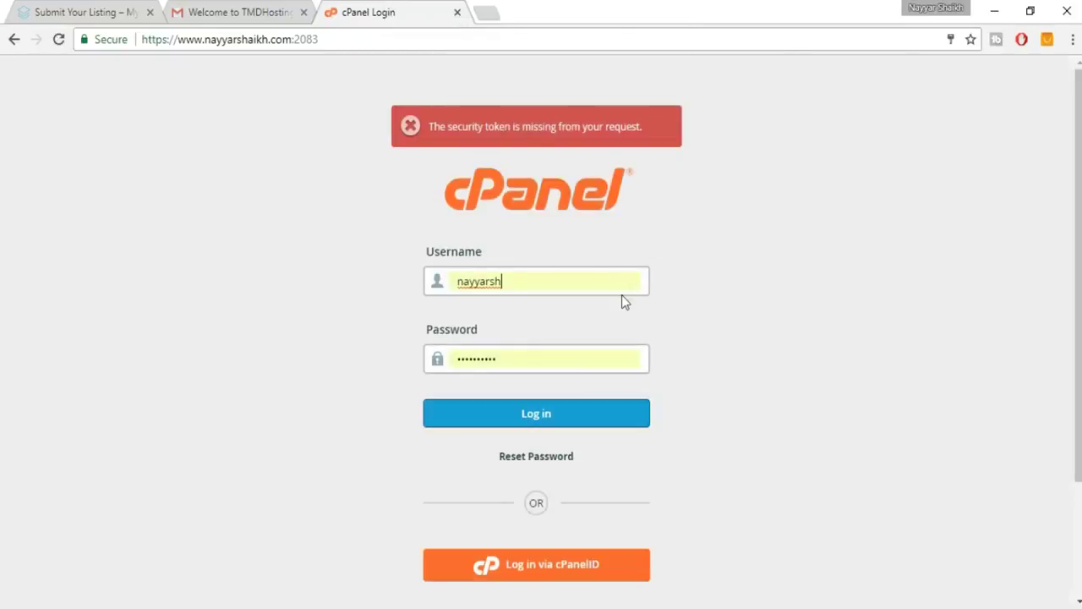
Check the login details in the welcome email, then log in to cPanel.
left_click(272, 11)
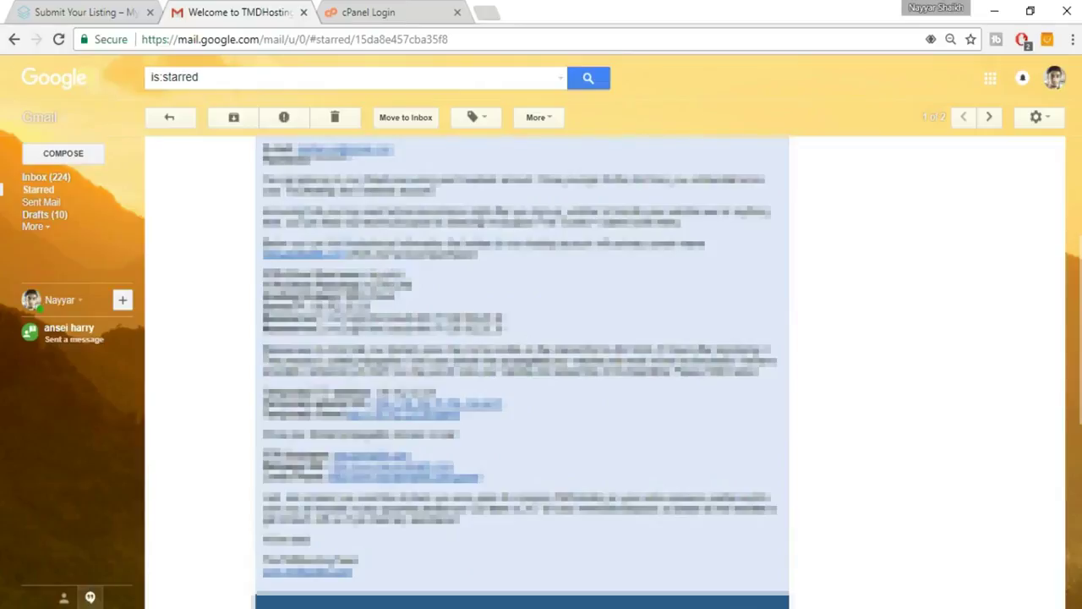
left_click_drag(264, 270, 428, 287)
left_click(432, 293)
left_click(381, 11)
left_click(553, 423)
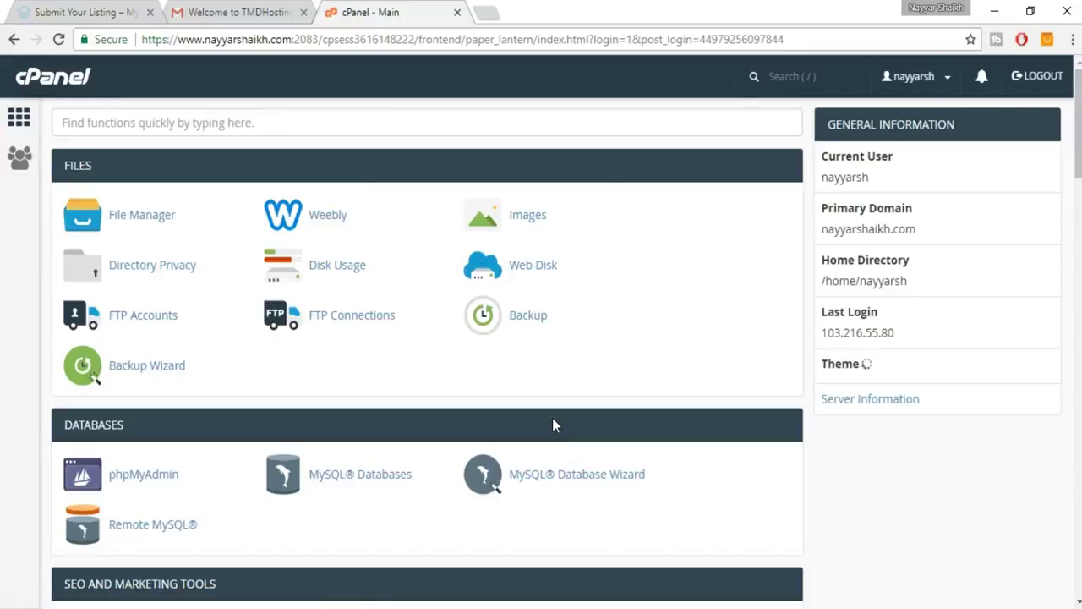
Scroll down to Softaculous Apps Installer and open the WordPress installer.
scroll(616, 350, "down", 8)
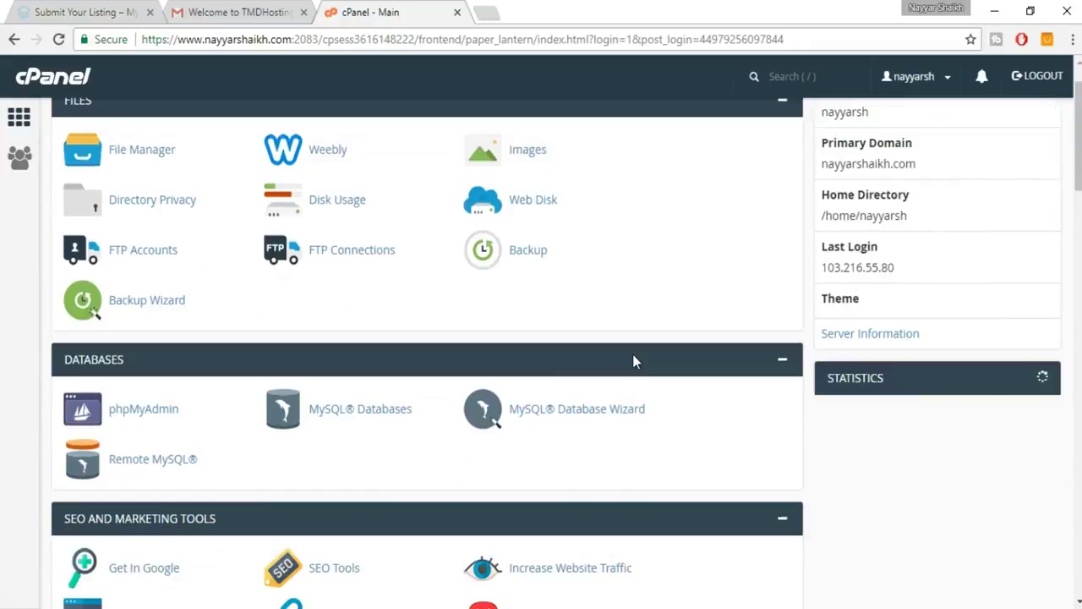
scroll(819, 422, "down", 7)
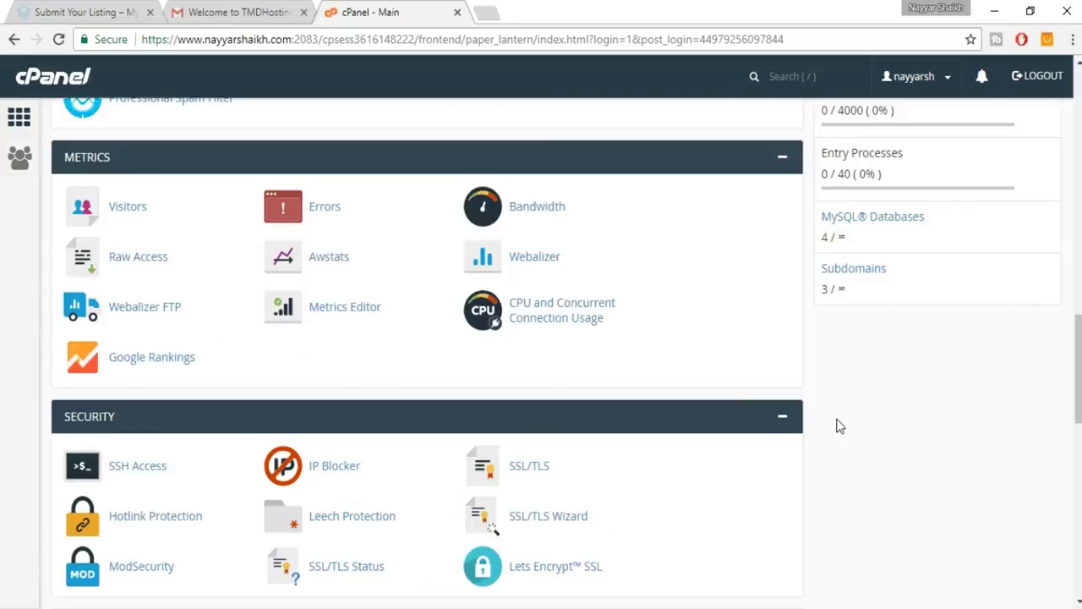
scroll(840, 426, "down", 4)
scroll(838, 431, "down", 5)
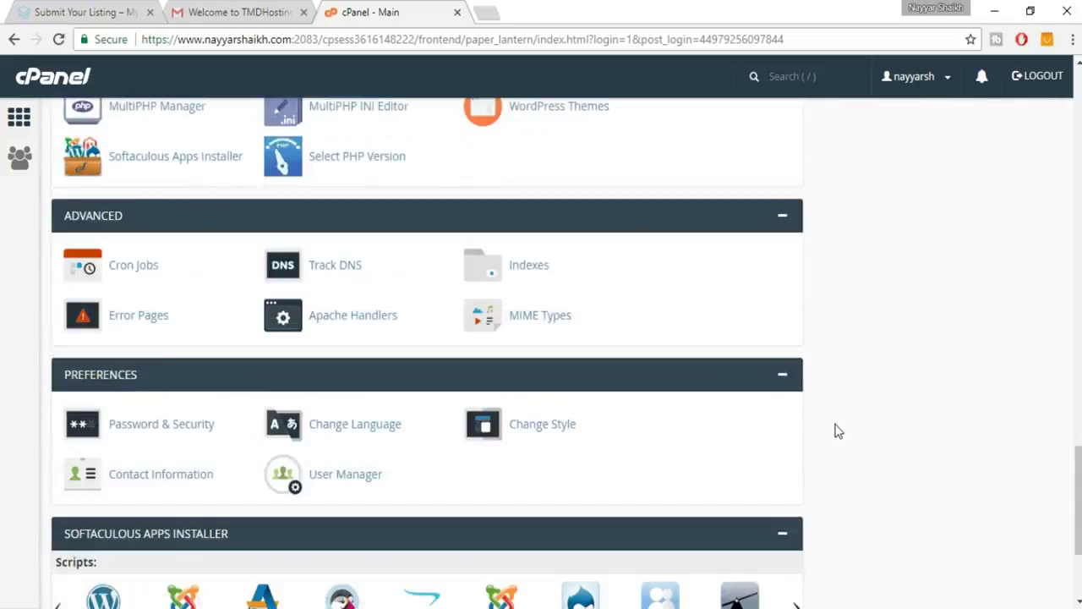
left_click(117, 426)
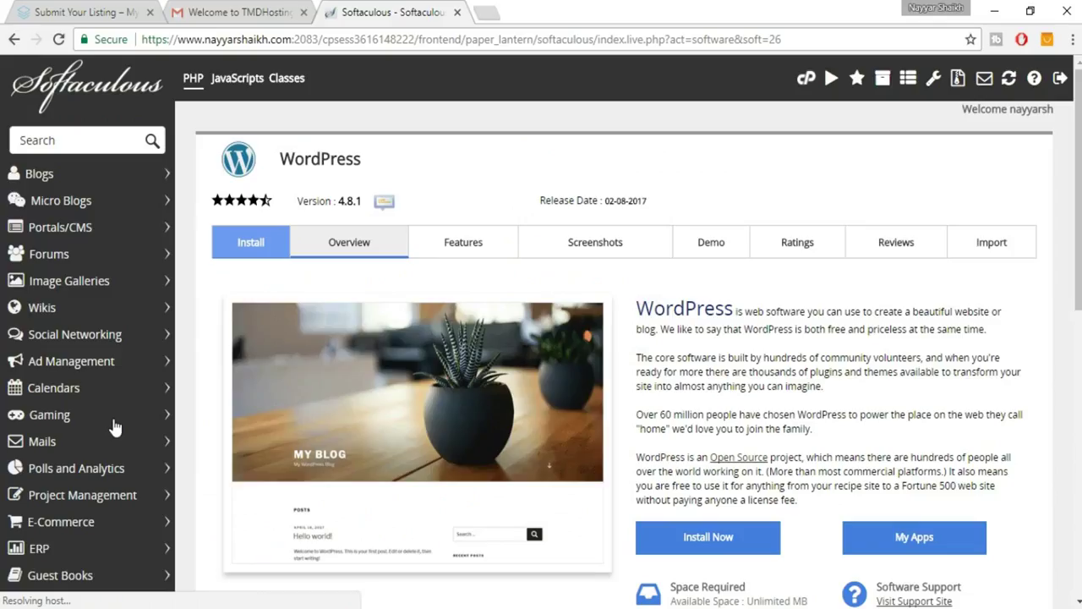
left_click(711, 542)
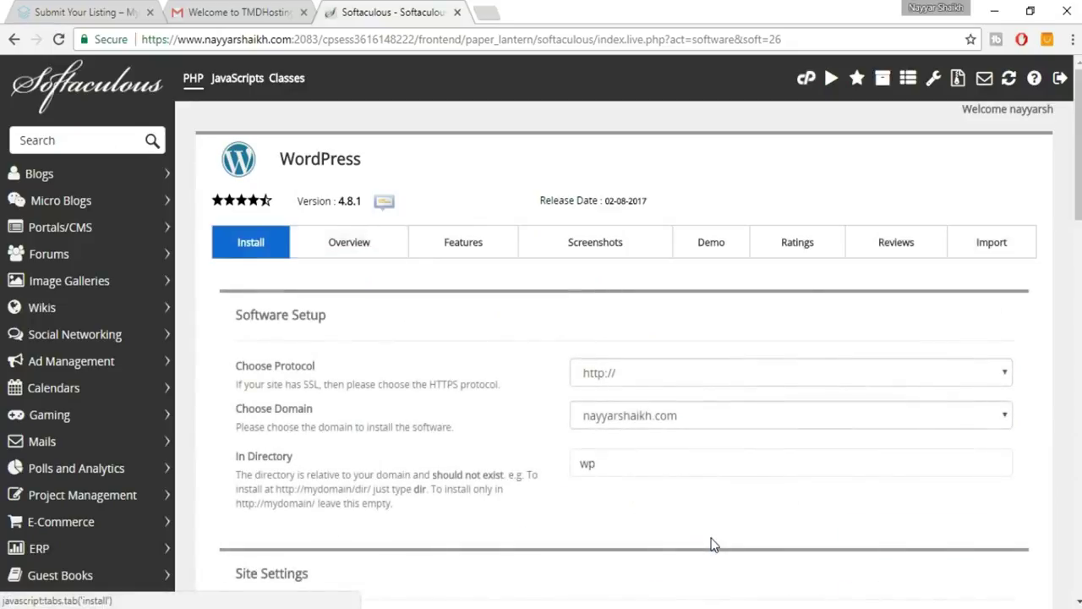
left_click(707, 374)
left_click(701, 398)
left_click(694, 374)
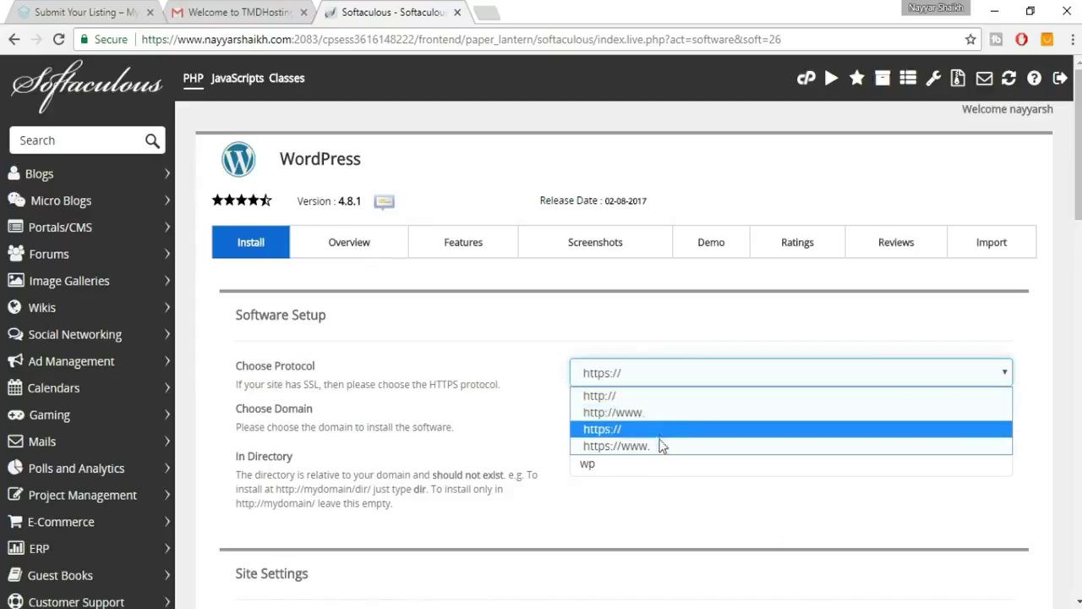
left_click(625, 412)
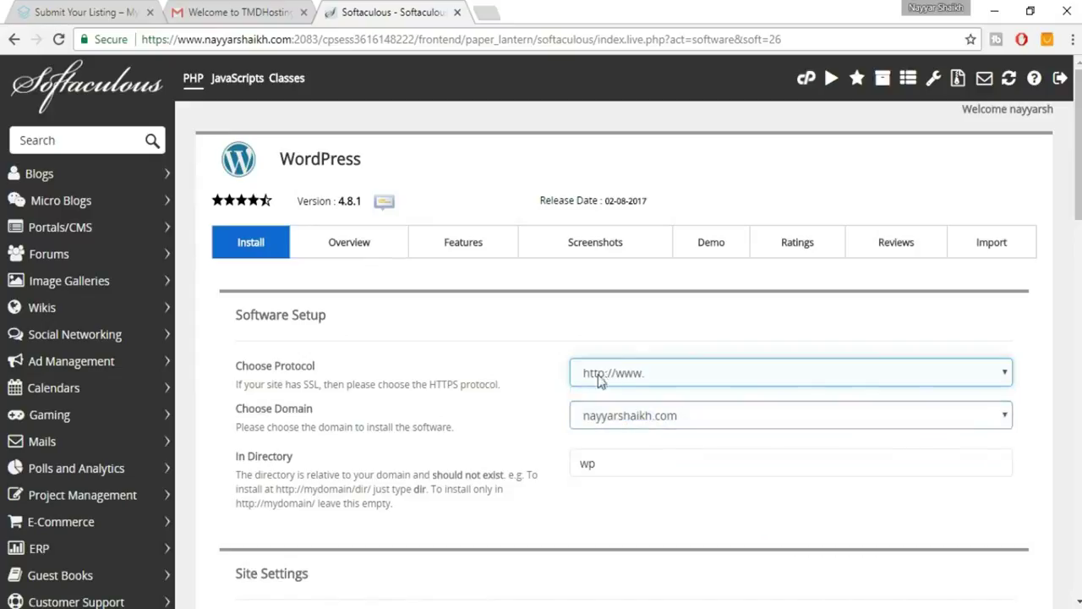
Choose the listing subdomain as the domain and delete 'wp' from In Directory.
left_click(705, 415)
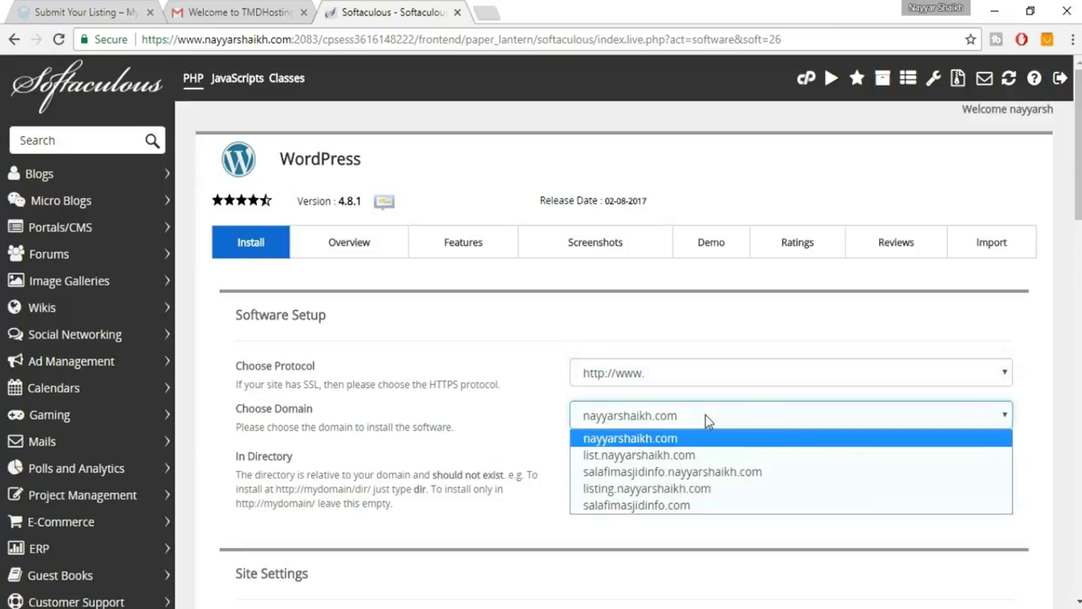
left_click(646, 490)
double_click(687, 465)
key("BackSpace")
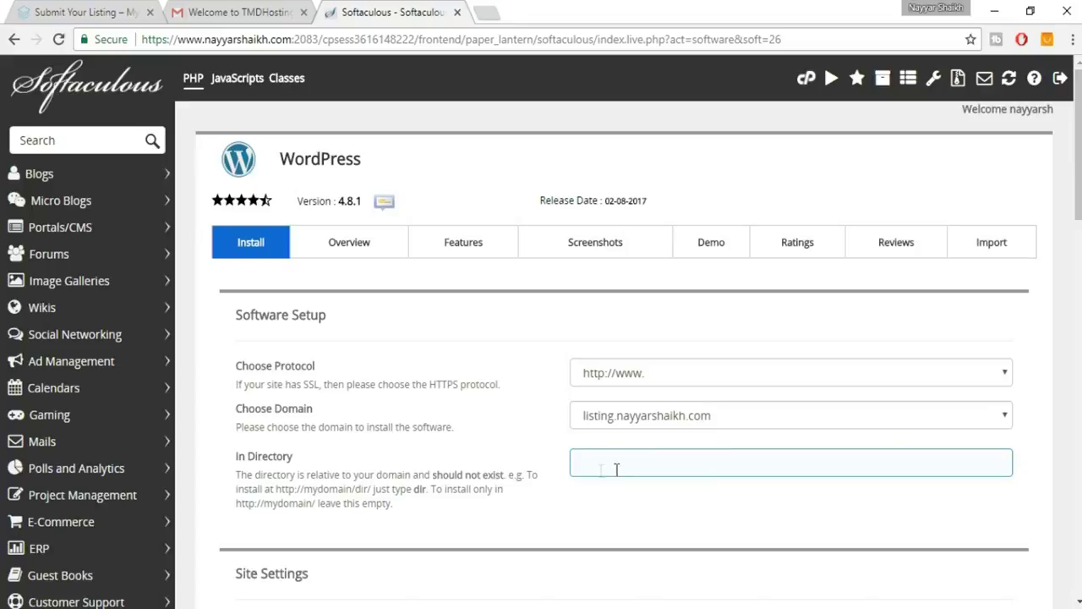
scroll(610, 367, "down", 2)
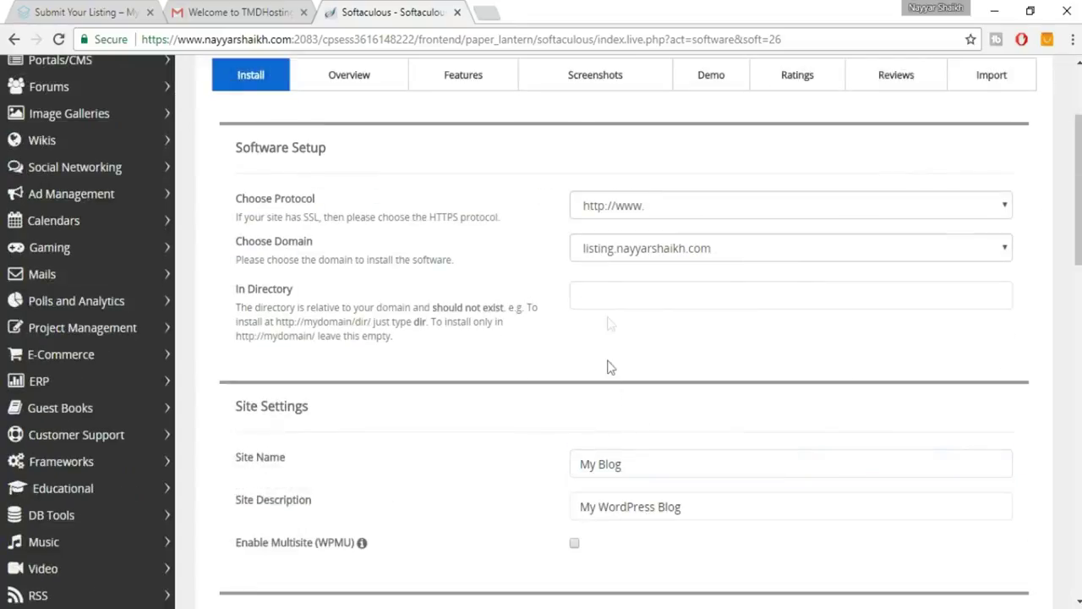
scroll(696, 366, "down", 2)
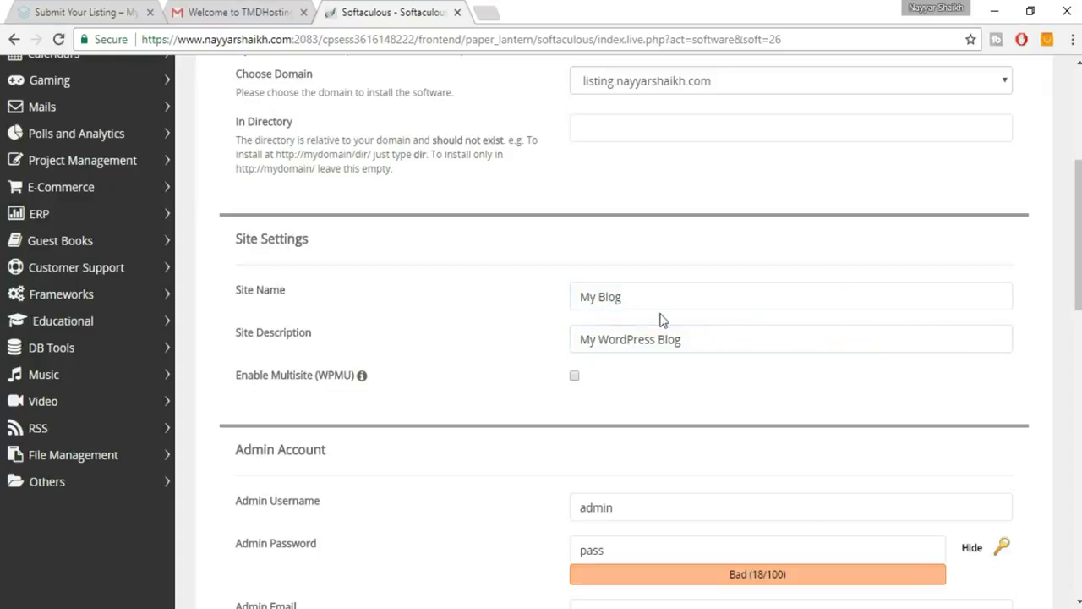
scroll(664, 320, "down", 4)
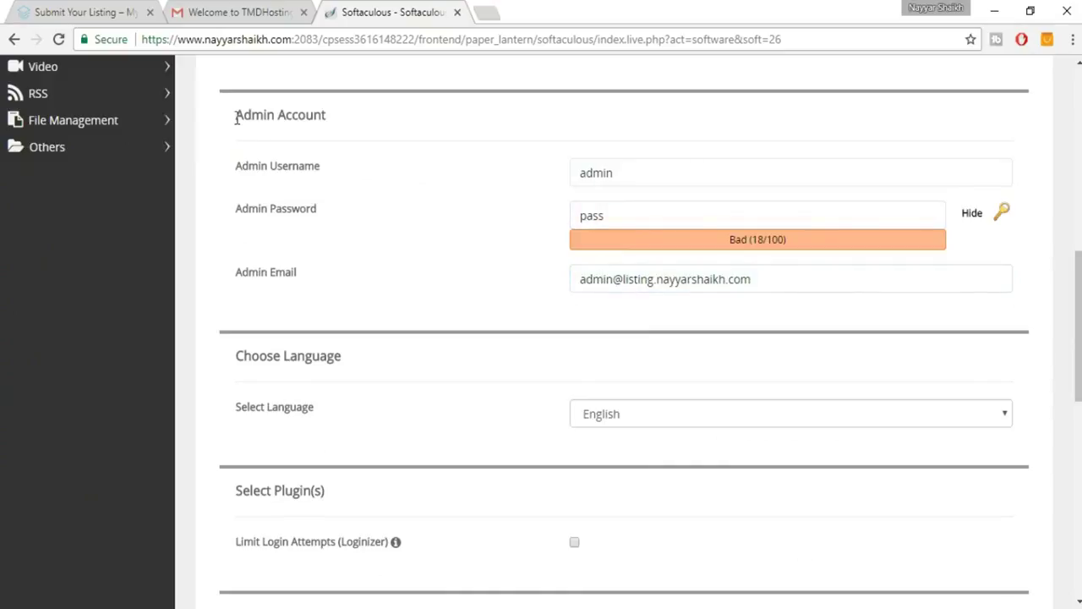
Replace the default Admin Username with a custom admin username.
left_click(633, 168)
key("ctrl+a")
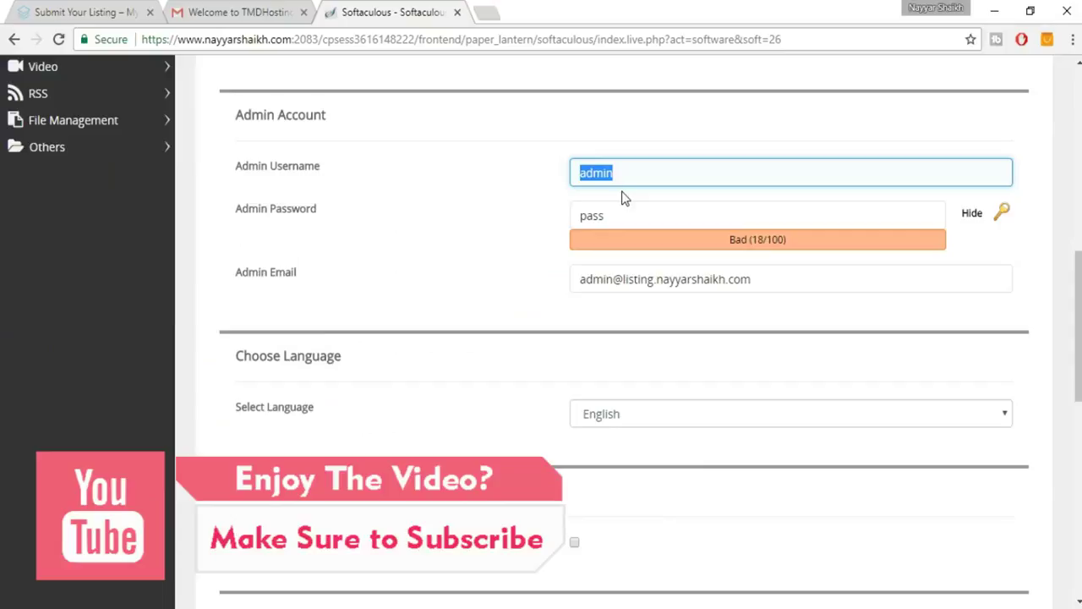
type("N")
left_click(632, 197)
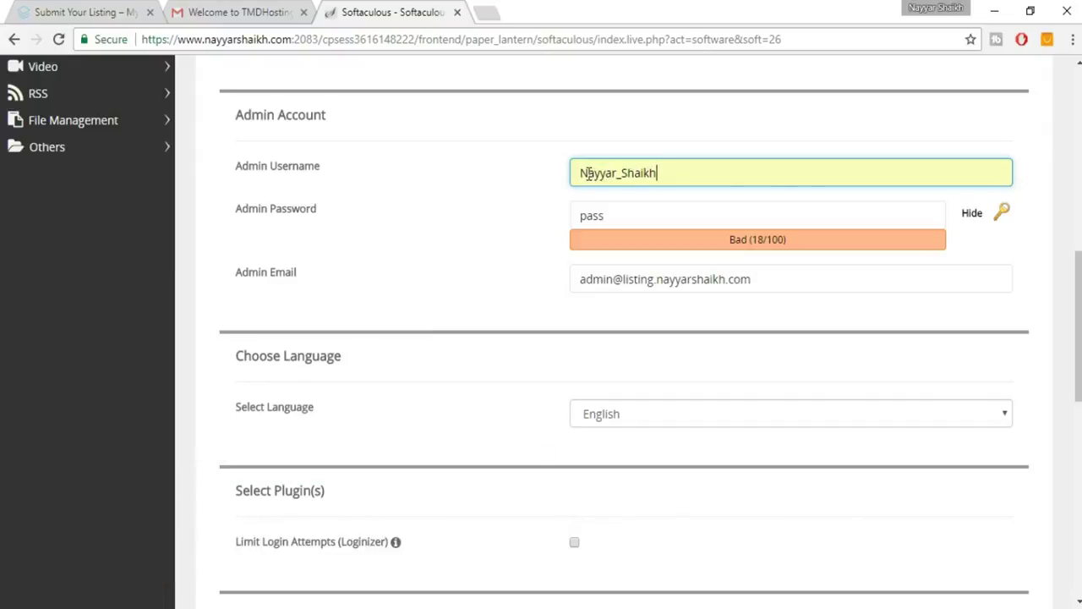
left_click_drag(569, 173, 589, 173)
left_click(701, 179)
Enter a new admin password and hide it.
left_click(669, 217)
double_click(649, 217)
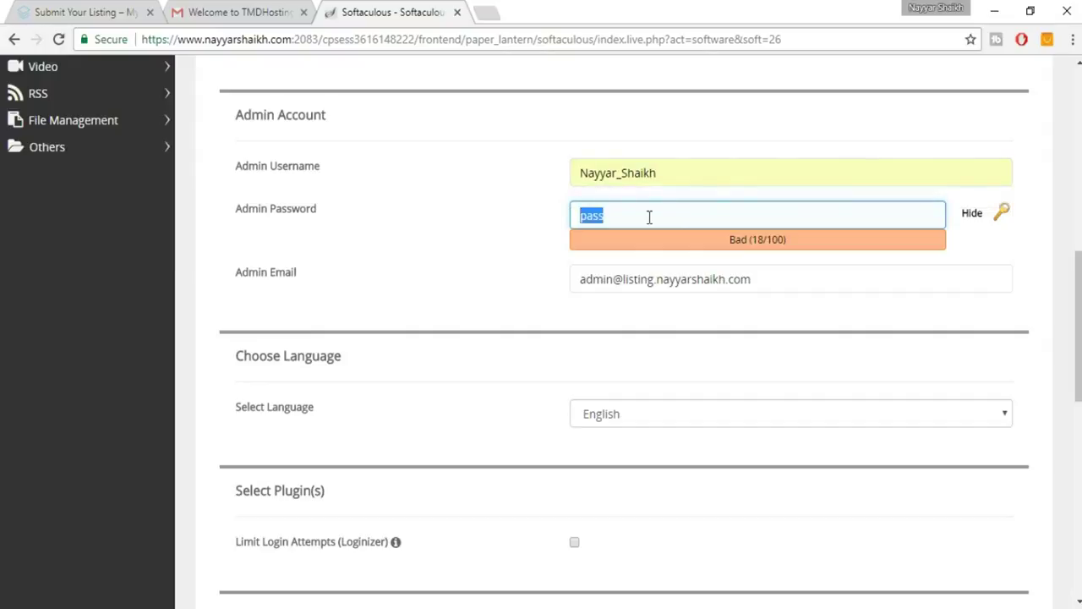
type("•••••")
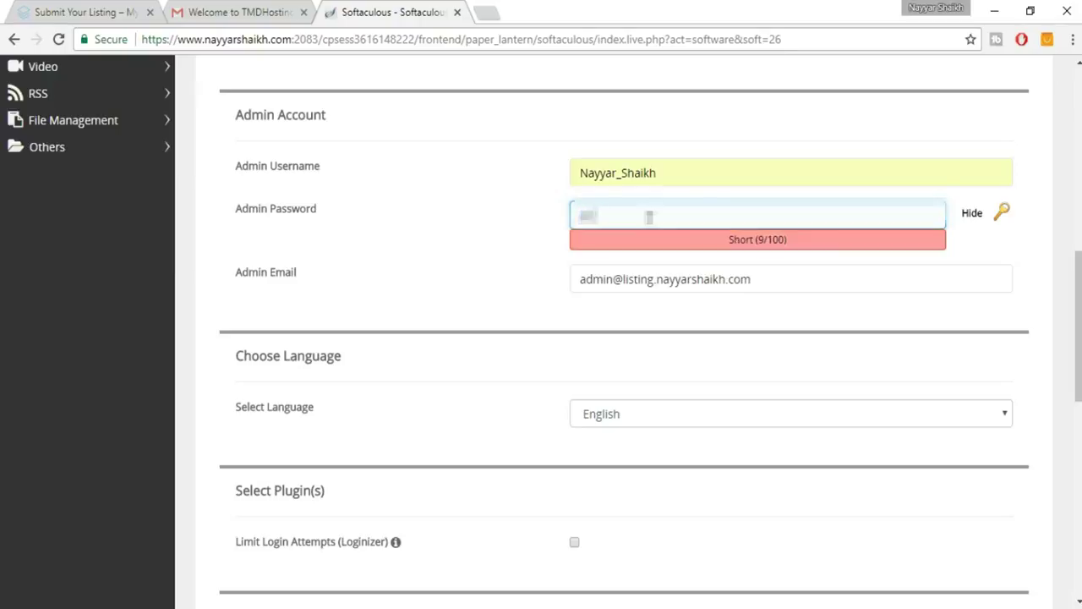
type("••••••")
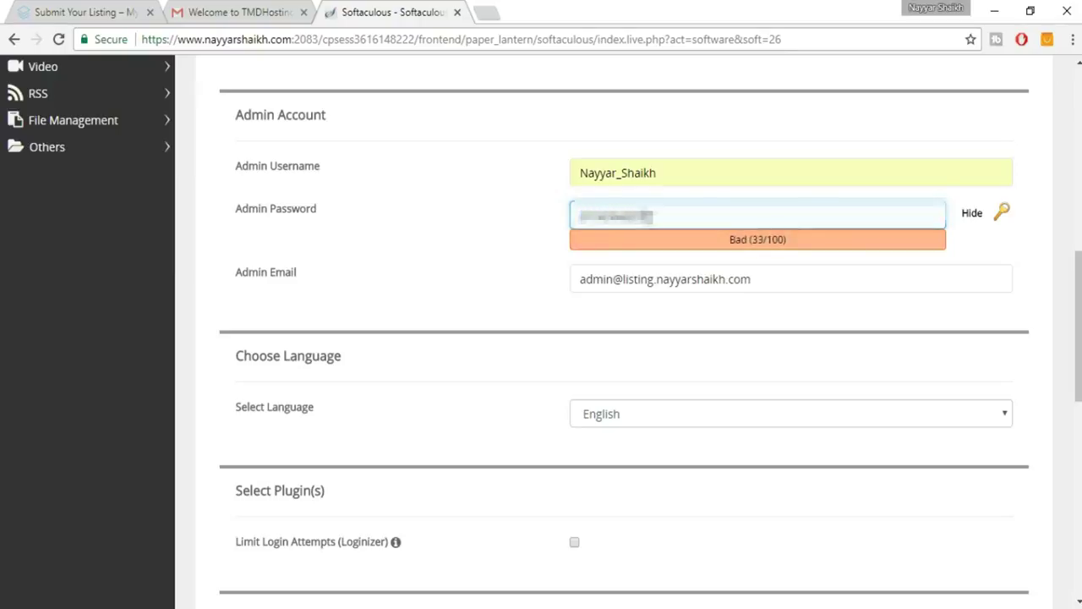
left_click(972, 218)
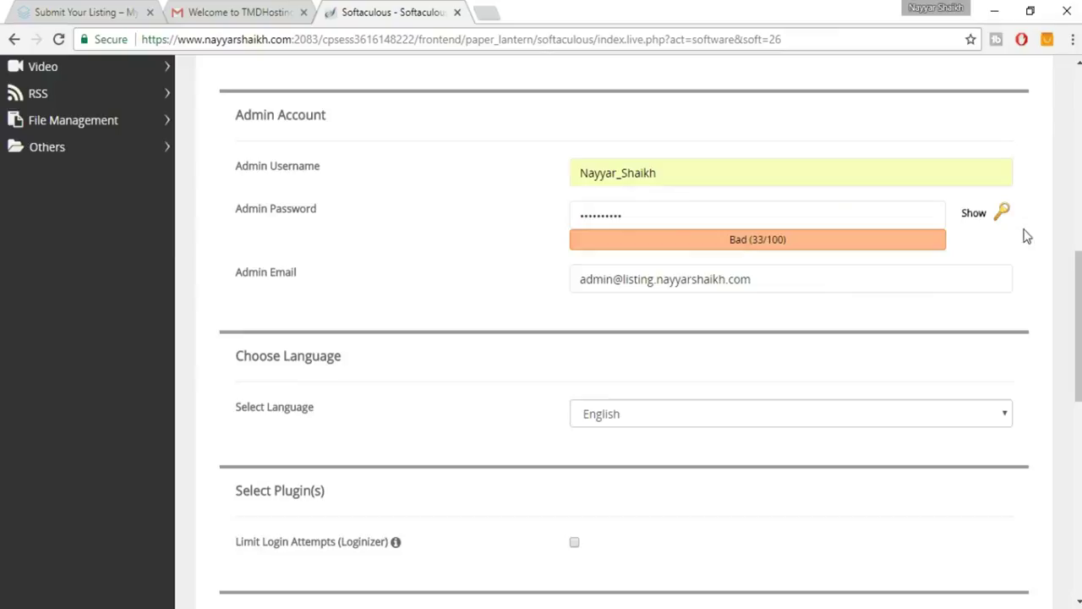
Replace the Admin Email with the owner's e-mail address and install WordPress.
left_click_drag(826, 285, 574, 272)
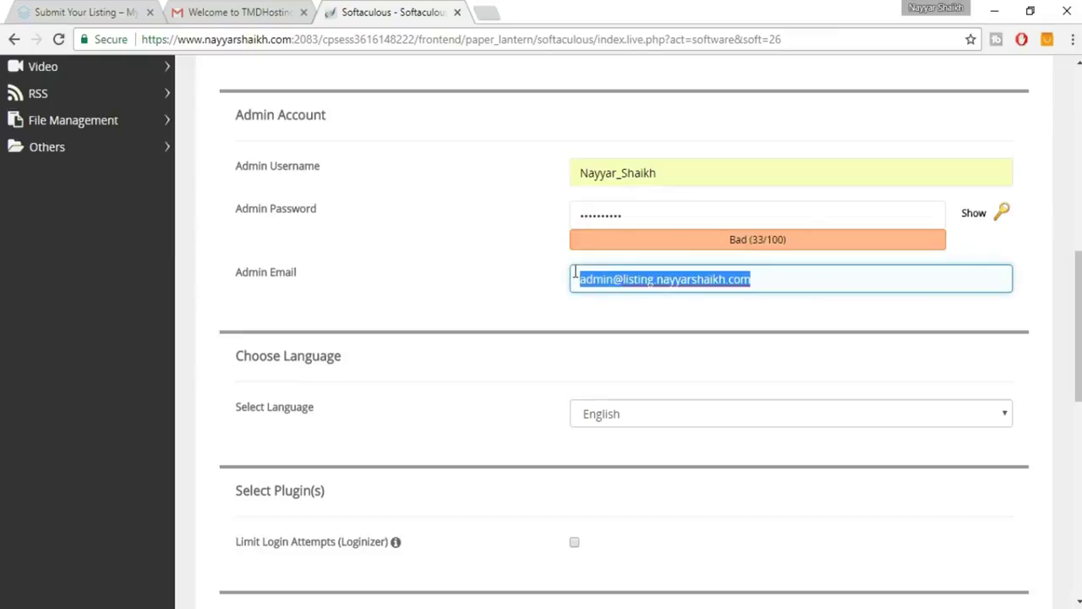
left_click(635, 302)
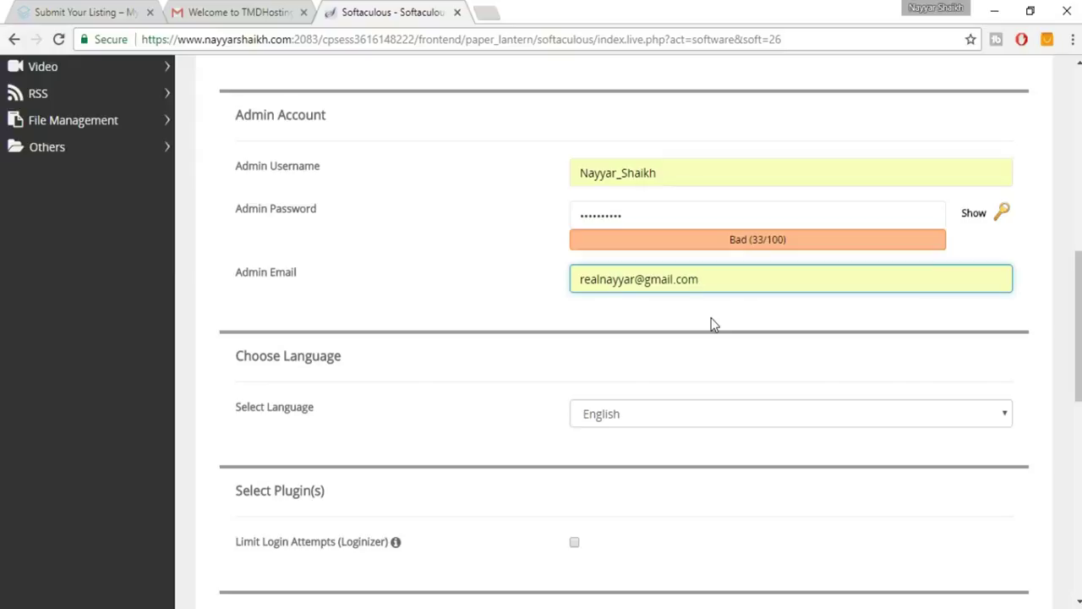
scroll(713, 321, "down", 2)
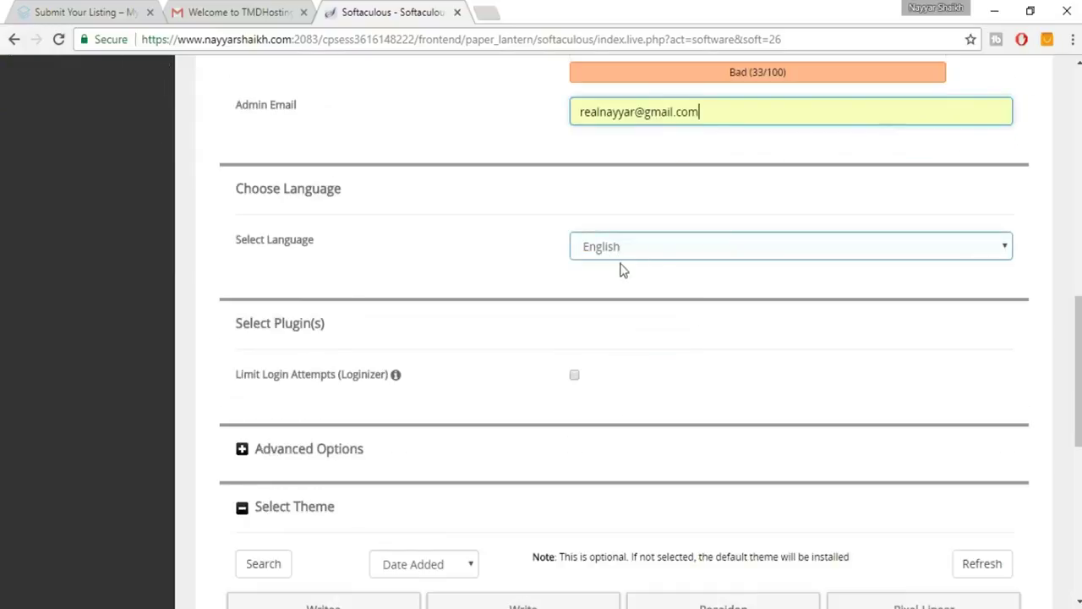
scroll(785, 362, "down", 5)
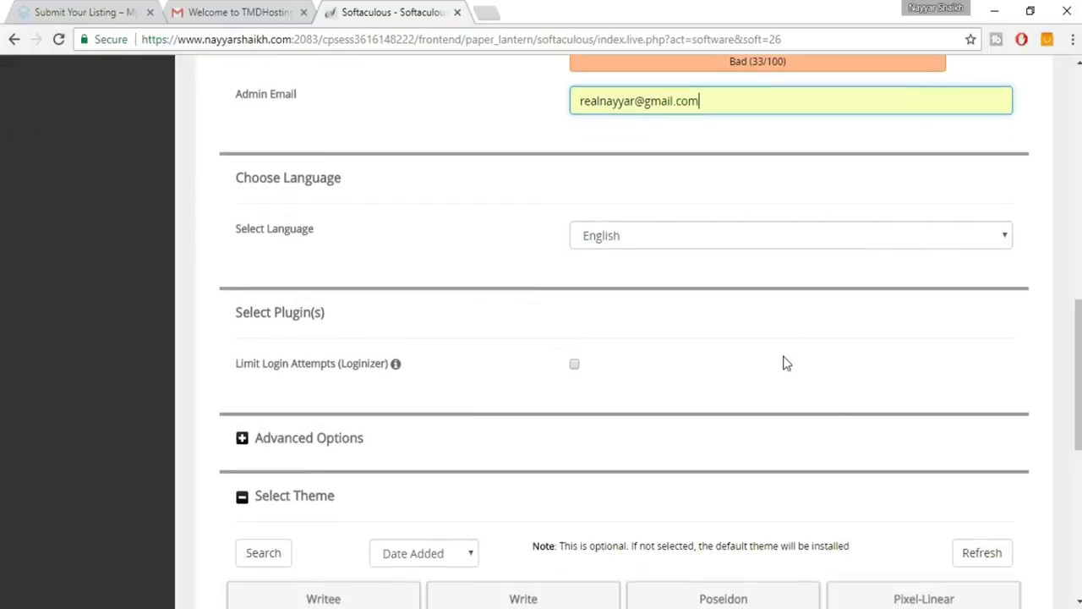
scroll(784, 361, "down", 2)
left_click(627, 407)
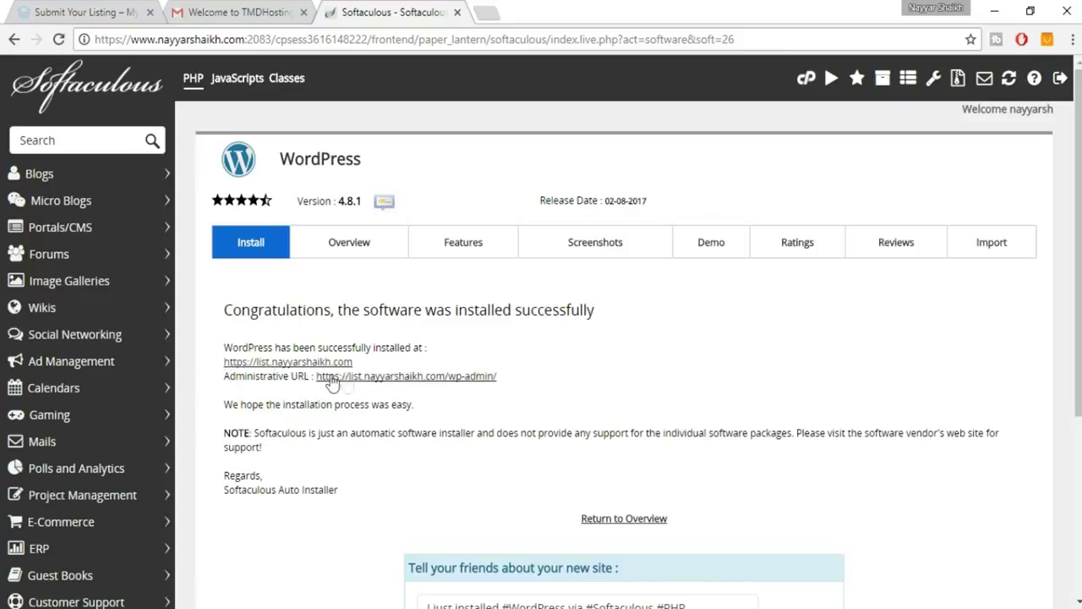
Open the list.nayyarshaikh.com/wp-admin Administrative URL in a new tab and switch to it.
right_click(394, 380)
left_click(465, 389)
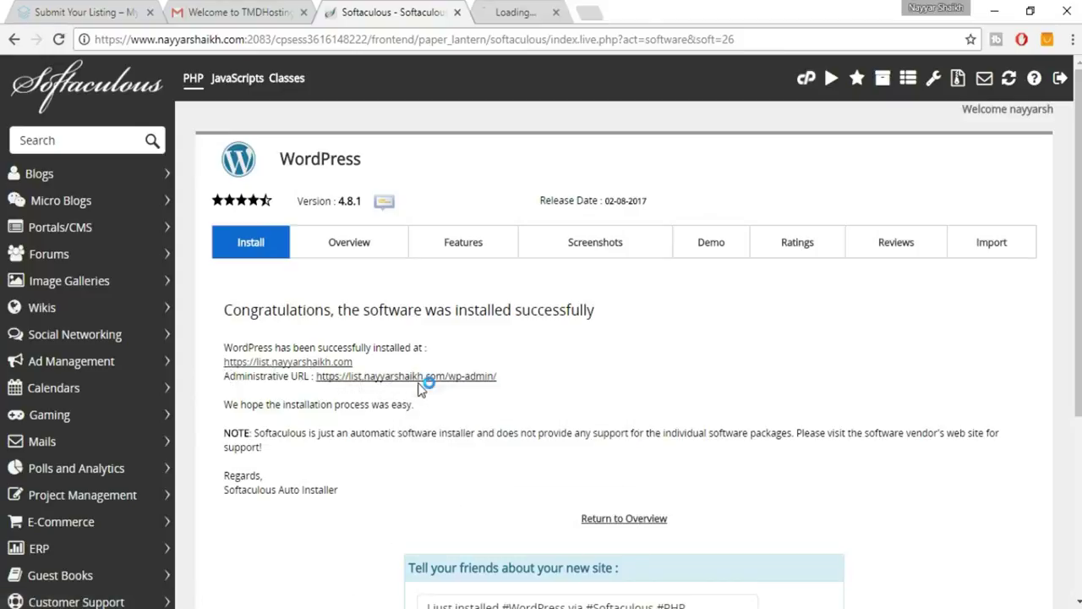
key("ctrl+Tab")
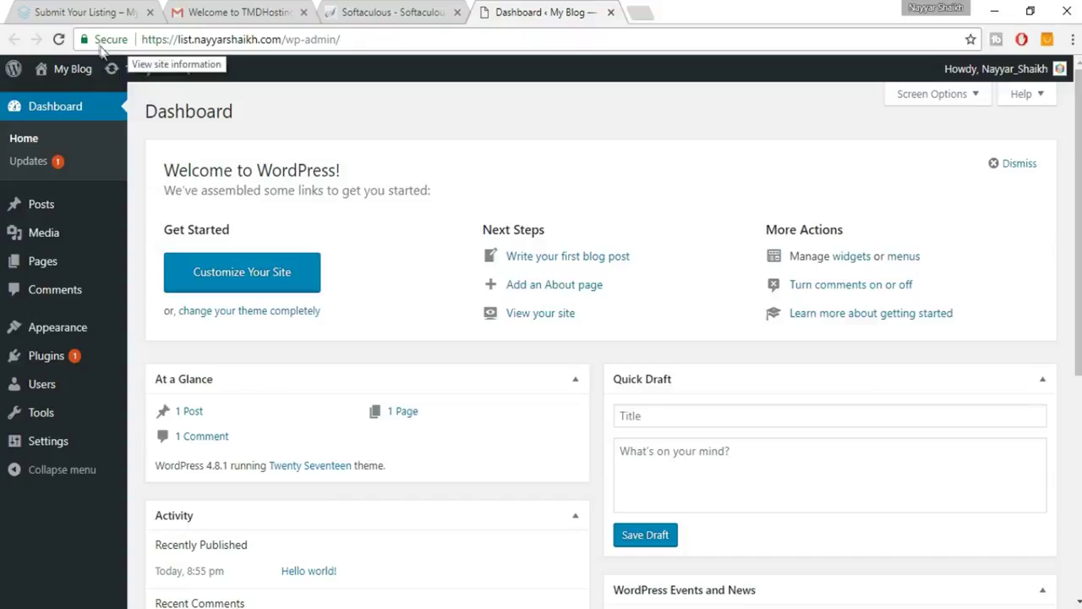
In Settings > General, keep the https WordPress Address and save the changes.
left_click(54, 438)
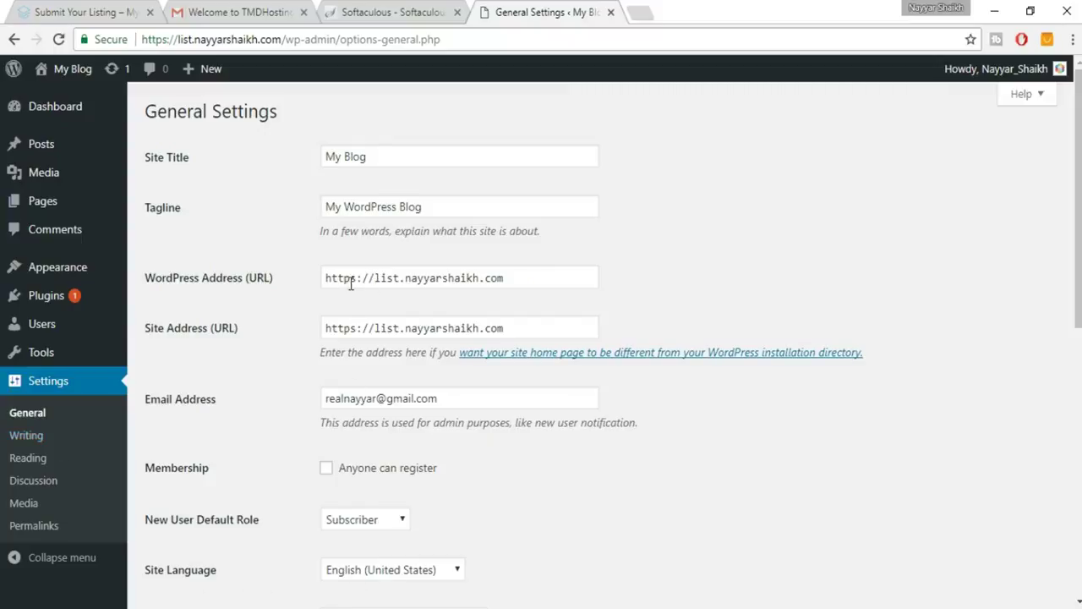
left_click(352, 284)
left_click_drag(352, 282, 364, 282)
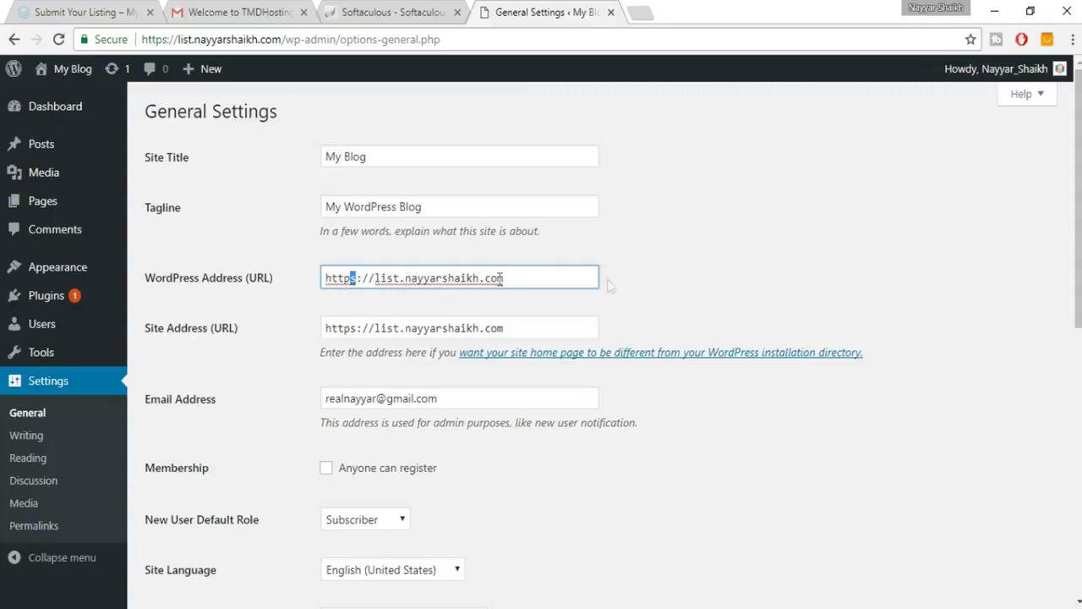
left_click(274, 316)
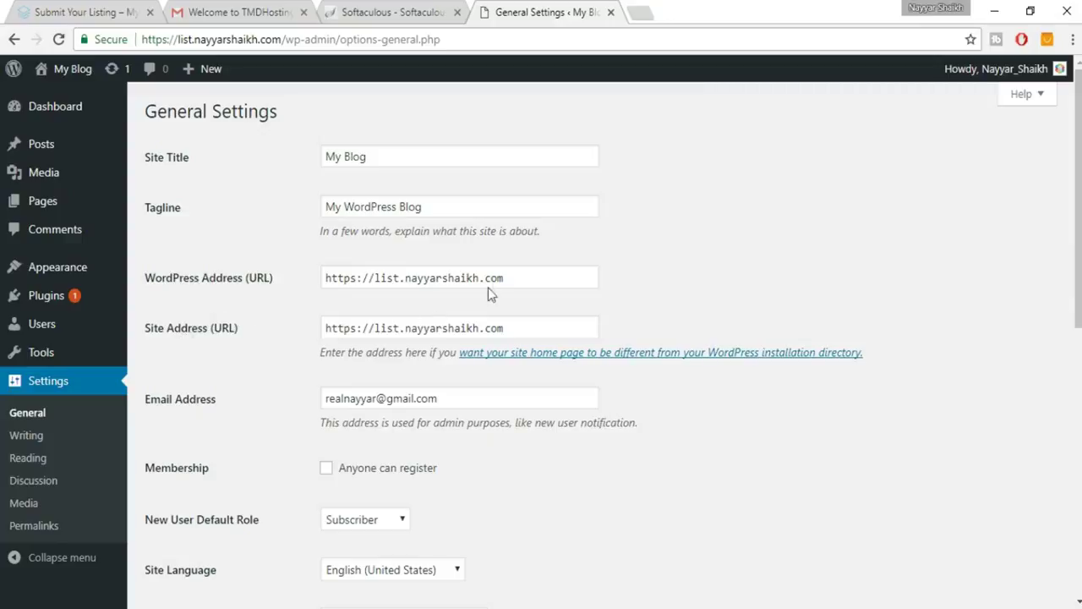
scroll(630, 433, "down", 4)
scroll(630, 433, "down", 3)
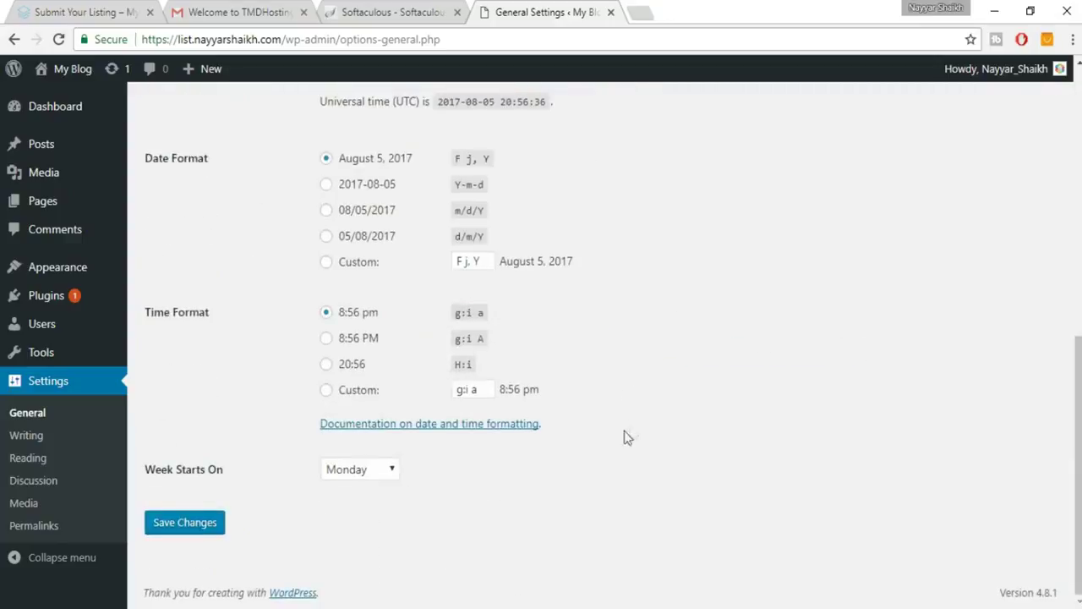
left_click(194, 539)
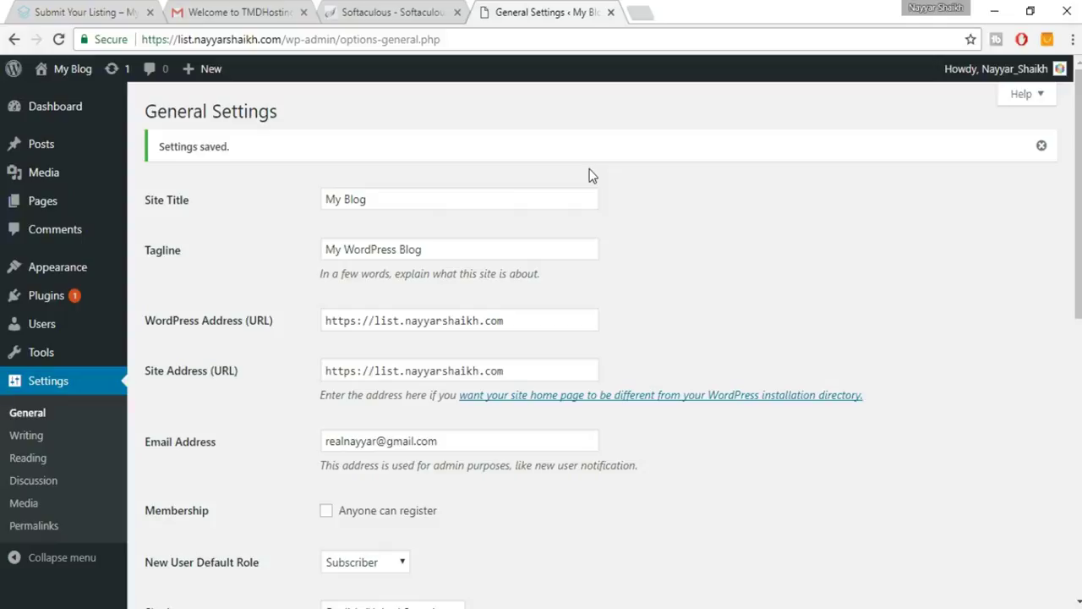
Load bloggdude.com/listing to reach ThemeForest's ListingPro - Directory WordPress Theme page.
left_click(76, 11)
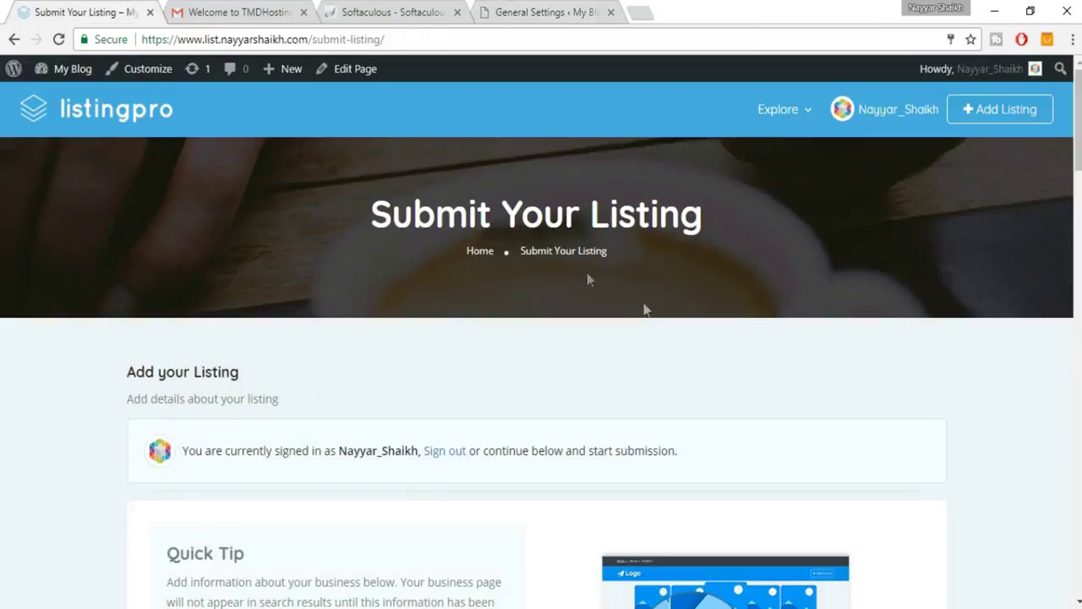
left_click(577, 10)
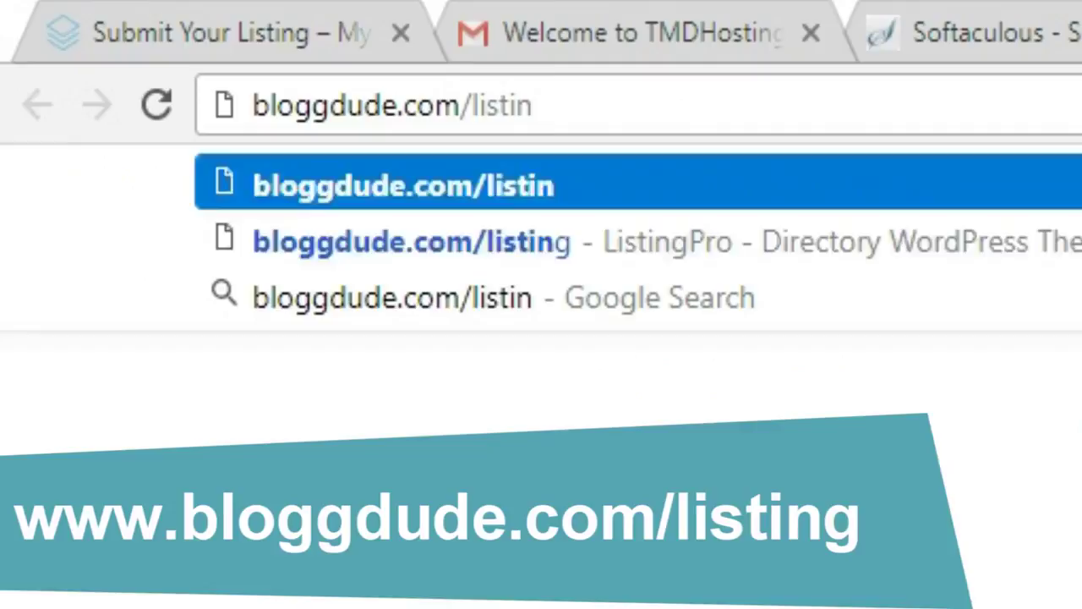
key("Down")
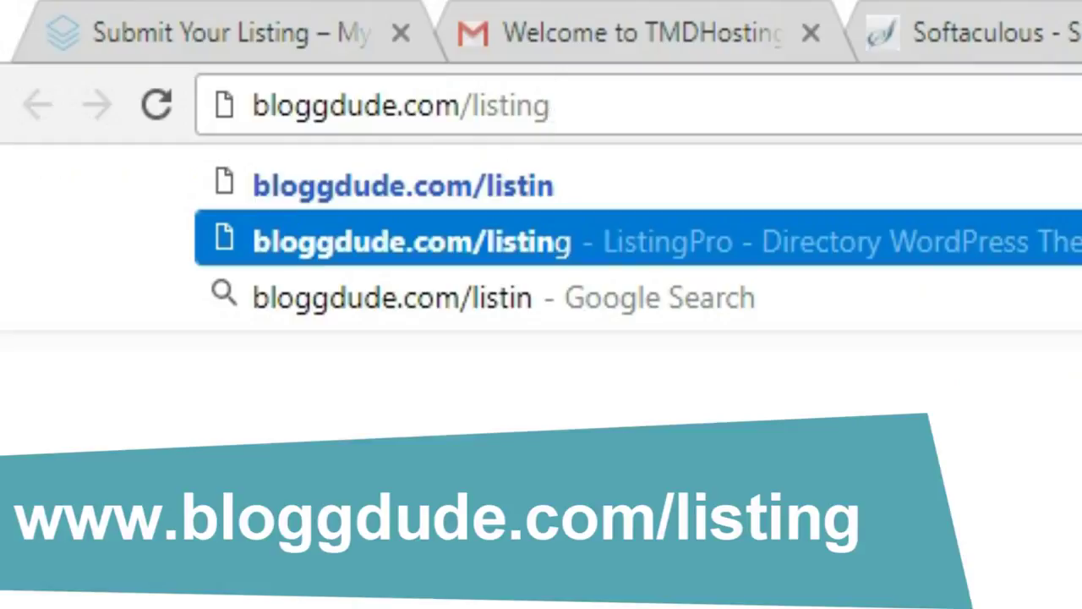
key("Return")
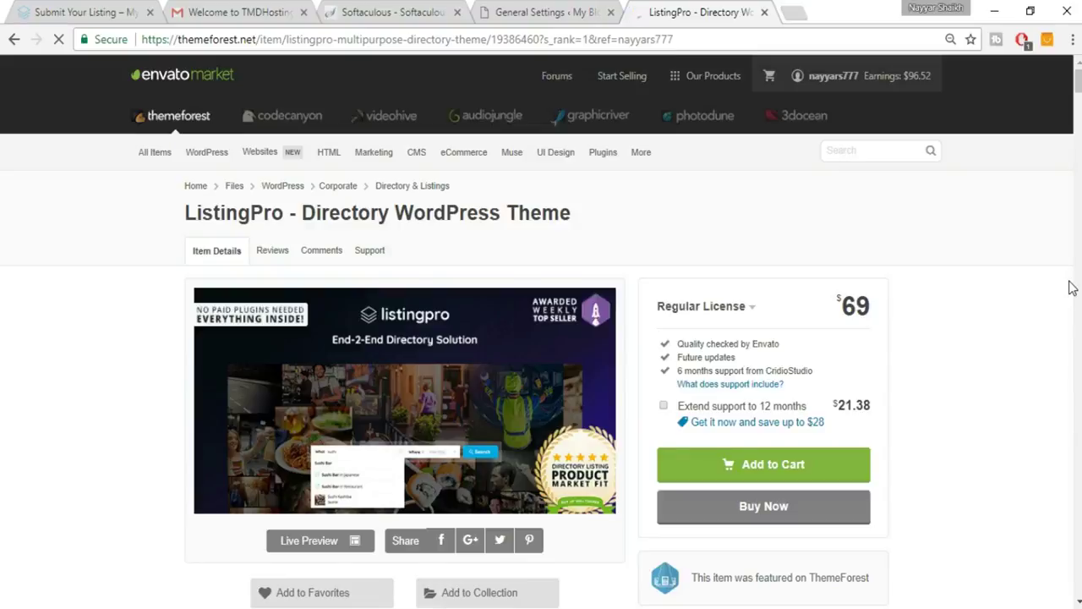
Scroll through the ListingPro item page, then close its tab.
scroll(1070, 289, "down", 1)
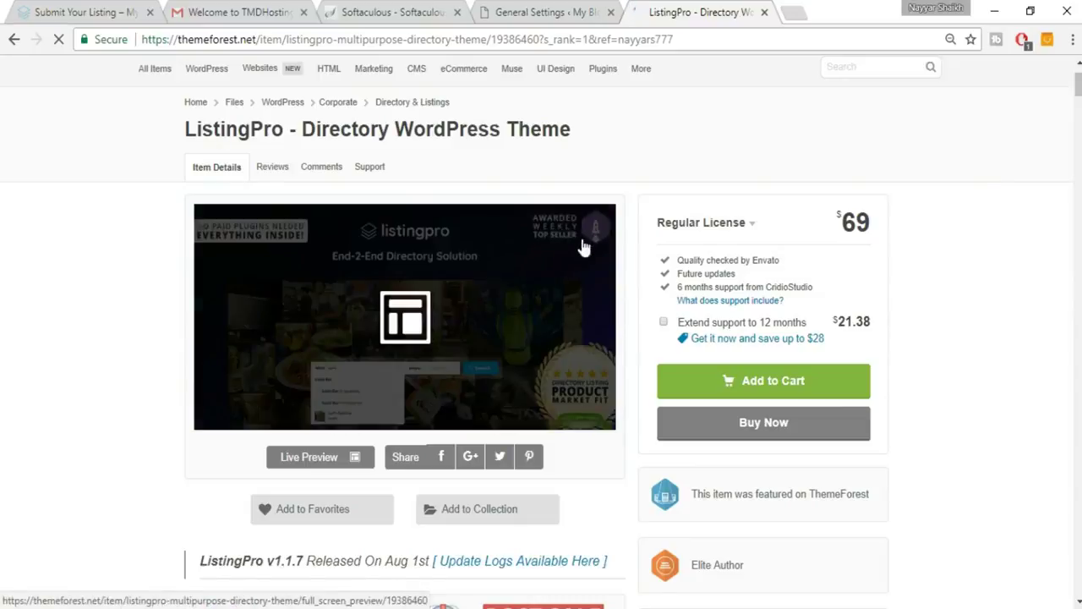
scroll(1032, 226, "down", 4)
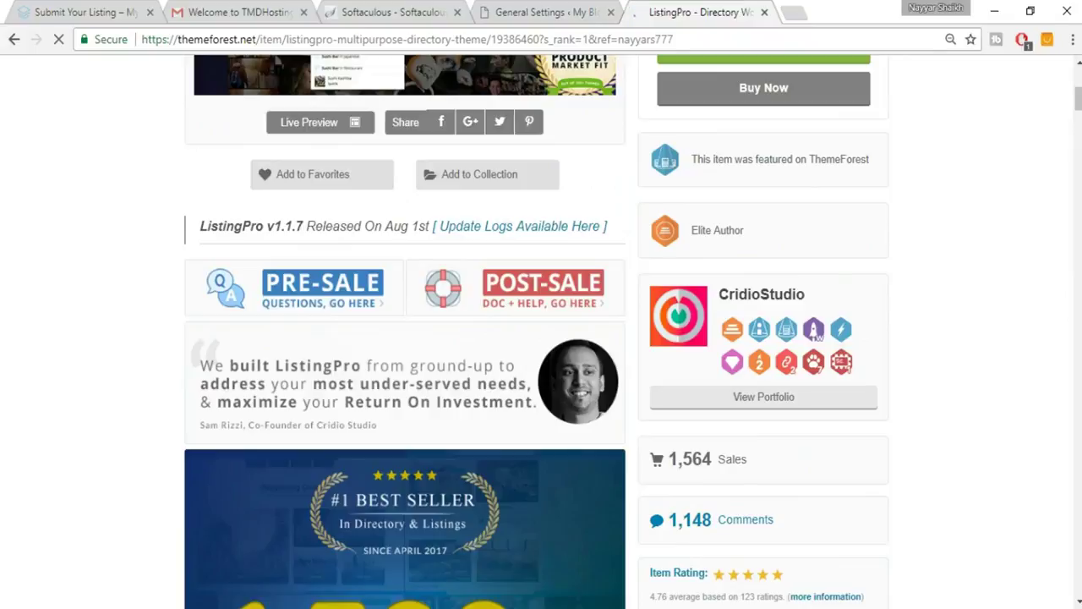
scroll(998, 333, "down", 2)
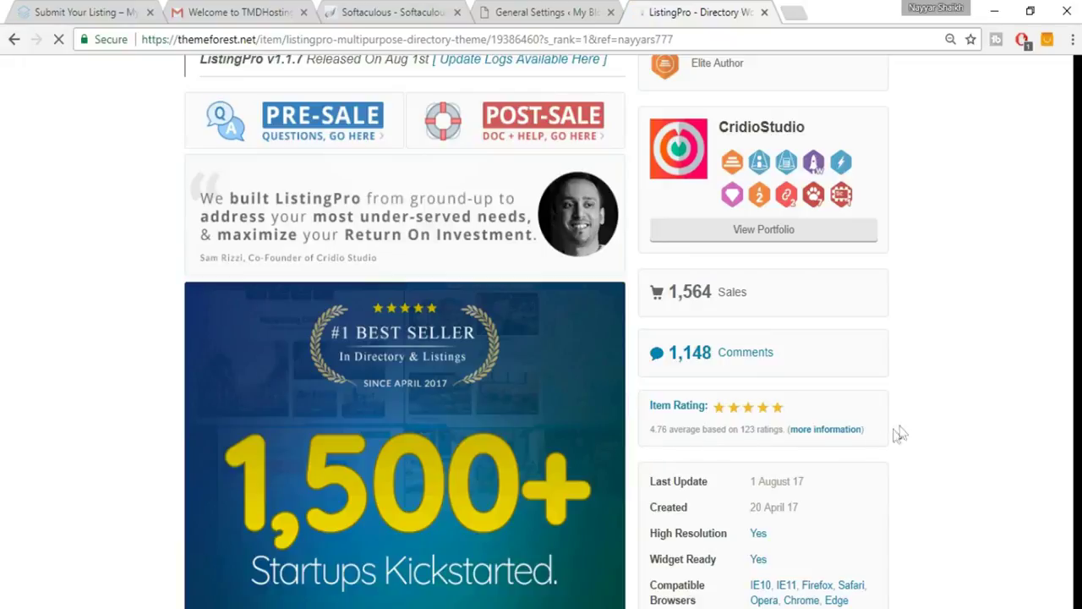
scroll(581, 360, "down", 1)
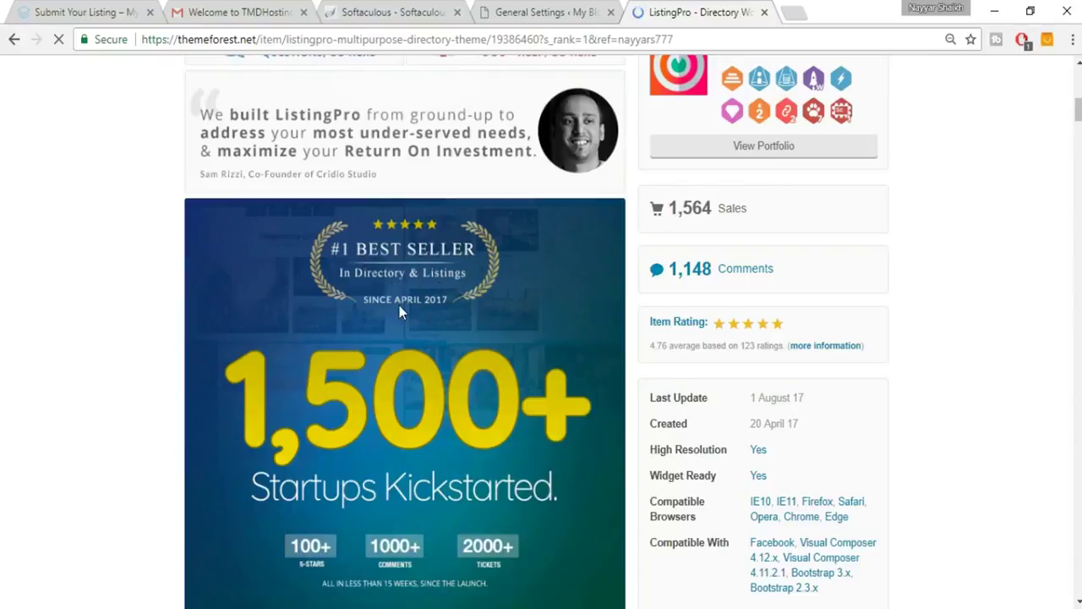
scroll(994, 308, "up", 1)
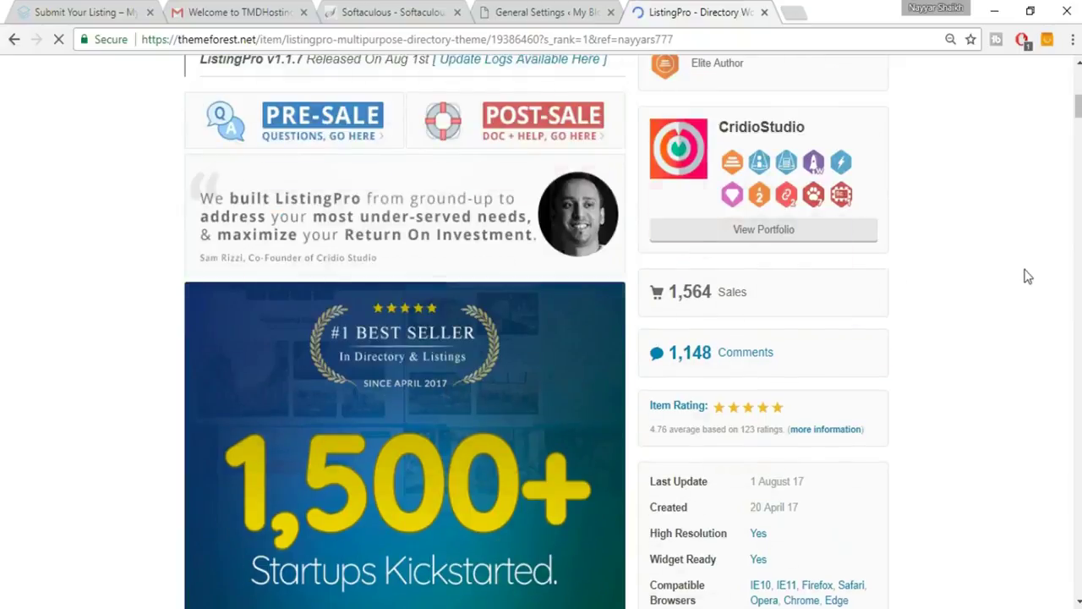
scroll(1025, 275, "up", 6)
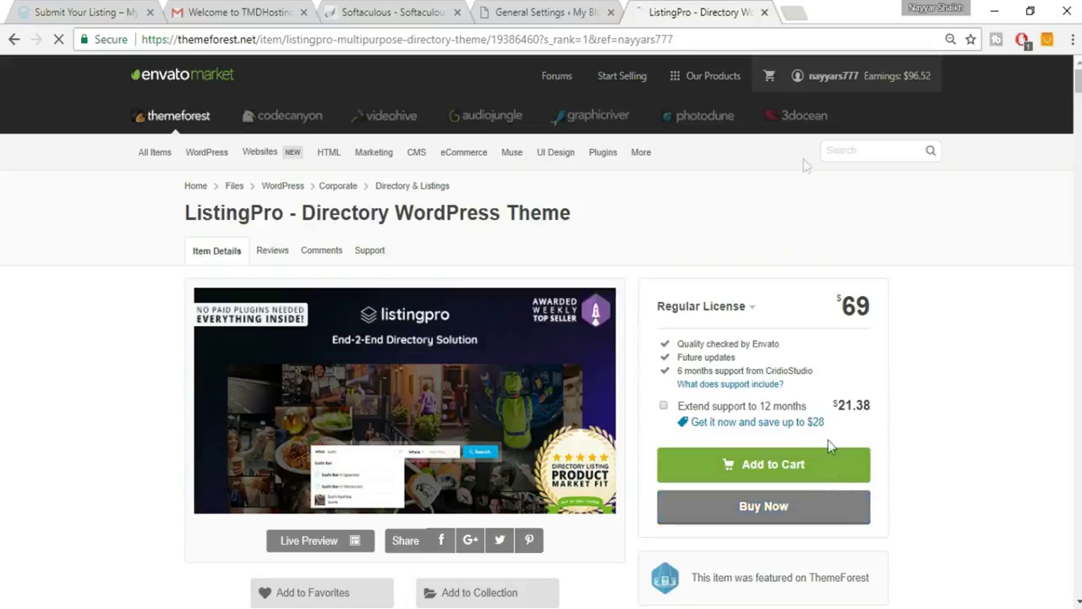
left_click(765, 12)
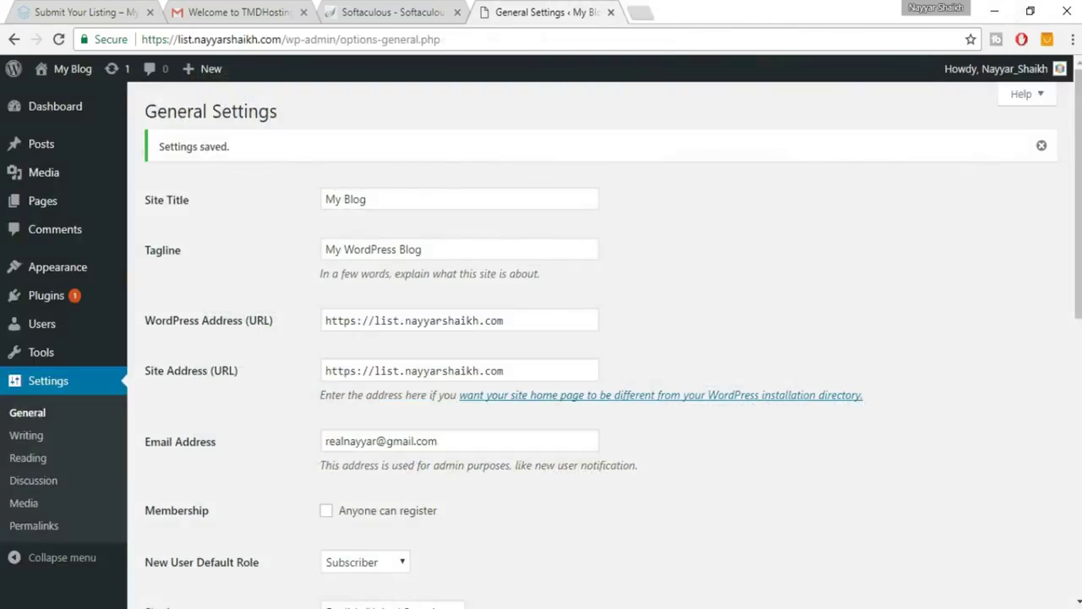
Minimize Chrome and open the ListingPro folder on the desktop.
left_click(1004, 12)
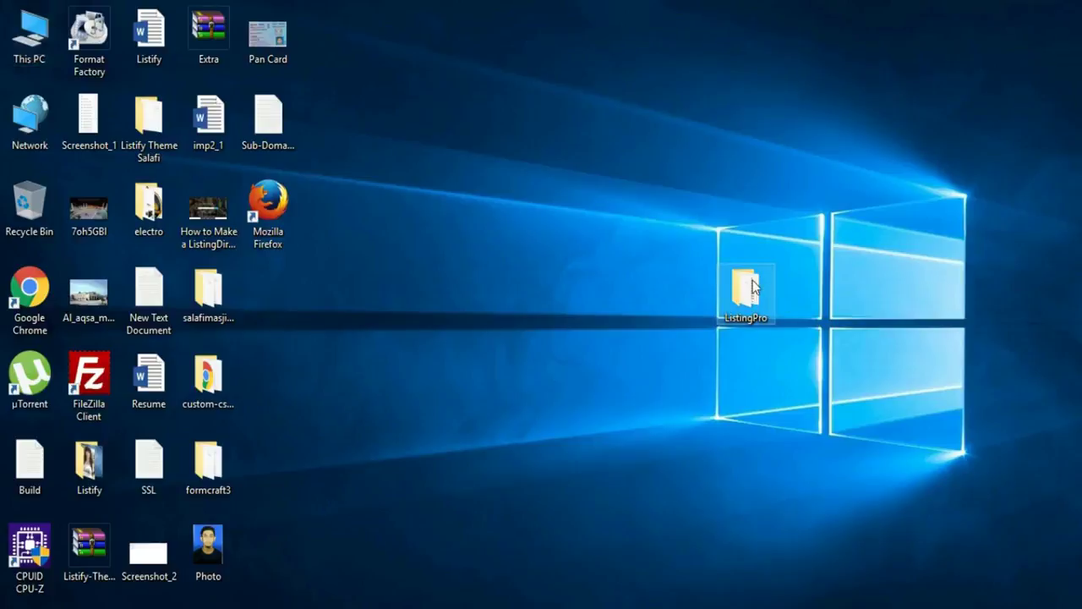
double_click(746, 289)
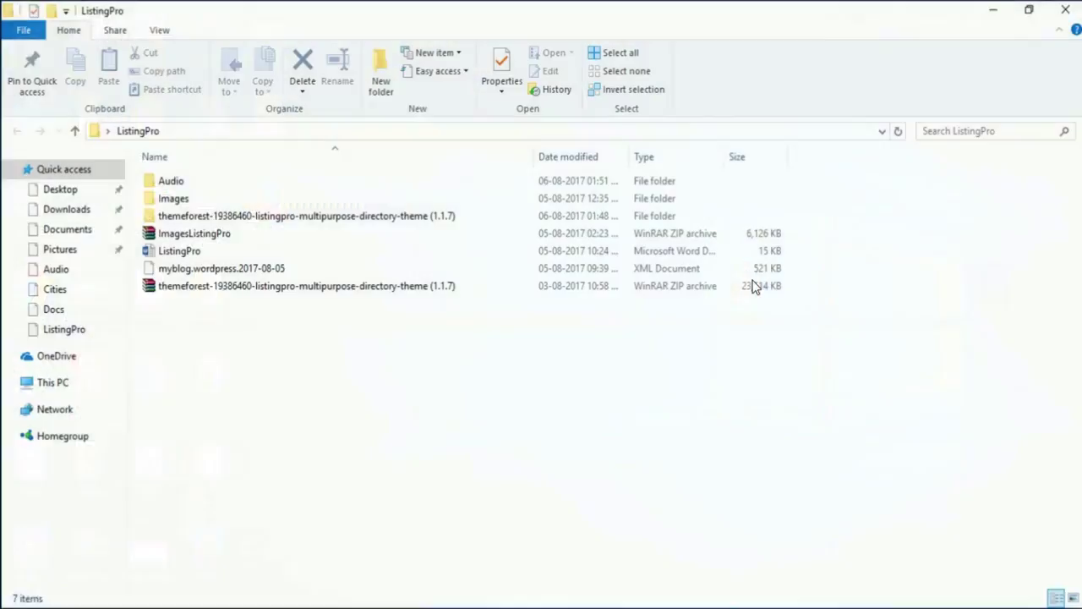
left_click(224, 287)
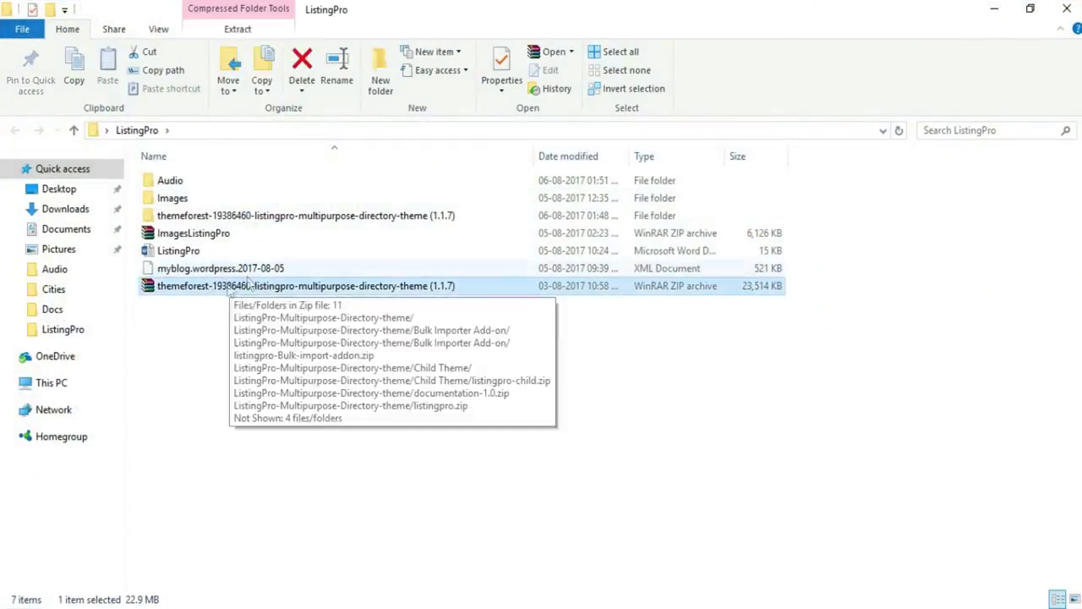
right_click(234, 293)
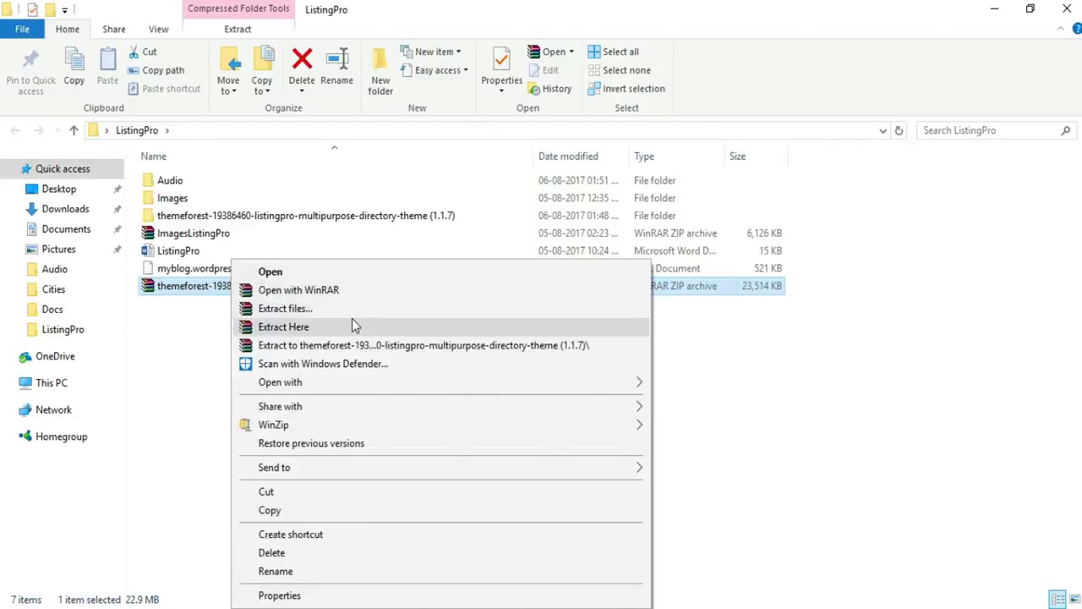
left_click(187, 346)
Open the themeforest folder's ListingPro-Multipurpose-Directory-theme subfolder and select listingpro.zip.
double_click(211, 220)
double_click(225, 184)
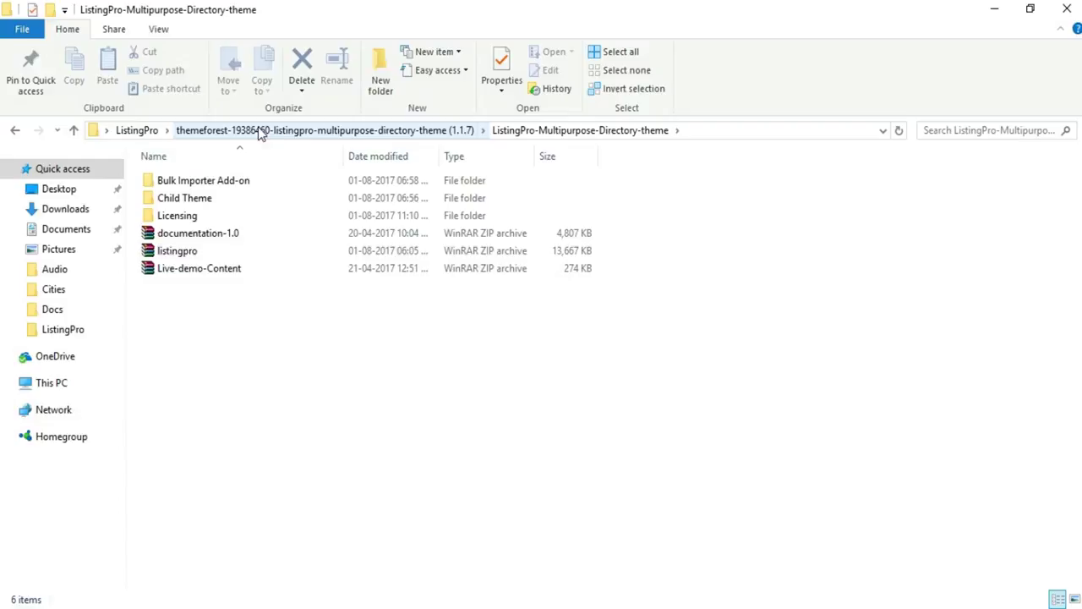
left_click(179, 253)
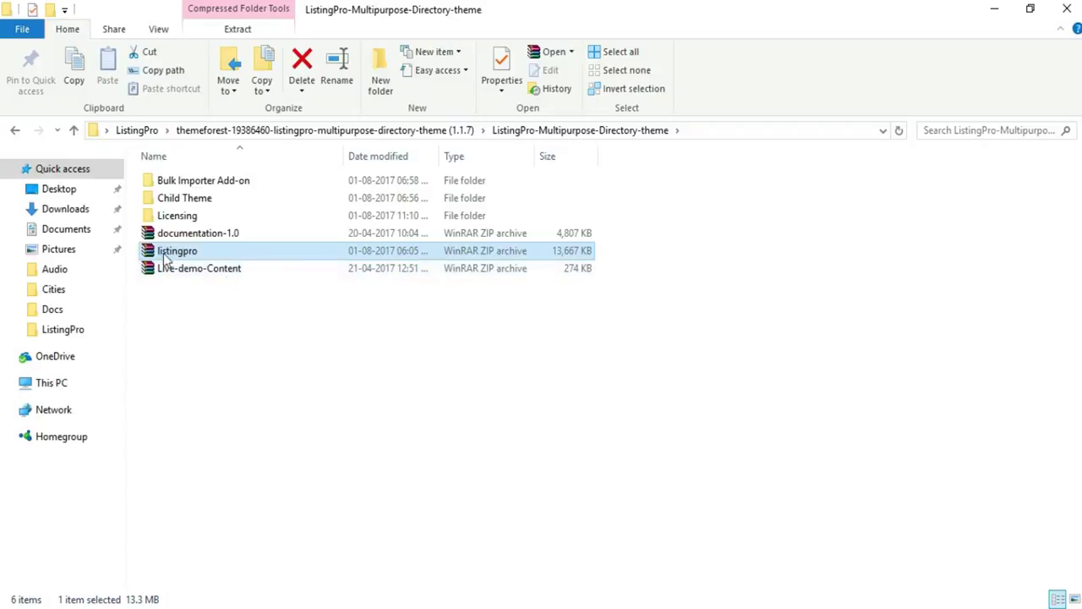
right_click(213, 260)
left_click(462, 583)
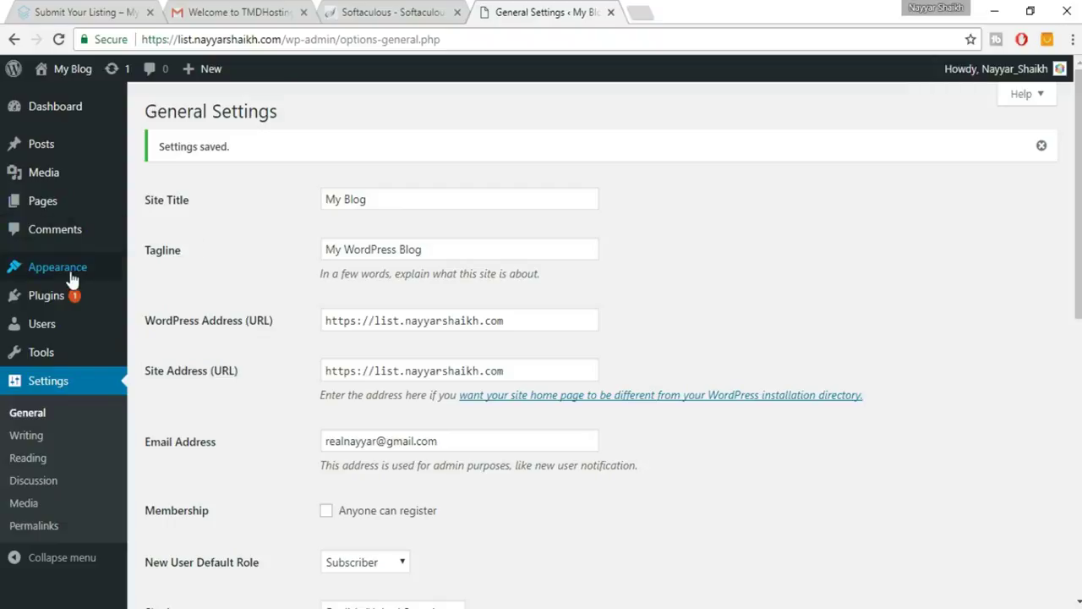
Upload listingpro.zip via Appearance > Themes > Add New > Upload Theme and install it.
left_click(77, 276)
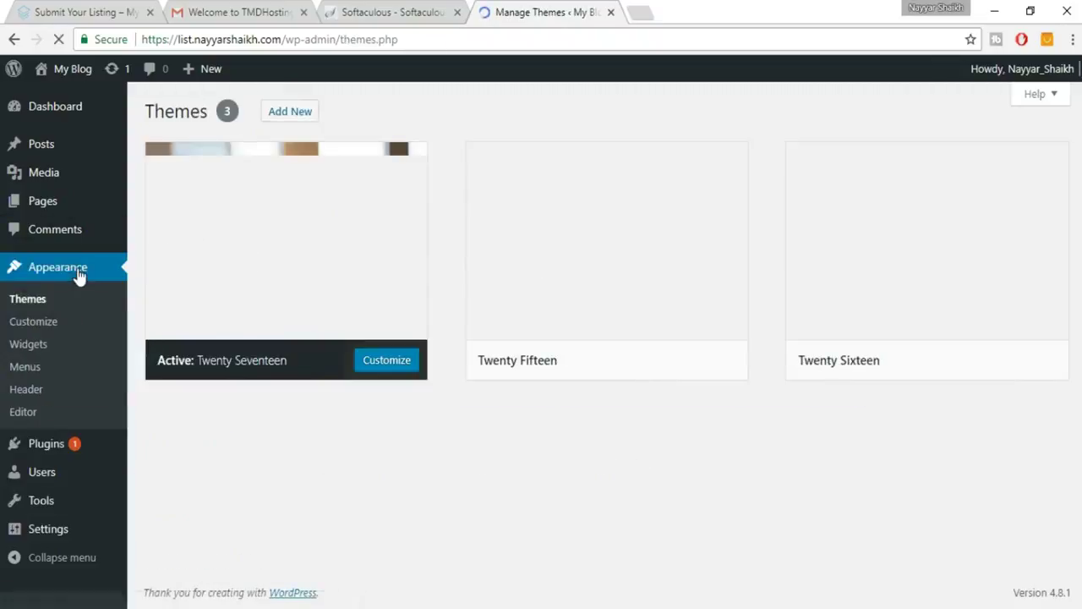
left_click(297, 113)
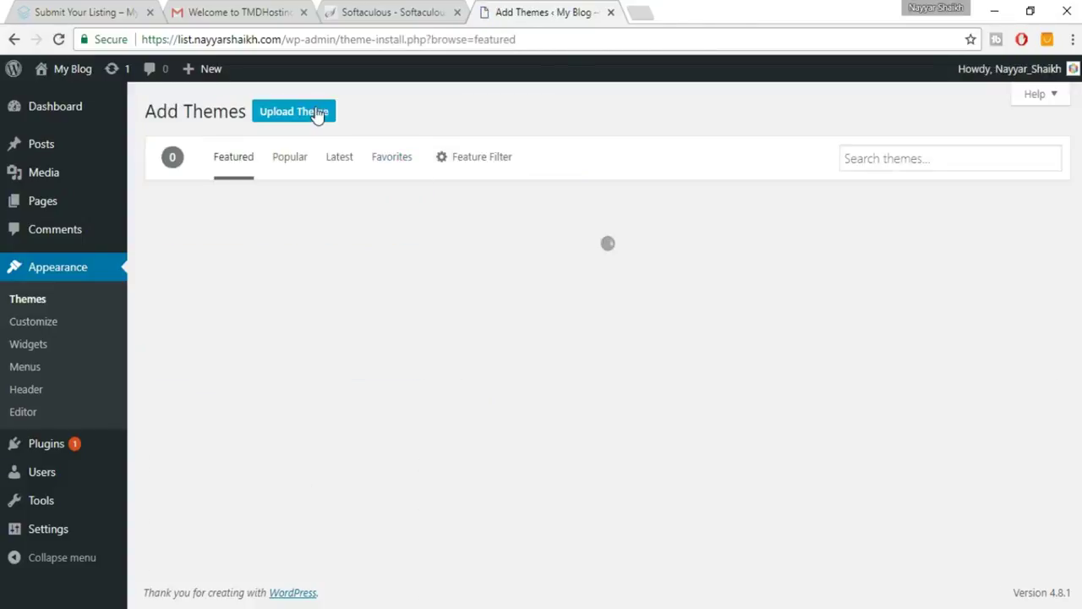
left_click(294, 112)
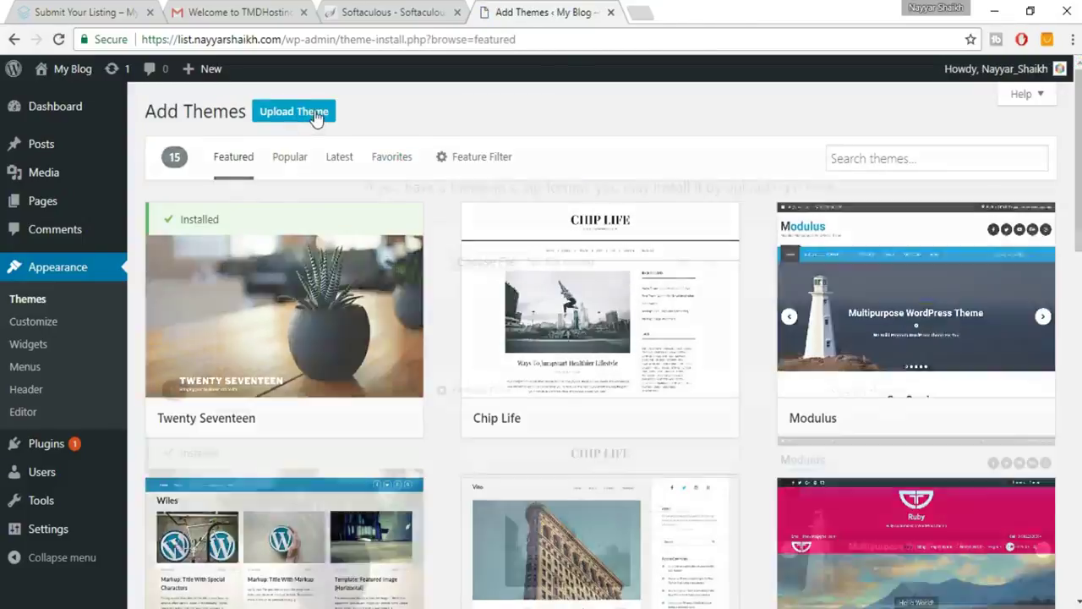
left_click(483, 263)
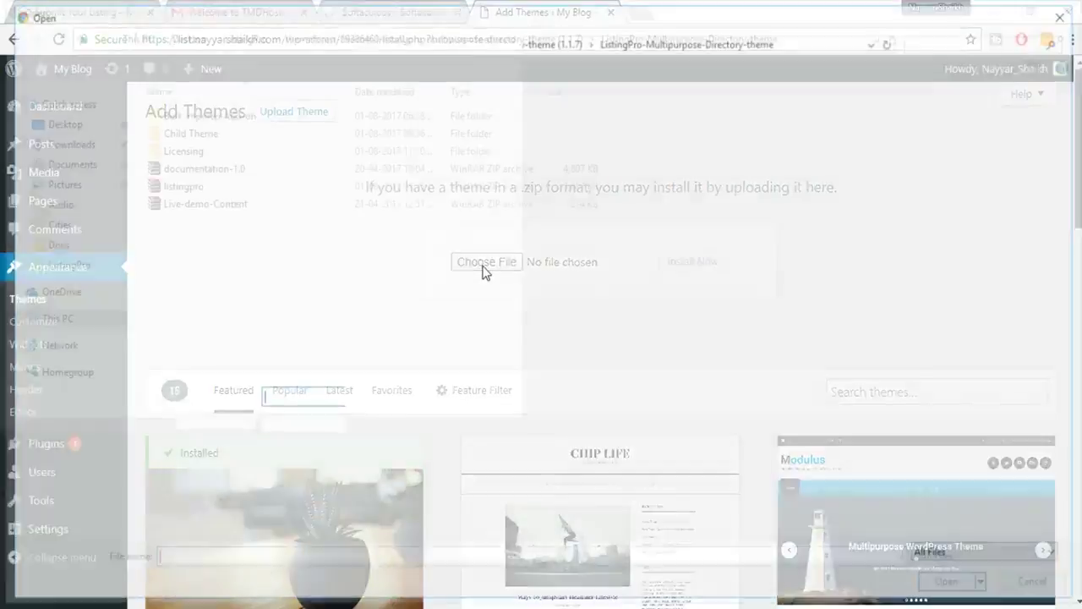
left_click(209, 188)
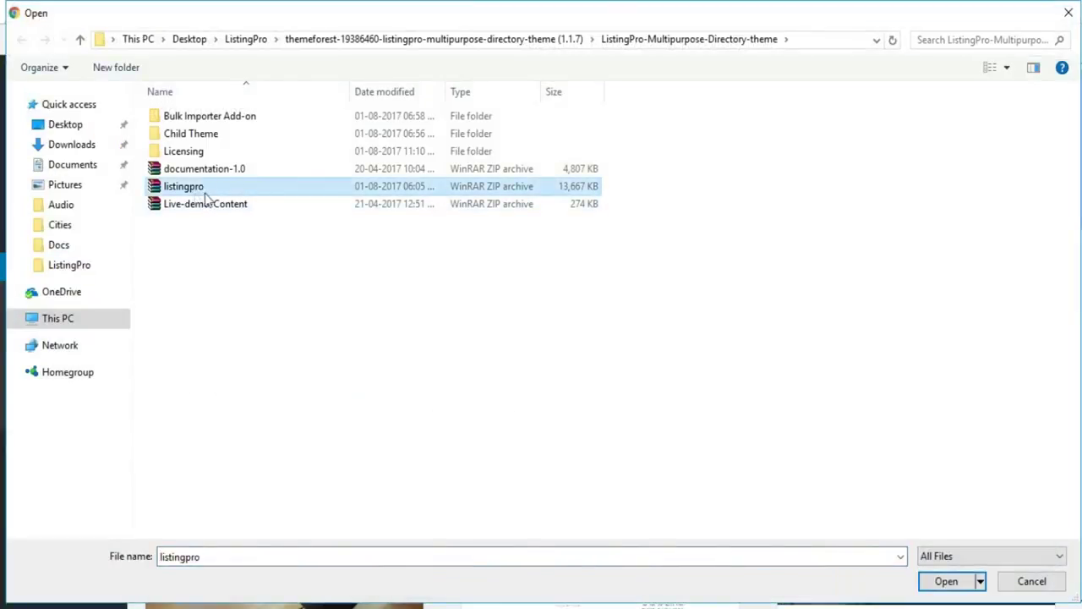
left_click(943, 581)
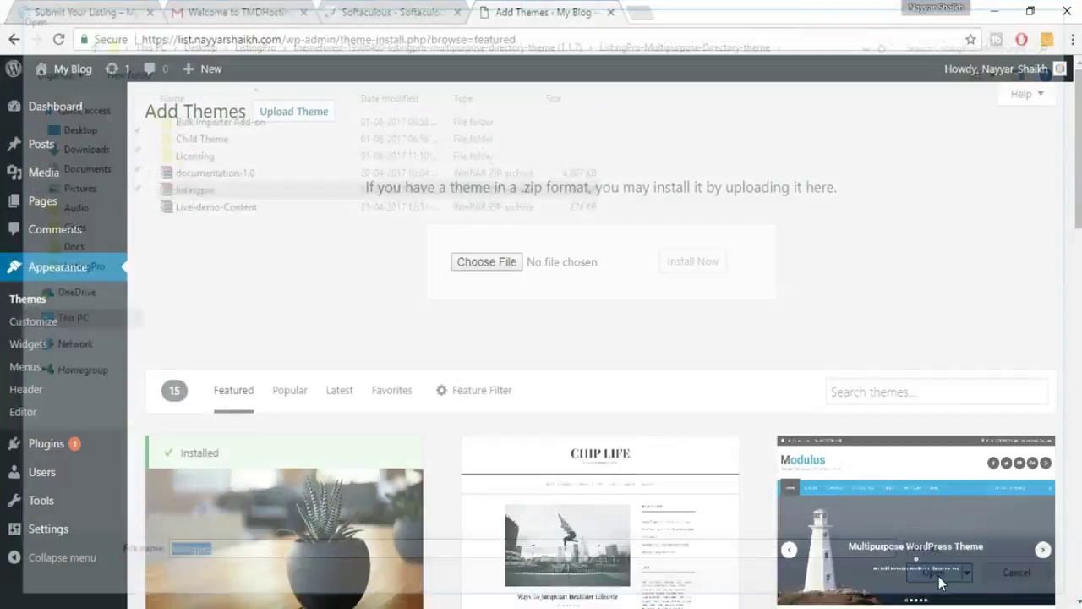
left_click(710, 271)
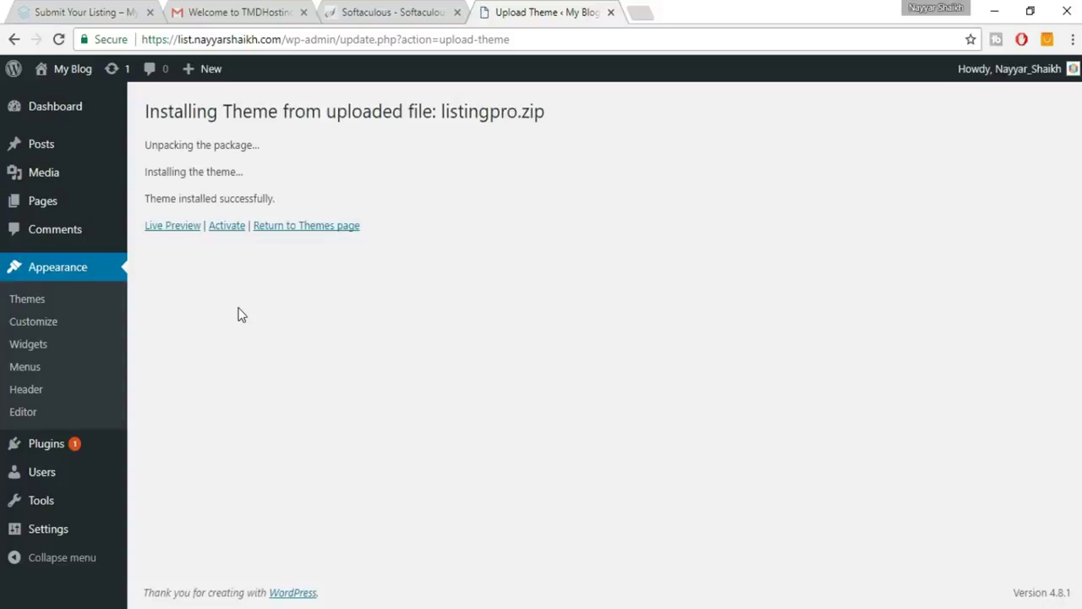
Activate the ListingPro theme and close the Softaculous and Gmail tabs.
left_click(234, 228)
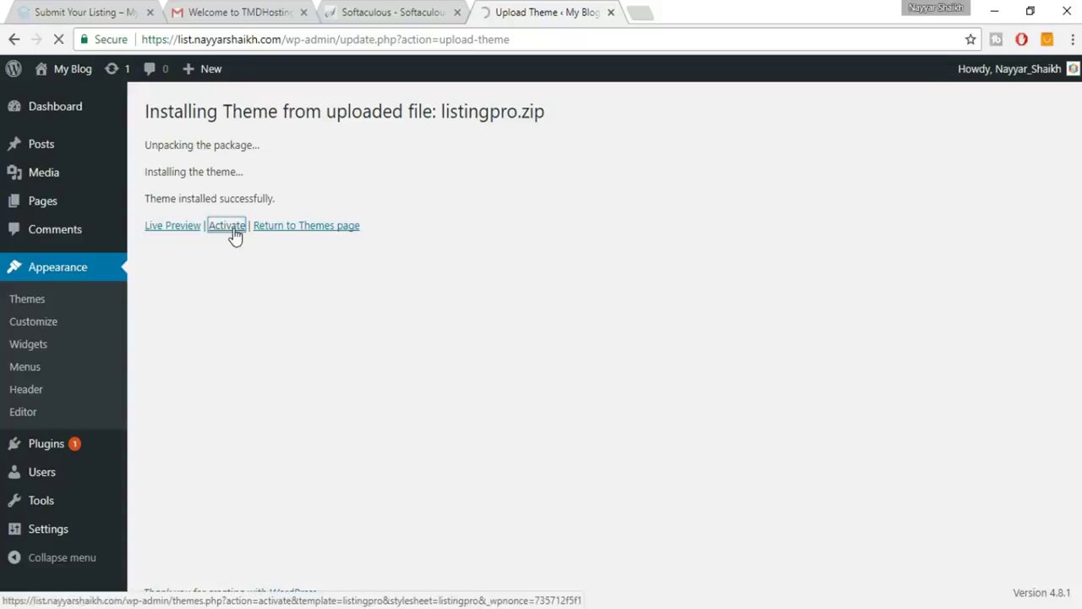
left_click(392, 14)
key("ctrl+w")
left_click(302, 13)
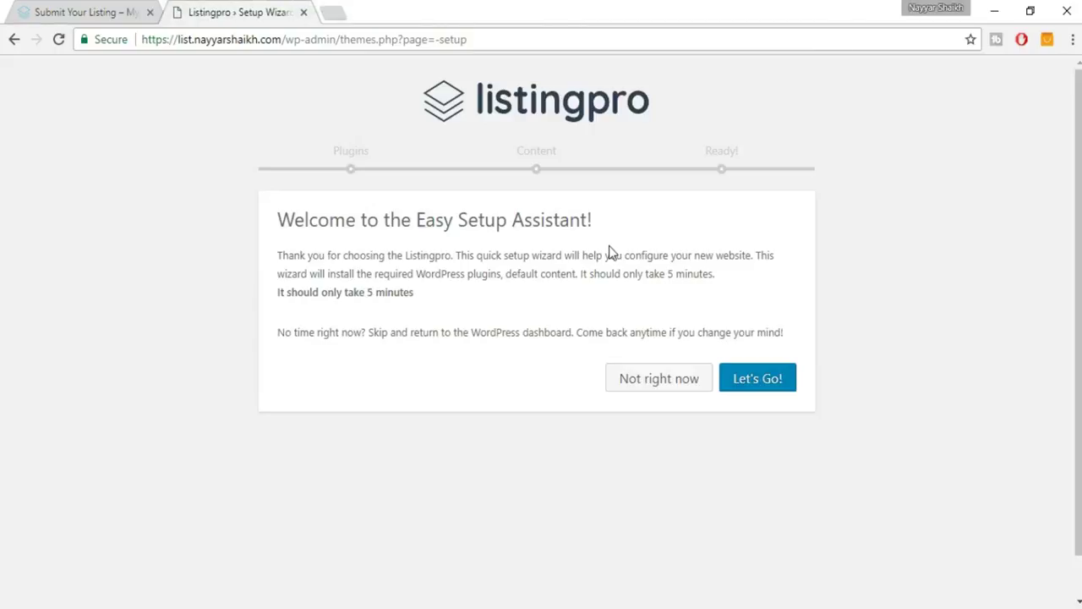
Start the ListingPro setup wizard and install its eight required plugins.
left_click(768, 379)
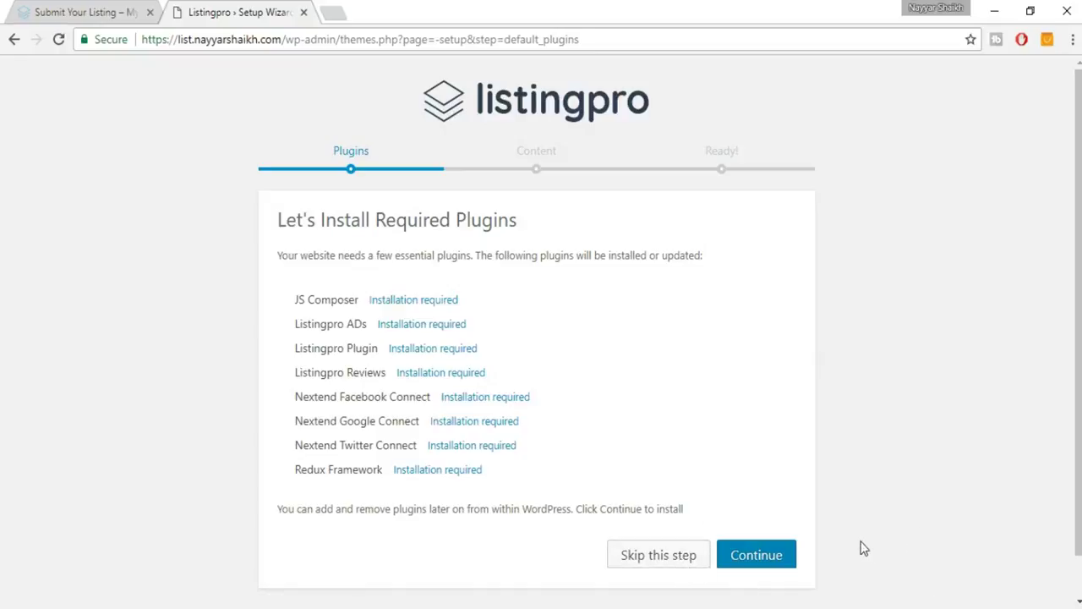
left_click(782, 558)
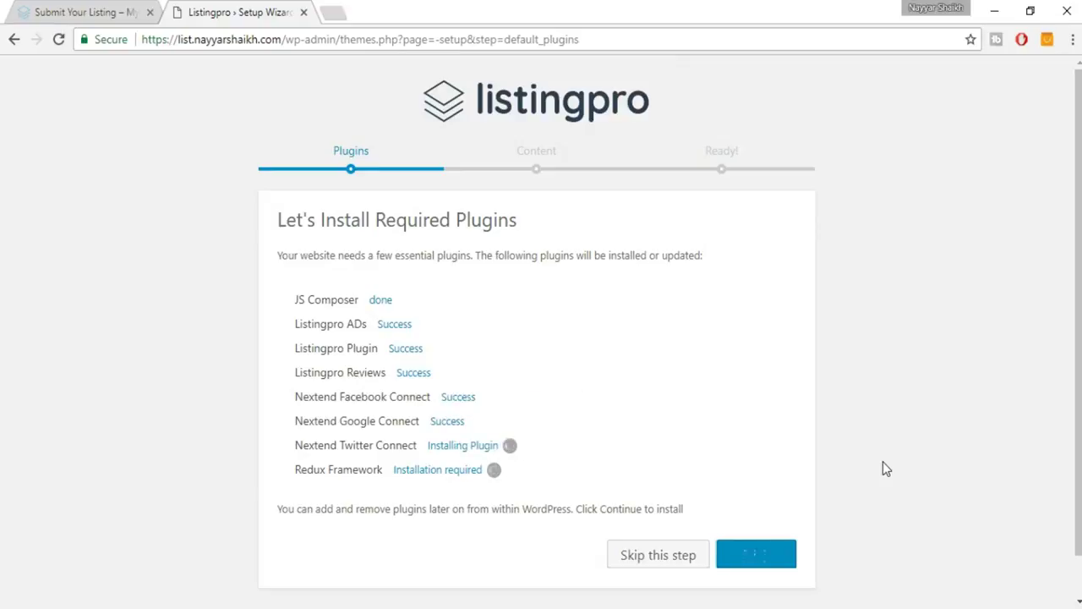
scroll(922, 397, "down", 1)
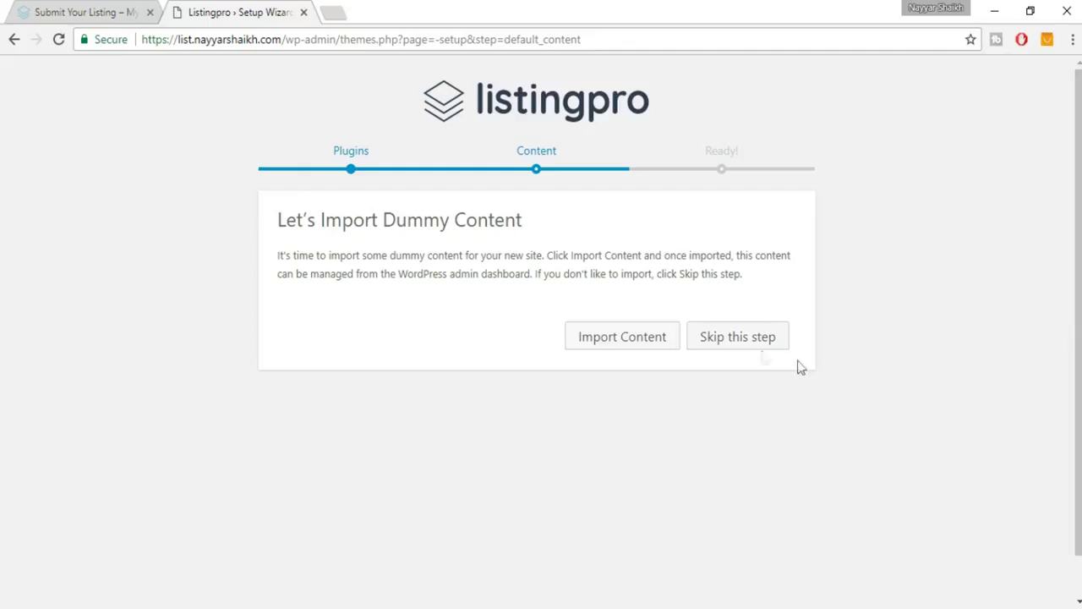
Skip the dummy content import and view the new ListingPro website.
left_click(741, 348)
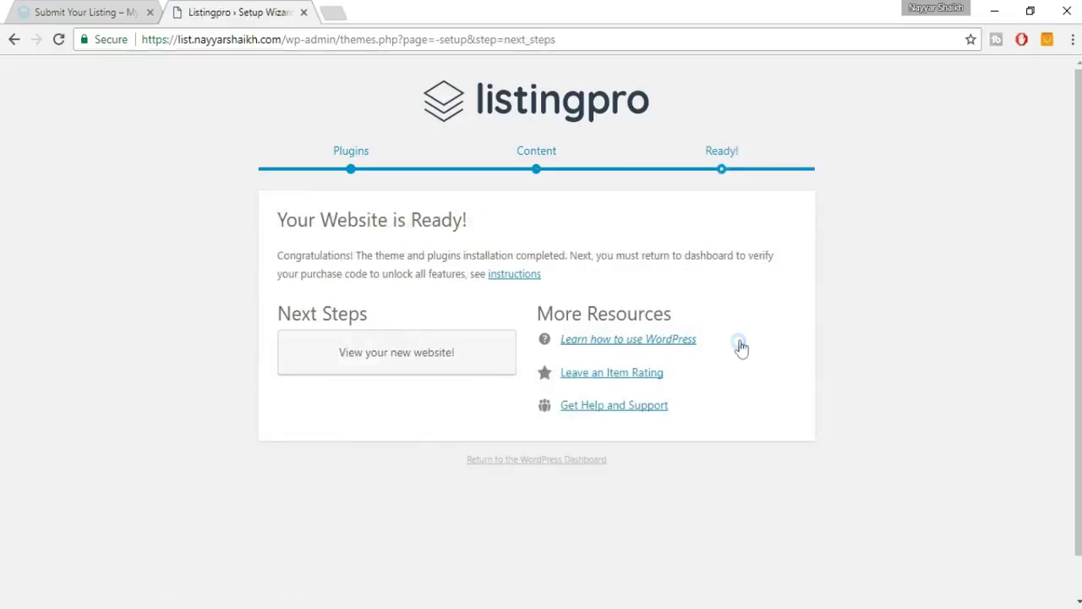
left_click(379, 369)
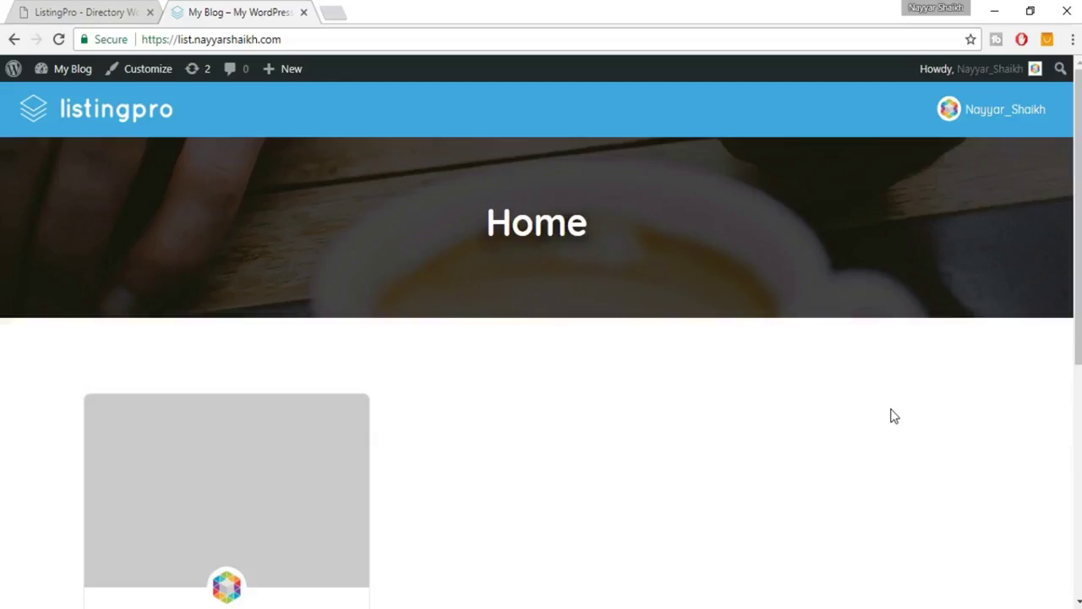
Check the ThemeForest ListingPro demo preview, then go to the new site's admin Dashboard via My Blog.
left_click(97, 11)
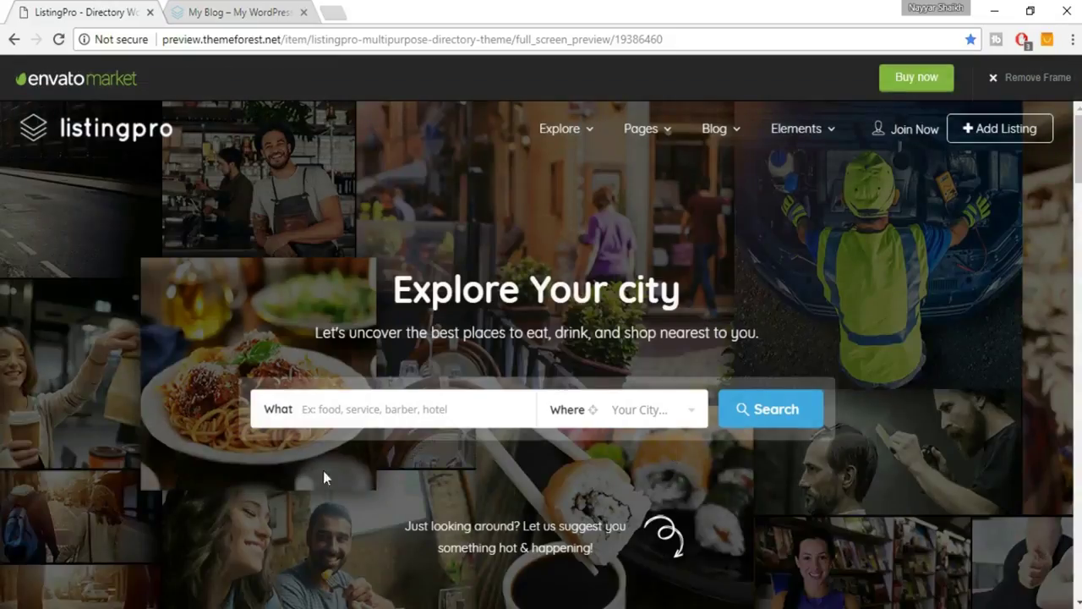
left_click(245, 10)
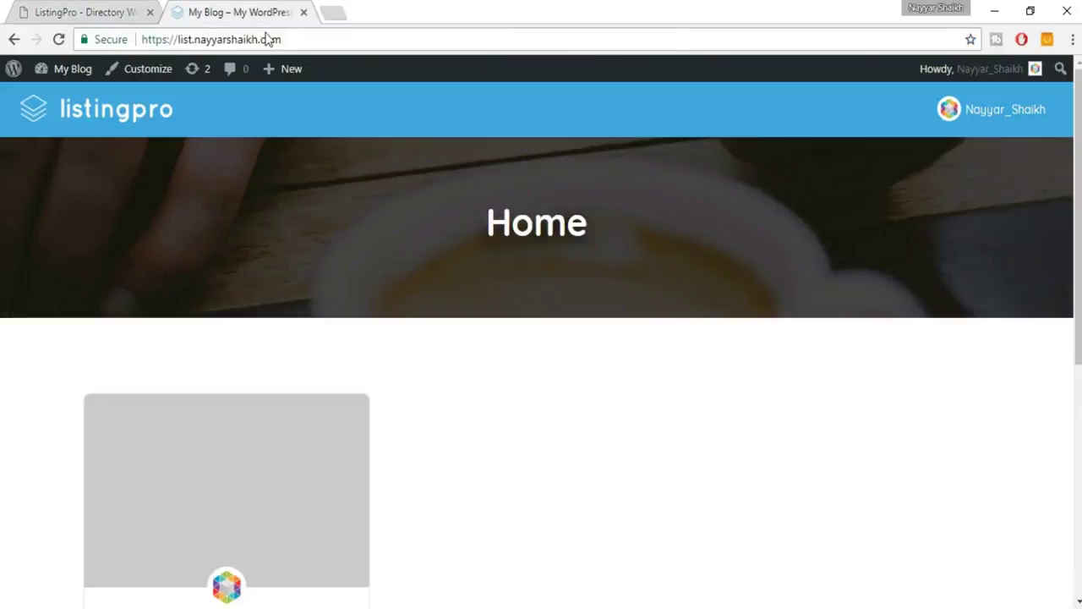
mouse_move(69, 77)
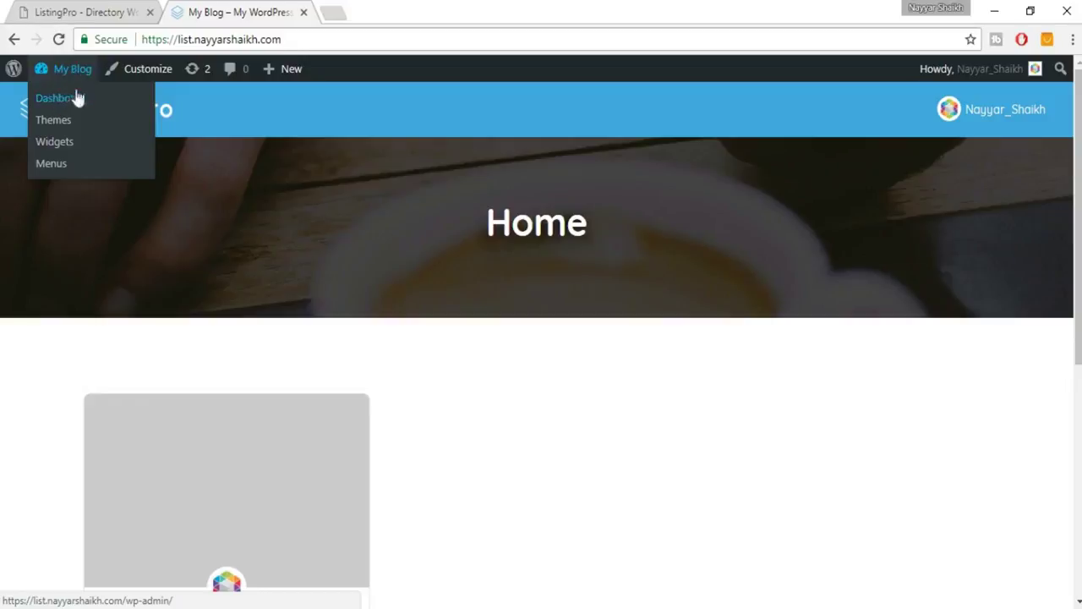
left_click(75, 101)
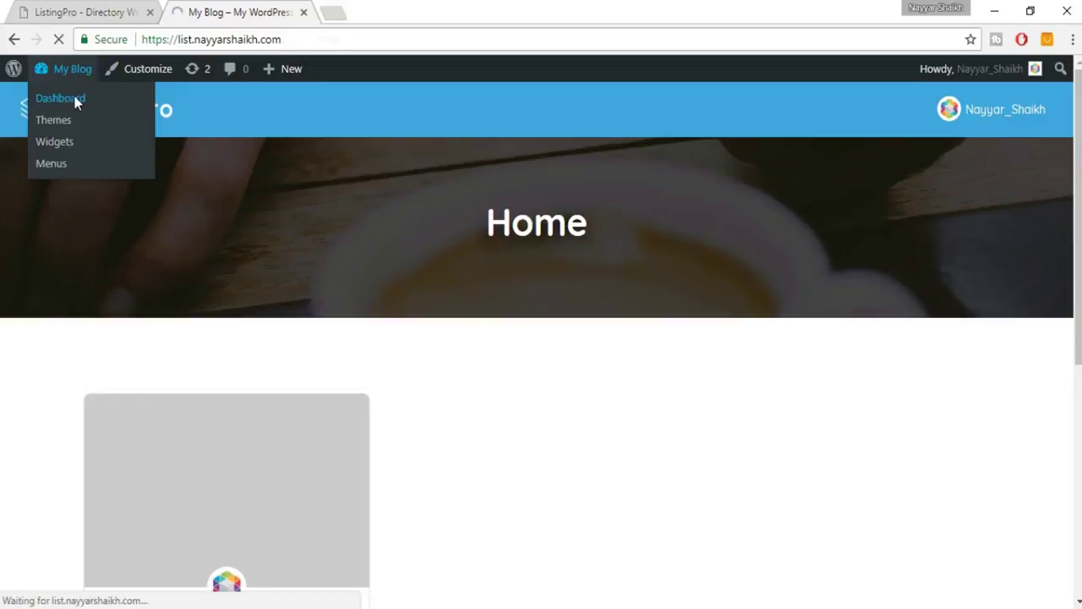
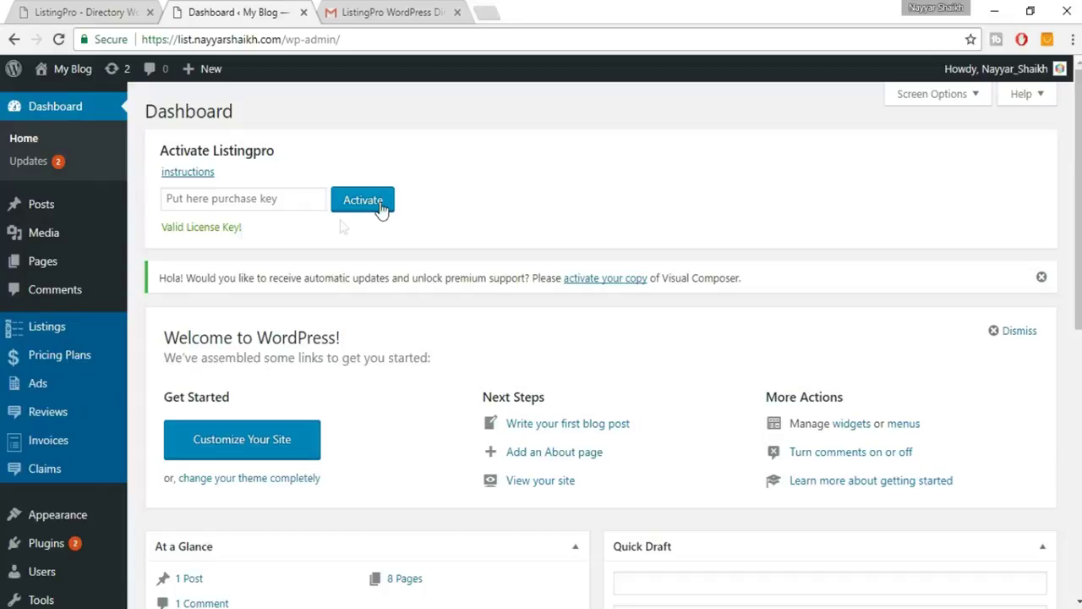
Create and publish a new page titled 'Home Page'.
left_click_drag(161, 228, 261, 231)
left_click(270, 236)
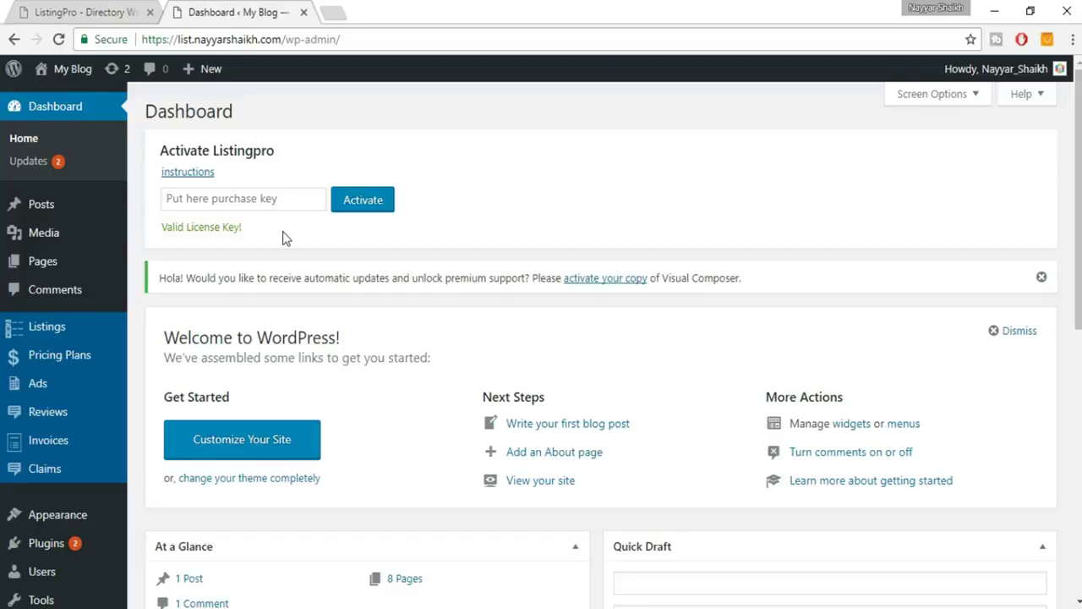
mouse_move(24, 268)
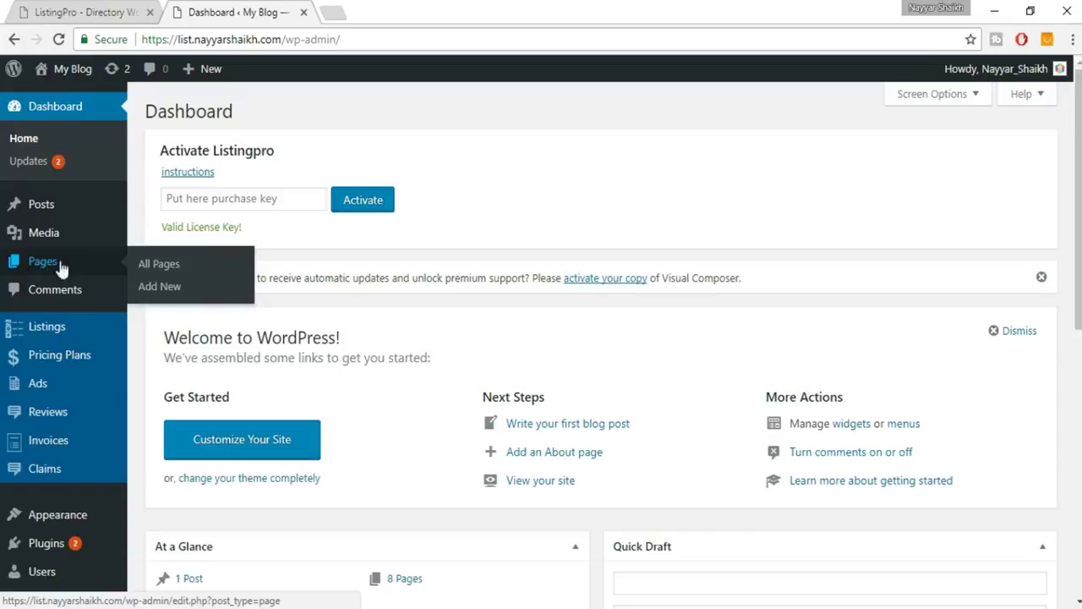
left_click(173, 289)
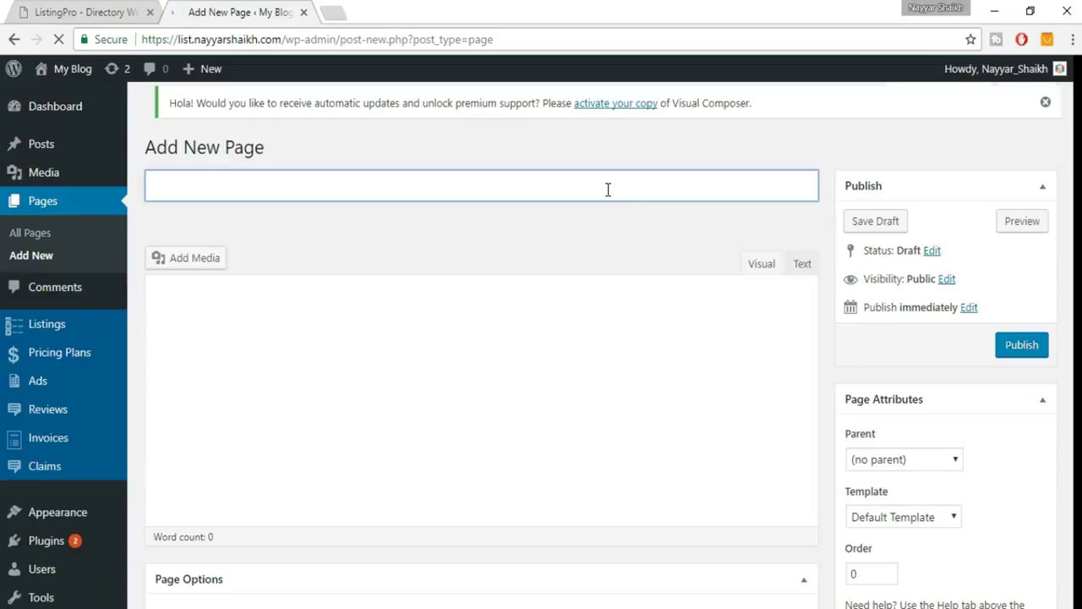
type("Home Page")
scroll(1042, 318, "down", 1)
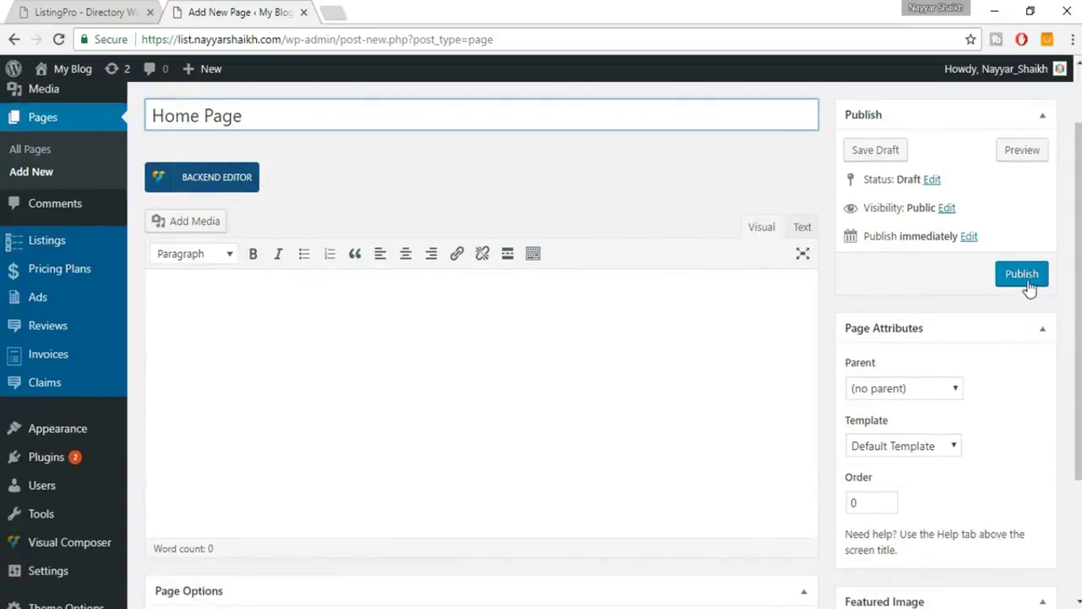
left_click(1027, 283)
Open the live site from My Blog in a new browser tab and switch to it.
mouse_move(89, 72)
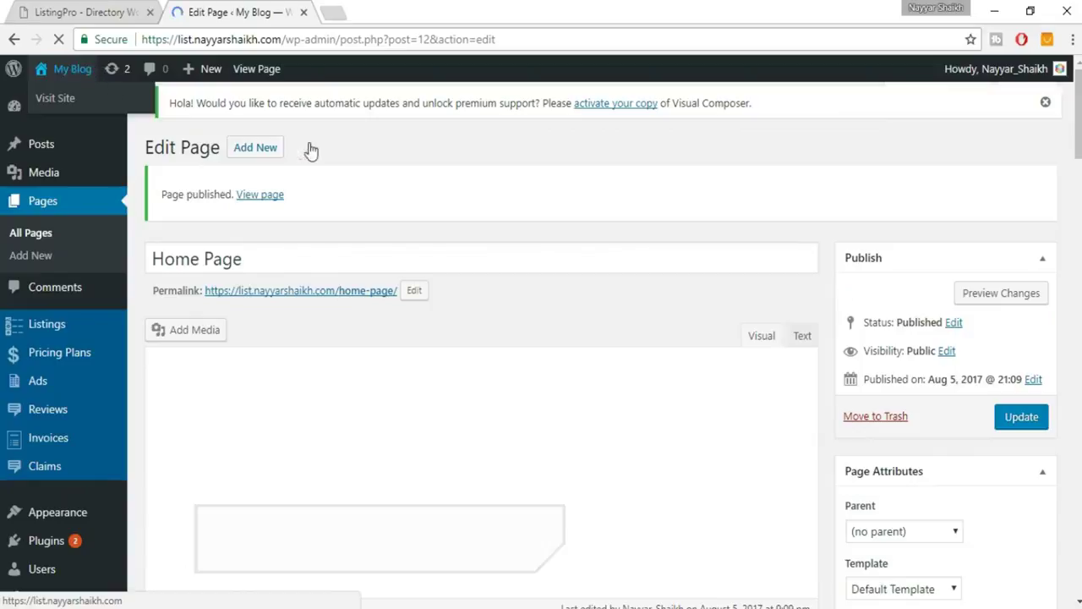
right_click(80, 109)
left_click(91, 114)
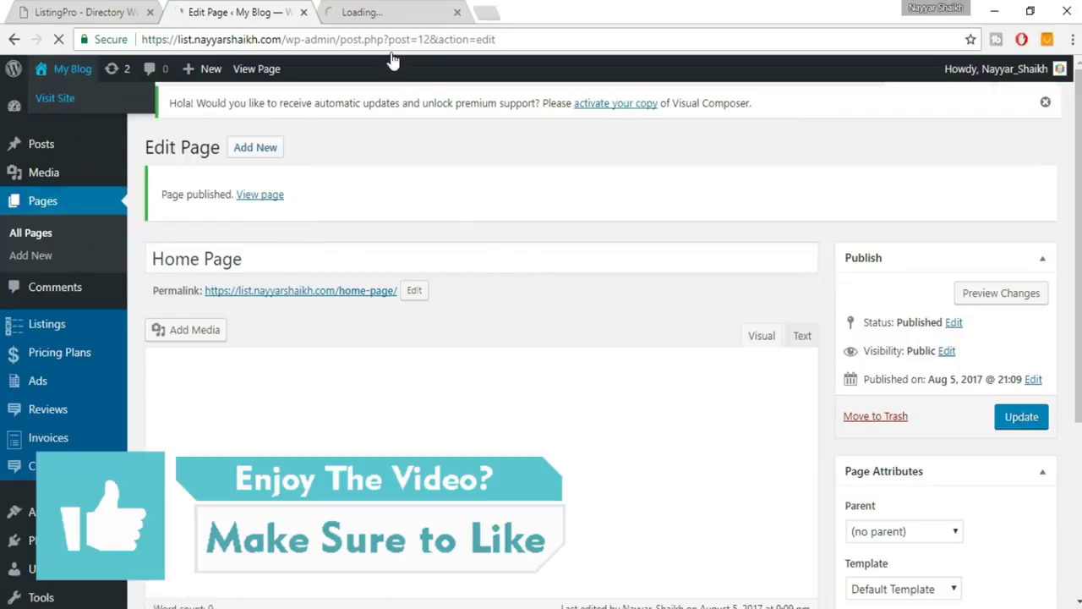
left_click(384, 13)
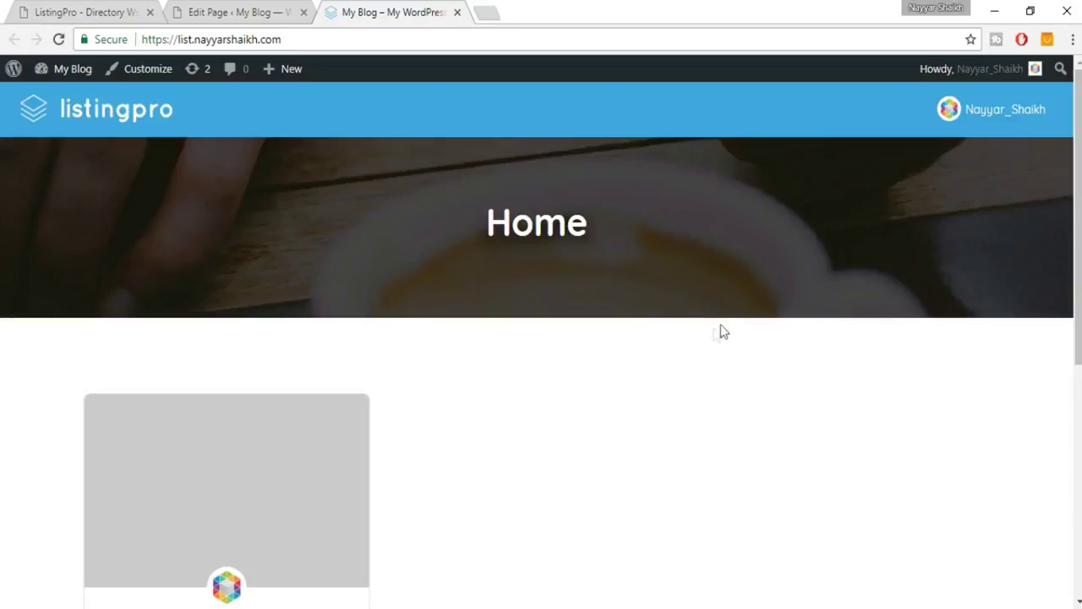
In the Customizer, set a static front page using Home Page, save & publish, and exit.
left_click(146, 74)
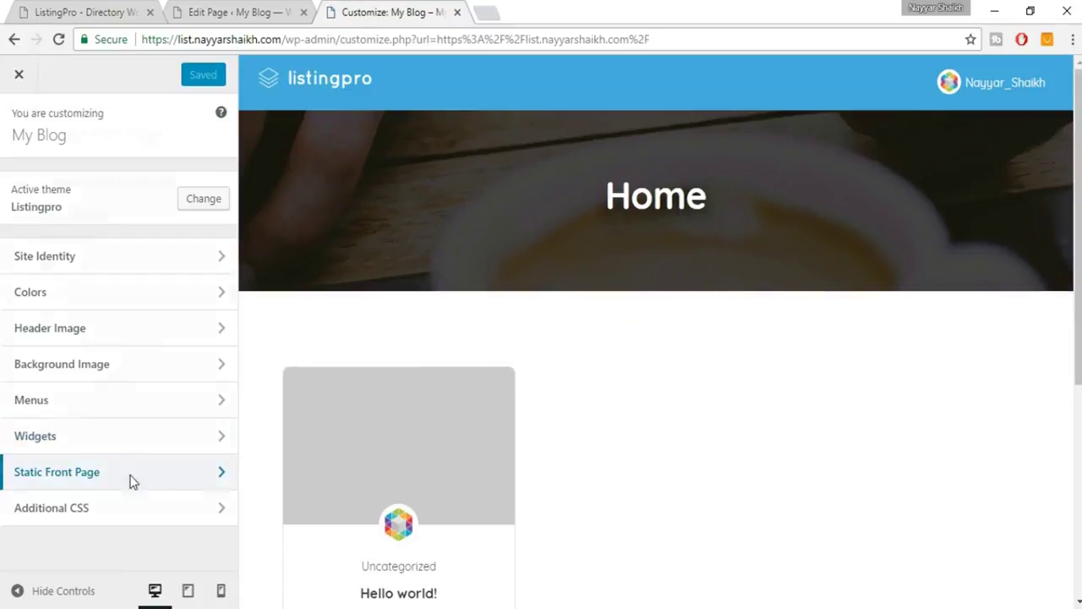
left_click(131, 479)
left_click(75, 267)
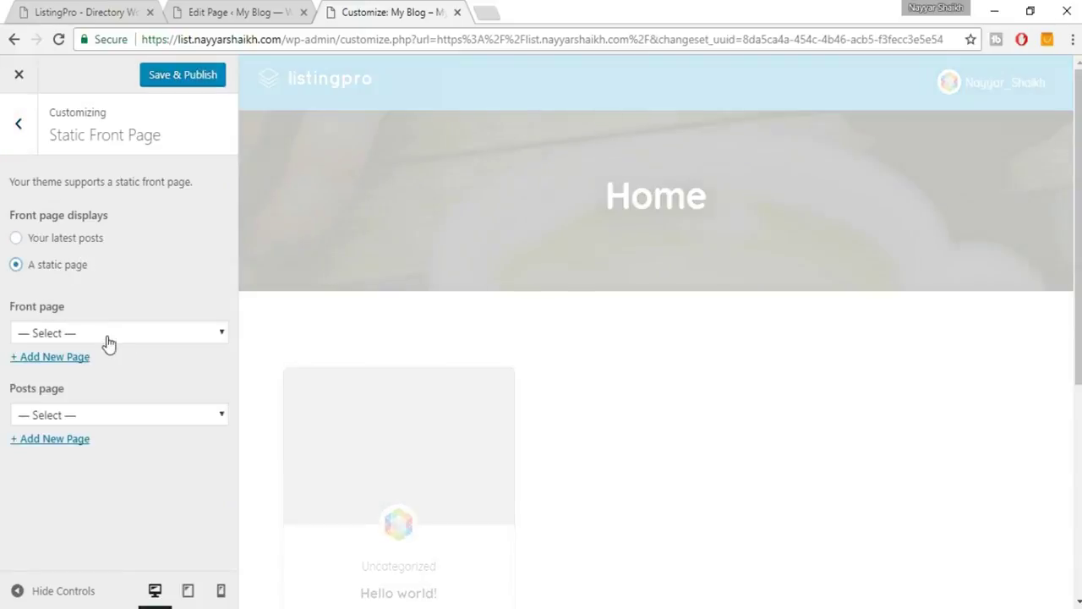
left_click(103, 336)
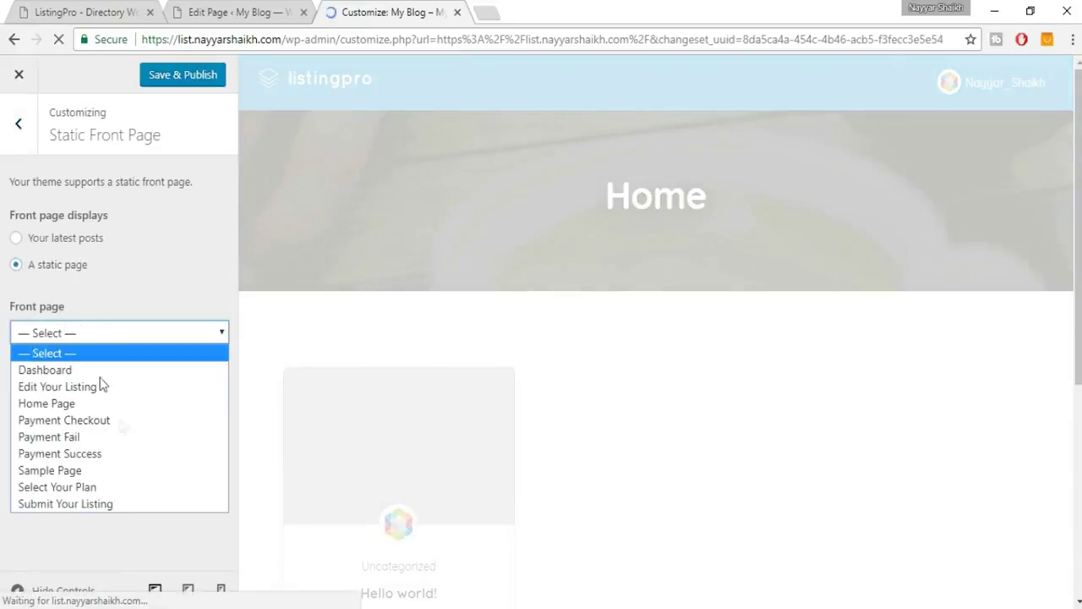
left_click(74, 404)
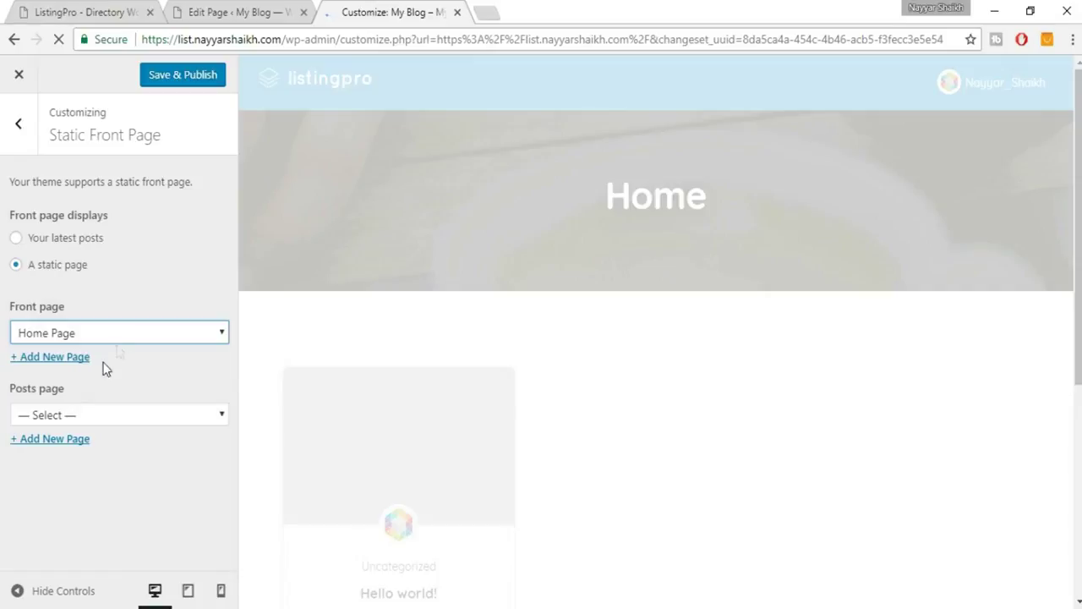
left_click(137, 336)
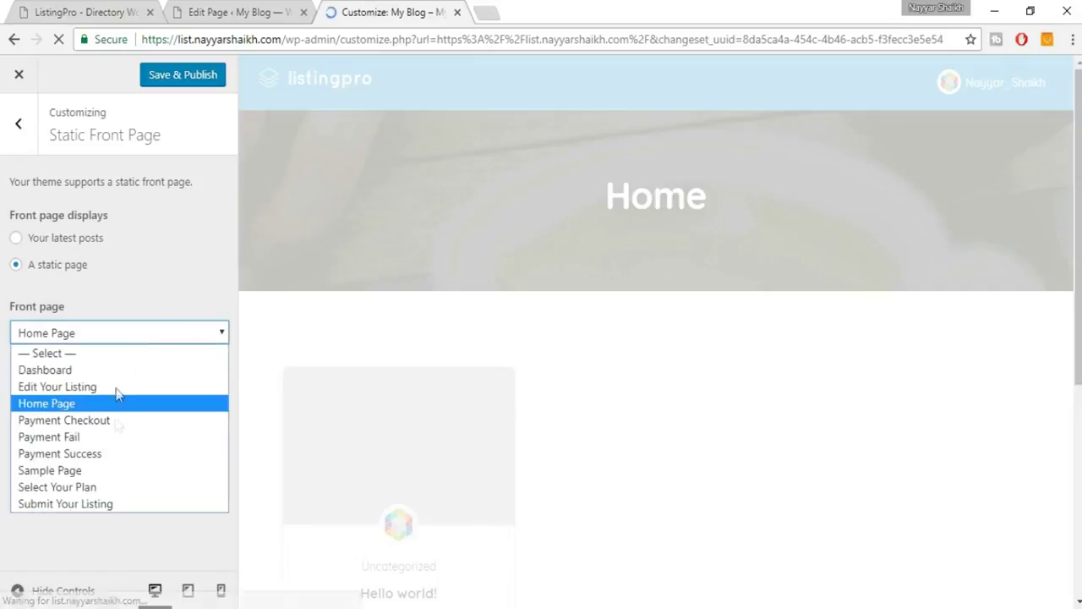
left_click(270, 420)
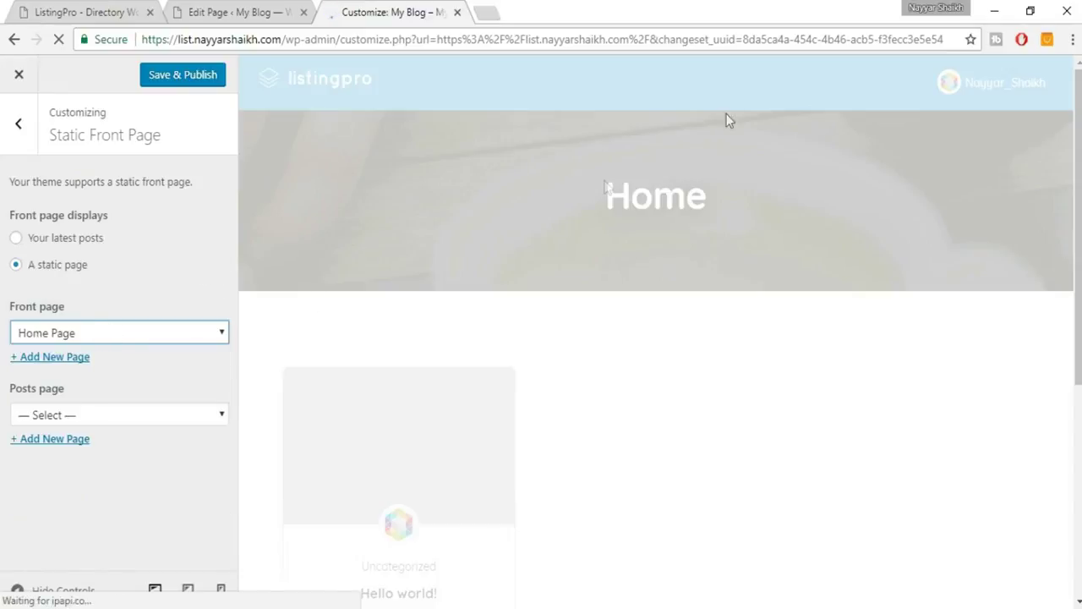
left_click(119, 332)
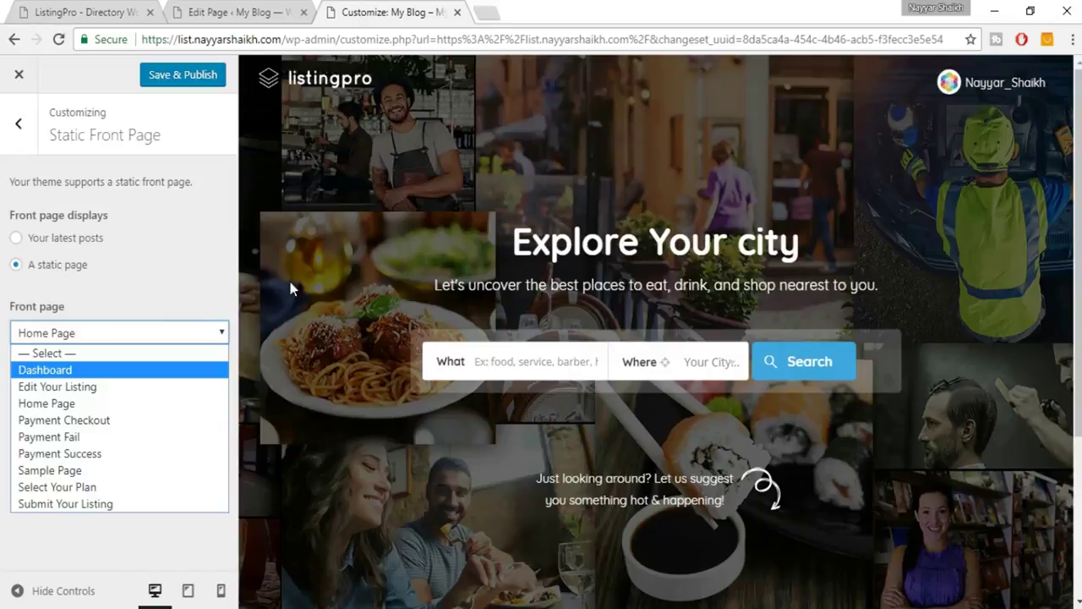
left_click(177, 267)
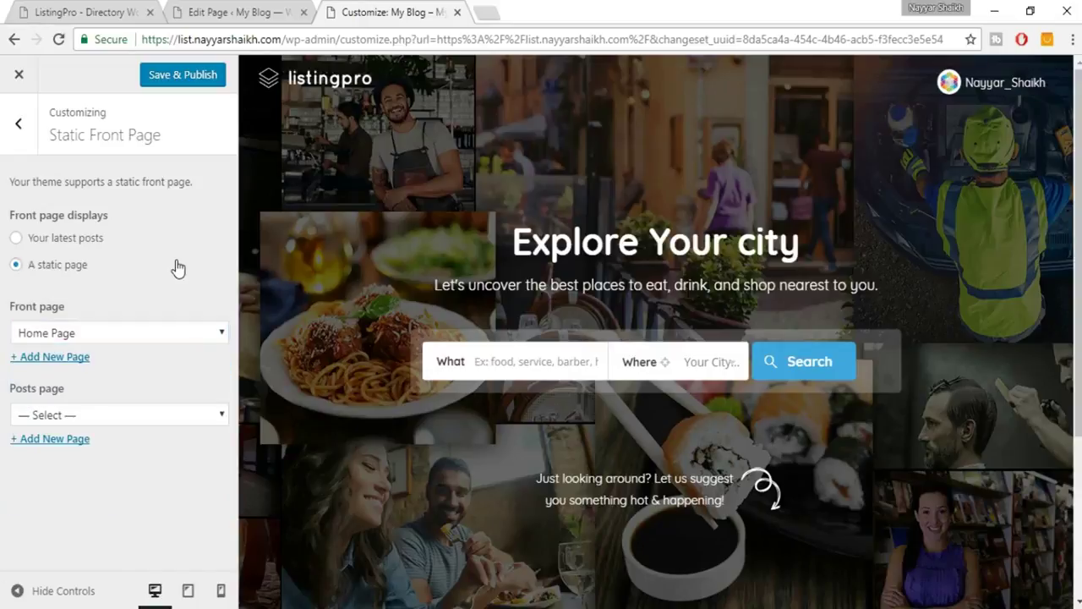
left_click(184, 78)
left_click(19, 78)
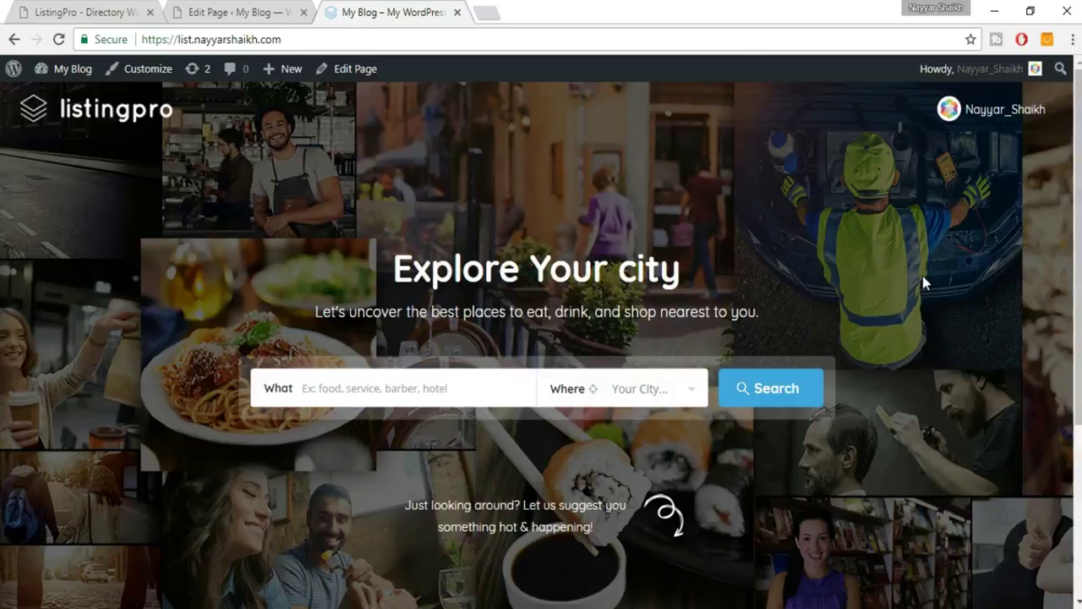
Scroll through the ListingPro demo homepage, then return to the Home Page editor.
left_click(131, 9)
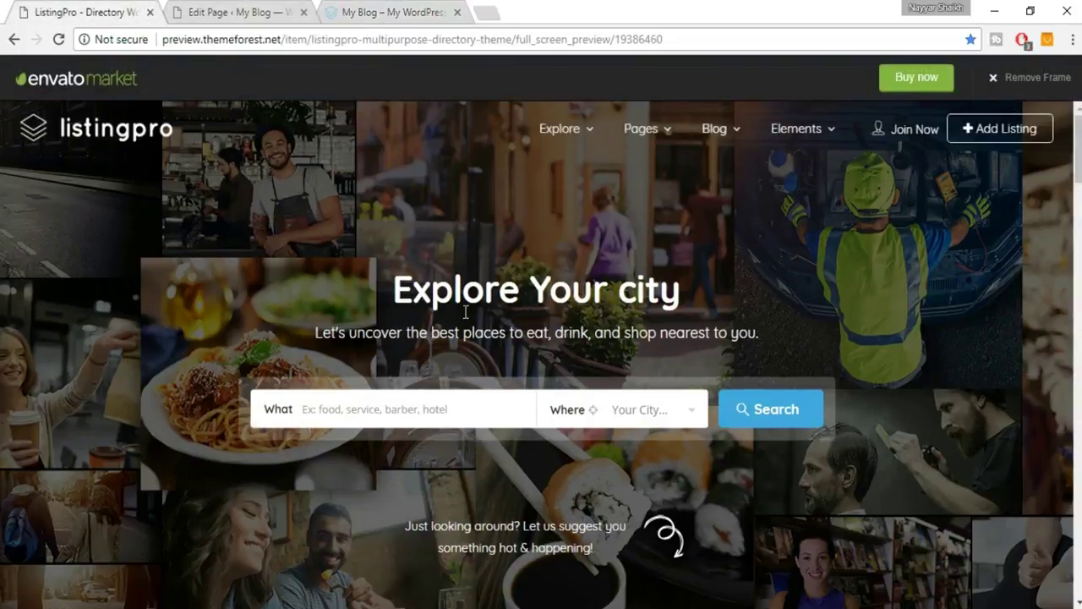
scroll(465, 312, "down", 10)
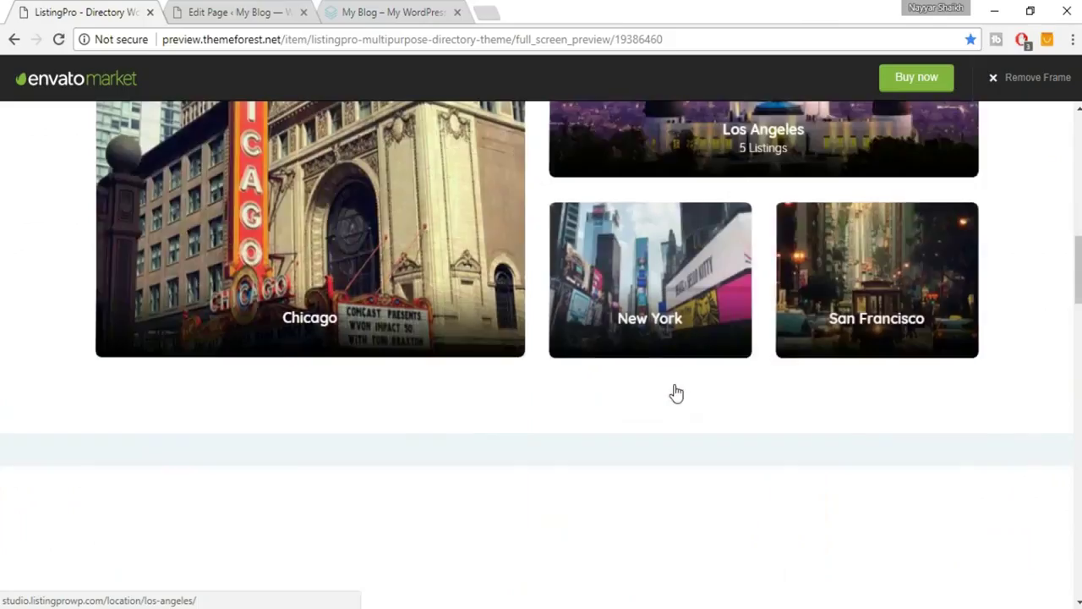
scroll(676, 393, "down", 3)
scroll(674, 384, "up", 15)
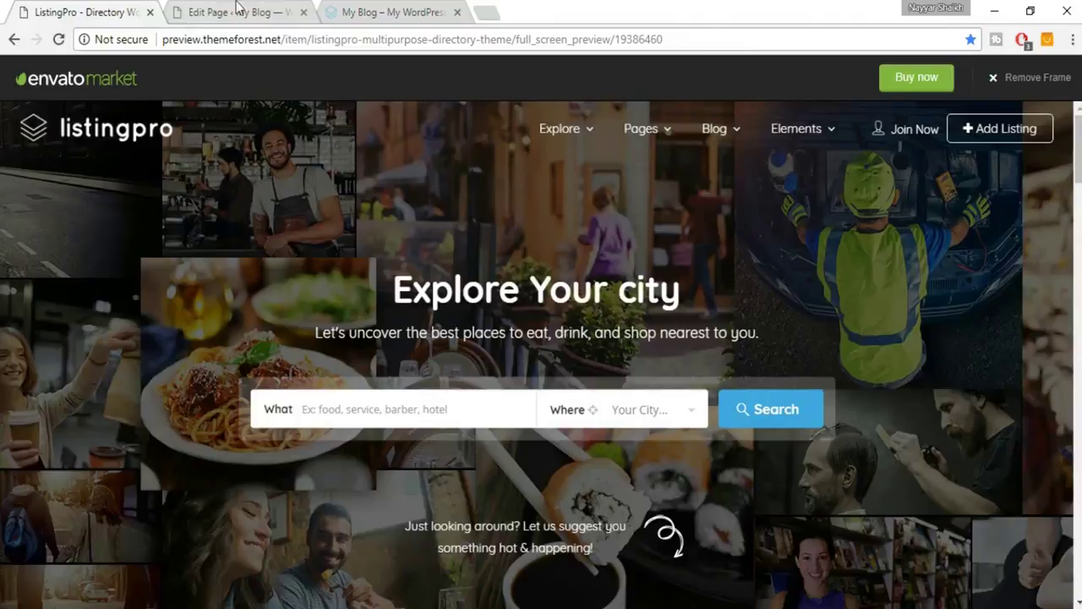
left_click(236, 12)
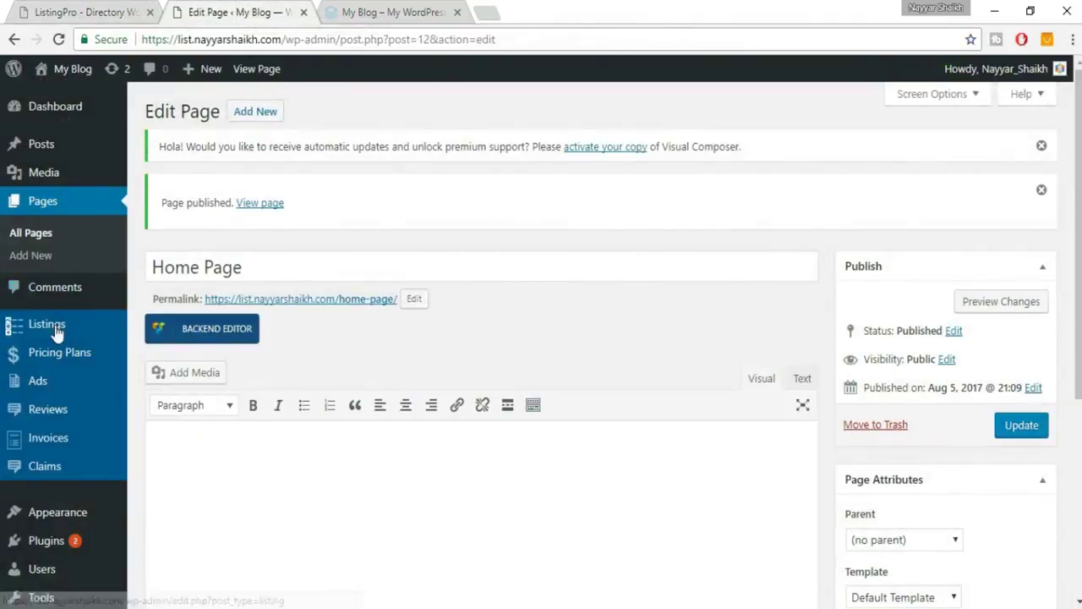
scroll(65, 405, "down", 1)
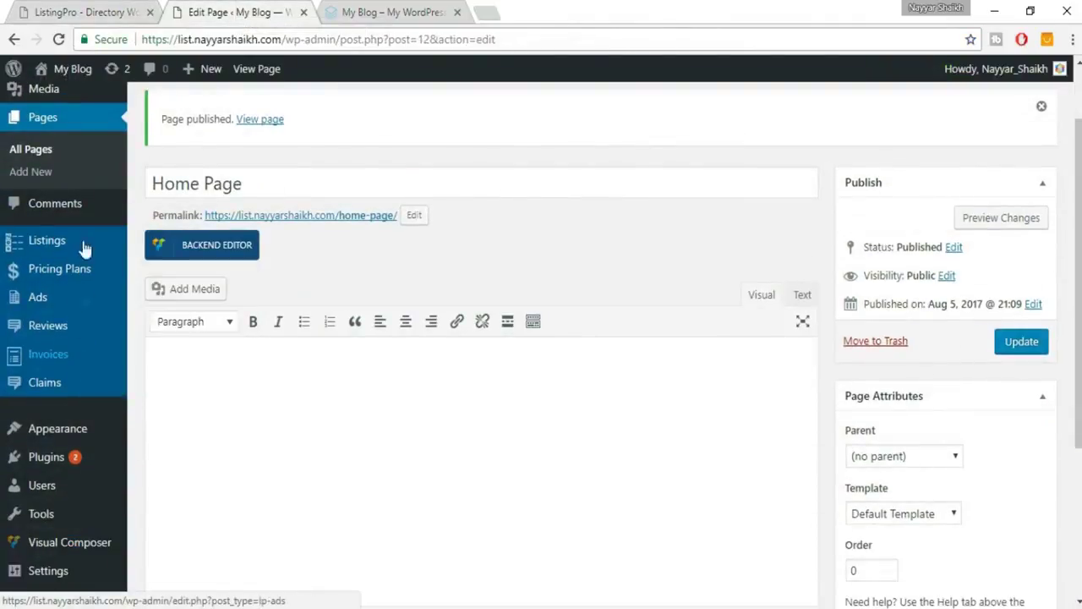
mouse_move(84, 245)
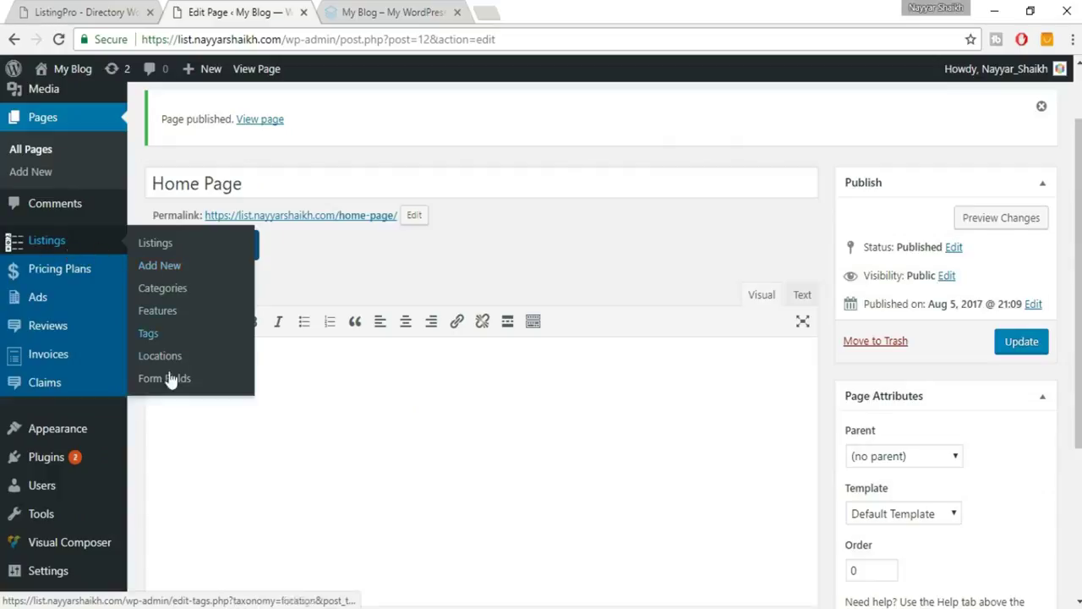
Open the listing Categories page and compare it with the demo site's category list.
left_click(173, 291)
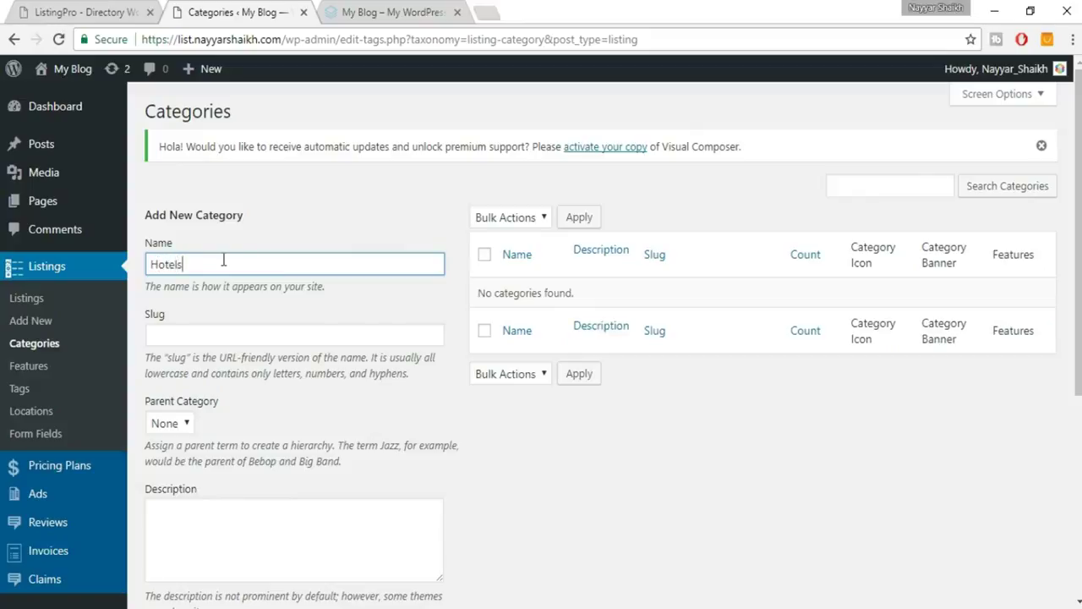
scroll(232, 273, "down", 2)
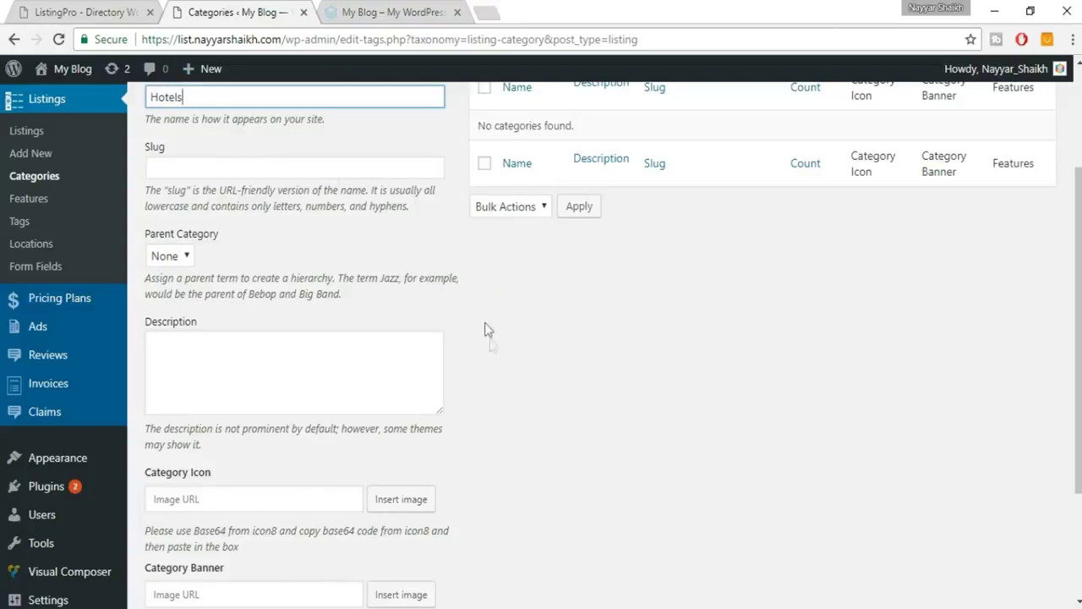
scroll(487, 339, "down", 3)
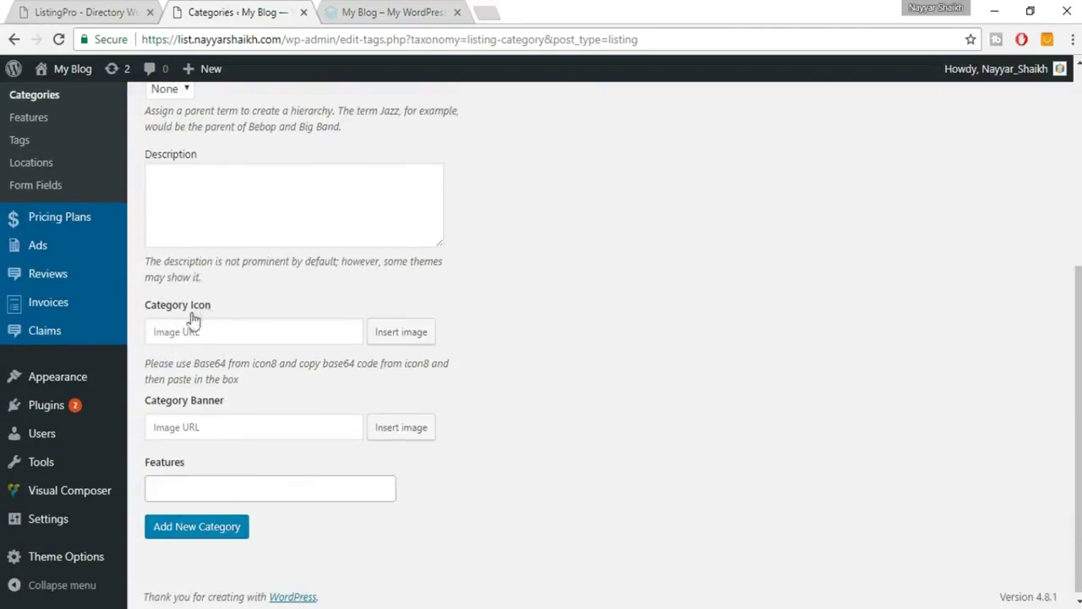
left_click(89, 12)
left_click(388, 398)
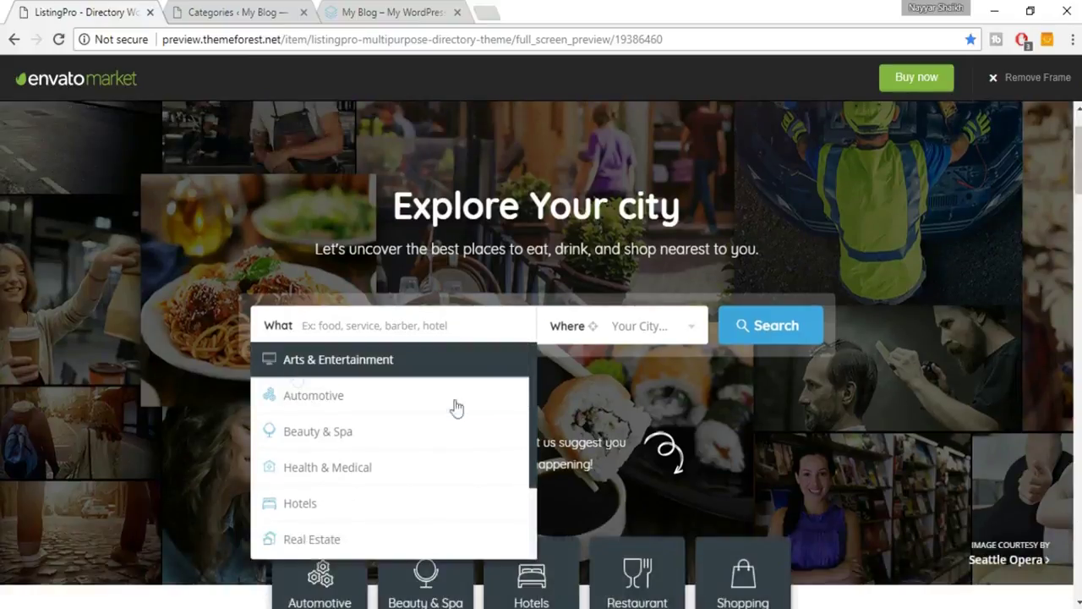
left_click(872, 462)
scroll(871, 455, "down", 2)
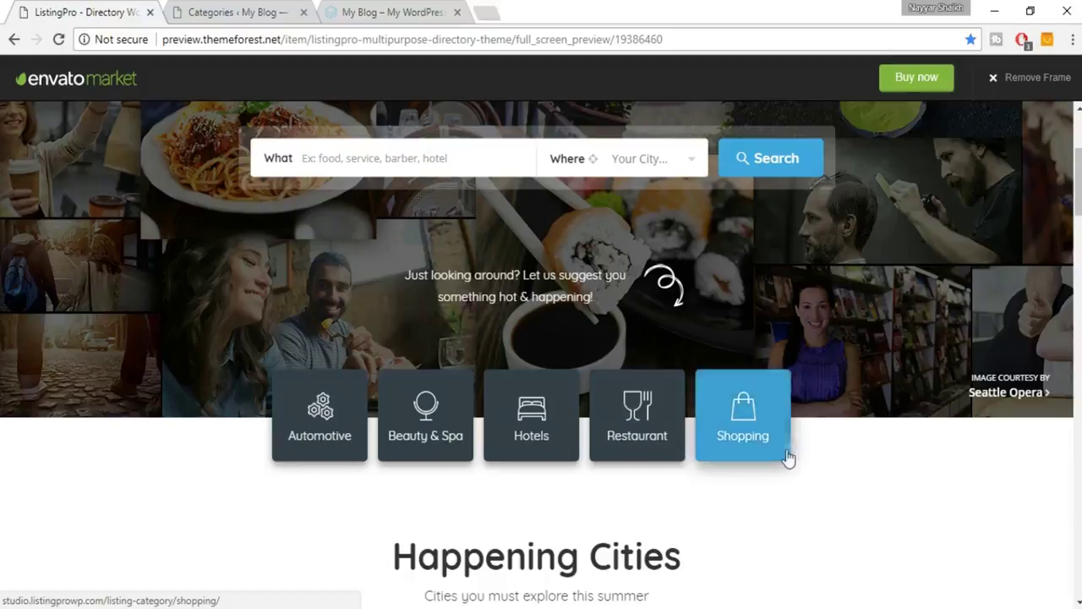
scroll(779, 457, "up", 1)
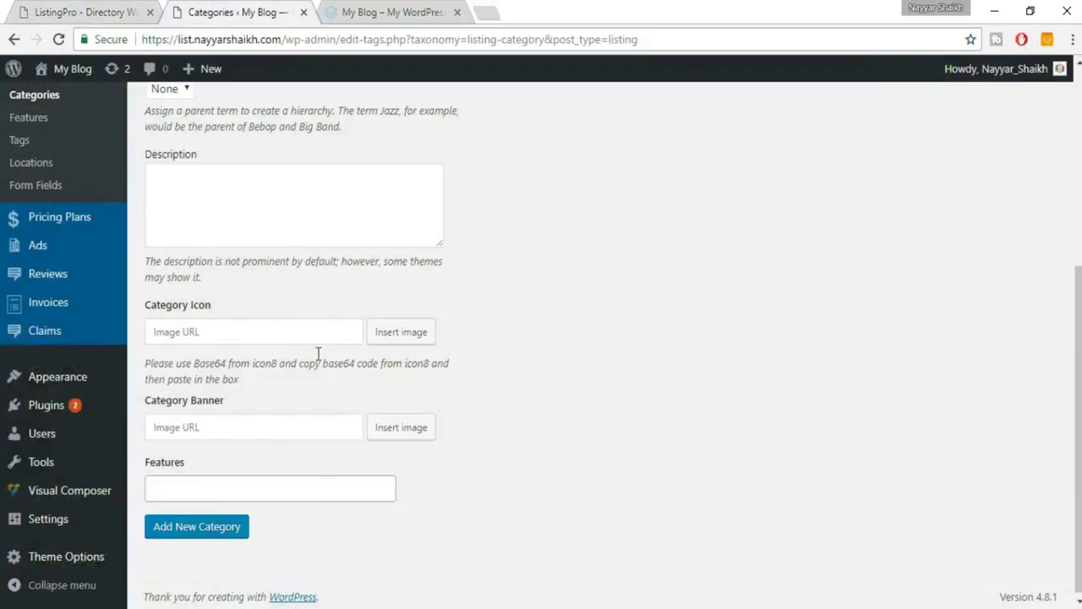
Go to bloggdude.com in a new tab and scroll its listing-website post to the downloads.
left_click(493, 14)
type("blo")
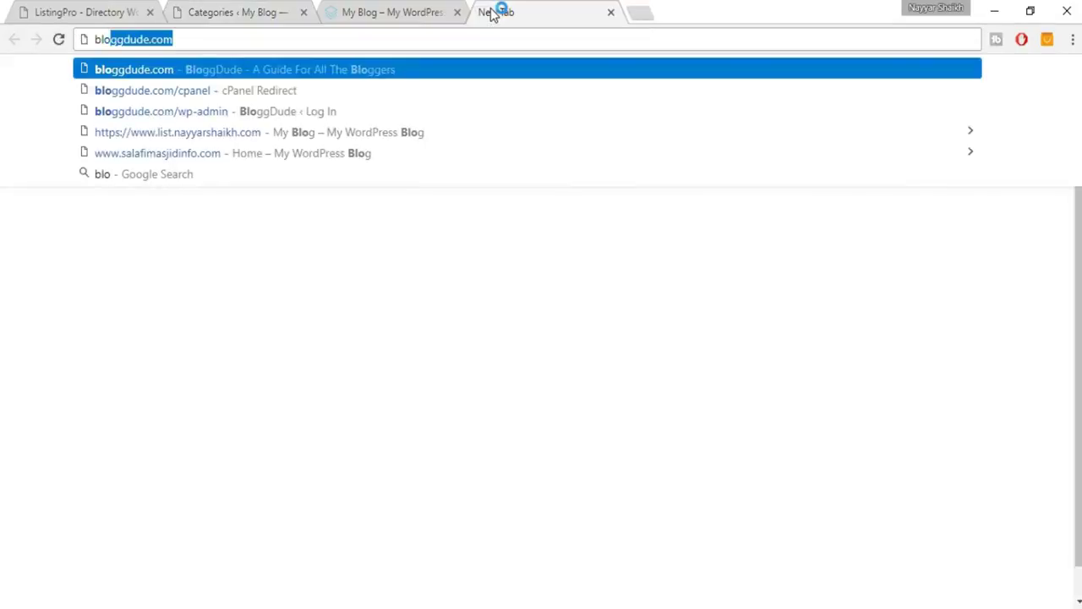
key("Return")
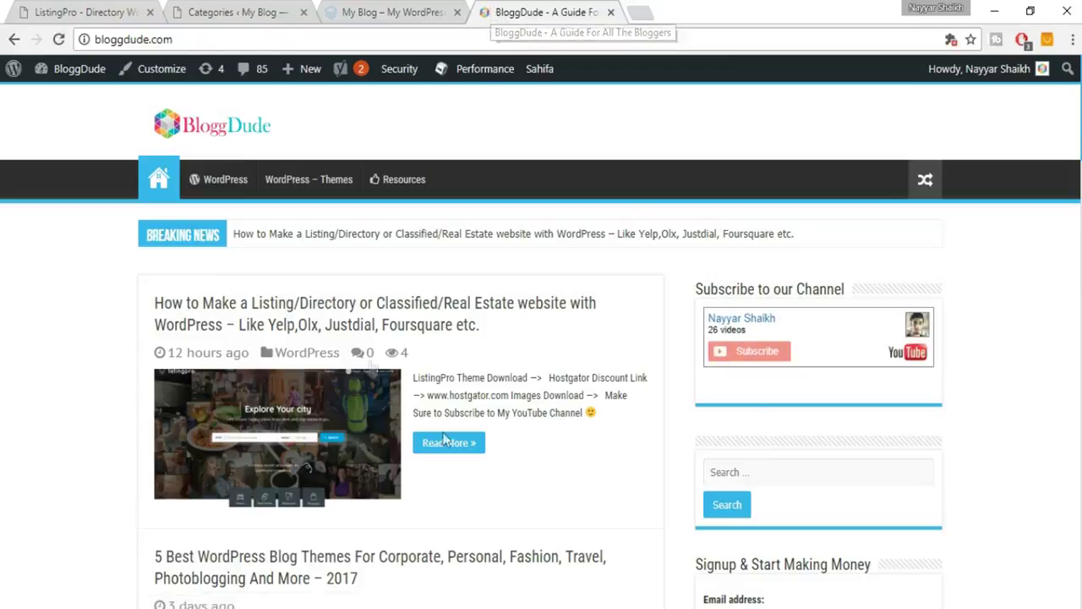
left_click(401, 319)
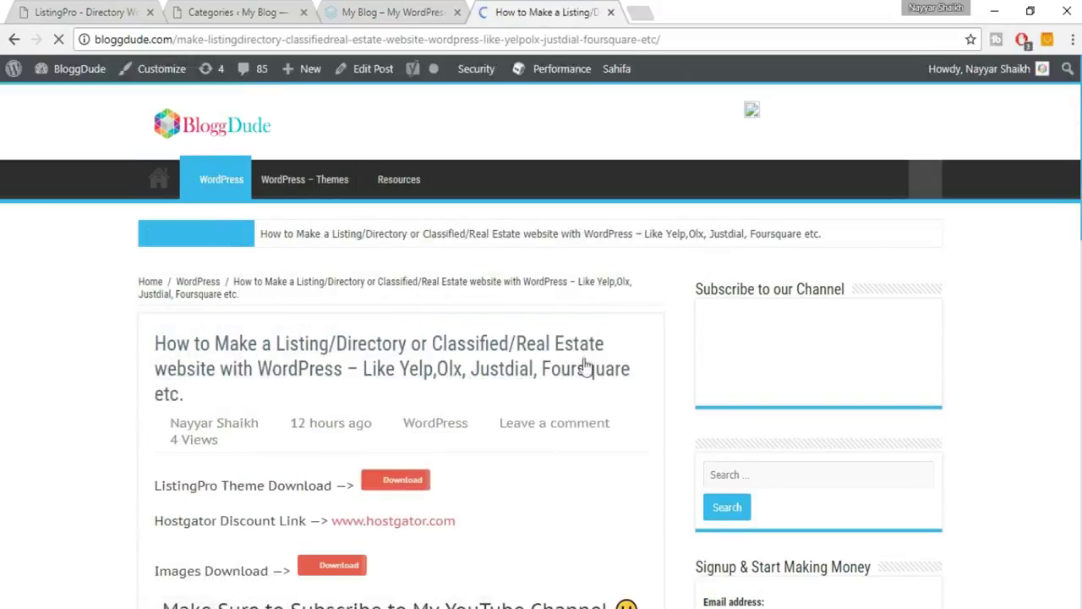
scroll(439, 422, "down", 2)
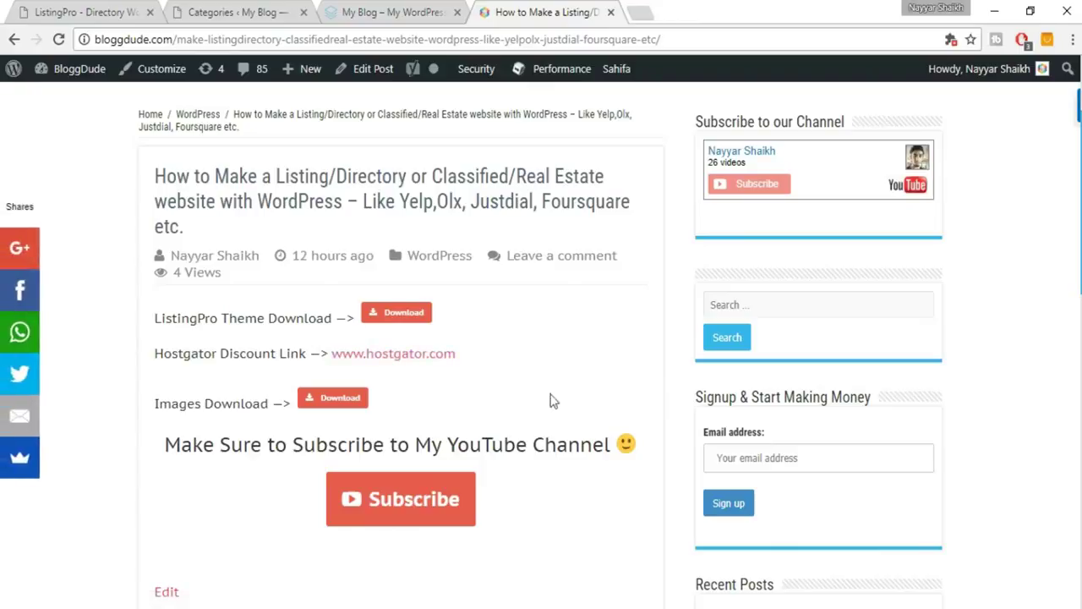
scroll(550, 382, "down", 2)
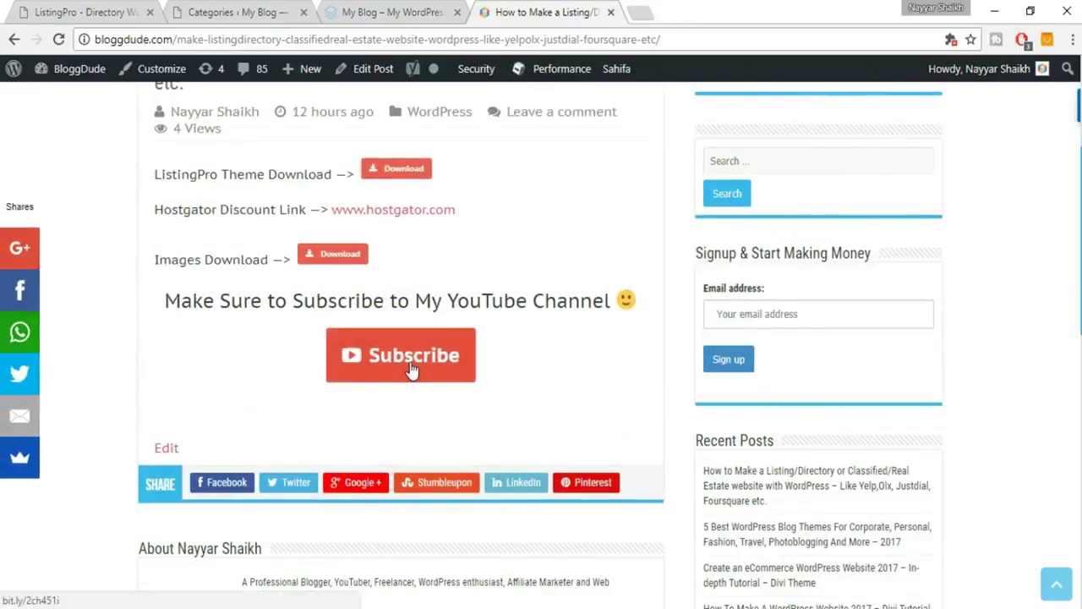
Download the ListingPro images and upload the bed icon 'download (8)' as the category icon.
left_click(347, 261)
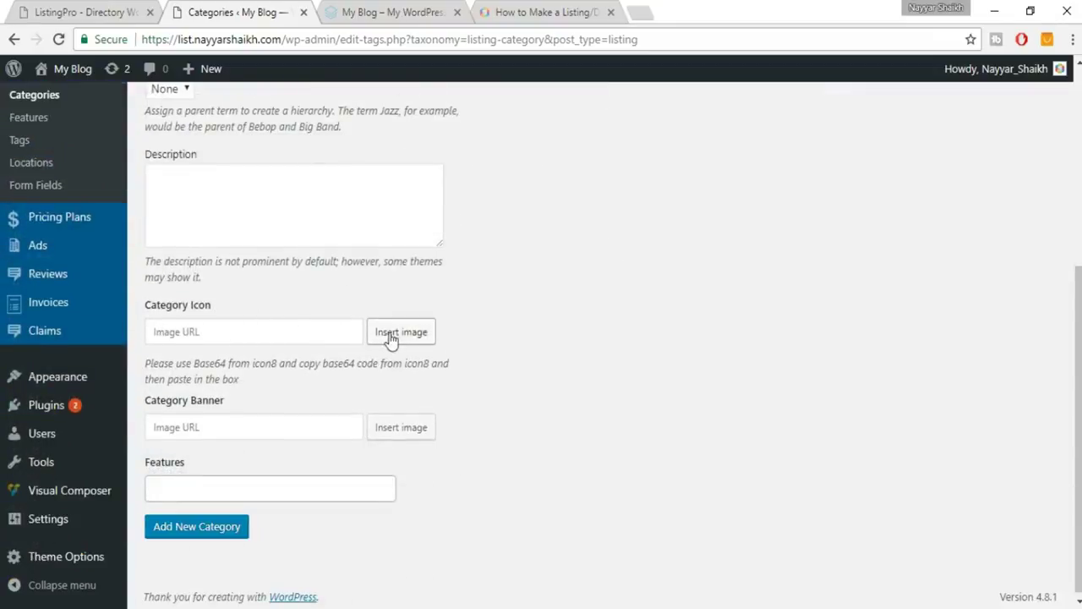
left_click(393, 333)
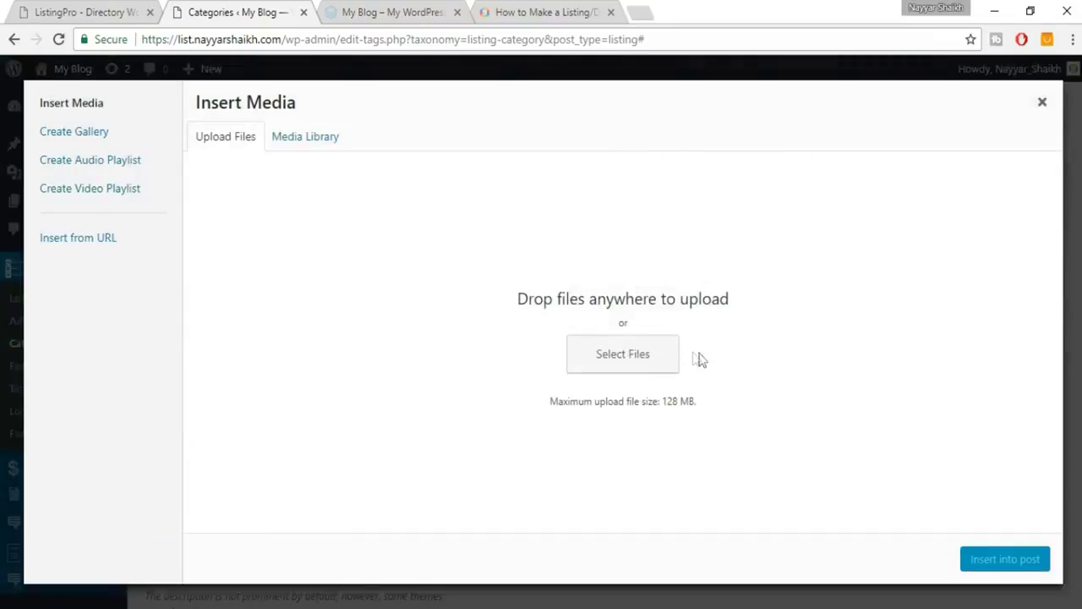
left_click(657, 356)
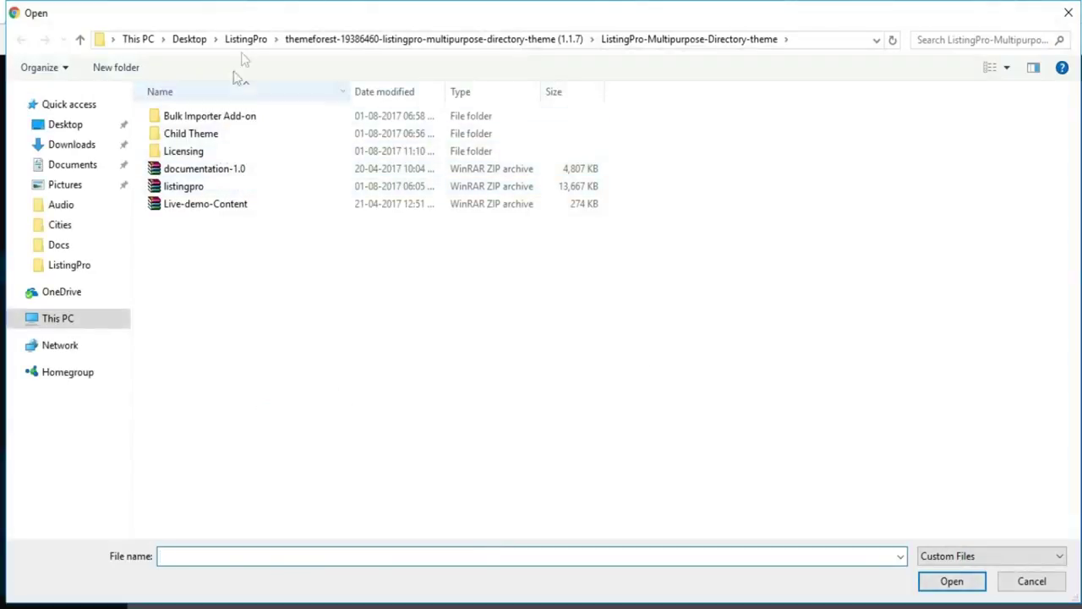
left_click(245, 39)
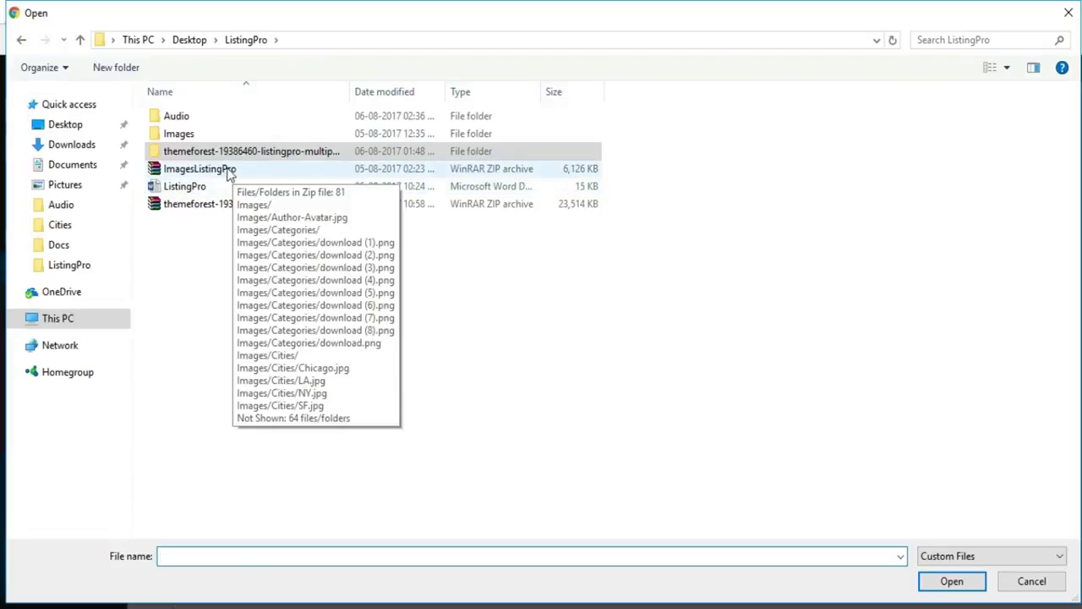
left_click(228, 170)
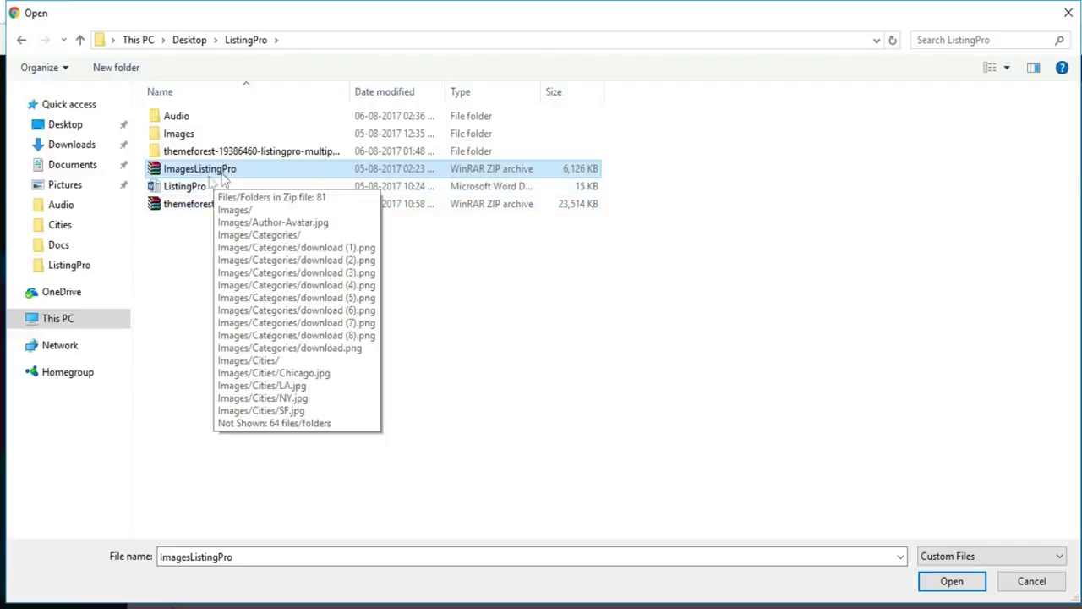
double_click(192, 138)
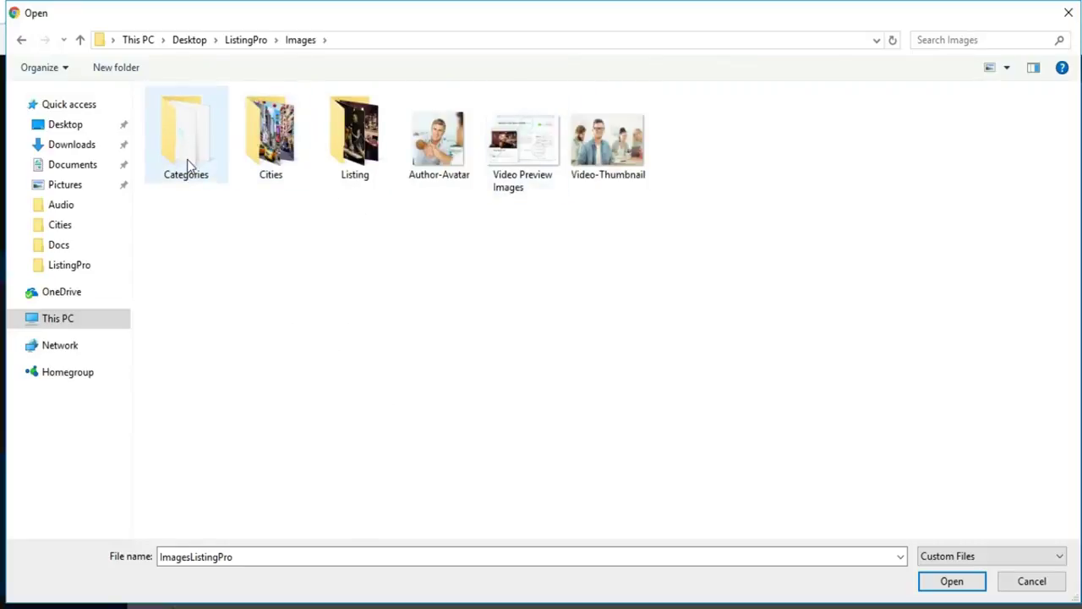
double_click(176, 152)
left_click(225, 155)
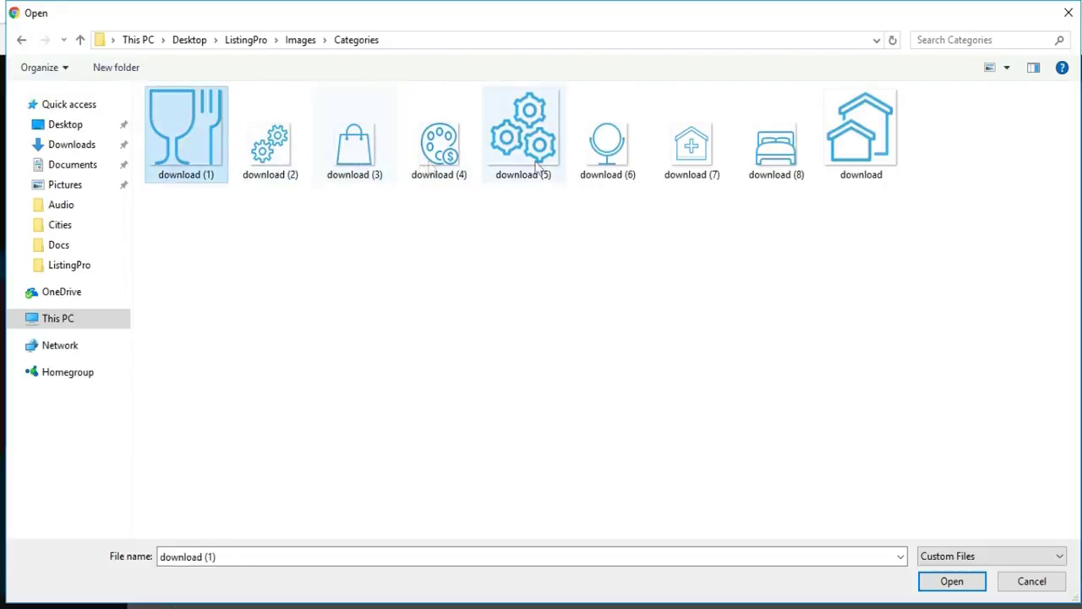
left_click(773, 159)
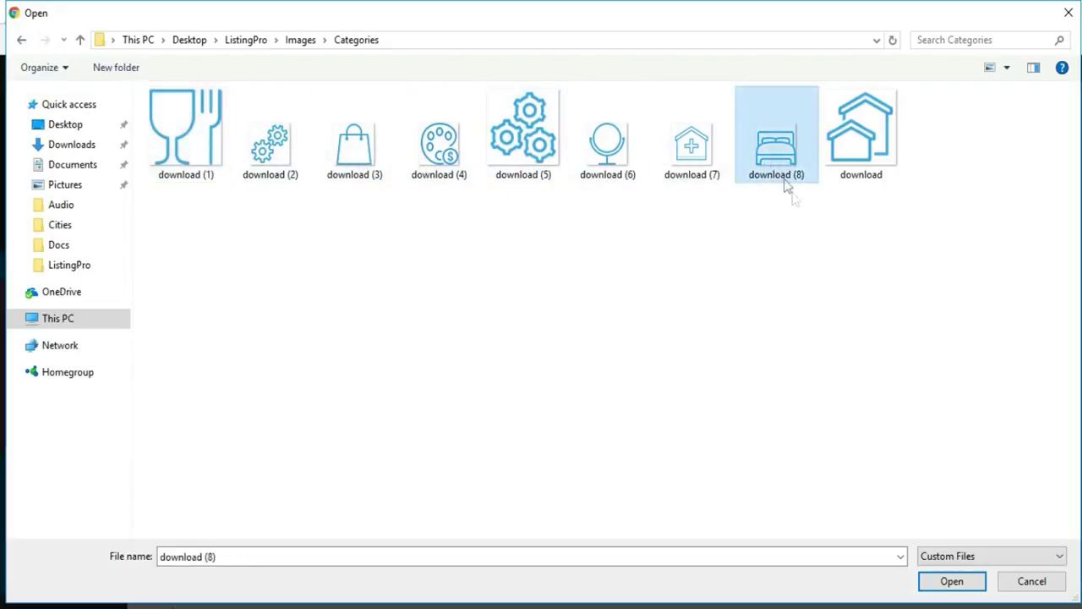
left_click(955, 584)
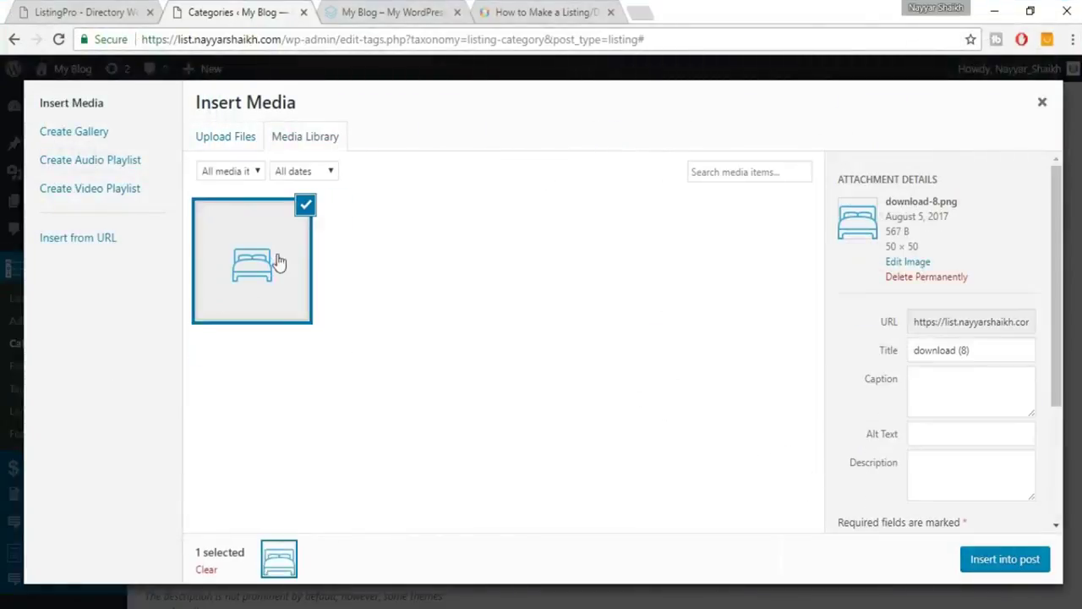
left_click(995, 575)
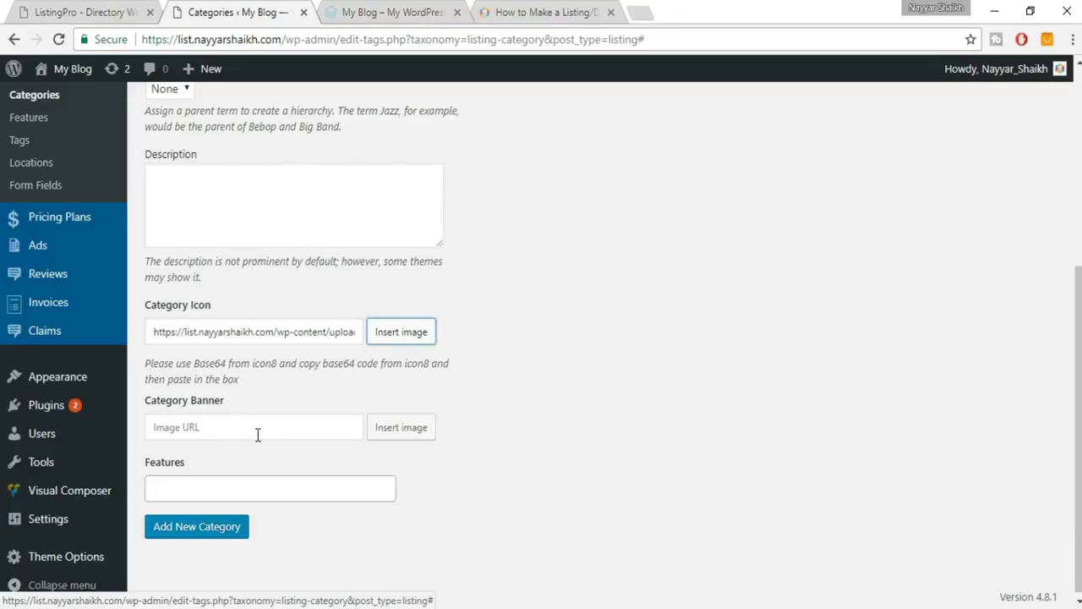
Add the Hotels category with no features attached.
left_click(350, 481)
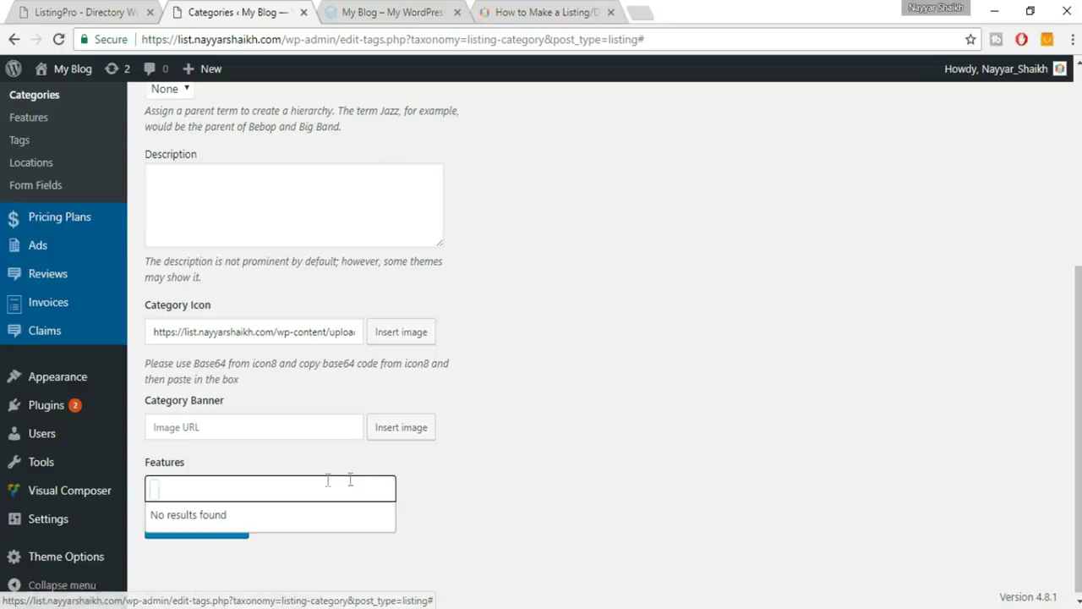
left_click(505, 492)
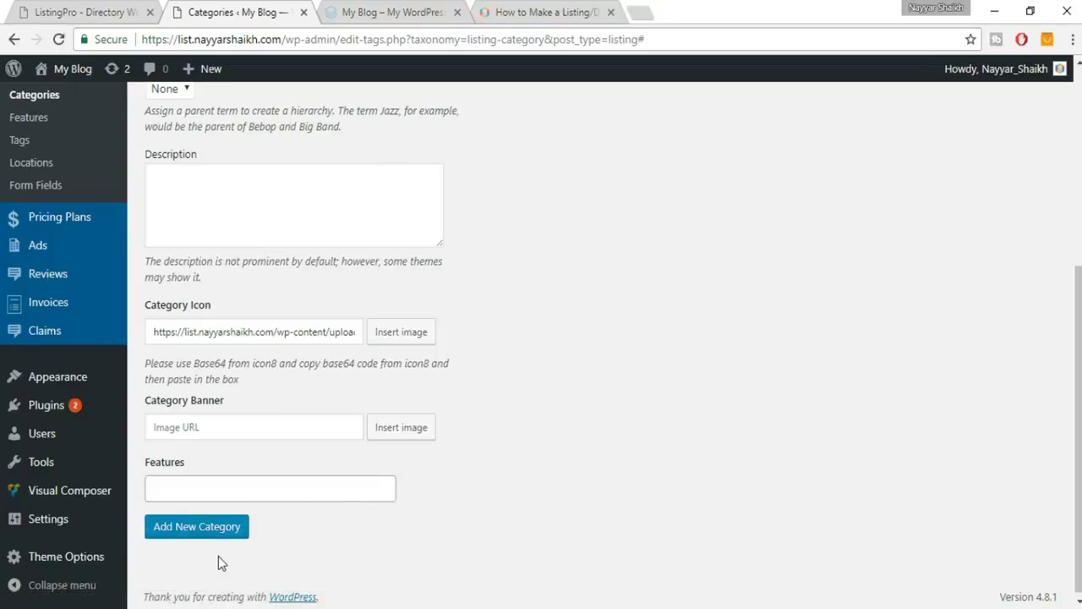
left_click(208, 533)
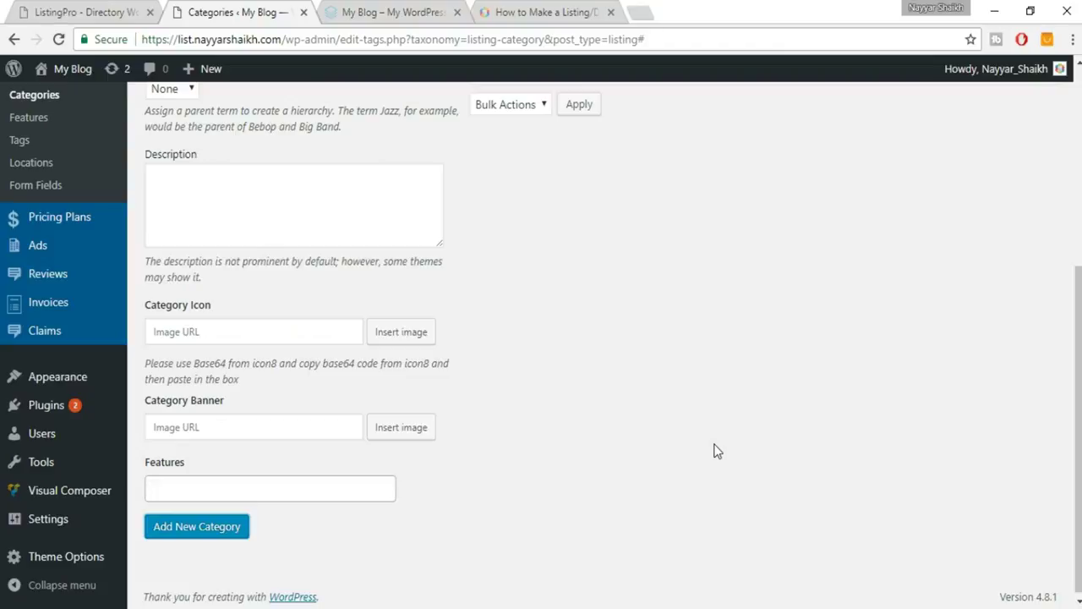
scroll(714, 451, "up", 4)
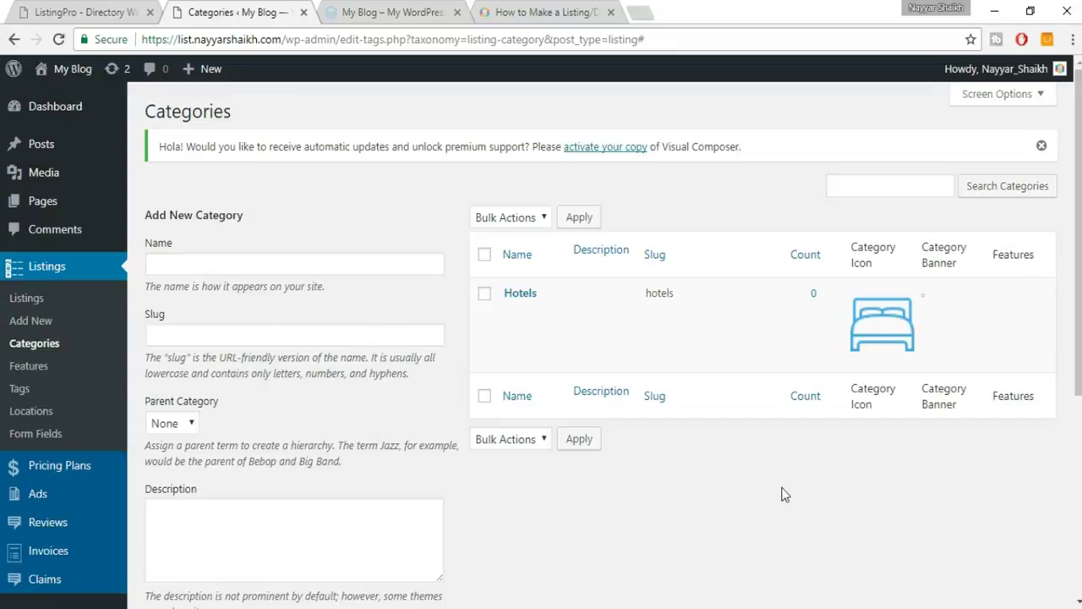
scroll(626, 440, "down", 1)
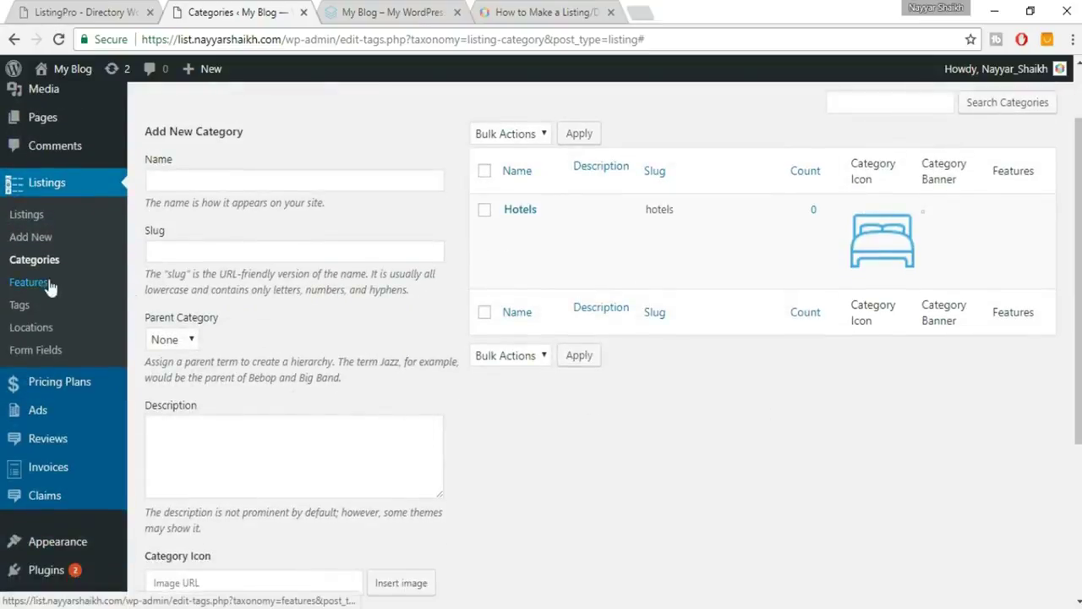
On the listing Features page, enter Car Parking as the new feature name.
left_click(51, 284)
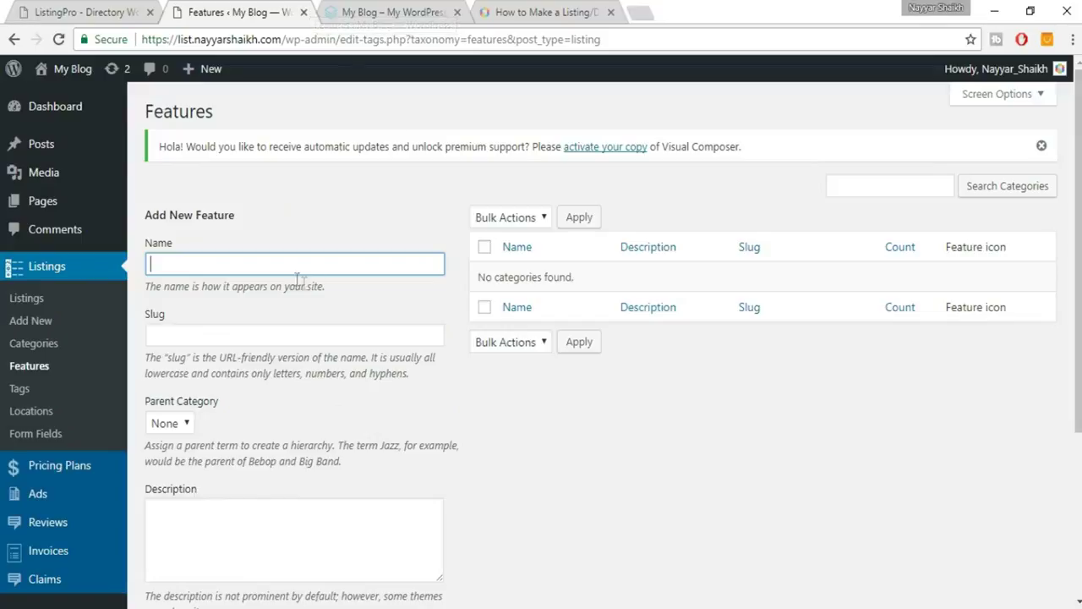
left_click(265, 264)
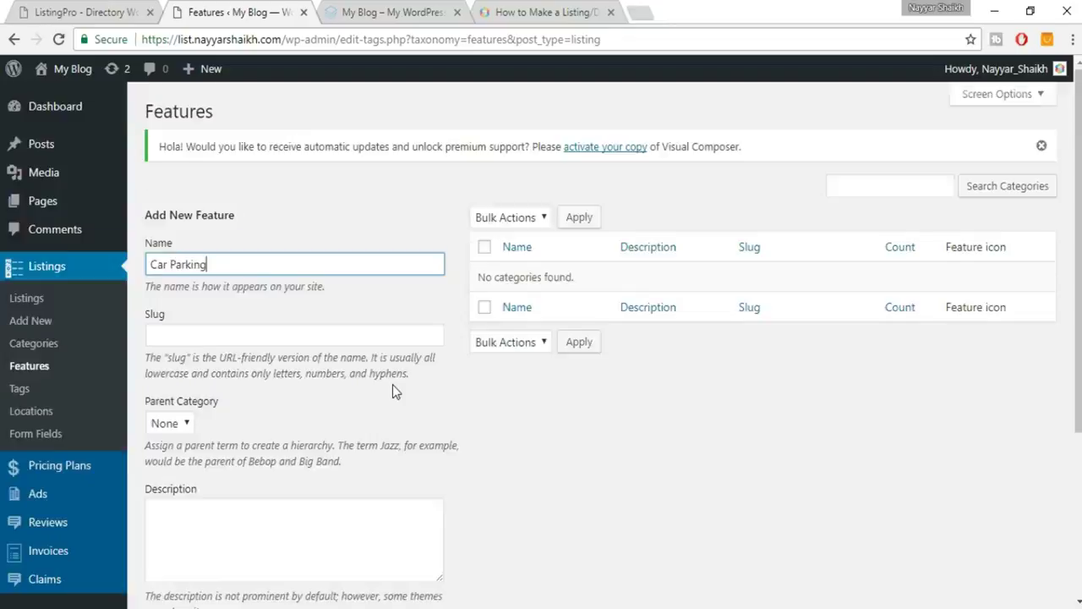
scroll(394, 389, "down", 2)
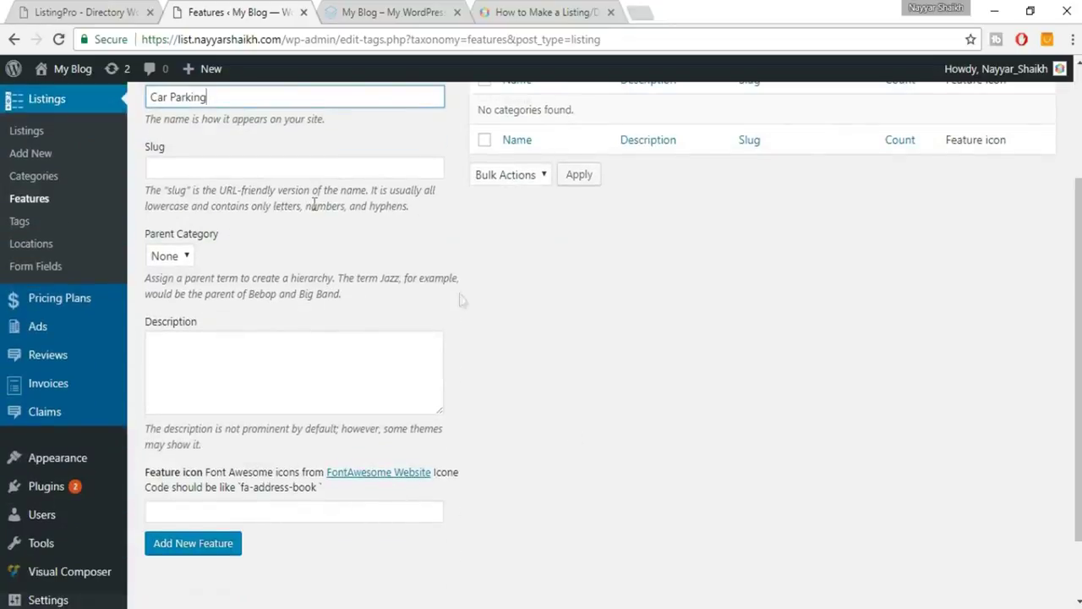
scroll(550, 367, "down", 1)
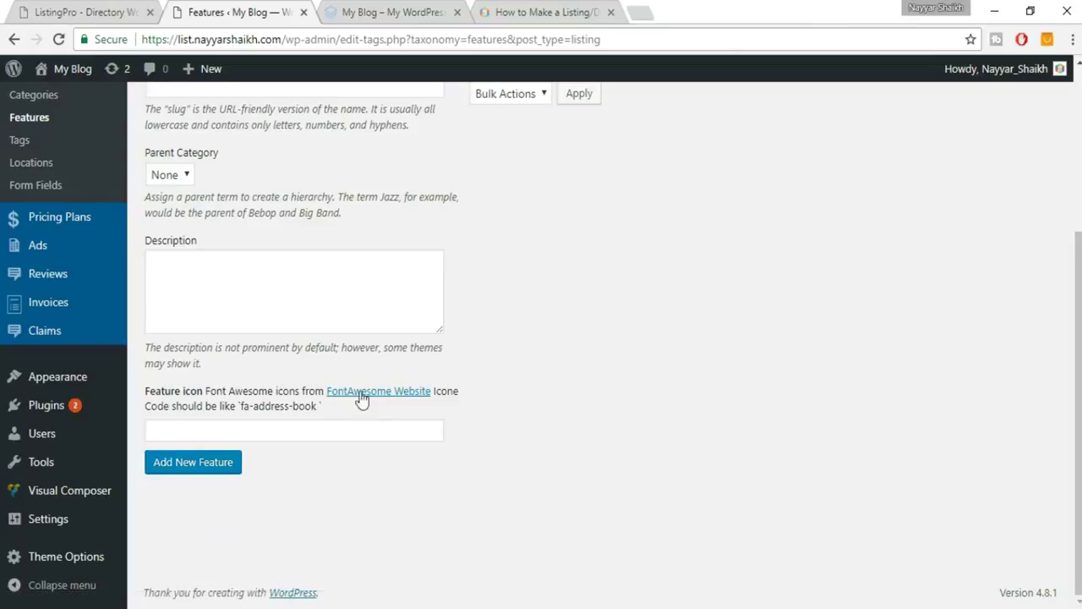
Open the FontAwesome Website link in a new tab.
right_click(387, 401)
left_click(439, 407)
left_click(433, 17)
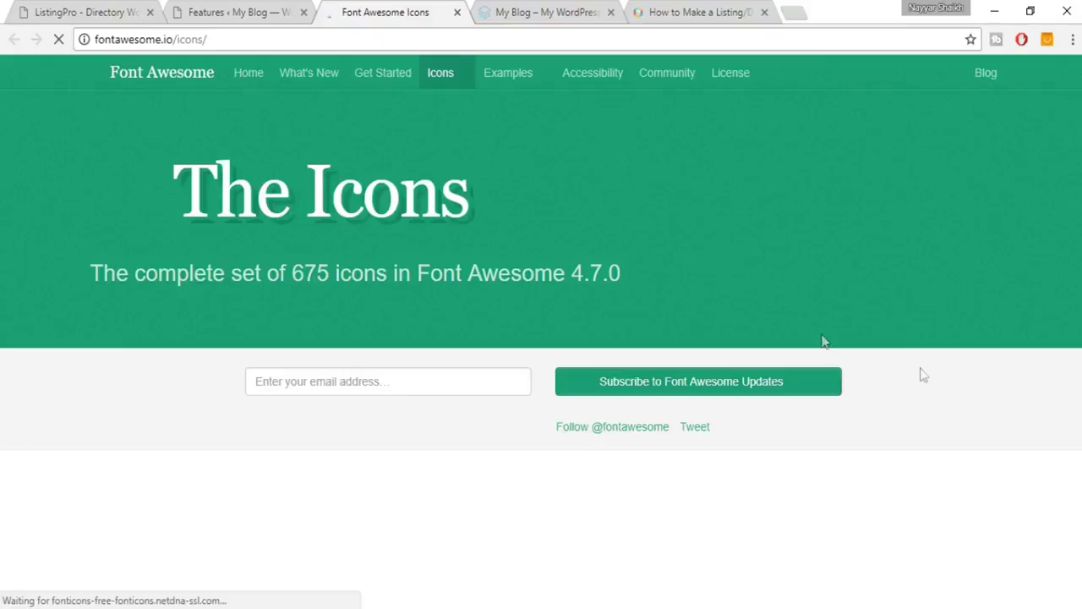
Check both tabs and dismiss the Font Awesome 5 pre-order announcement.
left_click(237, 15)
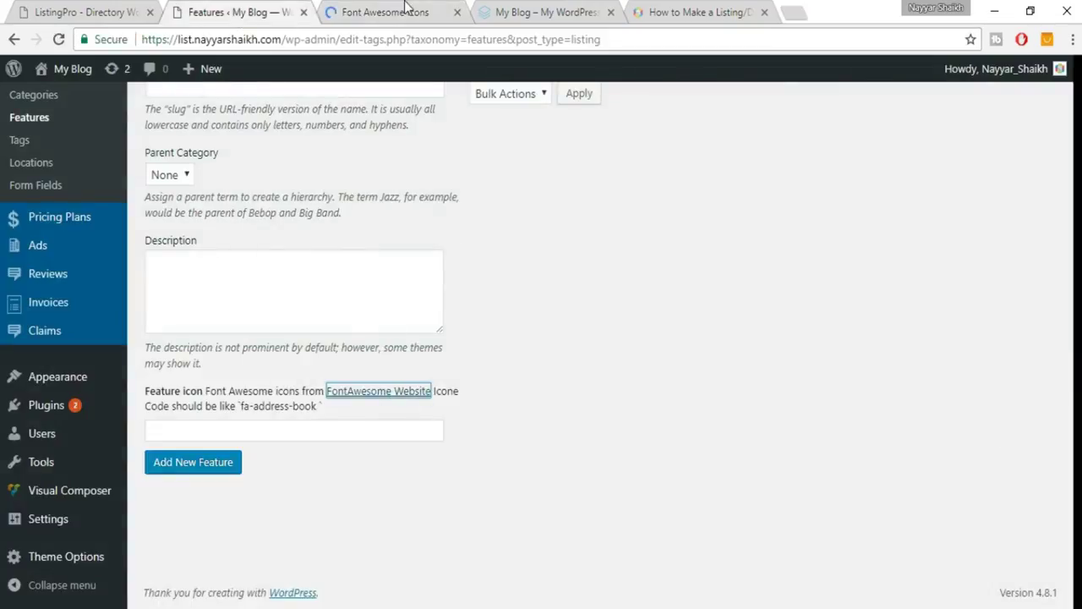
left_click(402, 10)
scroll(847, 389, "down", 6)
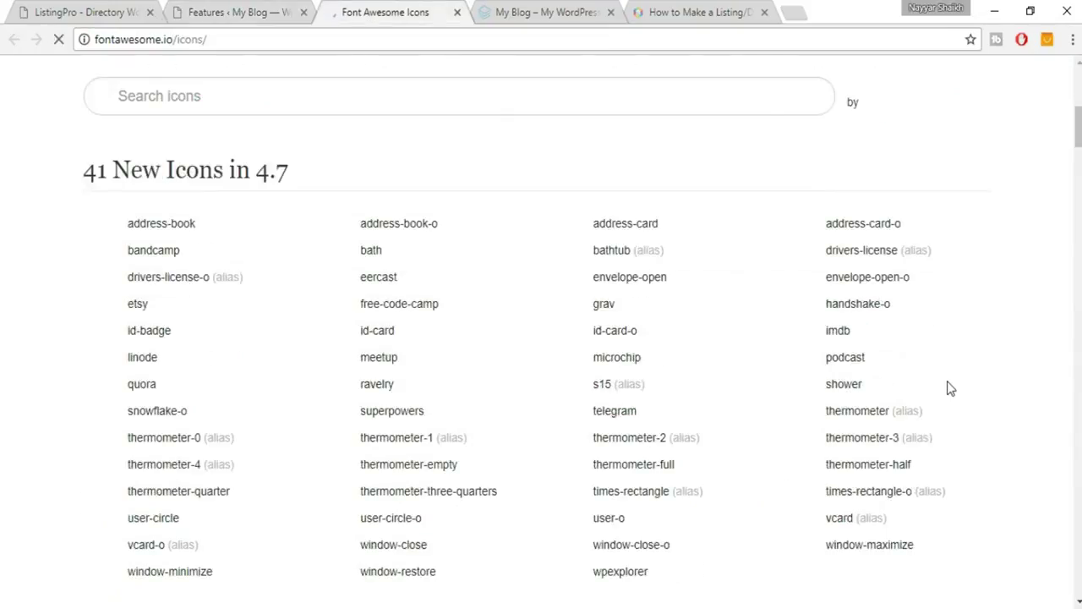
left_click(237, 12)
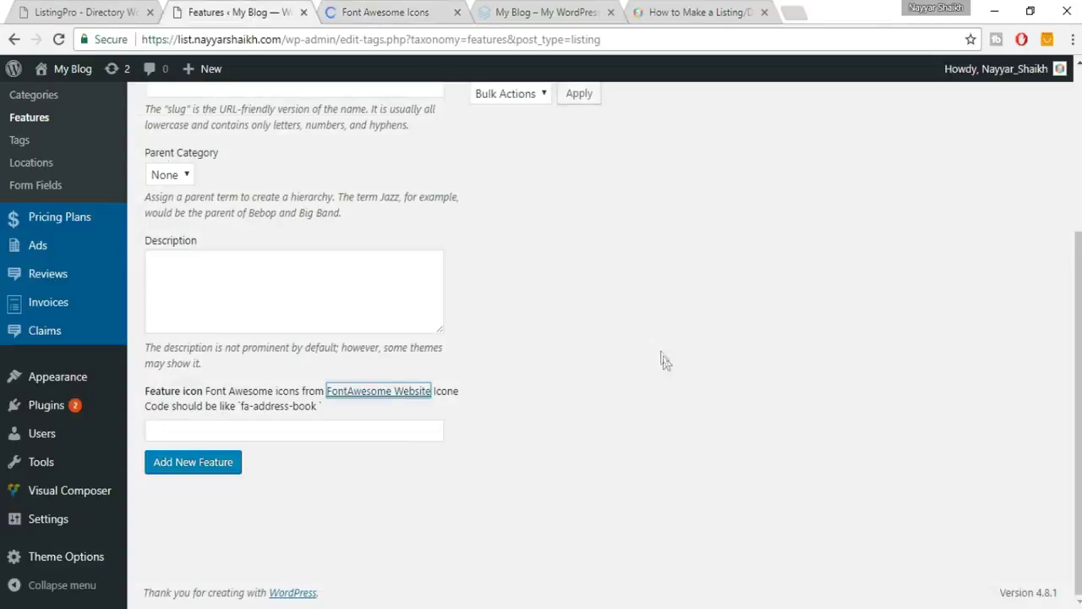
scroll(663, 363, "up", 3)
left_click(398, 12)
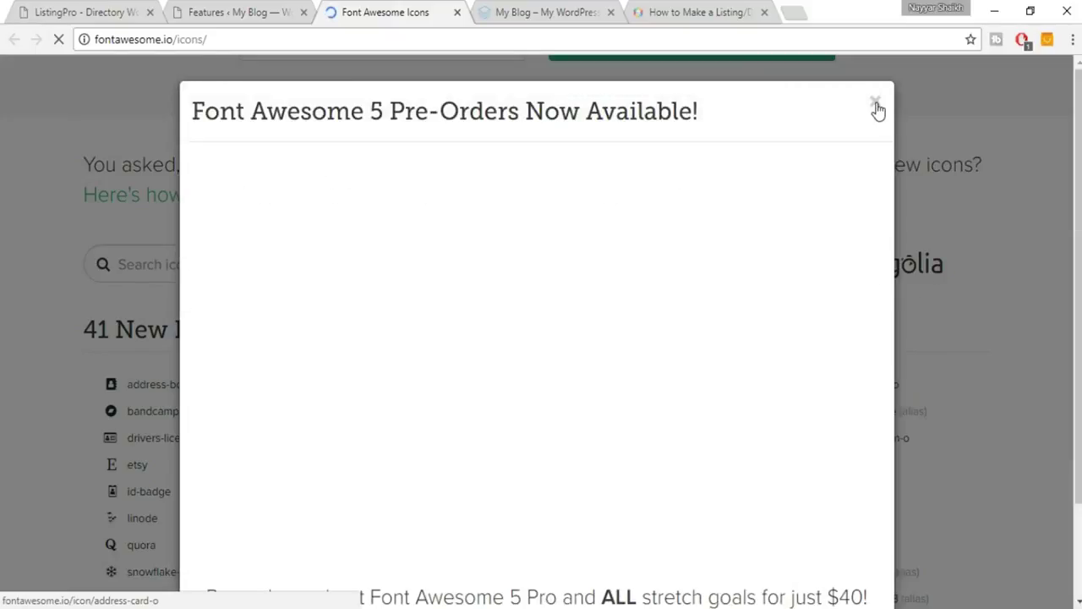
left_click(876, 105)
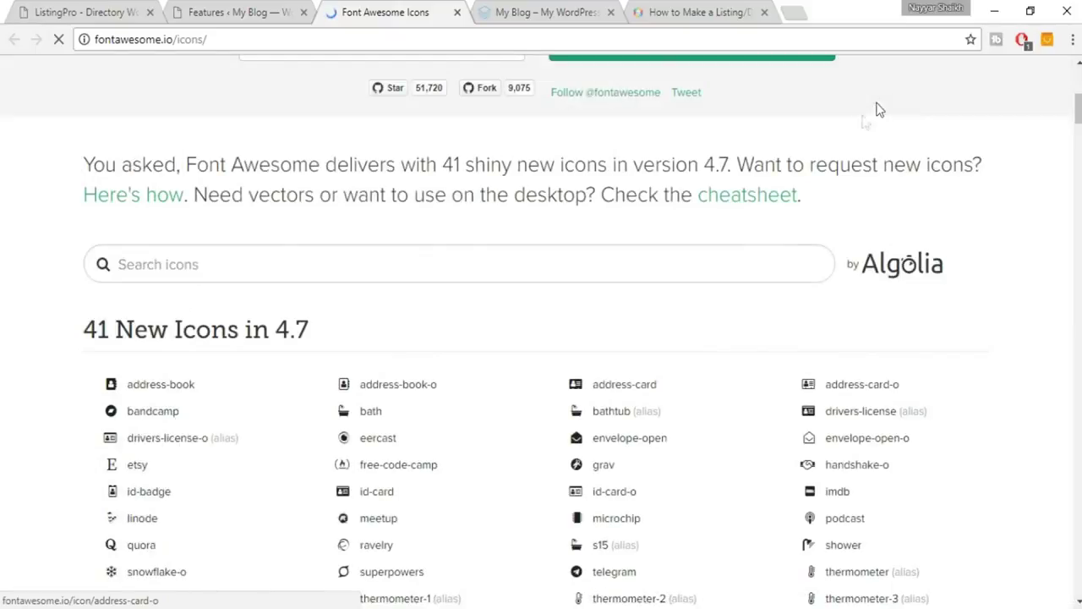
Search Font Awesome for 'car' and open the car icon's details page.
left_click(505, 266)
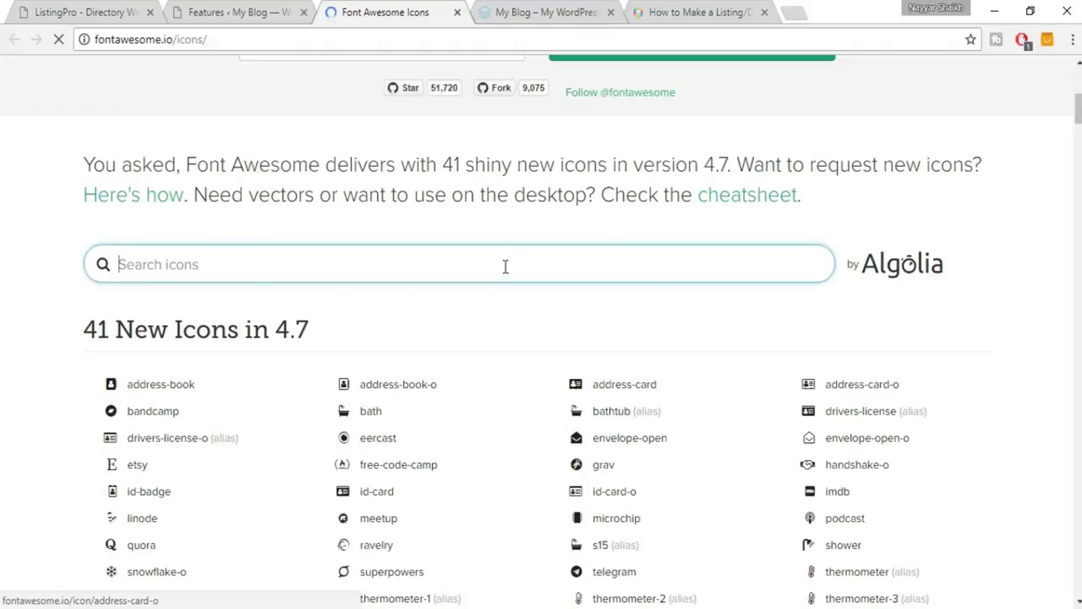
type("car")
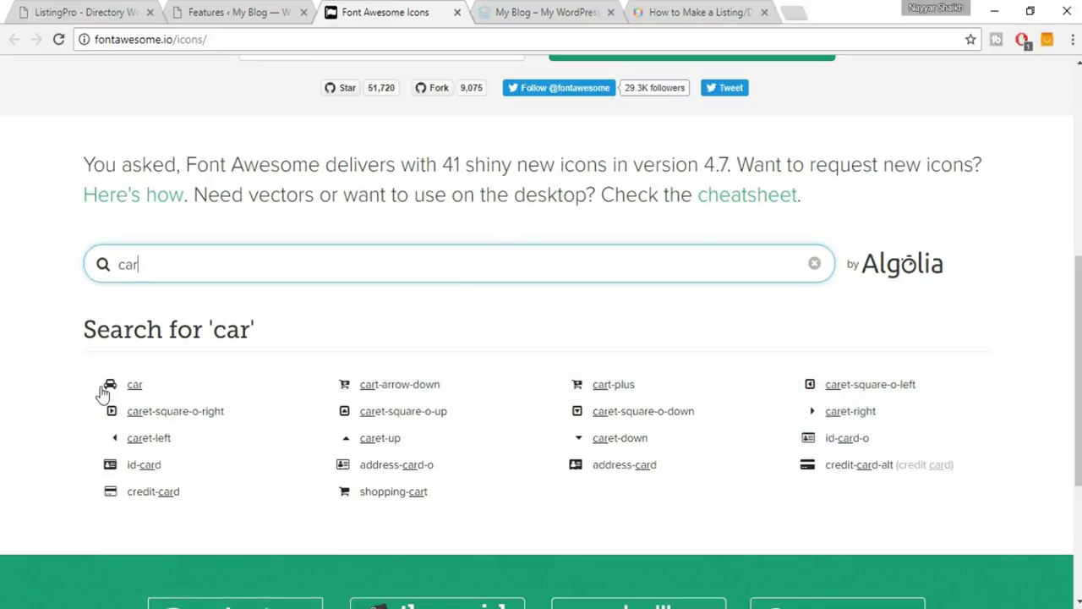
left_click(153, 388)
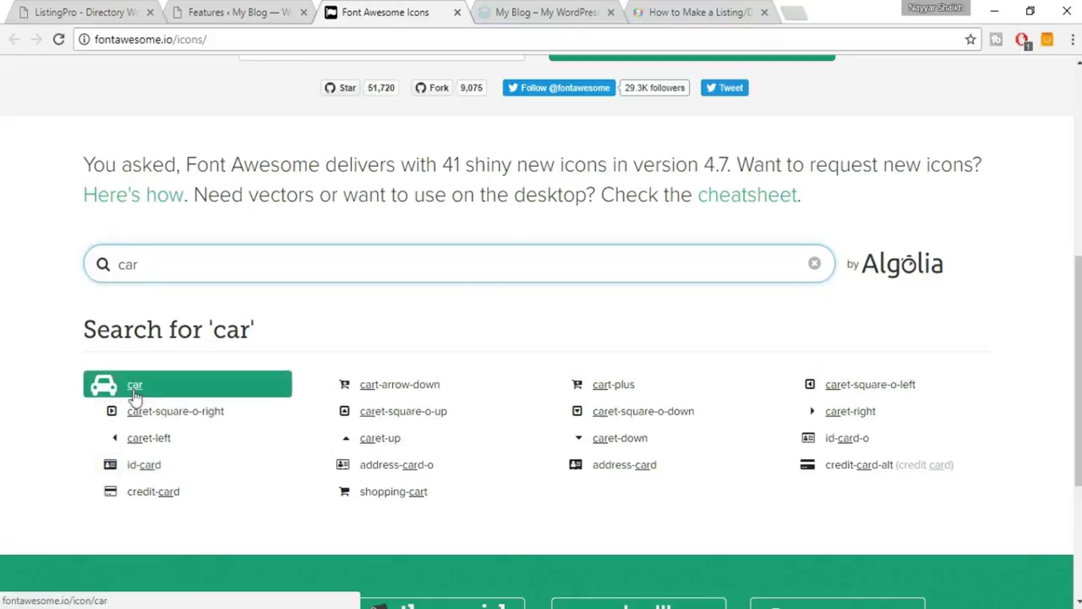
left_click(203, 10)
left_click(385, 12)
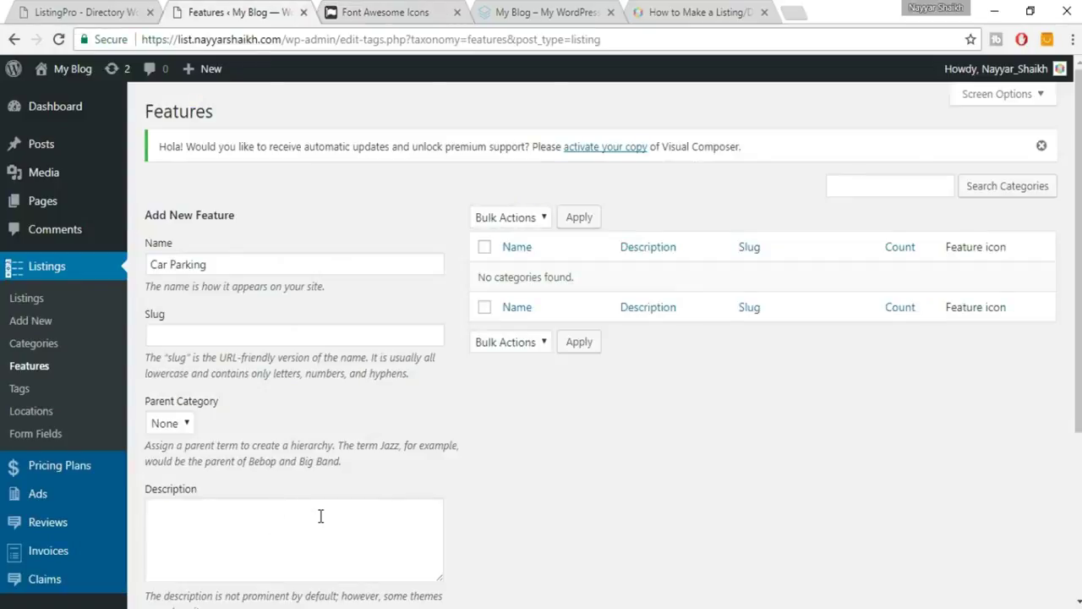
Set the feature icon to fa-car and add the Car Parking feature.
left_click(320, 516)
scroll(648, 442, "down", 3)
left_click(352, 433)
type("f")
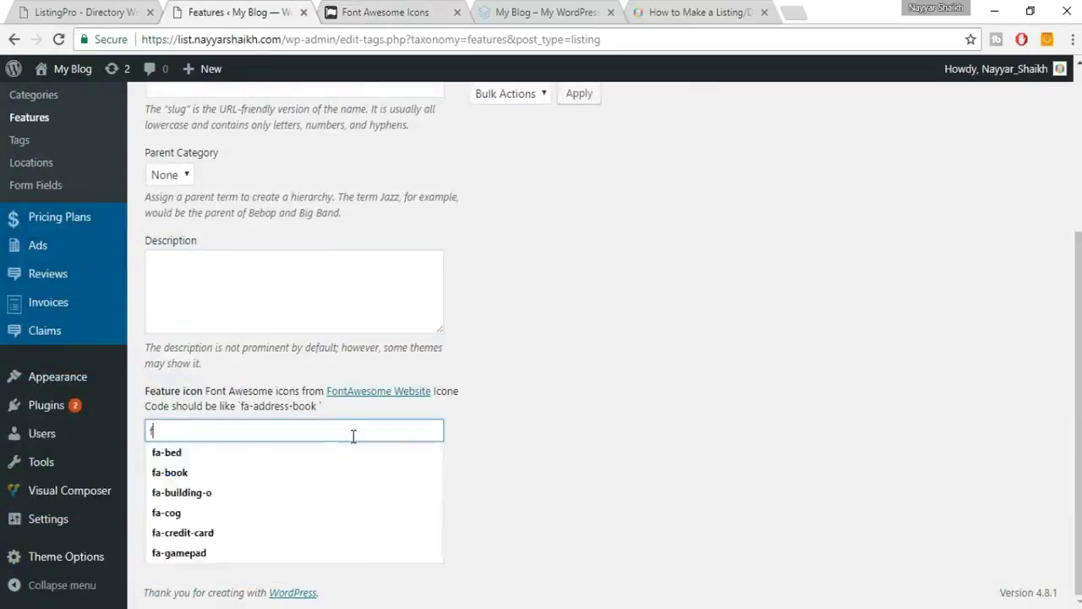
type("a-ca")
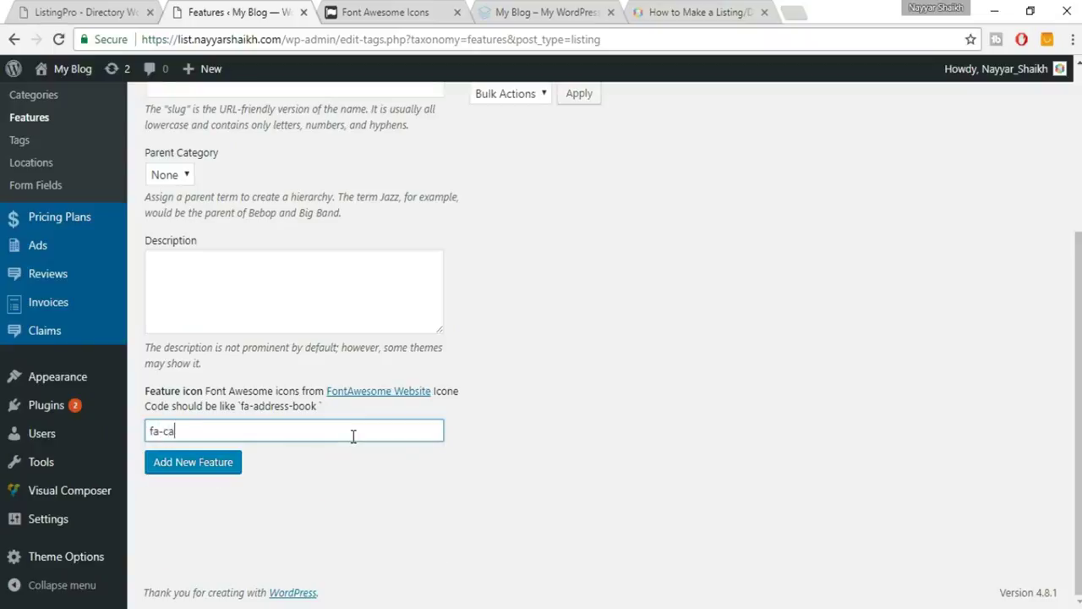
type("r")
left_click(232, 470)
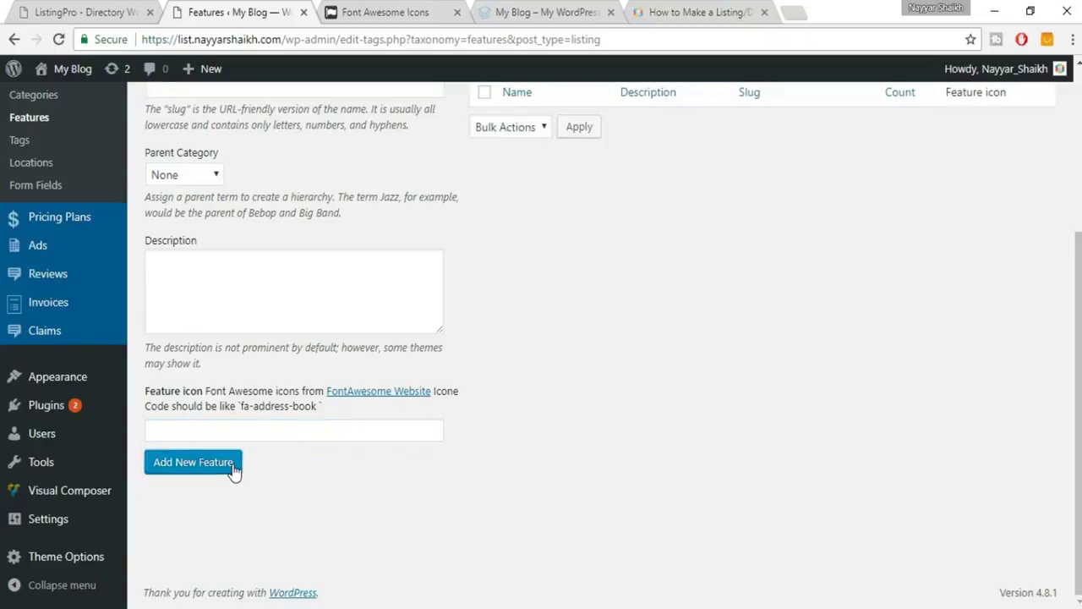
scroll(852, 379, "up", 3)
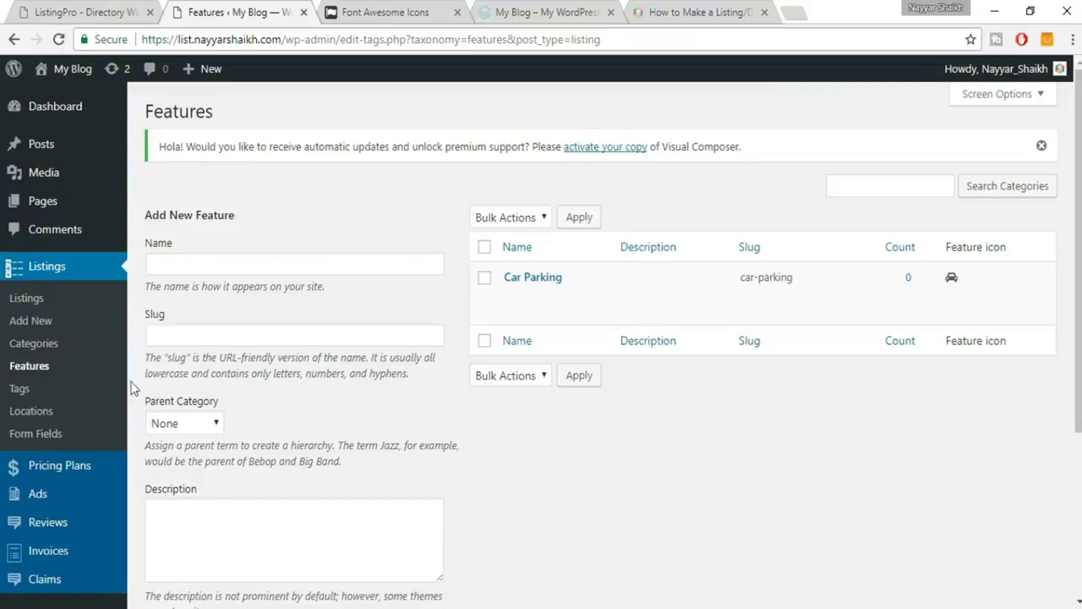
left_click(58, 344)
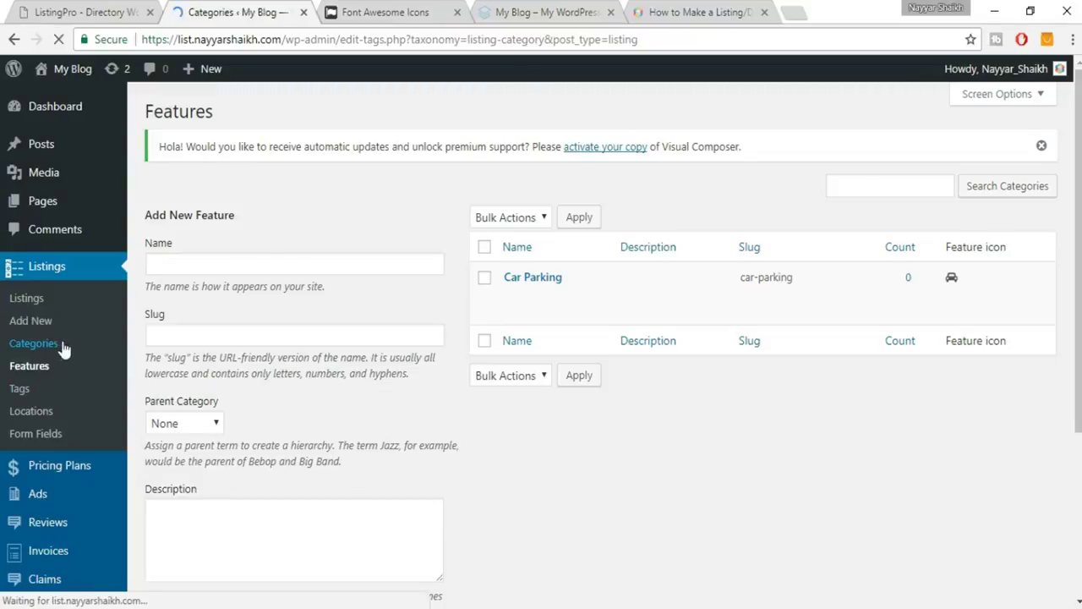
Edit the Hotels category to include the Car Parking feature and update it.
mouse_move(518, 298)
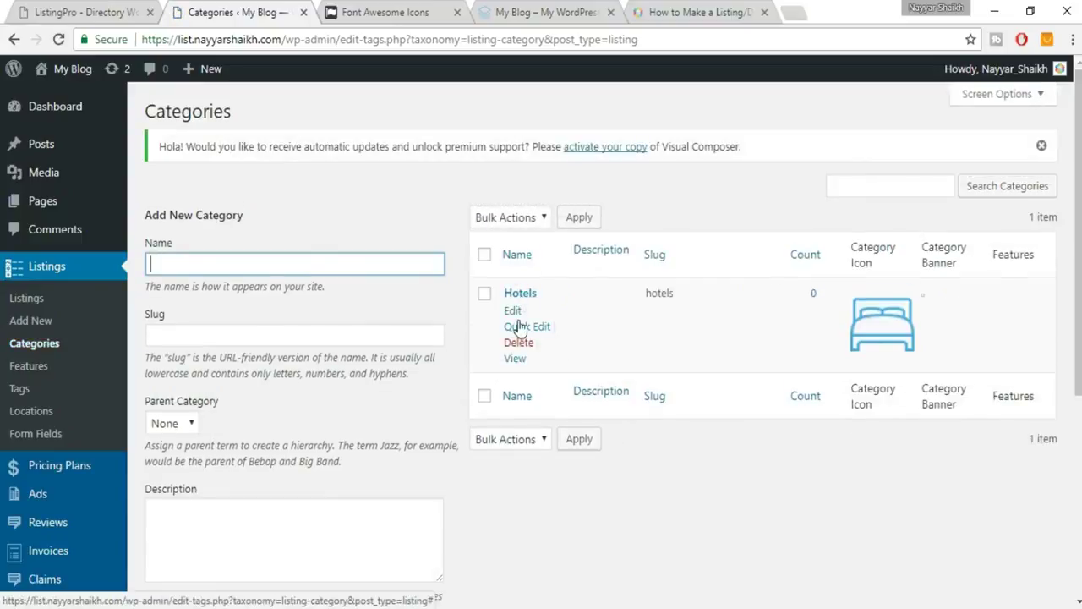
left_click(516, 315)
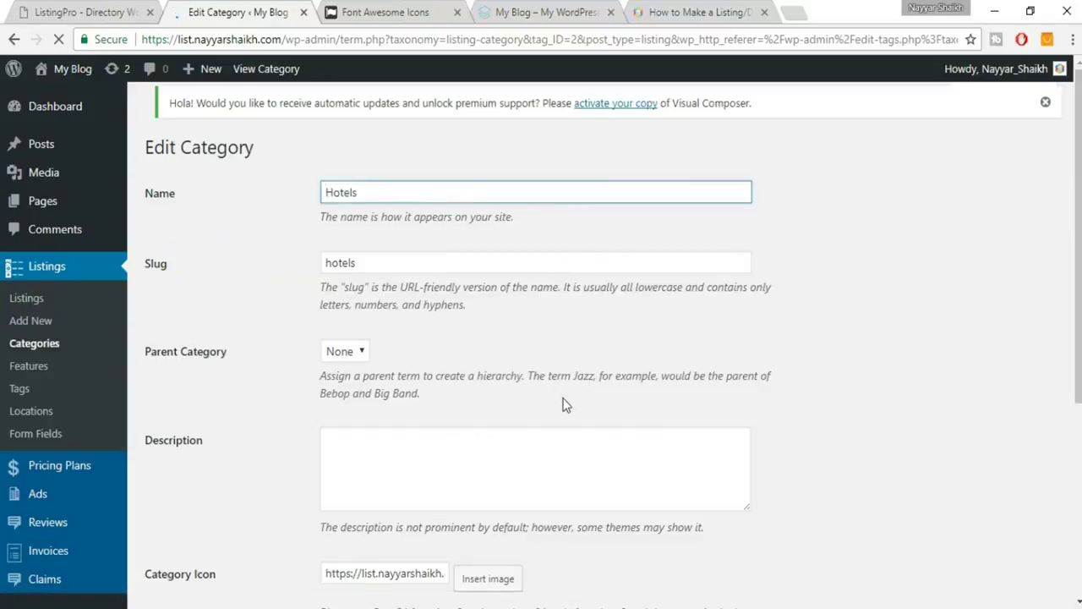
scroll(564, 405, "down", 2)
scroll(565, 406, "down", 2)
left_click(452, 451)
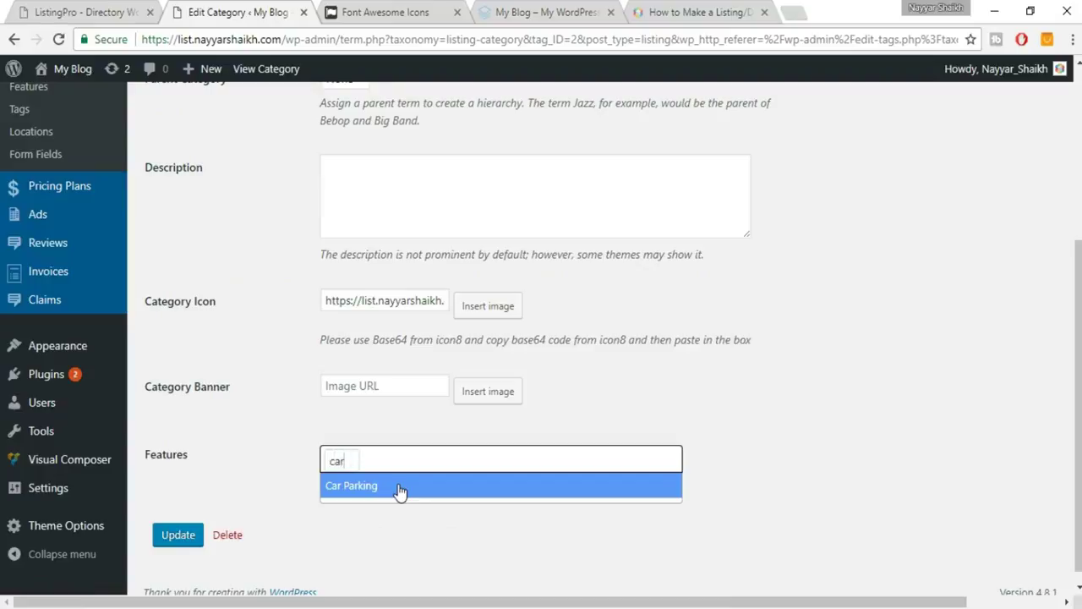
left_click(400, 487)
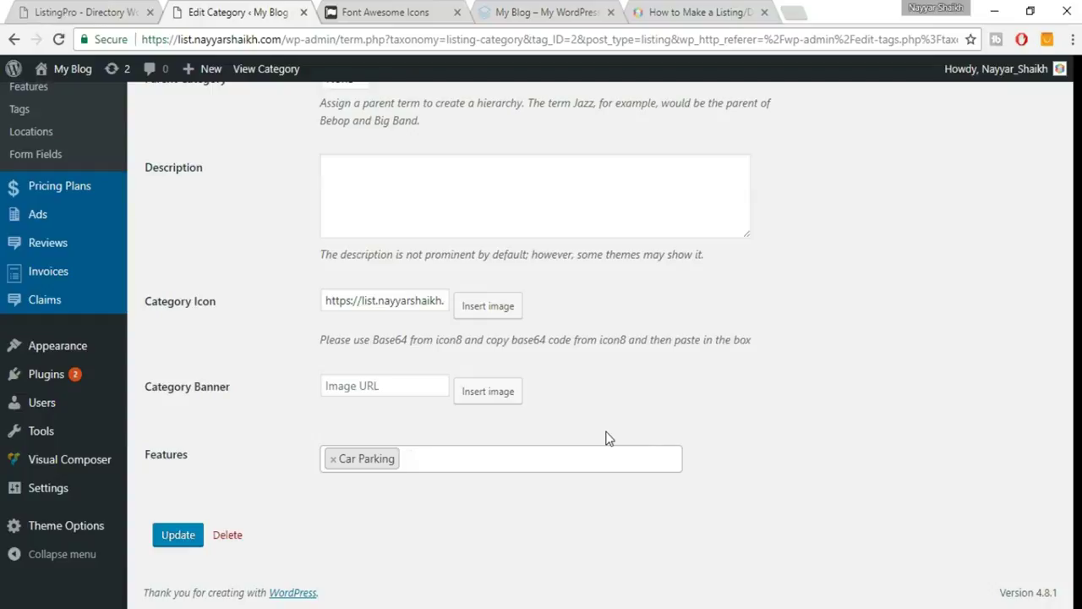
scroll(897, 412, "up", 3)
scroll(898, 412, "down", 3)
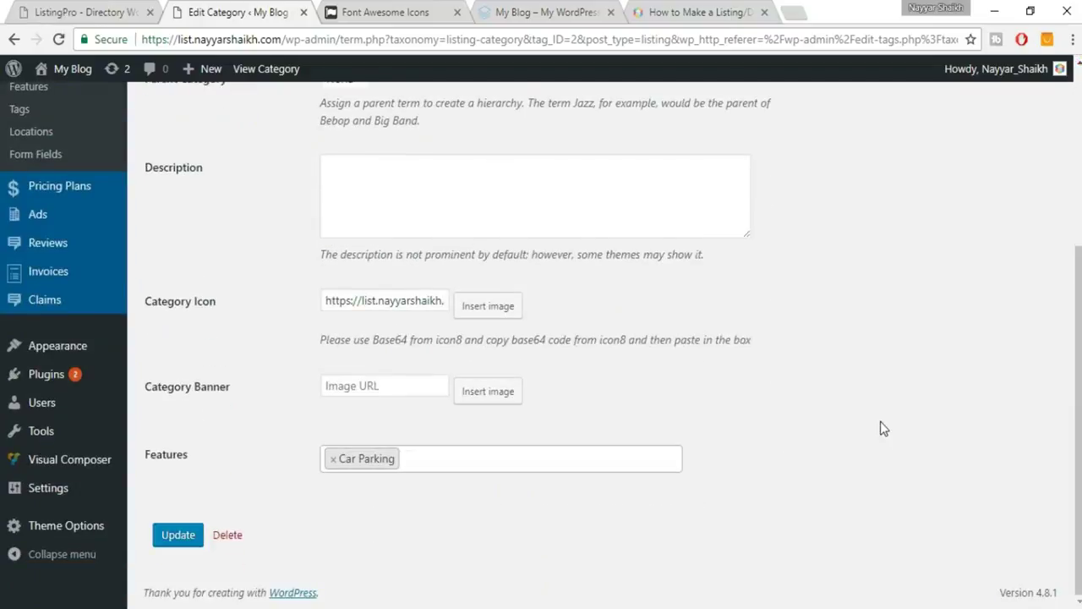
left_click(177, 536)
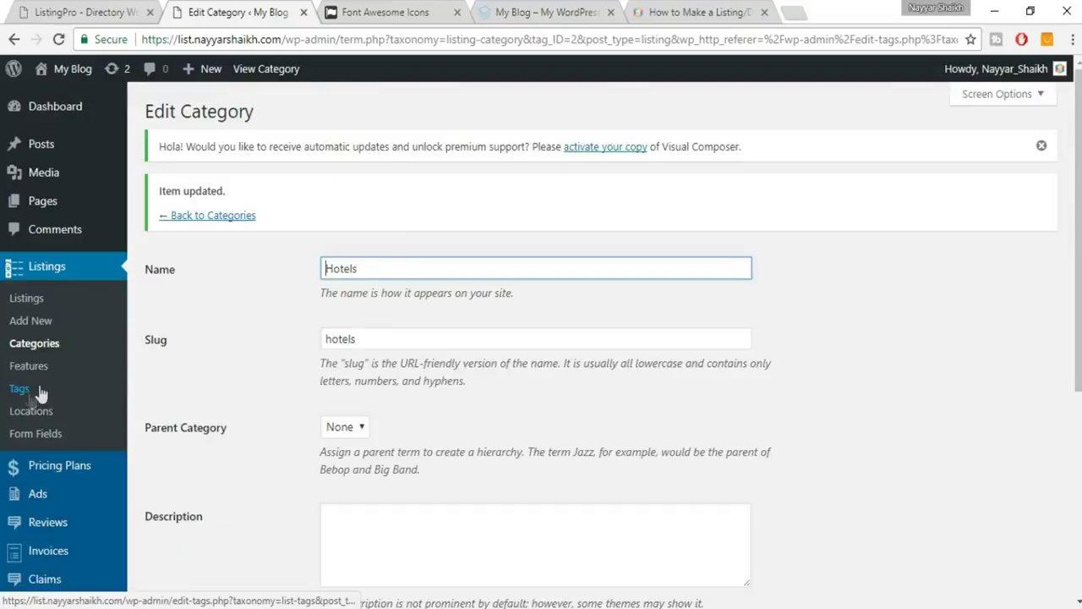
Create a listing tag named Hotel with slug hotel.
left_click(19, 392)
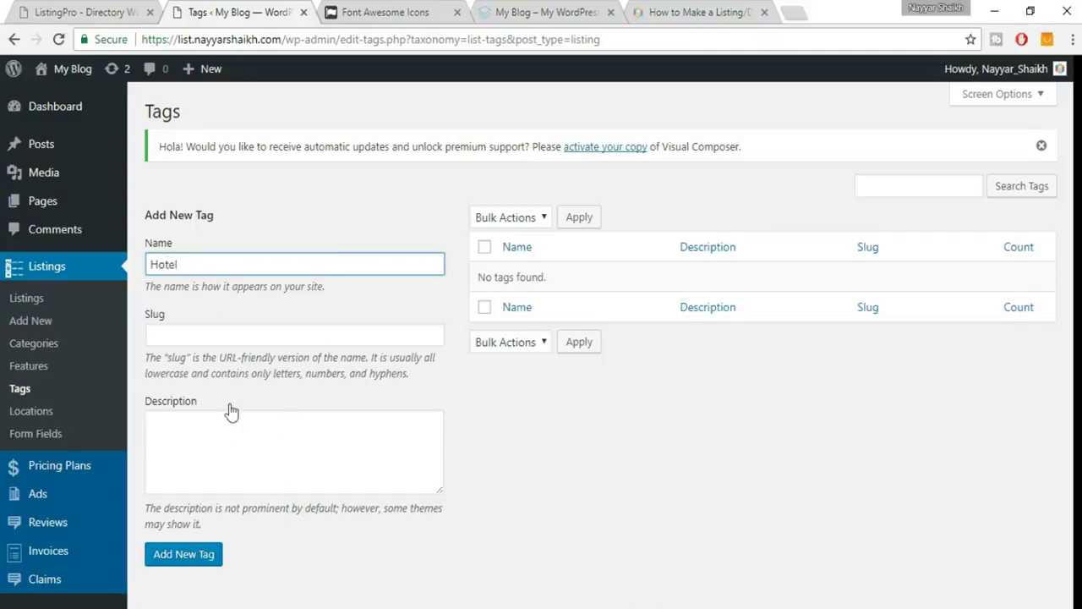
left_click(194, 562)
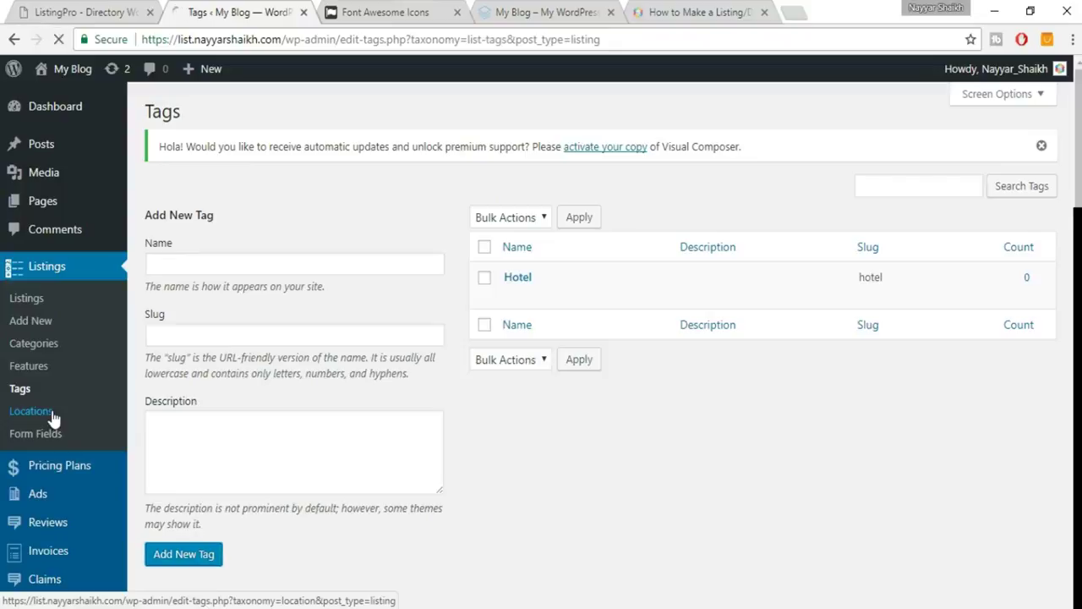
left_click(30, 411)
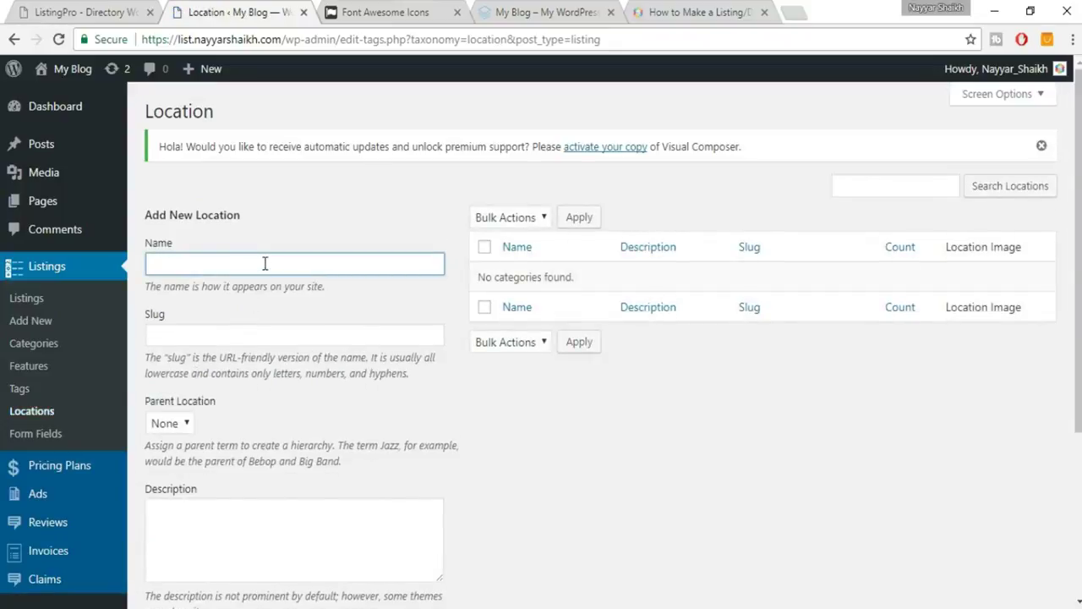
Name the new location Mumbai, compare with the demo's city tiles, and begin choosing its image.
type("Mumbai")
scroll(706, 512, "down", 2)
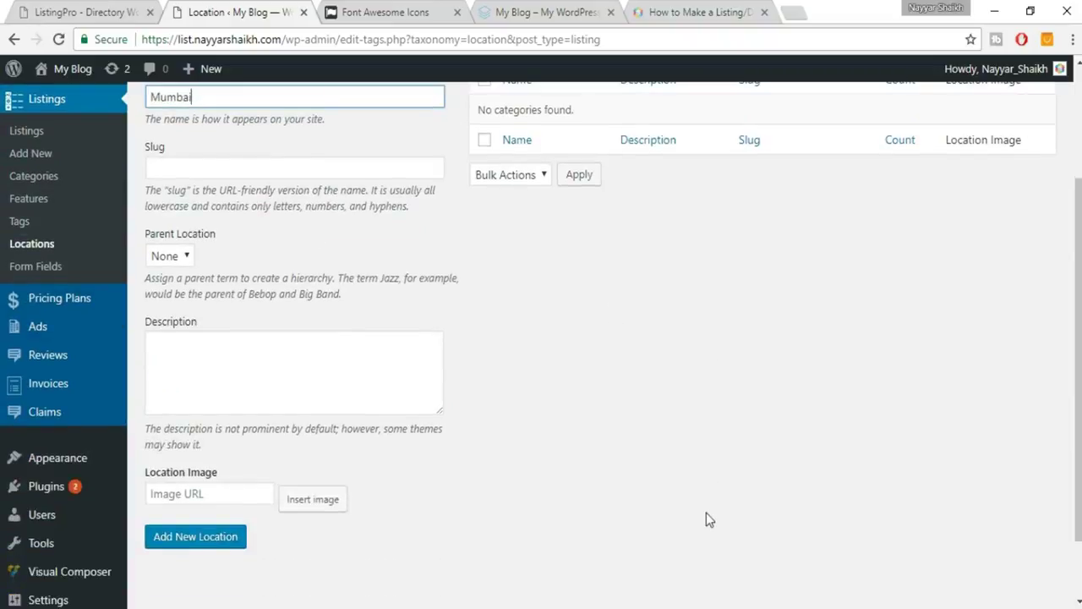
scroll(567, 435, "up", 1)
scroll(574, 445, "down", 1)
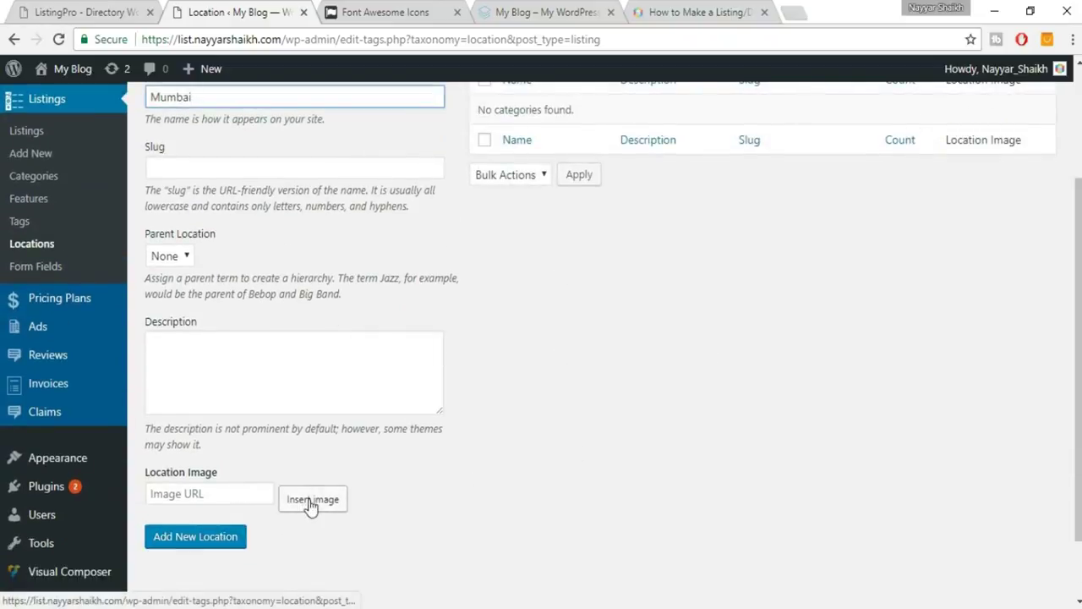
left_click(84, 12)
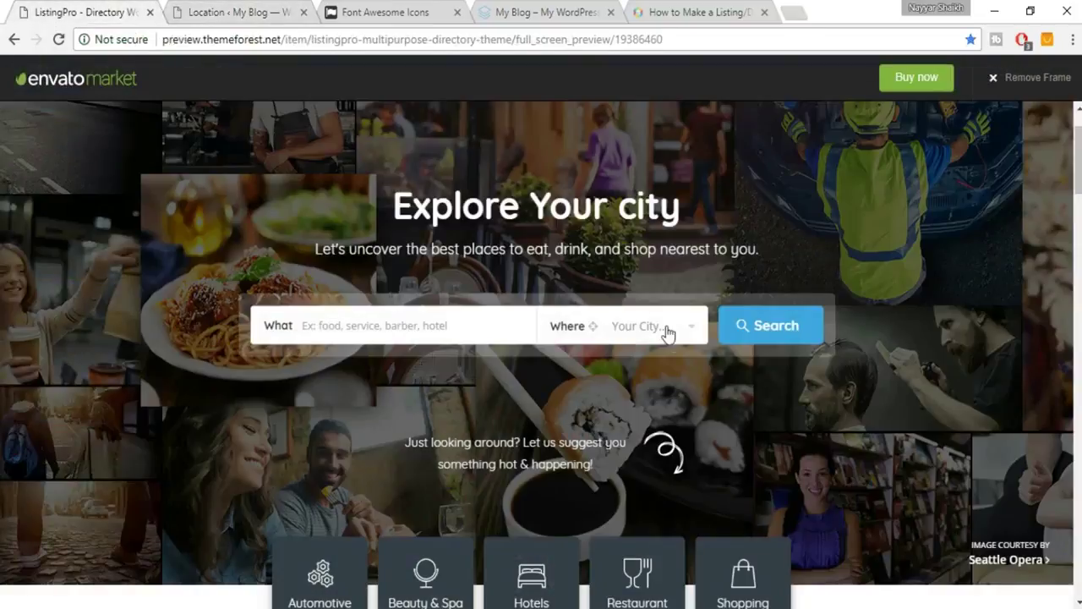
scroll(668, 332, "down", 10)
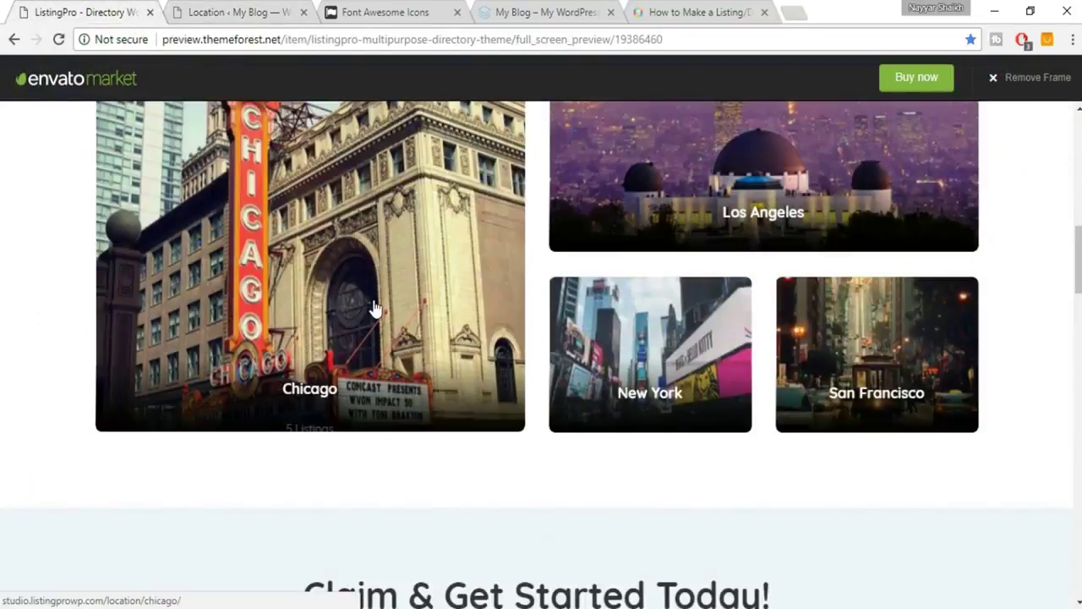
scroll(508, 288, "up", 1)
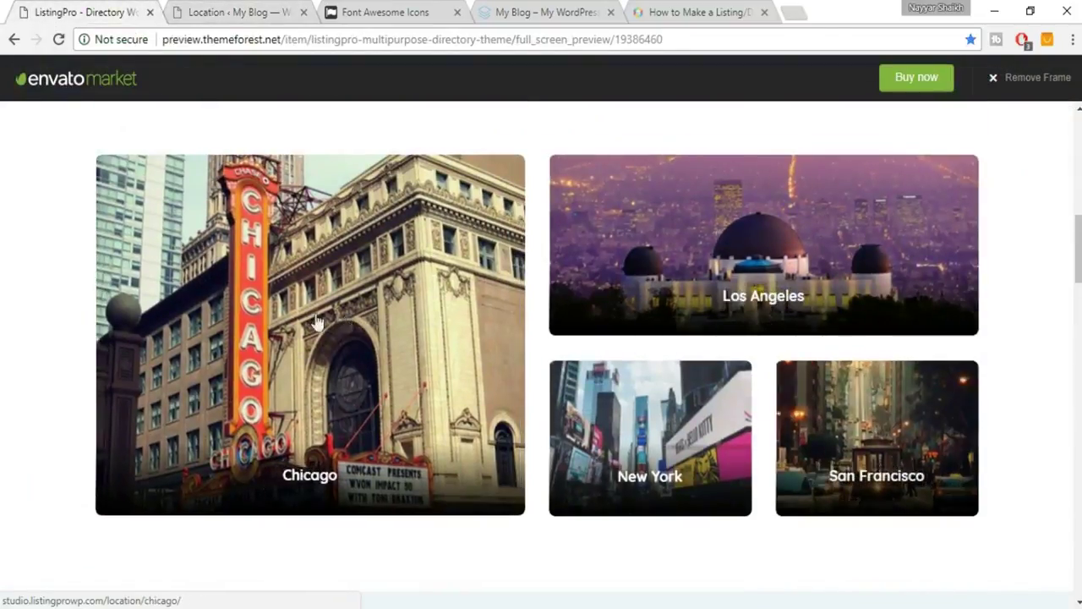
left_click(224, 12)
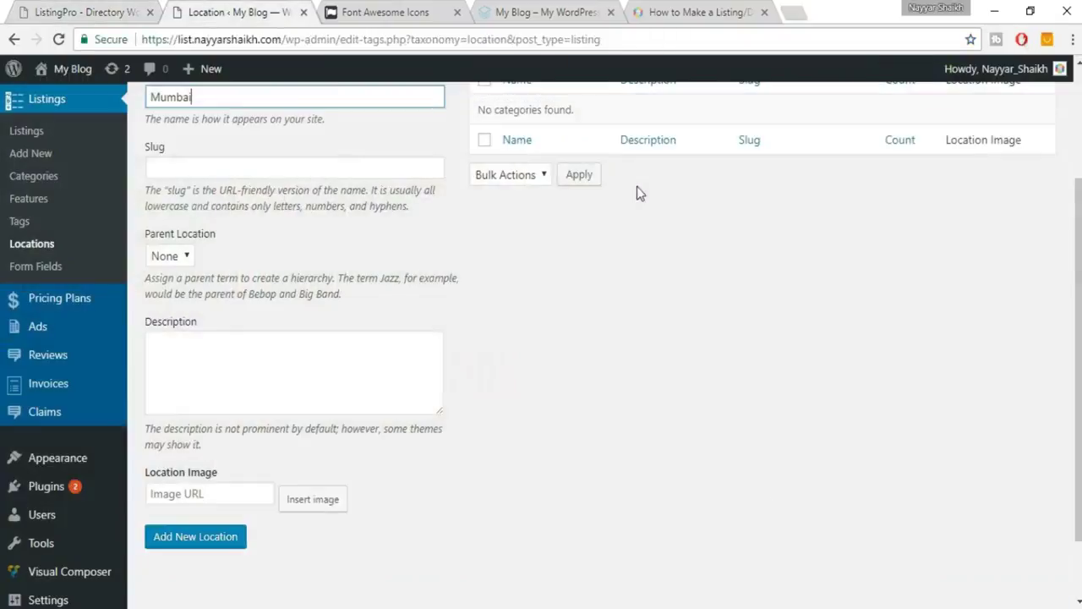
left_click(323, 511)
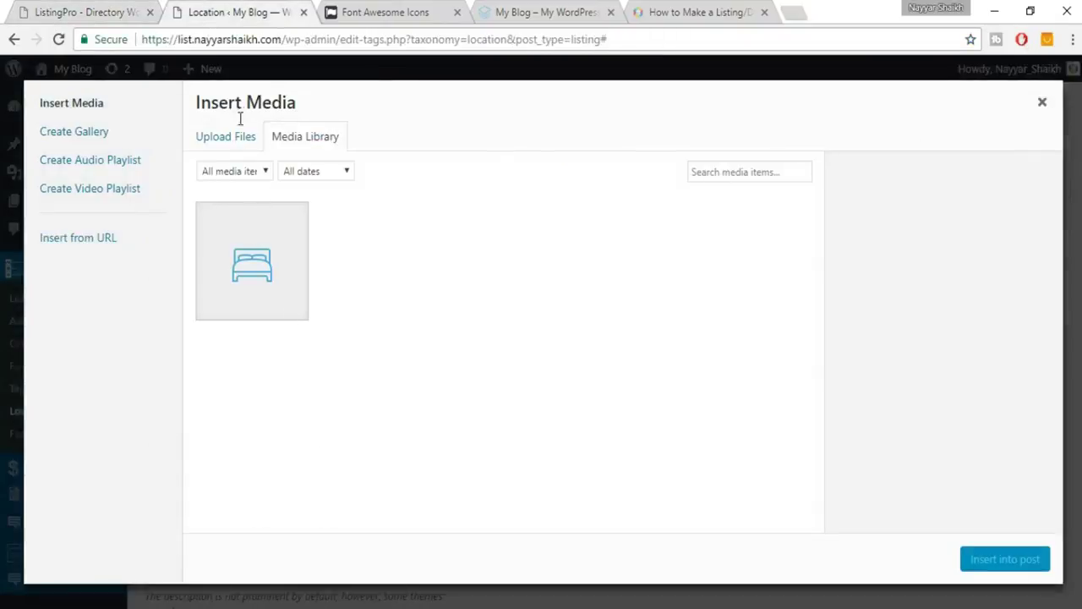
Upload Chicago.jpg from the Cities folder as the location image.
left_click(233, 136)
left_click(640, 379)
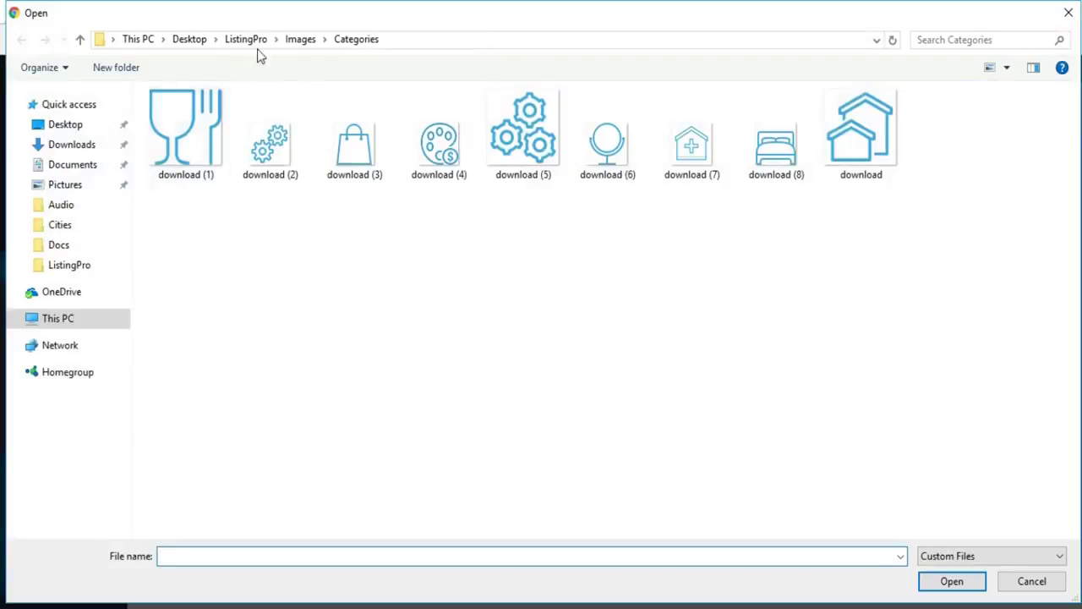
left_click(298, 40)
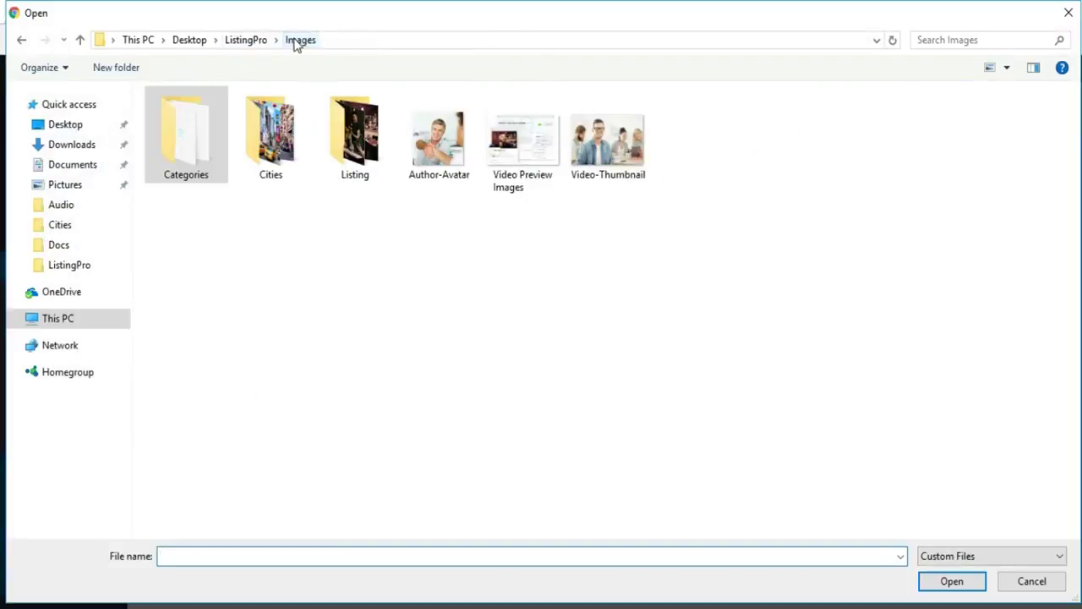
double_click(274, 176)
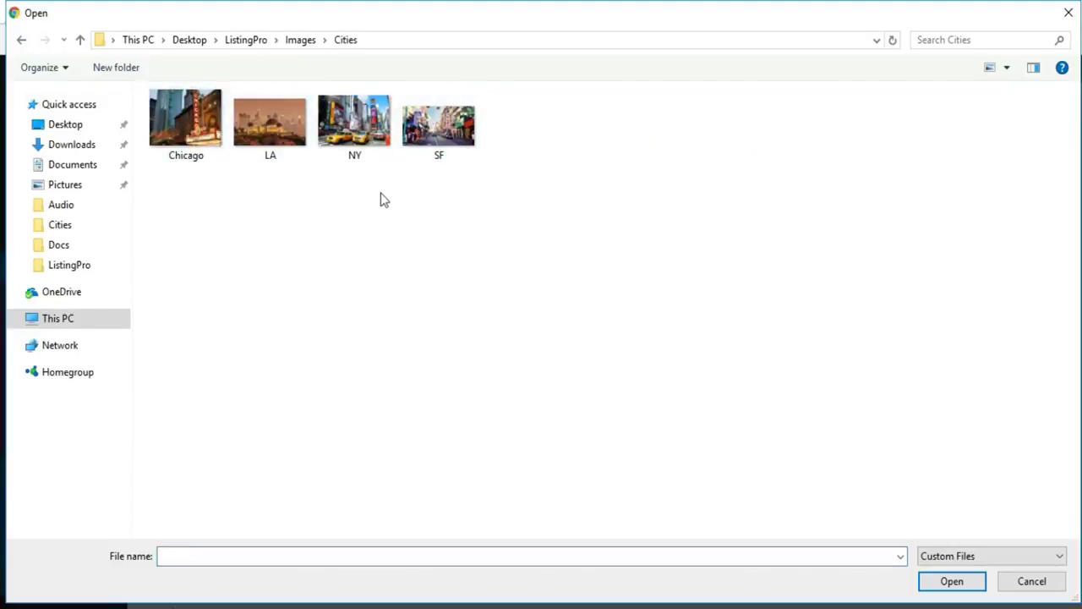
left_click(207, 133)
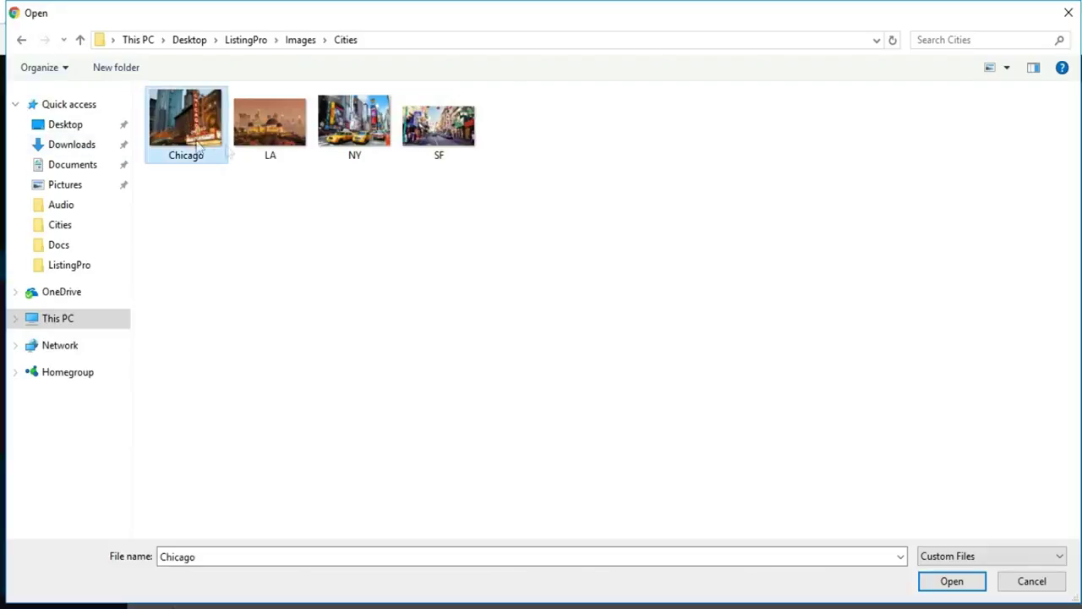
left_click(950, 583)
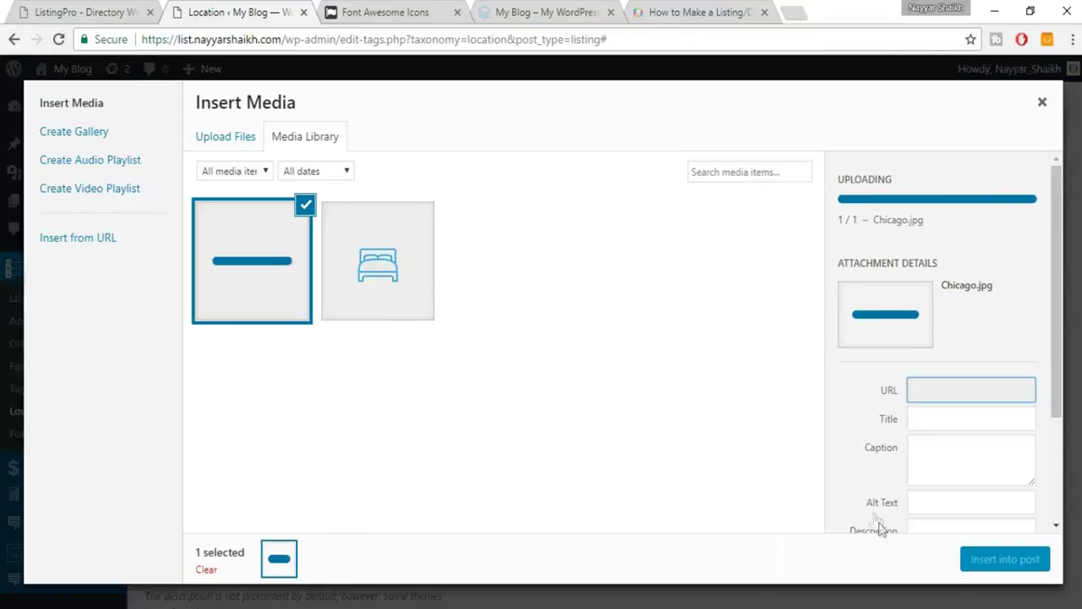
Replace the location name Mumbai with Chicago.
scroll(982, 575, "up", 3)
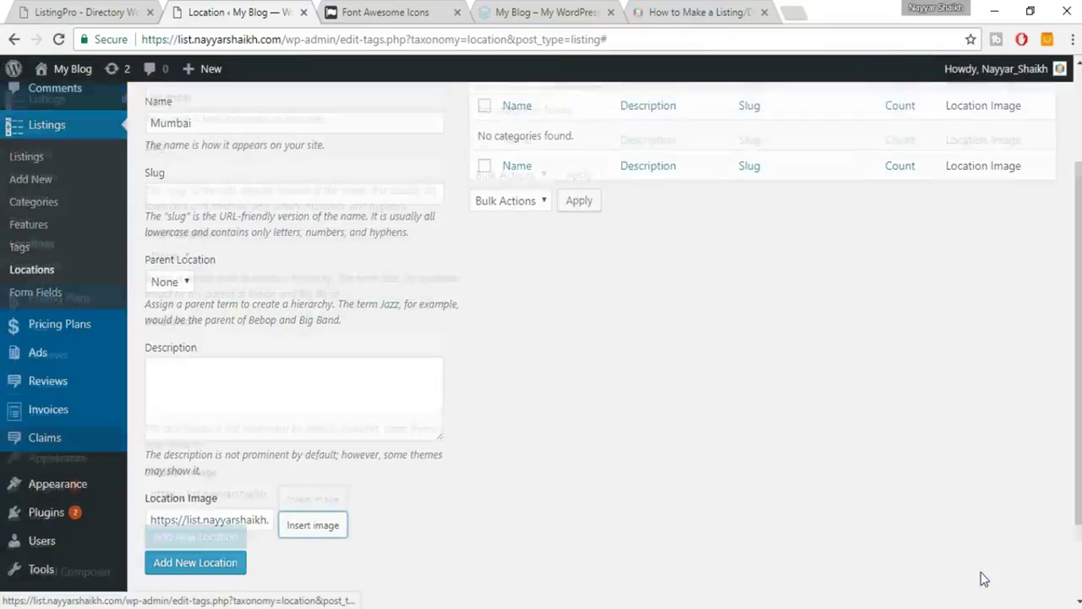
double_click(291, 265)
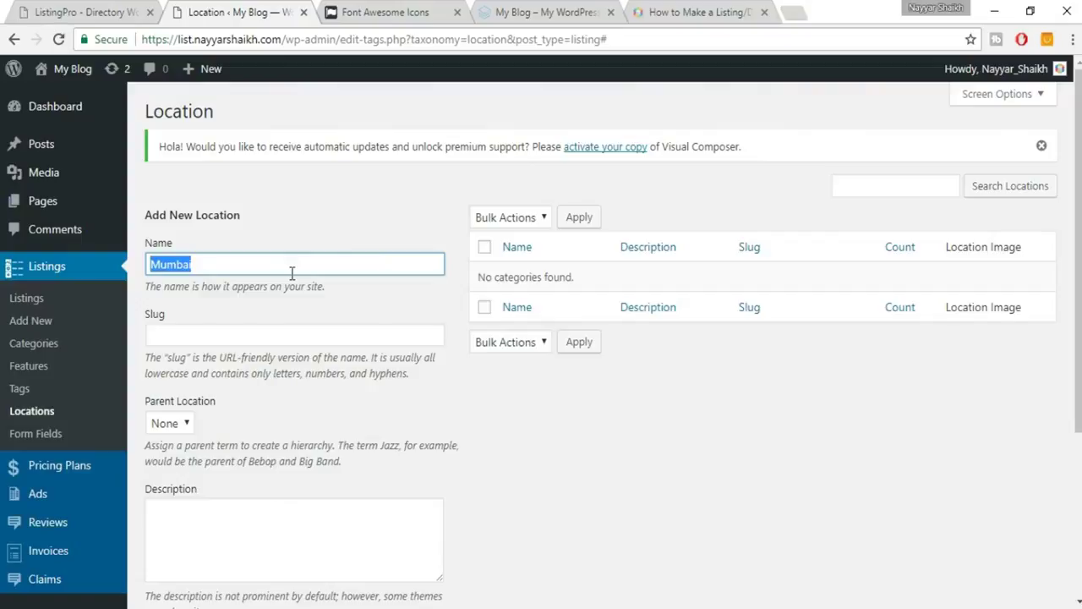
type("Chicago")
scroll(394, 314, "down", 3)
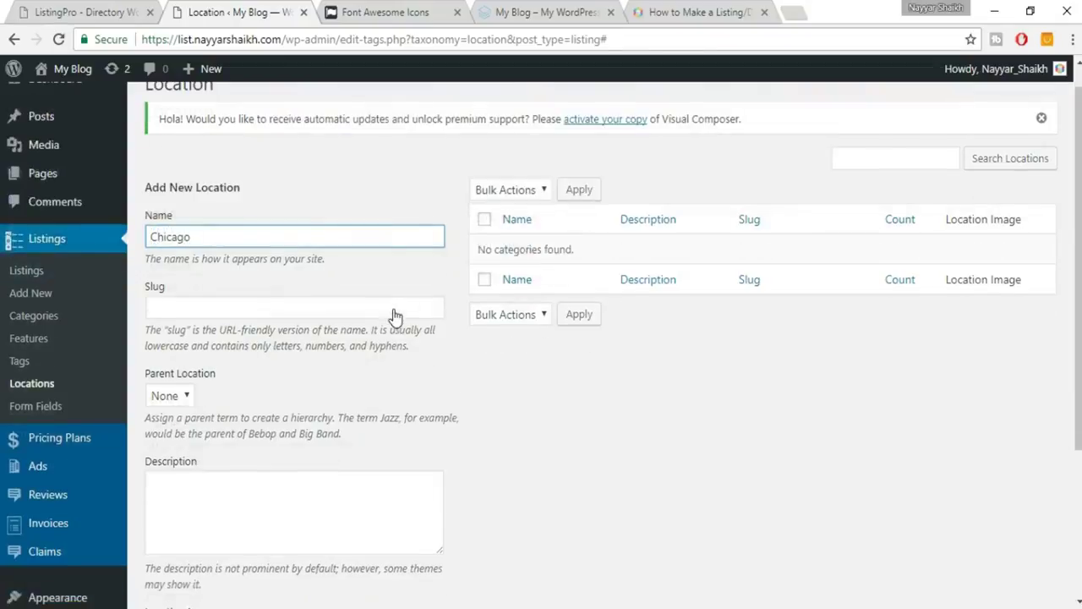
Add Chicago to the locations list and compare it with the demo.
left_click(221, 463)
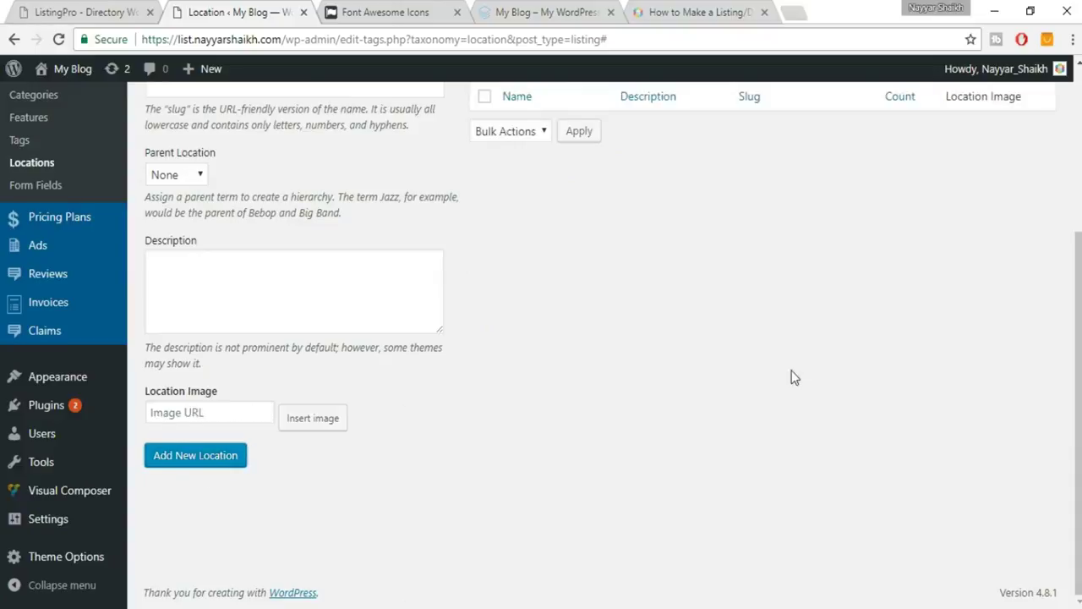
scroll(792, 370, "up", 2)
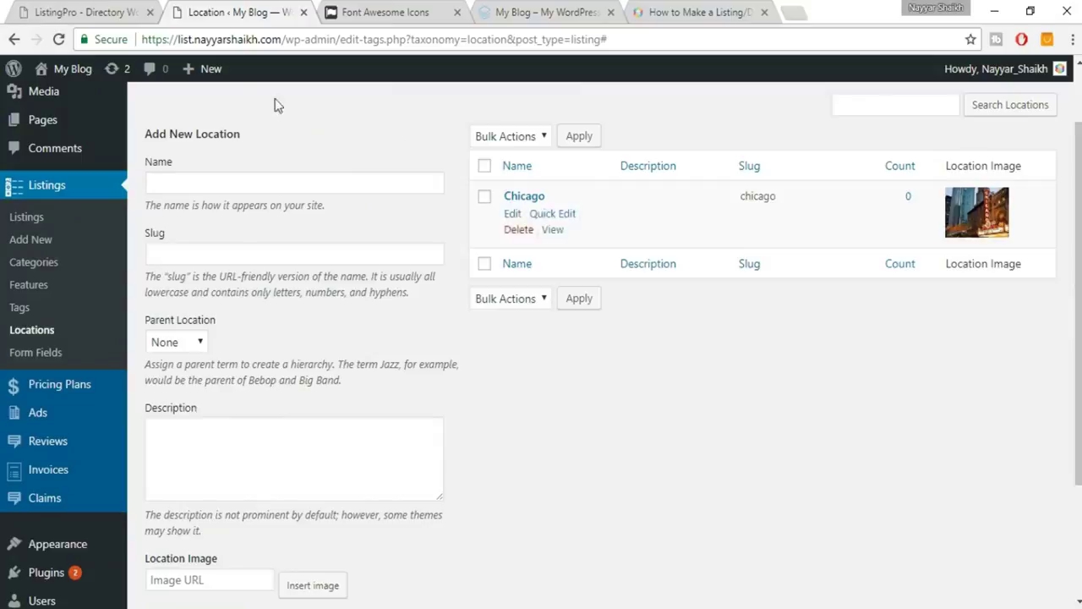
left_click(110, 12)
scroll(484, 324, "up", 4)
scroll(488, 318, "up", 4)
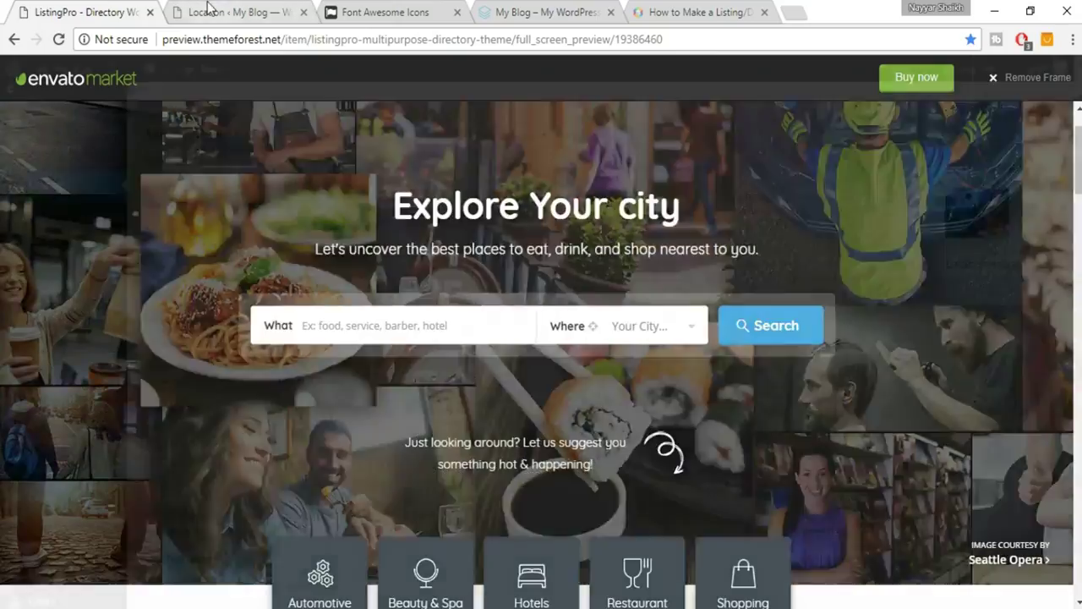
left_click(210, 10)
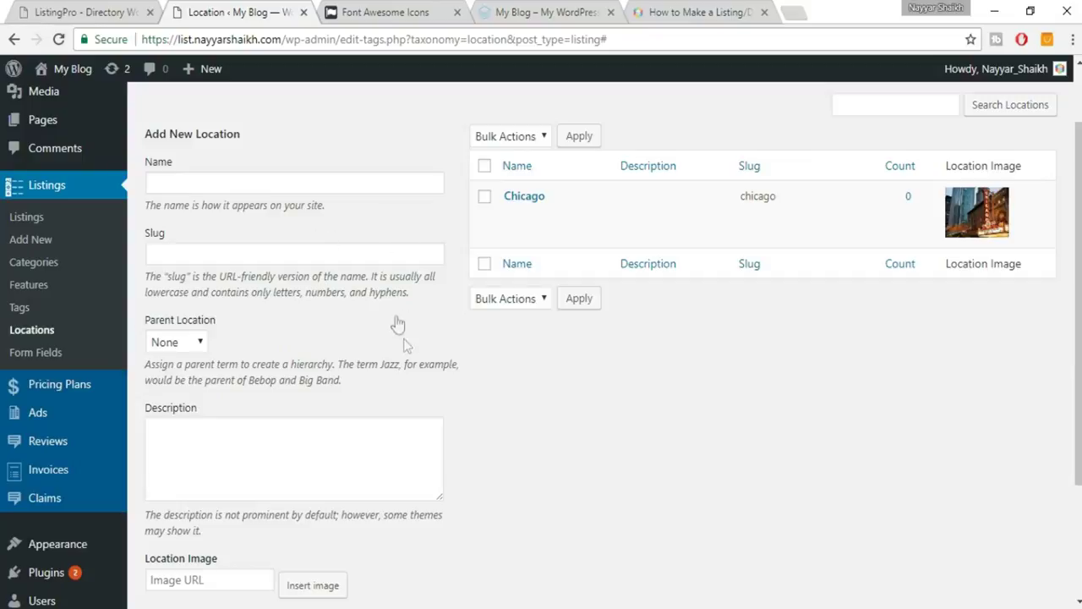
scroll(515, 473, "down", 1)
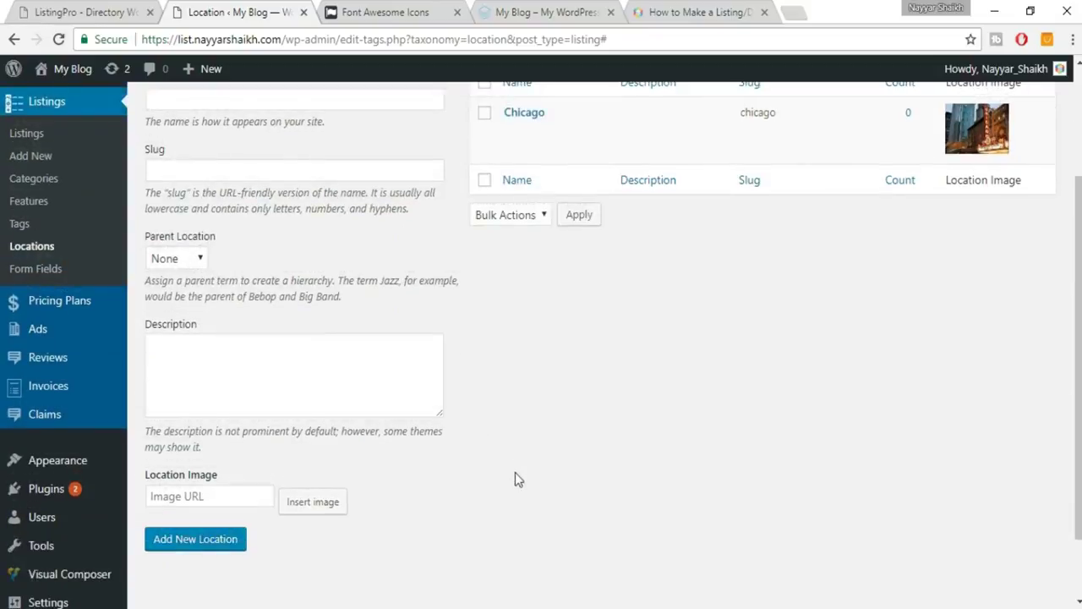
scroll(515, 473, "up", 2)
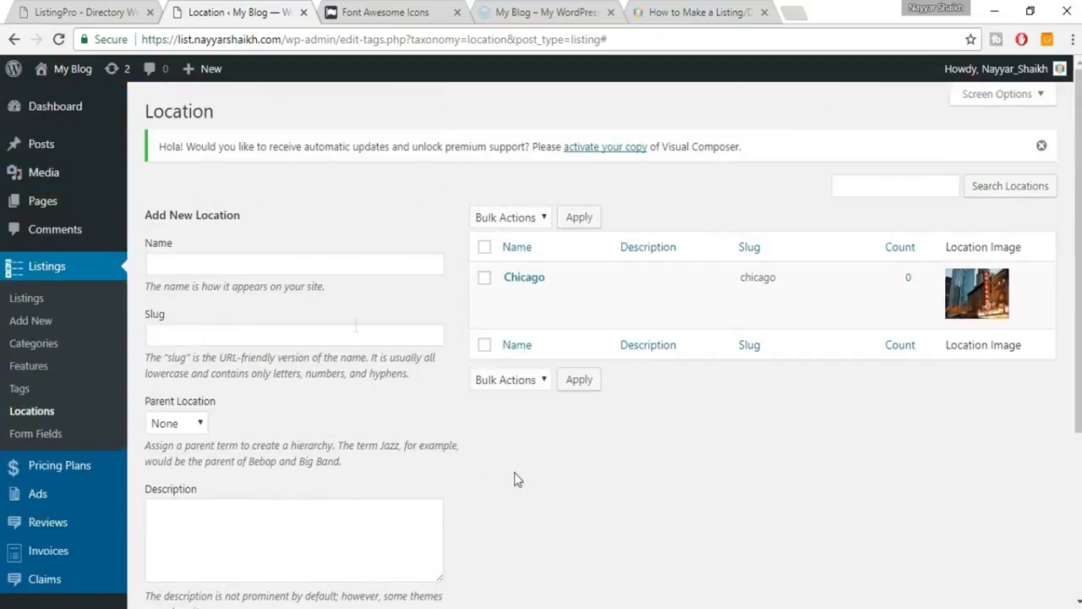
Review the Parent Location dropdown for a new location, leaving no parent selected.
left_click(231, 258)
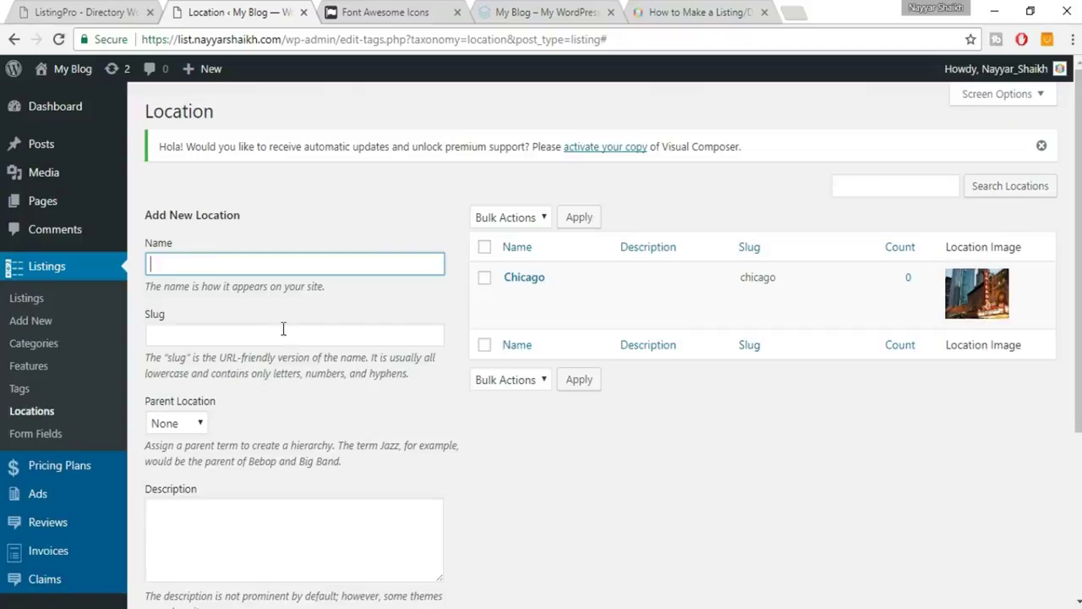
scroll(314, 401, "down", 2)
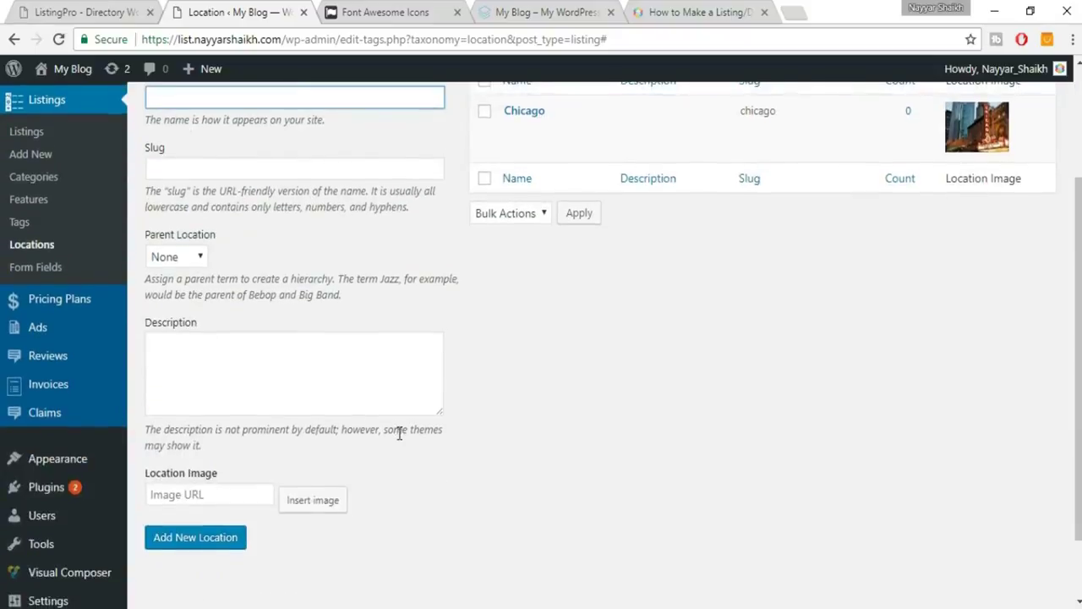
scroll(398, 433, "up", 2)
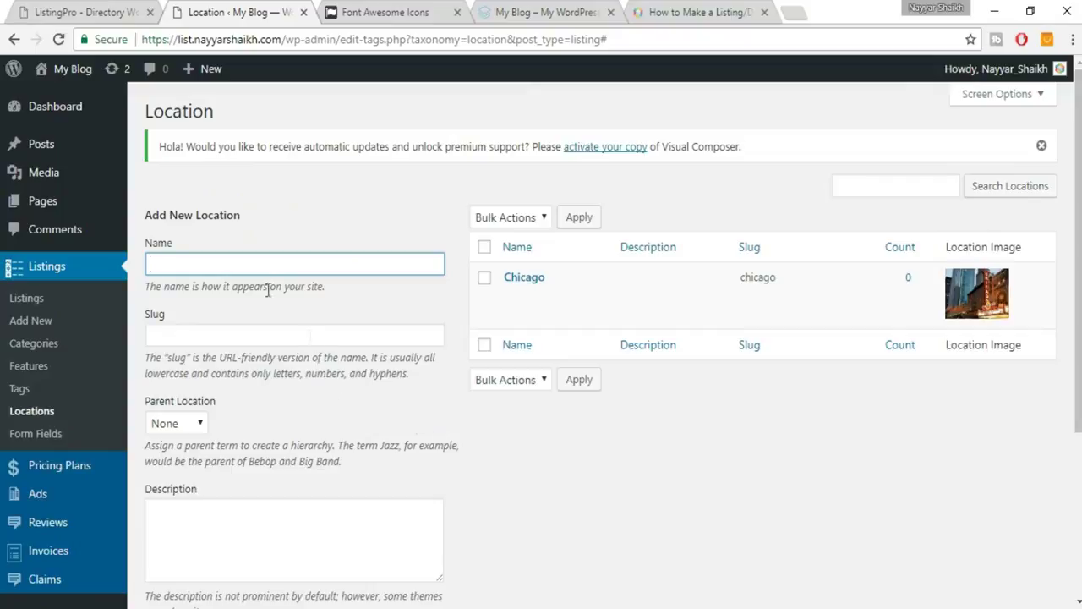
scroll(307, 314, "down", 1)
left_click(177, 342)
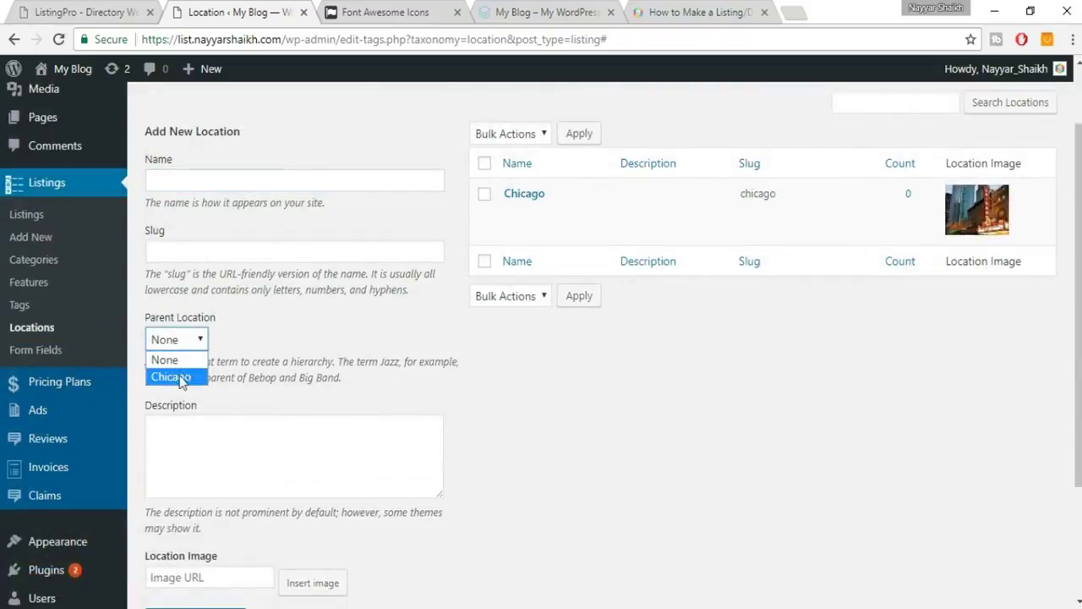
left_click(269, 336)
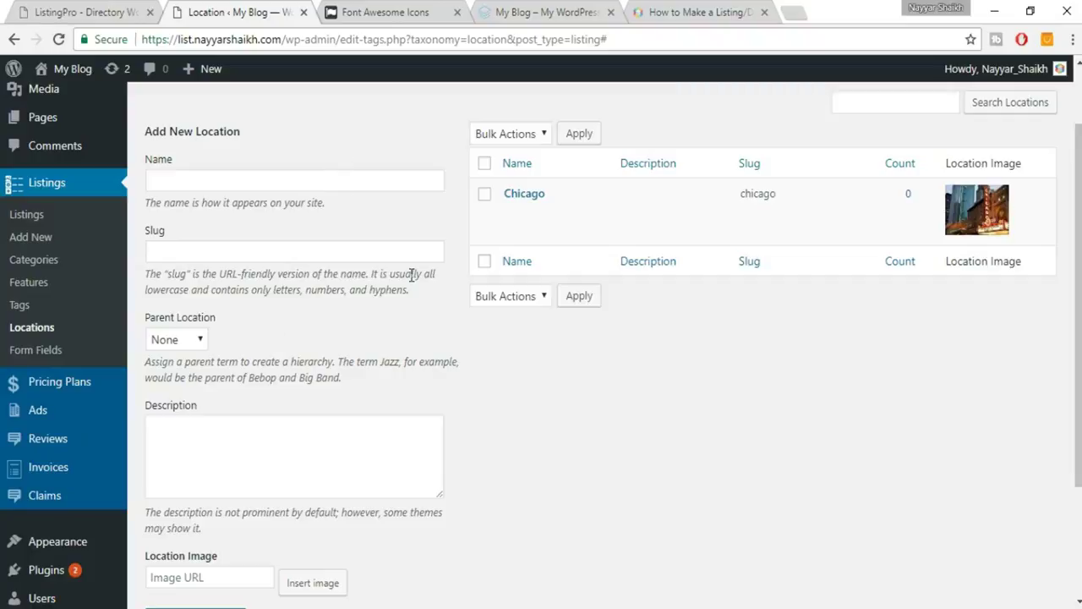
left_click(47, 356)
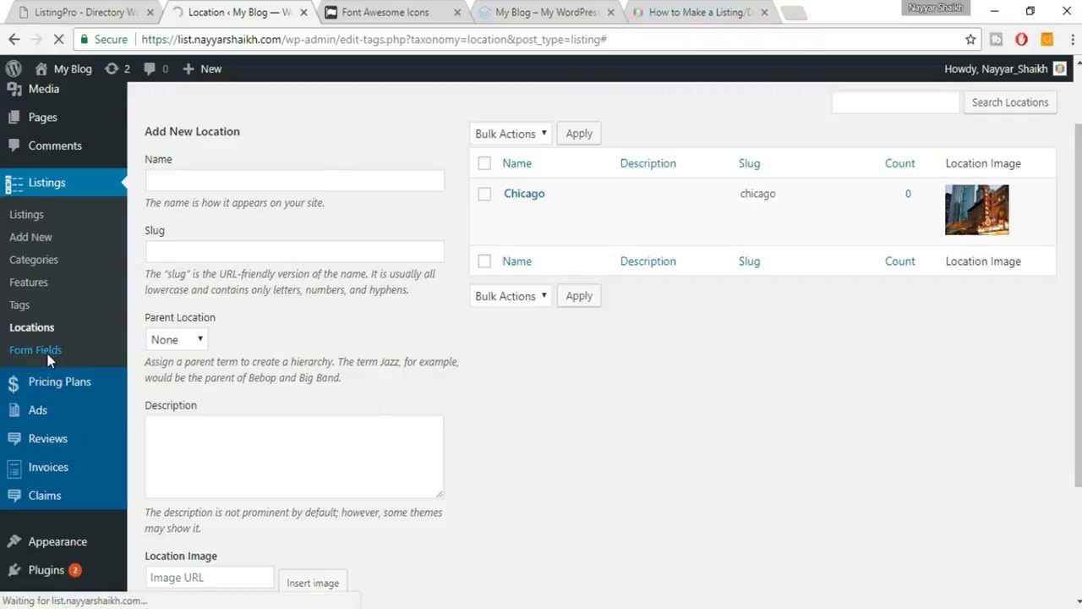
Browse the demo's Sushi Kashiba listing down to its Additional Details.
left_click(133, 11)
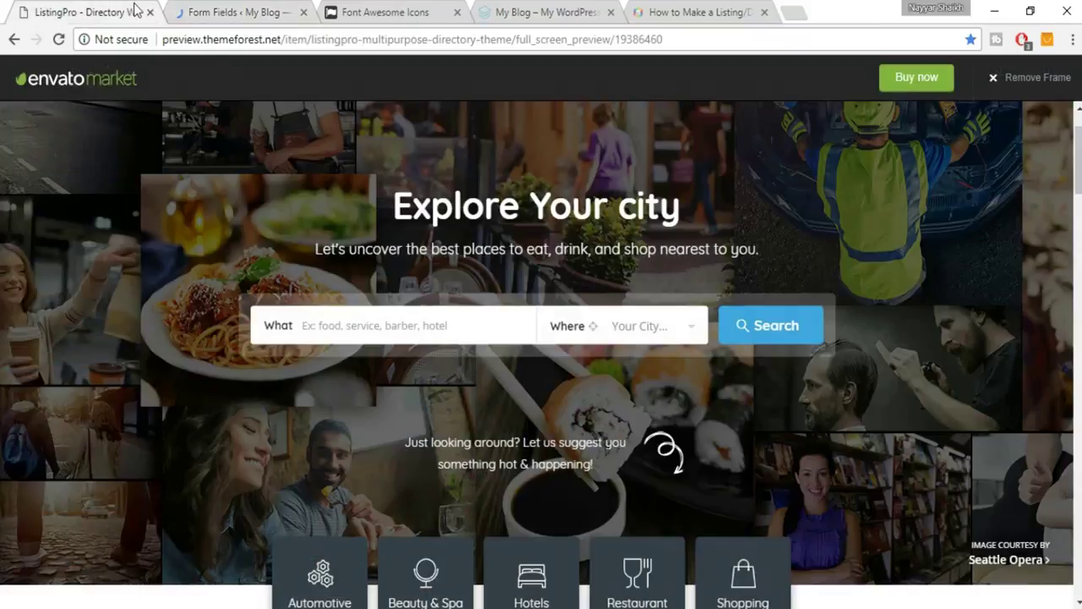
scroll(727, 406, "down", 1)
scroll(727, 406, "down", 20)
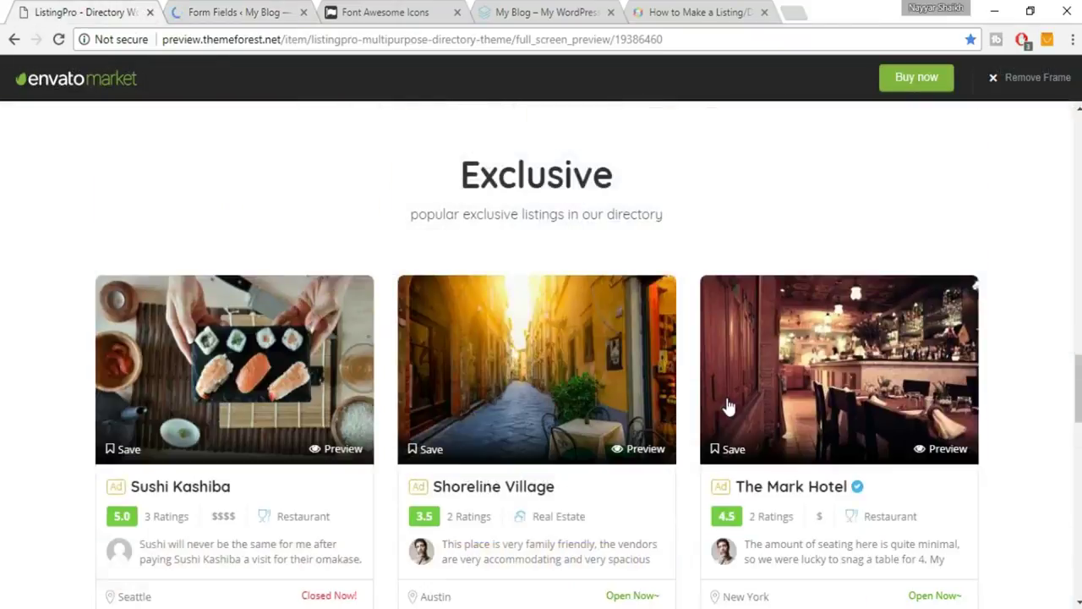
scroll(727, 406, "down", 2)
left_click(284, 223)
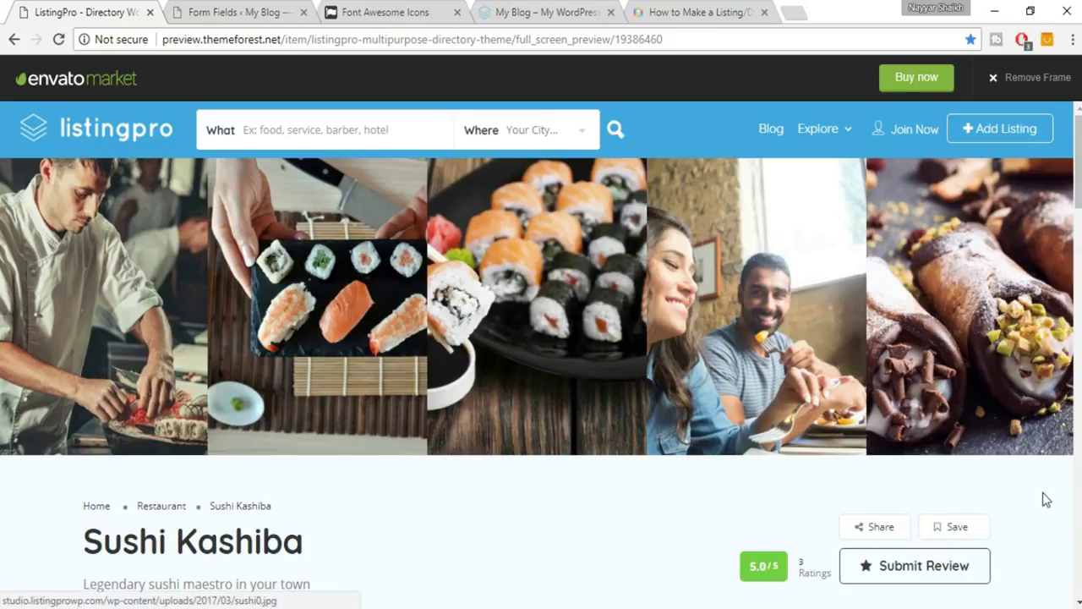
scroll(1038, 530, "down", 10)
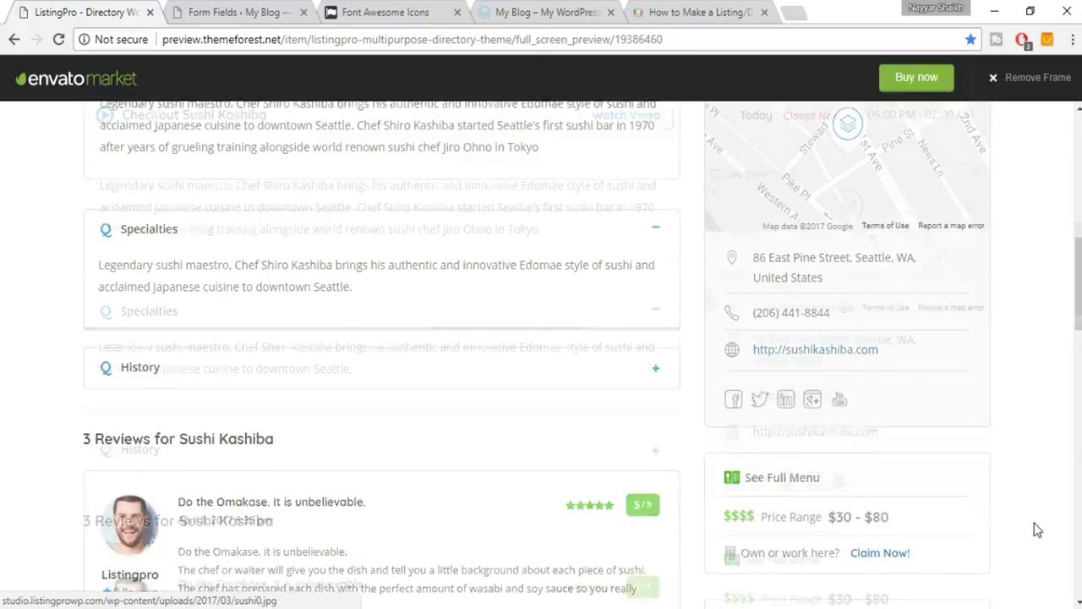
scroll(1038, 531, "down", 5)
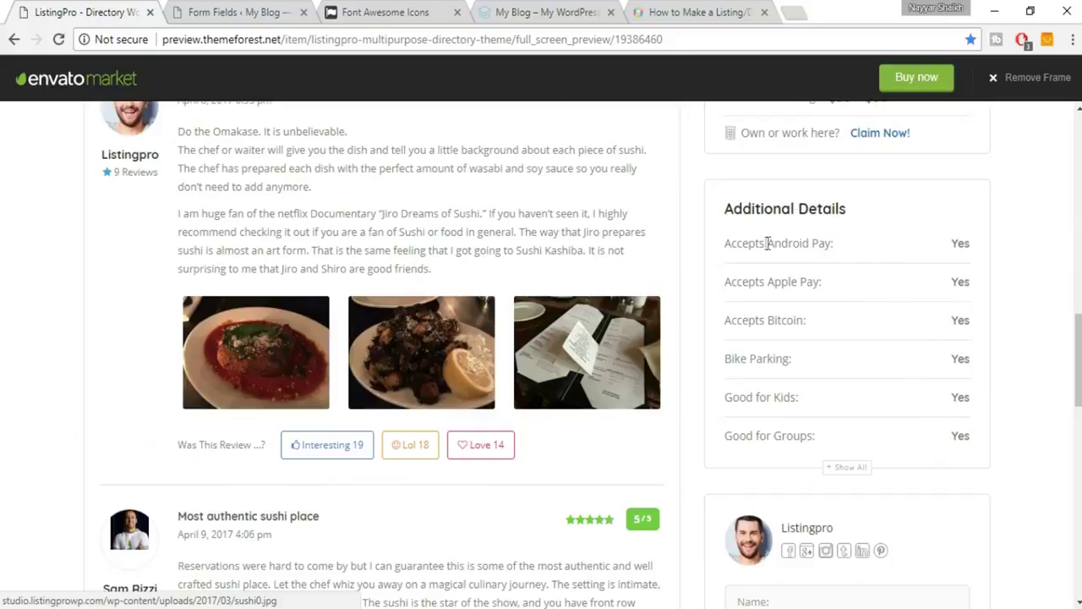
left_click(288, 13)
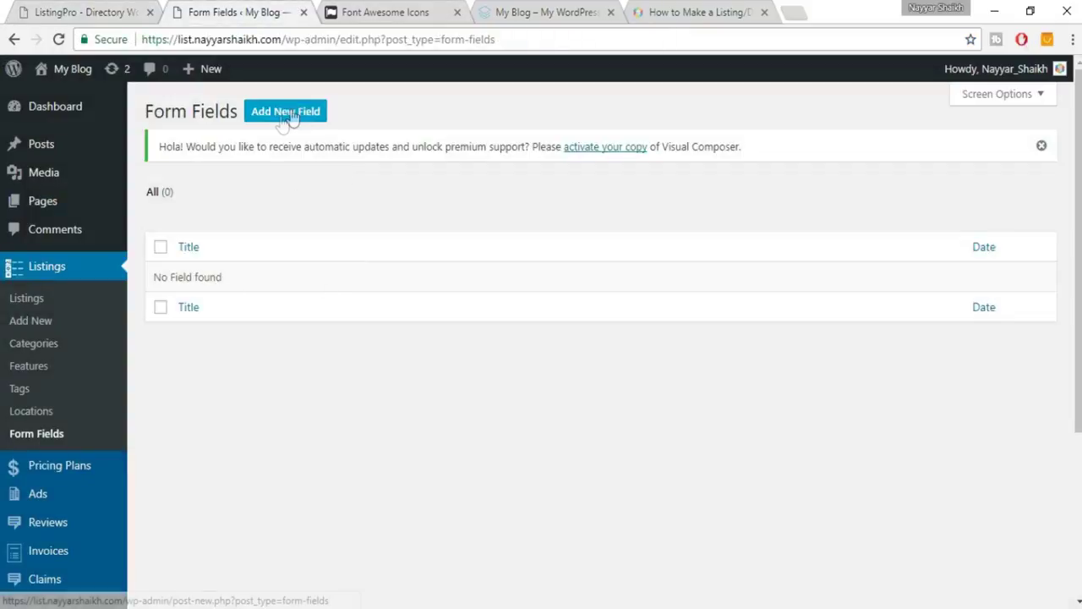
Create a form field titled Accept Credit Cards with the Drop-Down type.
left_click(293, 121)
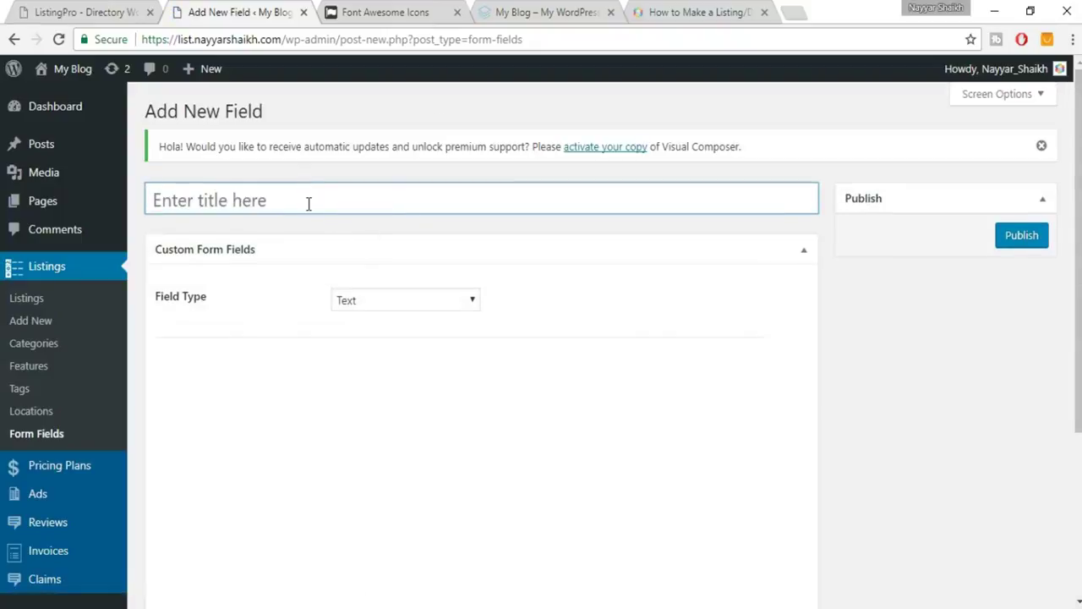
type("Ac")
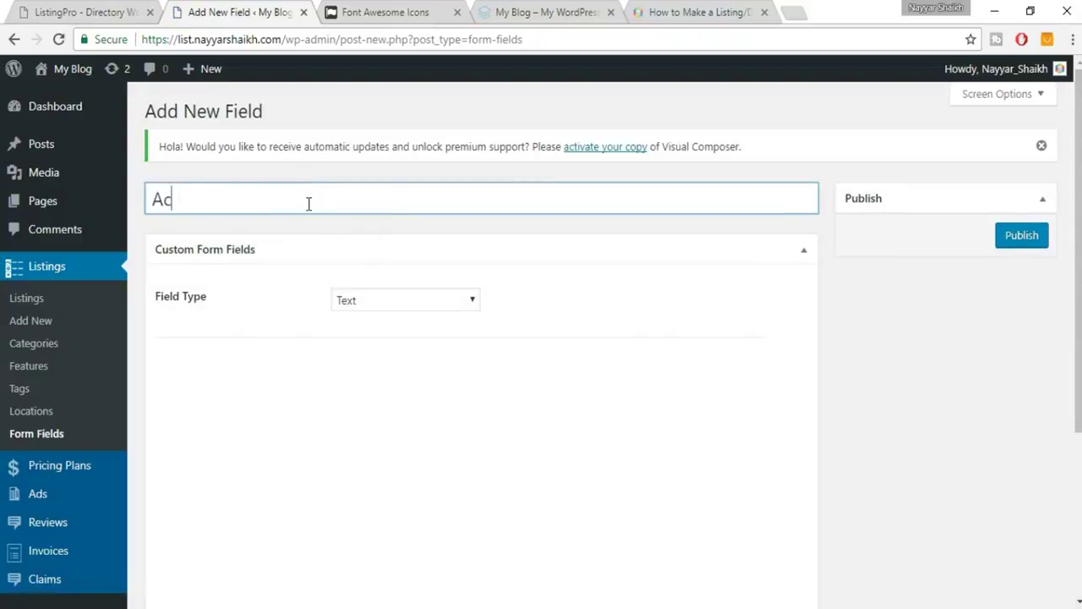
type("cept Credit Cards")
key("Left")
key("Left")
key("Left")
type("a")
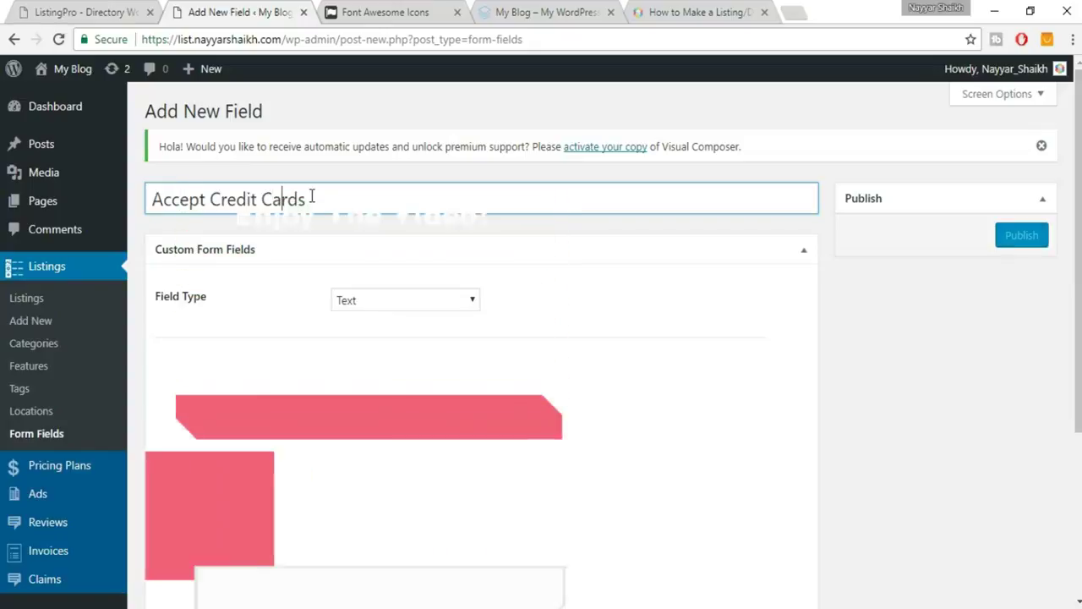
left_click(369, 299)
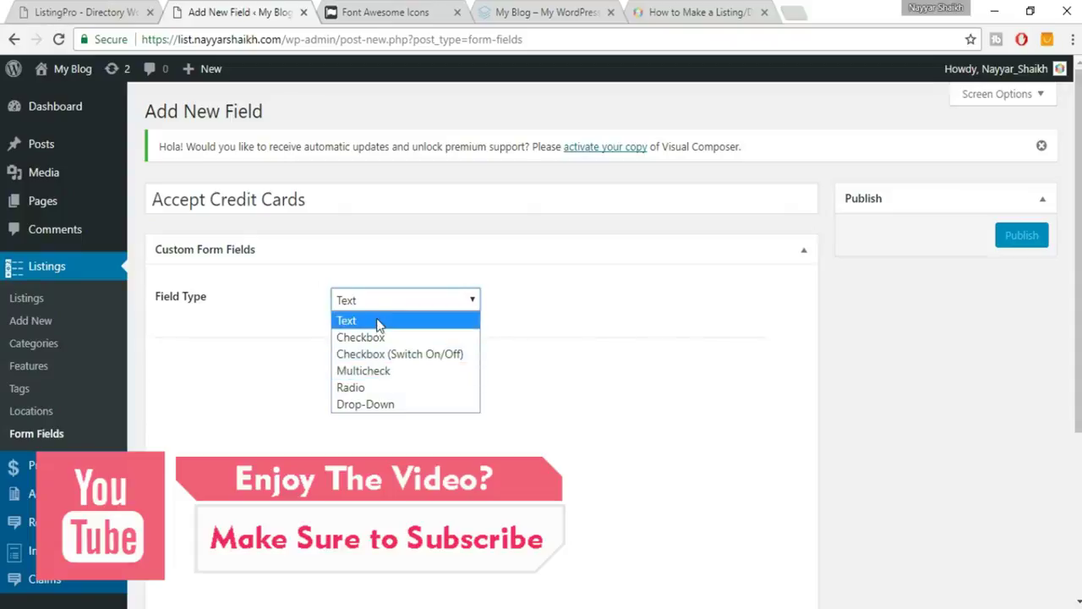
left_click(555, 284)
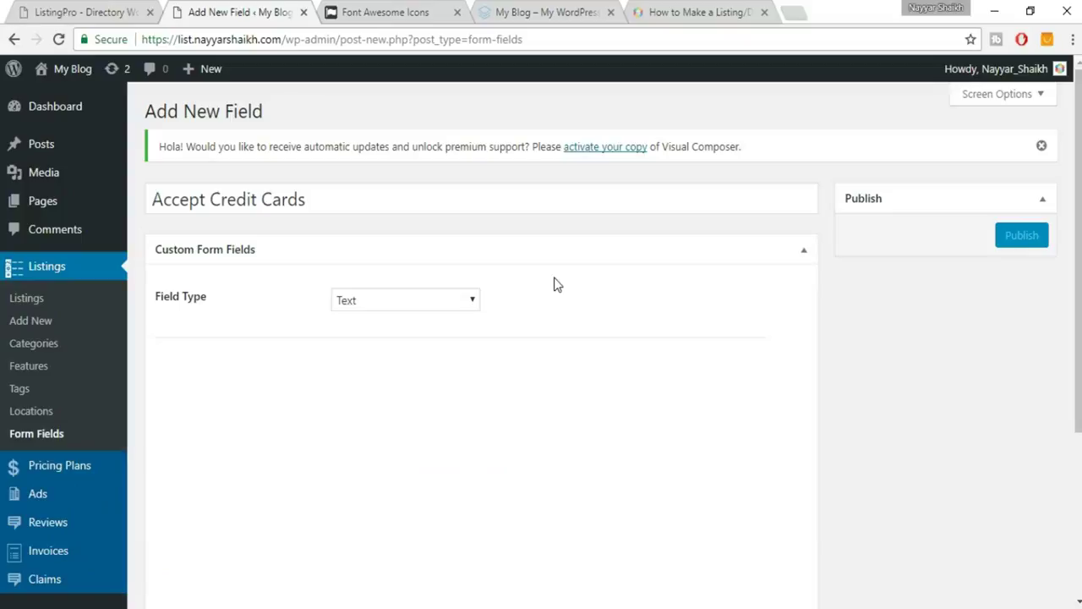
left_click(438, 301)
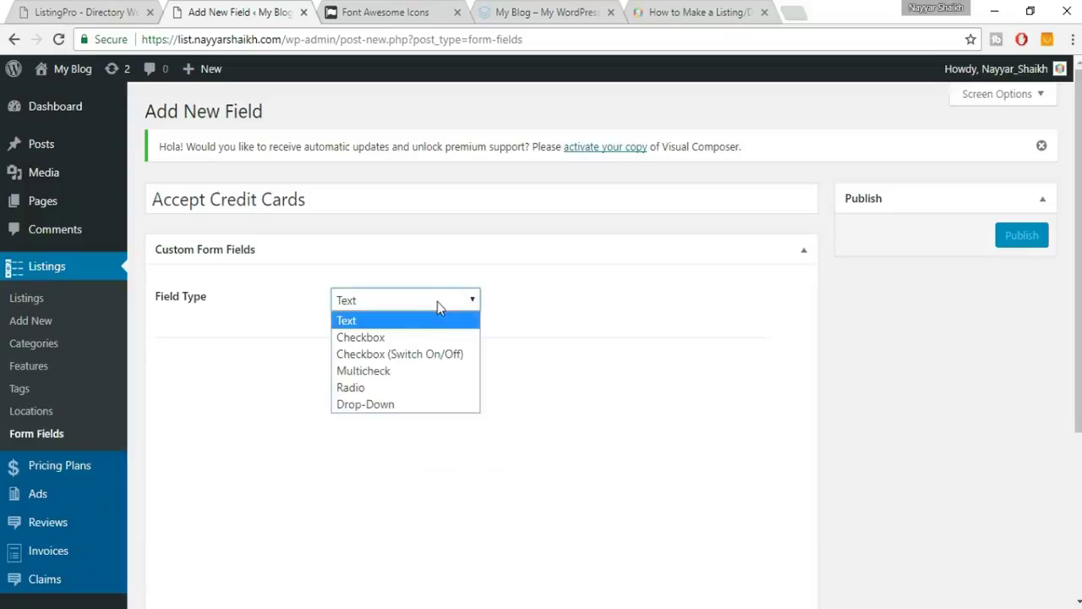
left_click(423, 404)
Enter Yes,No as the drop-down's options.
scroll(555, 412, "down", 1)
left_click(490, 429)
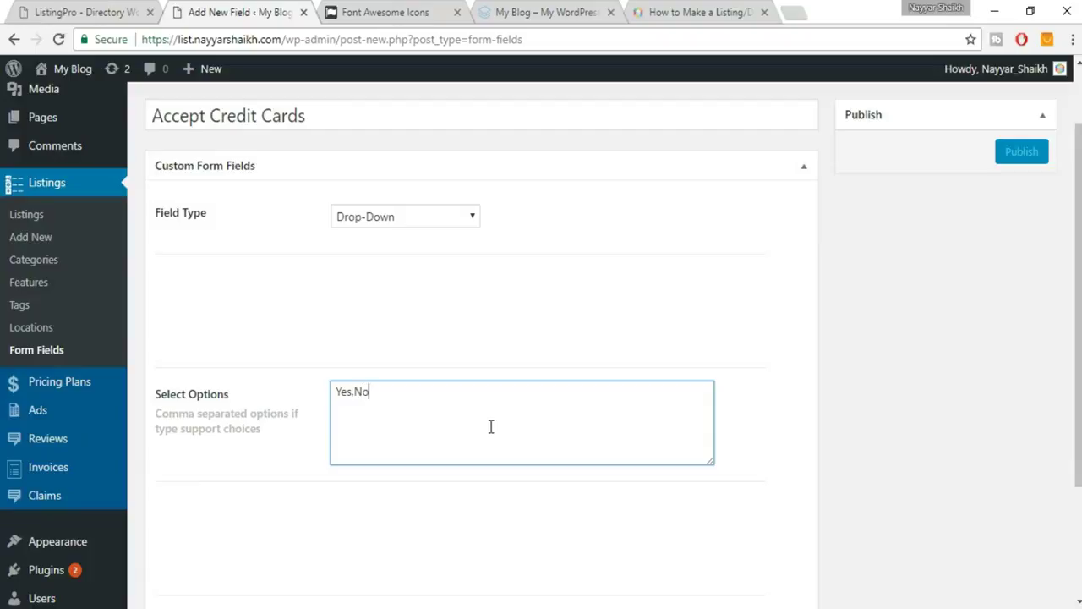
scroll(744, 375, "up", 1)
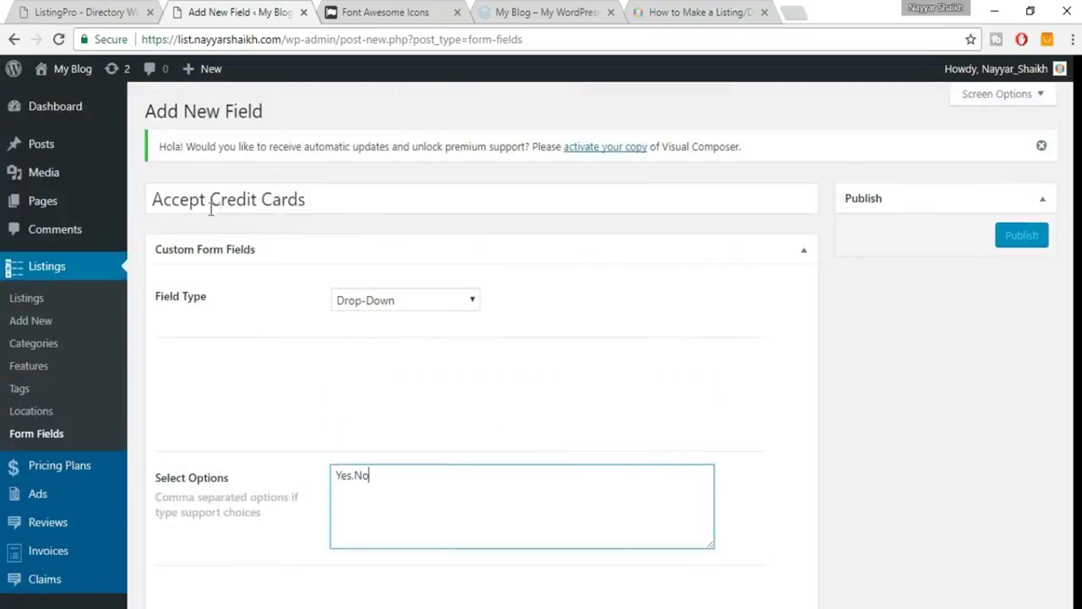
scroll(431, 439, "down", 1)
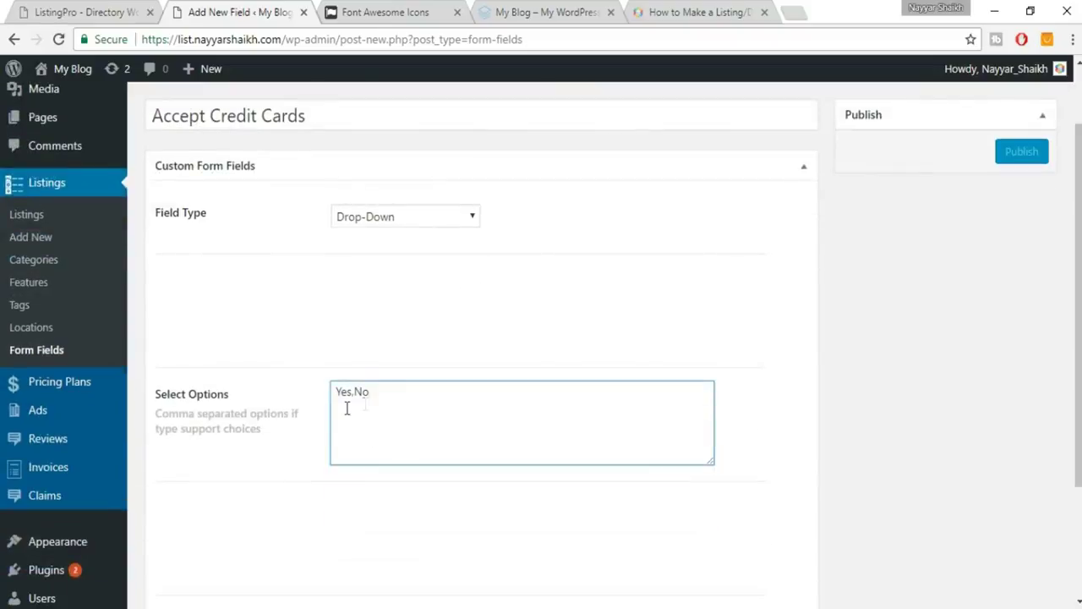
scroll(438, 410, "up", 1)
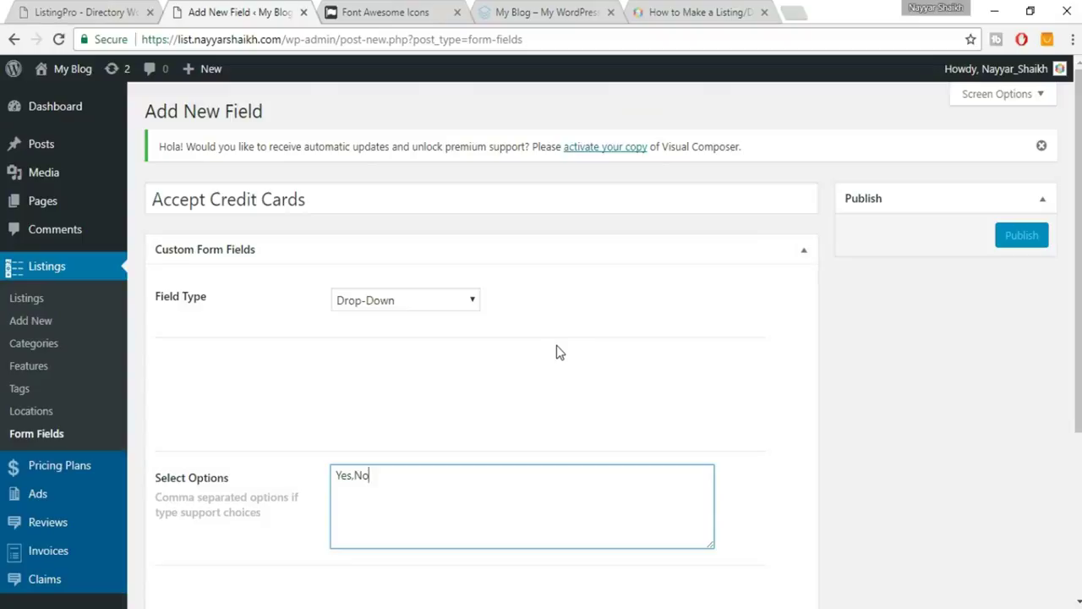
left_click(580, 345)
Assign the field to all categories, including Hotels, and publish it.
scroll(580, 345, "down", 3)
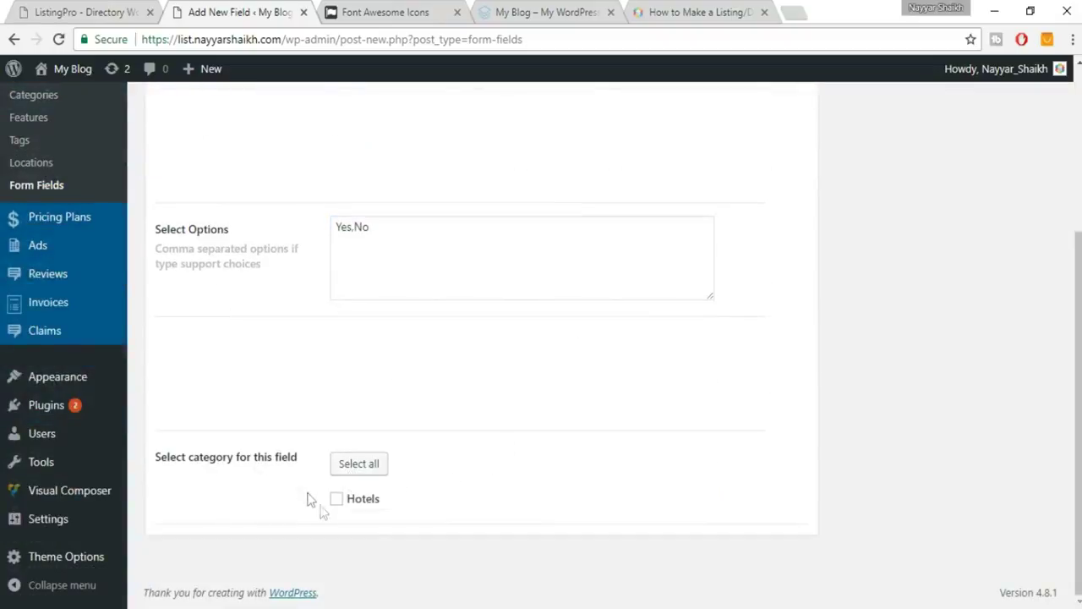
scroll(595, 495, "up", 3)
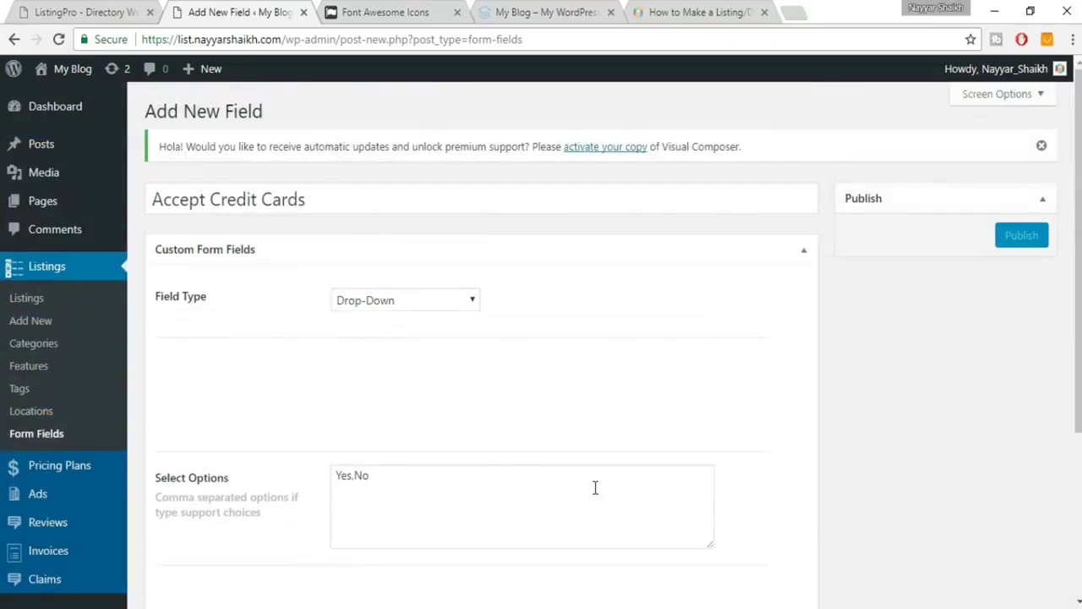
scroll(595, 487, "down", 3)
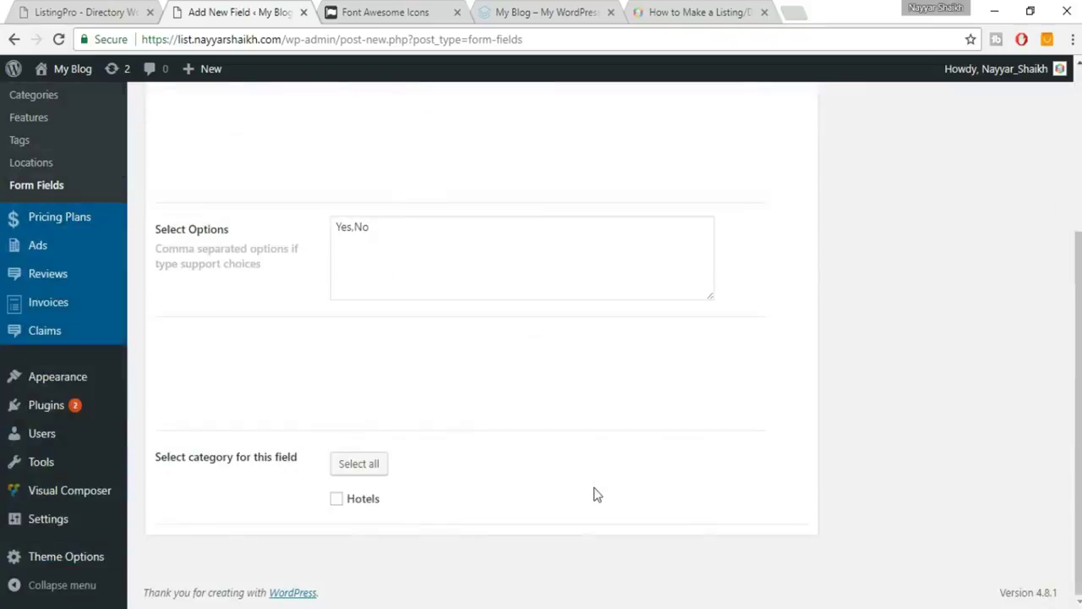
left_click(356, 468)
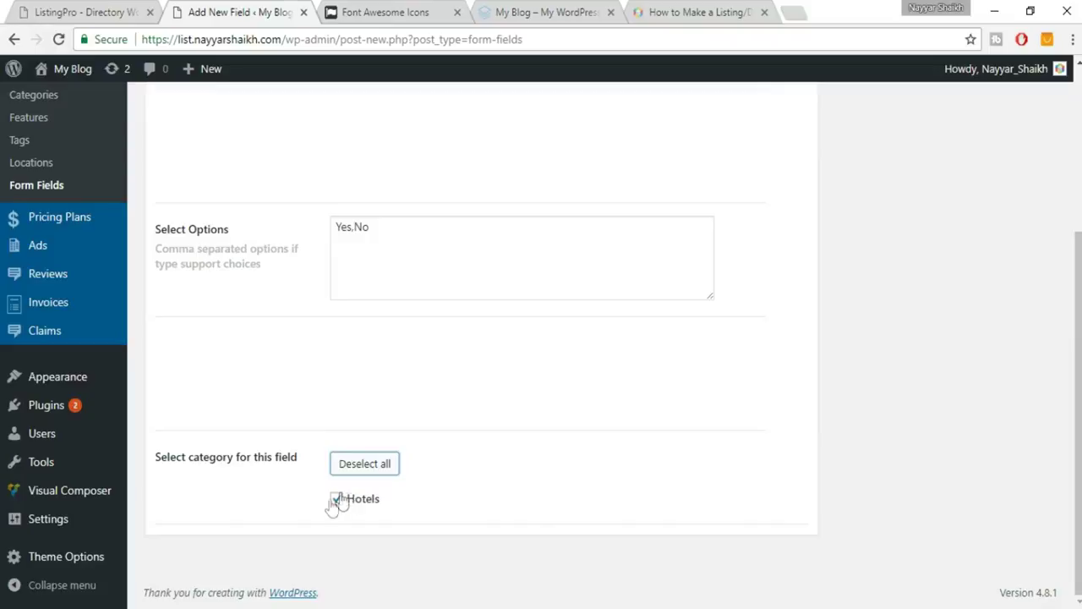
scroll(563, 540, "up", 5)
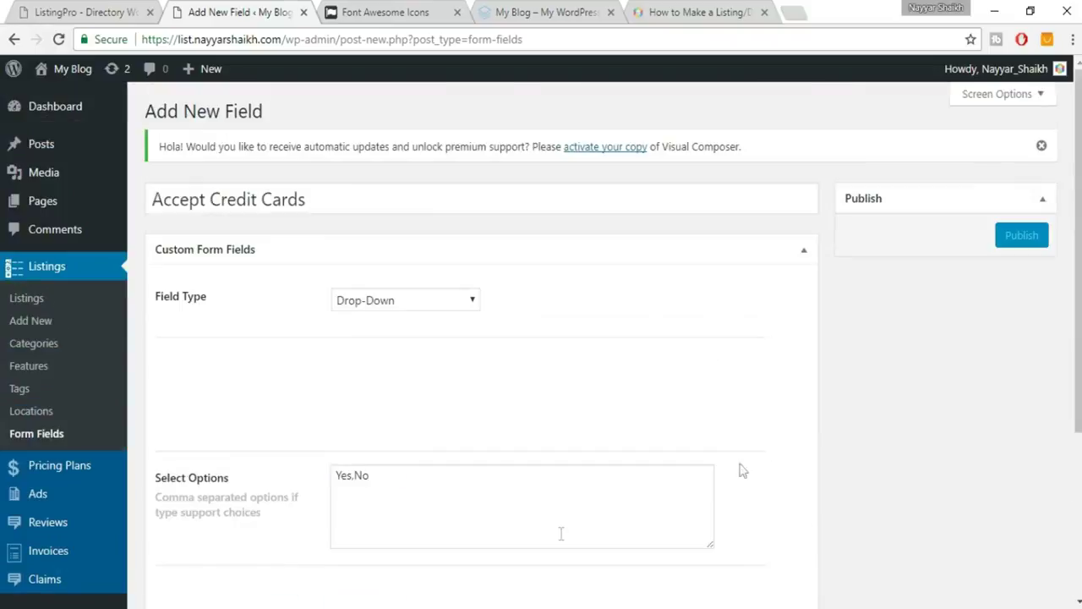
left_click(1019, 240)
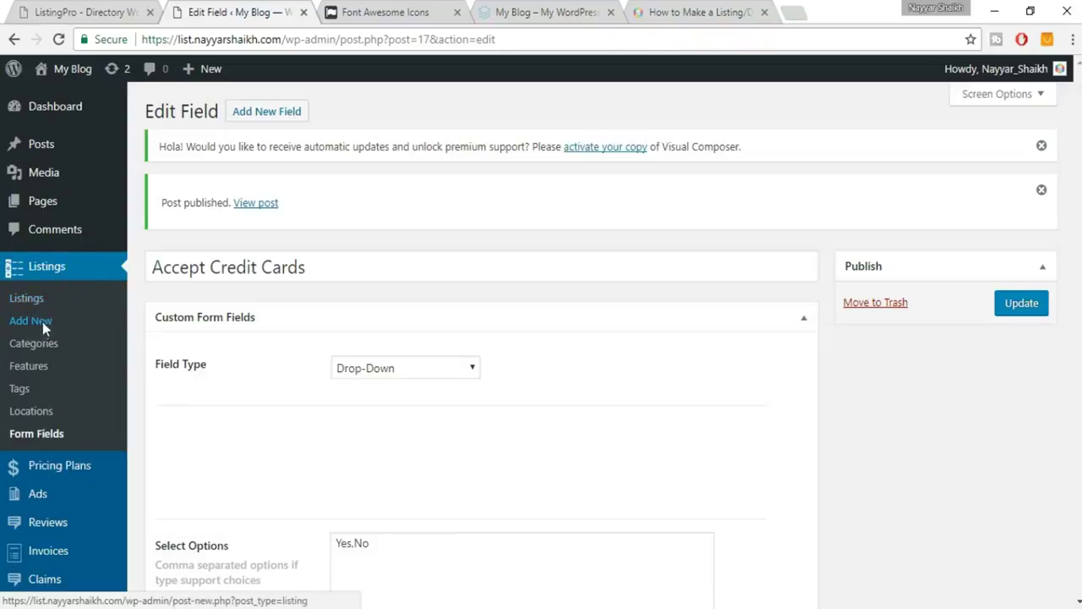
Copy the demo title Sushi Kashiba into the new listing's title.
left_click(43, 327)
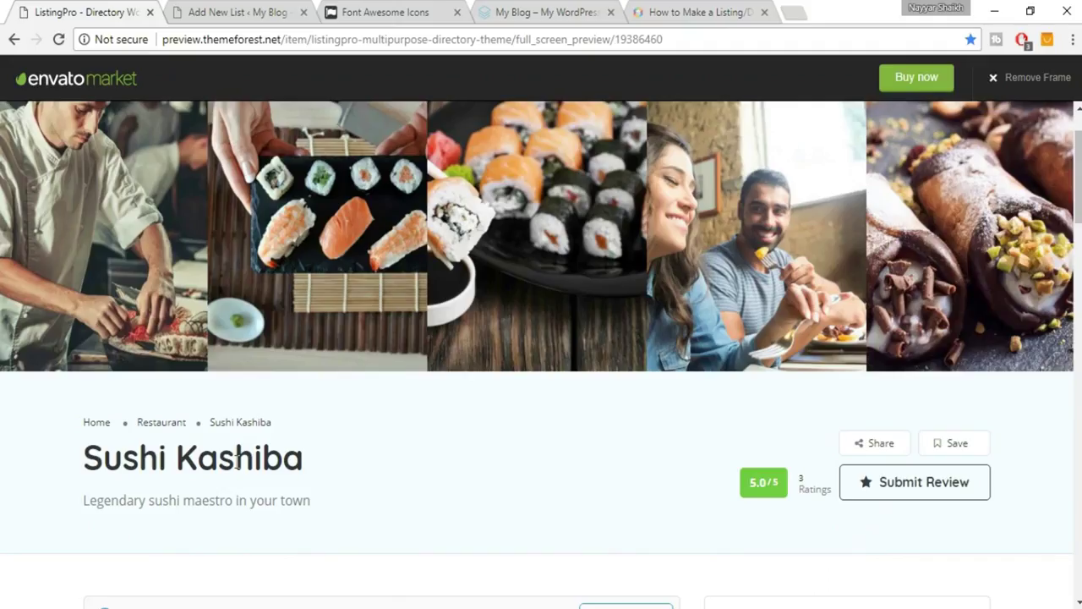
triple_click(238, 459)
key("ctrl+c")
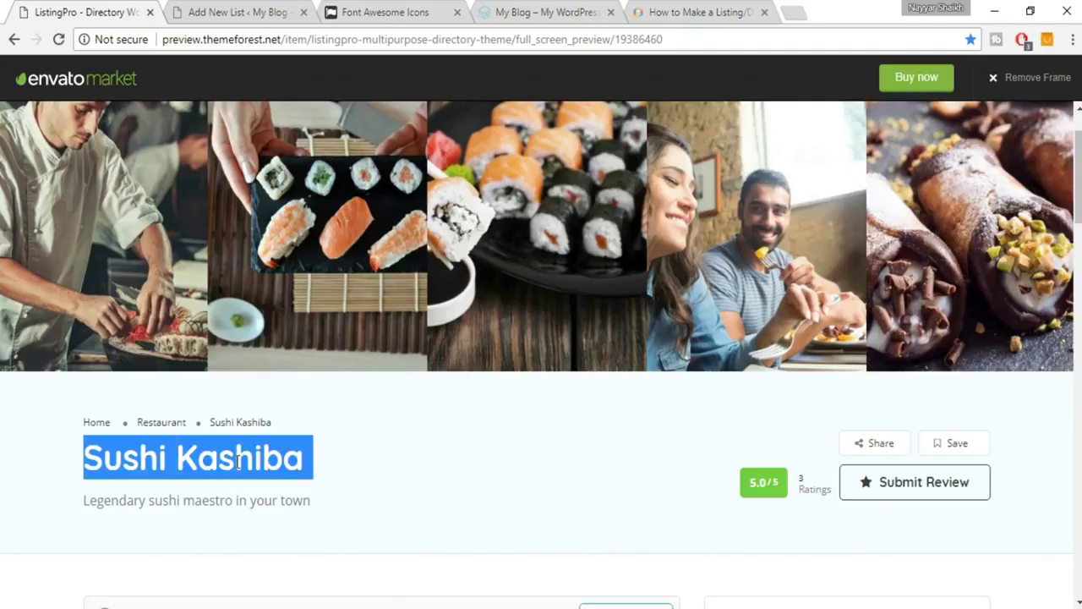
left_click(245, 10)
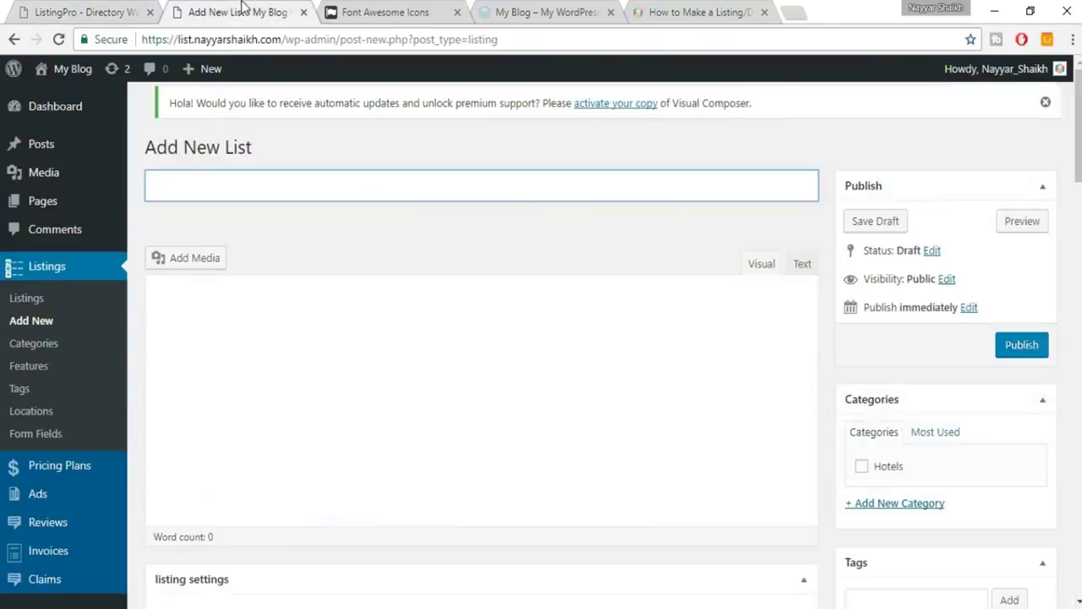
left_click(346, 201)
key("ctrl+v")
Paste the demo's sushi maestro description paragraph into the listing content.
left_click(43, 8)
scroll(439, 338, "down", 4)
triple_click(189, 375)
key("ctrl+c")
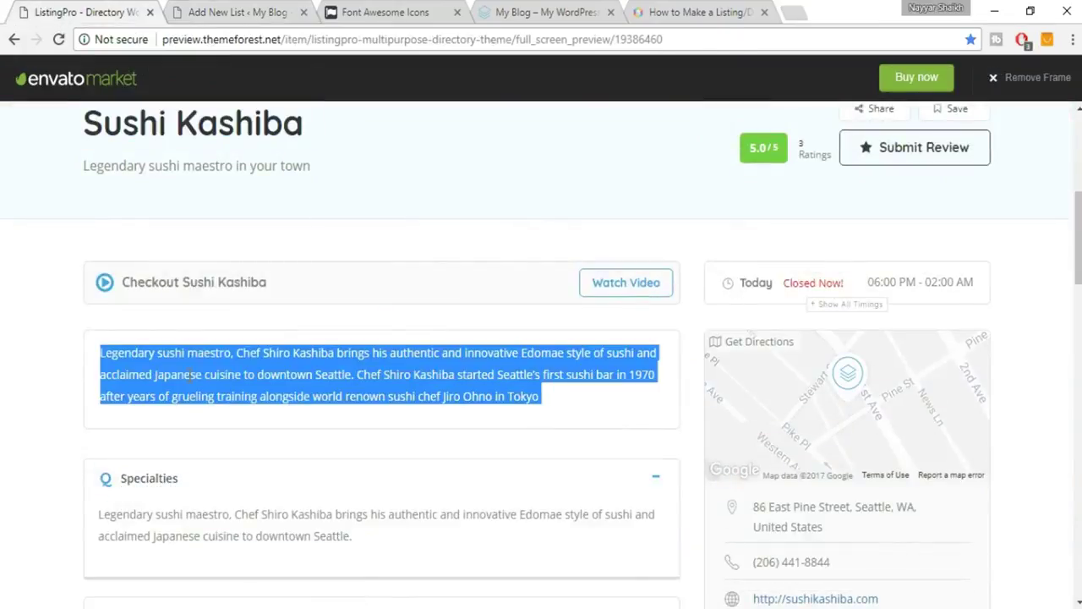
left_click(246, 10)
left_click(364, 414)
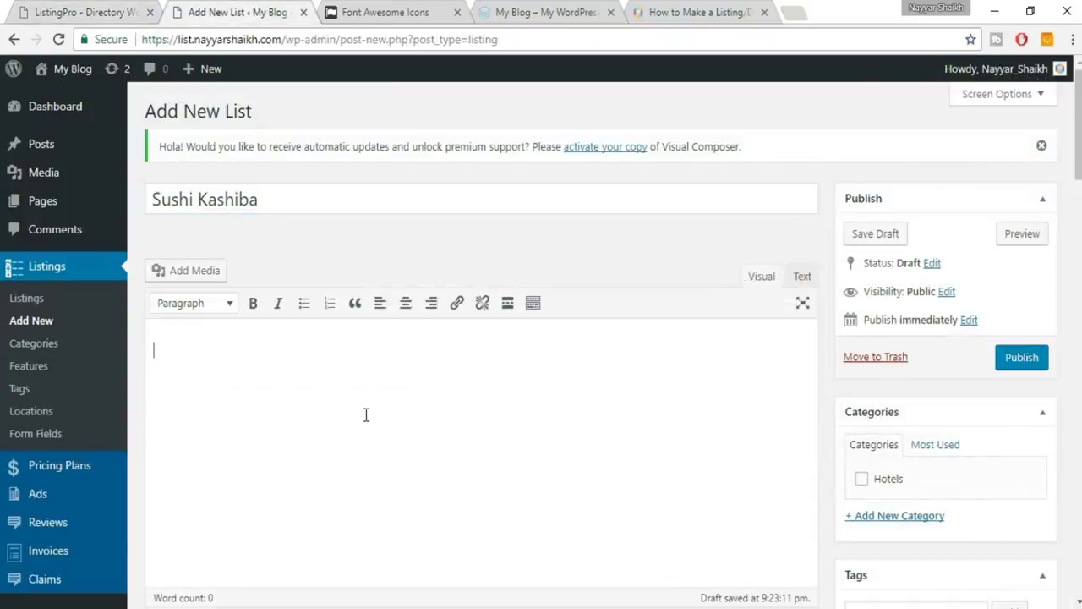
key("ctrl+v")
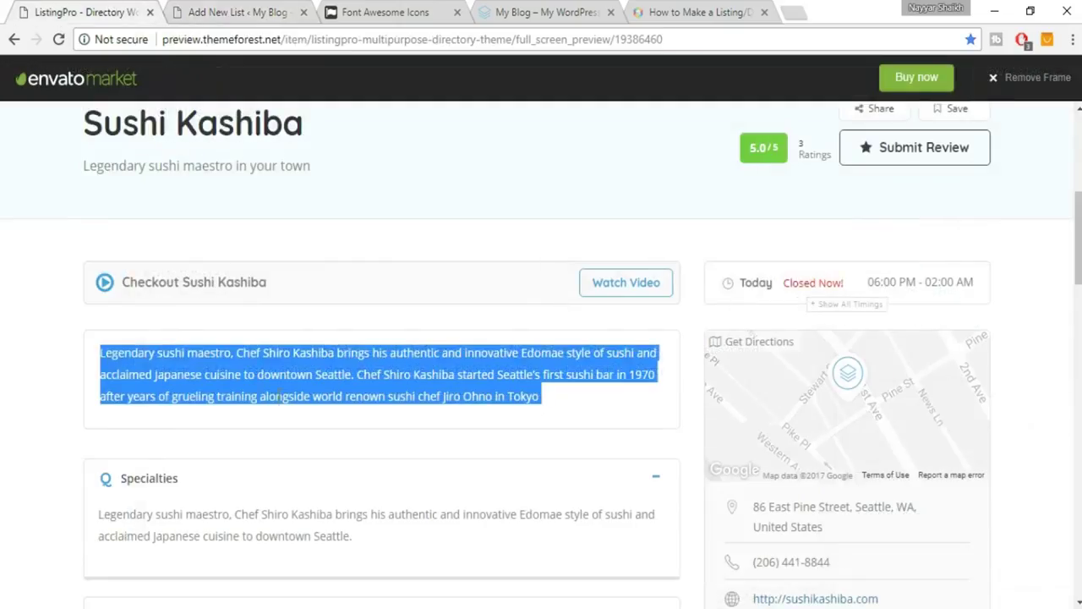
File the listing under the Hotels category.
left_click(250, 393)
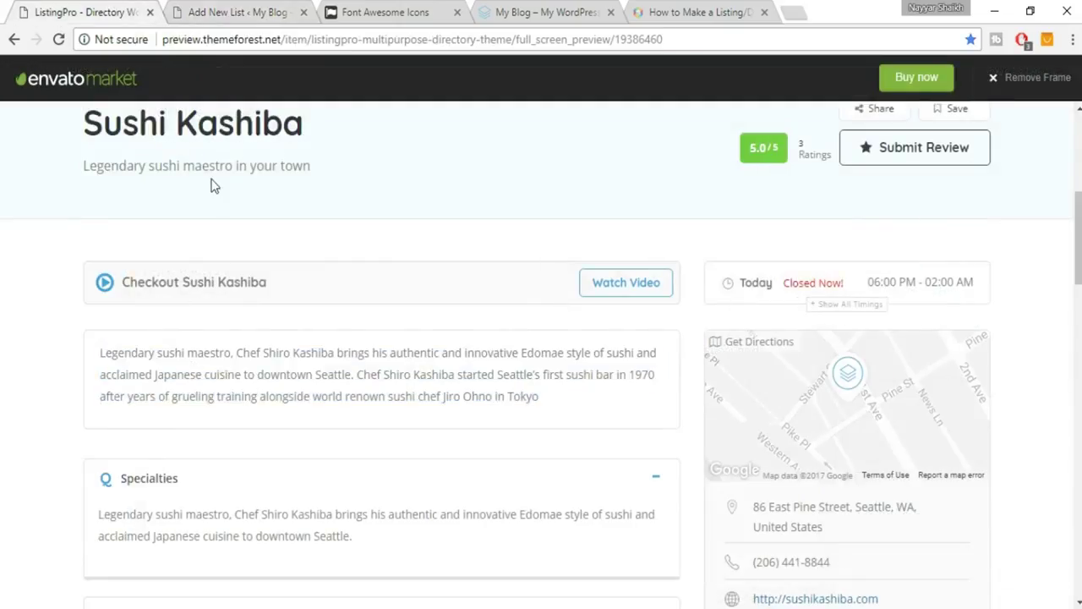
scroll(195, 220, "up", 1)
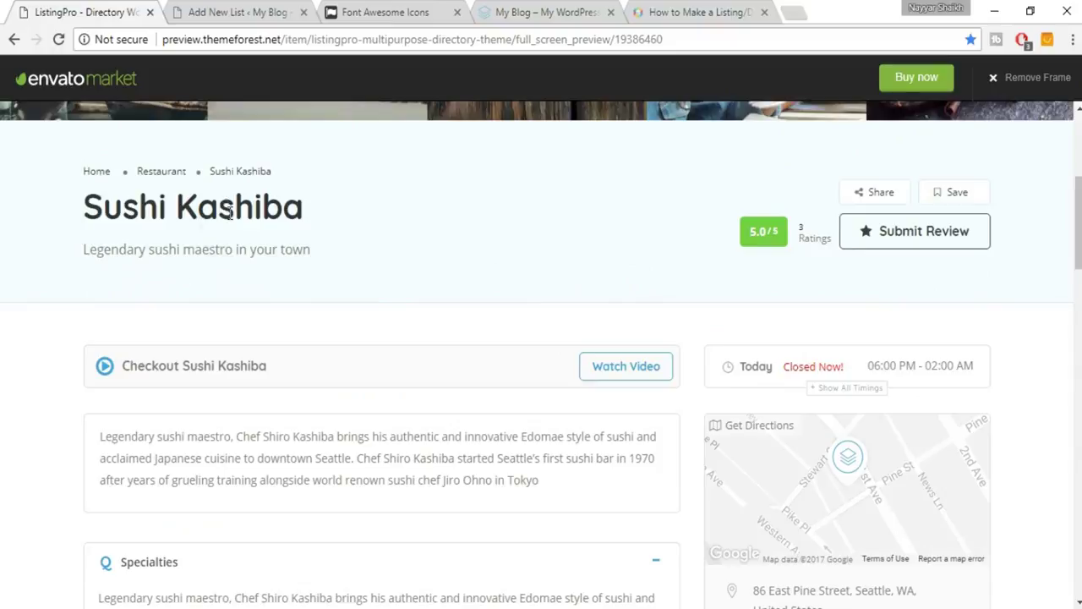
left_click(248, 10)
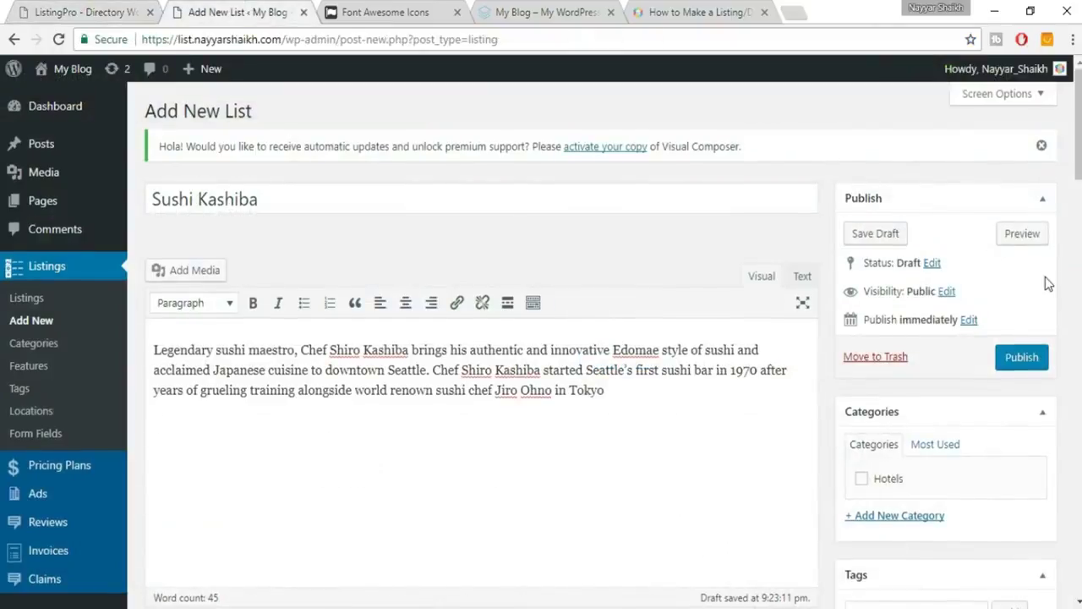
scroll(1048, 283, "down", 1)
left_click(861, 395)
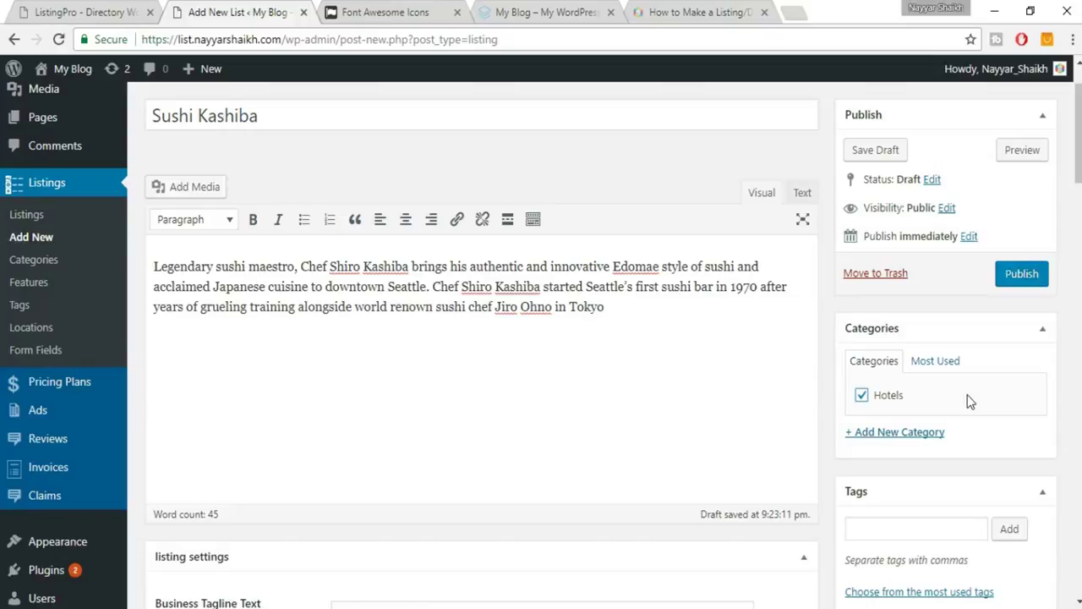
Add a new Restaurants category, ticked alongside Hotels.
left_click(902, 433)
type("Re")
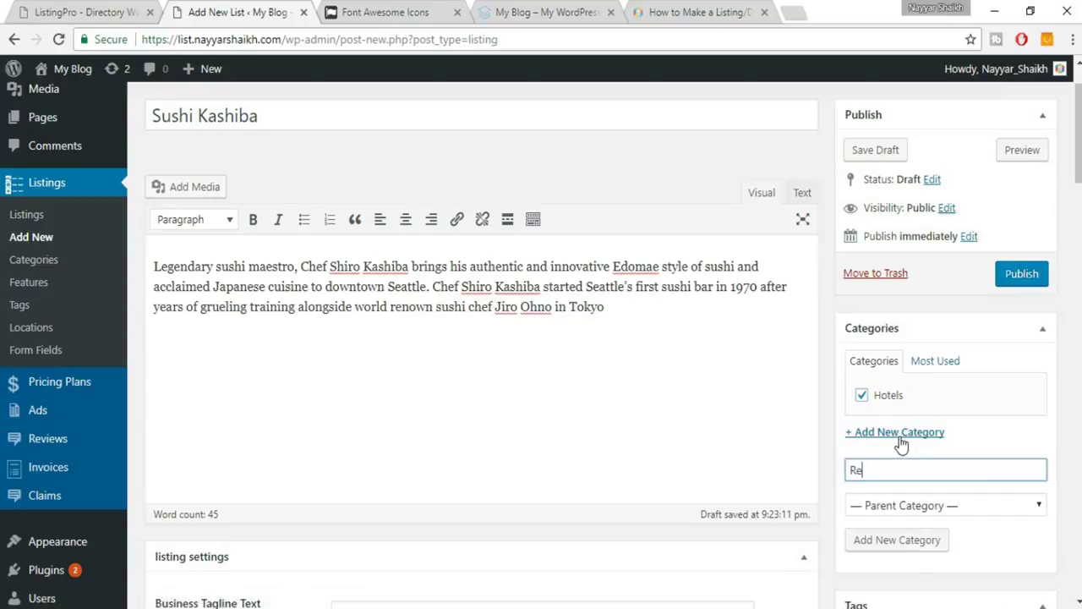
type("staurants")
left_click(918, 539)
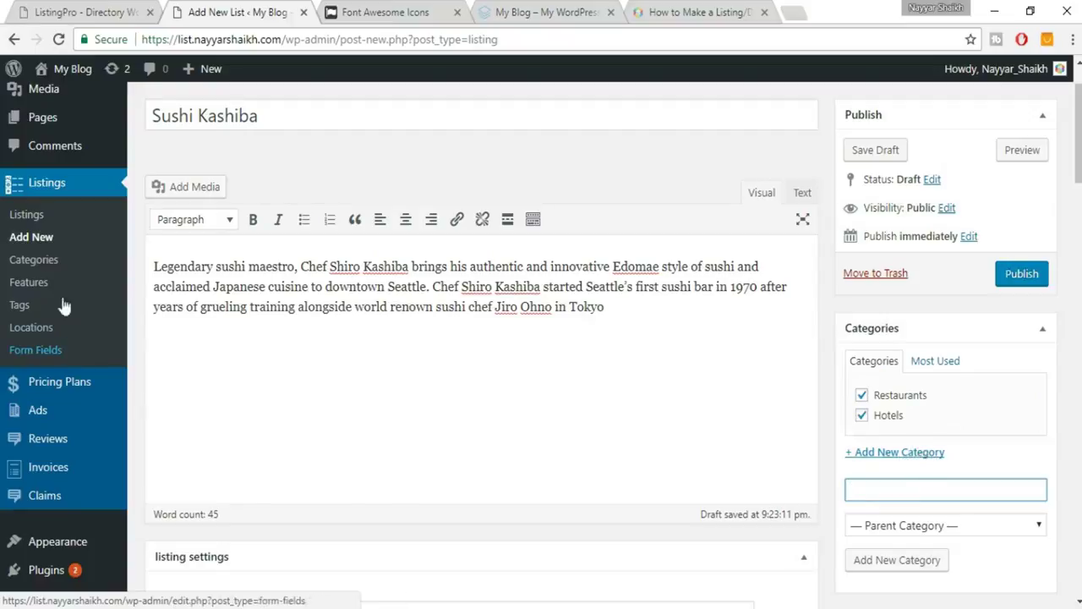
scroll(972, 364, "down", 4)
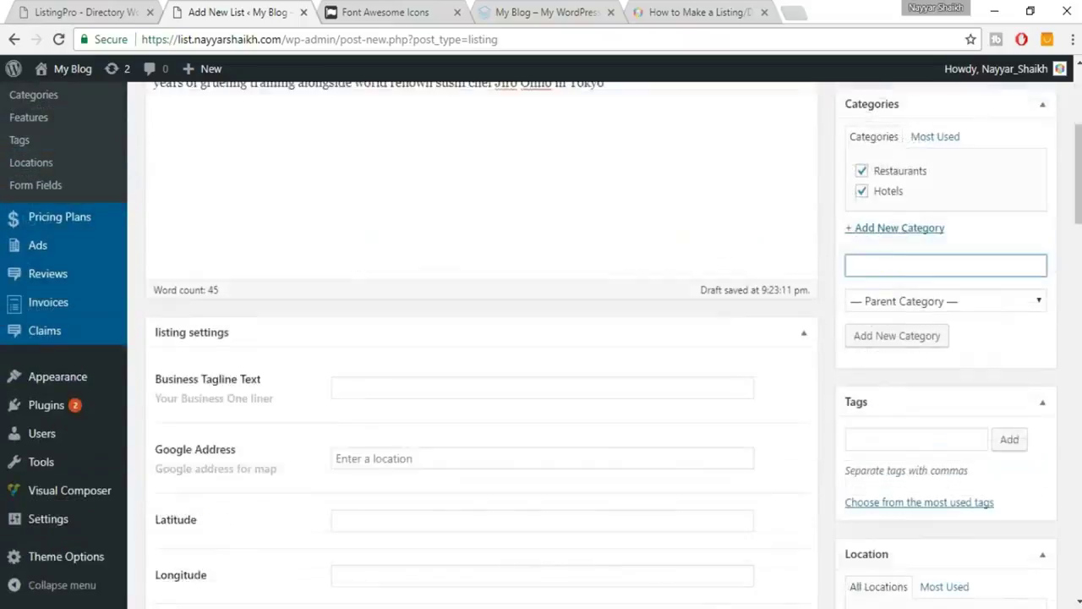
Add the Hotel tag to the listing.
left_click(890, 332)
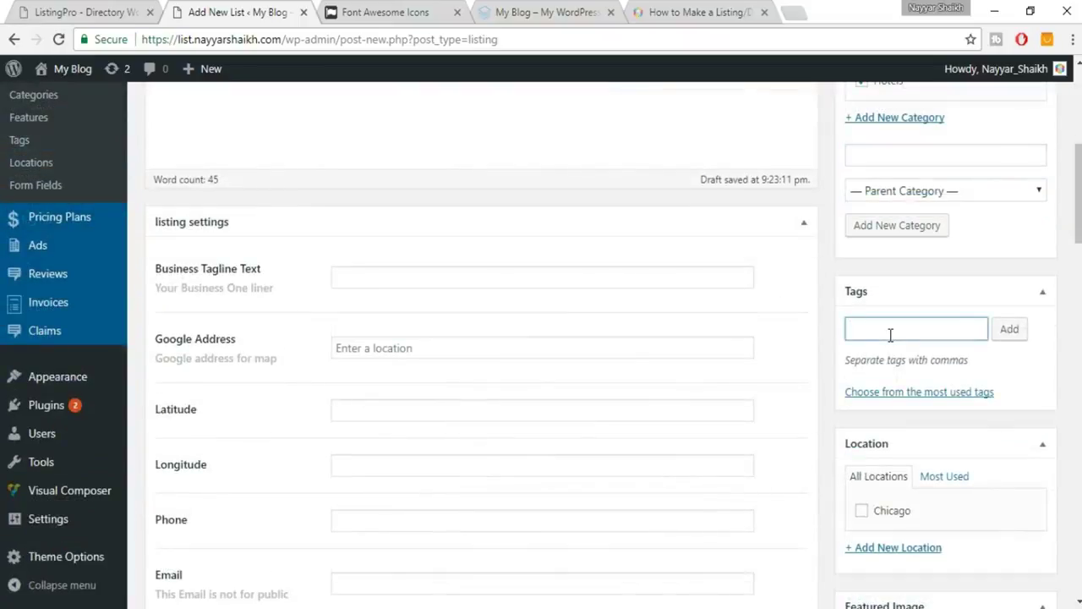
type("hot")
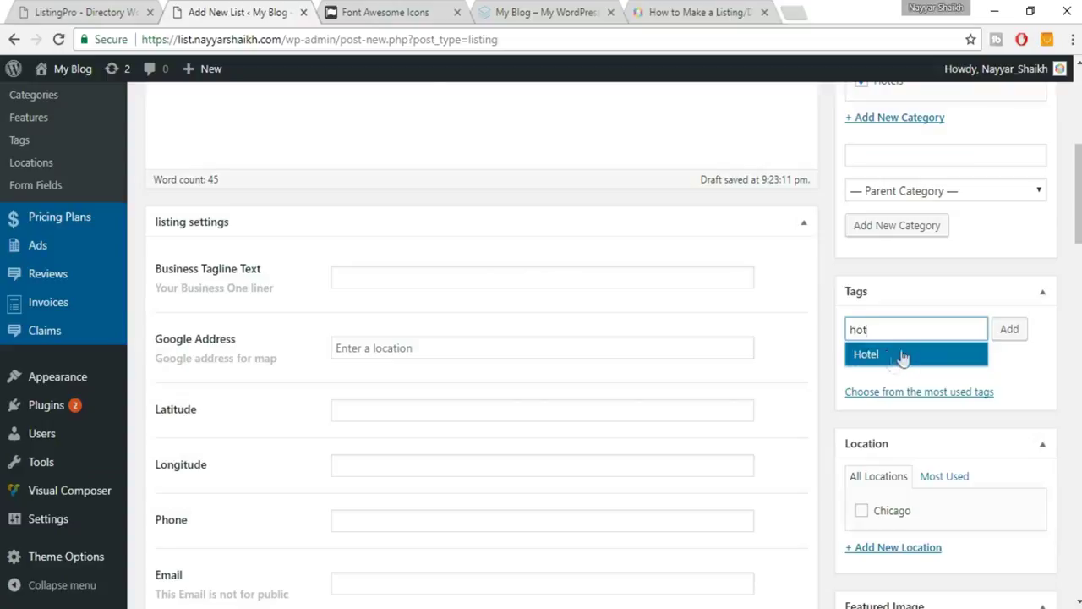
left_click(906, 356)
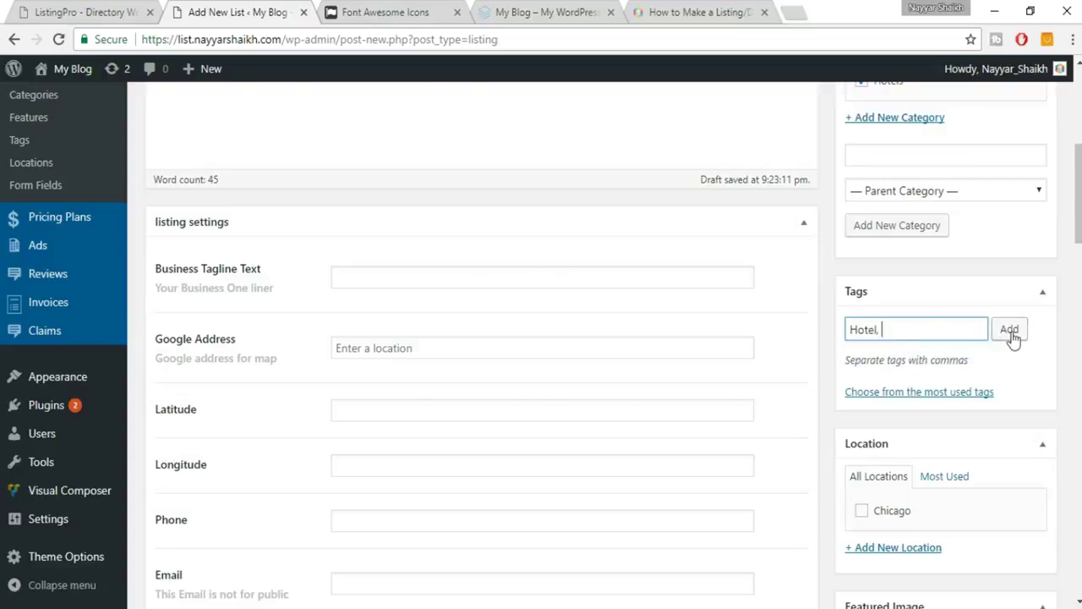
left_click(1009, 331)
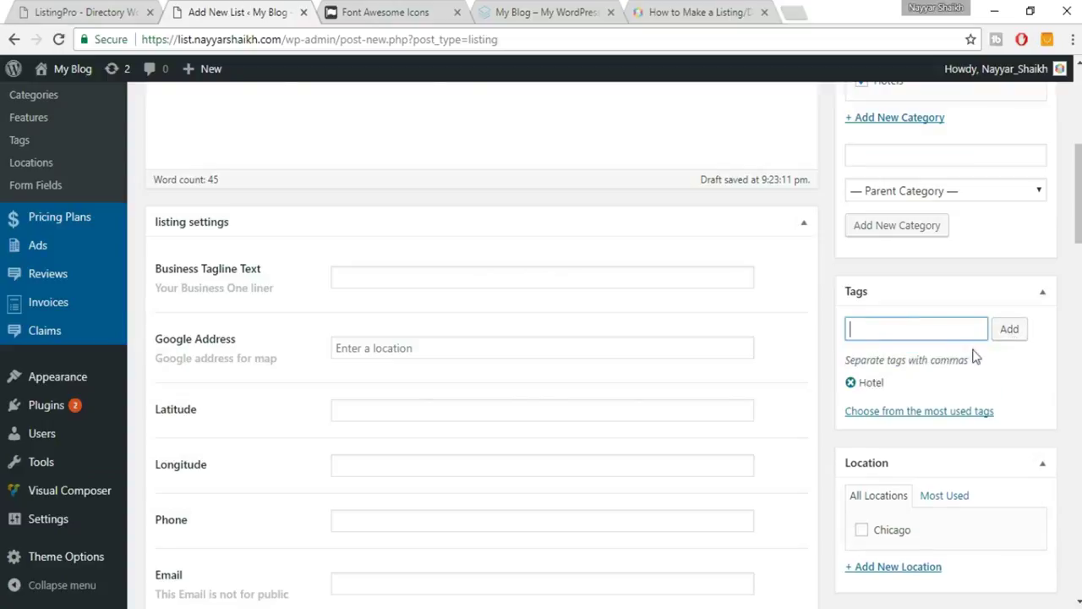
scroll(692, 322, "up", 1)
scroll(691, 317, "down", 3)
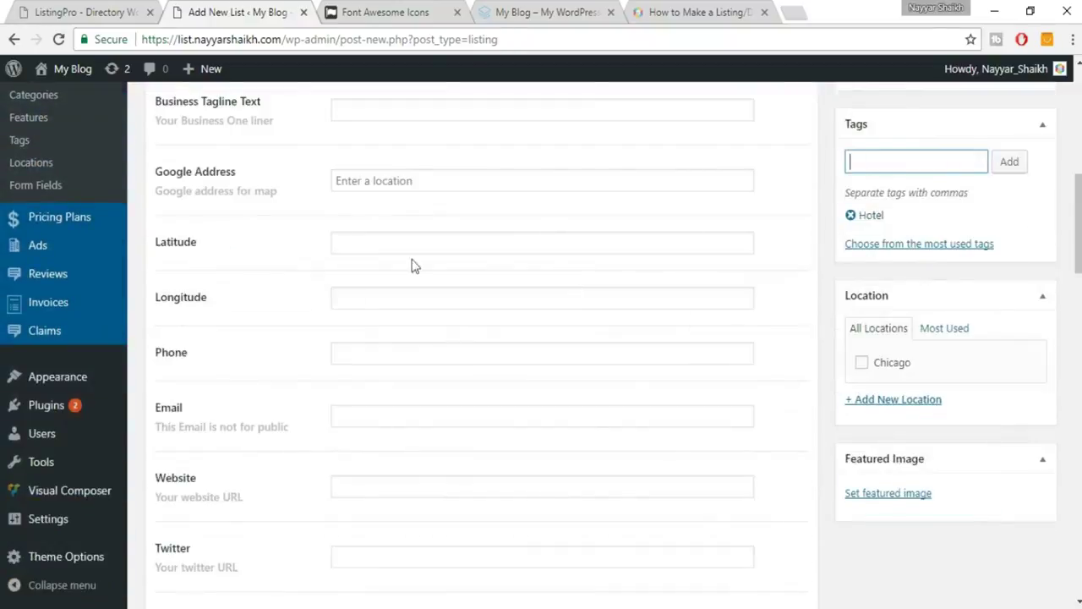
scroll(501, 330, "up", 2)
Copy the demo listing's tagline into the Business Tagline Text field.
left_click(398, 288)
left_click(68, 8)
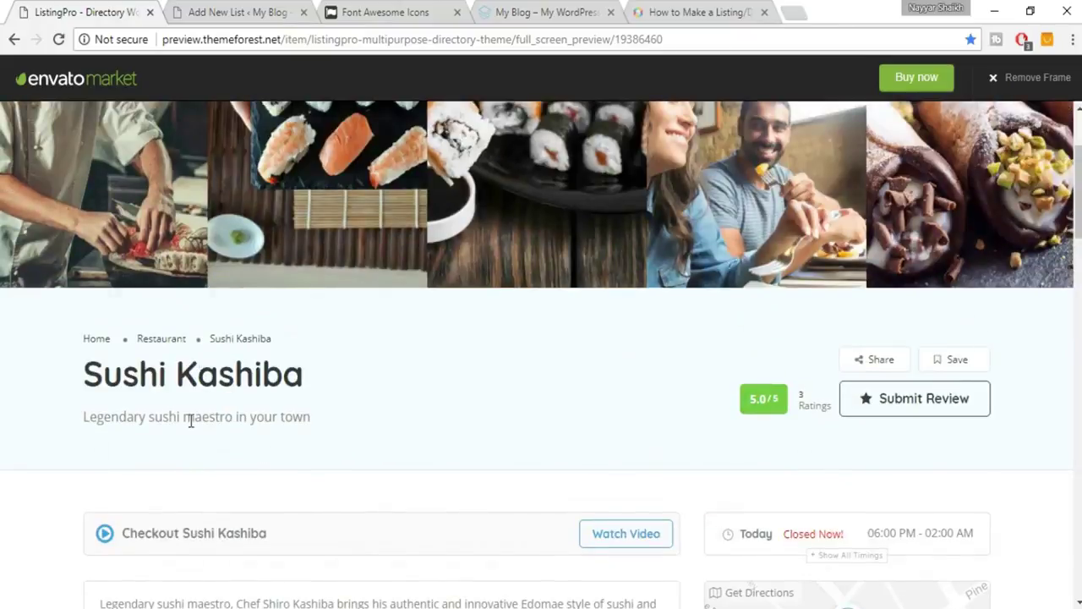
double_click(191, 419)
triple_click(190, 421)
key("ctrl+c")
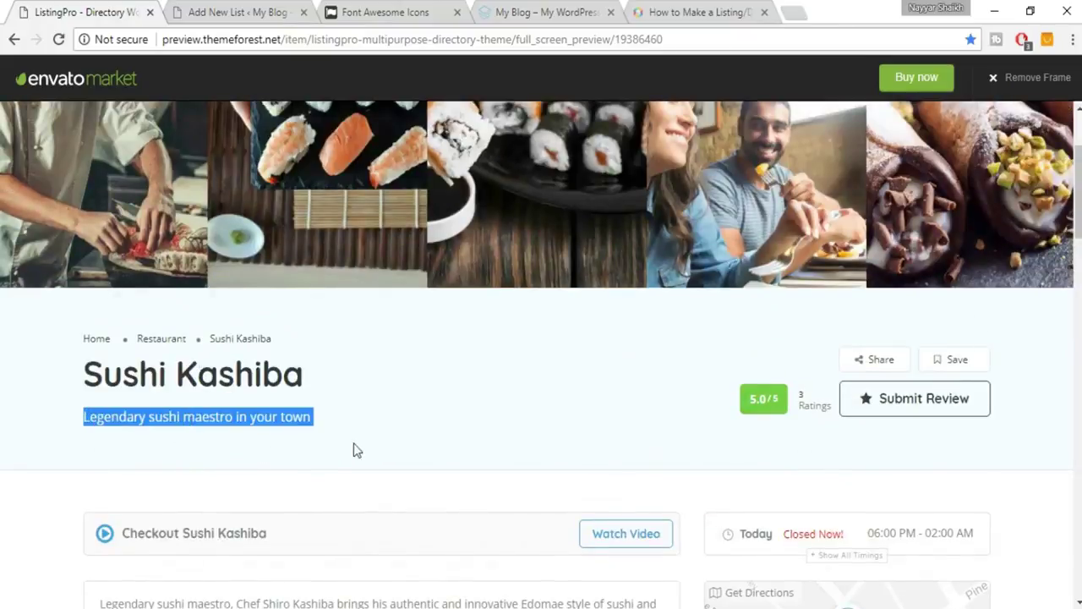
left_click(237, 12)
key("ctrl+v")
left_click(501, 325)
Select and copy the demo listing's full street address.
left_click(441, 344)
left_click(49, 9)
scroll(749, 349, "down", 4)
scroll(801, 397, "down", 2)
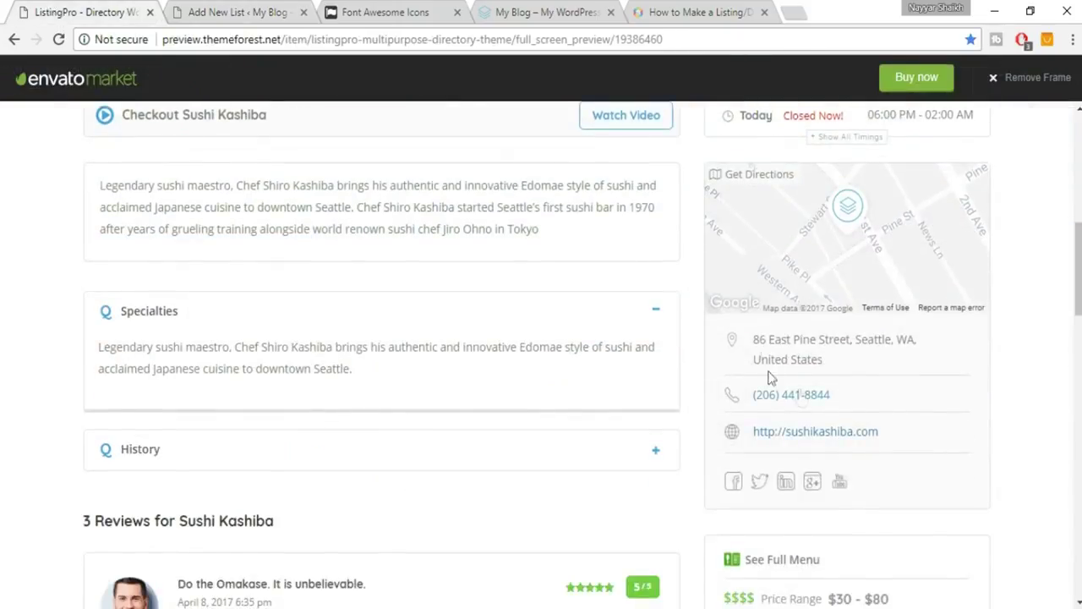
left_click_drag(751, 340, 860, 363)
key("ctrl+c")
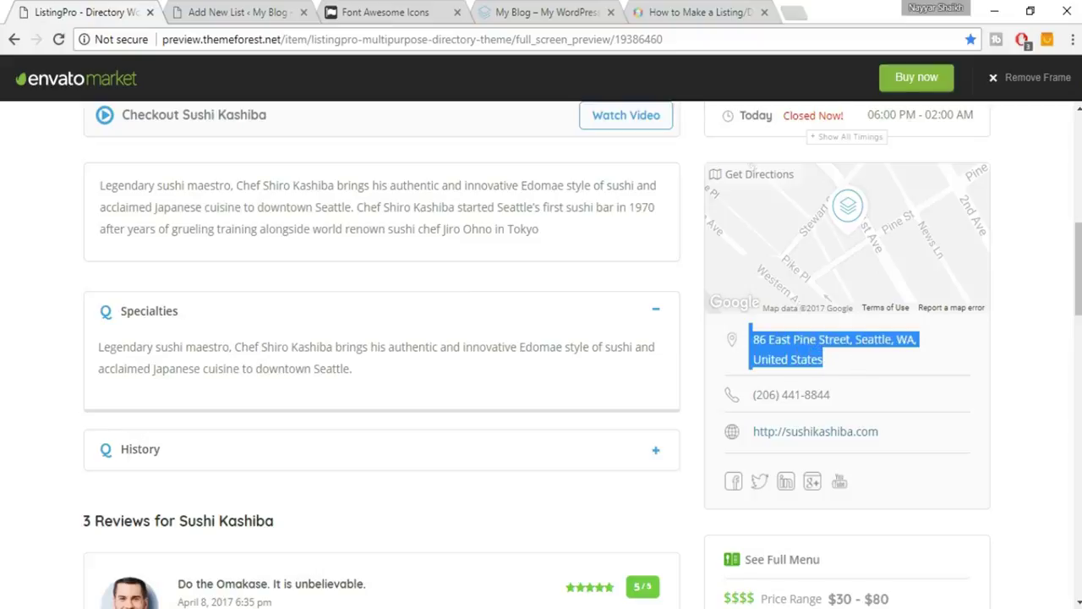
scroll(1039, 358, "down", 5)
scroll(1039, 358, "up", 4)
left_click(985, 325)
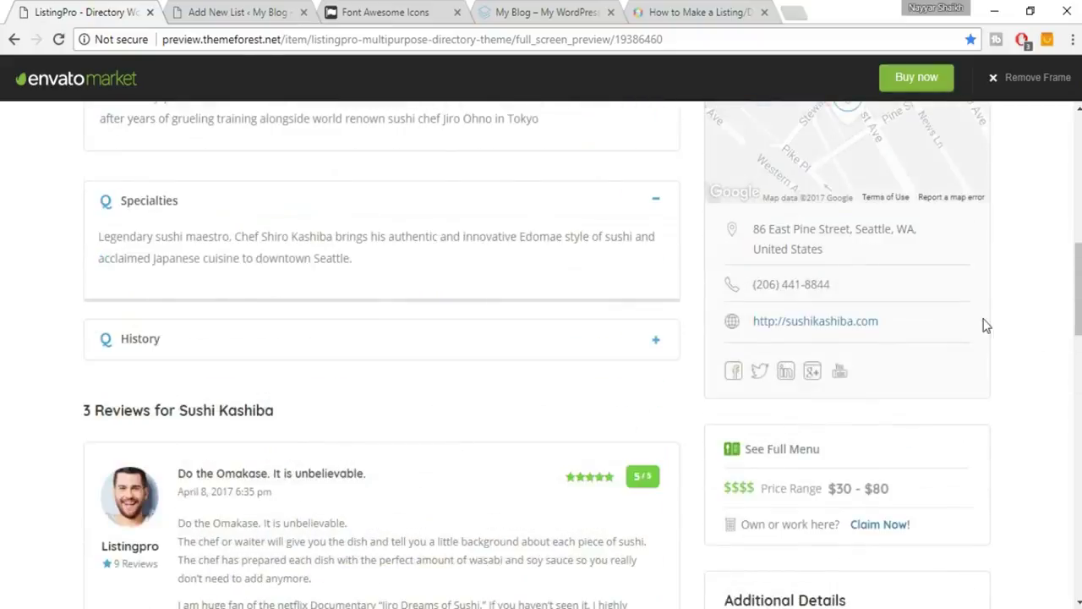
left_click_drag(822, 246, 756, 223)
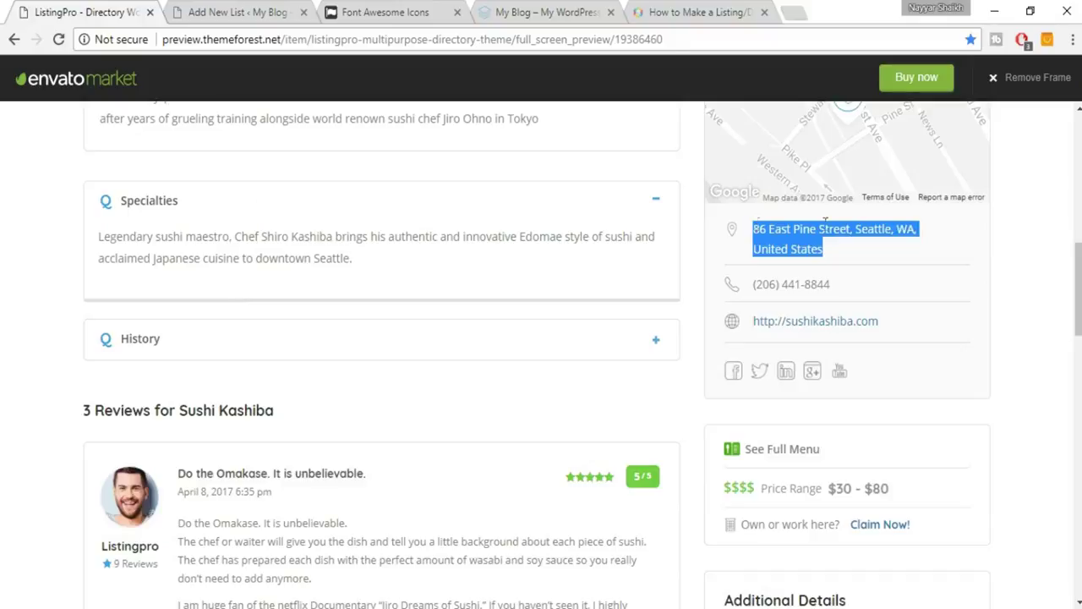
left_click(297, 10)
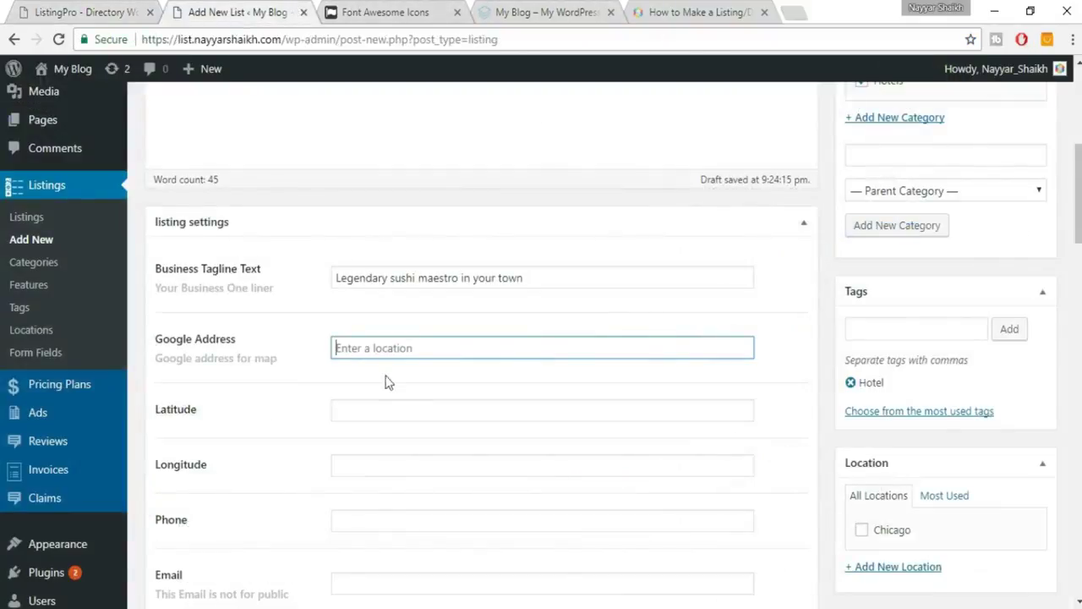
left_click(405, 416)
left_click(474, 349)
key("ctrl+v")
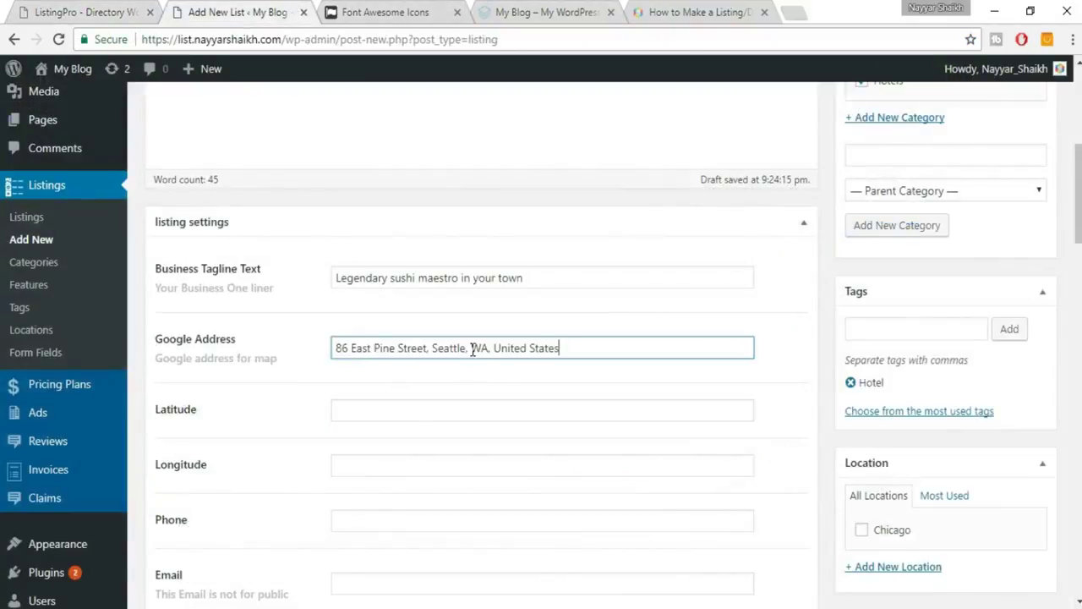
left_click(309, 382)
scroll(312, 386, "down", 2)
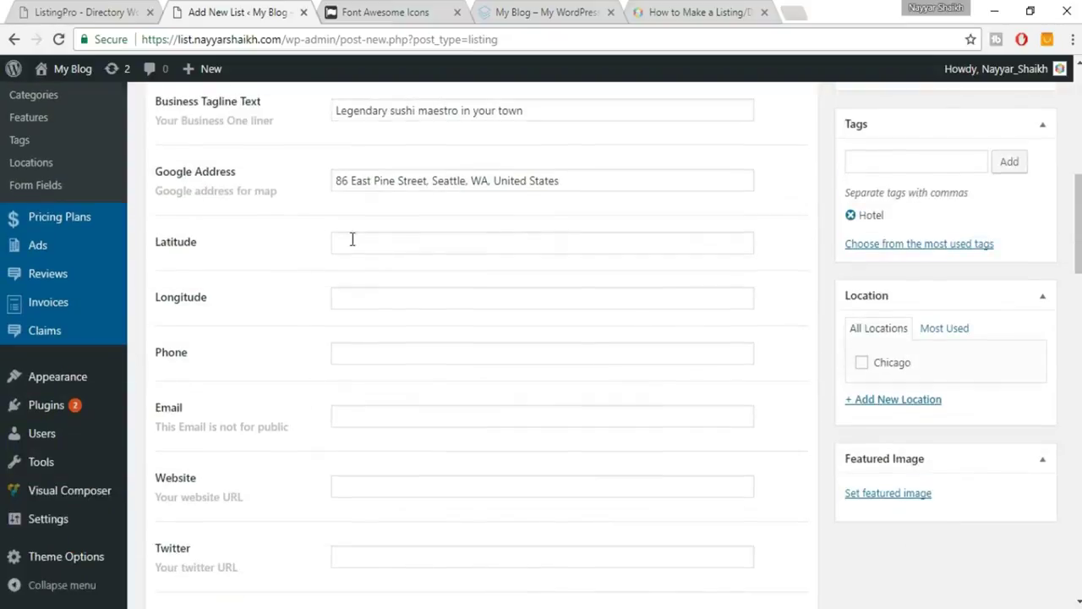
left_click(390, 245)
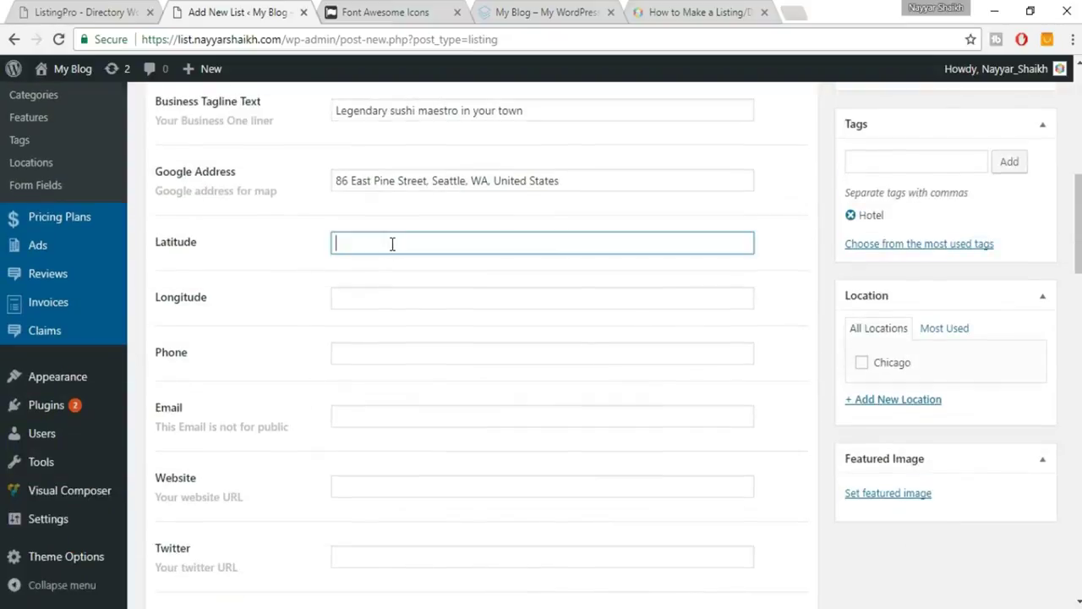
left_click(796, 11)
Look up the Seattle address's coordinates on latlong.net.
type("la")
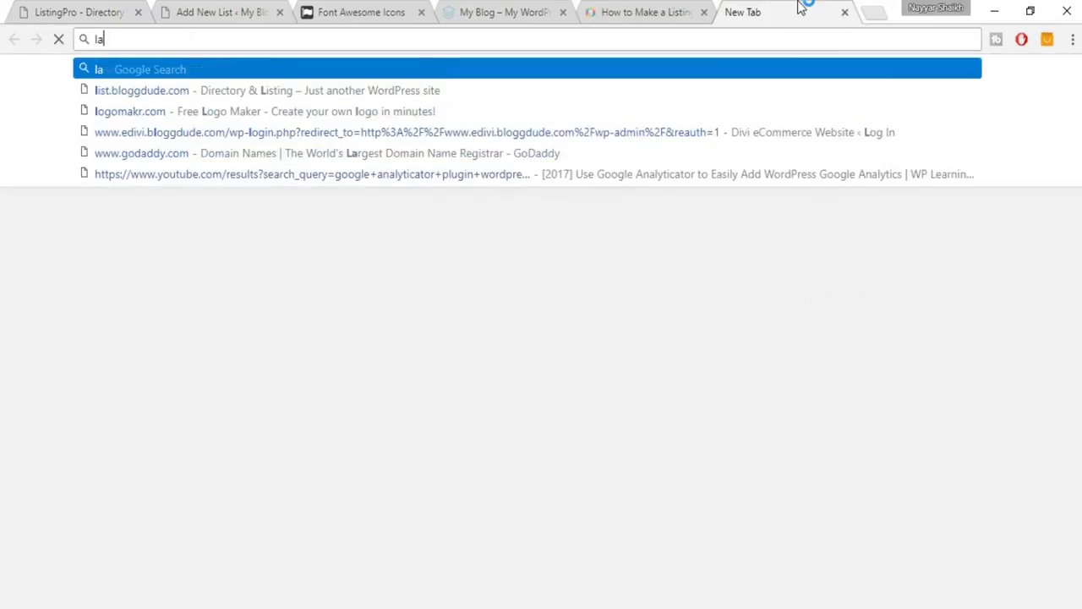
type("tl")
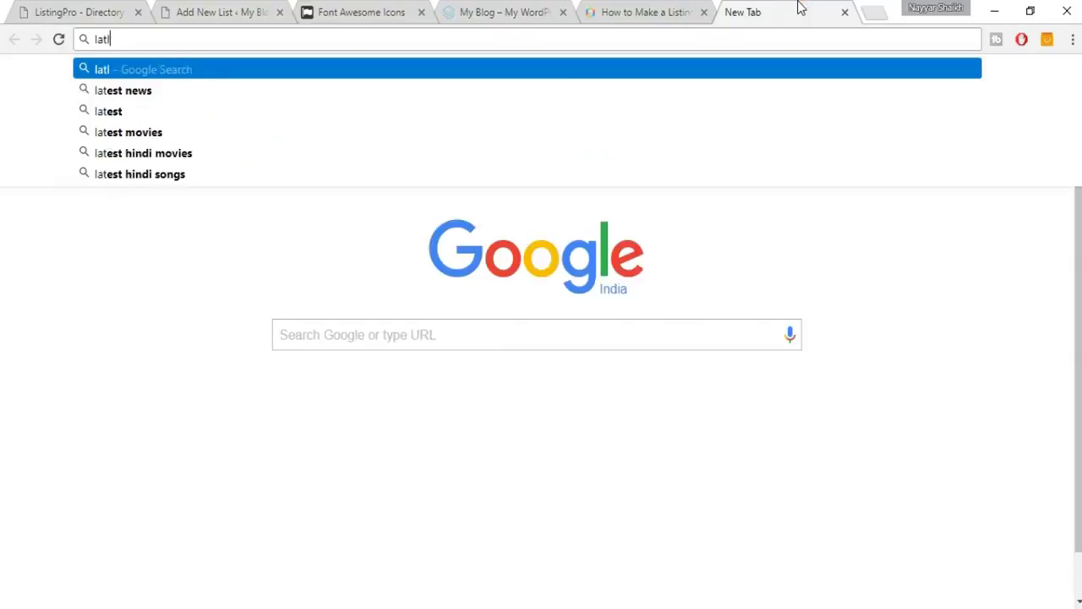
type("ong.net")
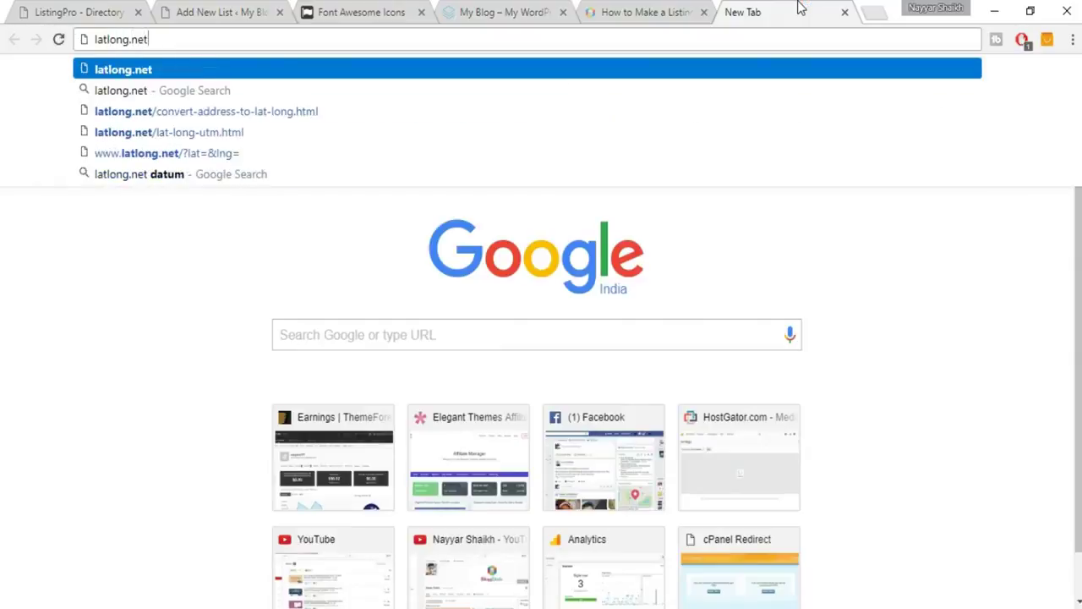
key("Return")
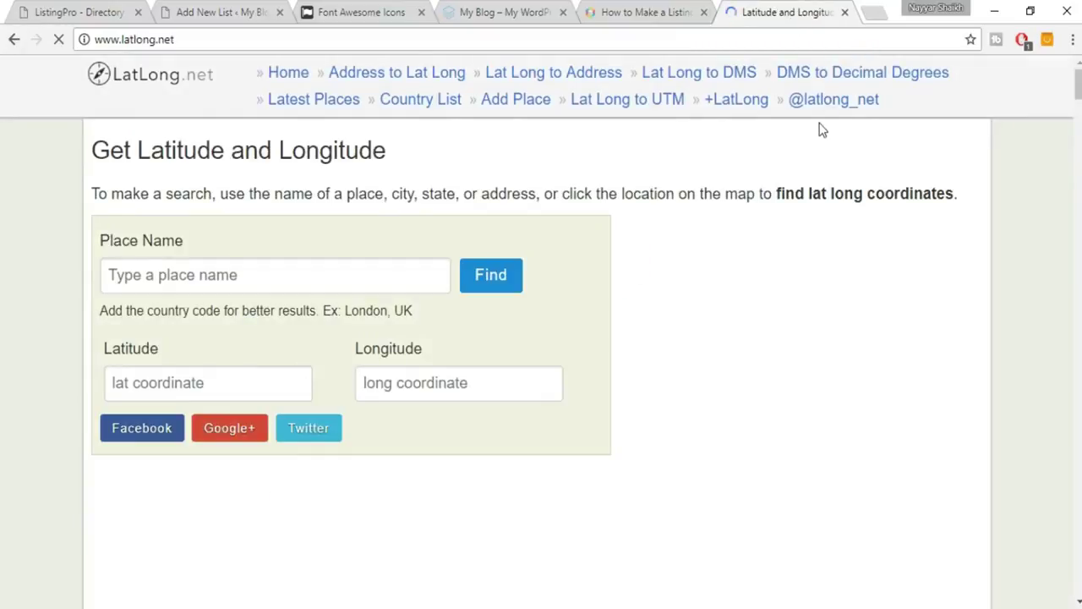
left_click(227, 277)
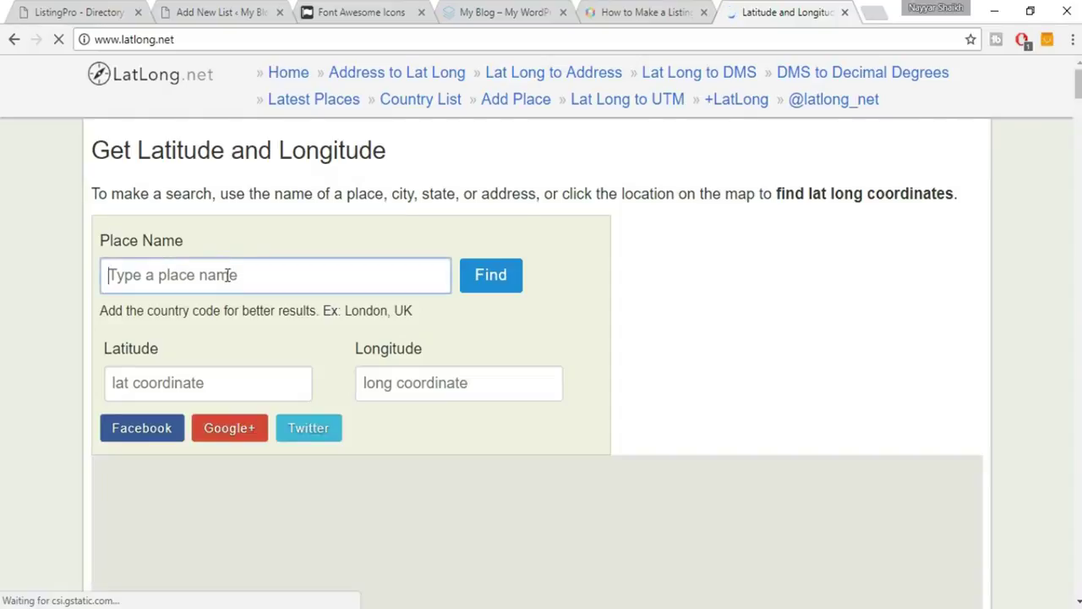
key("ctrl+v")
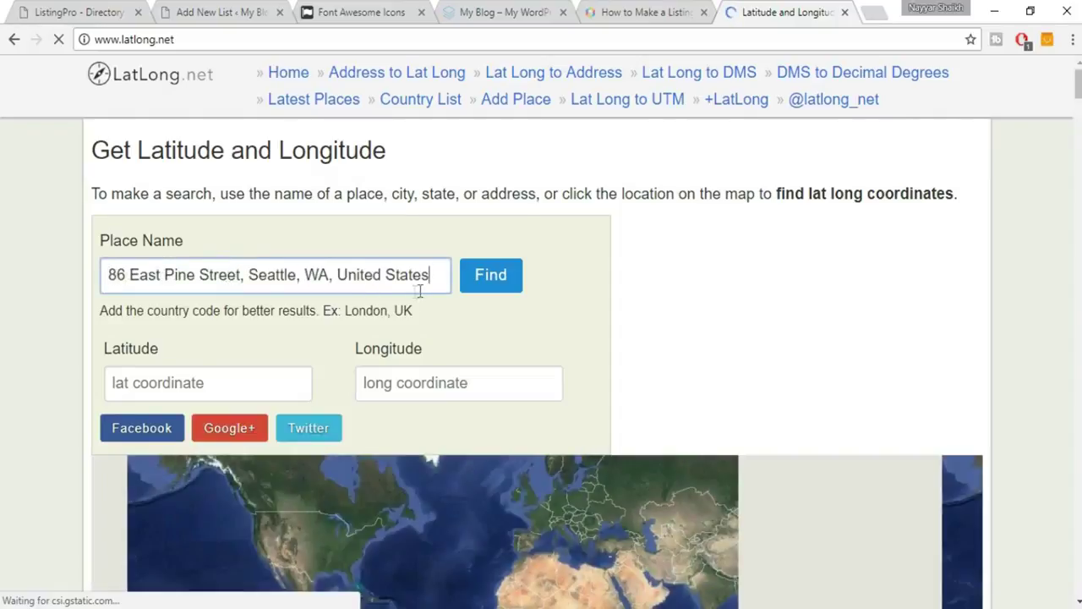
left_click(489, 287)
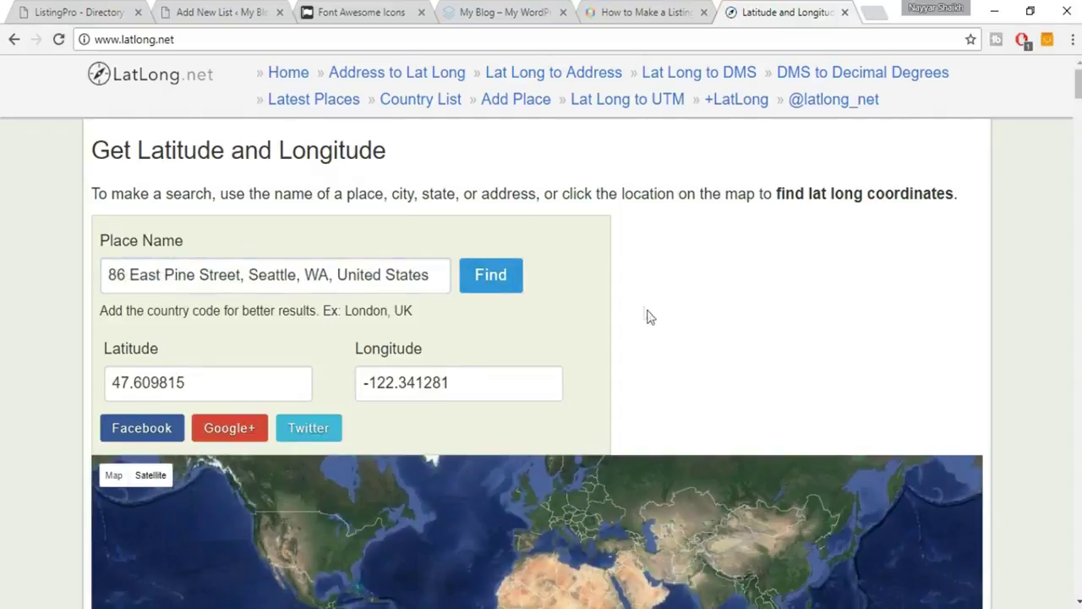
Fill the listing's Latitude 47.609815 and Longitude -122.341281 from the lookup results.
left_click(228, 386)
left_click_drag(228, 385, 95, 376)
key("ctrl+c")
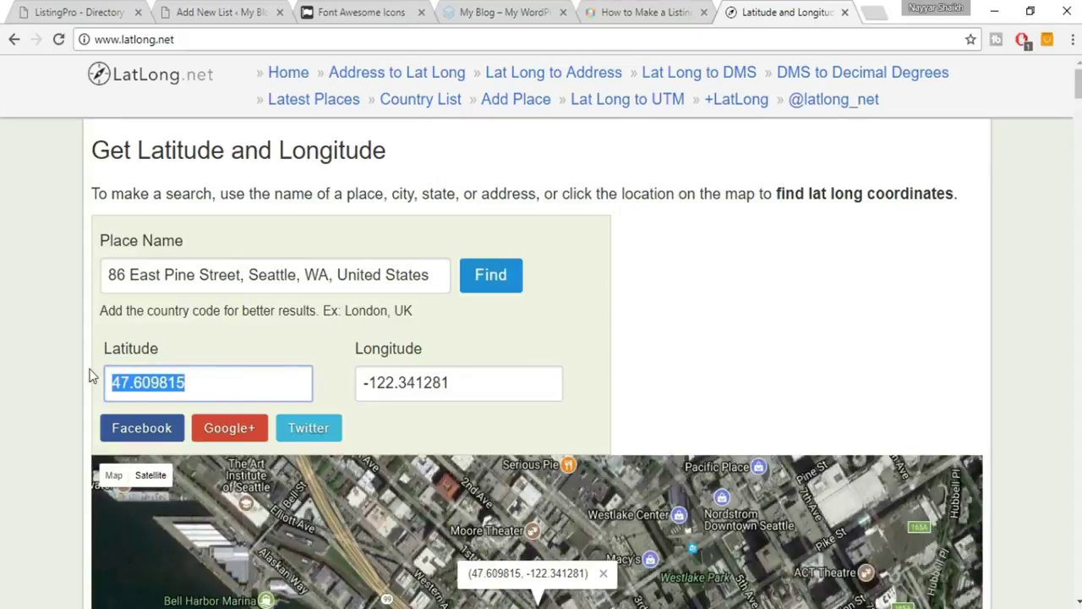
left_click(221, 12)
left_click(394, 244)
key("ctrl+v")
left_click(810, 12)
left_click_drag(479, 385, 352, 387)
key("ctrl+c")
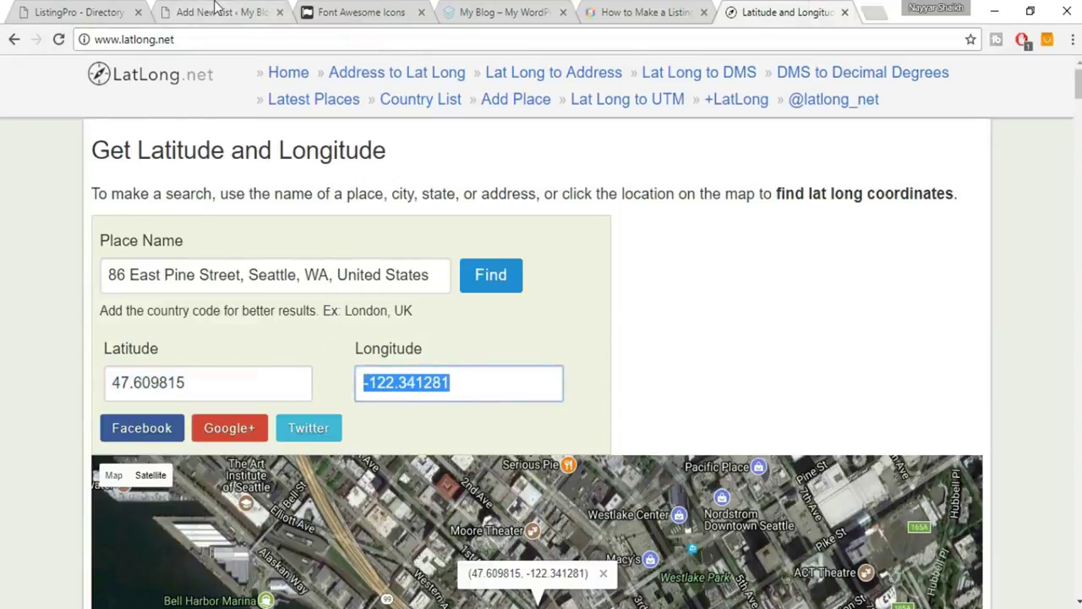
left_click(222, 12)
left_click(386, 300)
key("ctrl+v")
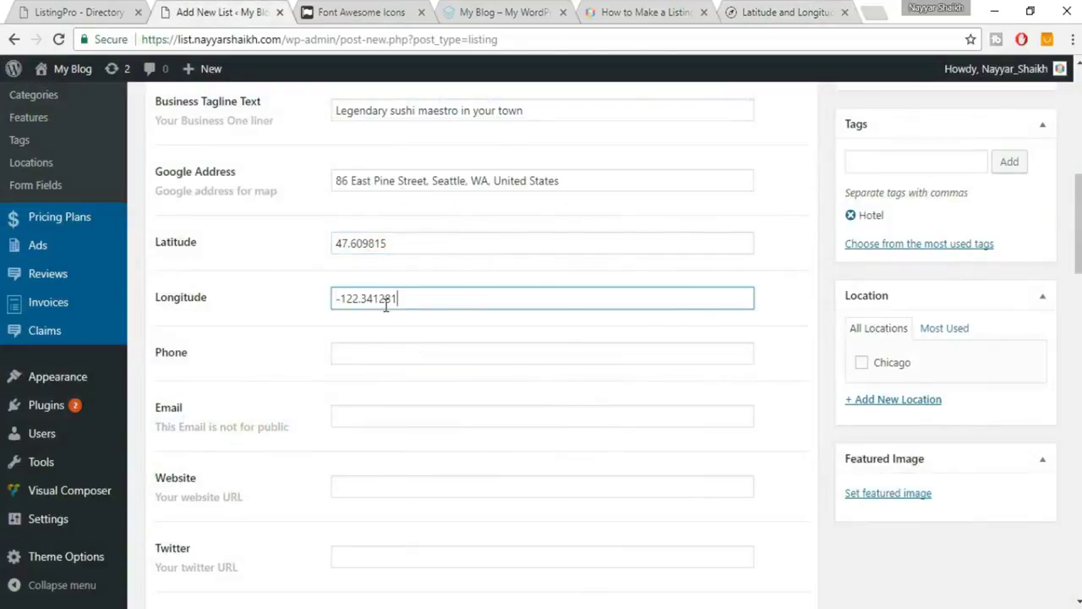
Fill in the listing's phone number, email address and website using saved autofill entries.
left_click(419, 361)
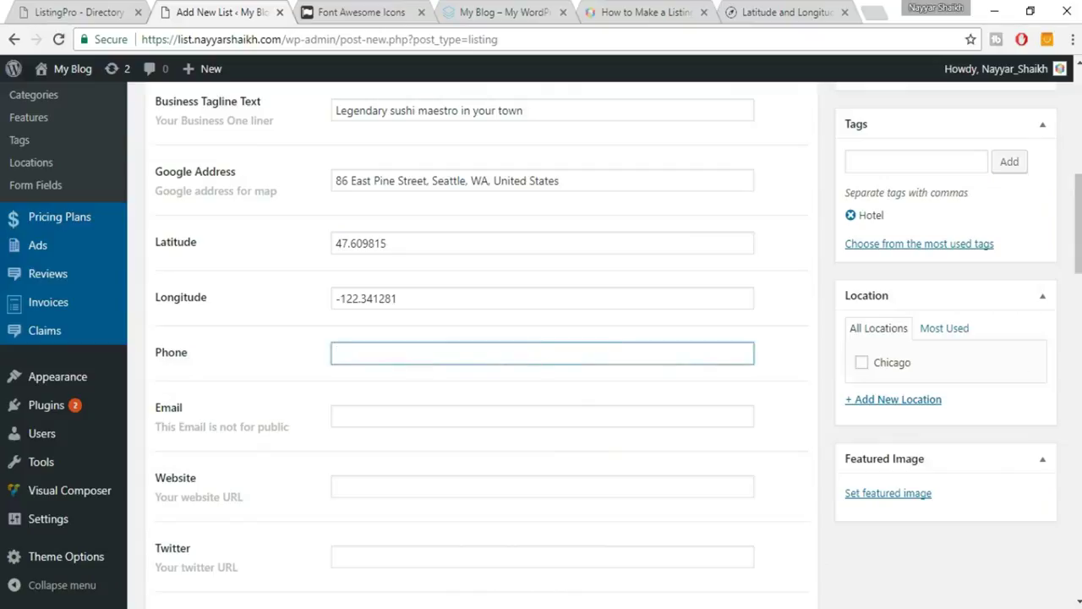
type("1234567980")
scroll(567, 323, "down", 1)
left_click(569, 325)
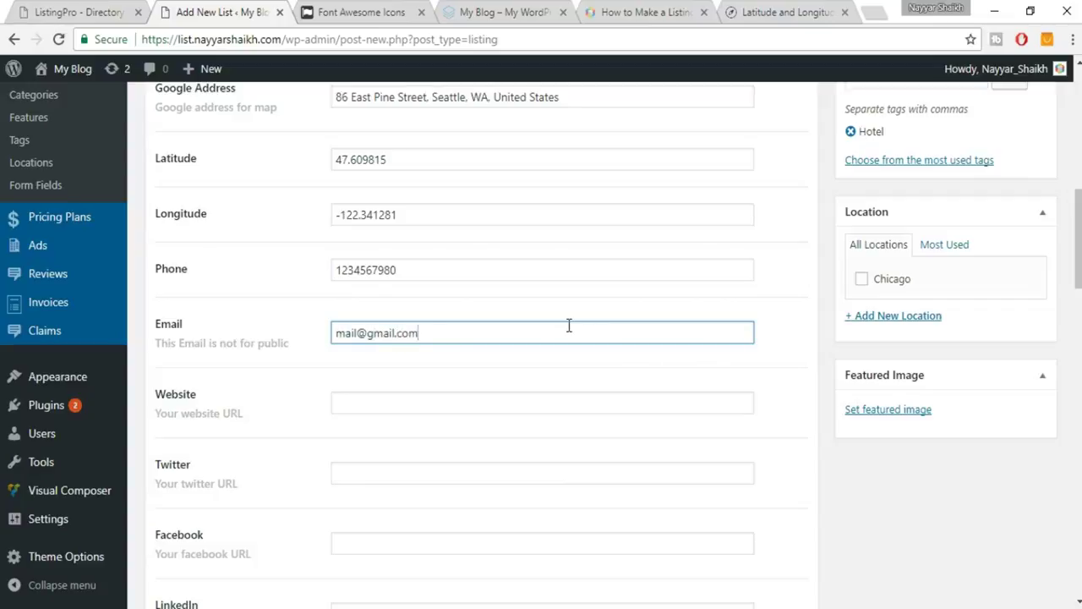
scroll(487, 316, "down", 1)
left_click(489, 320)
type("website.com")
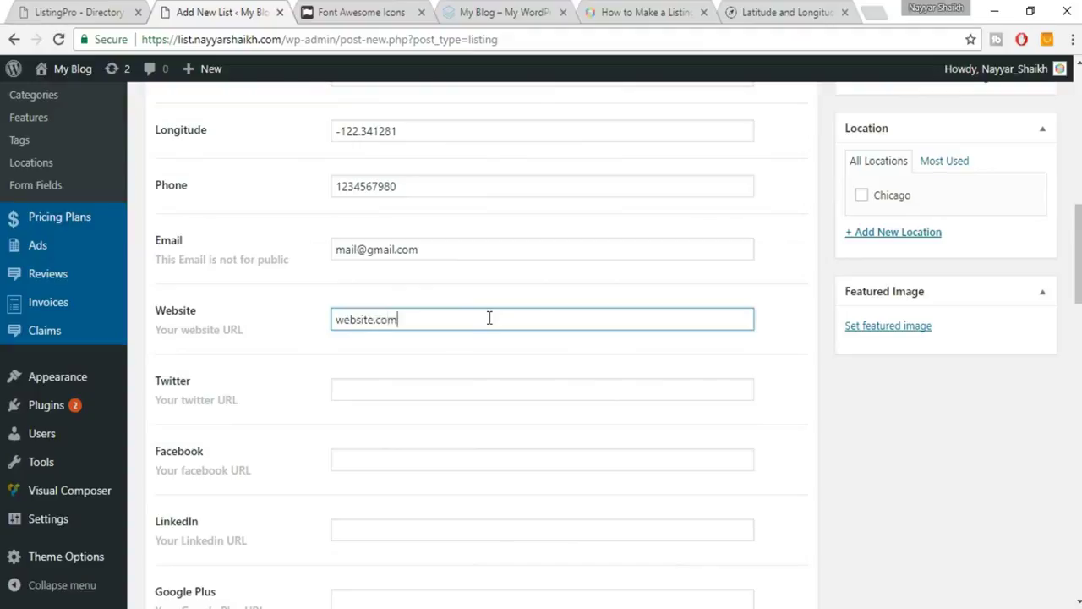
Fill the Twitter, Facebook and YouTube channel fields with the saved profile URLs.
left_click(479, 393)
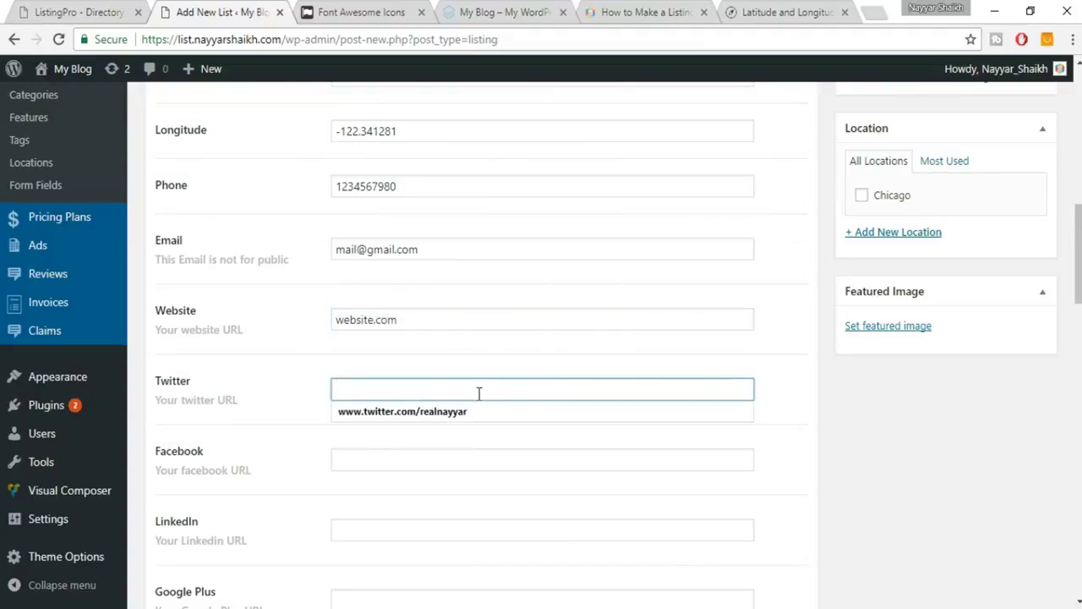
key("Down")
left_click(471, 416)
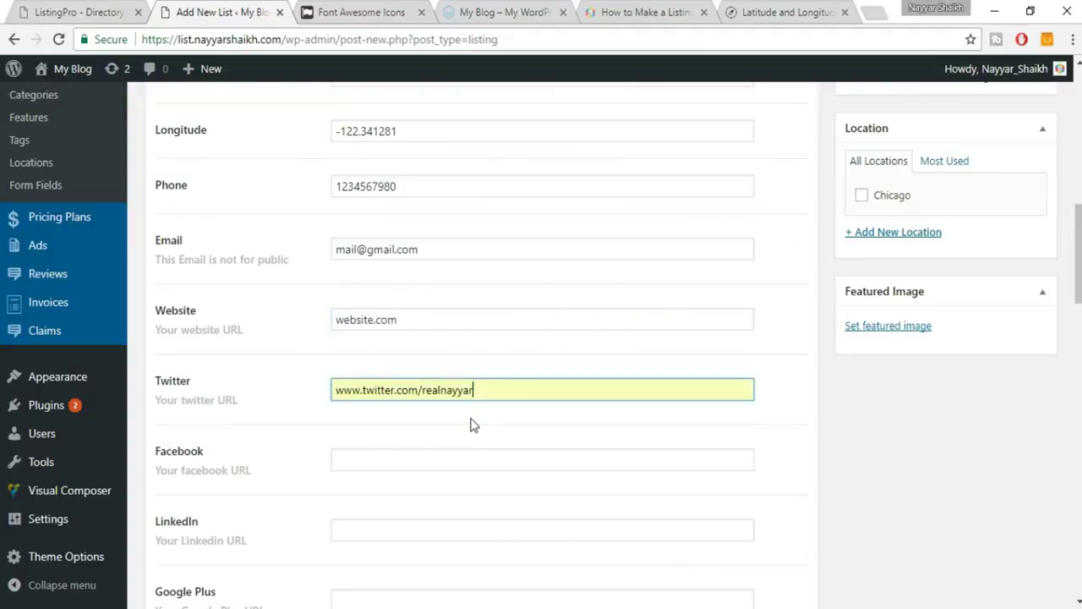
scroll(624, 406, "down", 2)
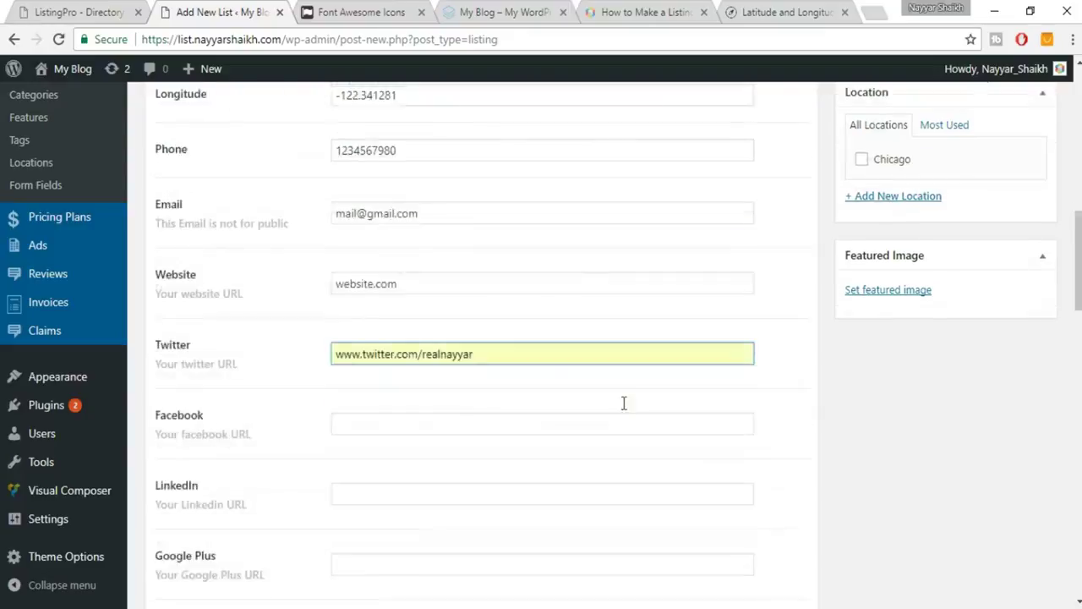
left_click(447, 299)
left_click(446, 313)
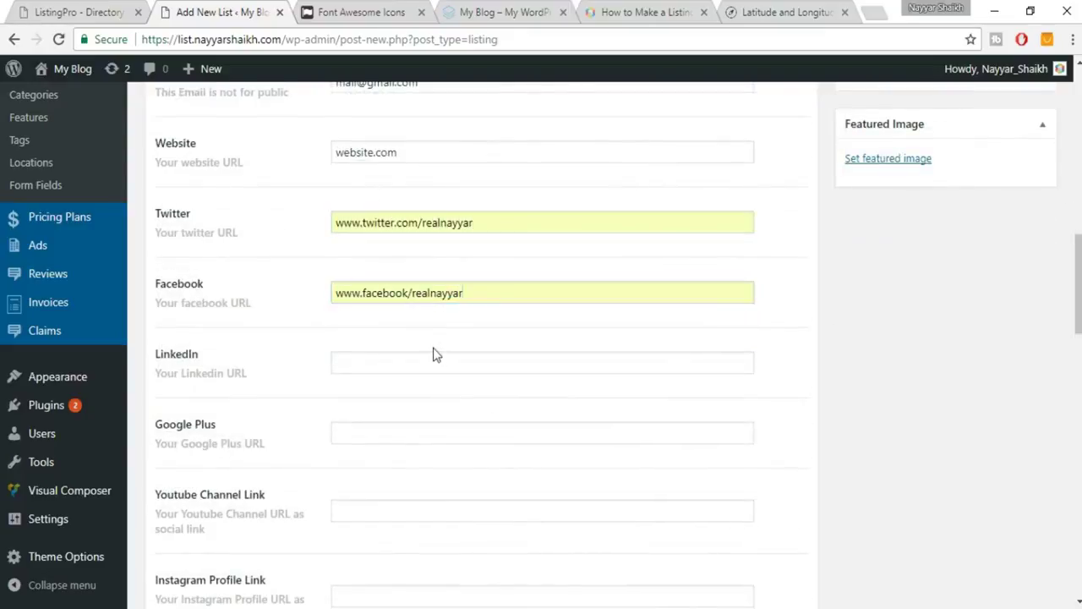
scroll(713, 387, "down", 1)
left_click(400, 423)
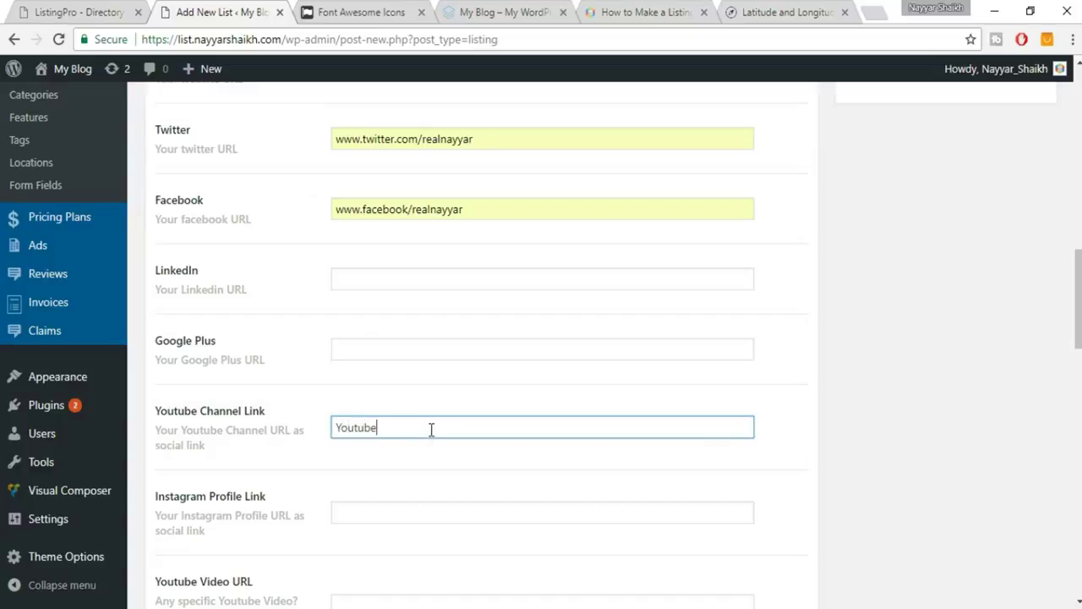
type("Youtube.com/nayyarshaikh")
scroll(457, 415, "down", 4)
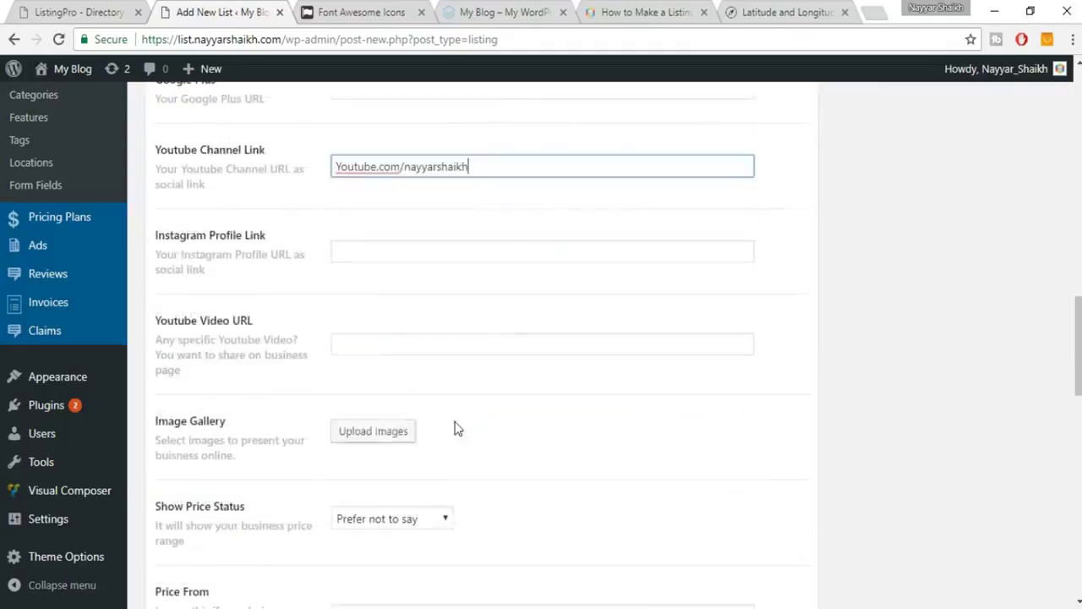
left_click(423, 278)
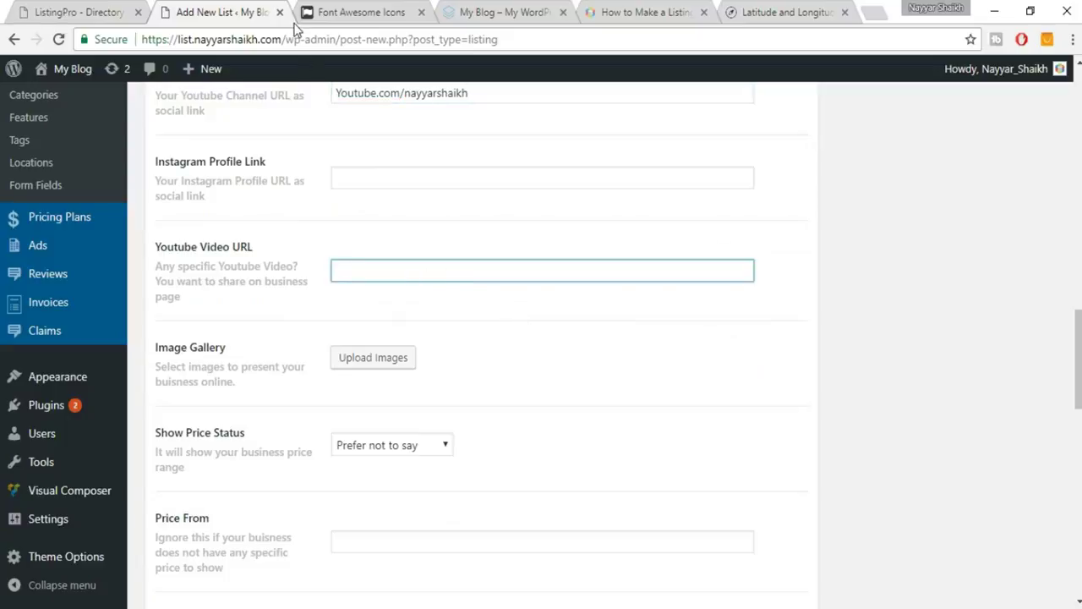
Glance at the demo listing, then go back to the form's empty Image Gallery.
left_click(88, 16)
scroll(257, 222, "up", 4)
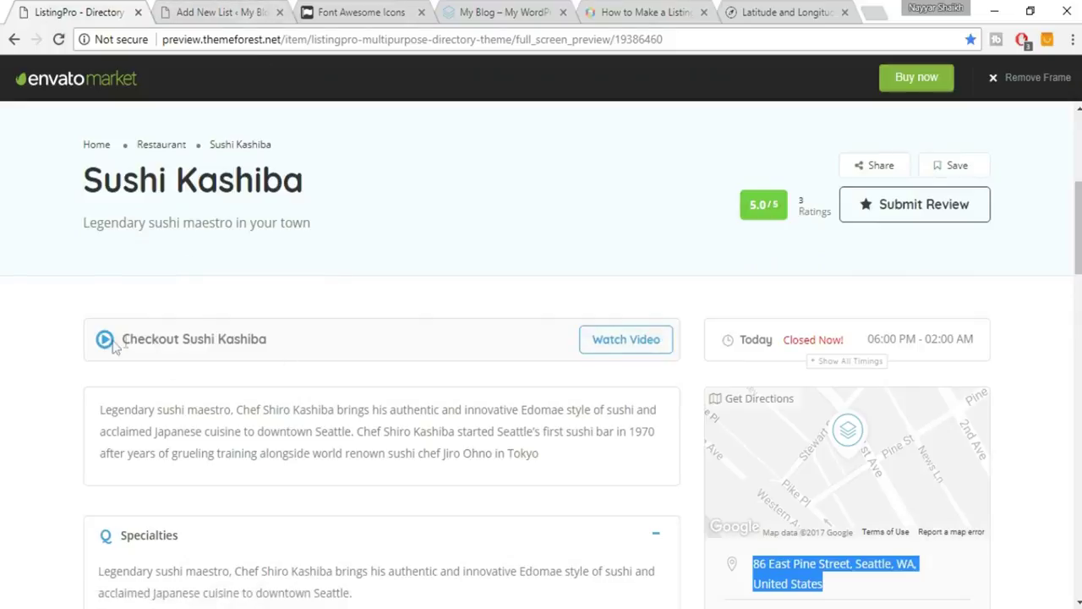
left_click(207, 8)
scroll(592, 363, "down", 1)
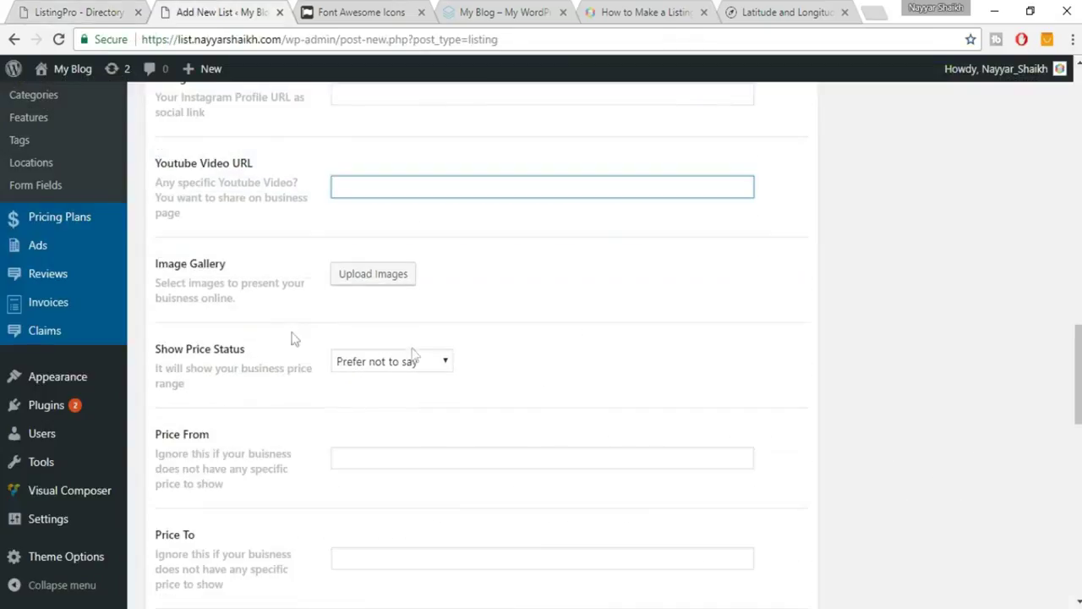
left_click(346, 282)
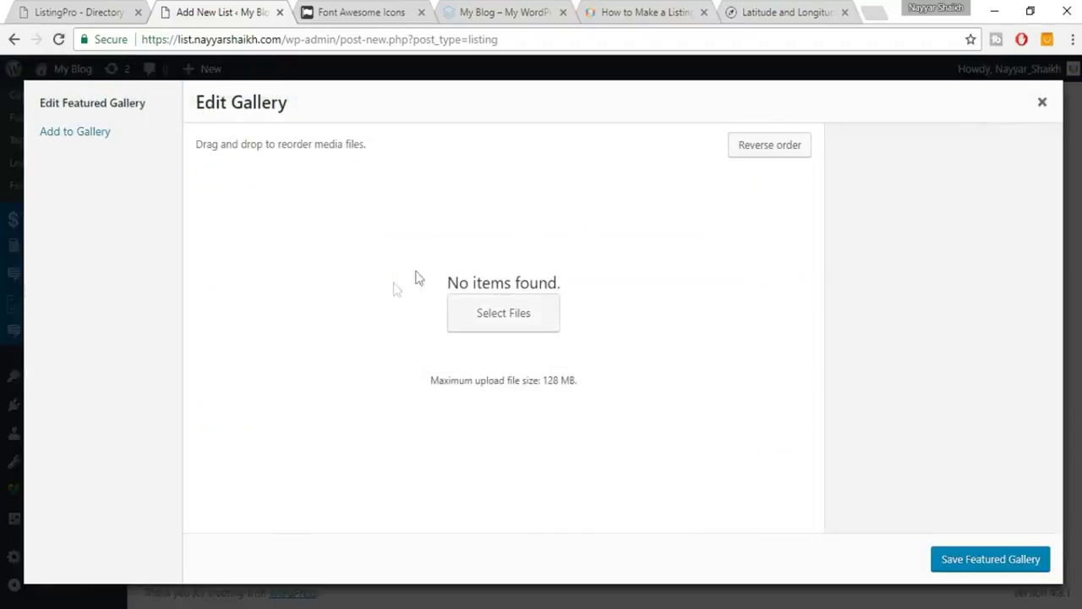
Upload all five photos from the Images > Listing > Sushi folder.
left_click(498, 378)
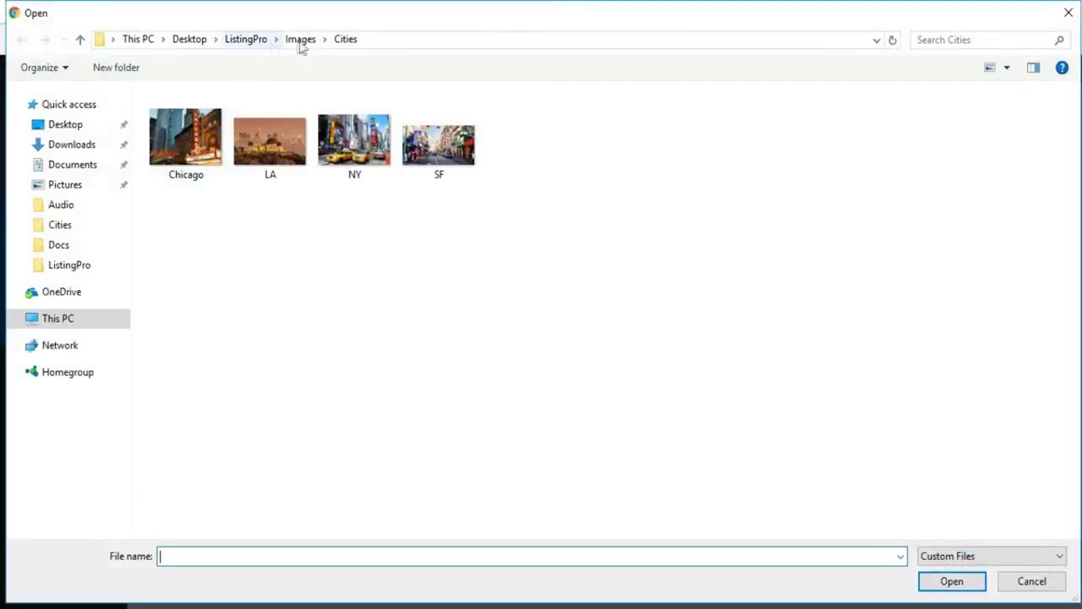
left_click(301, 41)
double_click(181, 153)
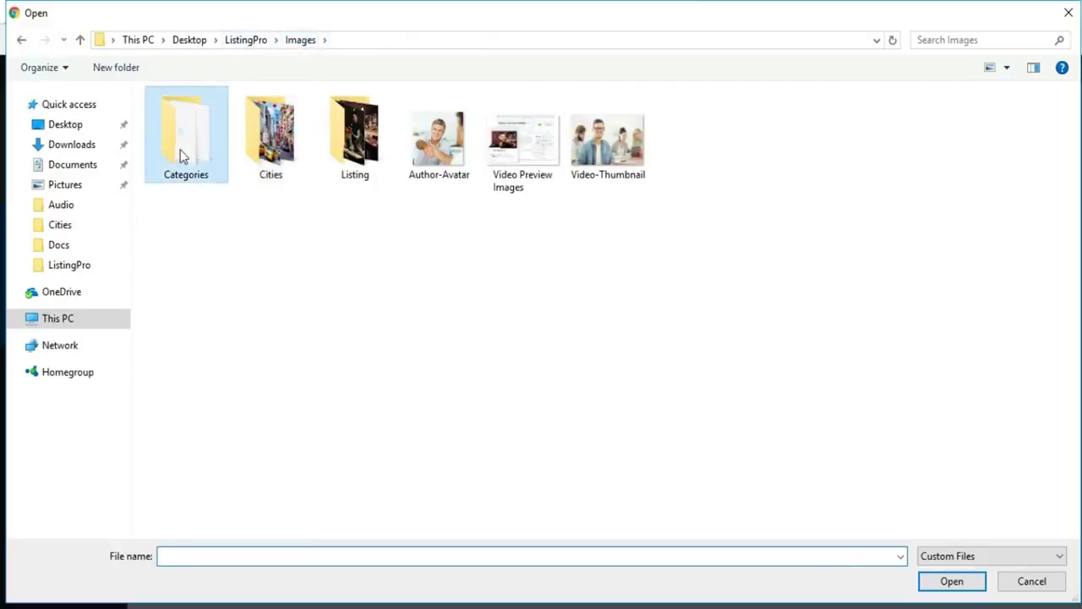
left_click(306, 42)
double_click(358, 175)
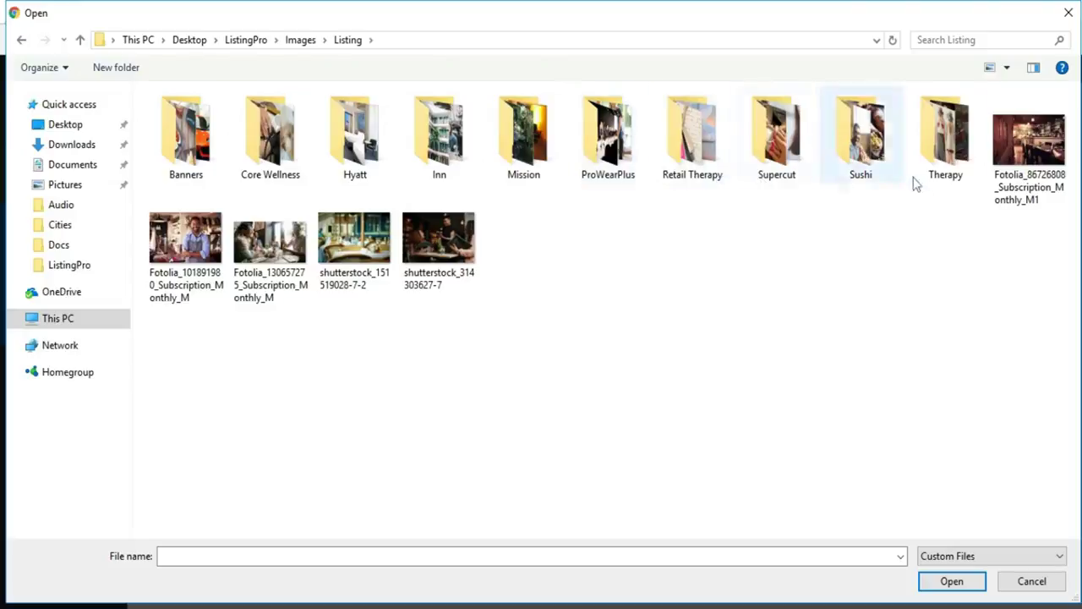
left_click(888, 157)
double_click(888, 156)
left_click_drag(713, 162, 156, 88)
key("Return")
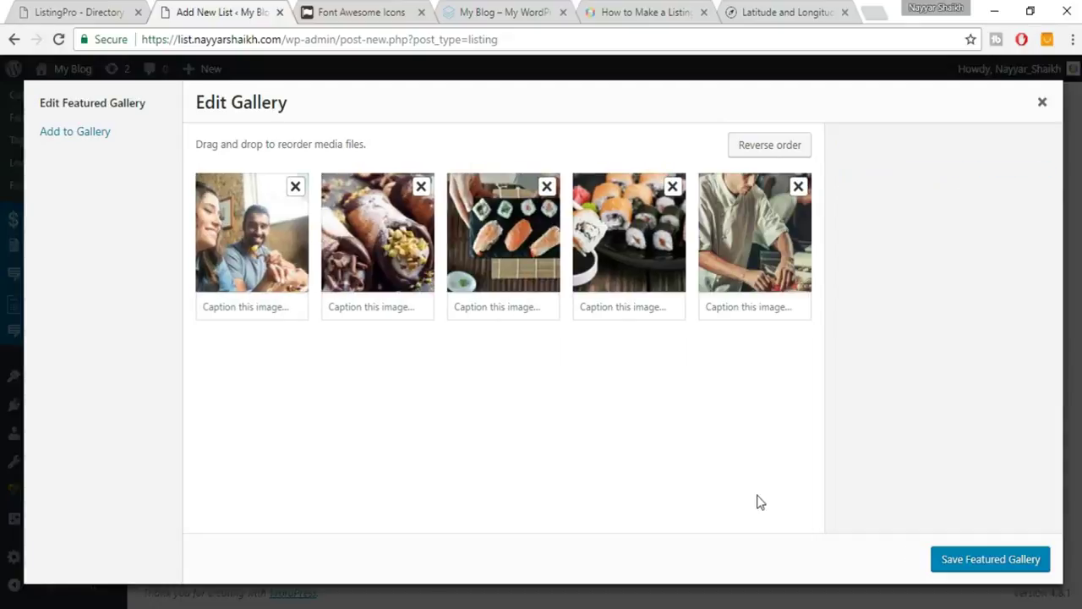
Save the five uploaded sushi photos as the listing's featured gallery.
left_click(965, 565)
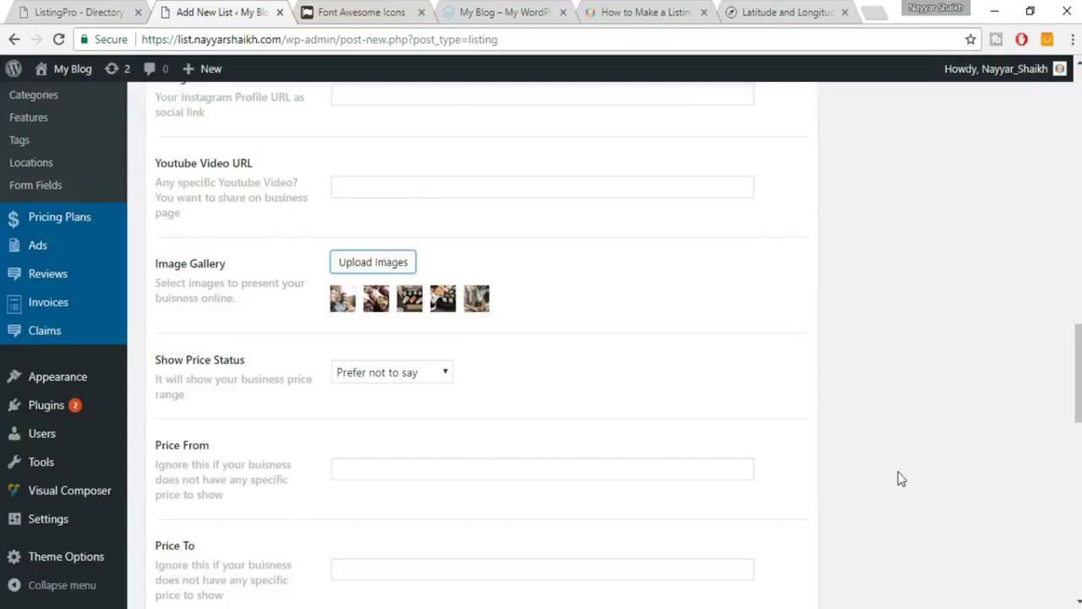
scroll(899, 476, "down", 2)
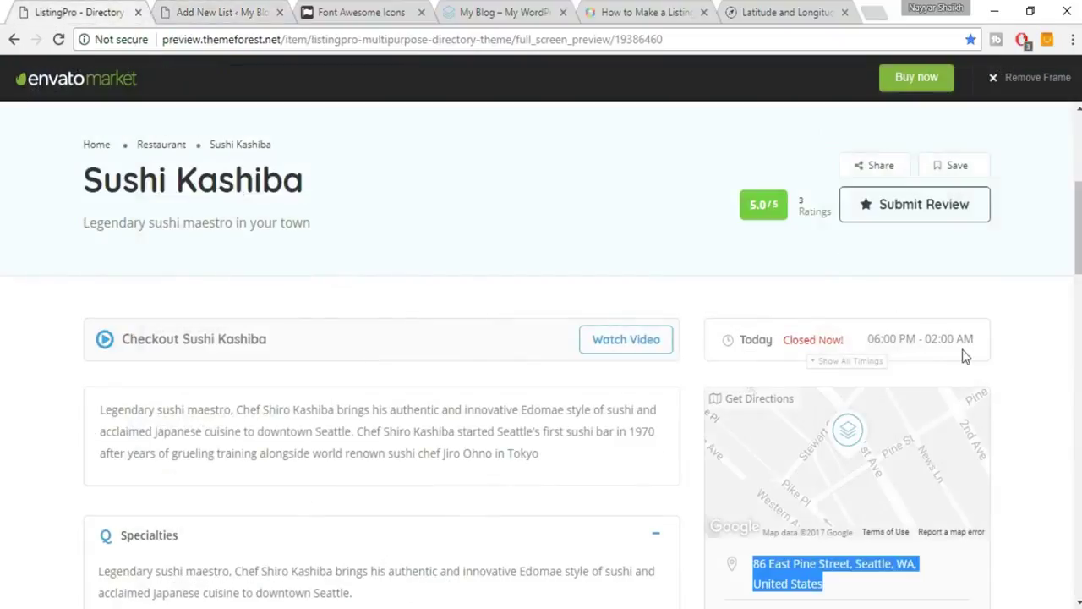
scroll(966, 356, "down", 5)
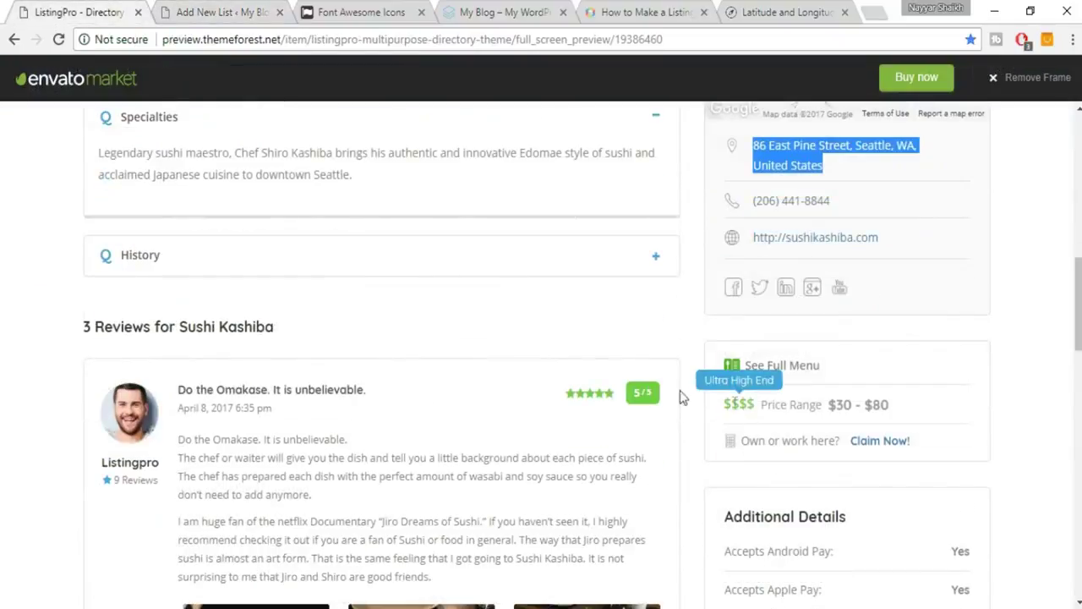
left_click(273, 5)
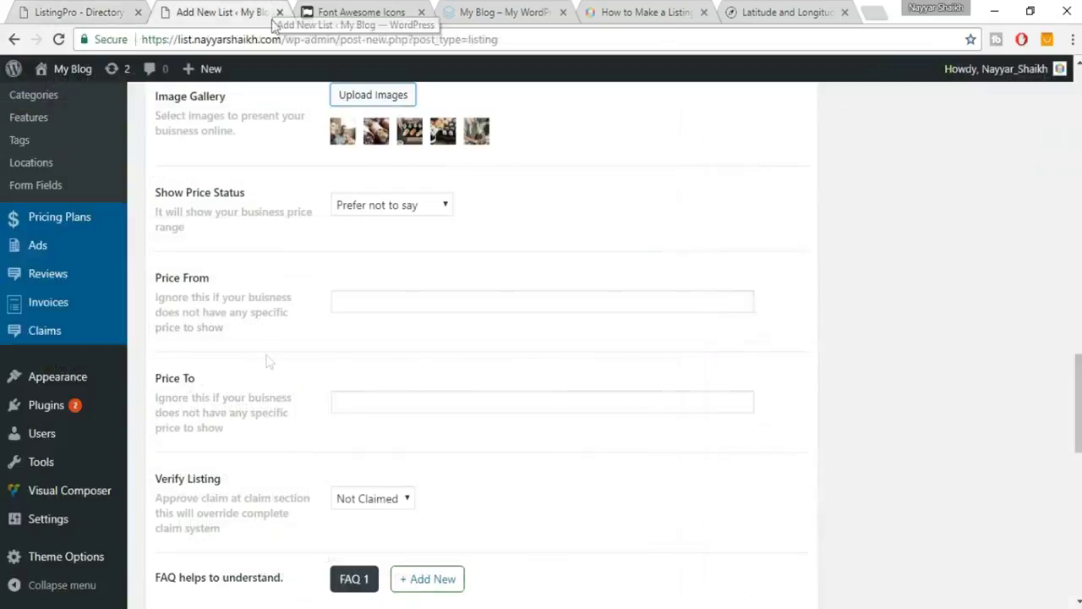
Set the price status to $$$ Pricey with a price range of $10 to $100.
left_click(433, 206)
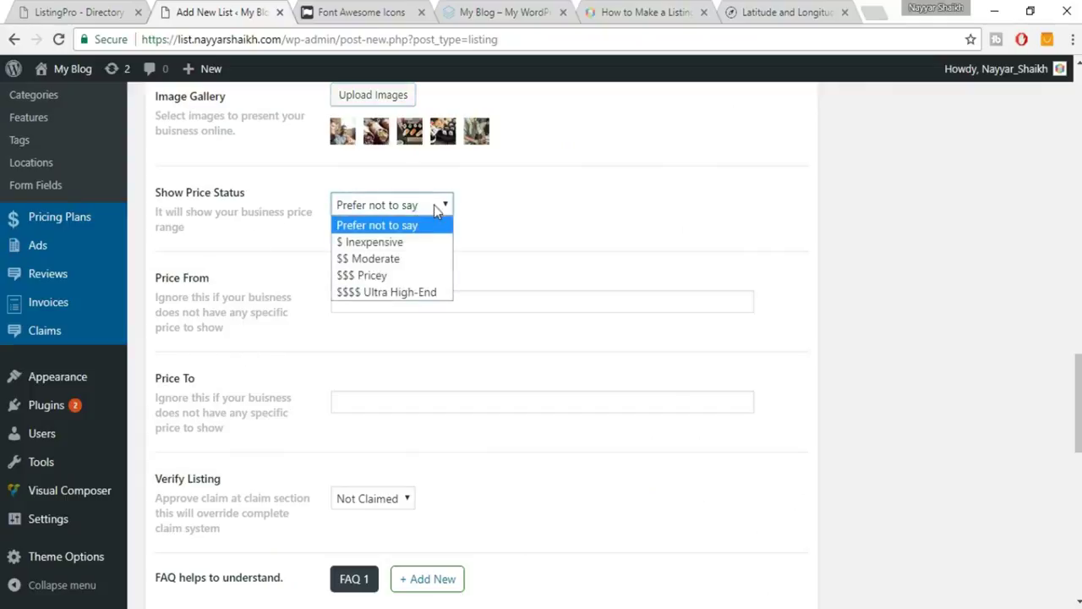
left_click(413, 276)
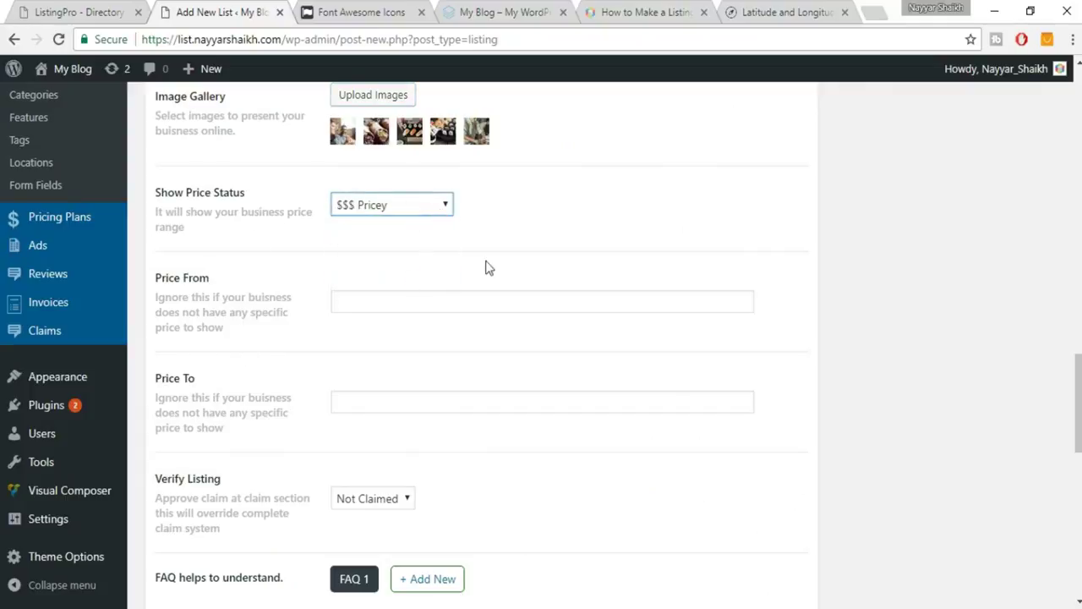
left_click(419, 297)
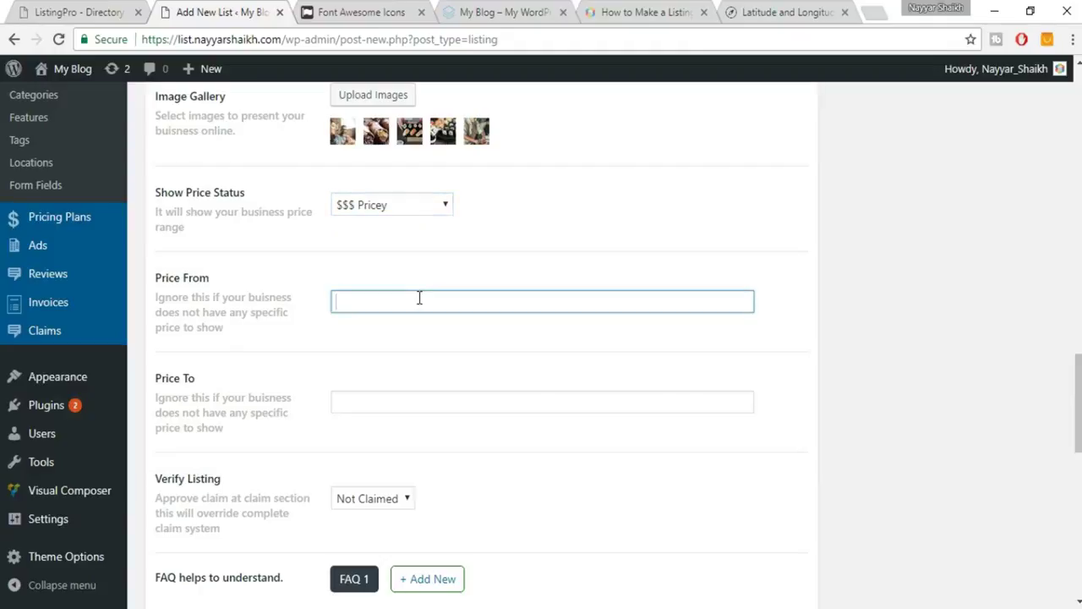
key("Tab")
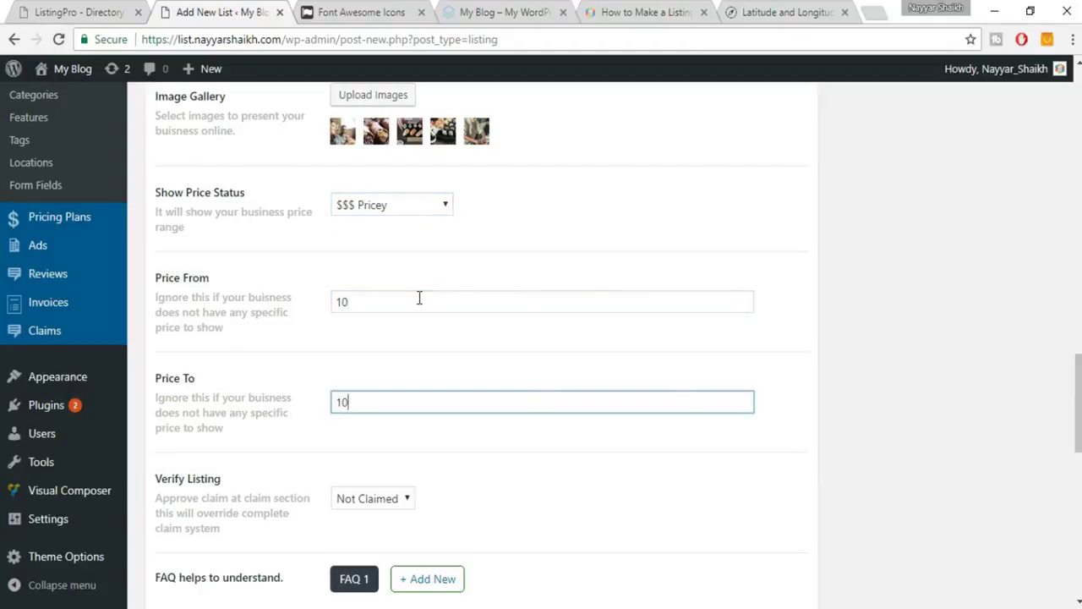
left_click(338, 303)
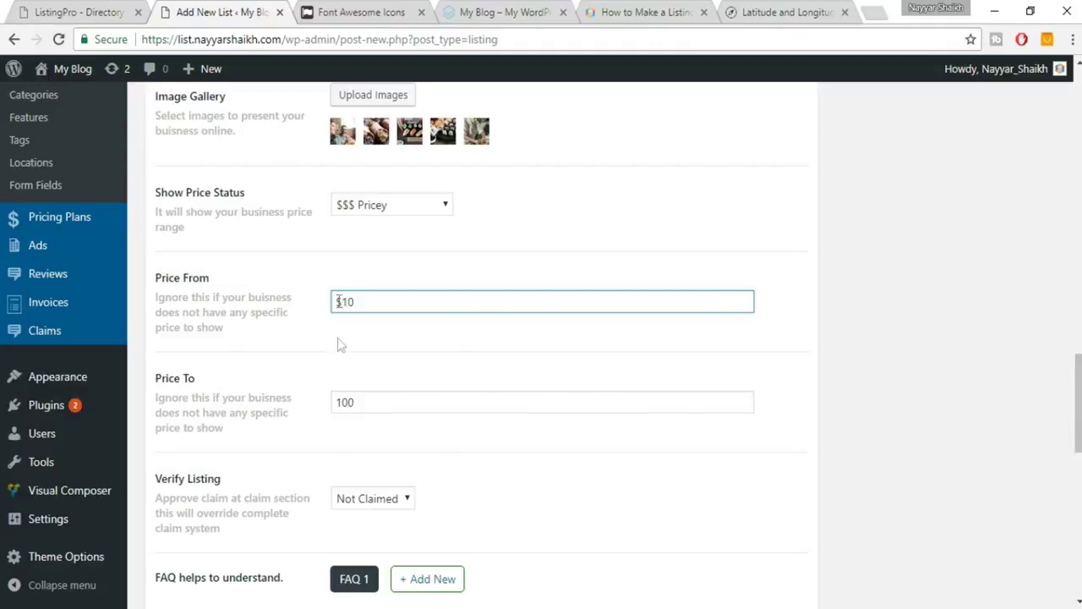
left_click(341, 409)
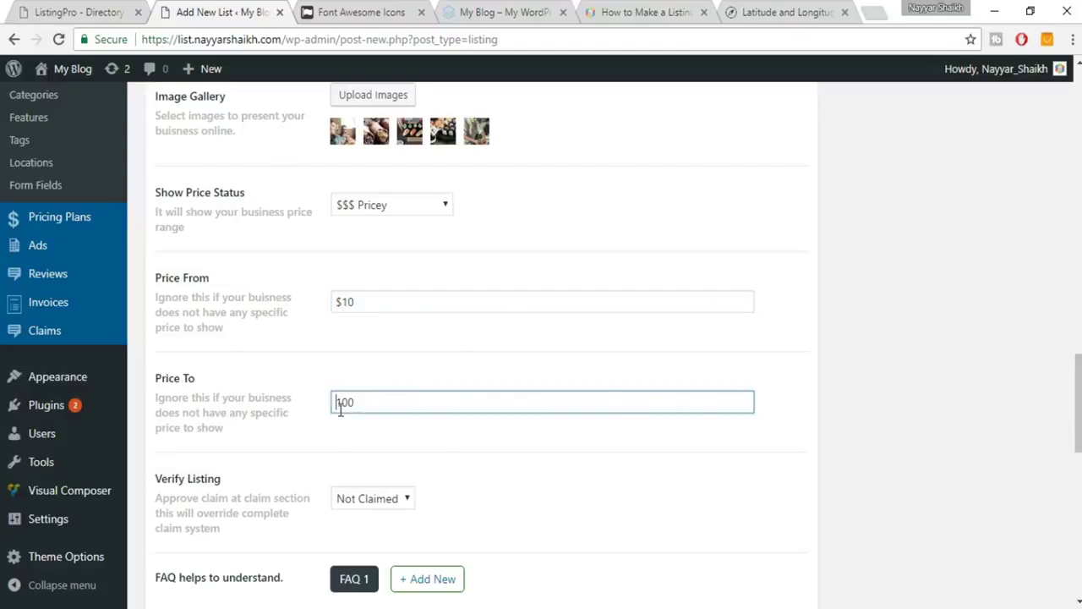
Set Verify Listing to Claimed.
scroll(372, 419, "down", 2)
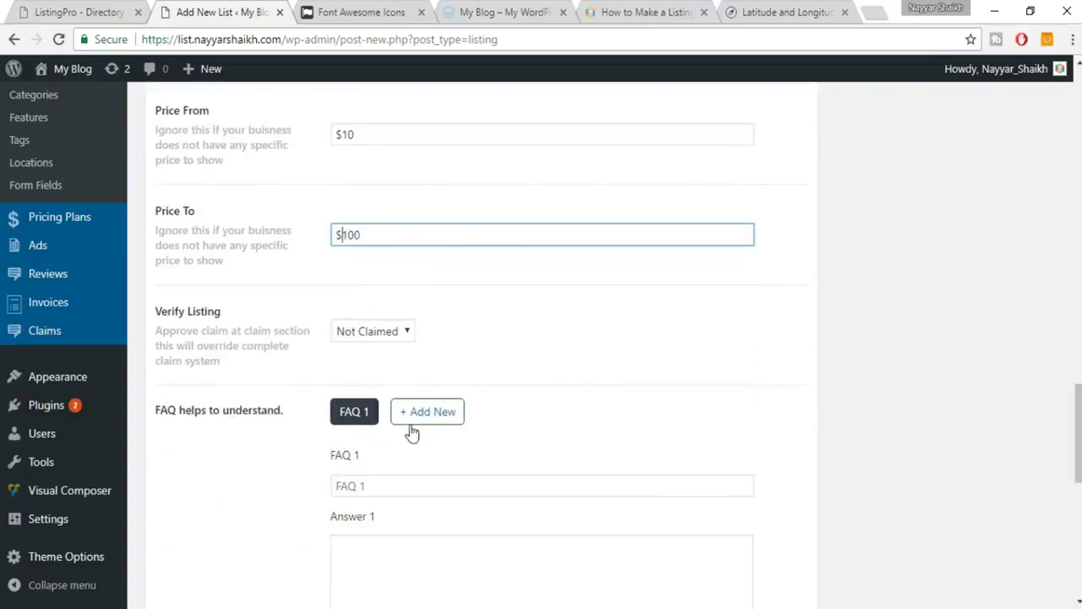
left_click(404, 331)
left_click(381, 368)
scroll(686, 370, "down", 1)
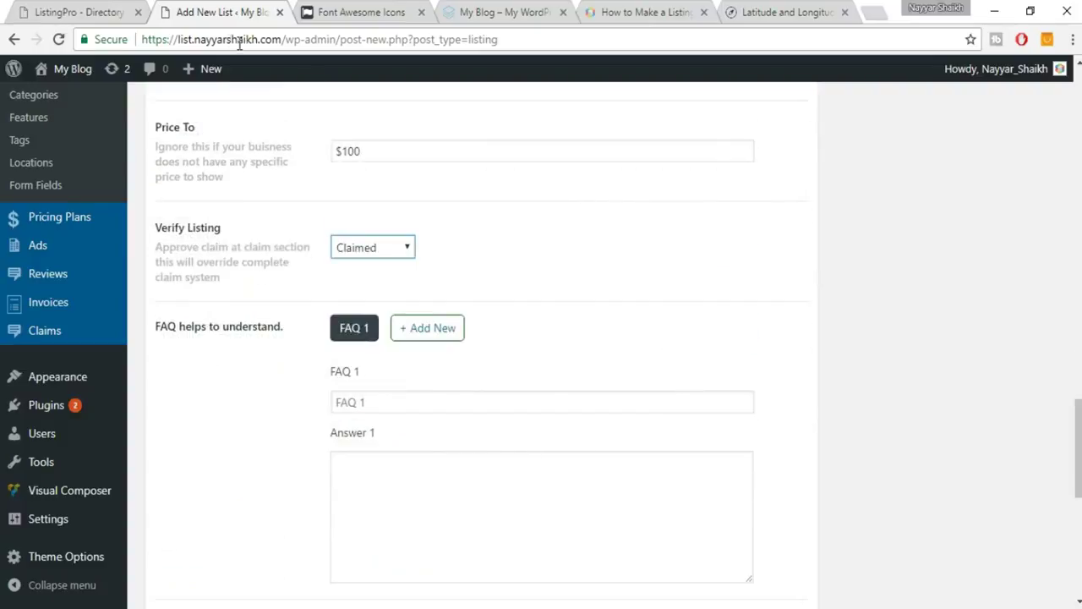
Copy the demo's Specialties heading into the first FAQ question.
left_click(85, 11)
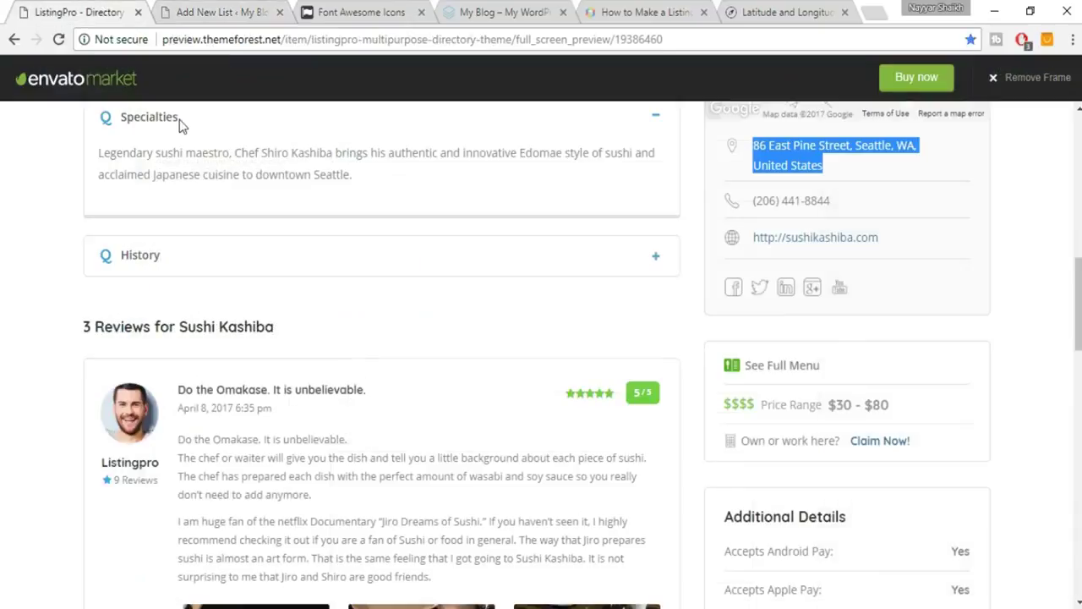
scroll(296, 389, "up", 5)
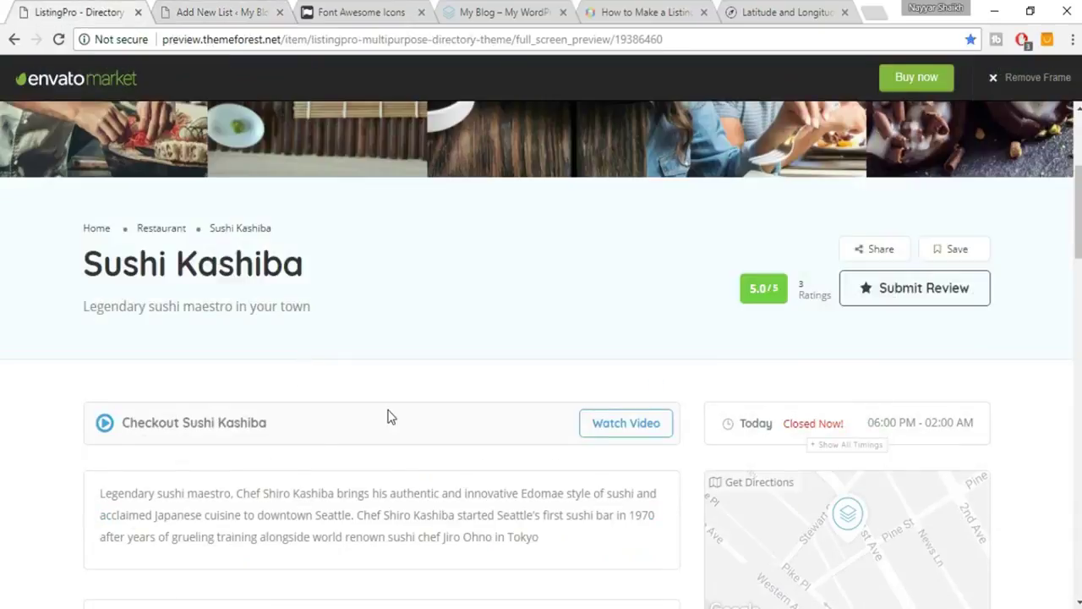
scroll(386, 415, "down", 5)
scroll(254, 413, "up", 3)
left_click(152, 375)
double_click(153, 375)
left_click(210, 379)
double_click(131, 368)
key("ctrl+c")
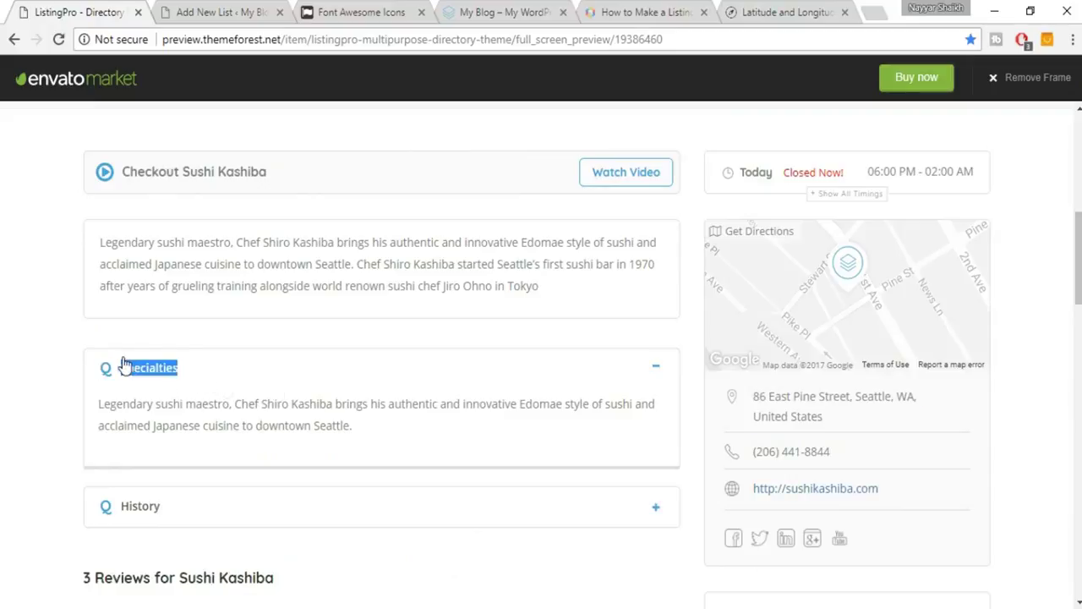
left_click(242, 11)
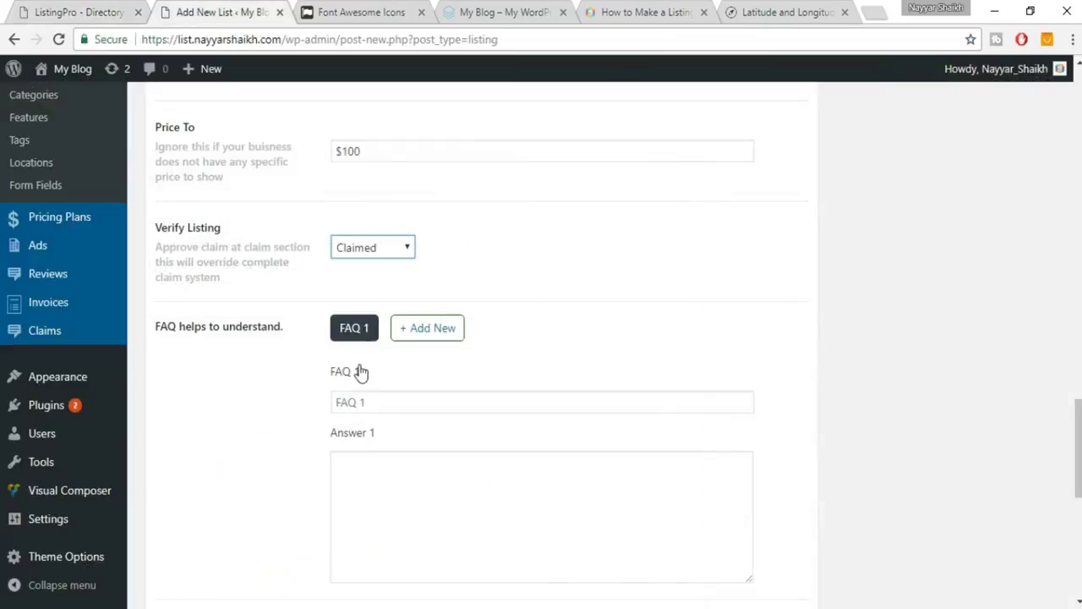
left_click(401, 404)
key("ctrl+v")
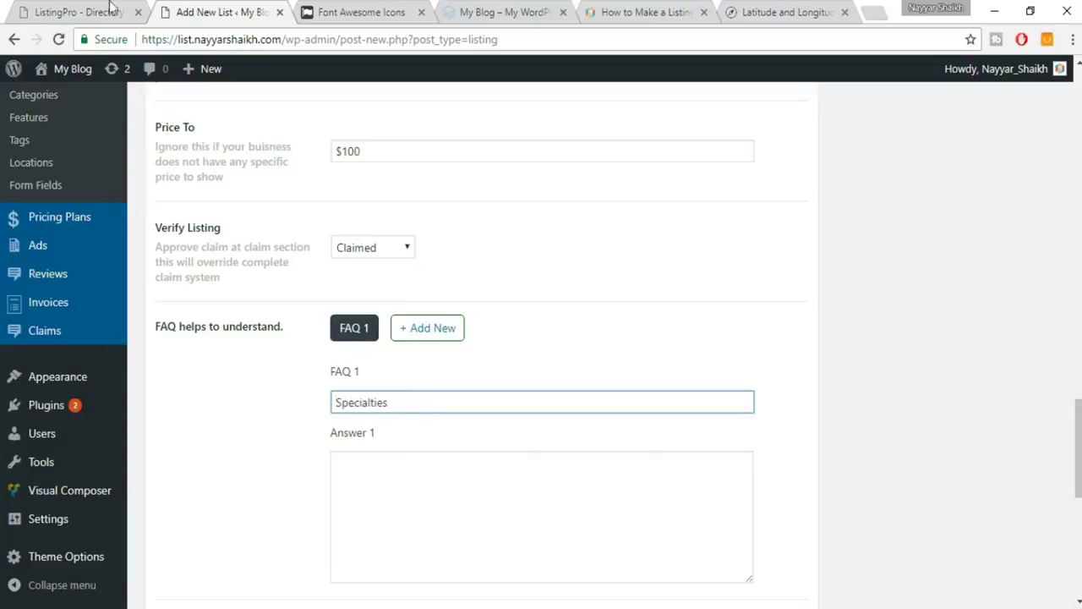
Copy the demo's Specialties description into FAQ Answer 1.
left_click(95, 9)
left_click_drag(406, 435, 87, 398)
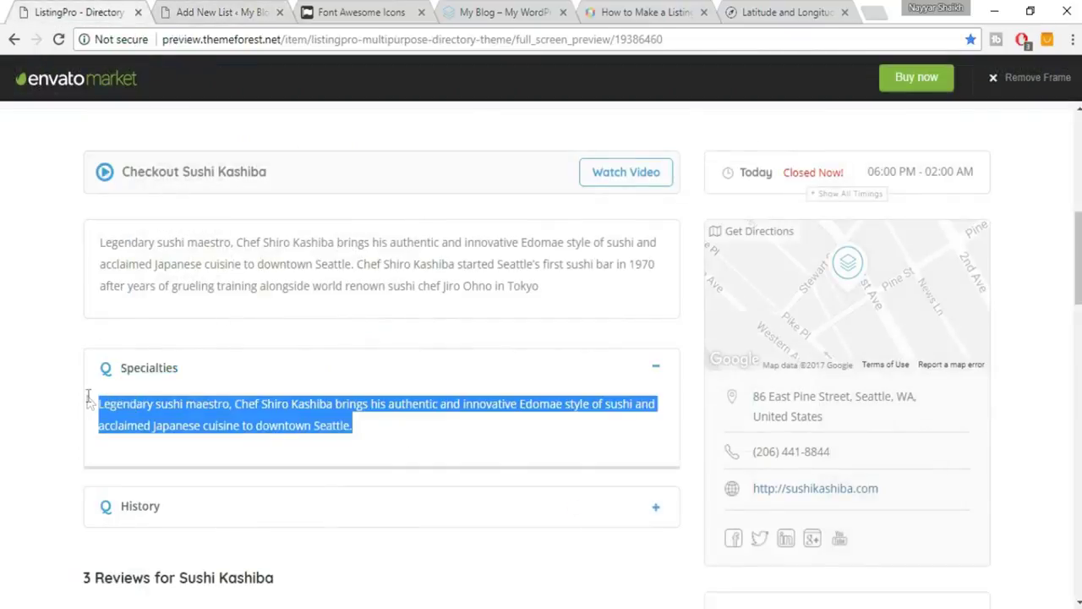
key("ctrl+c")
left_click(224, 12)
left_click(385, 465)
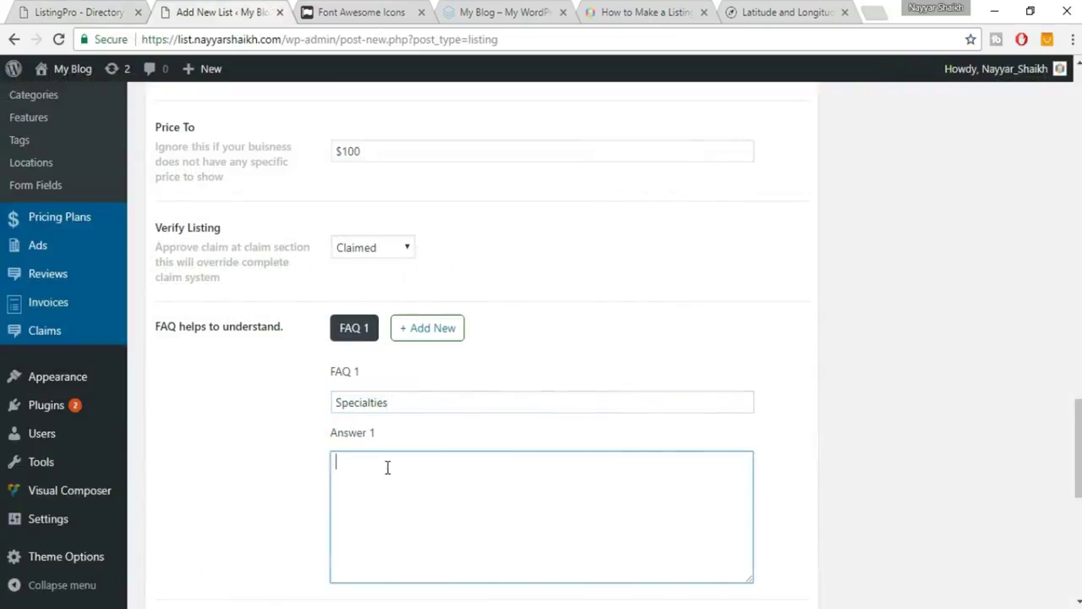
key("ctrl+v")
Add a second FAQ and give it the title History, copied from the demo.
left_click(100, 10)
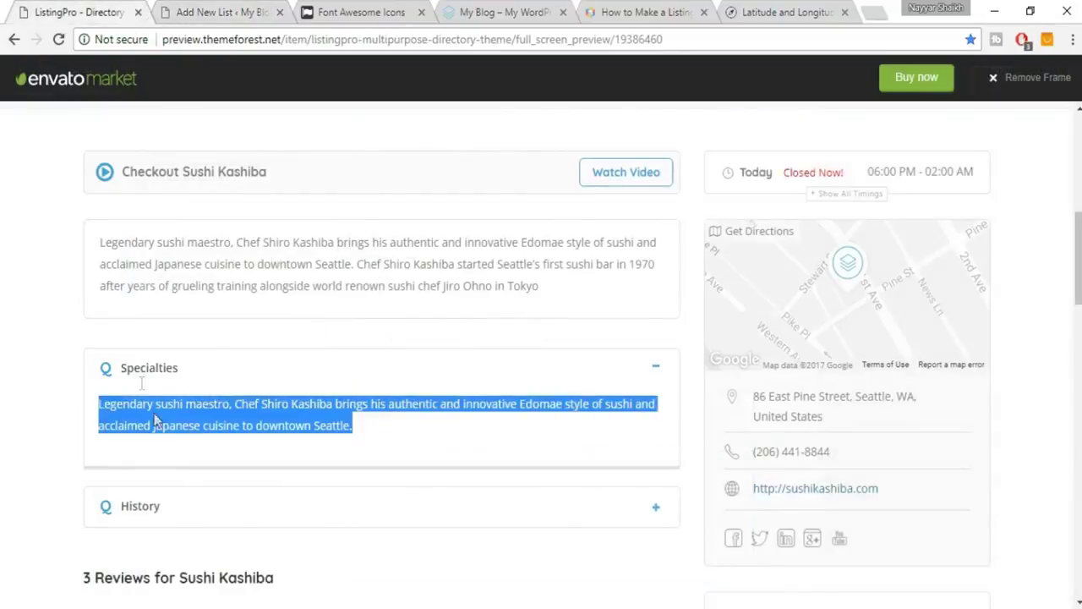
left_click(139, 374)
left_click(241, 513)
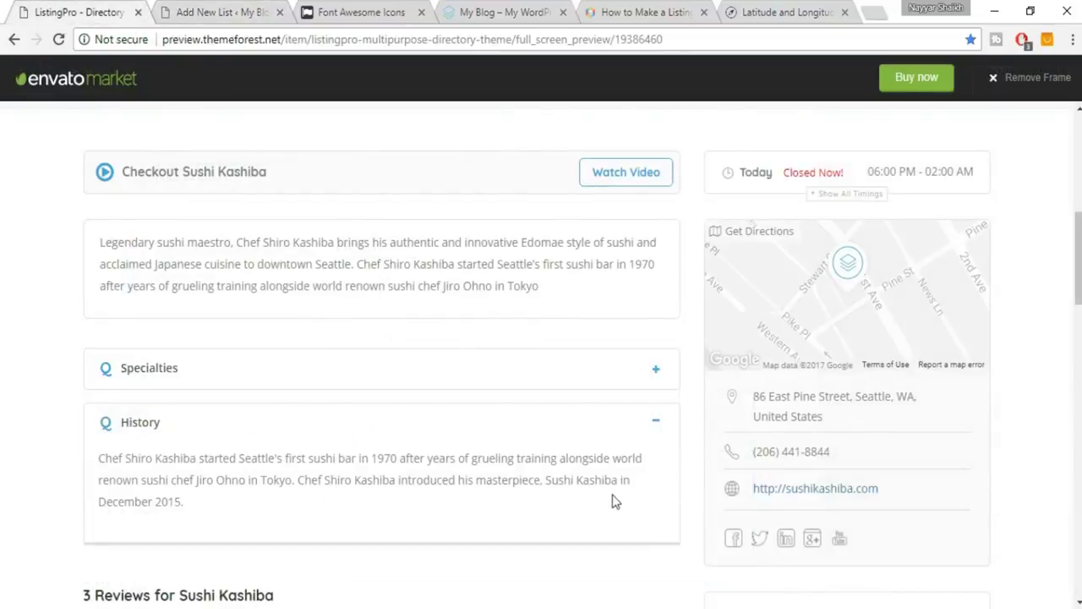
scroll(612, 500, "down", 2)
left_click_drag(169, 257, 123, 258)
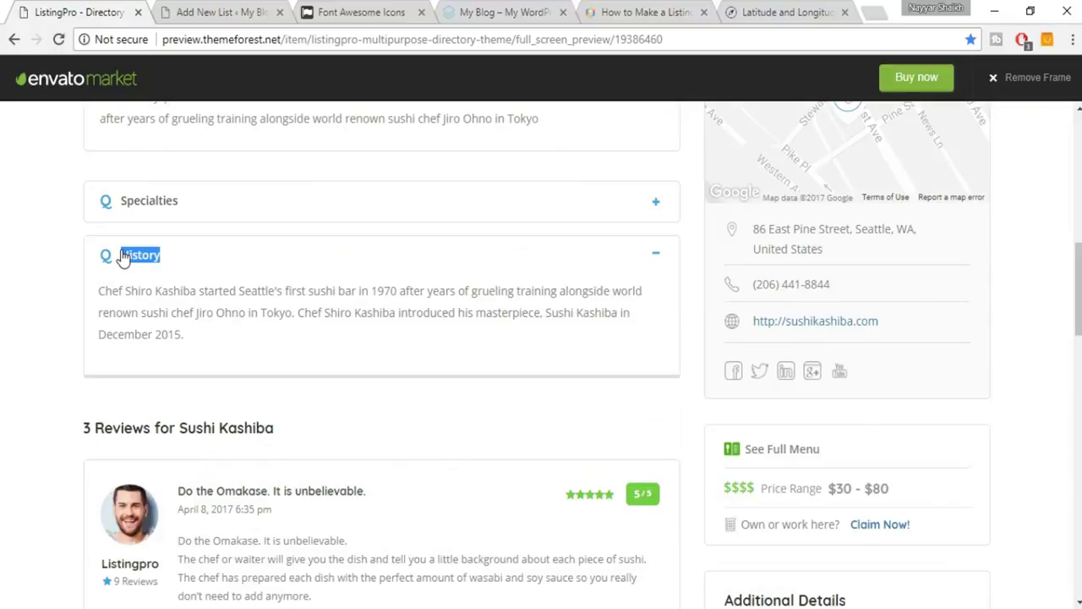
left_click(218, 12)
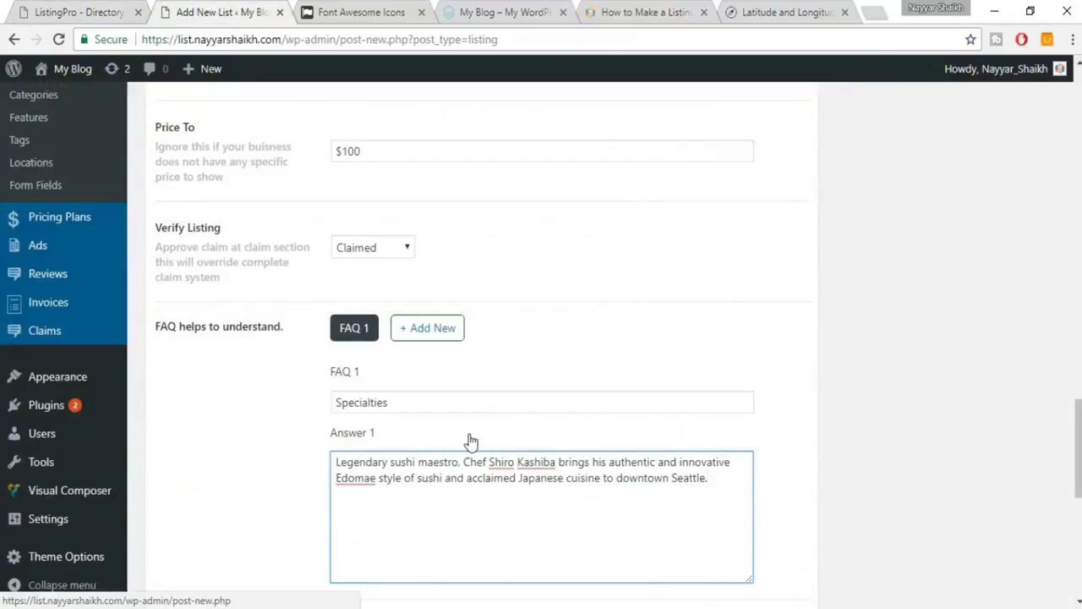
scroll(471, 444, "down", 2)
left_click(425, 166)
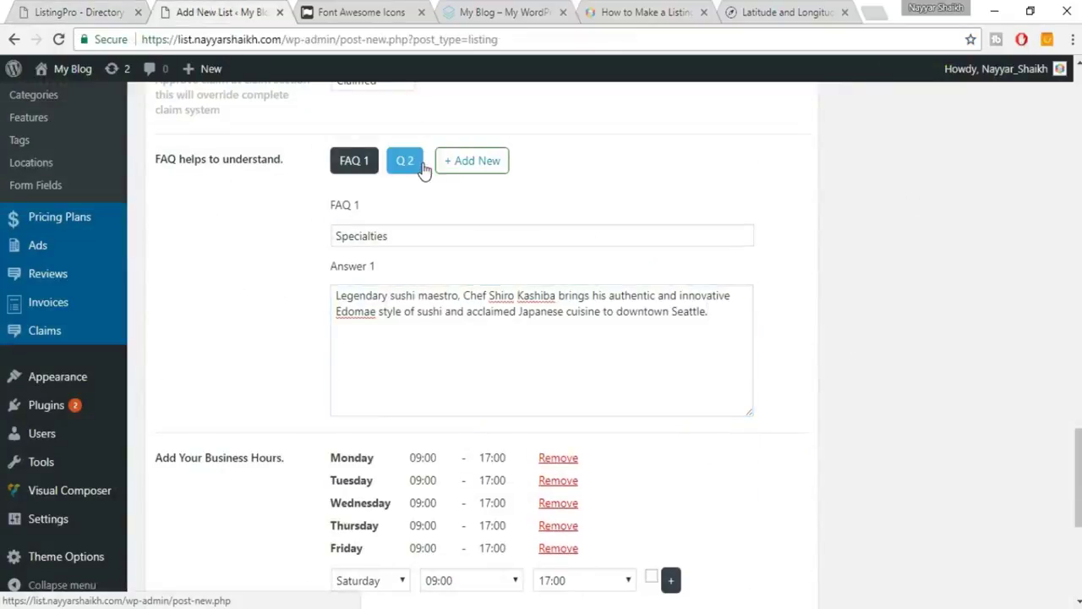
left_click(406, 167)
left_click(398, 244)
key("ctrl+v")
Paste the demo's History paragraph about Seattle's first sushi bar into Answer 2.
left_click(81, 12)
left_click_drag(302, 346, 104, 288)
left_click(209, 11)
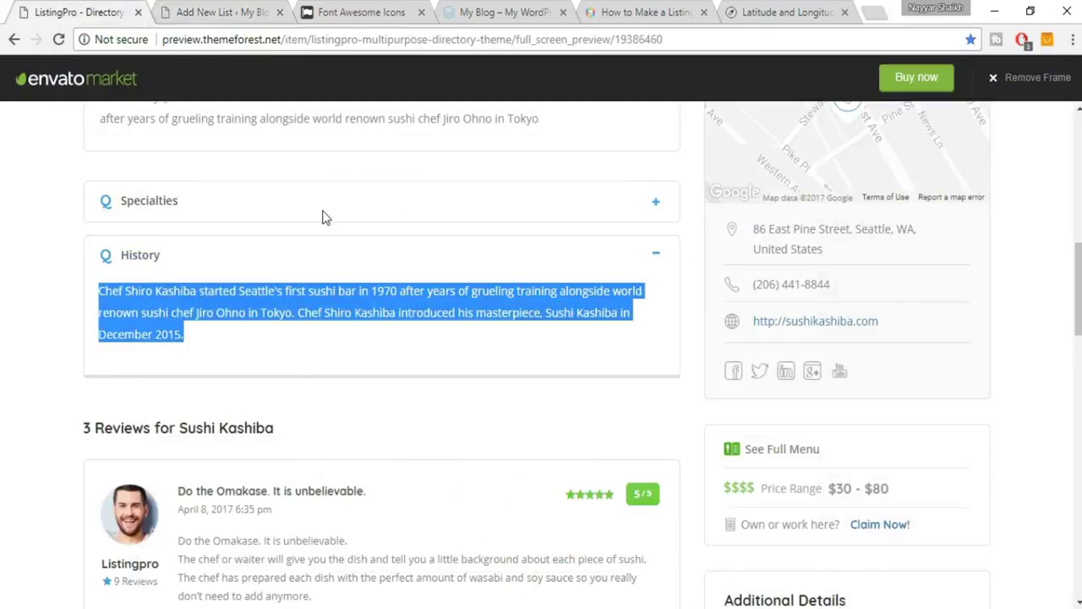
left_click(367, 321)
key("ctrl+v")
scroll(933, 368, "down", 2)
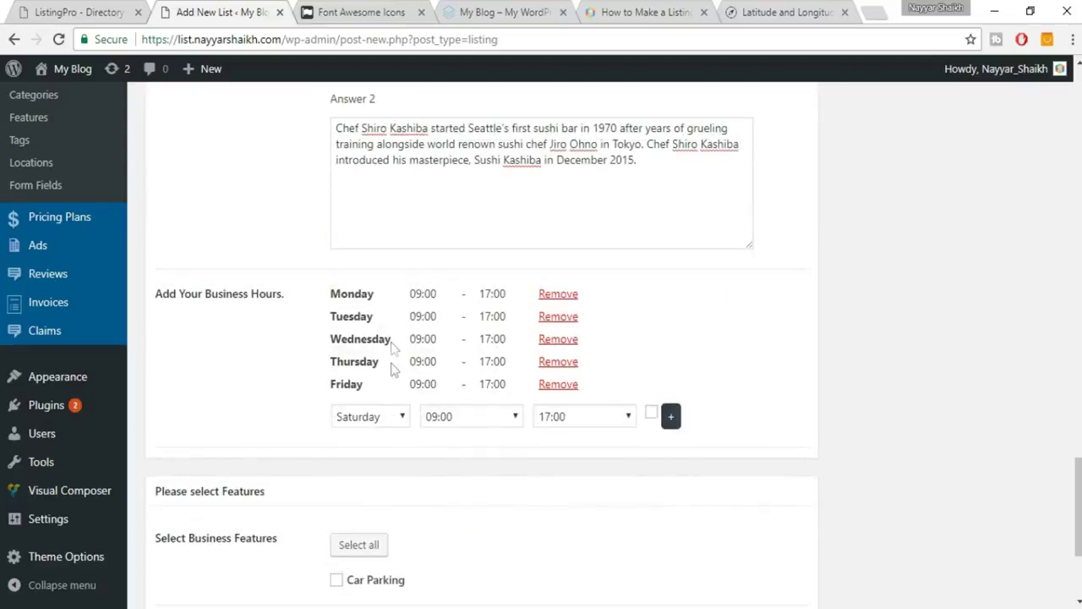
Tick Car Parking under Select Business Features and leave Accept Credit Cards on Yes.
scroll(768, 499, "down", 2)
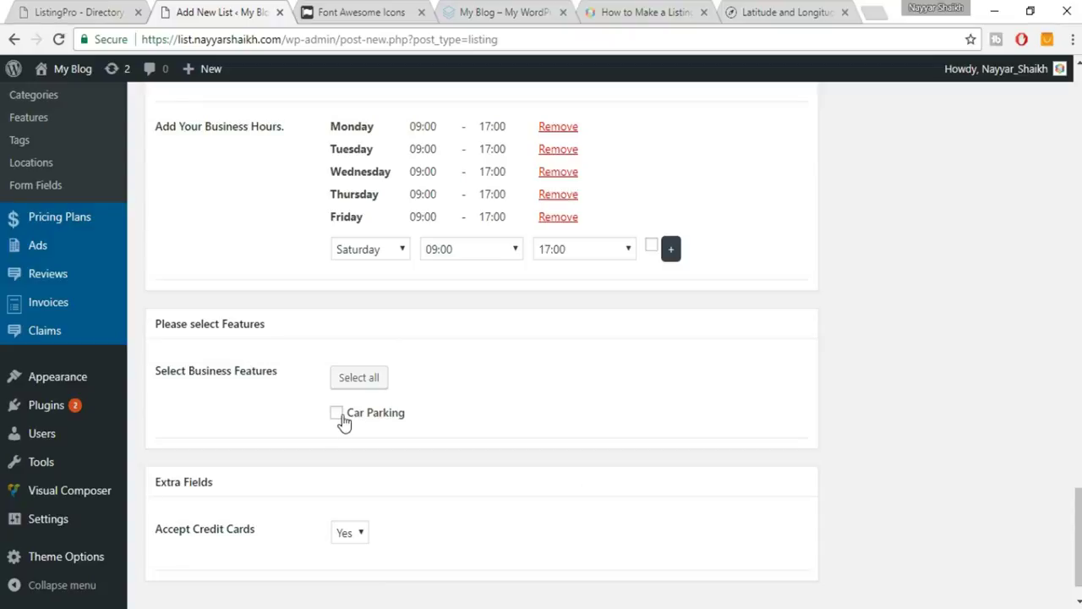
left_click(337, 413)
left_click(358, 534)
left_click(361, 535)
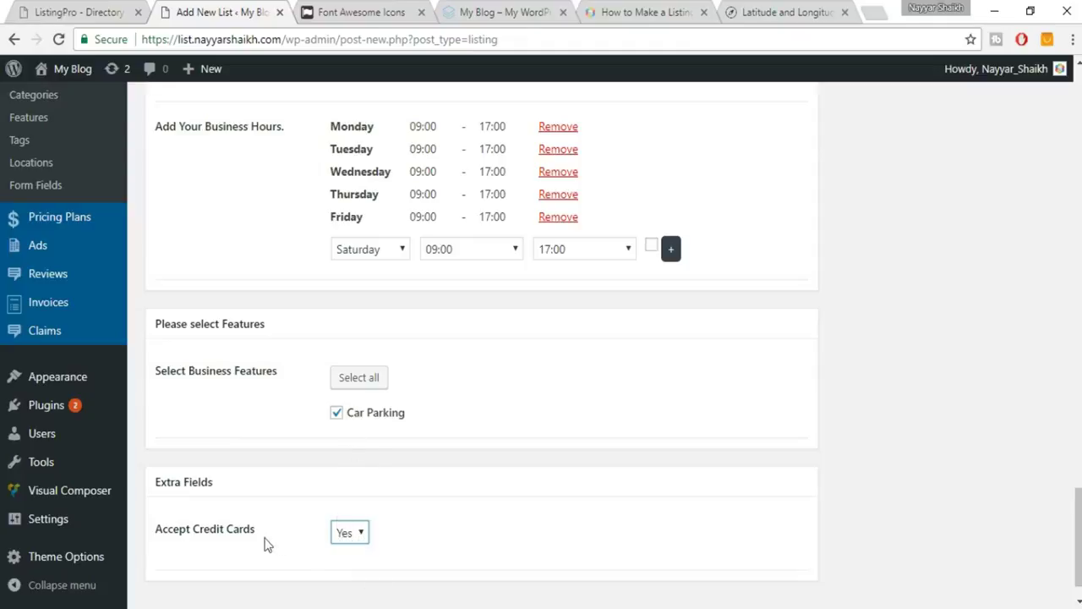
Tick Chicago as the listing's location.
scroll(615, 439, "up", 3)
scroll(615, 439, "up", 15)
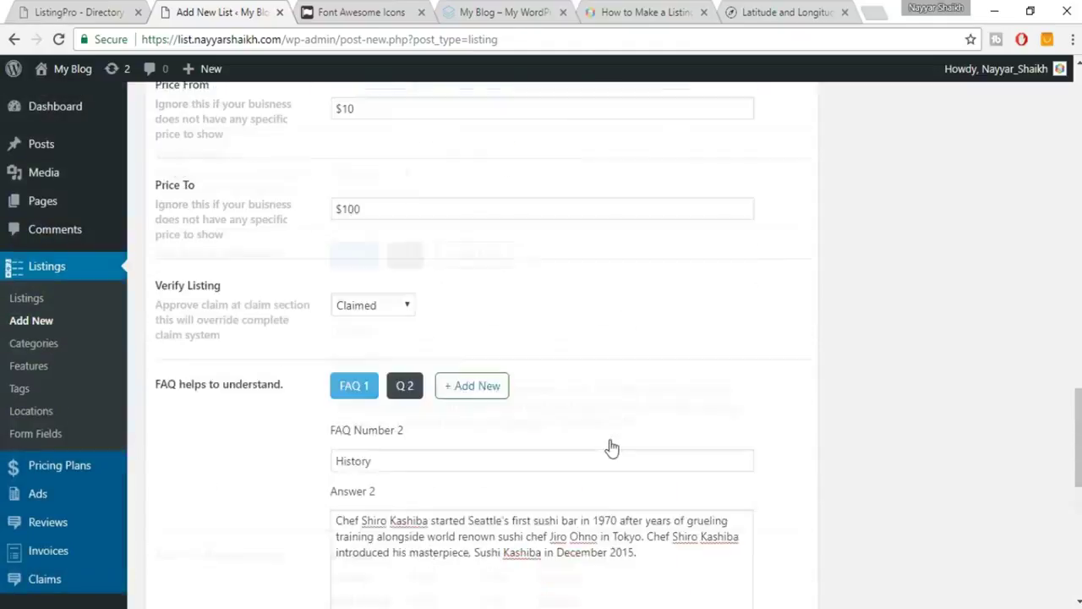
scroll(608, 444, "up", 4)
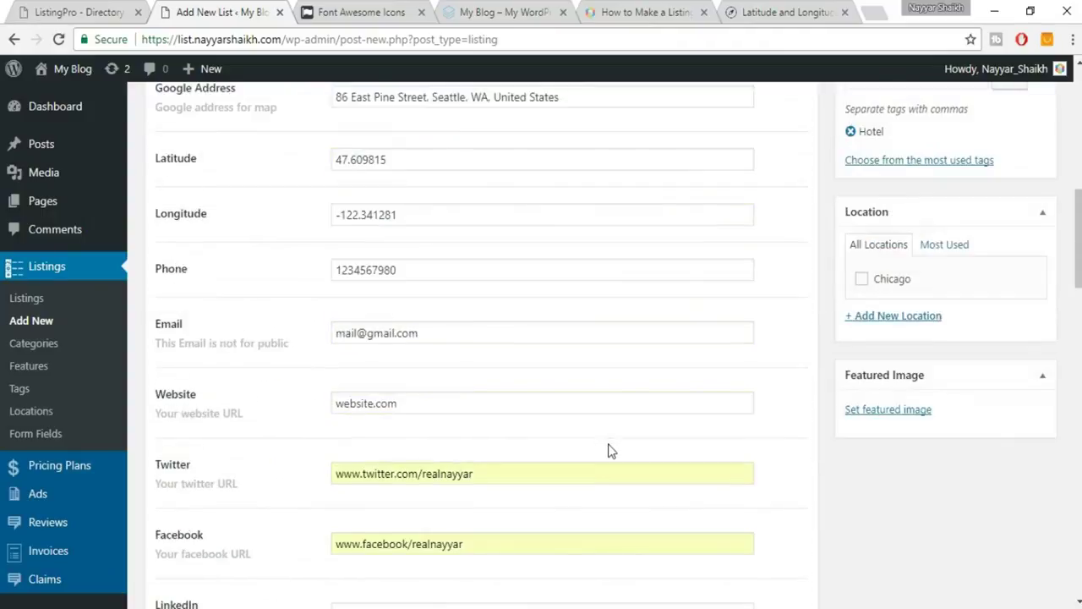
left_click(862, 281)
Set the sushi1-350x450.jpg sushi rolls photo as the featured image.
scroll(979, 310, "up", 2)
scroll(991, 356, "down", 2)
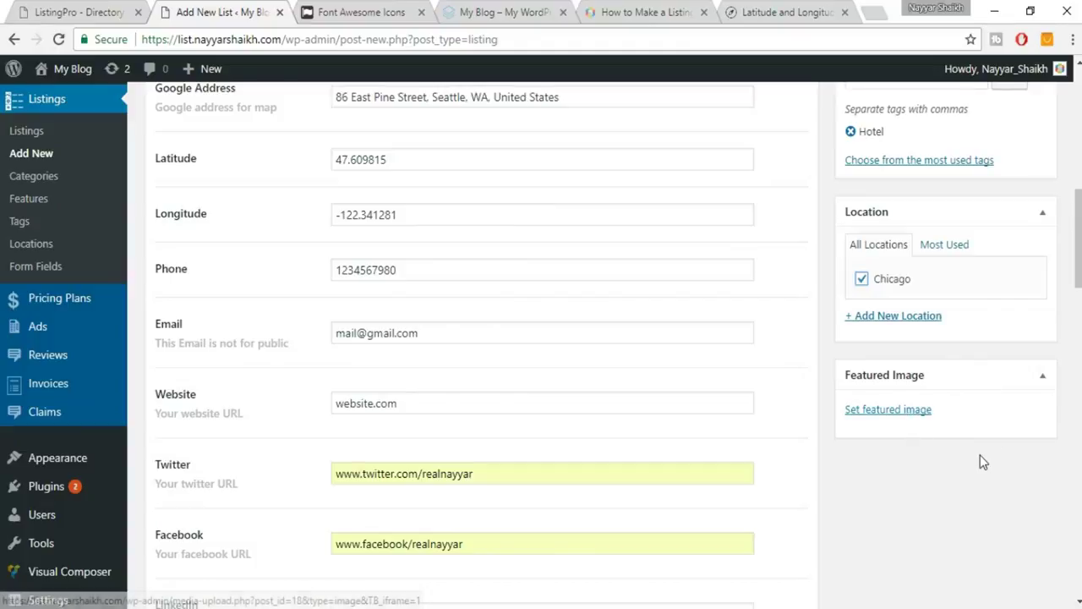
scroll(981, 459, "up", 3)
scroll(981, 459, "down", 4)
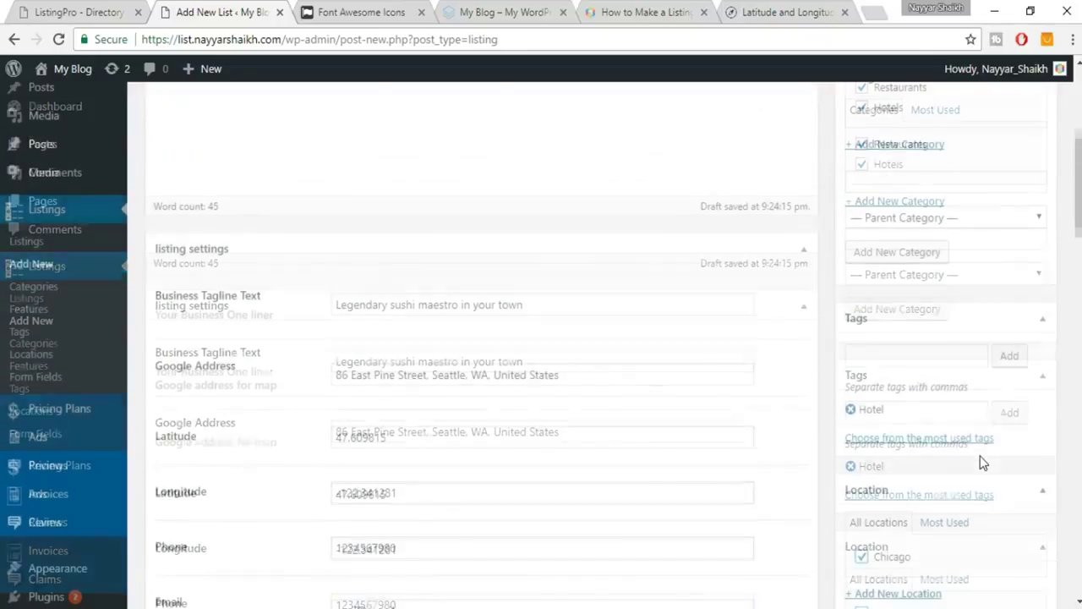
left_click(899, 328)
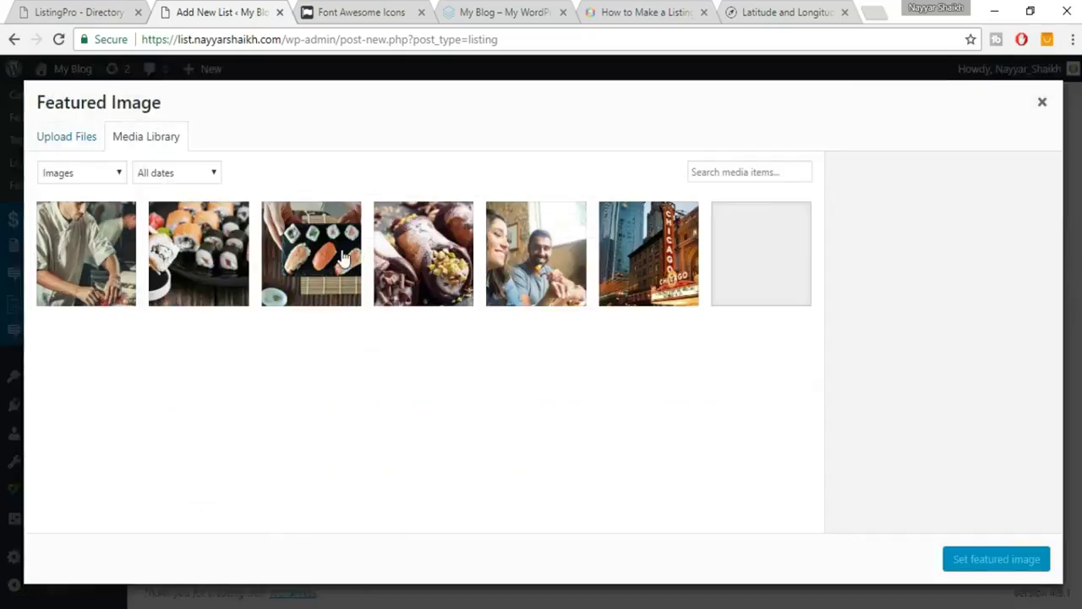
left_click(345, 258)
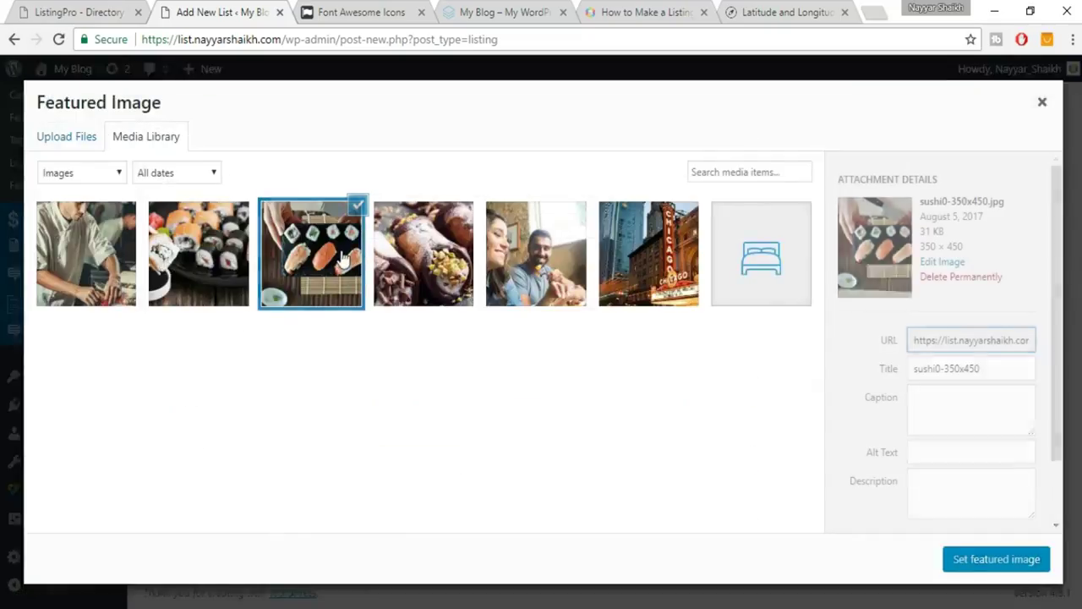
left_click(218, 247)
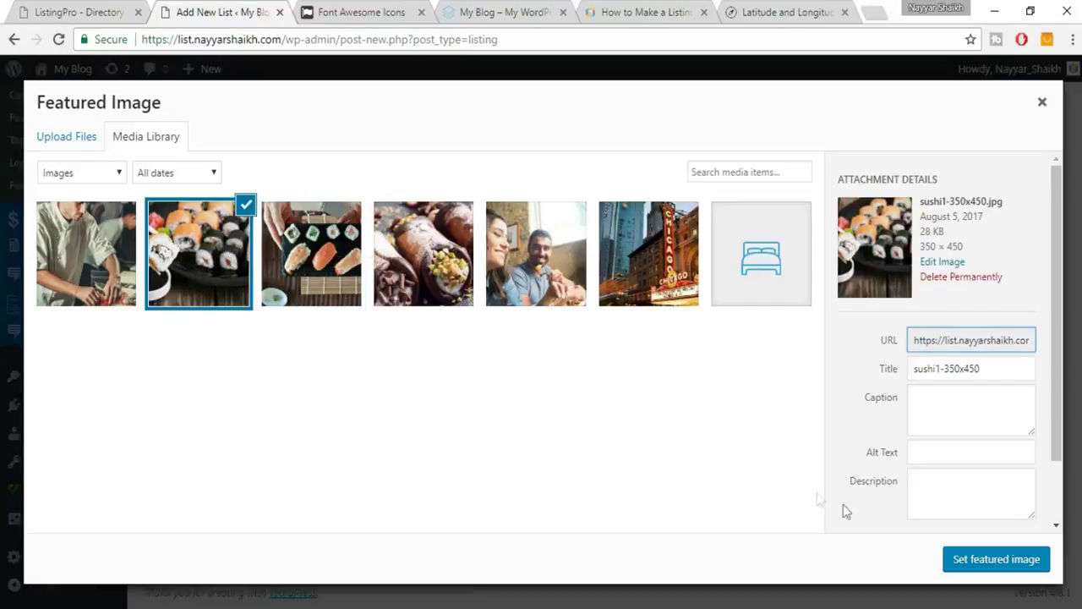
left_click(976, 566)
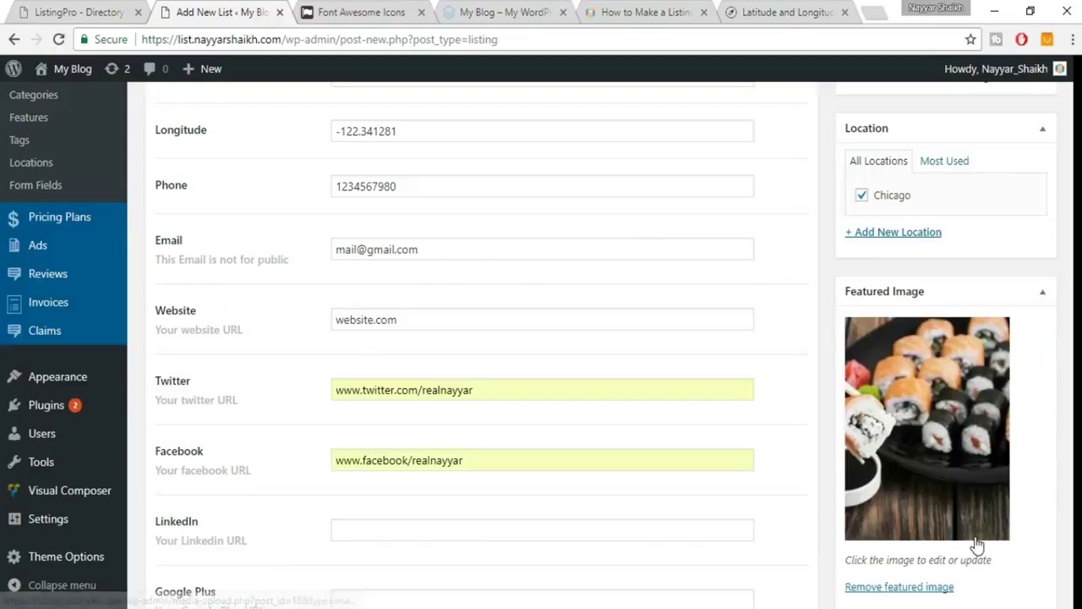
scroll(1007, 534, "up", 7)
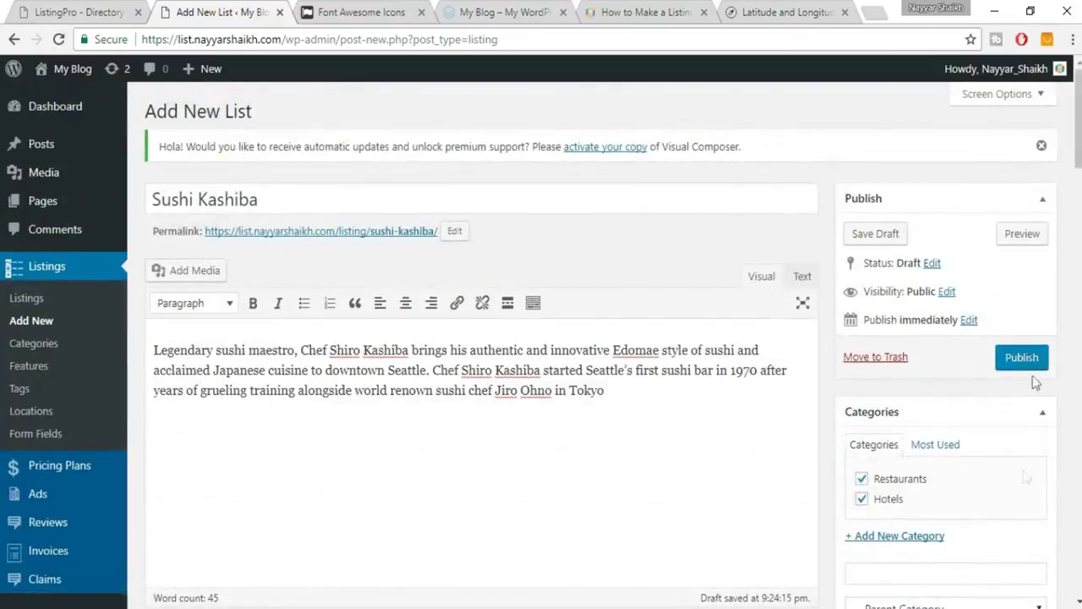
Publish the Sushi Kashiba listing and open its View post link in a new tab.
left_click(1030, 359)
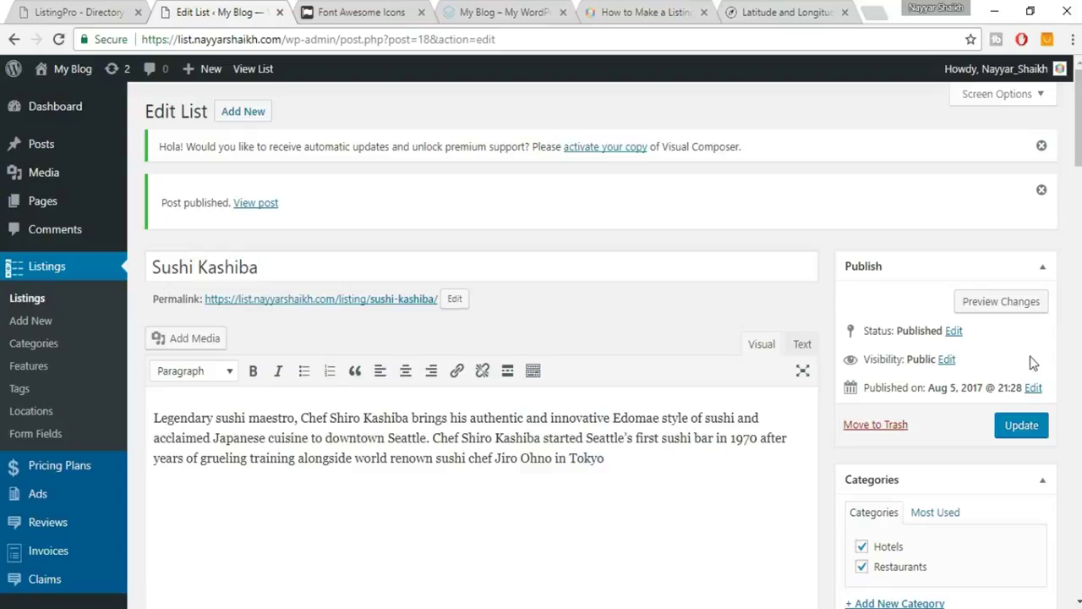
right_click(260, 206)
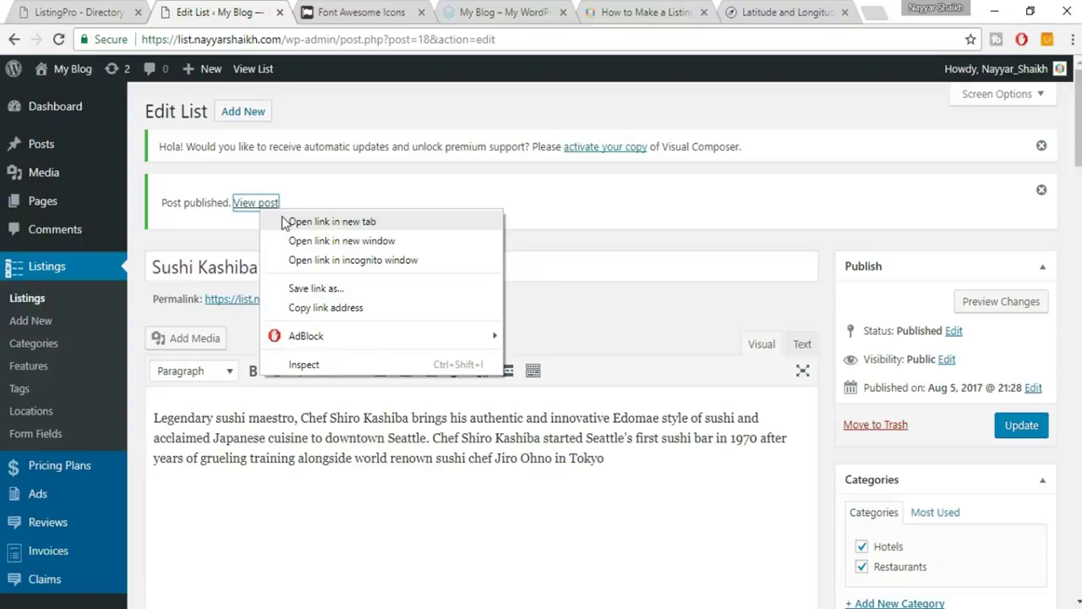
left_click(292, 220)
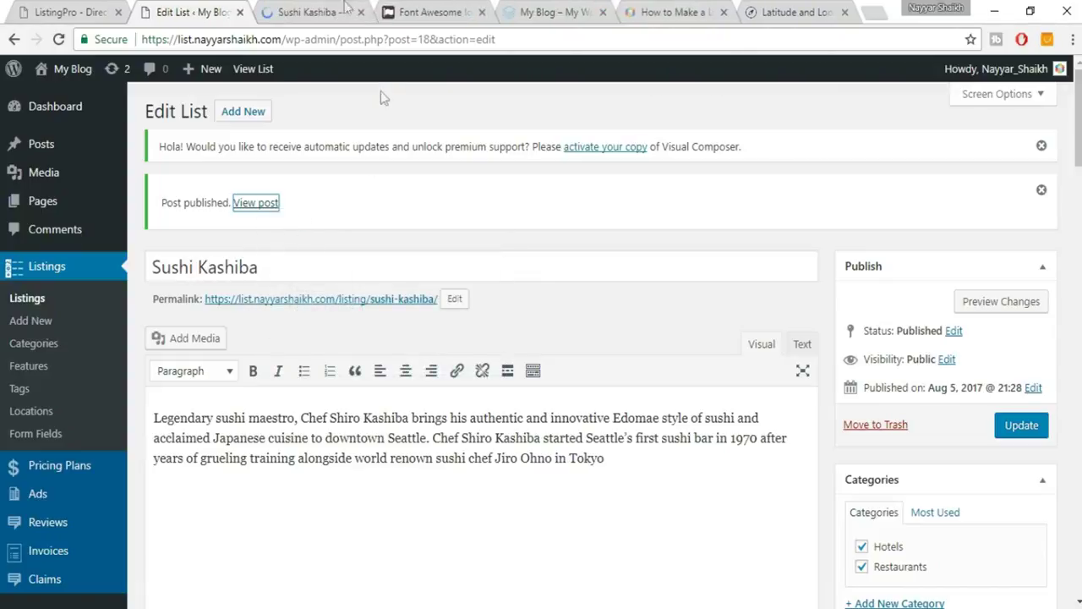
Scroll through the live Sushi Kashiba page to check its gallery, FAQs, map and $10 - $100 price.
left_click(317, 12)
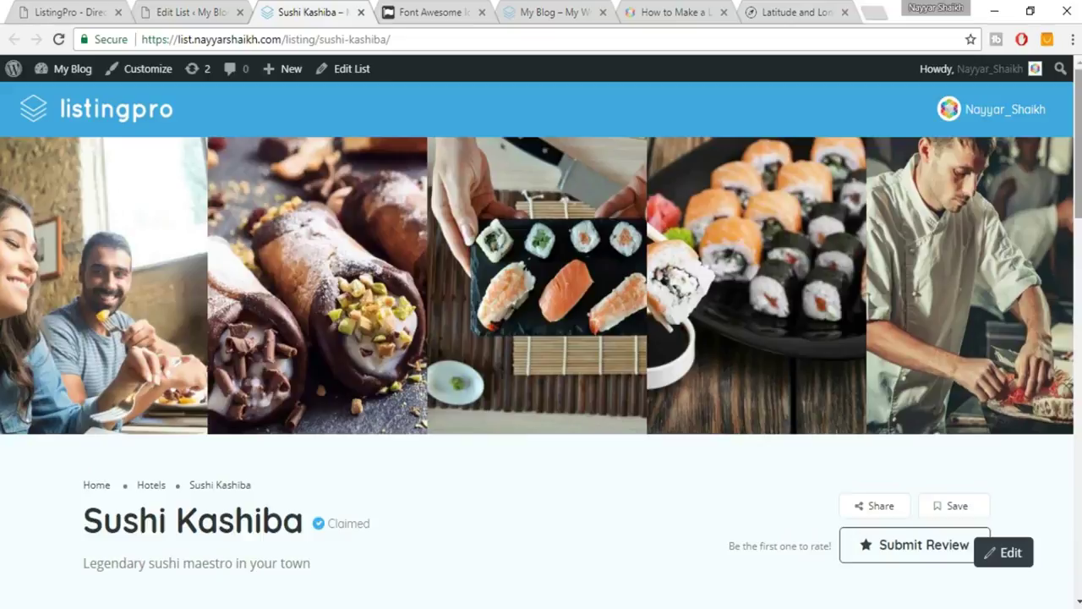
scroll(541, 339, "down", 2)
scroll(541, 339, "down", 2)
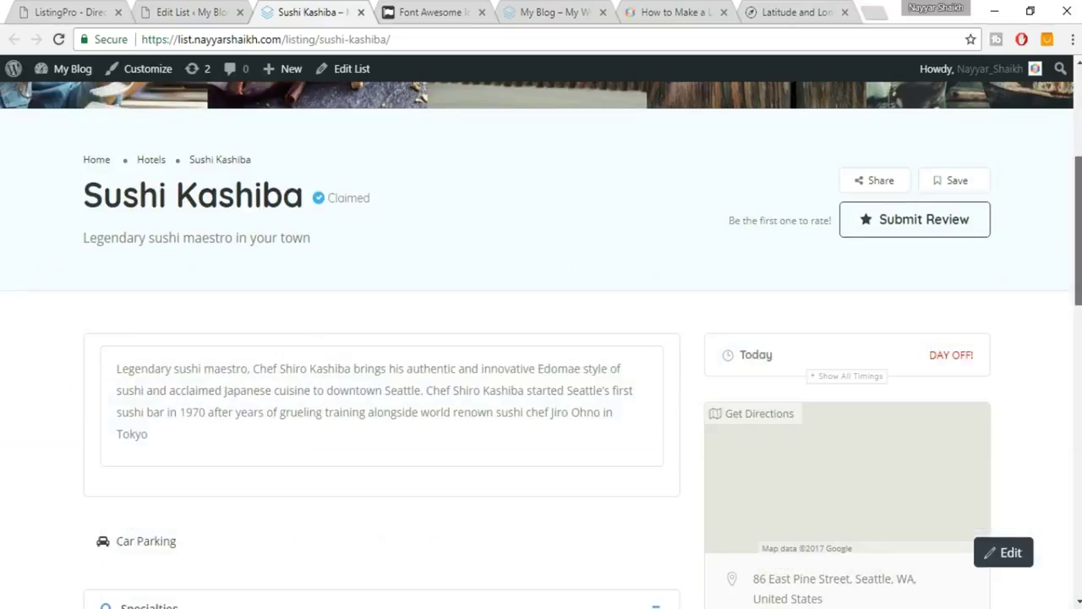
scroll(1065, 316, "down", 1)
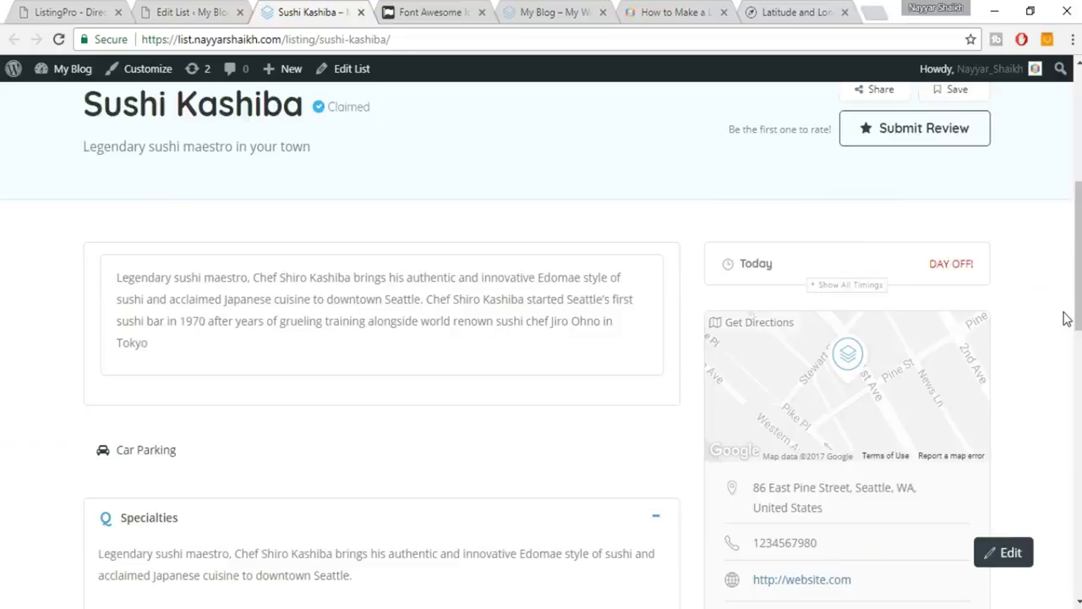
scroll(1065, 316, "down", 6)
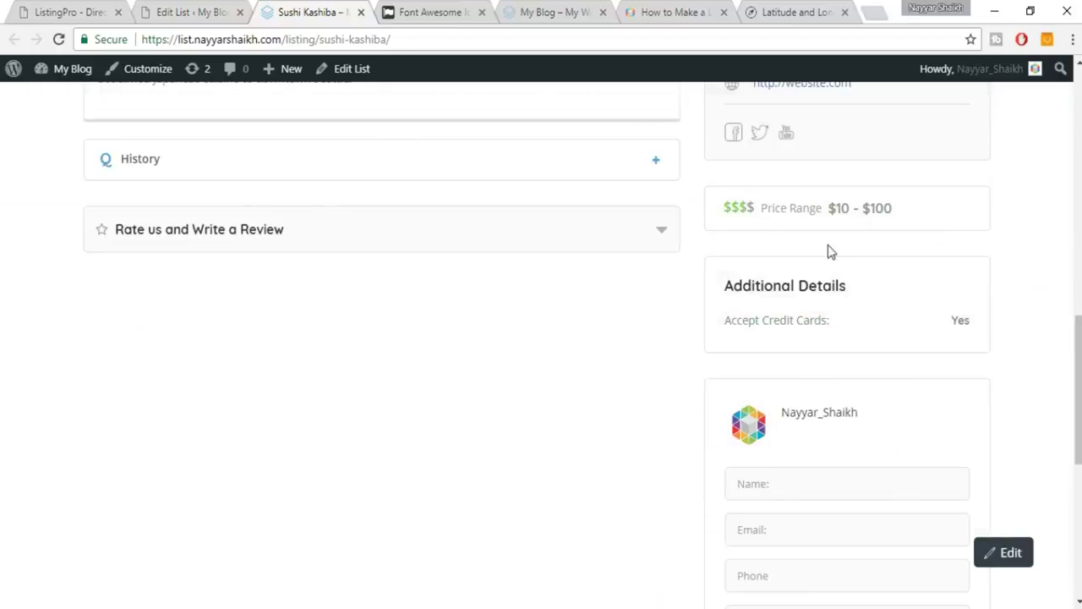
scroll(914, 269, "down", 2)
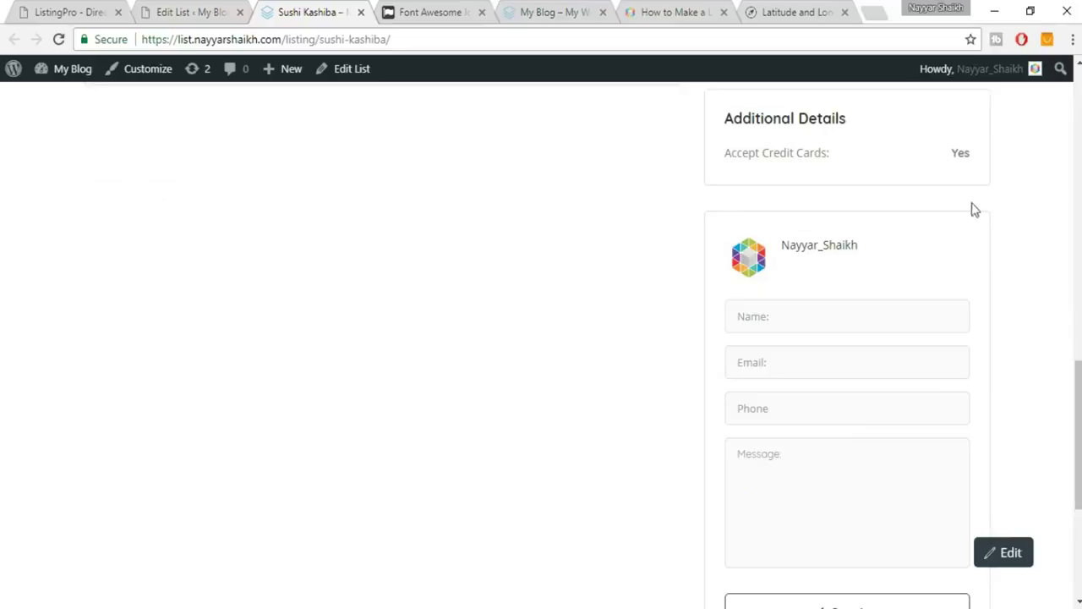
scroll(981, 224, "down", 3)
scroll(879, 336, "up", 2)
scroll(848, 331, "up", 10)
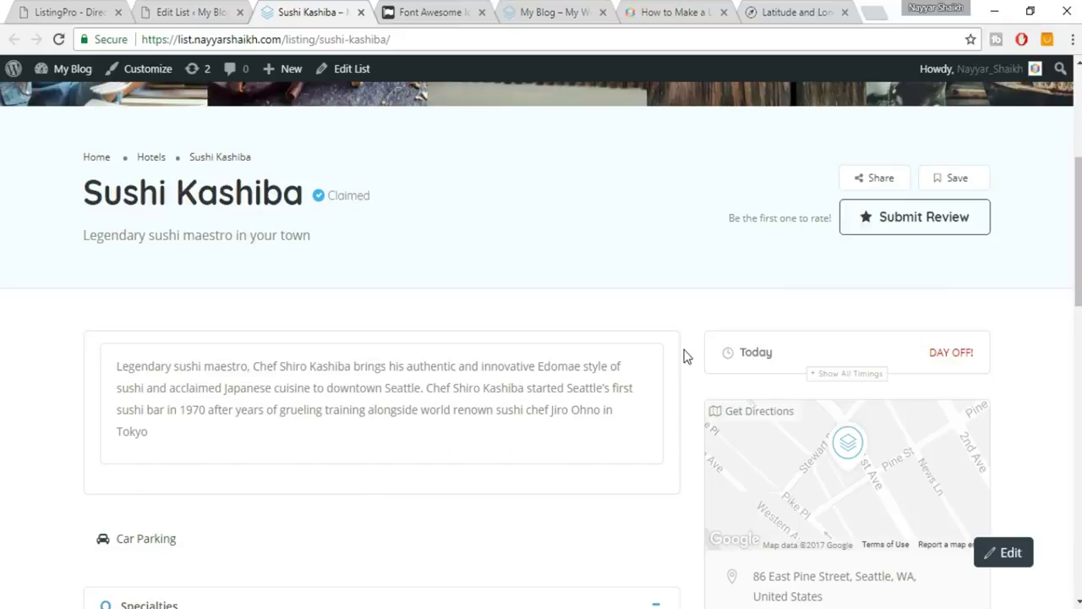
scroll(687, 356, "down", 1)
scroll(687, 355, "down", 2)
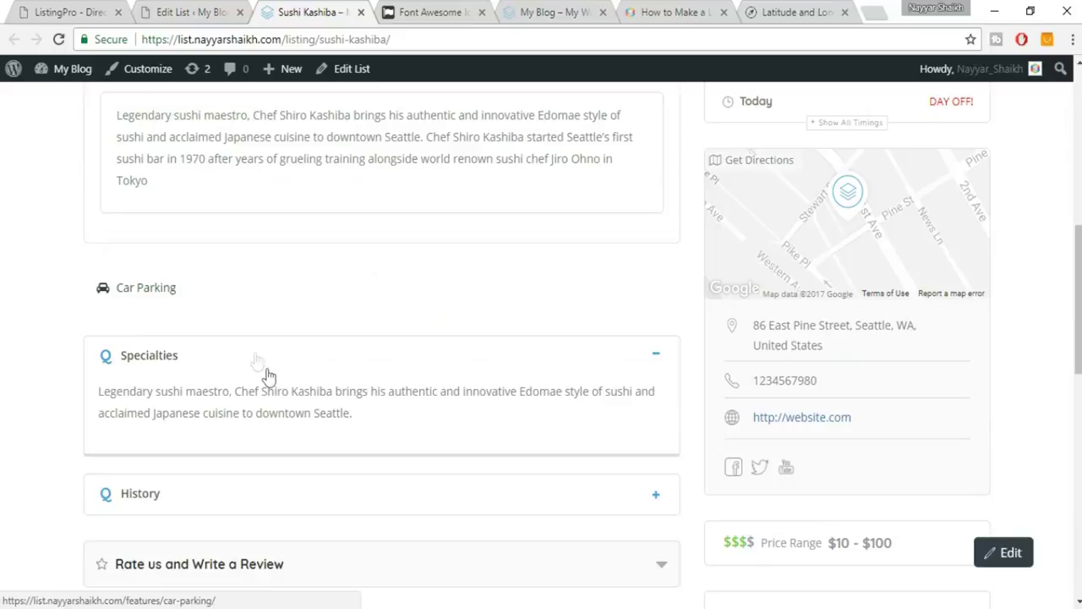
scroll(262, 372, "down", 3)
scroll(338, 362, "up", 3)
scroll(335, 362, "up", 6)
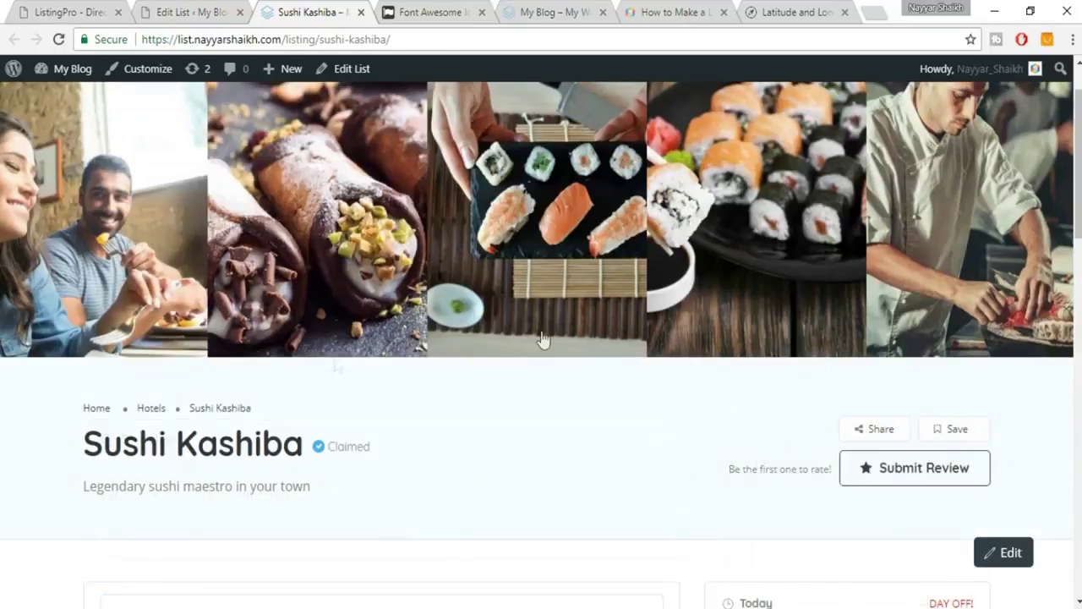
scroll(1009, 357, "down", 3)
scroll(1012, 358, "up", 4)
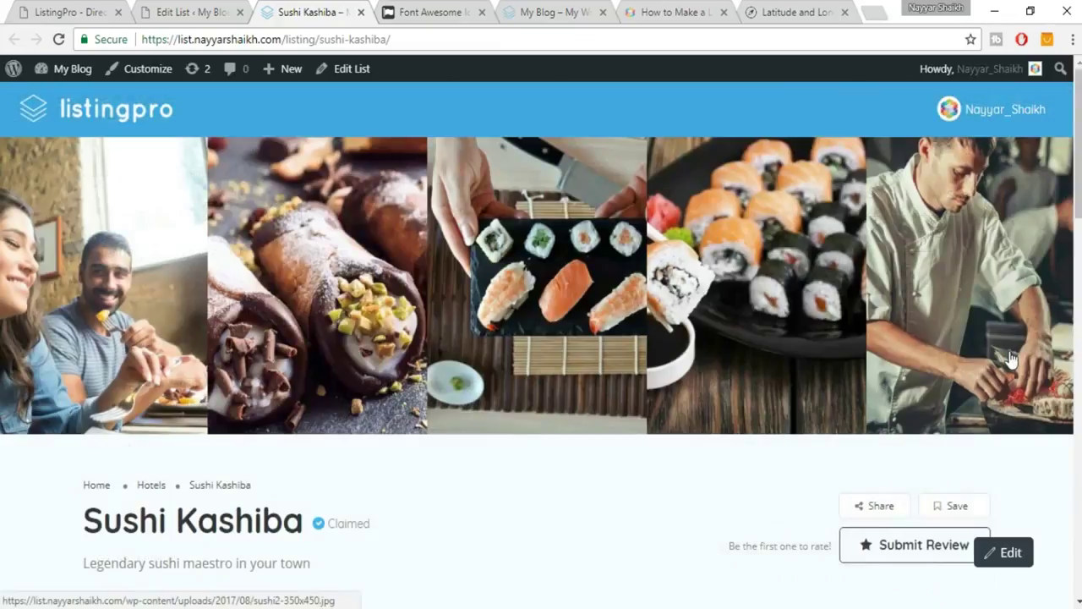
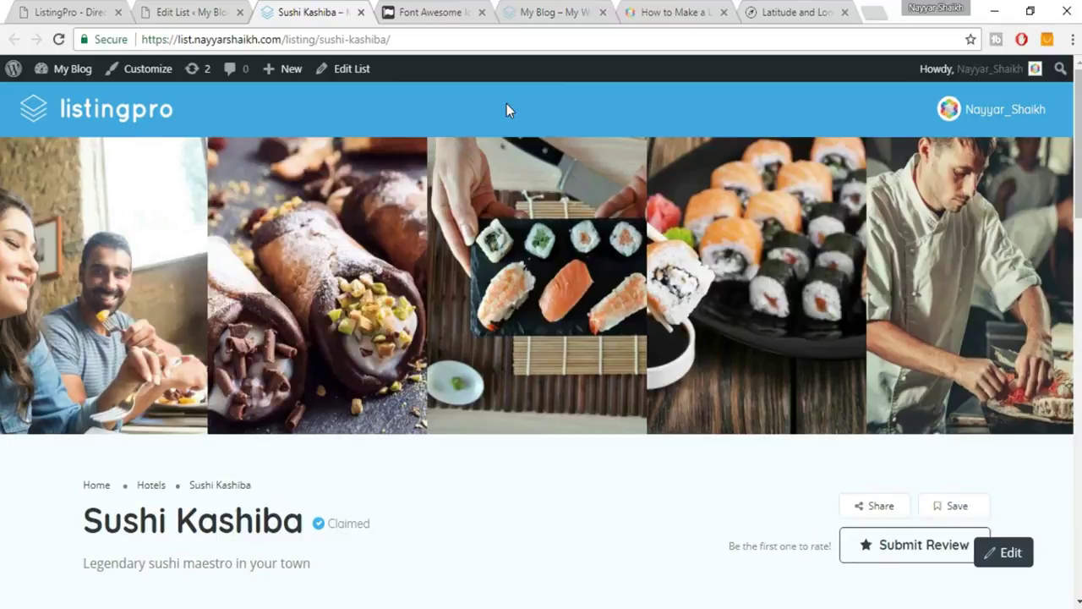
Close the Sushi Kashiba listing tab to return to the admin Listings page.
key("ctrl+w")
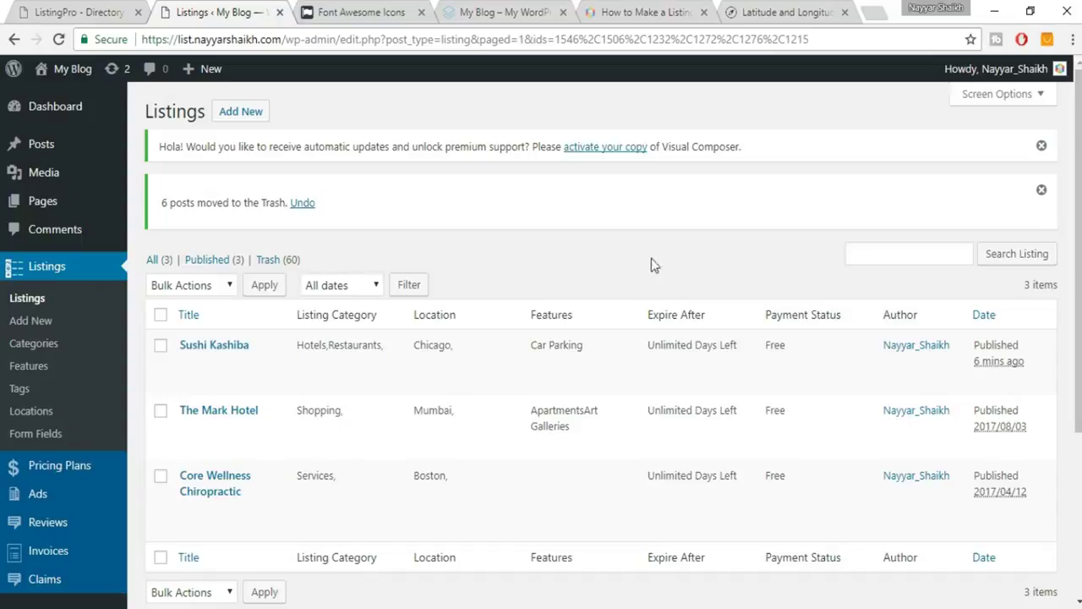
Open ListingPro Theme Options at Listing Settings > General, with Listings Per Page at 10.
scroll(652, 236, "down", 2)
scroll(652, 241, "down", 1)
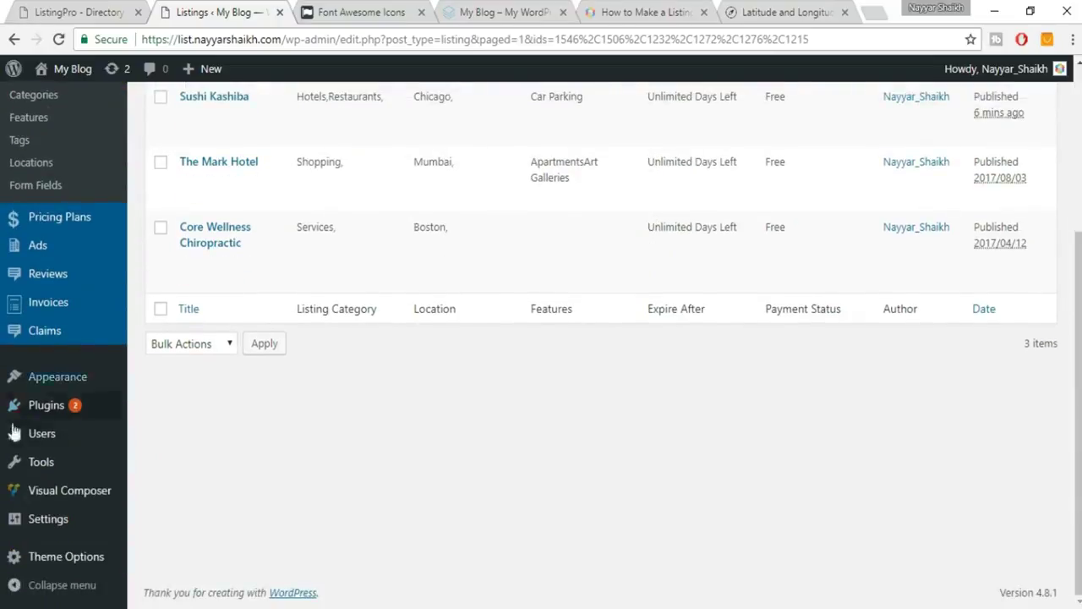
mouse_move(76, 560)
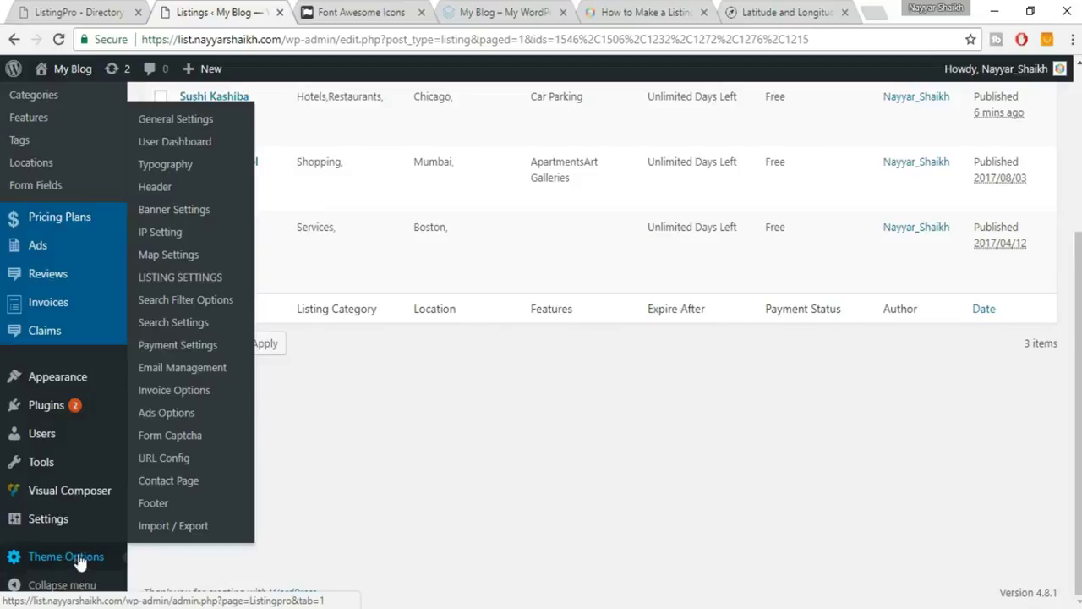
left_click(79, 561)
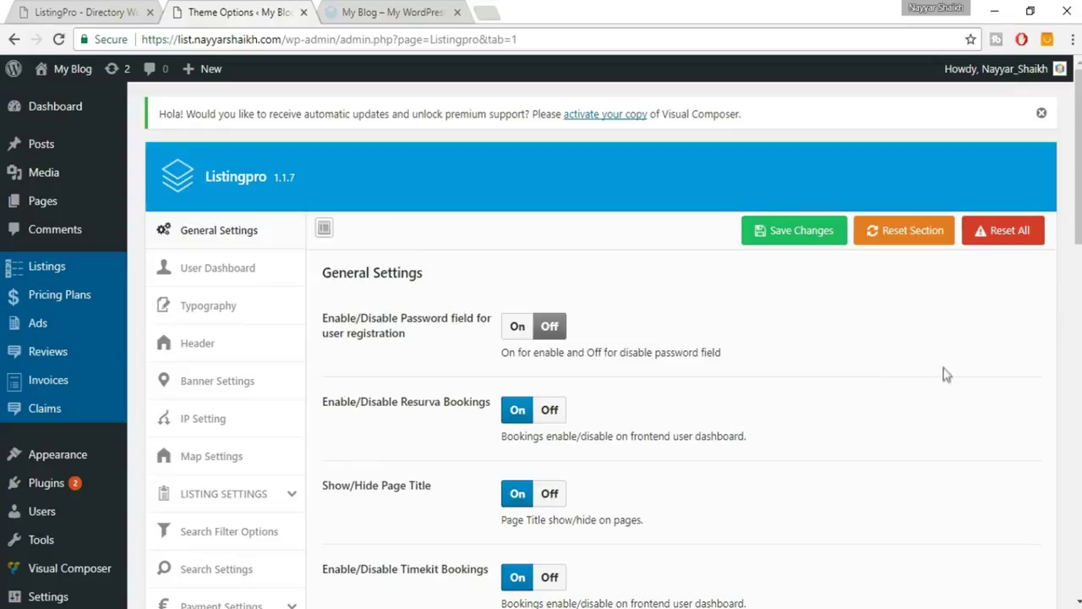
scroll(934, 381, "down", 2)
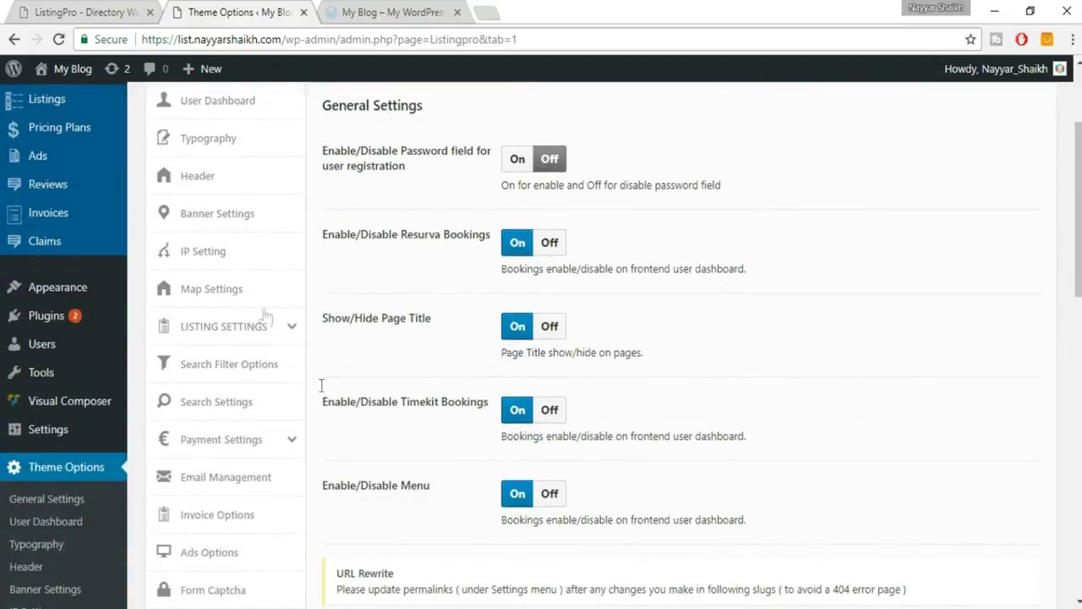
left_click(245, 334)
scroll(816, 263, "up", 1)
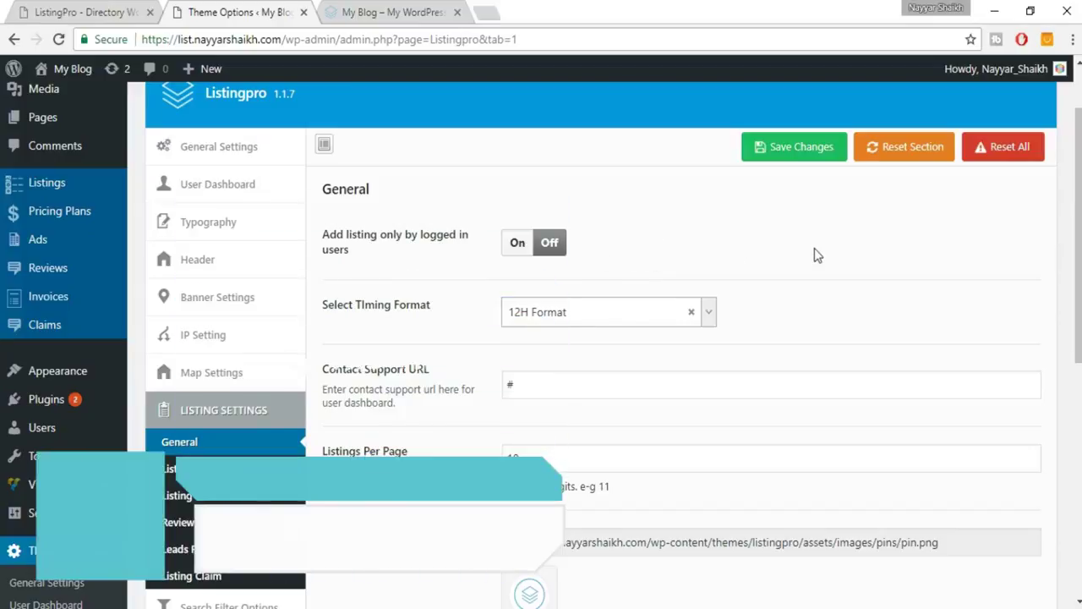
scroll(719, 279, "down", 1)
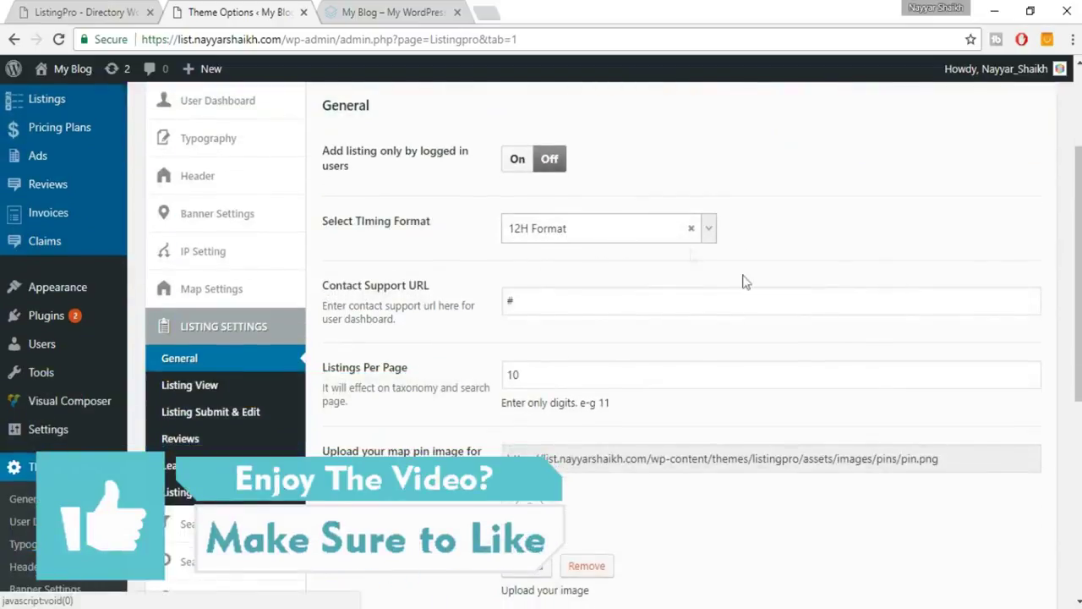
scroll(470, 343, "down", 1)
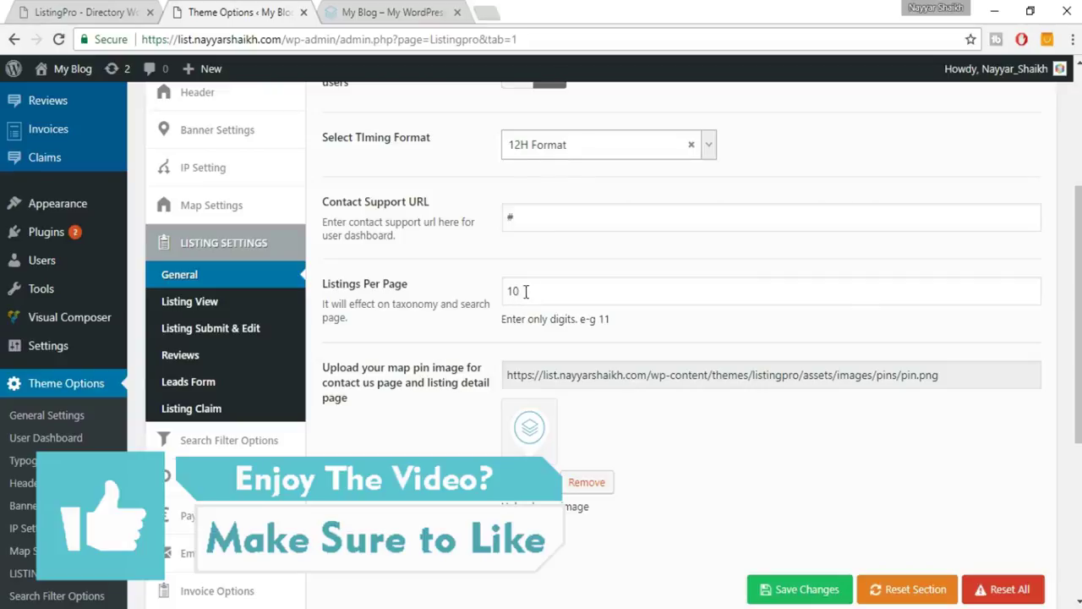
scroll(685, 325, "down", 2)
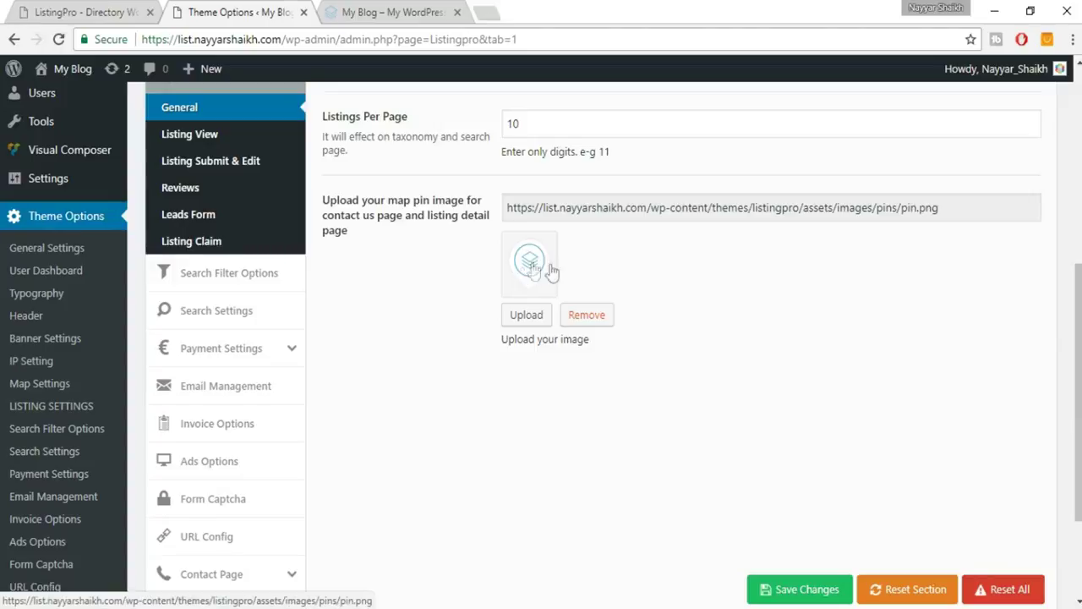
scroll(685, 295, "up", 1)
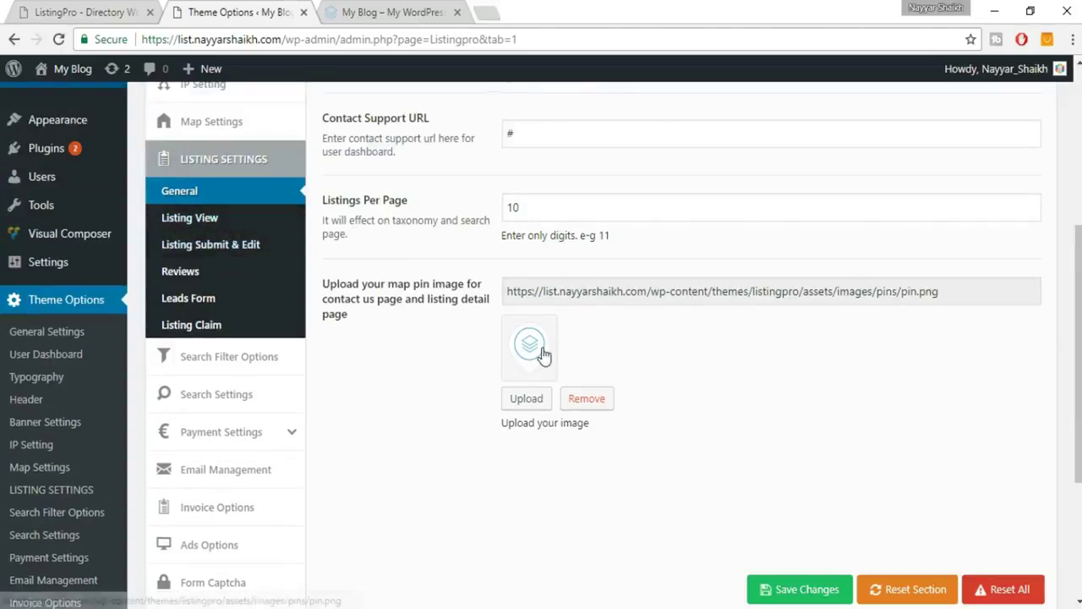
In Listing View, choose the half map, half listing, top search page layout.
left_click(237, 223)
scroll(869, 324, "up", 4)
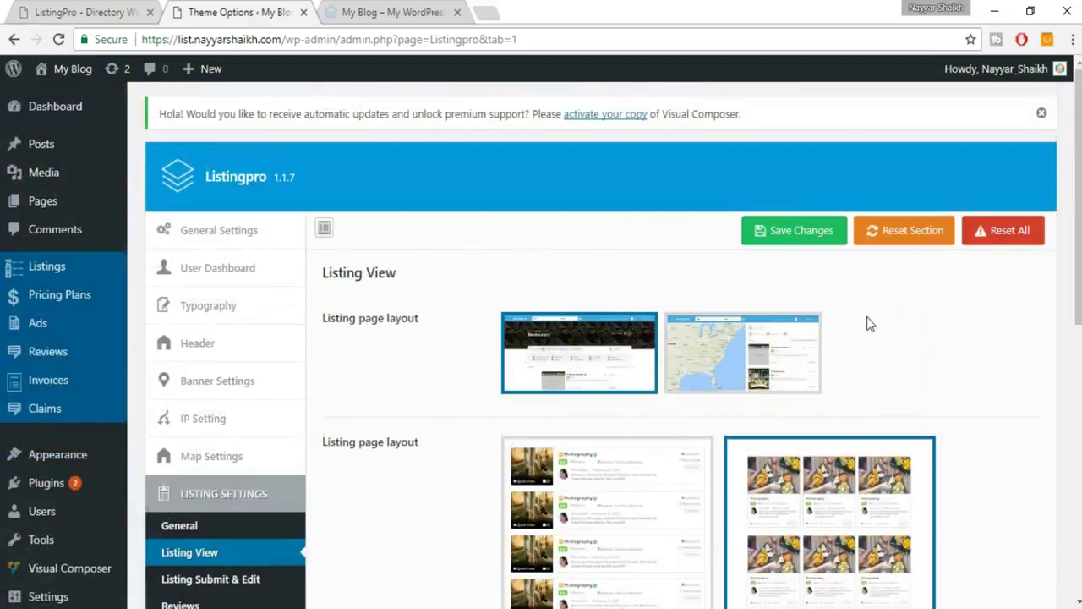
scroll(868, 324, "down", 2)
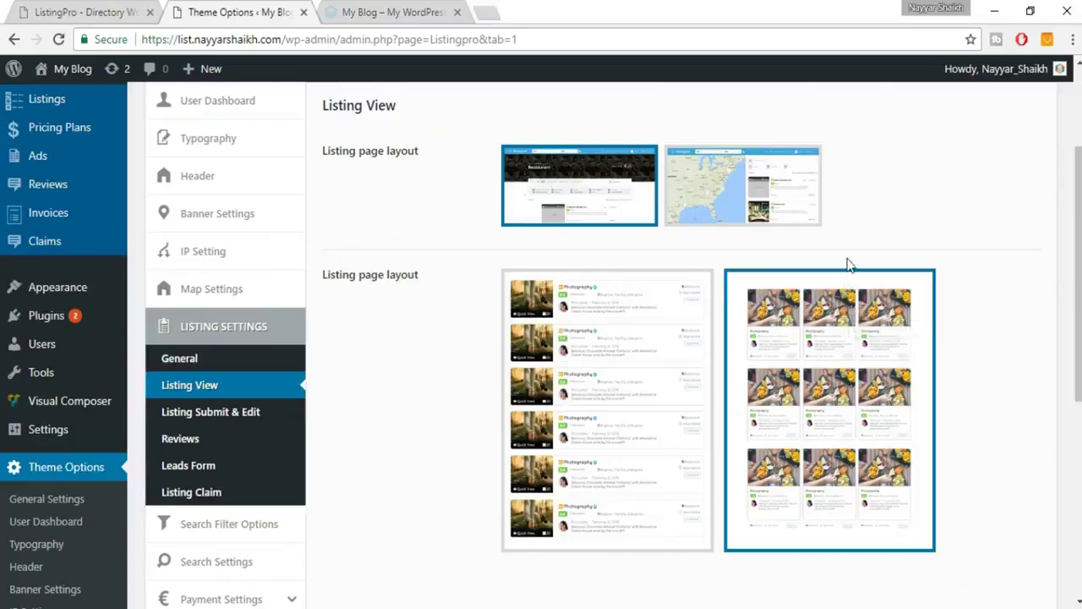
left_click(727, 210)
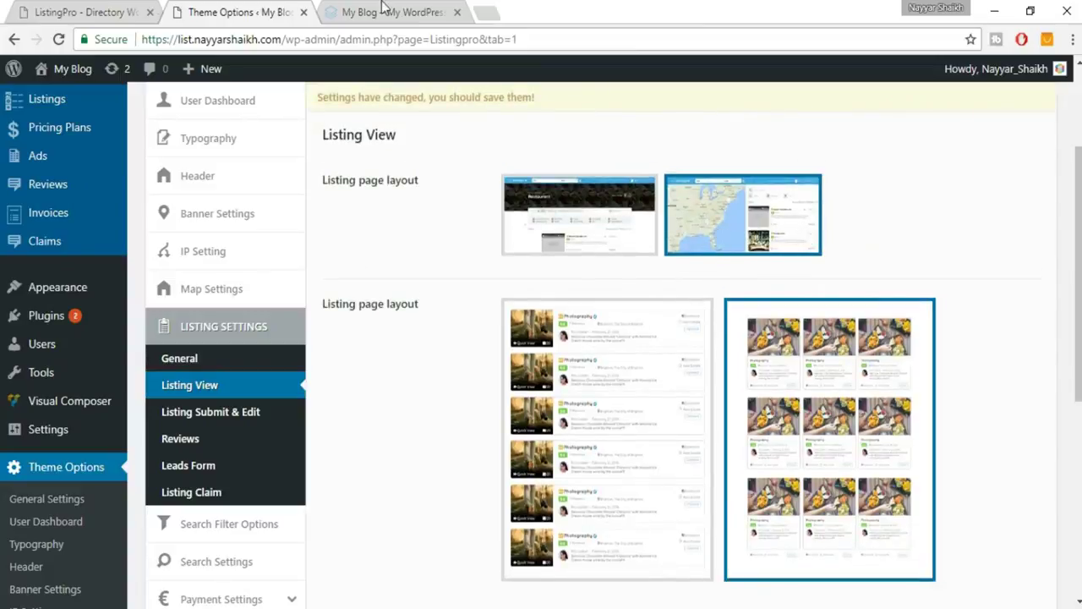
Compare the layout with the live demo's restaurant listings page.
left_click(84, 10)
scroll(368, 281, "up", 10)
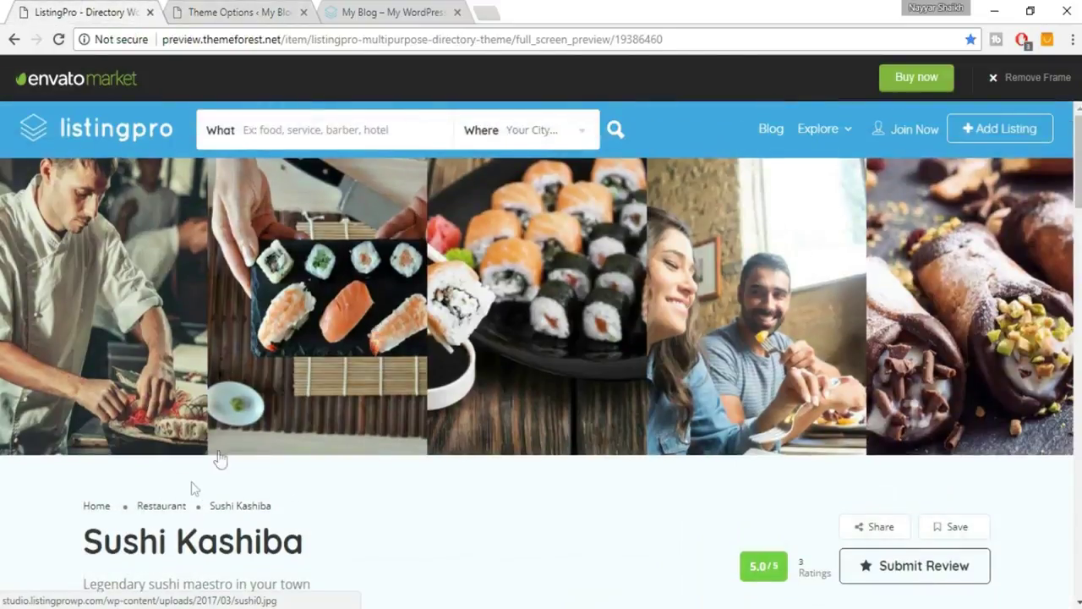
left_click(167, 509)
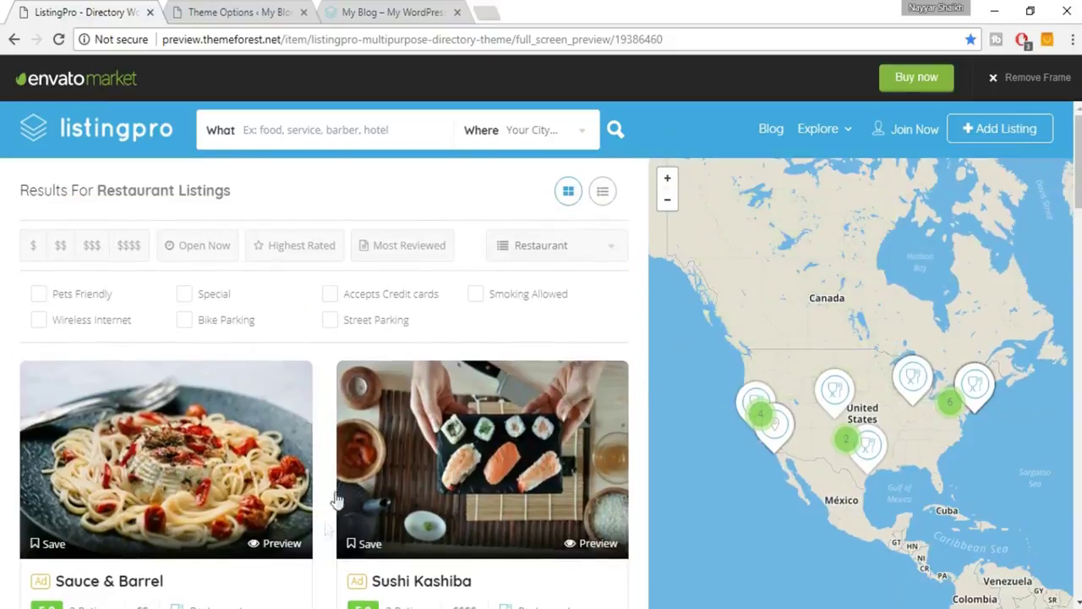
left_click(421, 11)
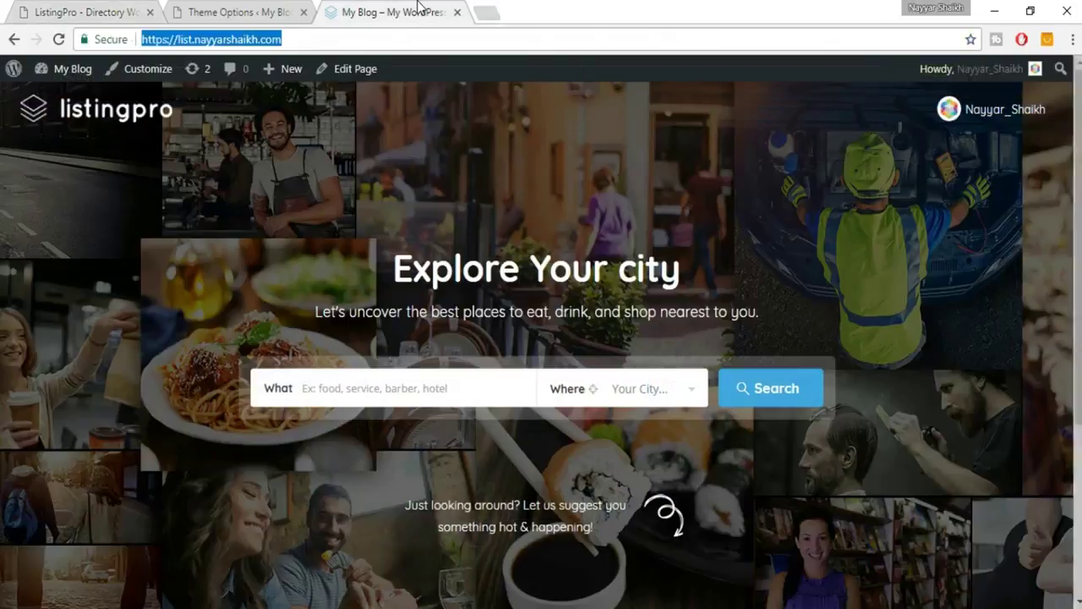
left_click(259, 12)
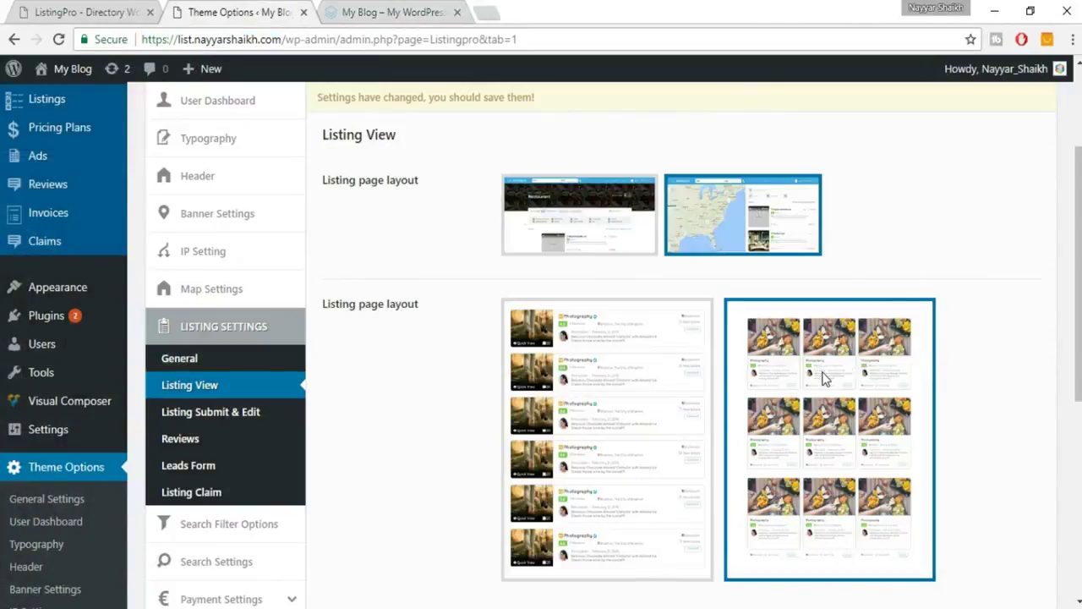
left_click(139, 8)
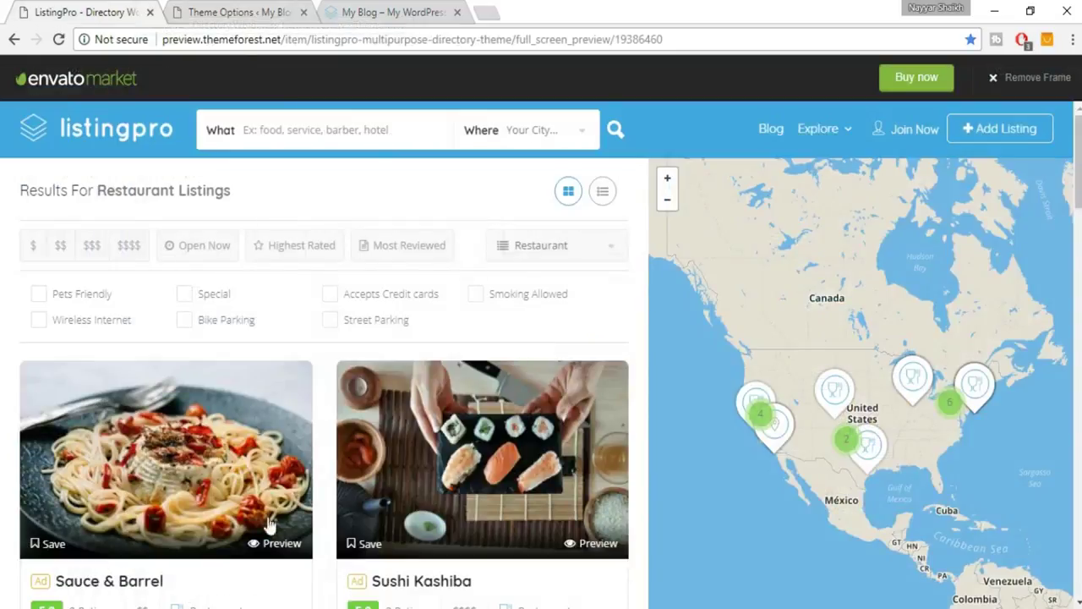
scroll(329, 443, "down", 2)
left_click(239, 10)
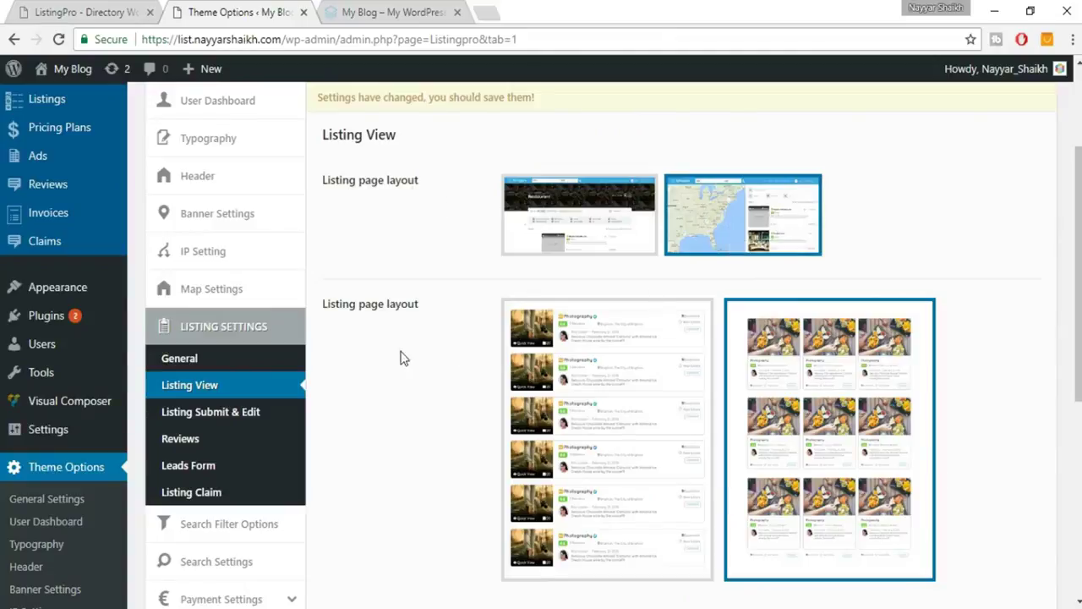
Save the Listing View settings with the half-map page layout and grid listing layout.
scroll(945, 435, "down", 2)
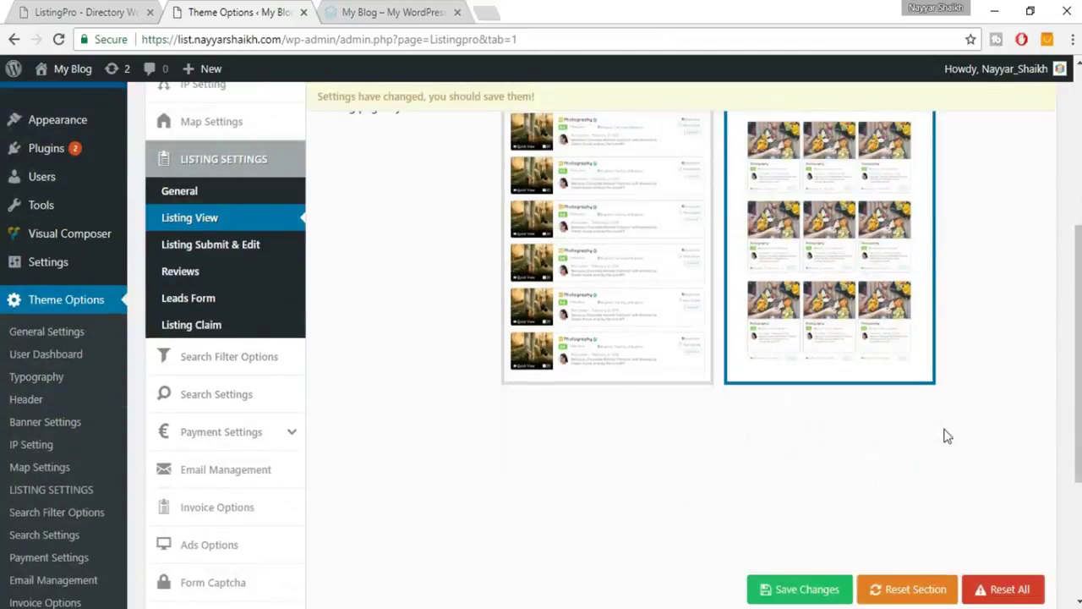
scroll(922, 427, "up", 1)
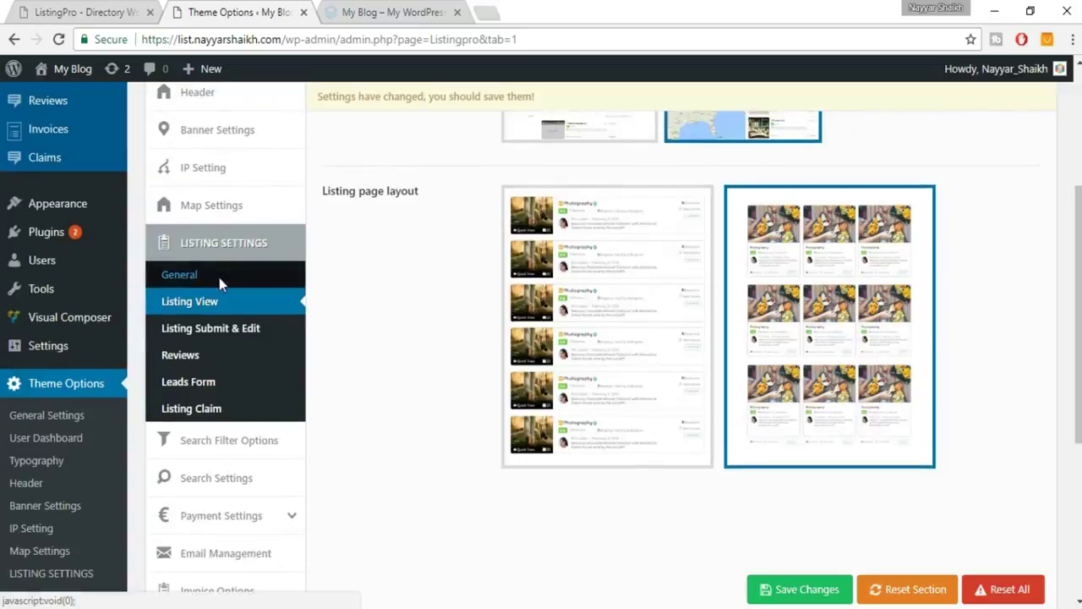
left_click(219, 279)
left_click(207, 301)
left_click(802, 589)
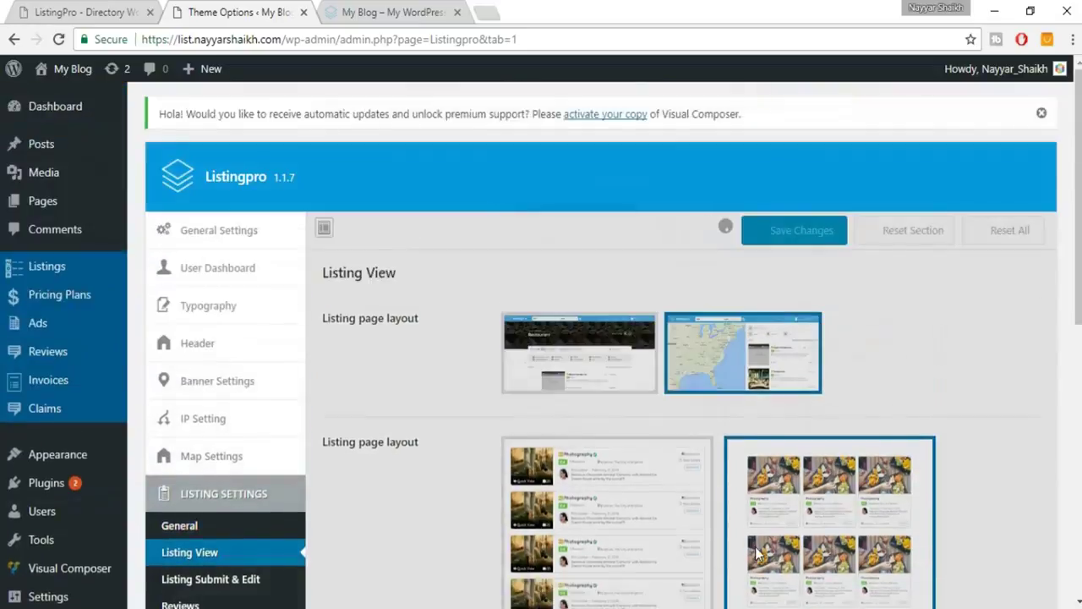
scroll(756, 551, "down", 5)
scroll(345, 375, "up", 1)
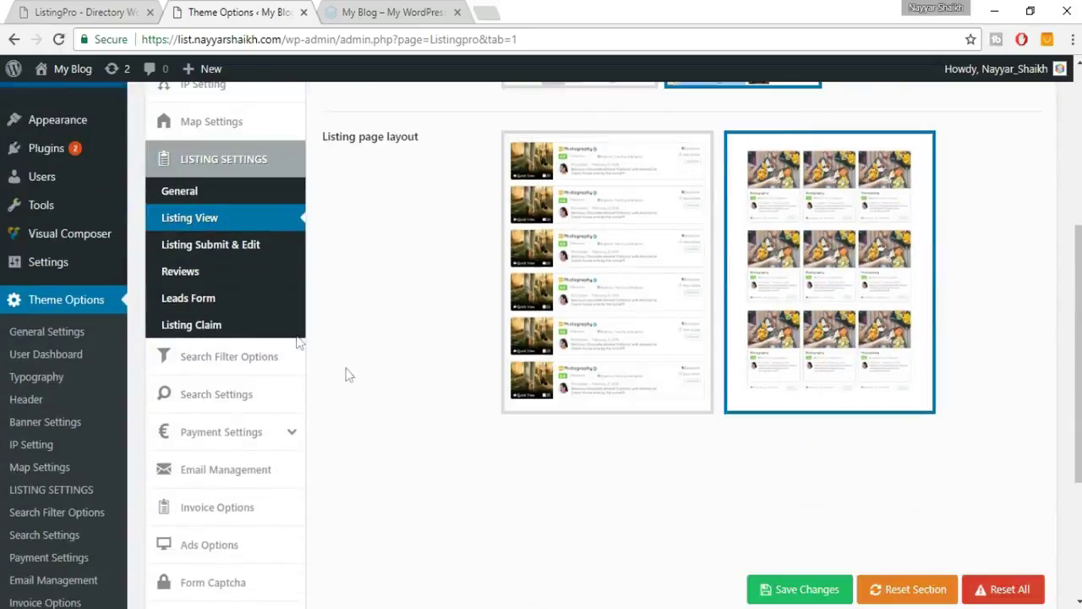
left_click(244, 258)
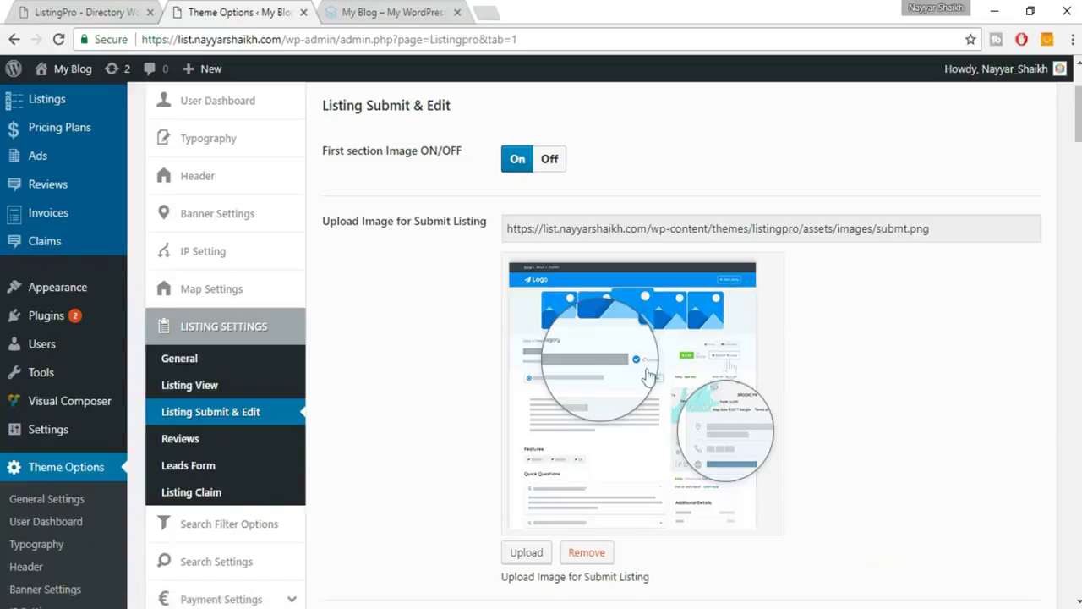
scroll(909, 412, "down", 3)
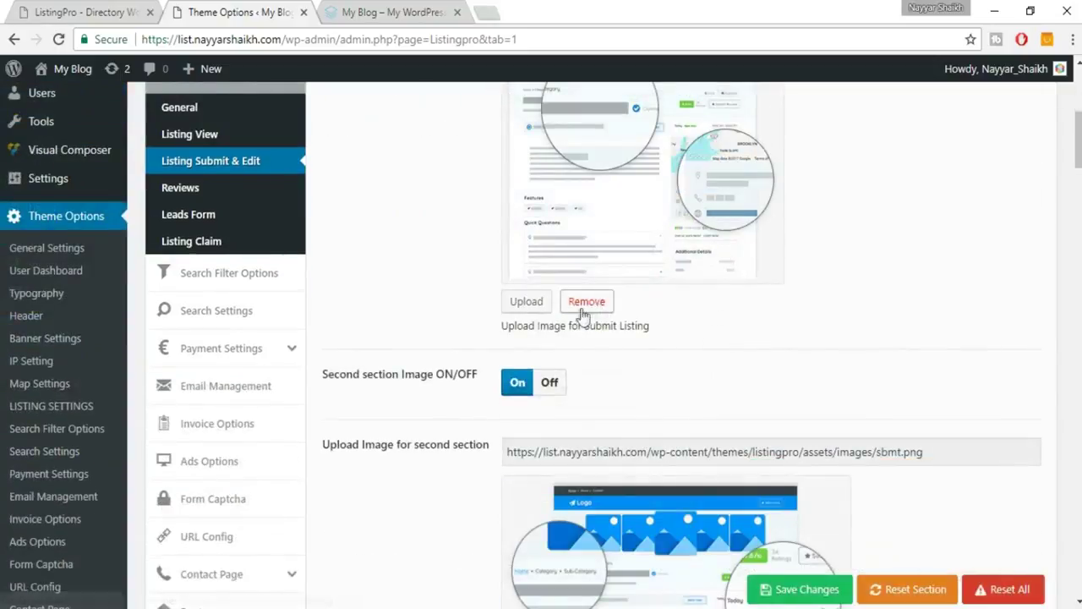
scroll(993, 309, "down", 2)
scroll(908, 405, "down", 4)
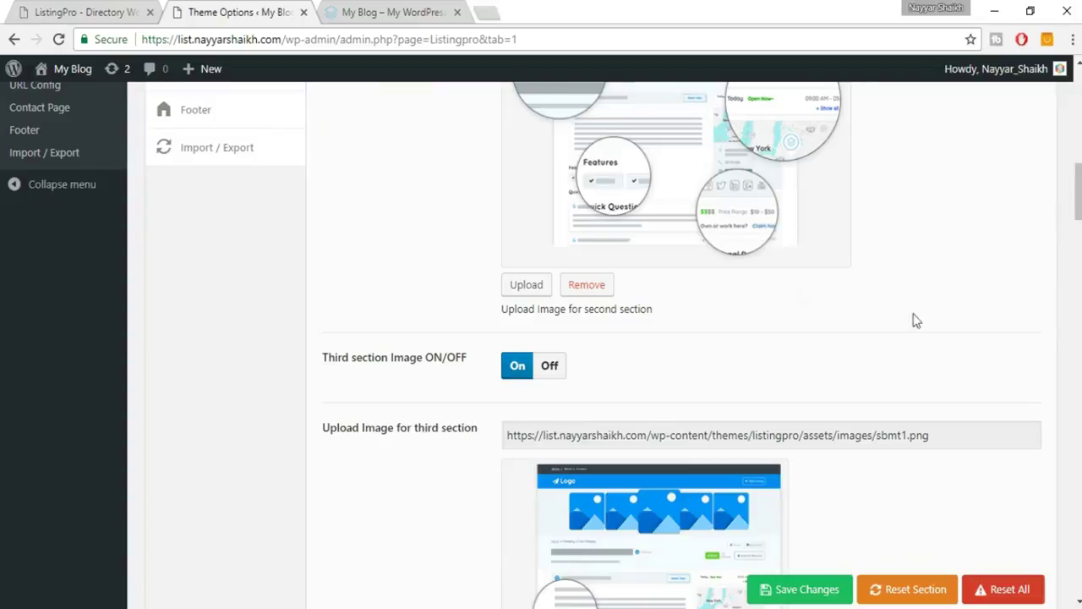
scroll(922, 326, "down", 3)
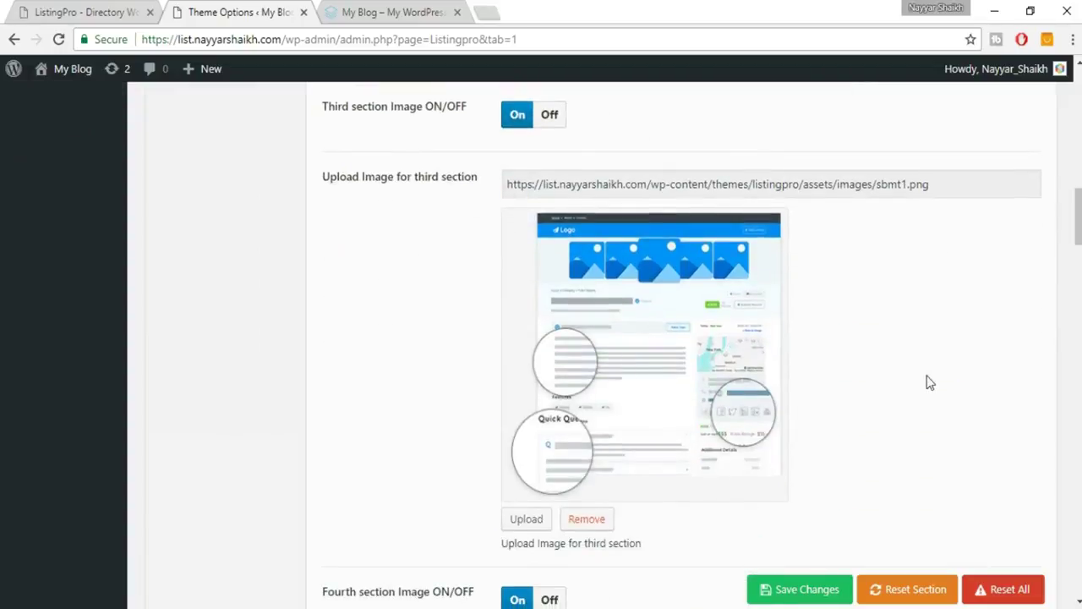
scroll(930, 383, "down", 9)
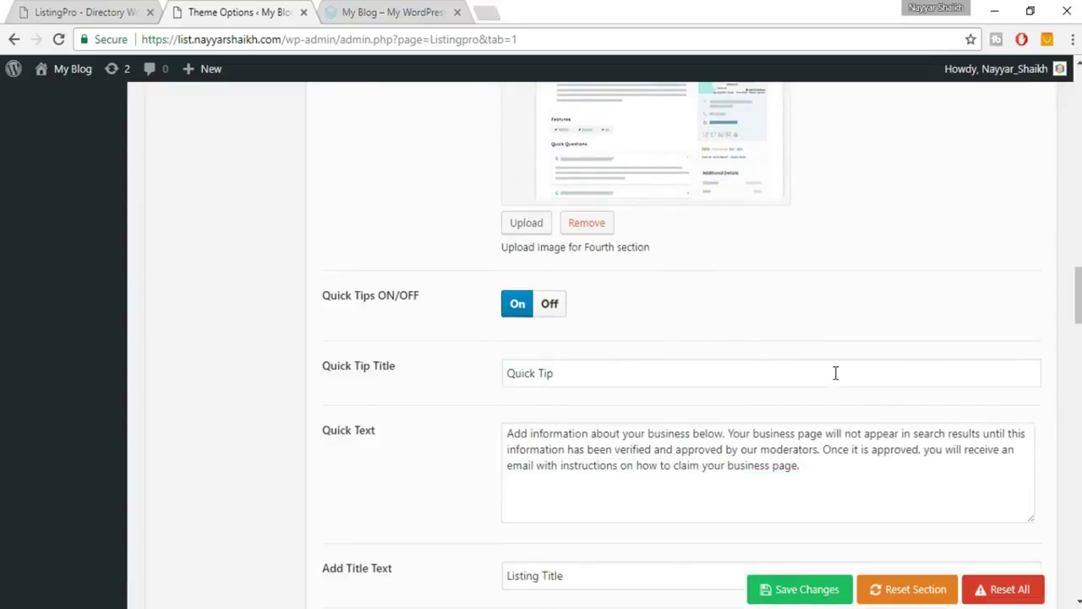
scroll(588, 362, "down", 2)
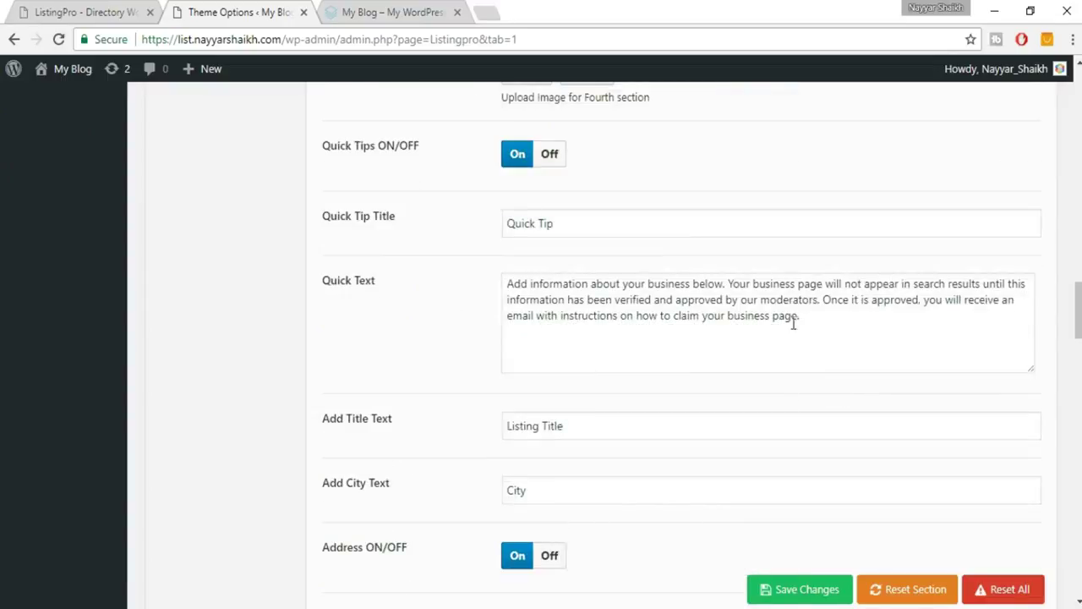
scroll(778, 346, "down", 1)
scroll(689, 412, "down", 3)
scroll(689, 418, "down", 3)
scroll(689, 420, "down", 3)
scroll(691, 417, "down", 6)
scroll(690, 415, "down", 7)
scroll(689, 418, "down", 3)
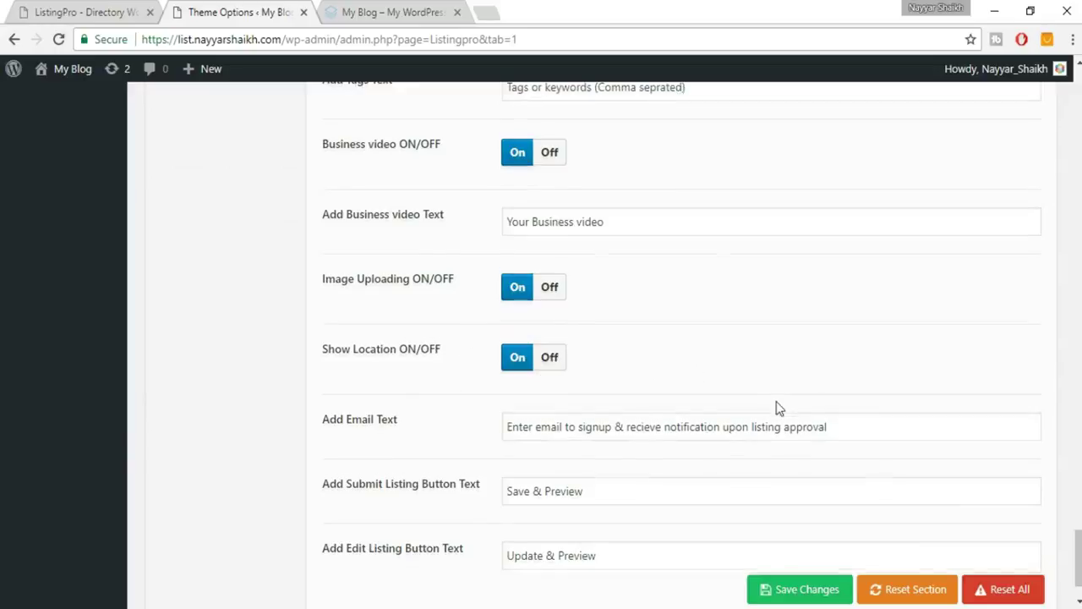
scroll(775, 399, "down", 2)
scroll(698, 431, "up", 4)
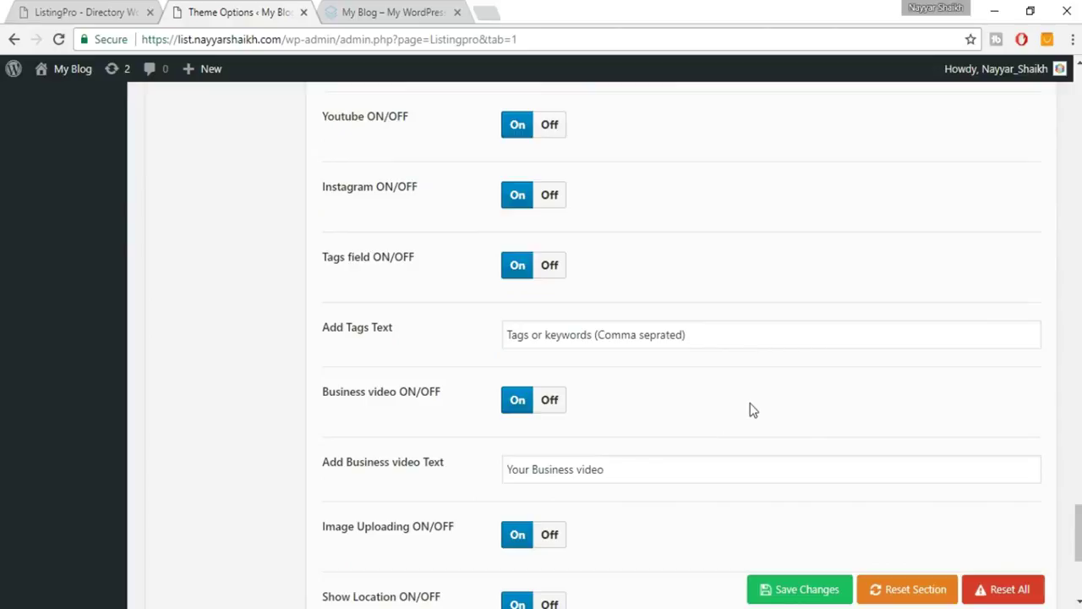
scroll(754, 410, "up", 6)
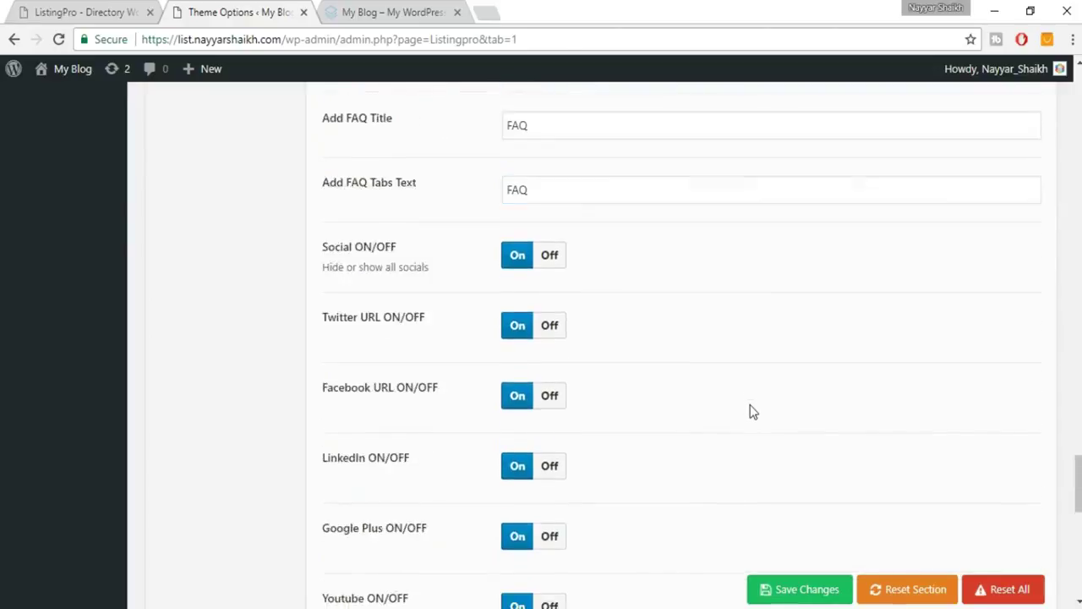
scroll(753, 412, "up", 2)
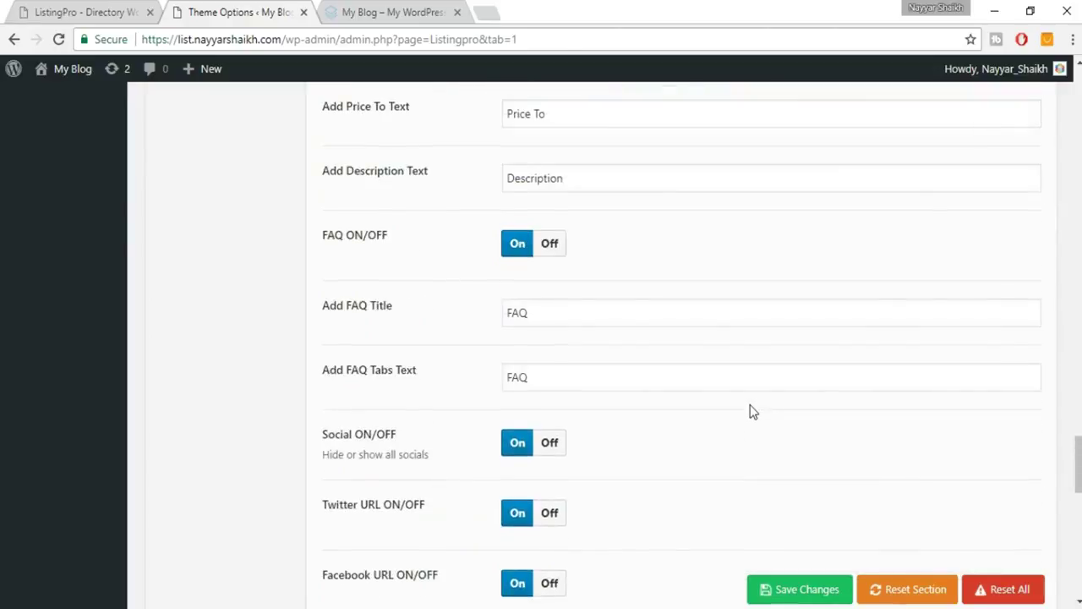
scroll(754, 412, "up", 2)
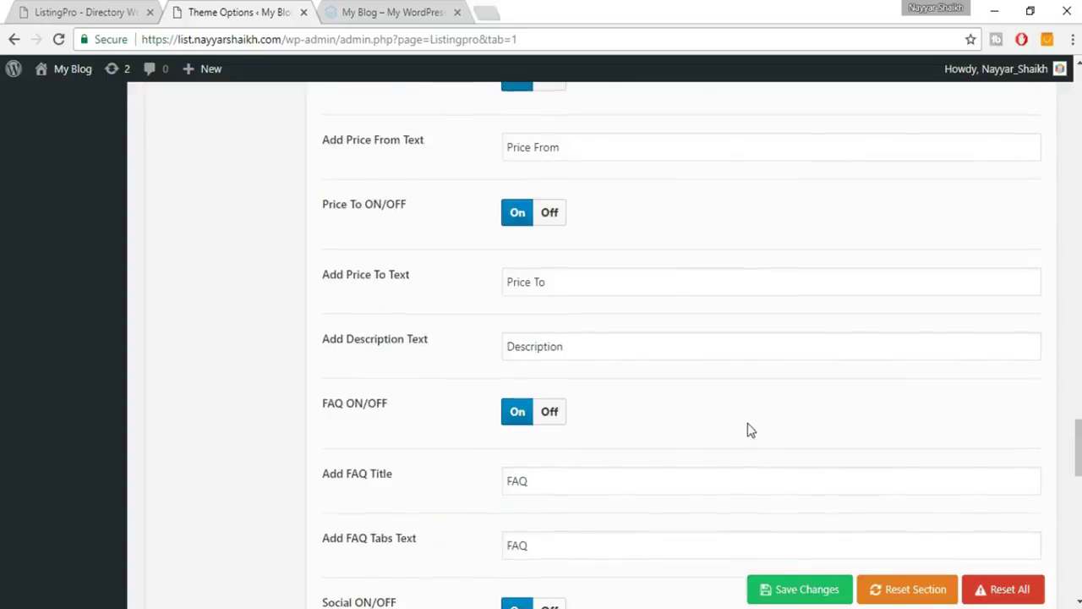
scroll(748, 422, "up", 5)
scroll(749, 430, "up", 7)
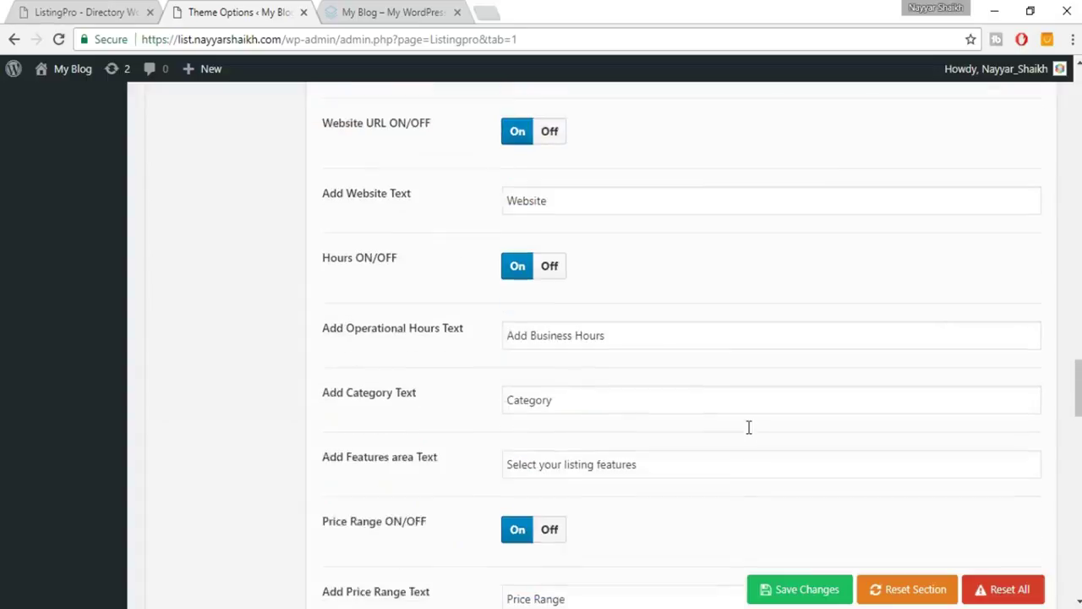
scroll(747, 435, "up", 12)
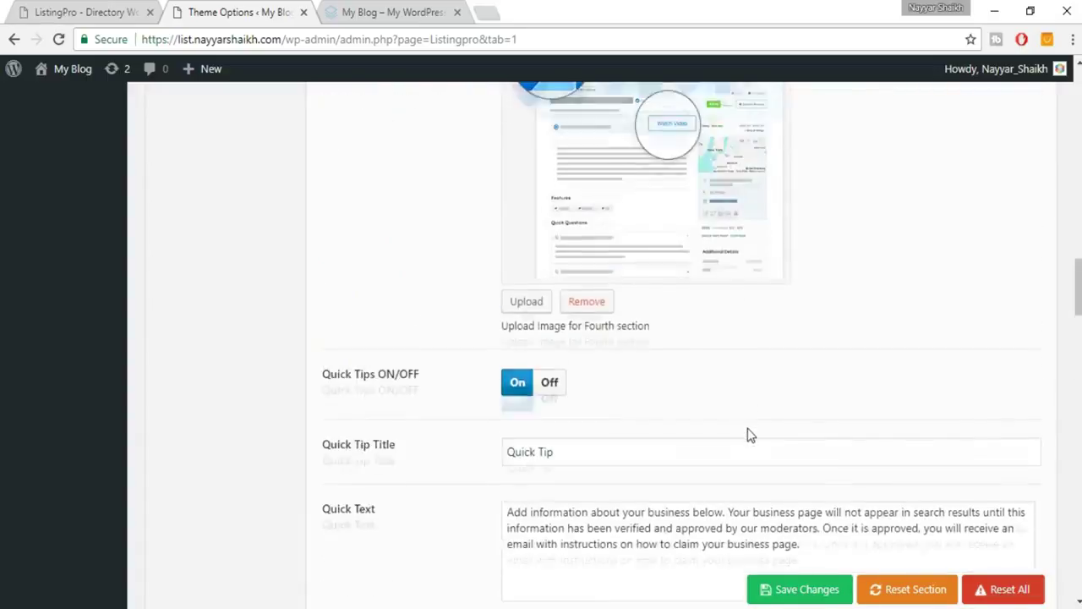
scroll(748, 434, "up", 15)
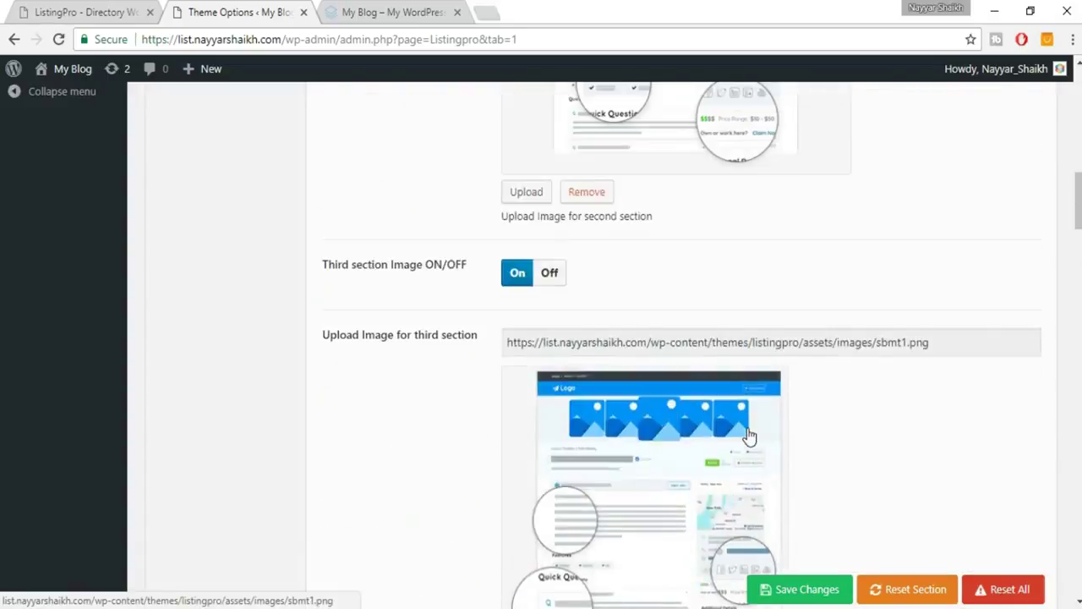
scroll(766, 377, "up", 3)
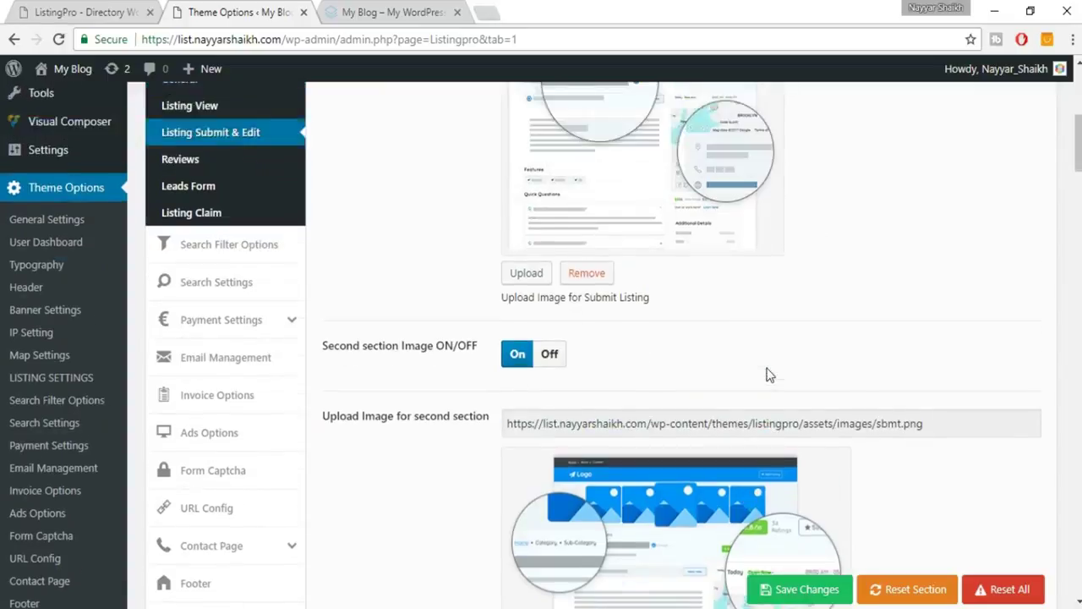
Move through Reviews and Leads Form to Listing Claim, confirm claiming is On, and save.
left_click(186, 355)
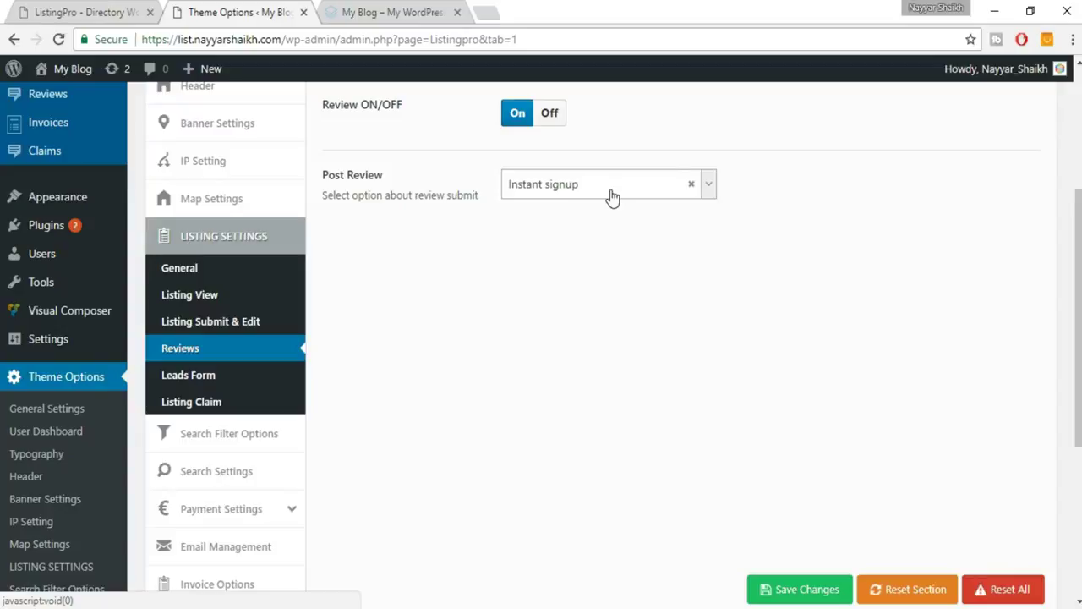
left_click(222, 383)
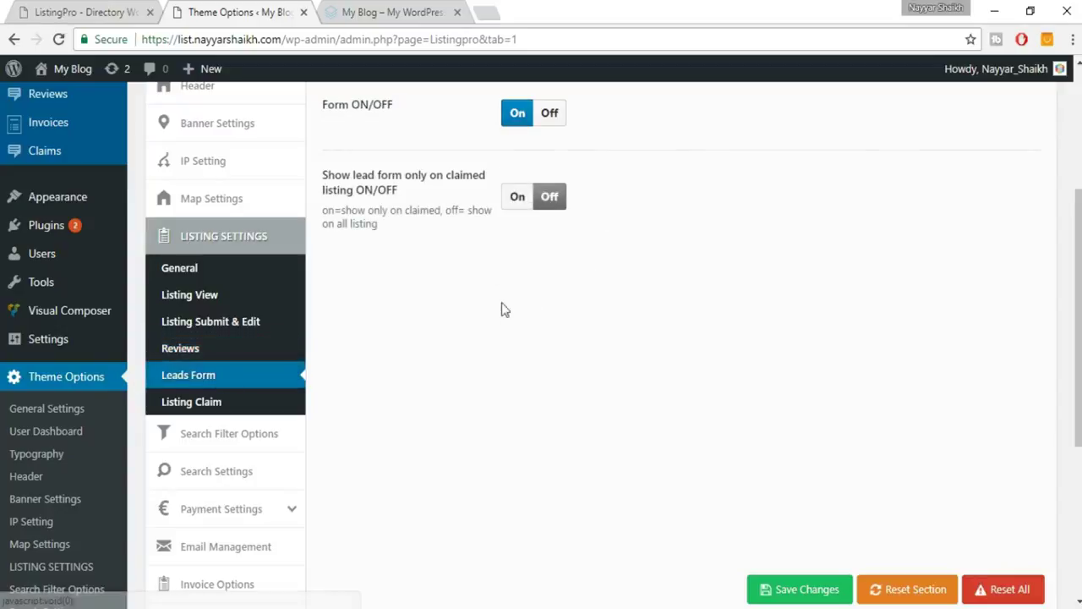
left_click(265, 406)
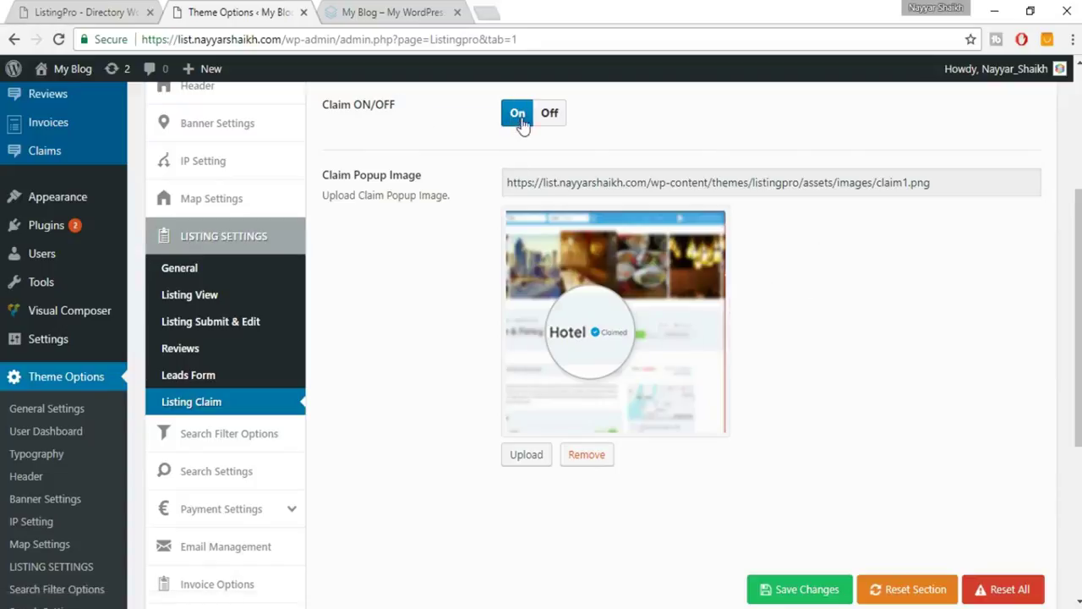
scroll(558, 143, "up", 2)
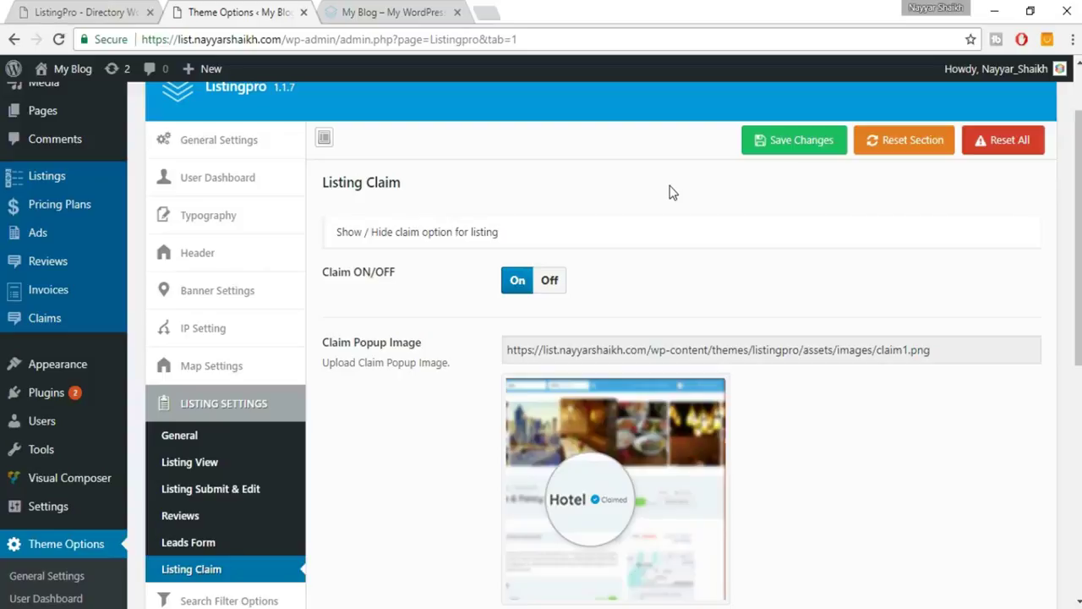
left_click(791, 151)
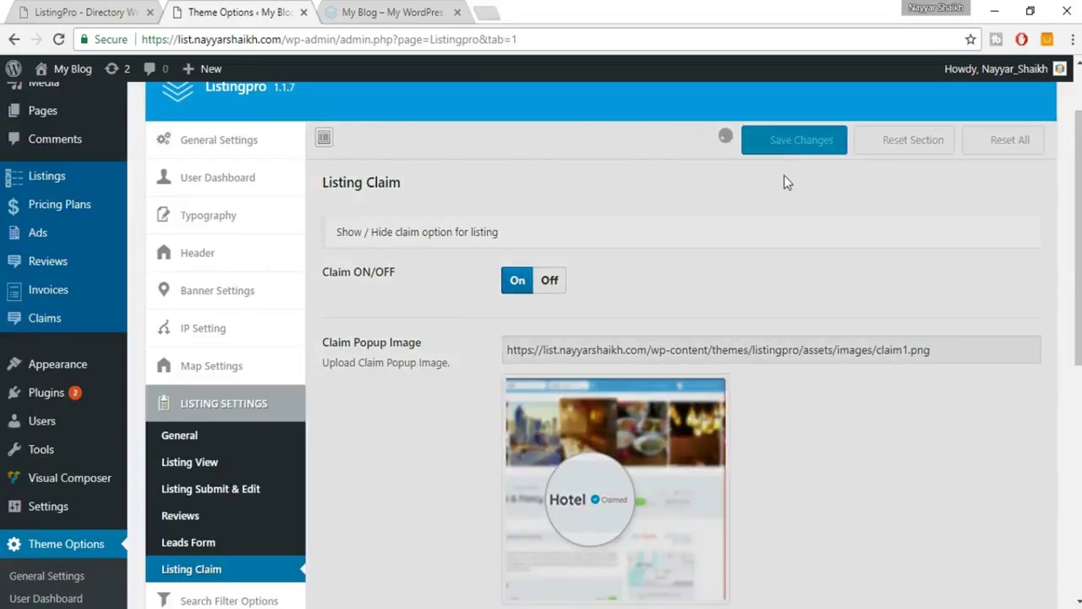
left_click(57, 7)
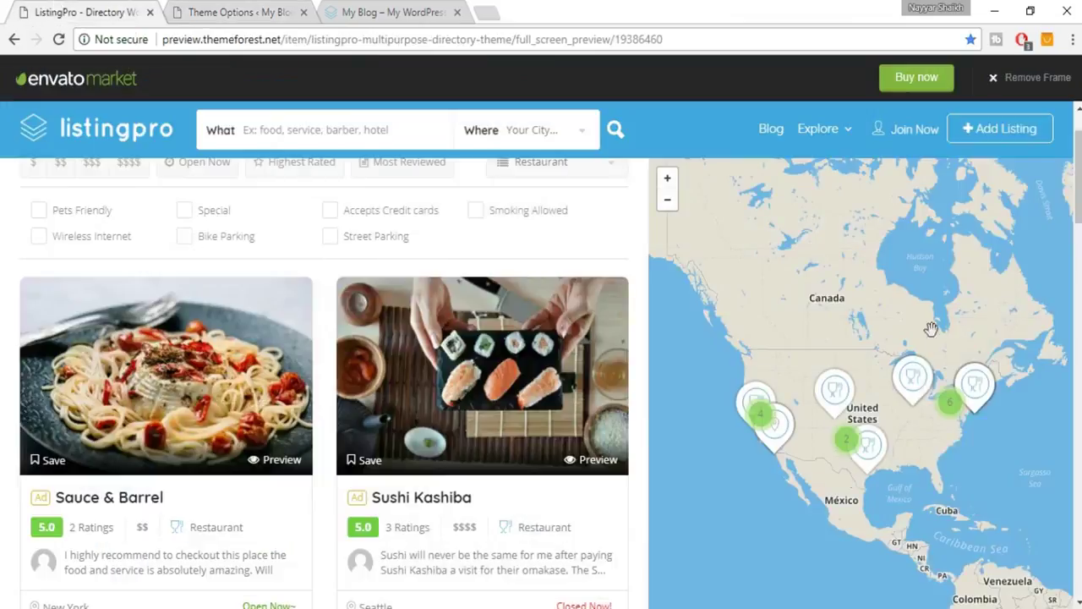
key("ctrl+shift+Tab")
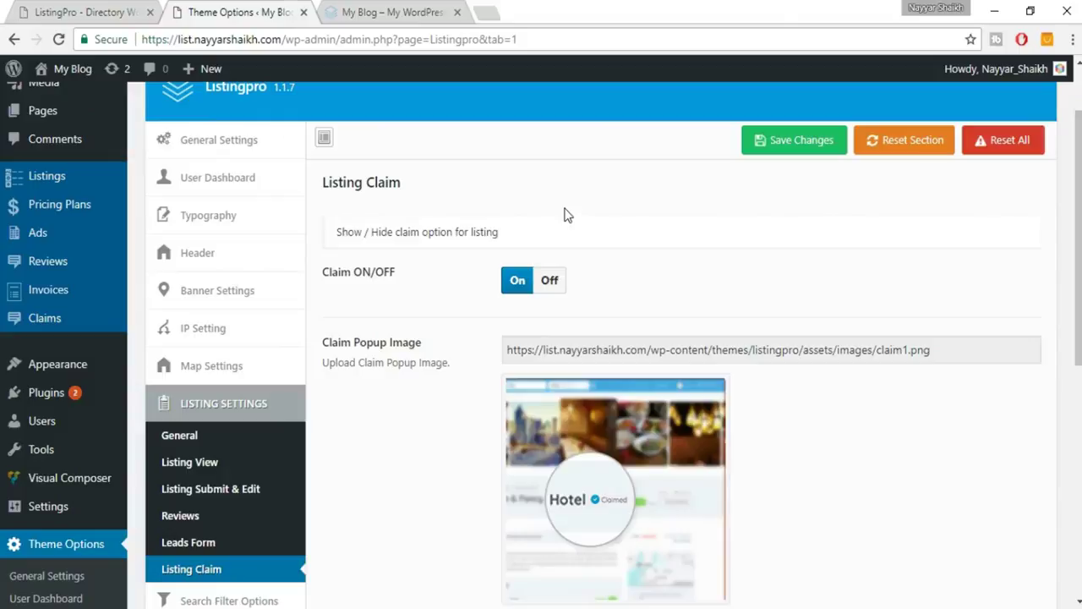
left_click(398, 12)
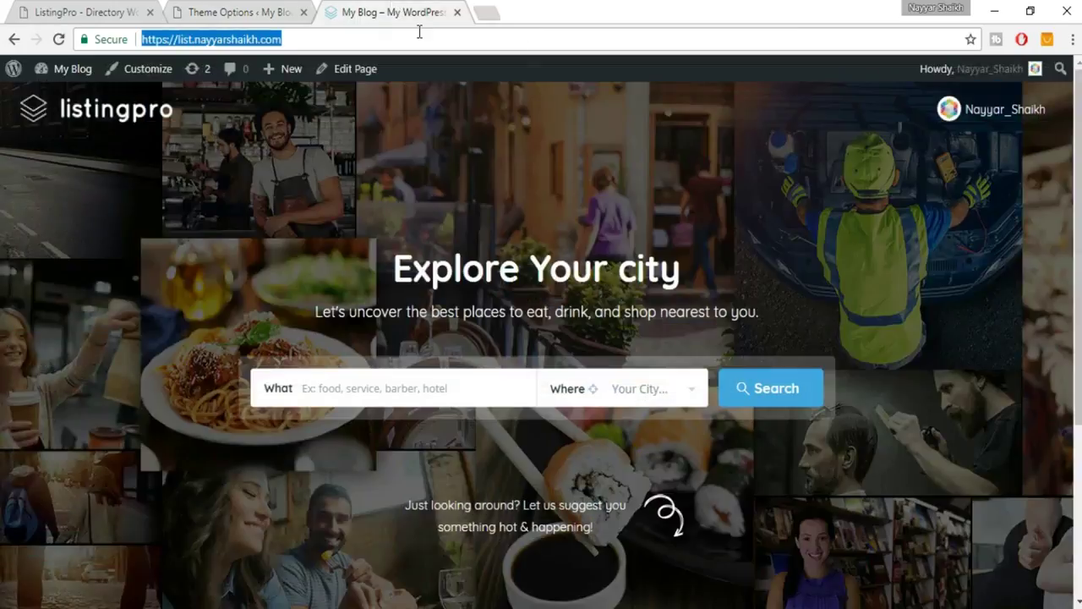
key("Return")
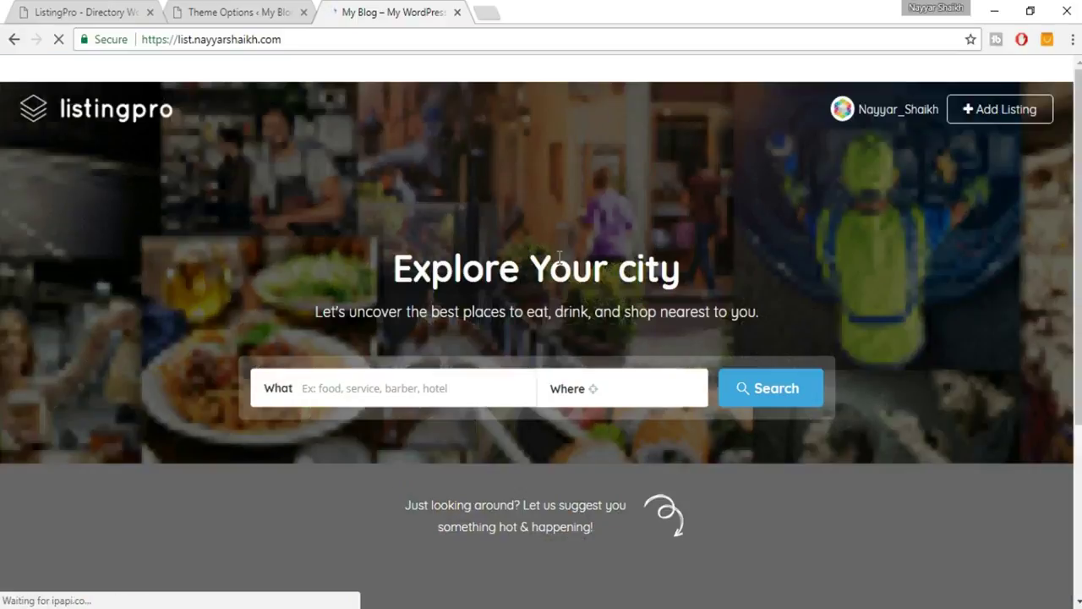
scroll(559, 257, "down", 3)
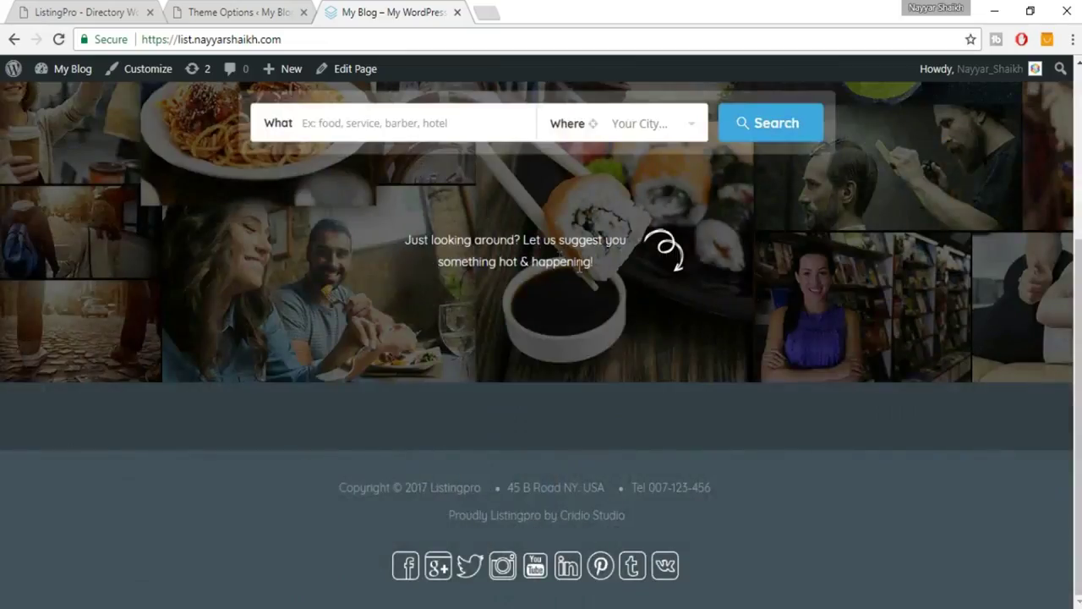
scroll(579, 268, "up", 3)
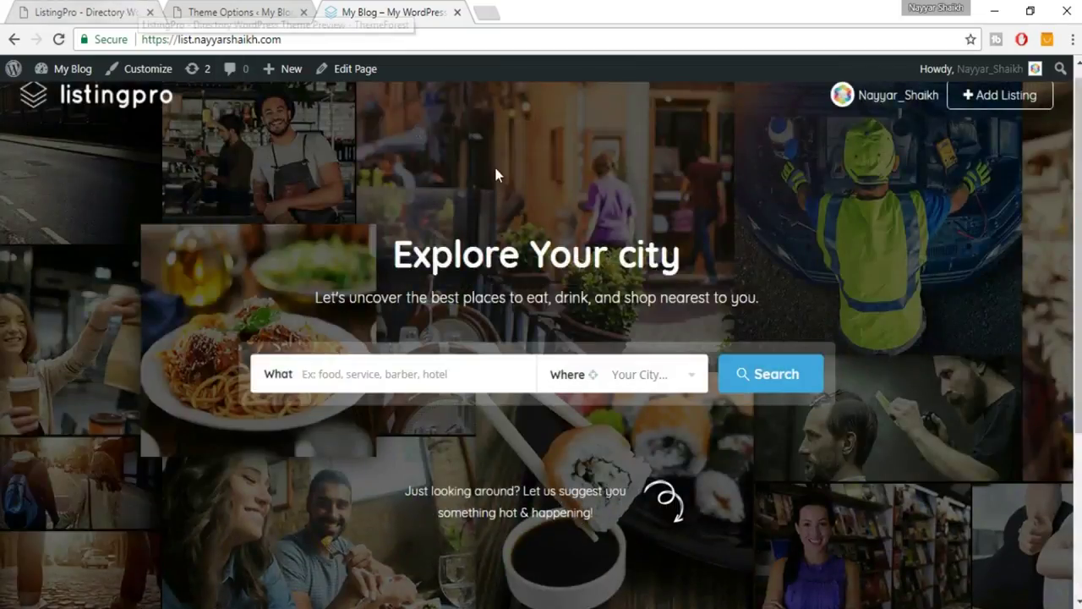
scroll(511, 413, "down", 3)
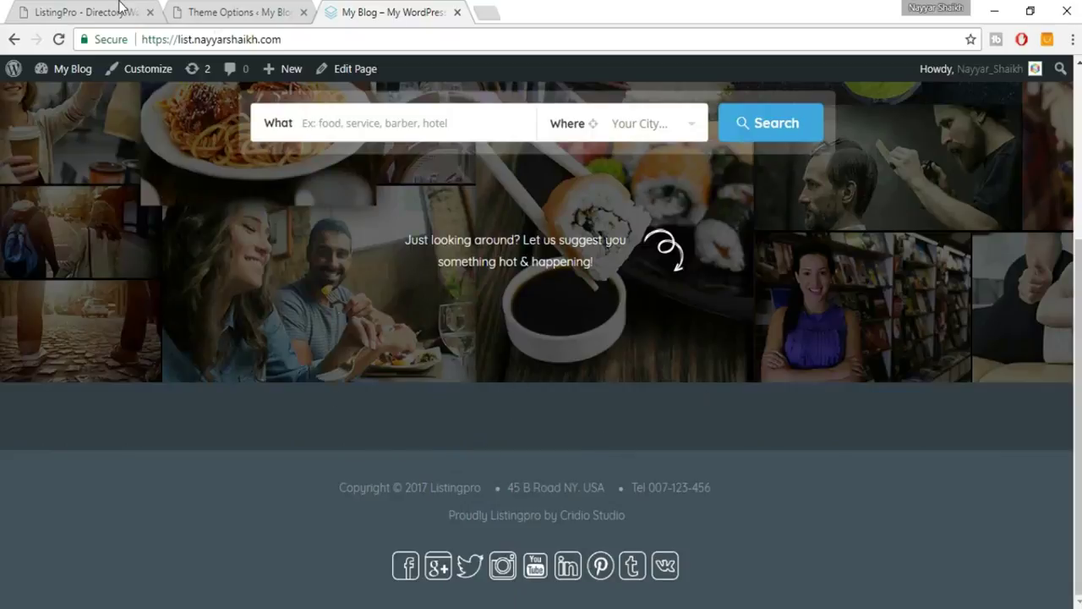
left_click(119, 9)
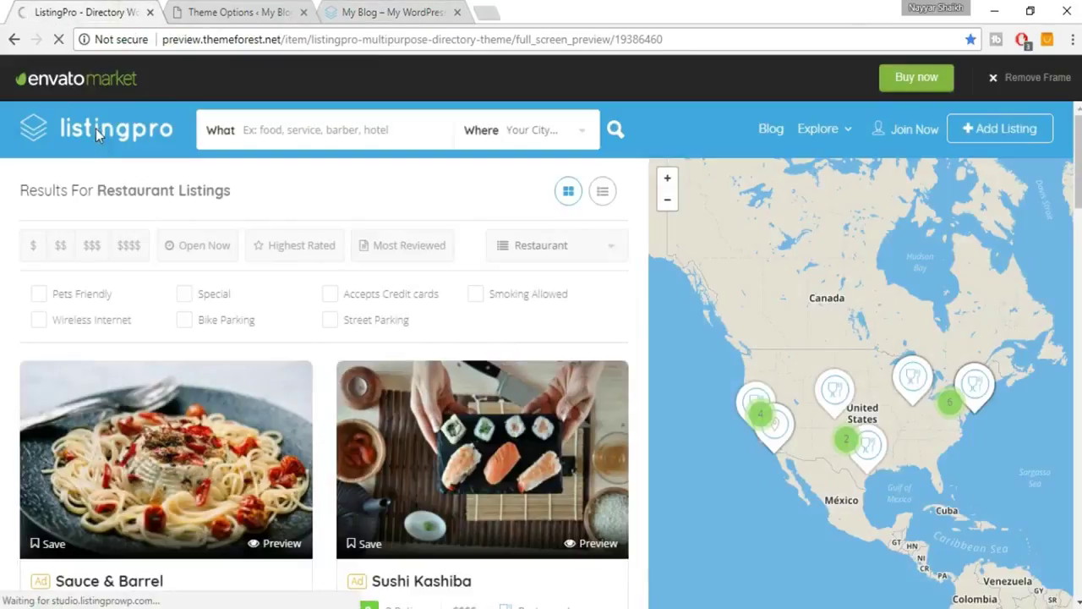
left_click(97, 135)
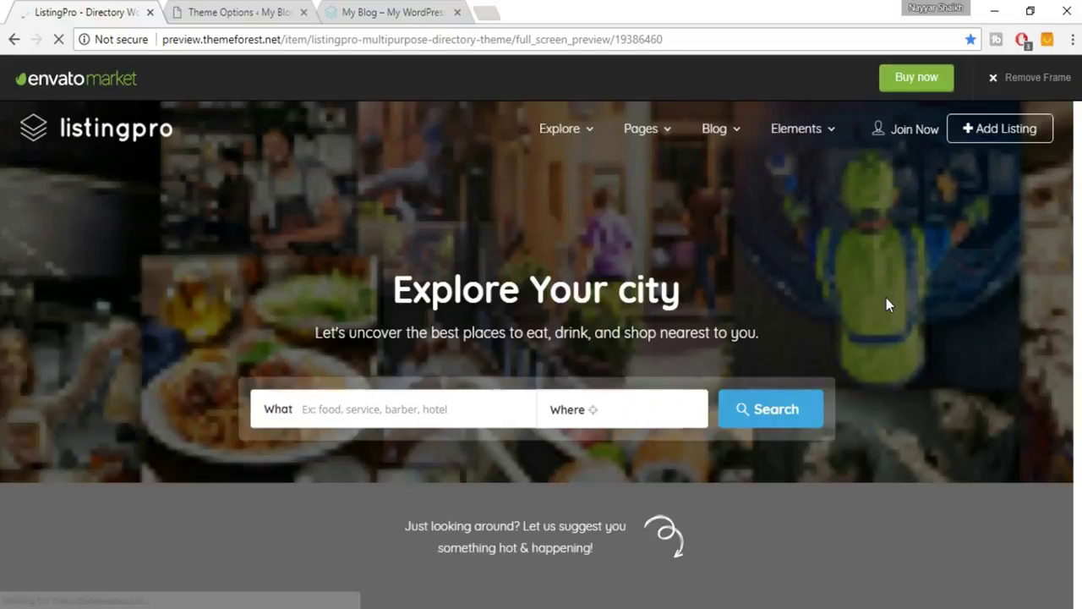
scroll(886, 298, "down", 4)
scroll(886, 298, "up", 2)
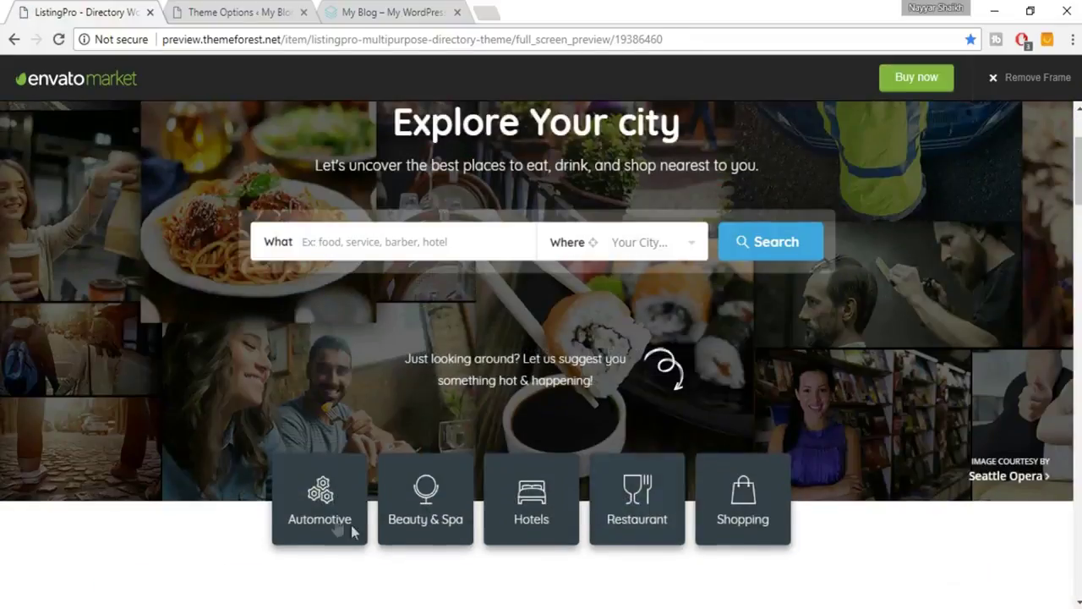
scroll(417, 117, "up", 2)
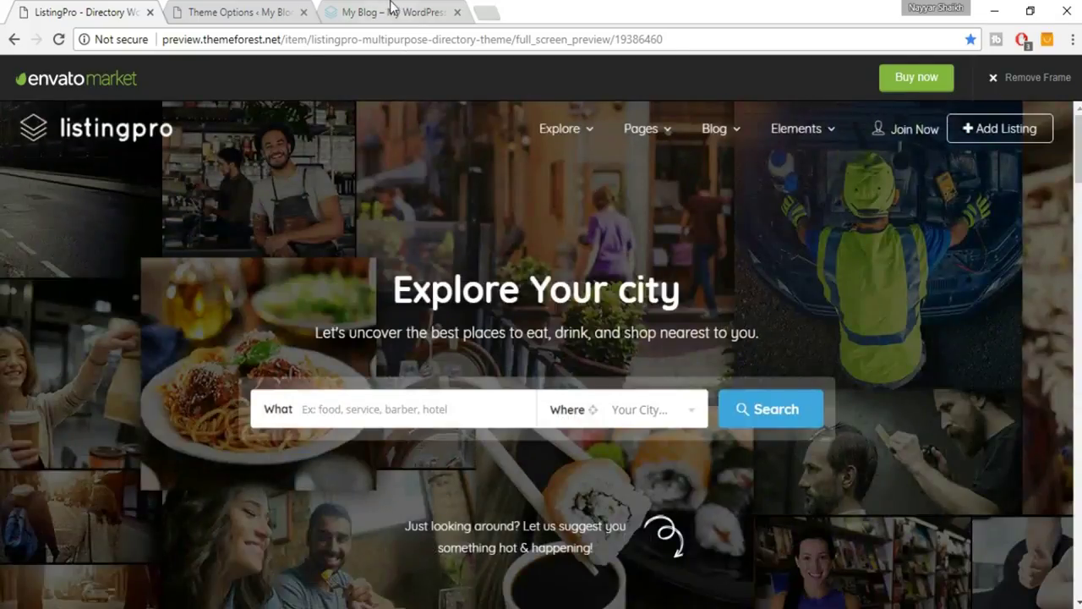
left_click(390, 12)
left_click(237, 12)
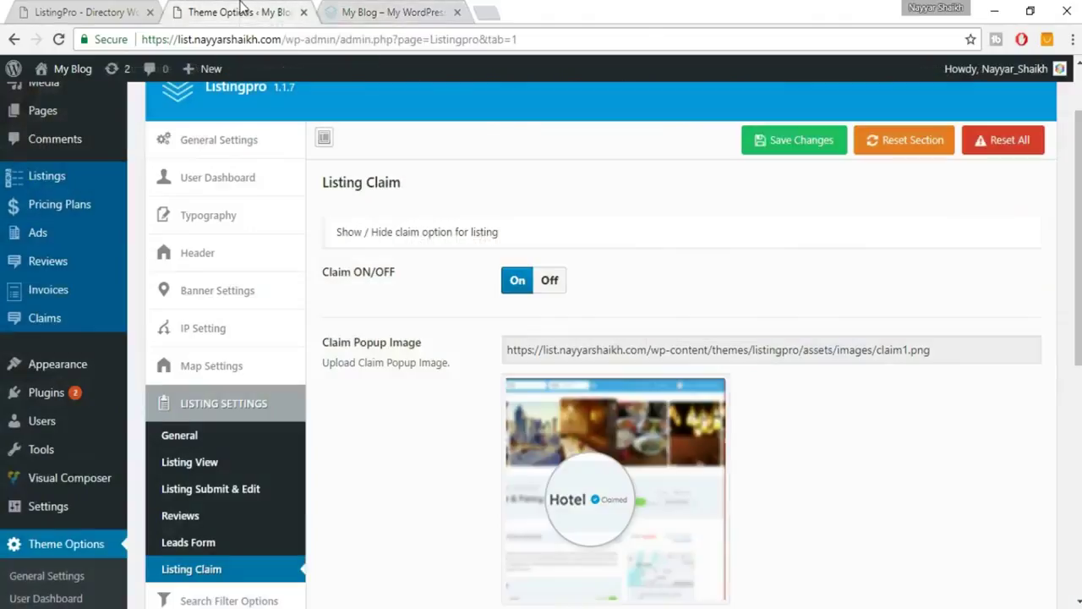
scroll(425, 252, "down", 2)
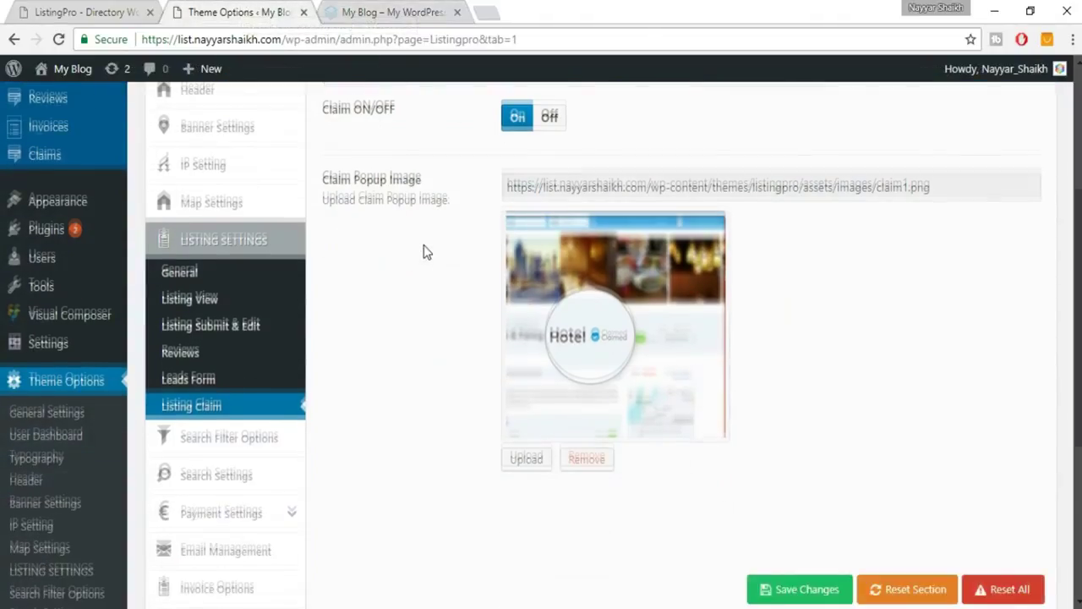
Open Banner Settings and review the 610 banner height and home banner image address.
left_click(229, 129)
scroll(870, 300, "up", 2)
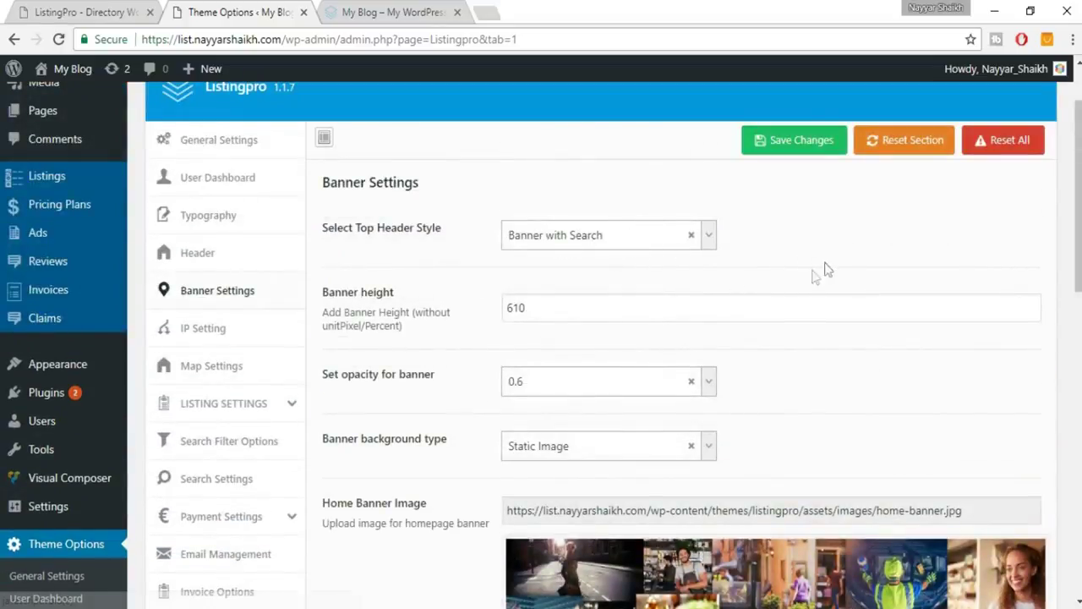
left_click_drag(544, 308, 501, 310)
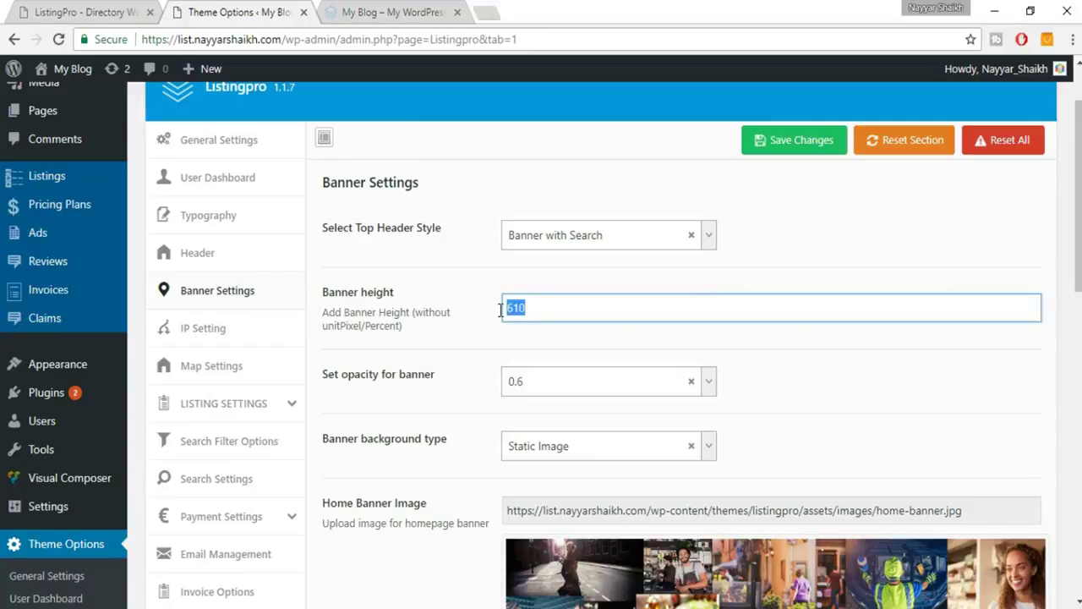
scroll(868, 372, "down", 2)
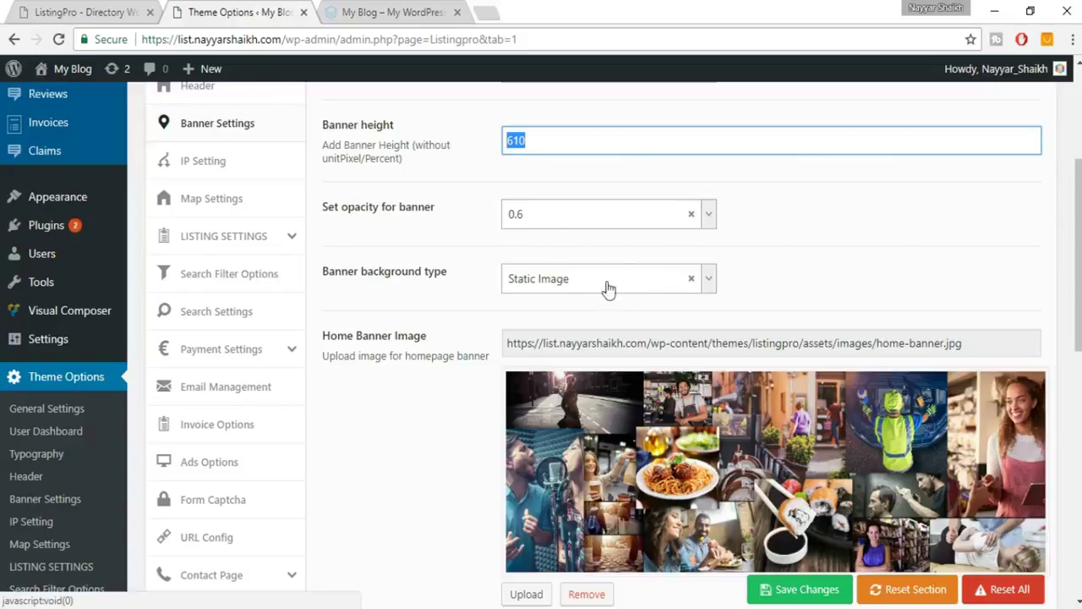
scroll(616, 217, "down", 1)
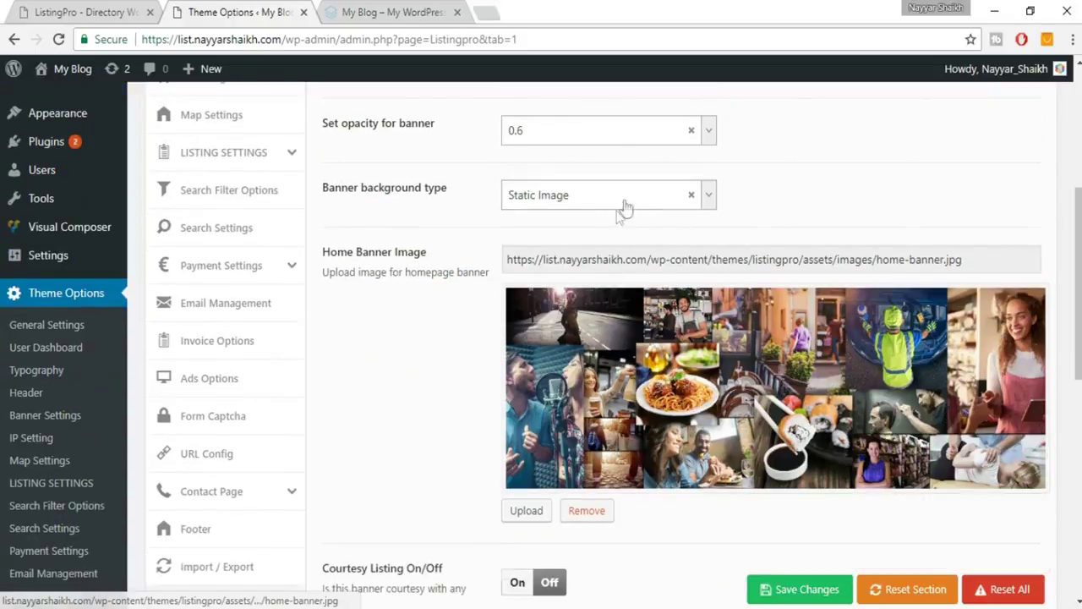
triple_click(624, 260)
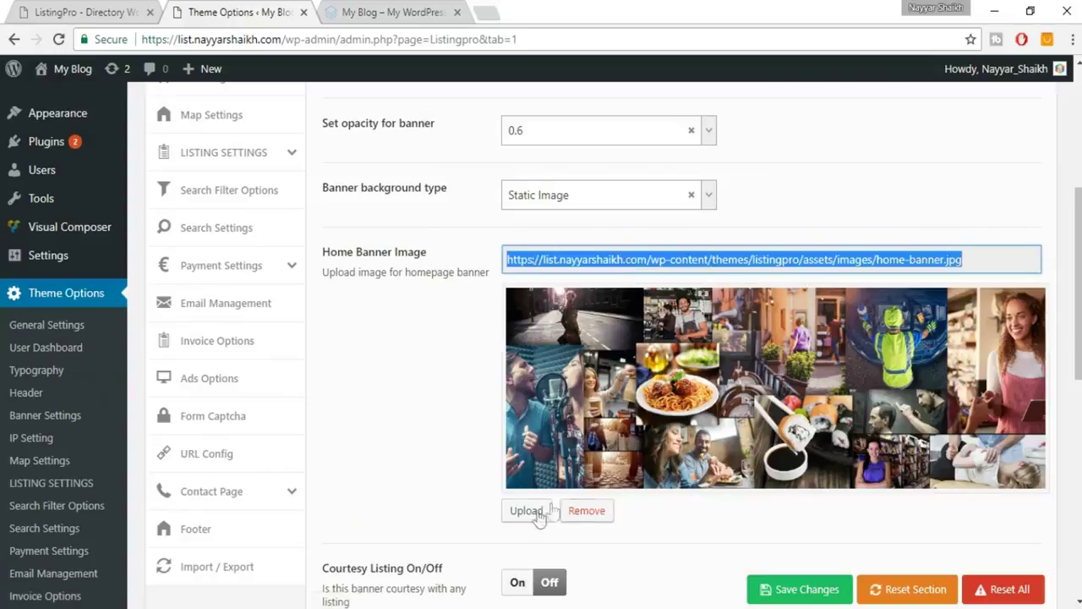
scroll(812, 440, "down", 3)
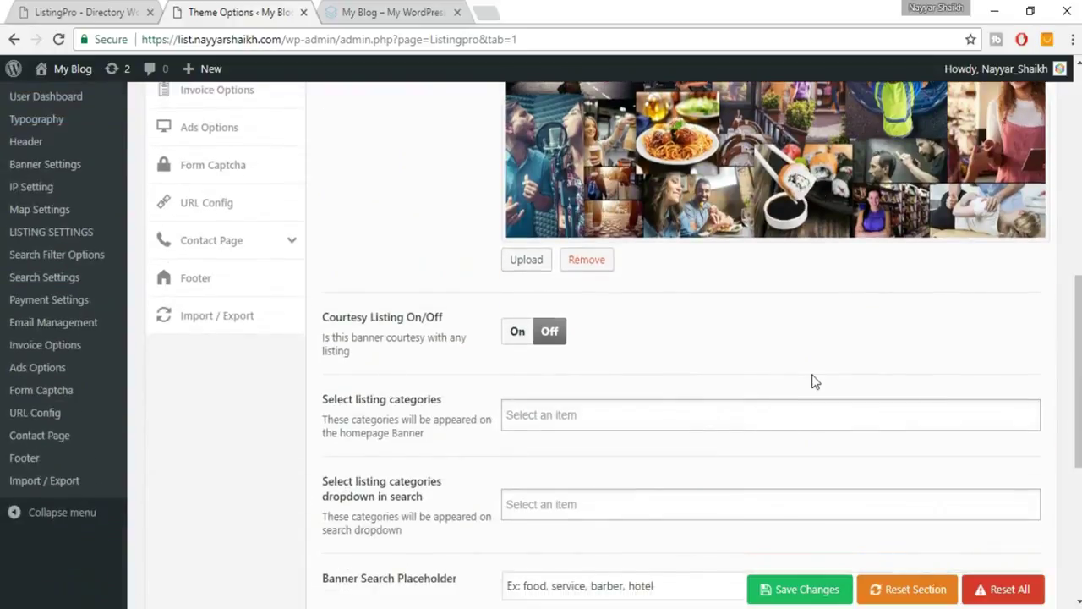
scroll(845, 334, "down", 1)
Add Hotels, Restaurants, Services and Shopping as homepage banner categories, then view the demo.
left_click(553, 322)
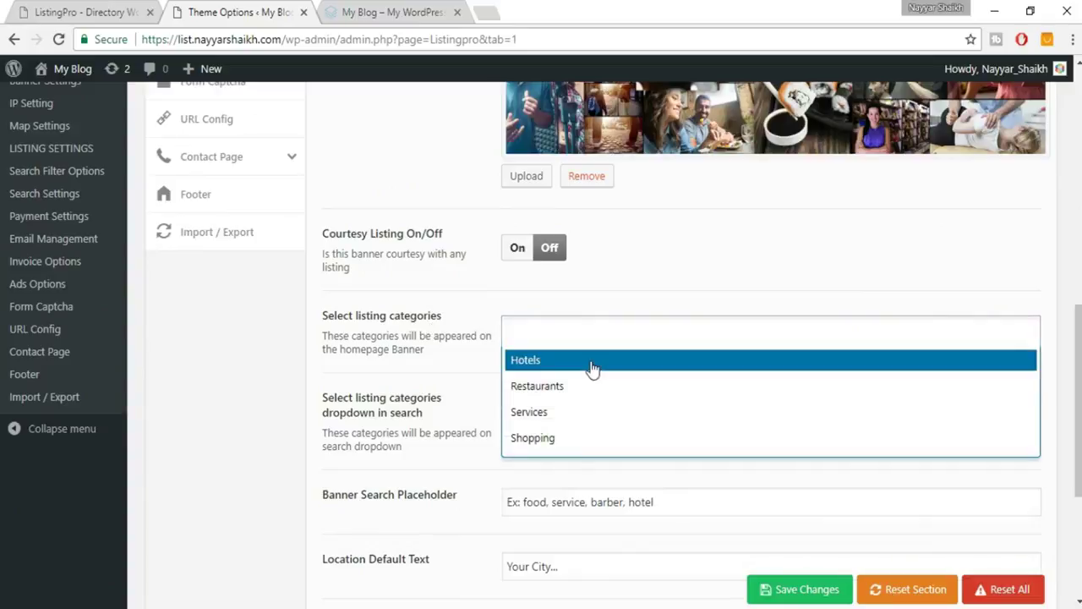
left_click(591, 370)
left_click(647, 340)
left_click(667, 355)
left_click(669, 340)
left_click(653, 364)
left_click(724, 336)
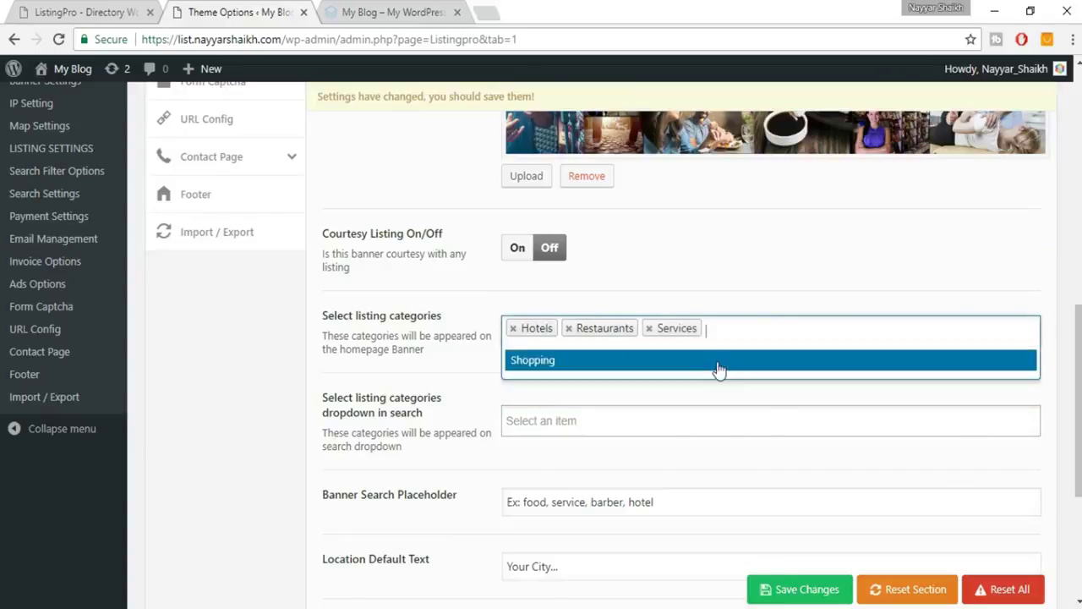
left_click(719, 364)
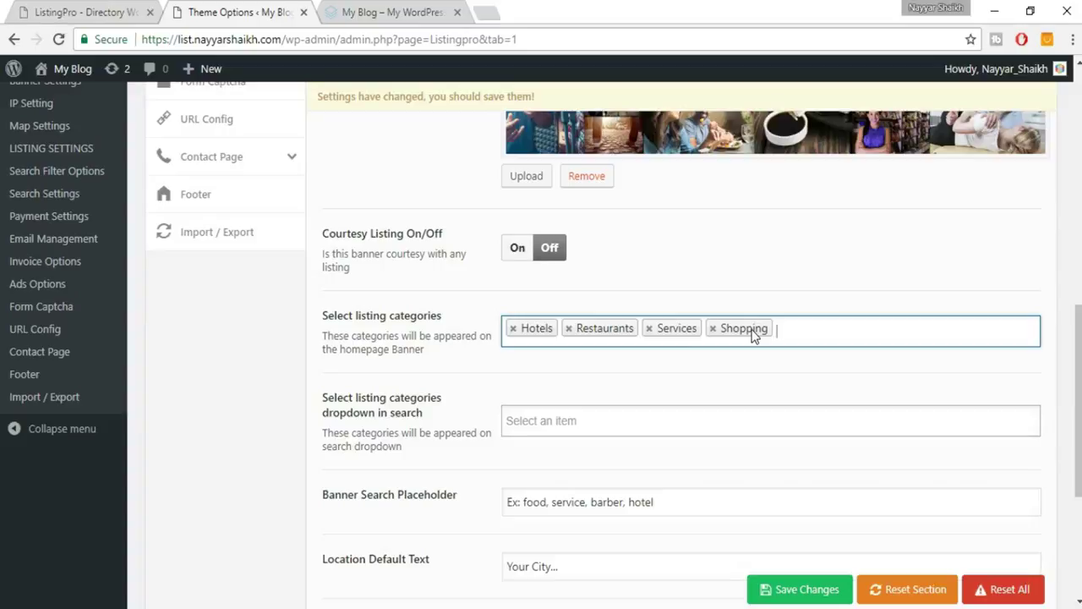
scroll(763, 361, "down", 1)
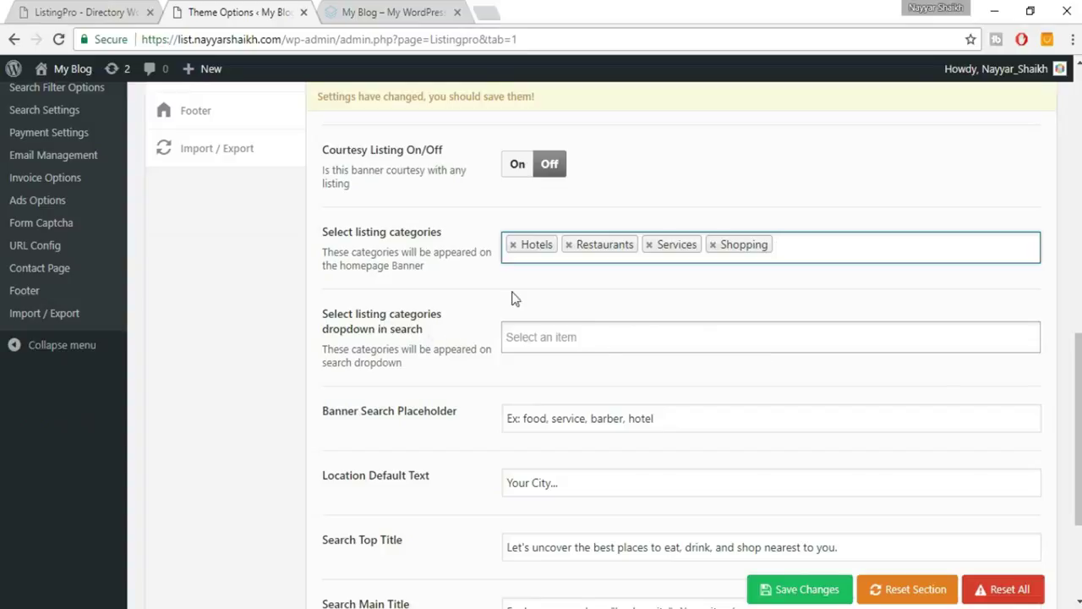
key("ctrl+1")
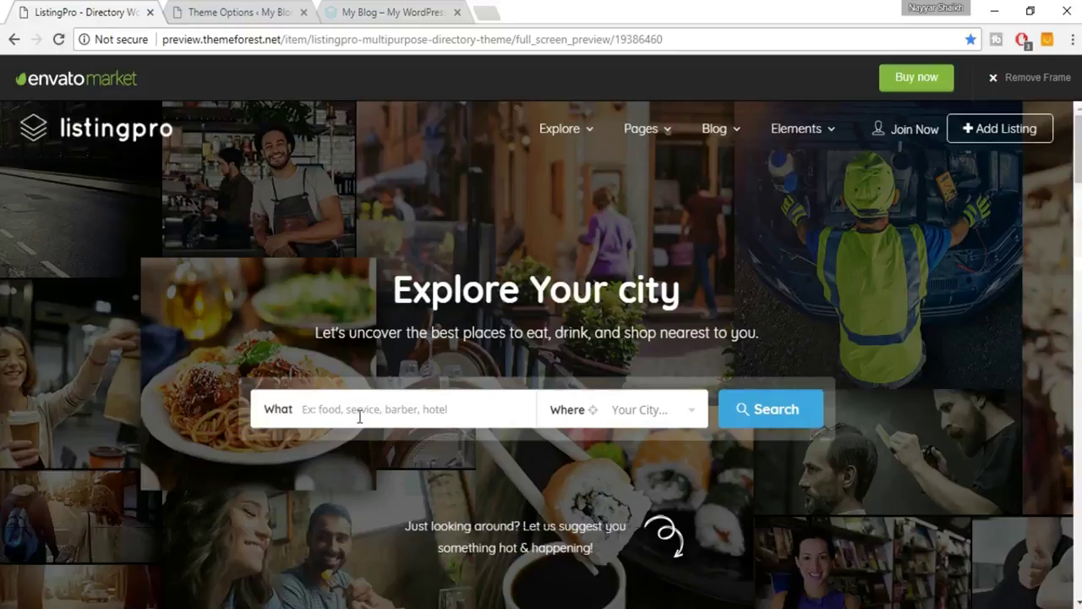
Check the categories in the demo's What dropdown.
left_click(361, 413)
scroll(413, 410, "down", 1)
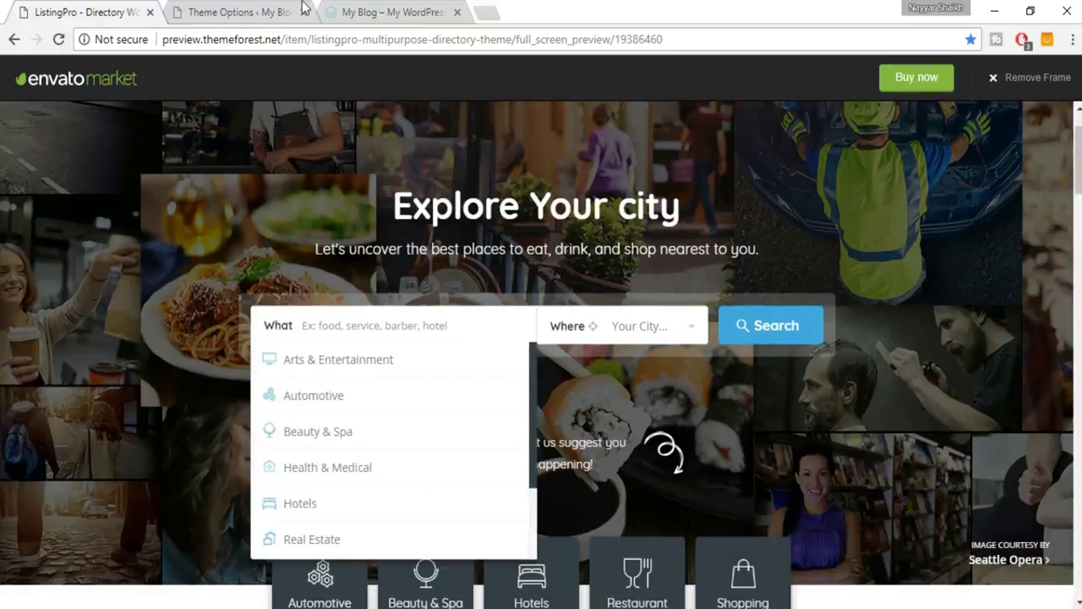
left_click(211, 9)
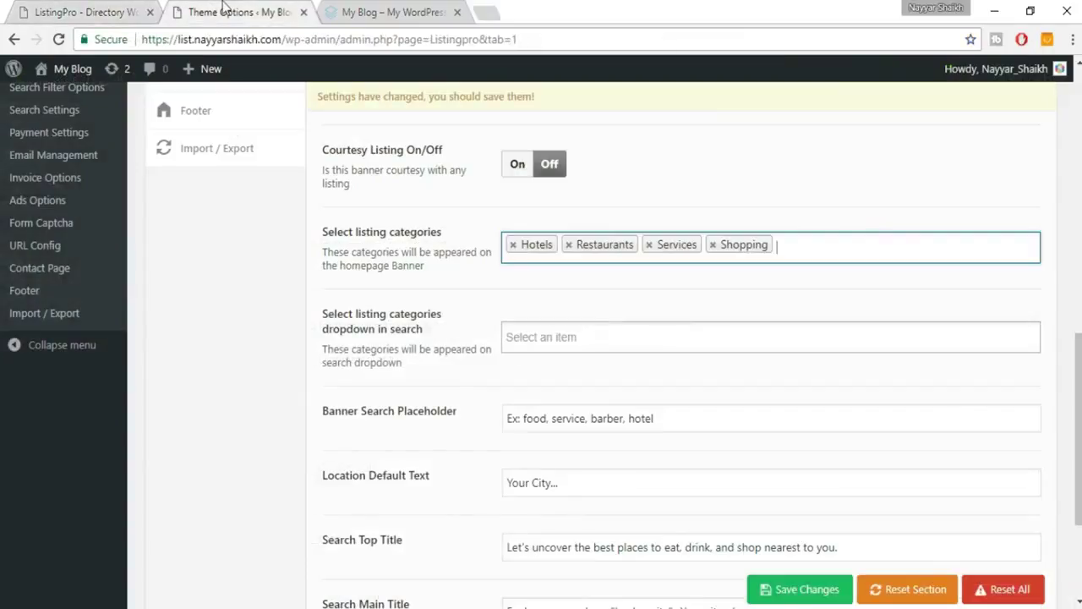
Add Hotels, Restaurants, Services and Shopping to the search dropdown categories.
left_click(558, 337)
left_click(636, 365)
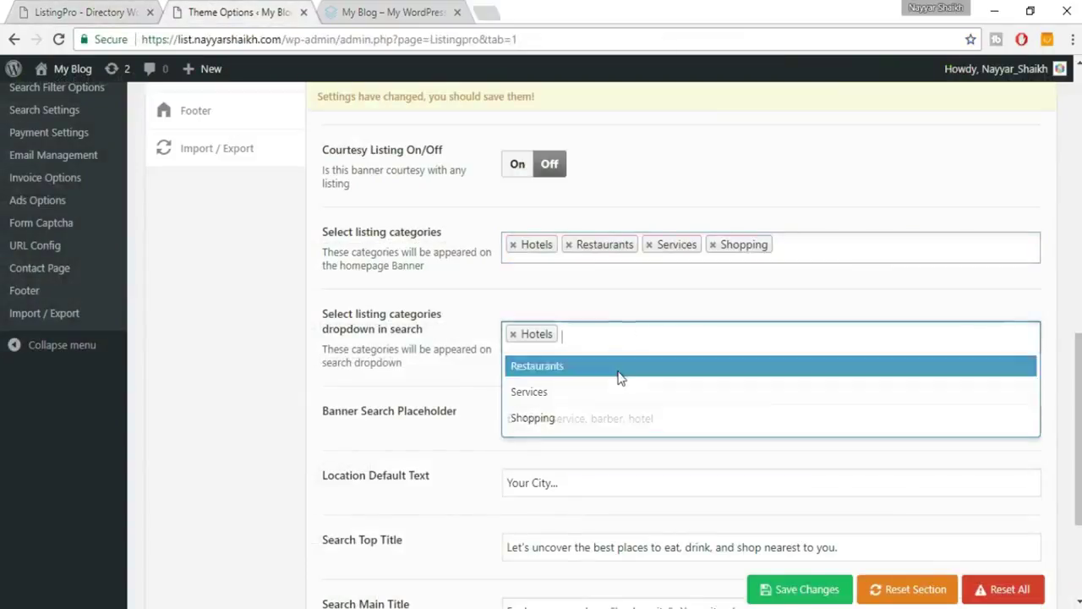
left_click(656, 349)
left_click(630, 365)
left_click(671, 341)
left_click(681, 365)
left_click(693, 348)
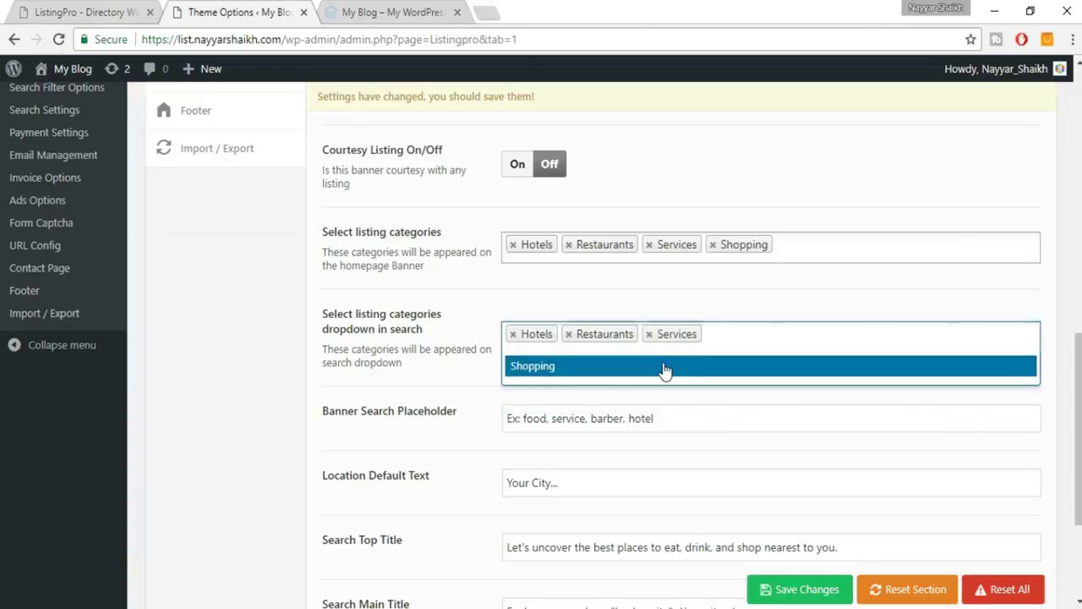
left_click(667, 369)
scroll(831, 346, "down", 1)
scroll(832, 347, "down", 2)
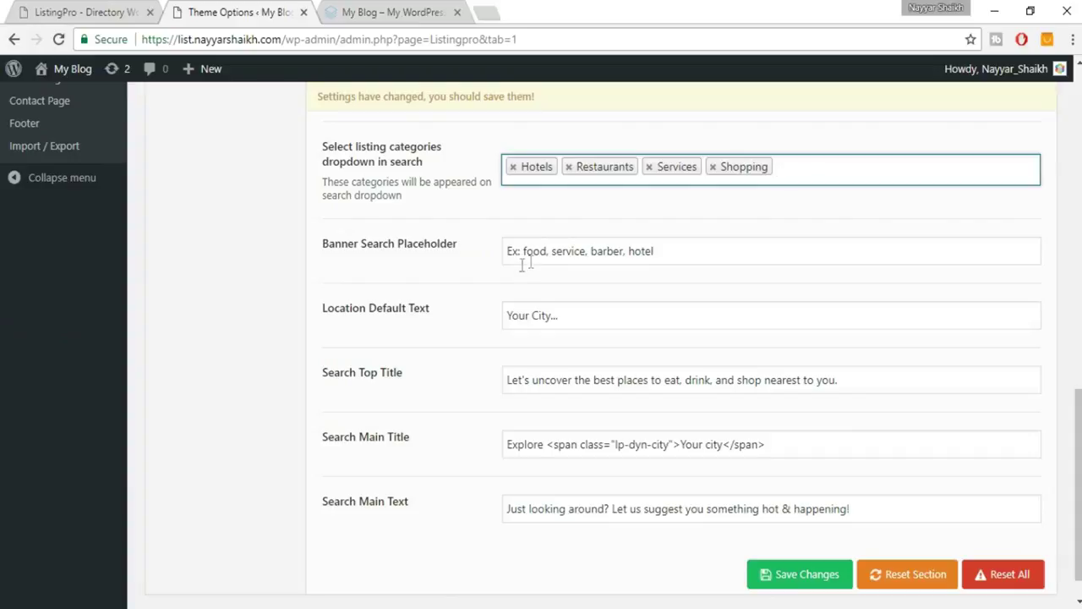
Compare against the demo once more and save the banner settings.
left_click(116, 8)
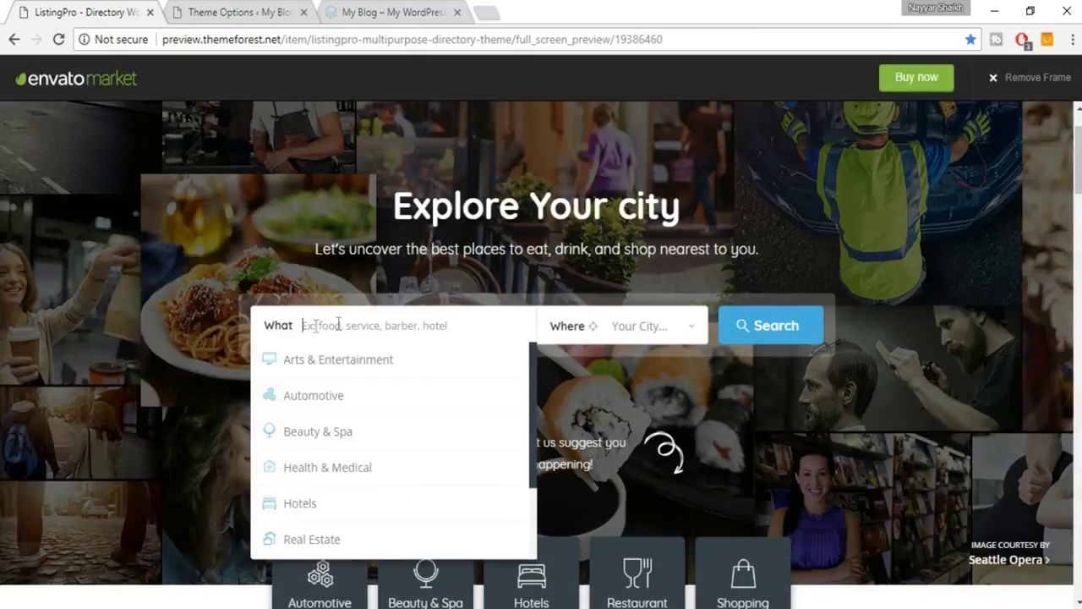
left_click(434, 281)
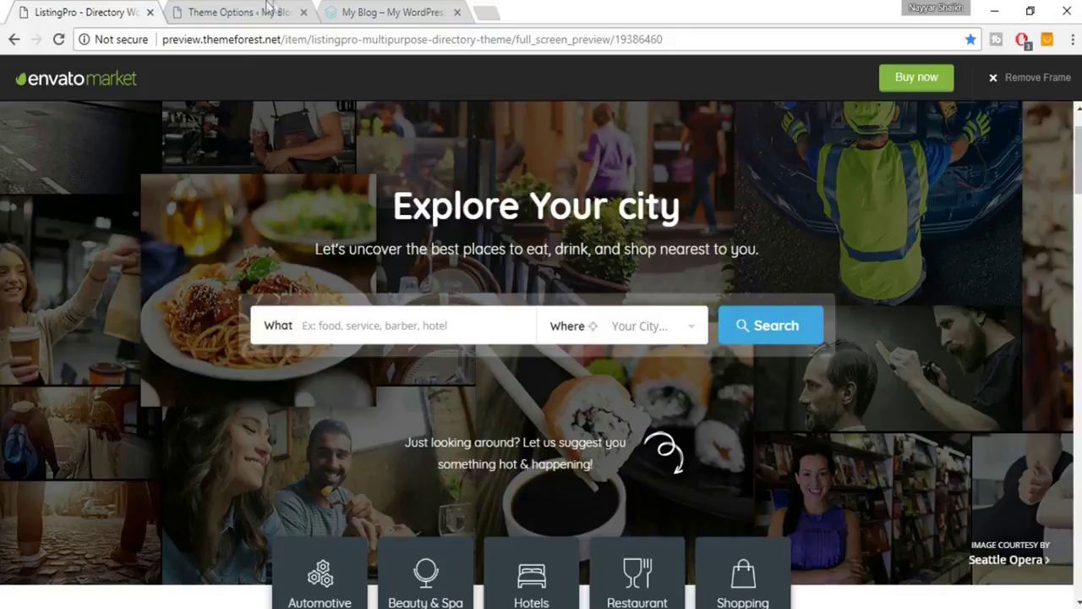
left_click(236, 12)
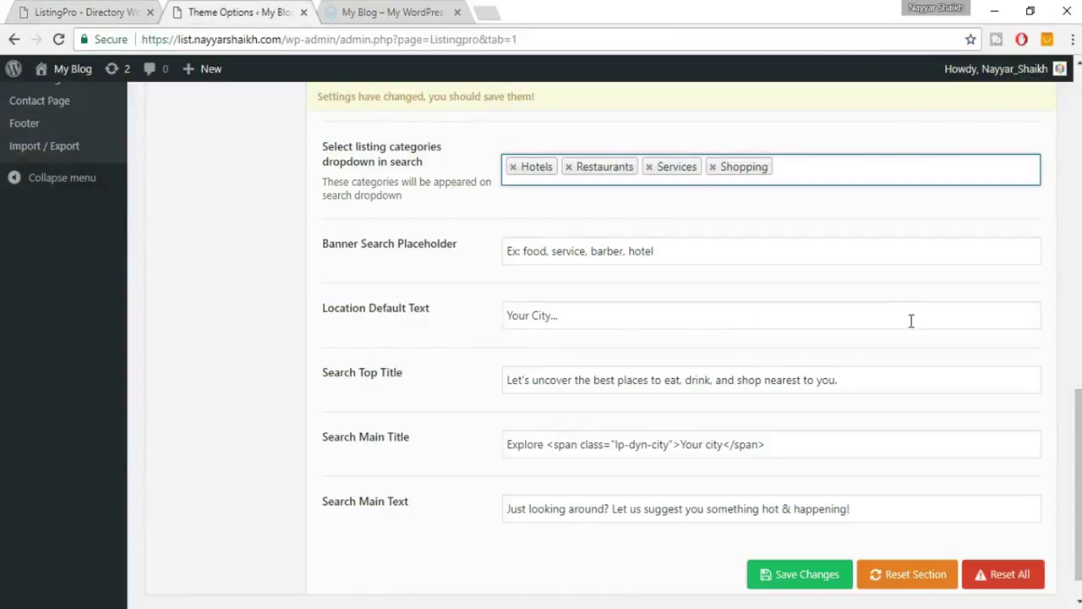
scroll(897, 319, "down", 1)
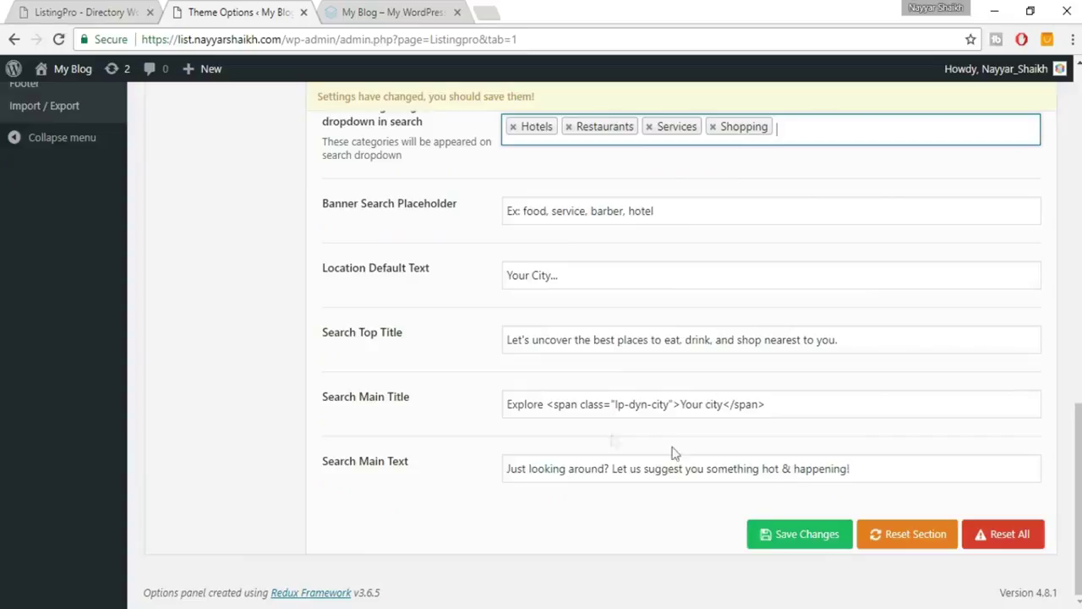
left_click(803, 542)
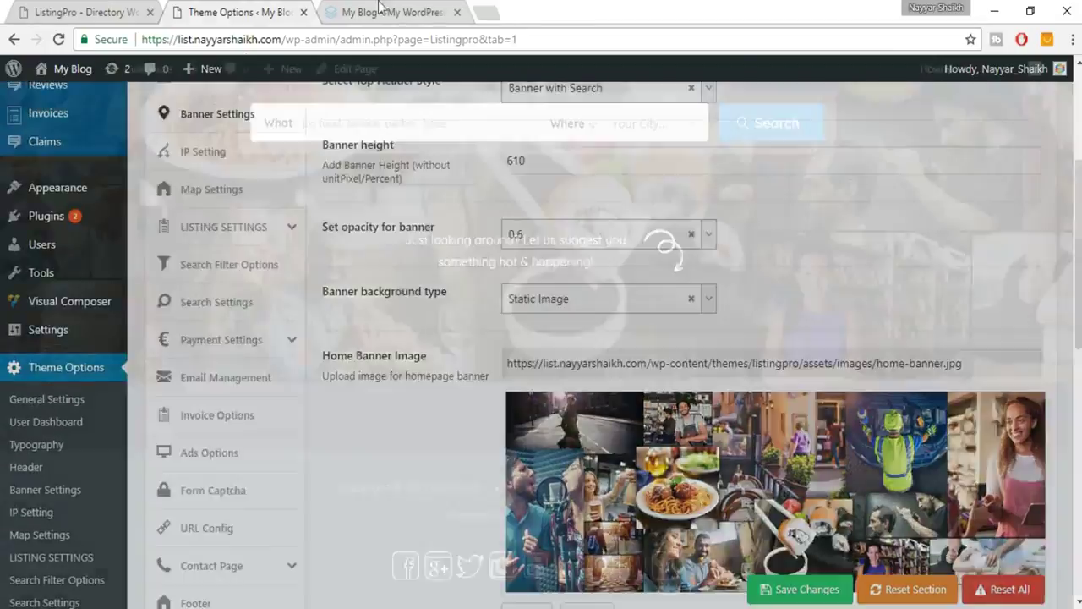
Reload the front page and check the four new banner categories.
left_click(389, 12)
left_click(58, 39)
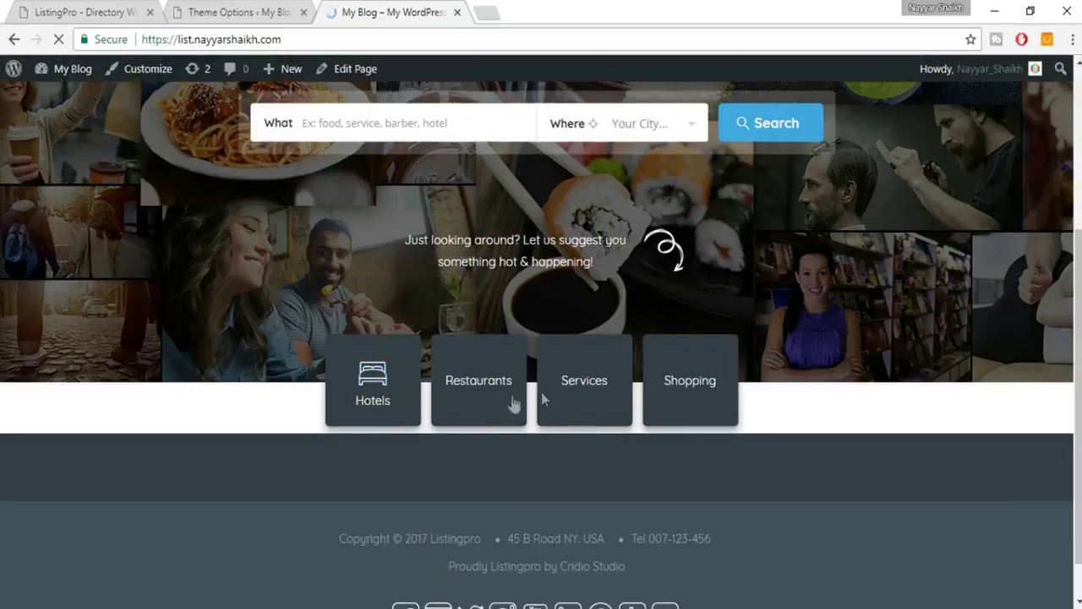
scroll(539, 415, "up", 1)
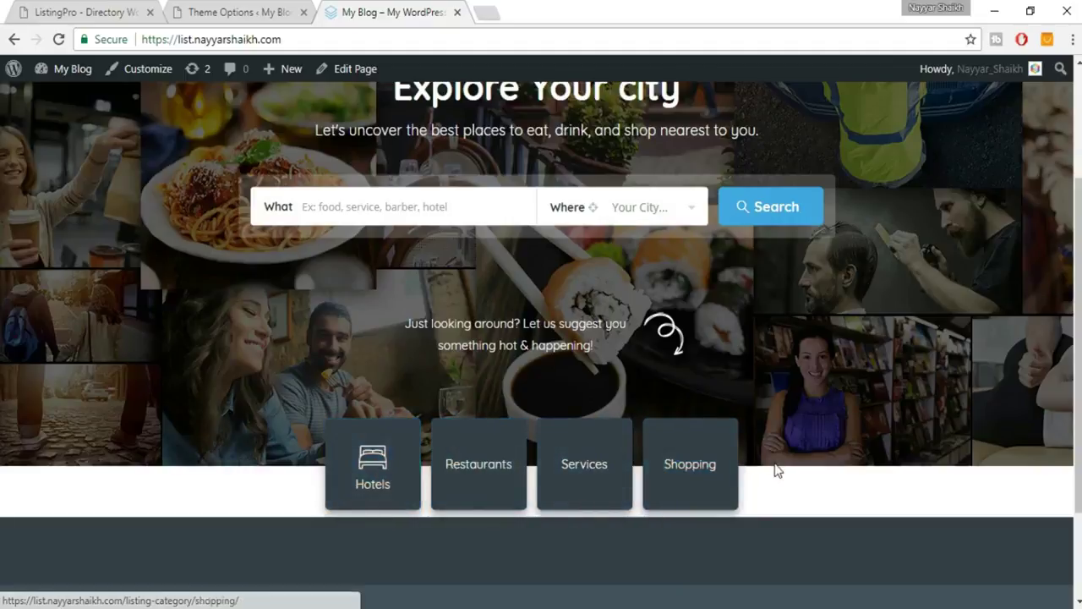
scroll(773, 471, "up", 2)
scroll(773, 459, "down", 1)
scroll(774, 465, "down", 1)
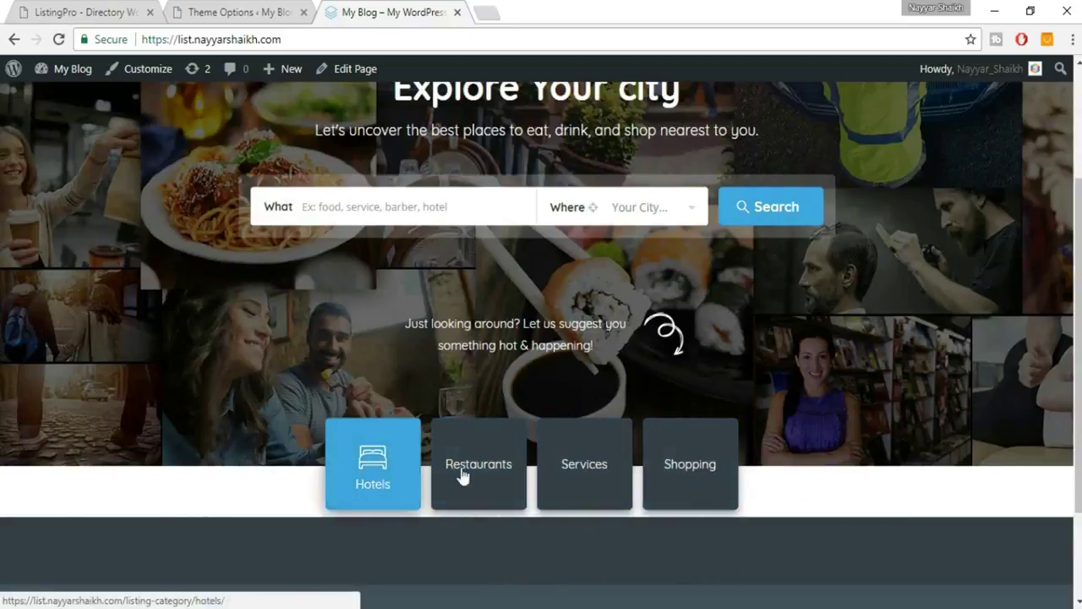
scroll(466, 203, "up", 1)
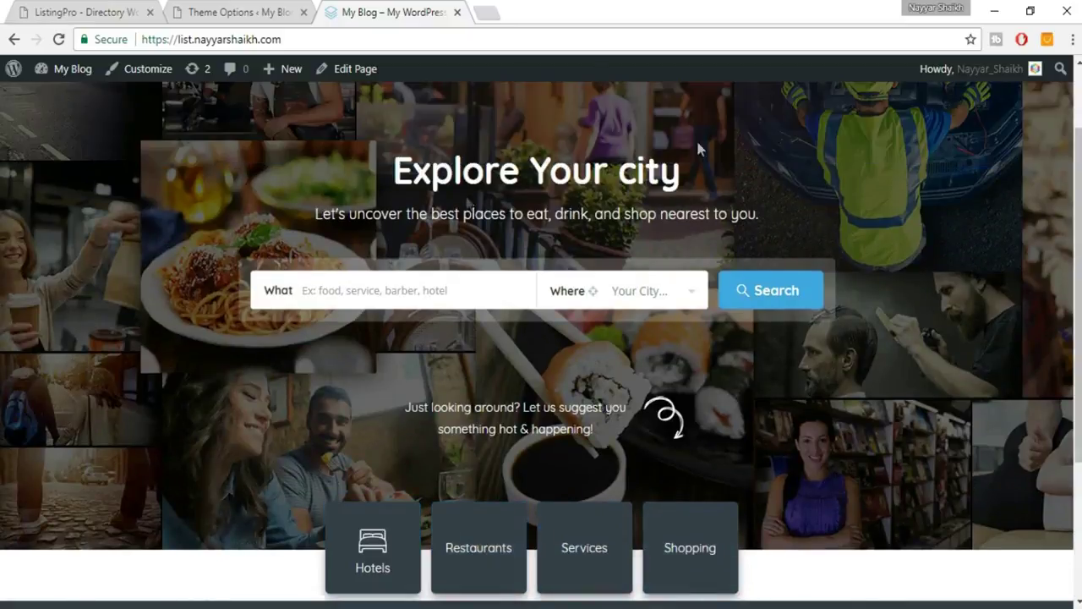
scroll(714, 164, "down", 2)
Compare with the demo home page, then open the Home Page for editing.
key("alt+space")
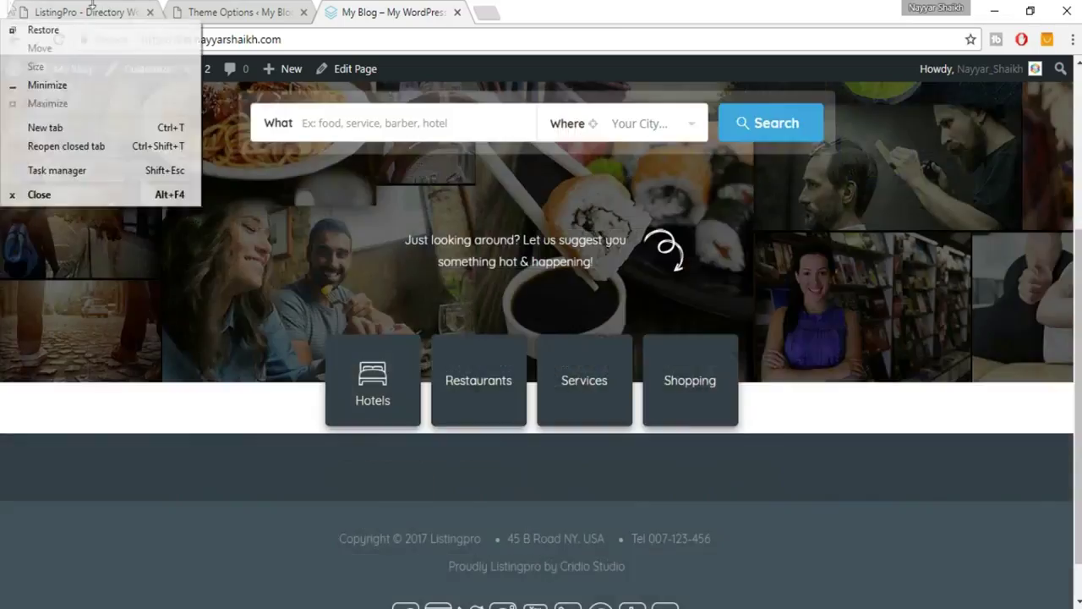
left_click(93, 9)
left_click(93, 10)
scroll(729, 424, "down", 5)
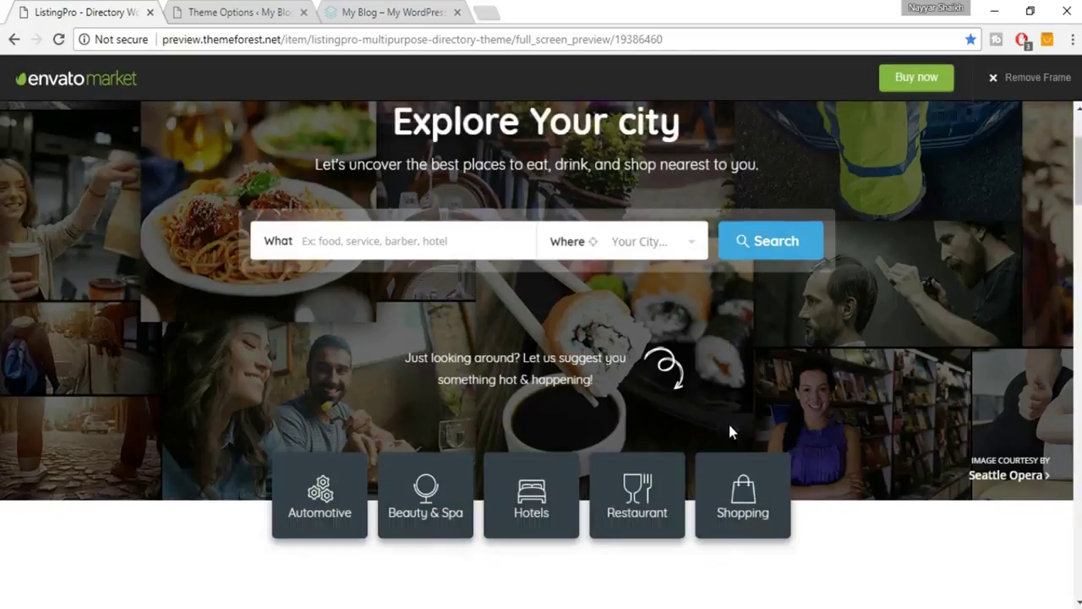
scroll(729, 424, "down", 2)
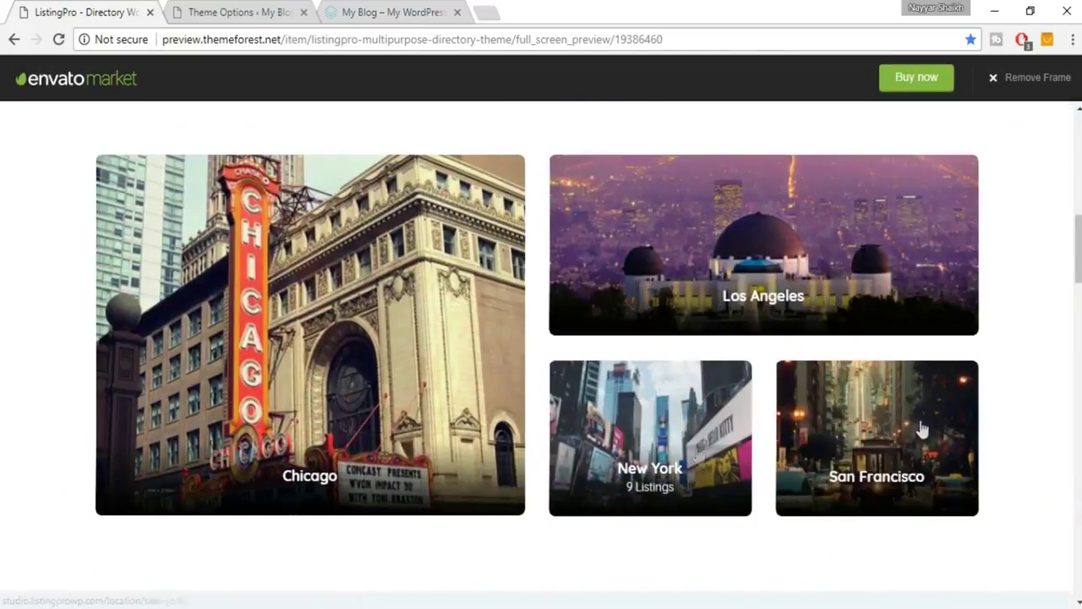
left_click(351, 6)
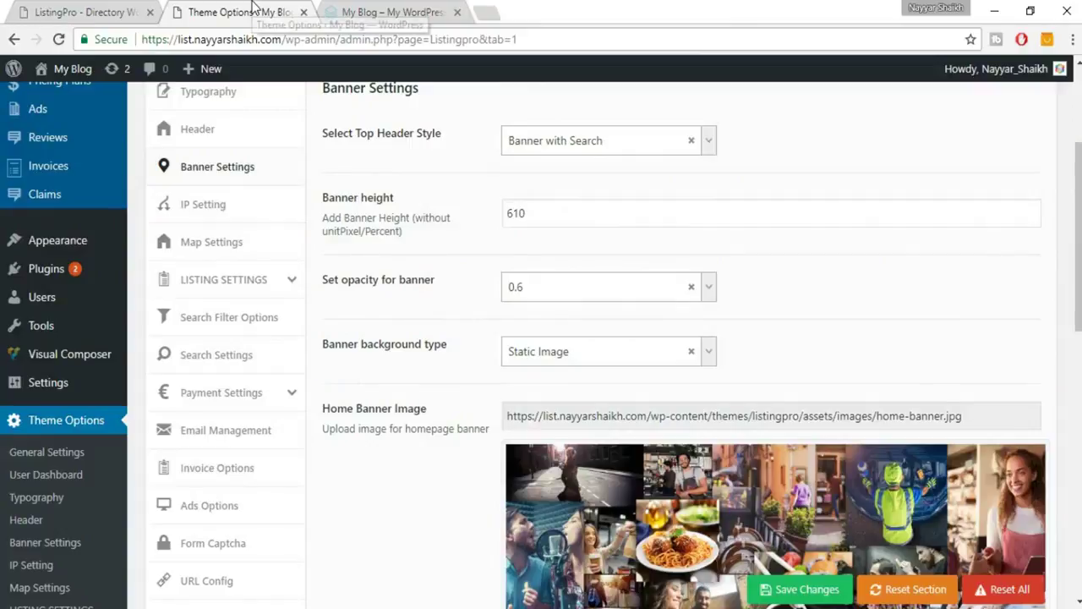
scroll(659, 302, "down", 1)
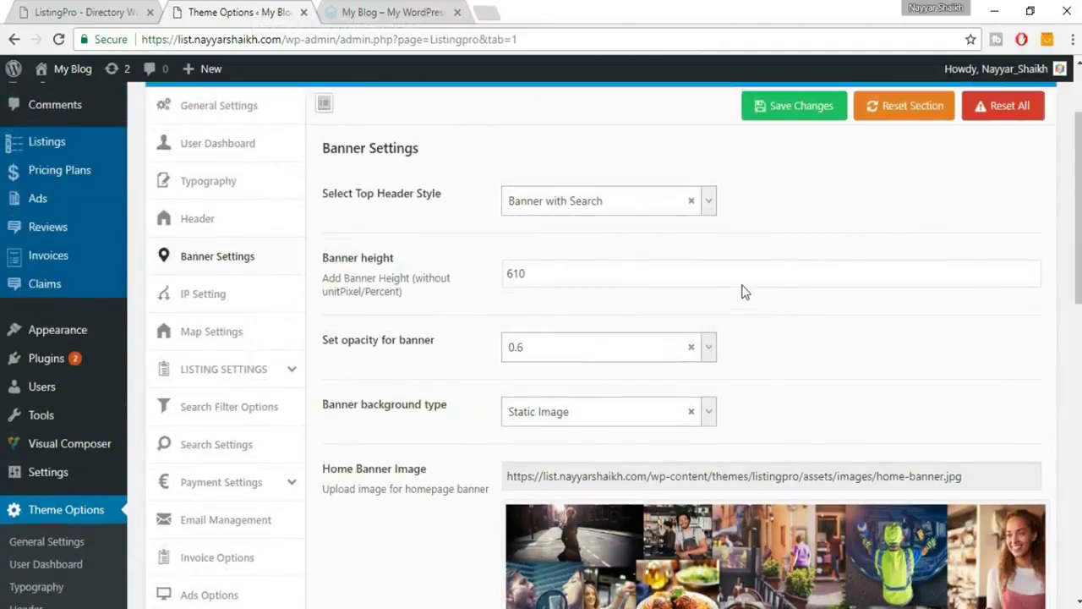
scroll(742, 290, "down", 2)
scroll(603, 203, "up", 1)
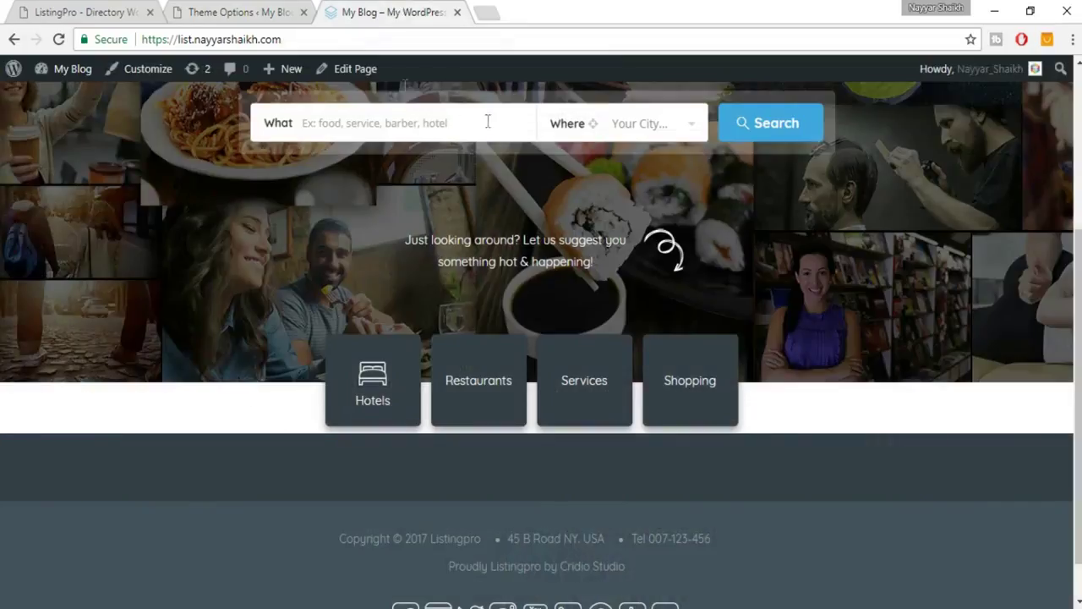
scroll(363, 76, "up", 3)
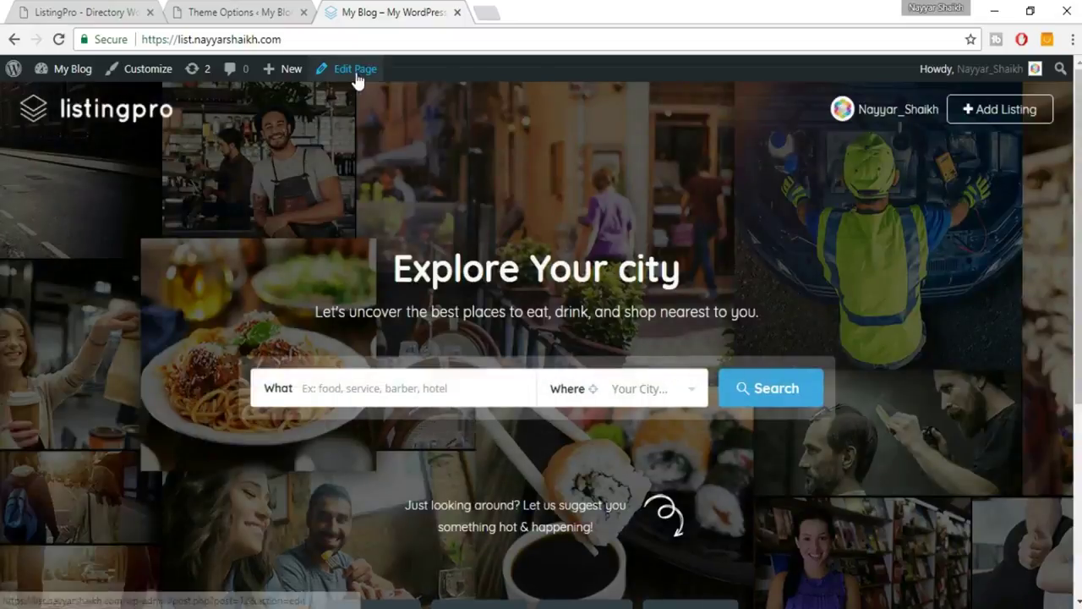
left_click(356, 74)
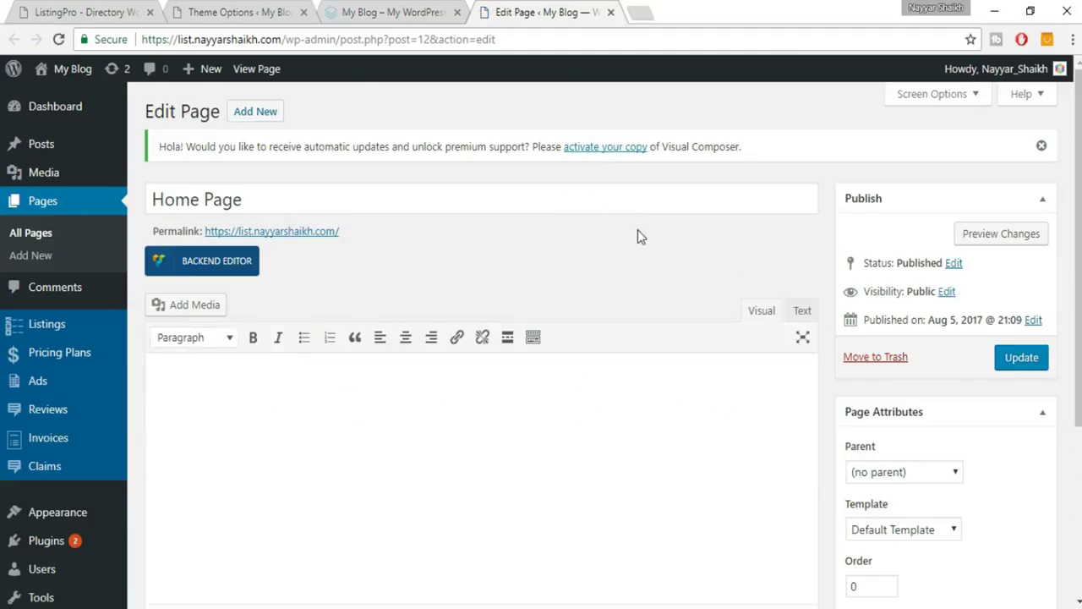
Switch to the Backend Editor and add a Locations element found by searching 'loc'.
left_click(224, 267)
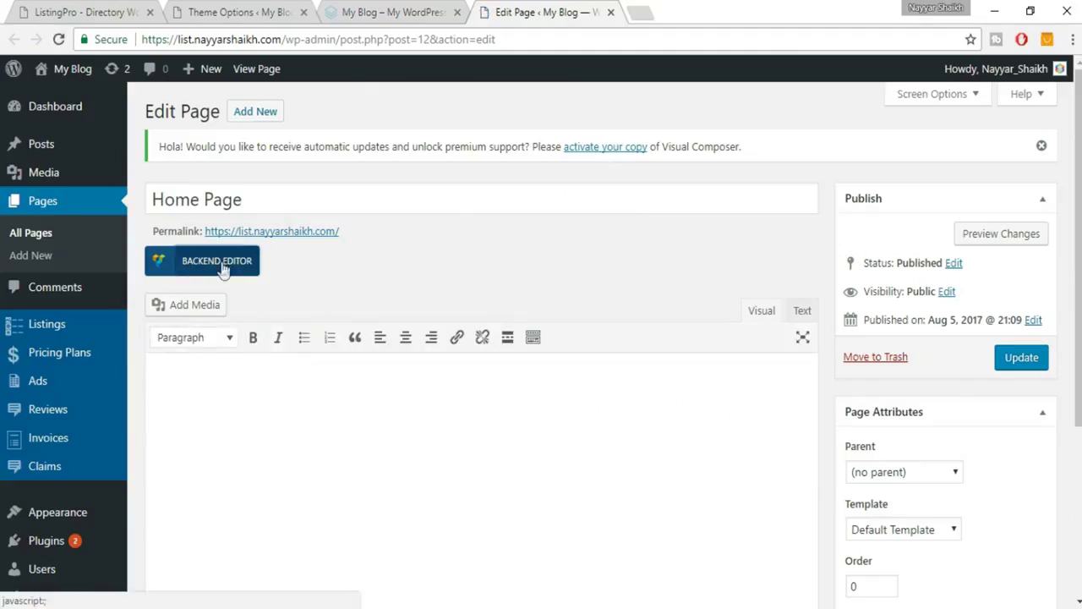
scroll(610, 259, "down", 2)
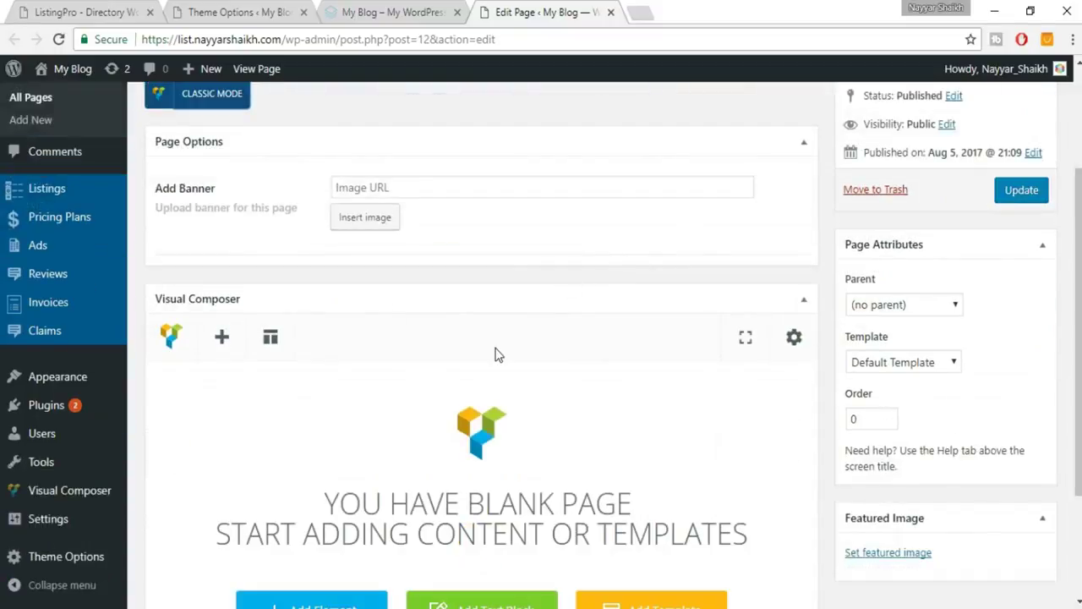
scroll(343, 437, "down", 2)
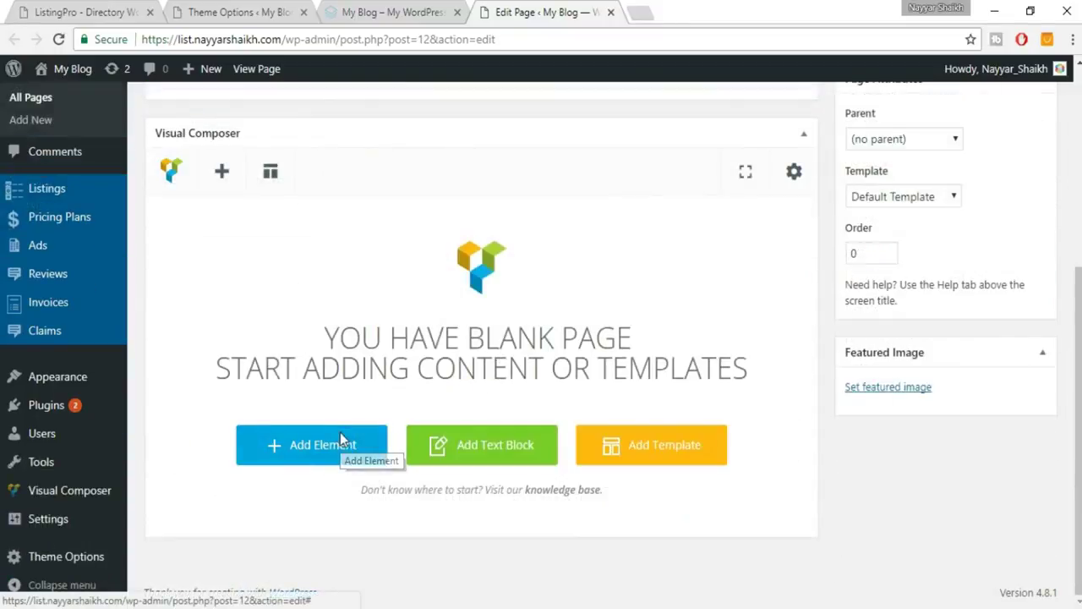
left_click(342, 436)
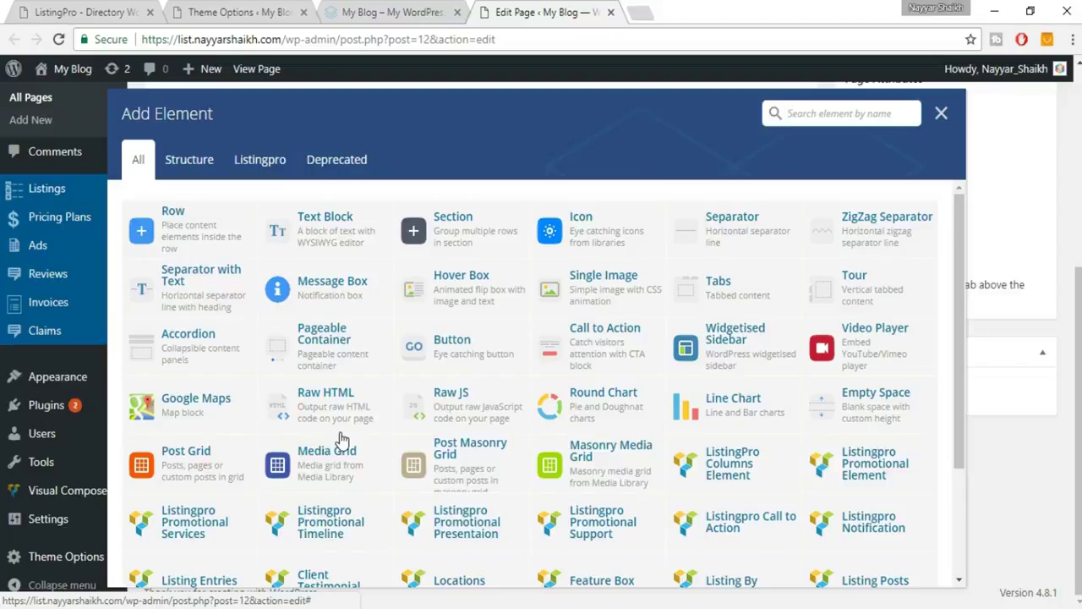
type("loc")
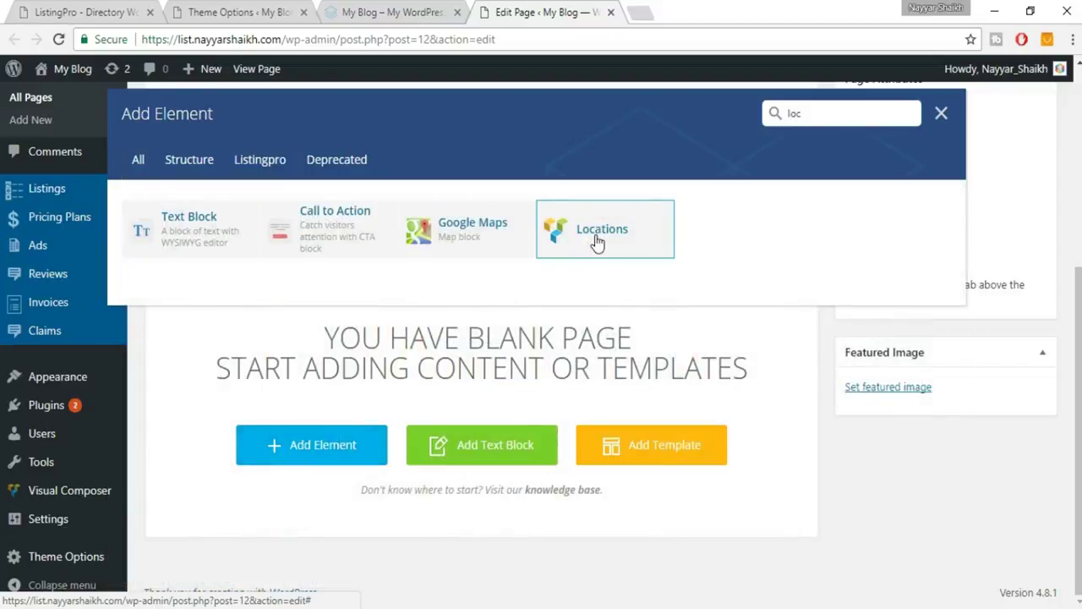
left_click(597, 244)
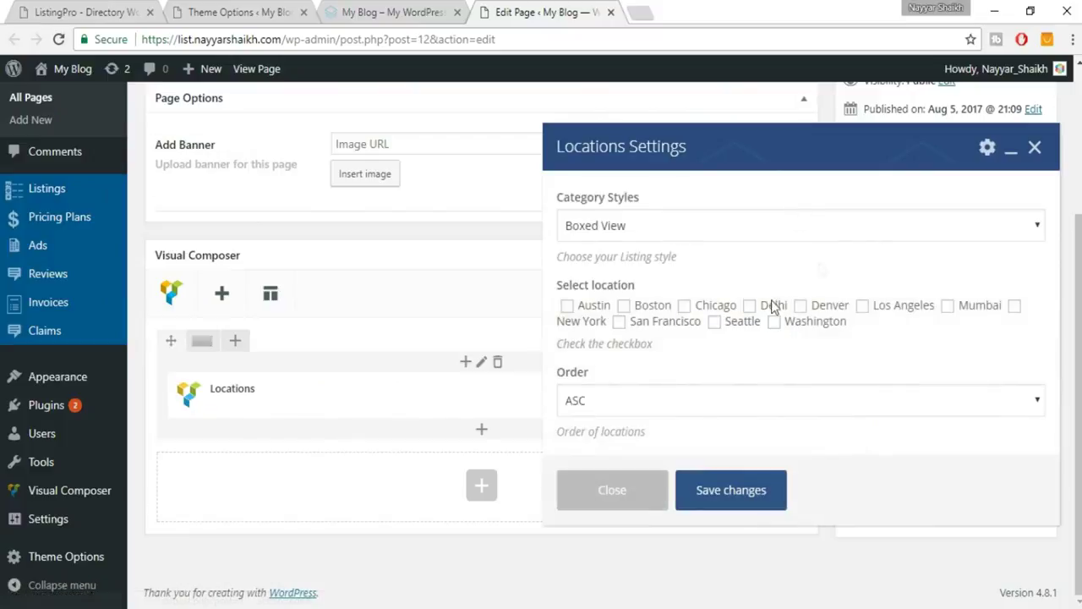
Select Chicago, Mumbai, San Francisco and Boston, save, and update the Home Page.
left_click(687, 308)
left_click(983, 311)
left_click(651, 327)
left_click(644, 308)
left_click(746, 498)
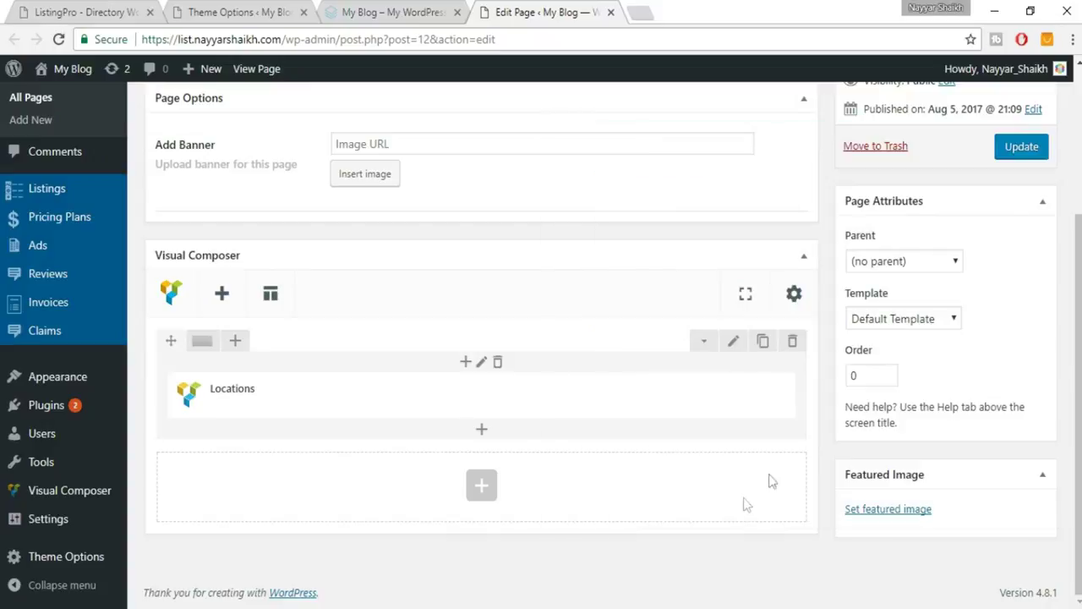
left_click(1033, 145)
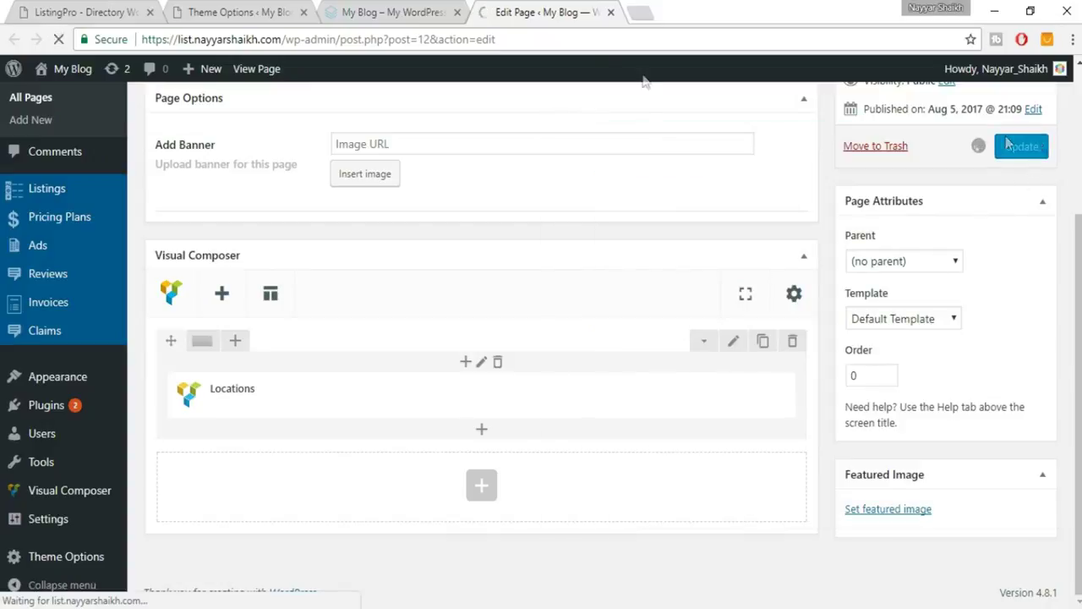
left_click(409, 12)
left_click(433, 38)
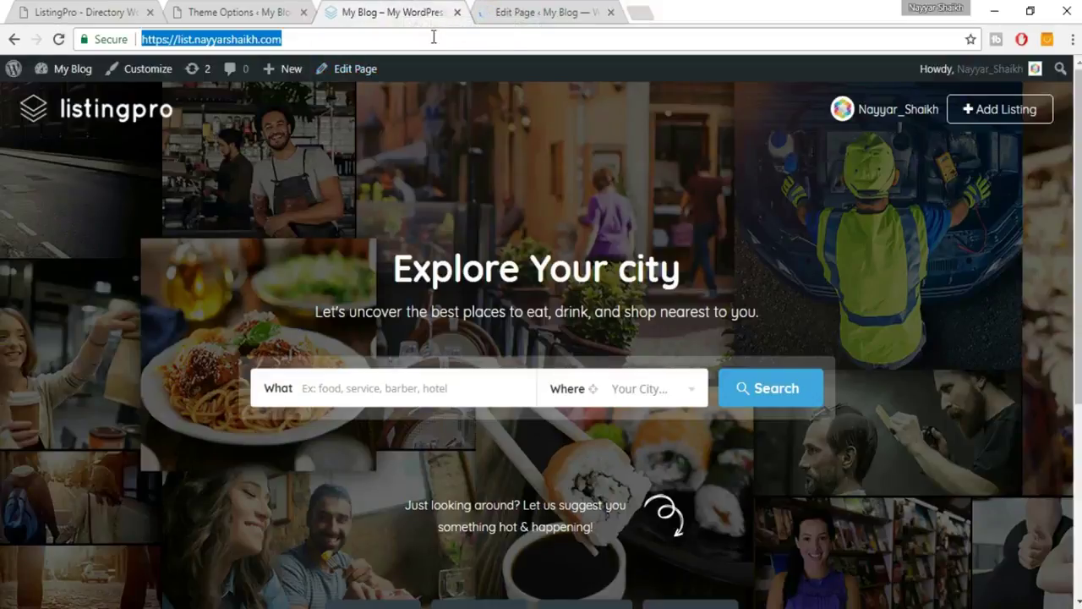
Reload the front page and scroll to the Boston, Chicago, Mumbai and San Francisco tiles.
key("Return")
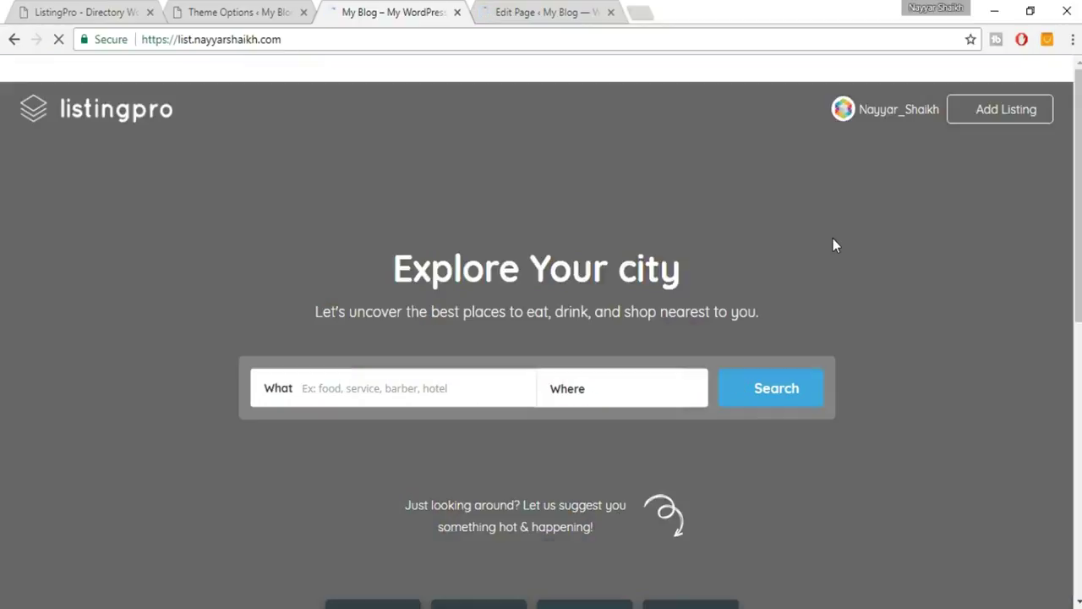
scroll(833, 240, "down", 7)
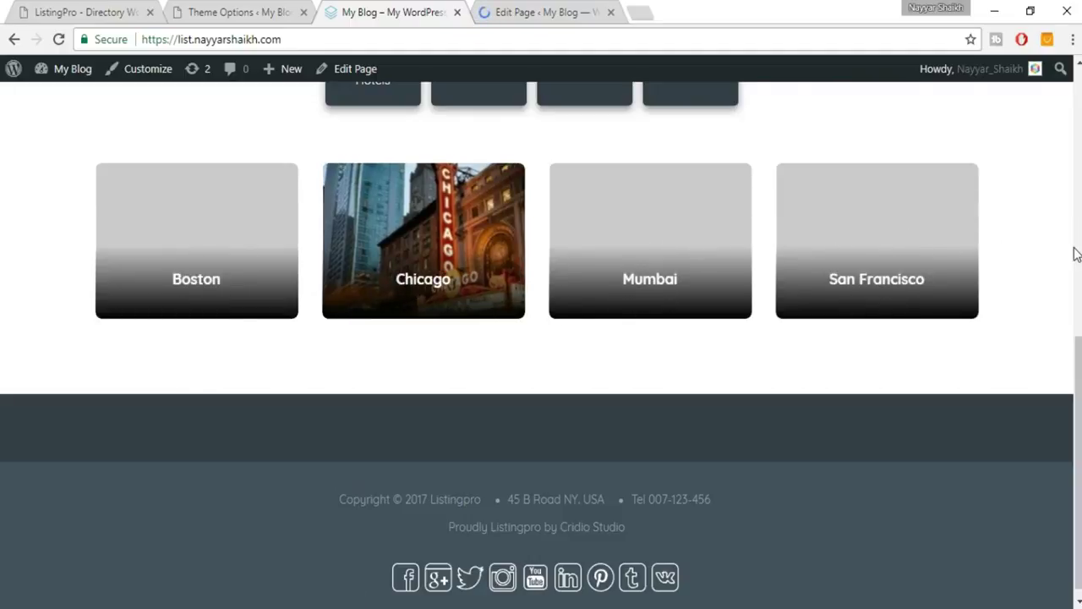
scroll(1075, 246, "up", 2)
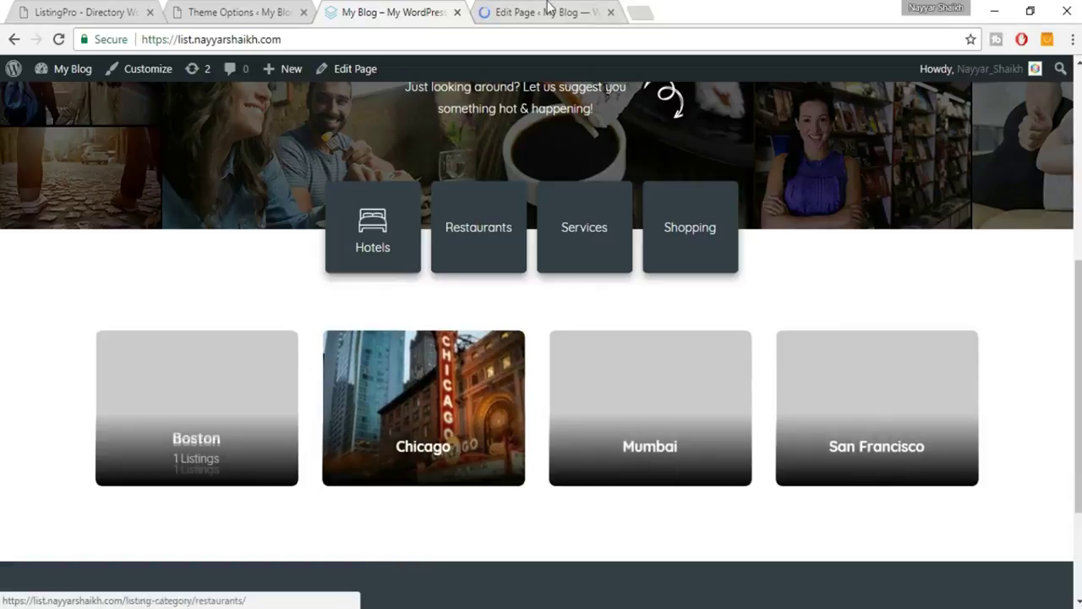
Compare the demo's city section with the site's front page.
left_click(114, 8)
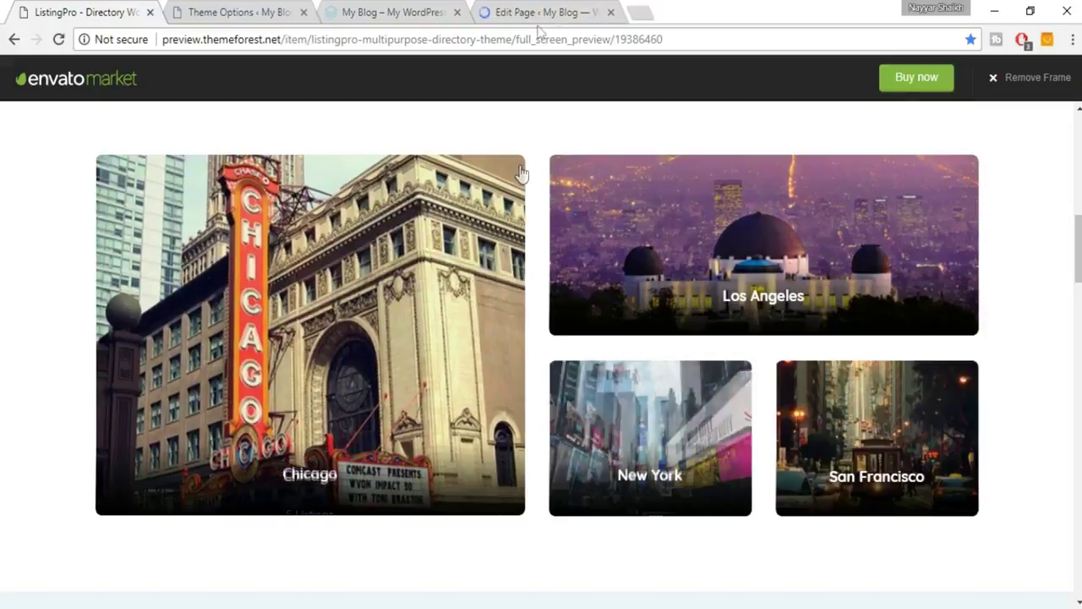
left_click(564, 13)
left_click(388, 9)
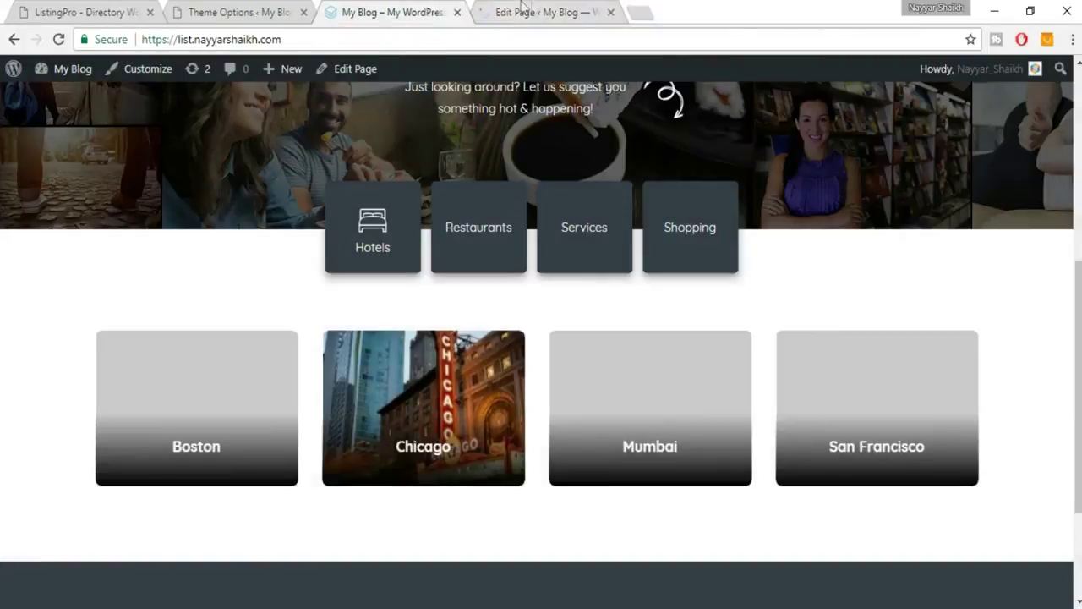
left_click(533, 10)
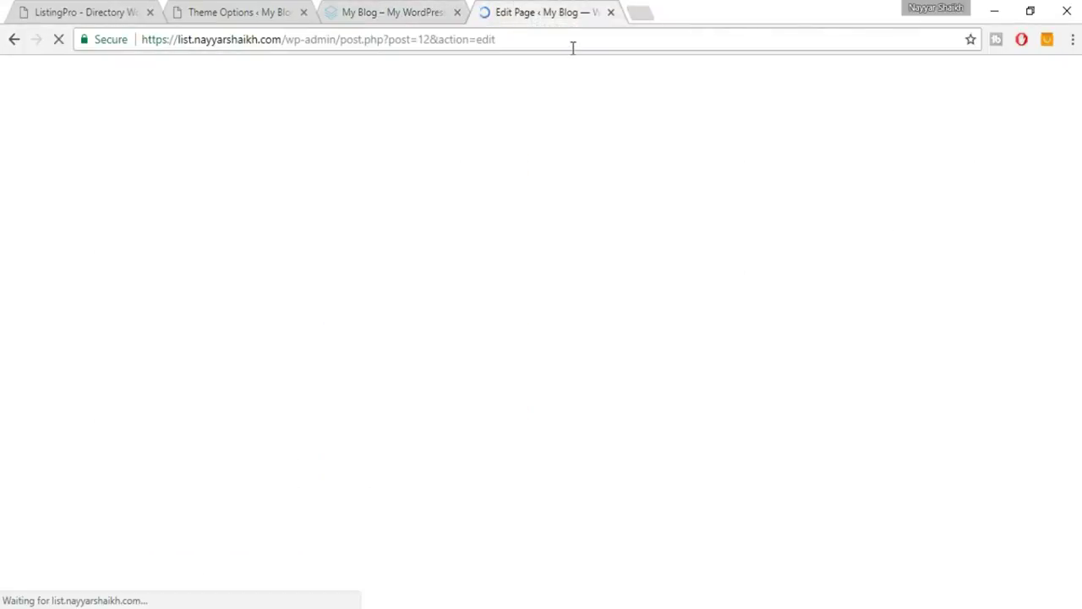
Set the Locations element's Category Style to Abstracted View and update the Home Page.
scroll(648, 232, "down", 3)
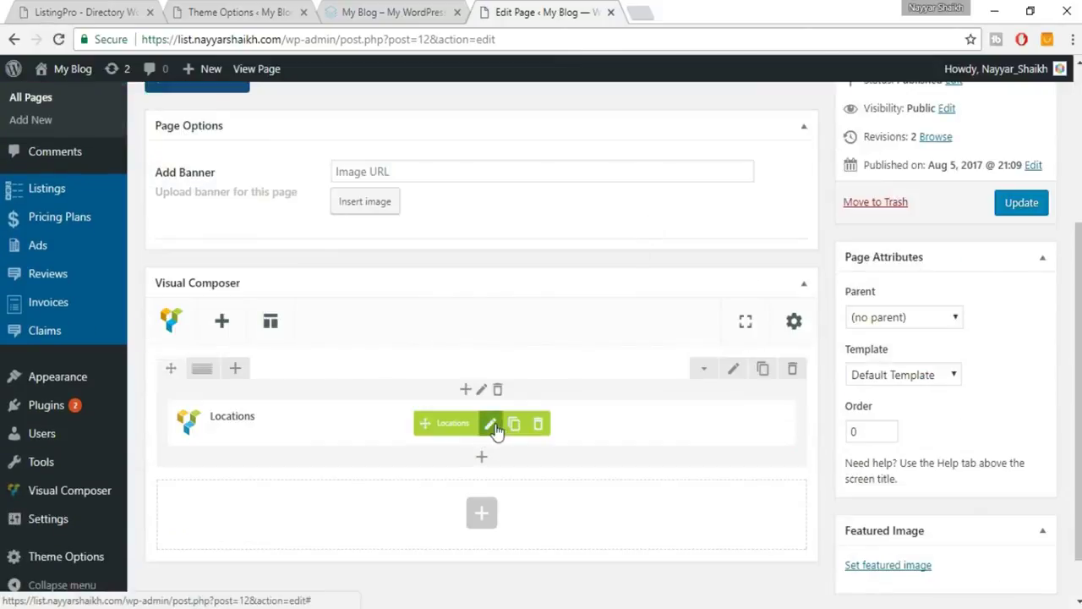
left_click(491, 424)
scroll(762, 357, "down", 1)
scroll(762, 357, "down", 1)
left_click(639, 236)
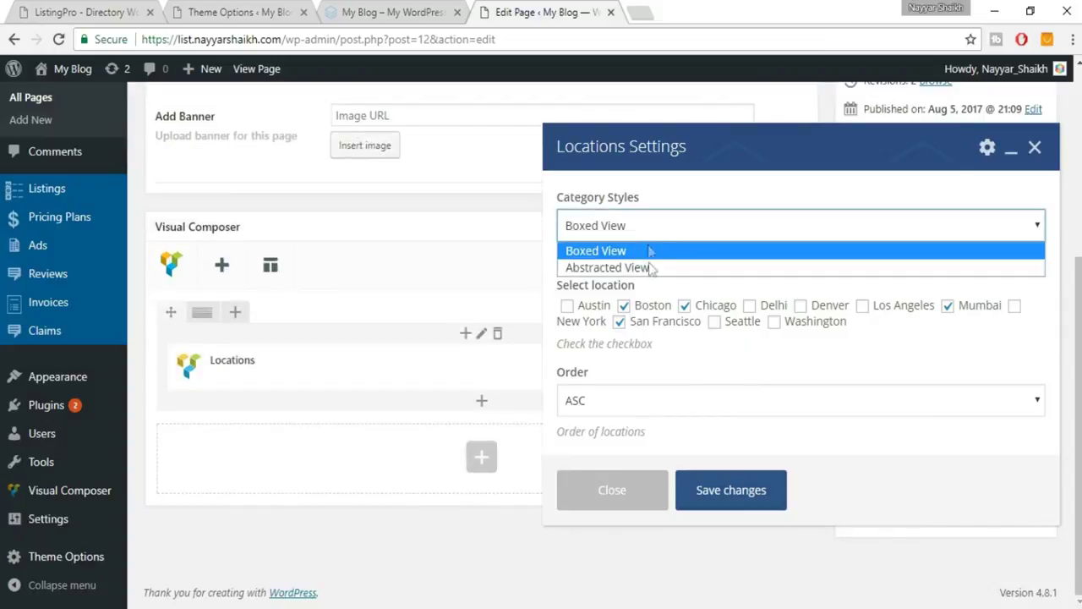
left_click(647, 267)
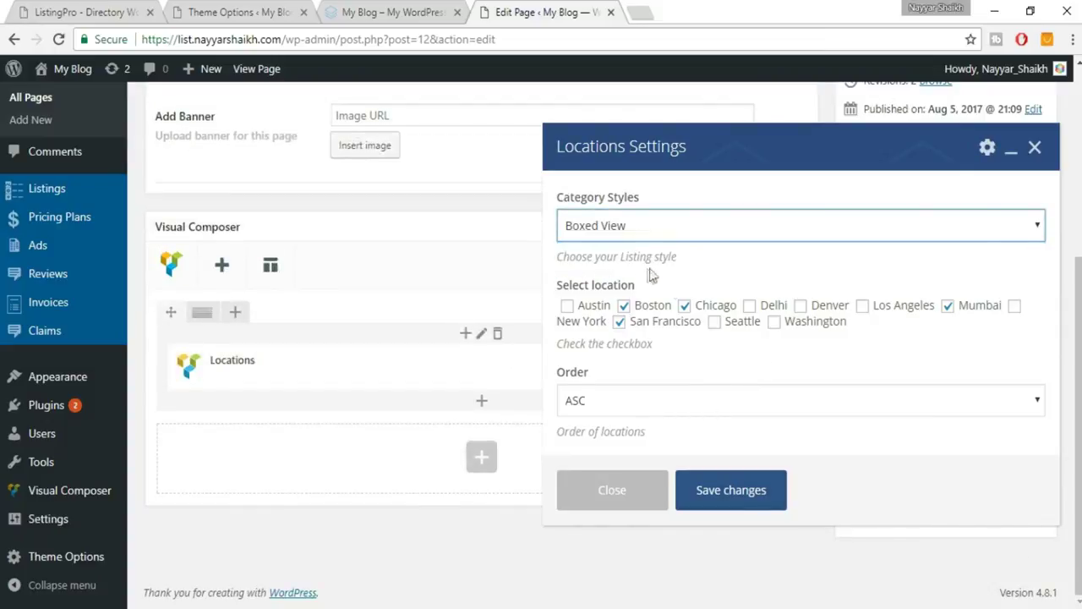
left_click(727, 492)
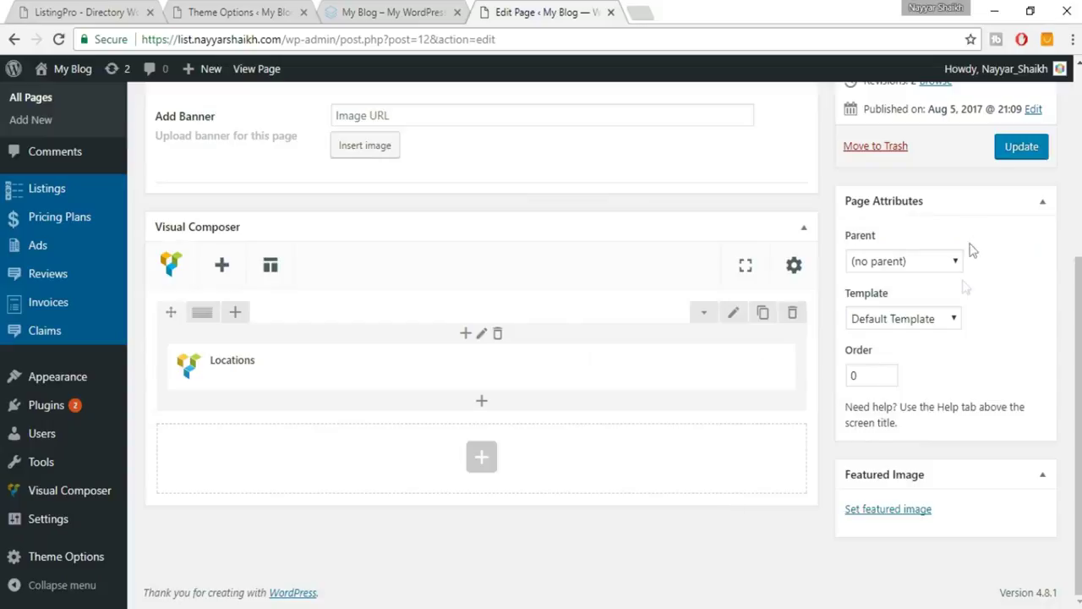
left_click(1020, 147)
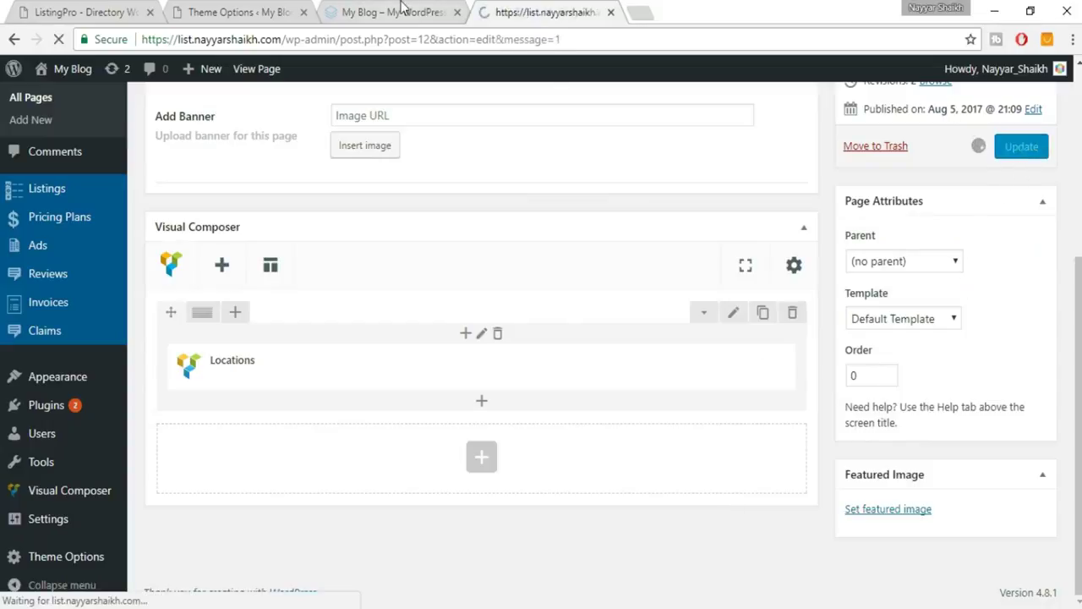
Reload the front page to see the new location tile layout.
left_click(402, 6)
left_click(415, 36)
key("Return")
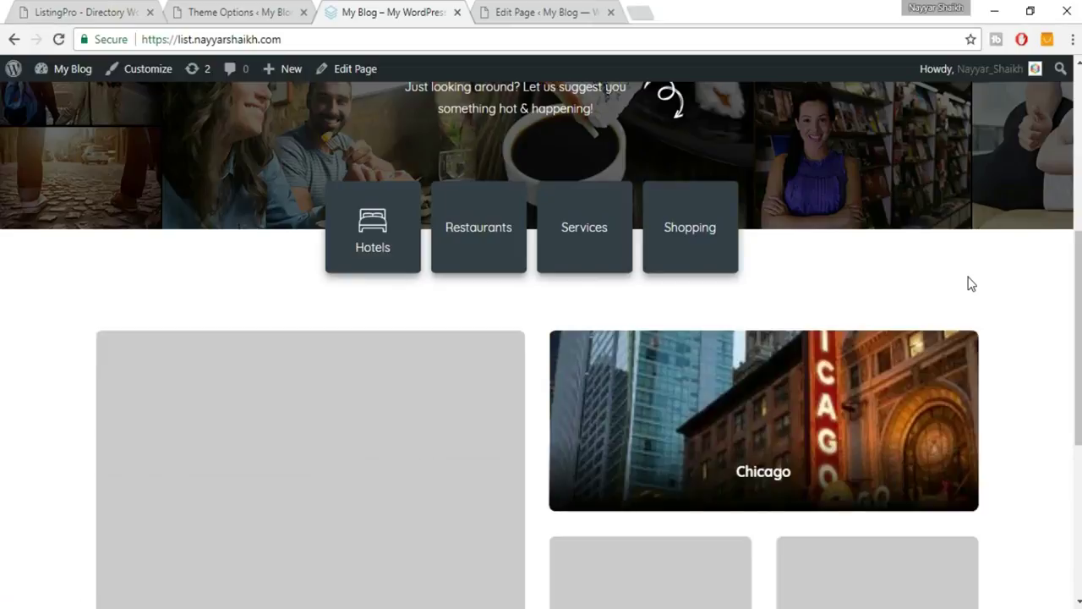
Copy the 'Happening Cities' heading from the theme demo and return to the editor's Locations row.
scroll(971, 284, "down", 2)
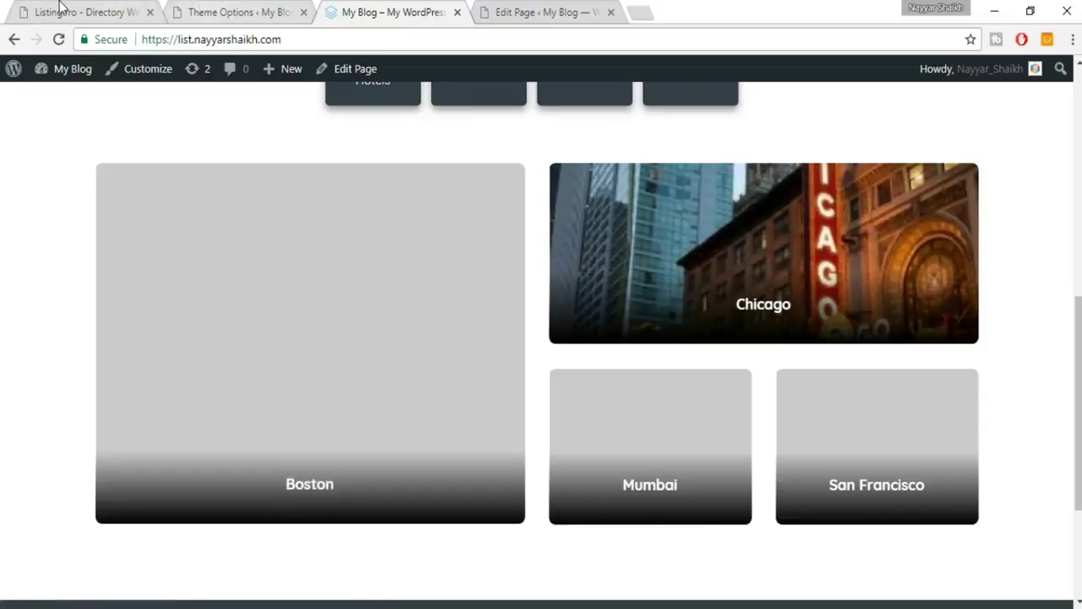
left_click(85, 8)
scroll(775, 230, "up", 3)
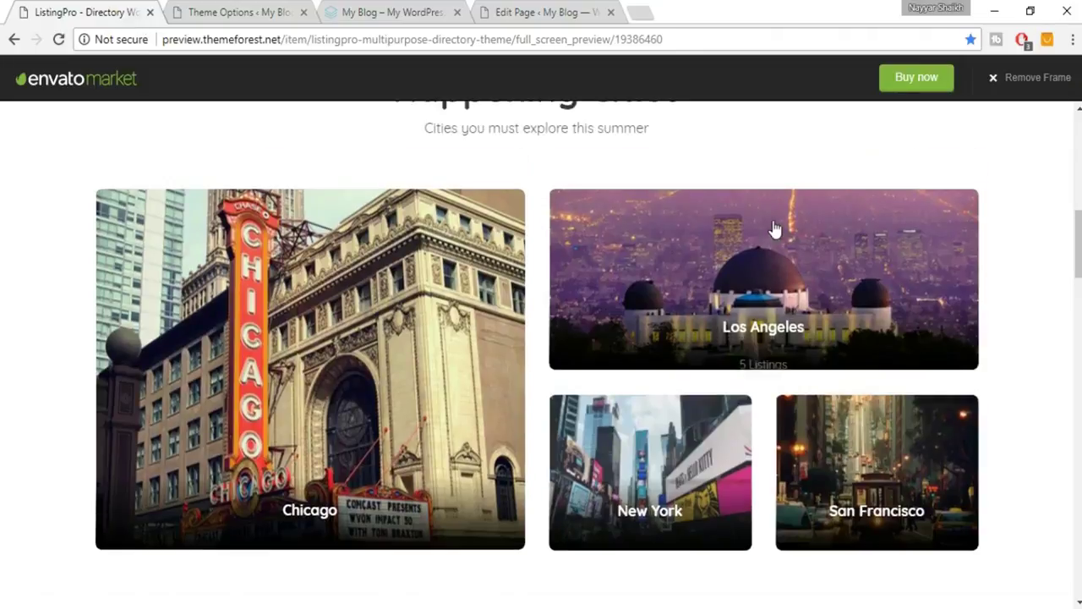
left_click_drag(379, 316, 734, 317)
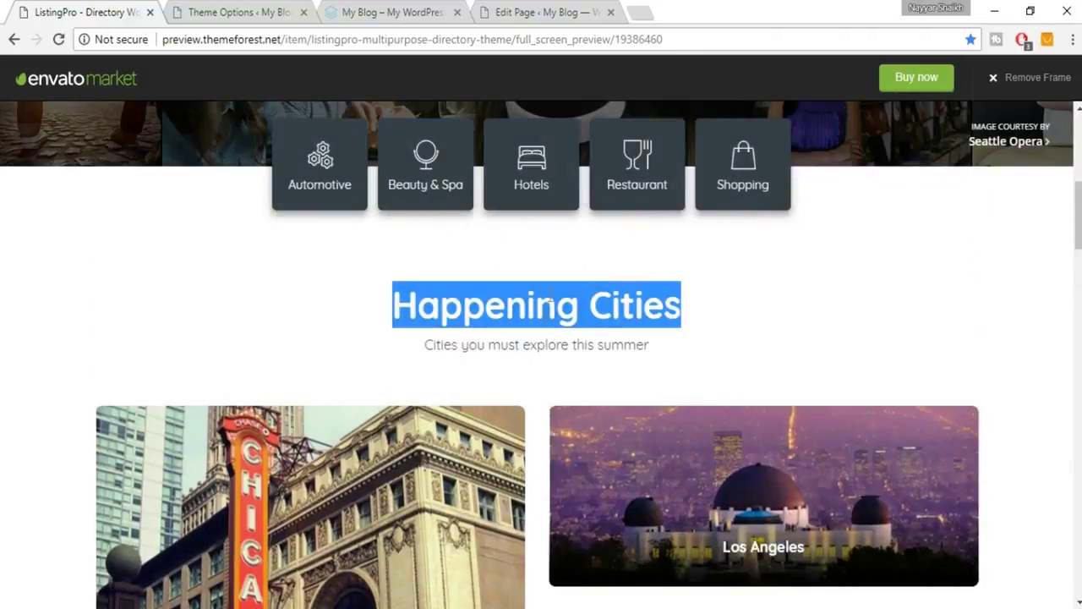
left_click(538, 10)
scroll(664, 257, "down", 4)
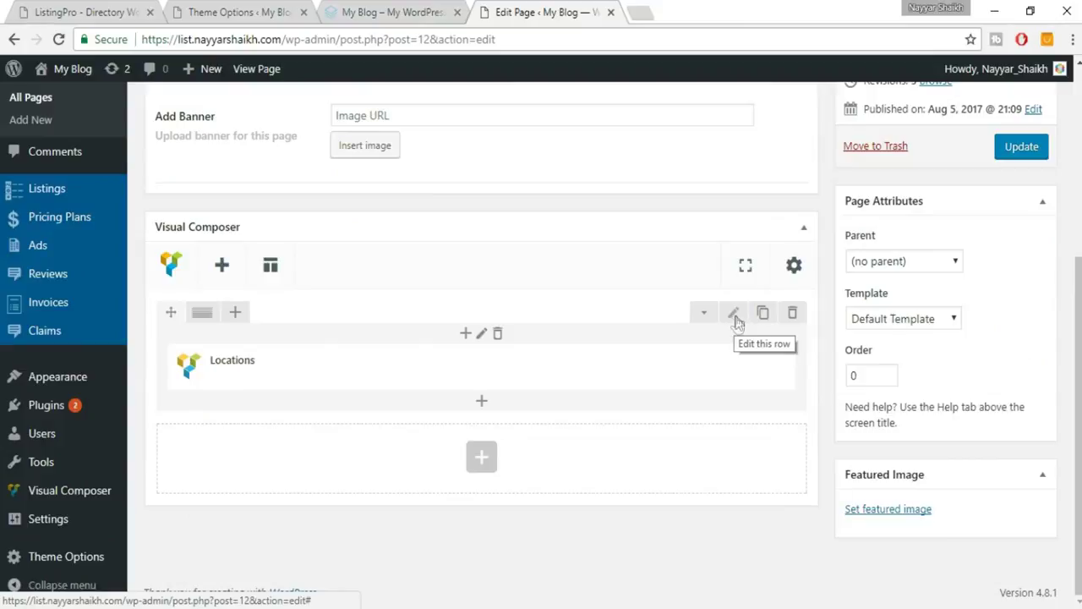
Title the Locations row 'Happening Cities' in its row settings.
left_click(737, 319)
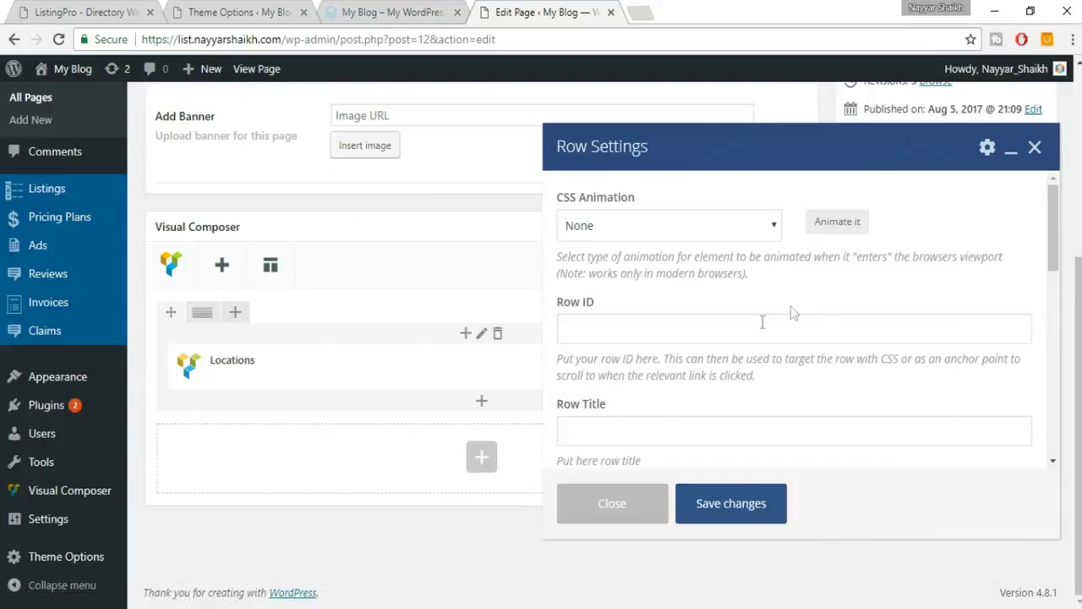
scroll(771, 335, "down", 2)
left_click(684, 263)
type("Happening Cities")
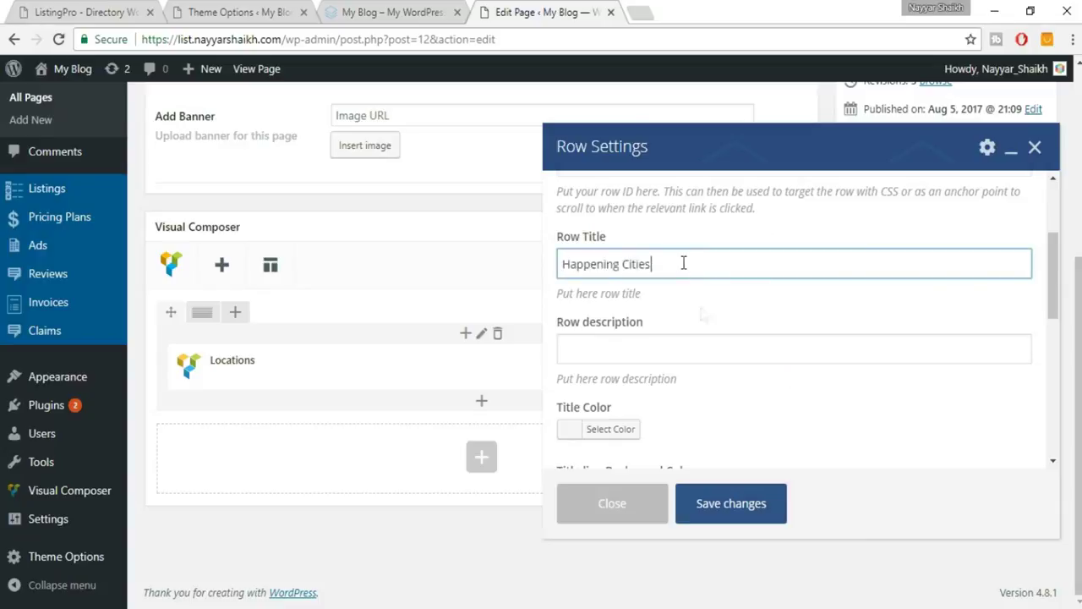
Copy the demo subtitle 'Cities you must explore this summer' into the row description.
left_click(244, 10)
left_click(85, 12)
triple_click(463, 347)
key("ctrl+c")
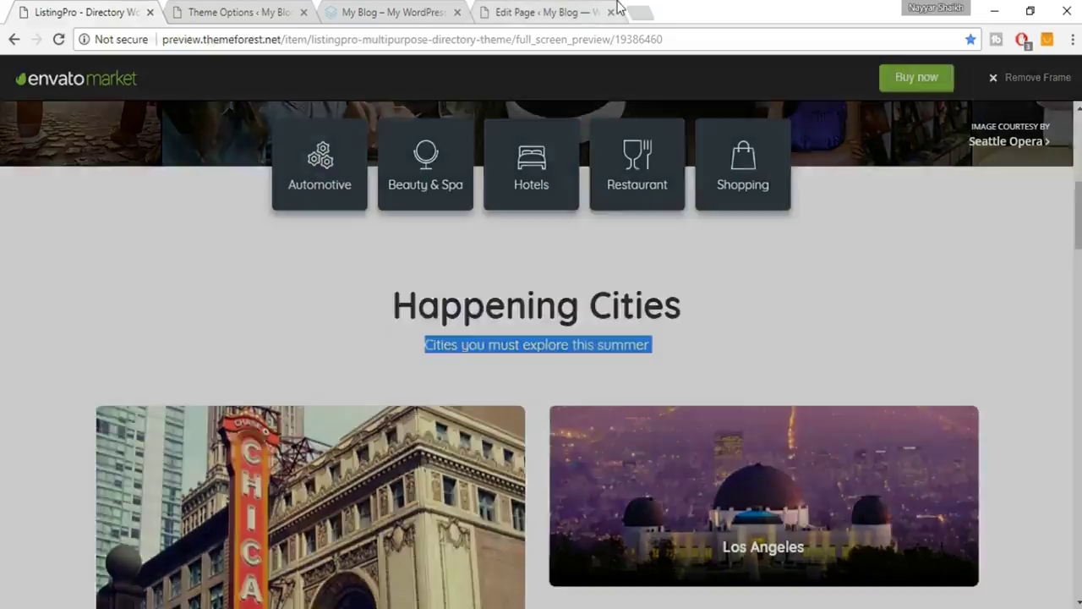
left_click(613, 9)
left_click(713, 347)
key("ctrl+v")
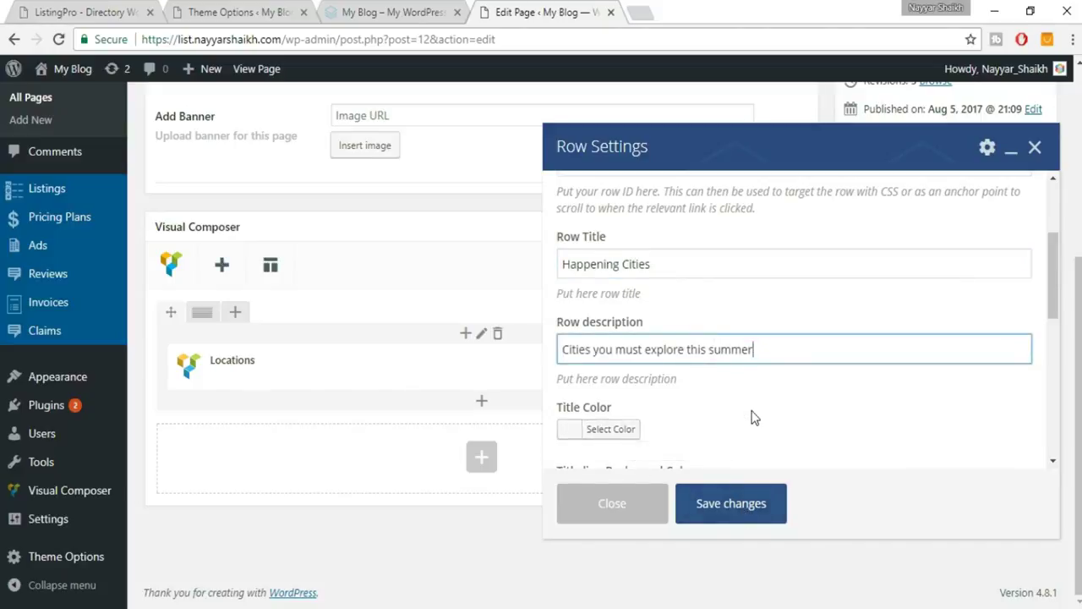
scroll(754, 418, "down", 1)
scroll(736, 403, "down", 1)
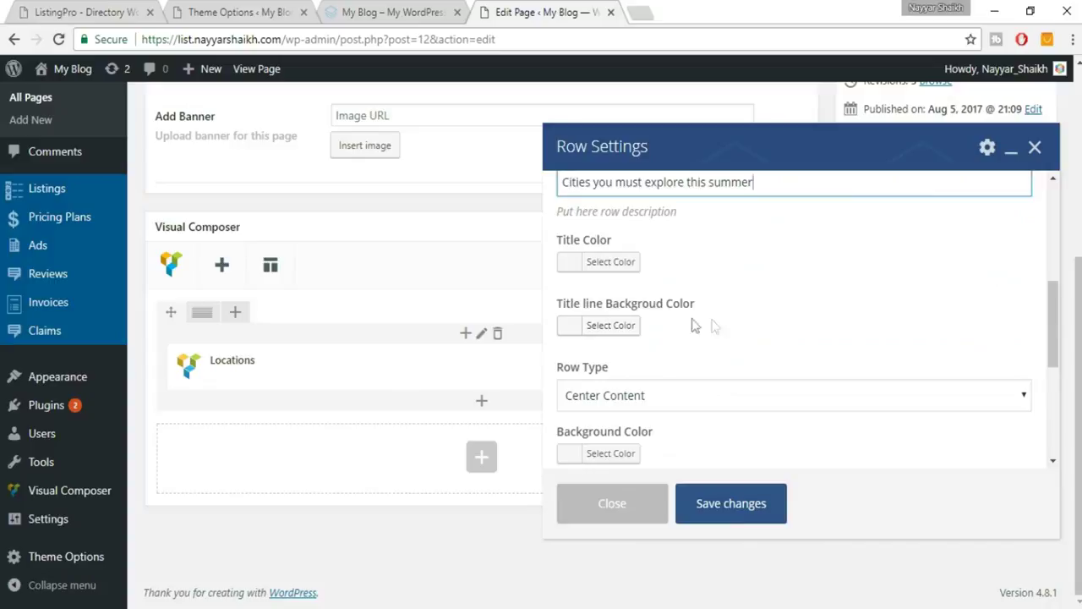
Save the row settings and update the Home Page.
left_click(131, 7)
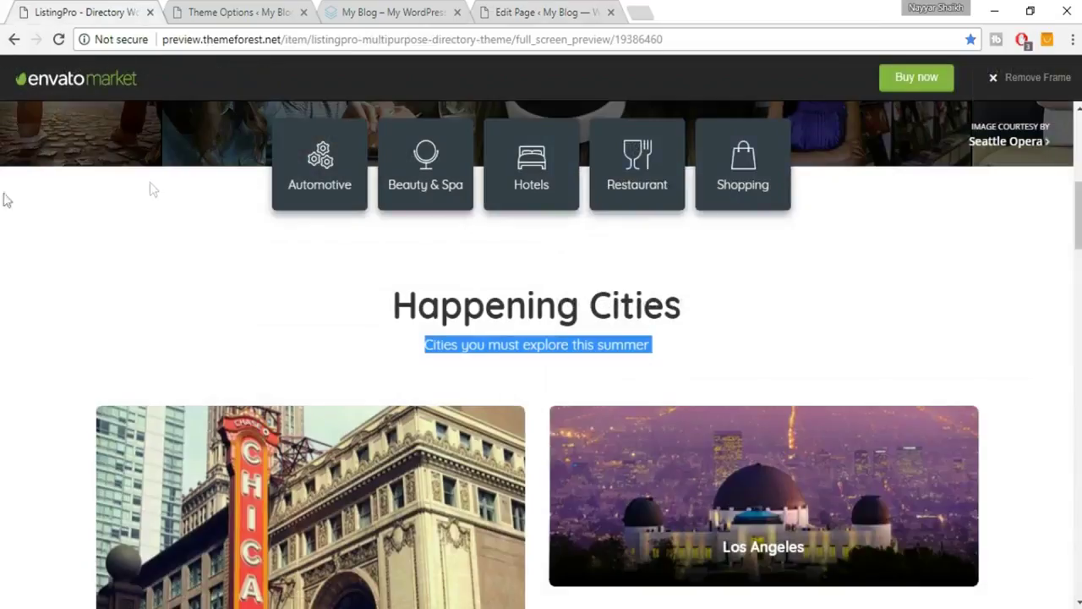
scroll(1057, 392, "down", 3)
scroll(887, 355, "up", 2)
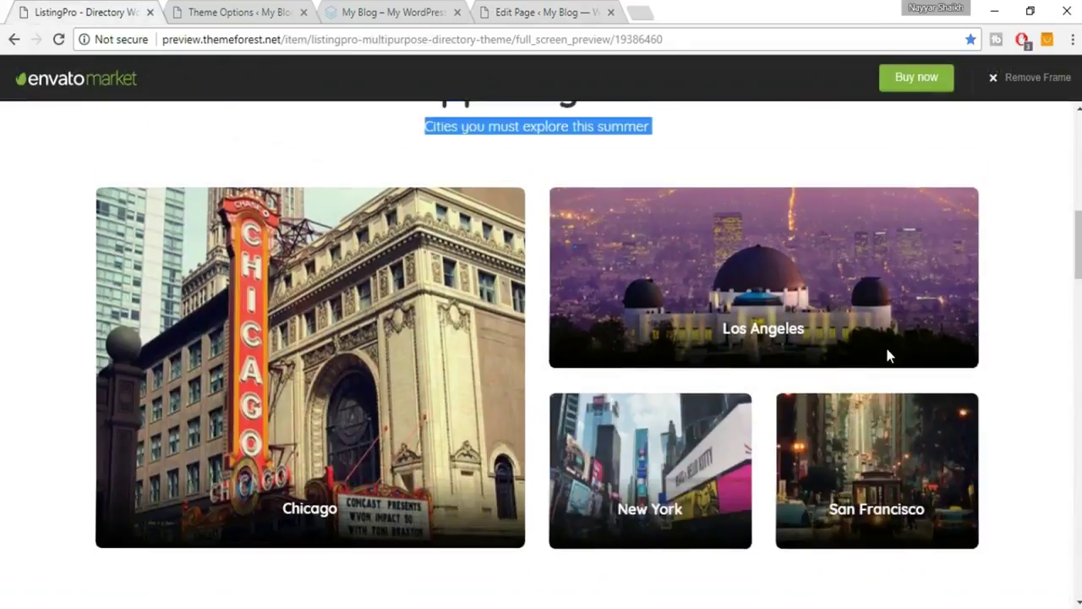
left_click(545, 8)
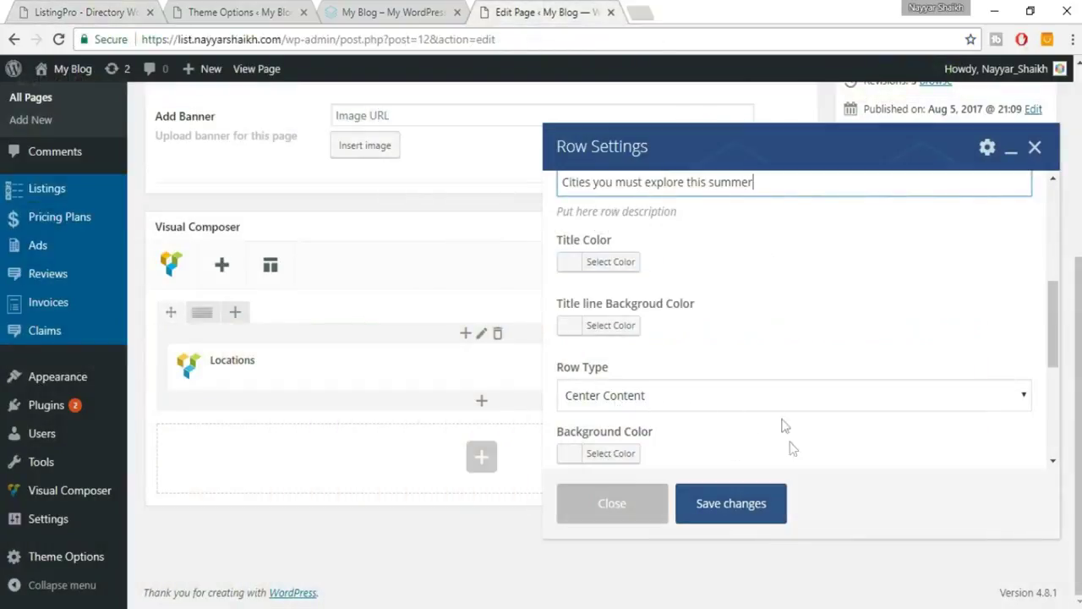
left_click(763, 507)
left_click(1025, 145)
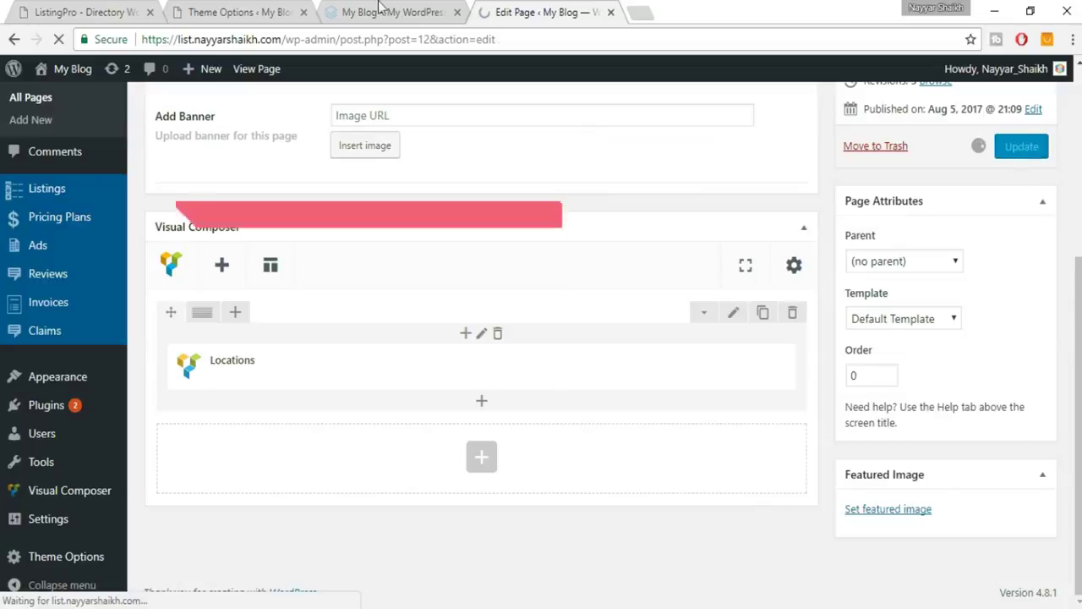
left_click(380, 11)
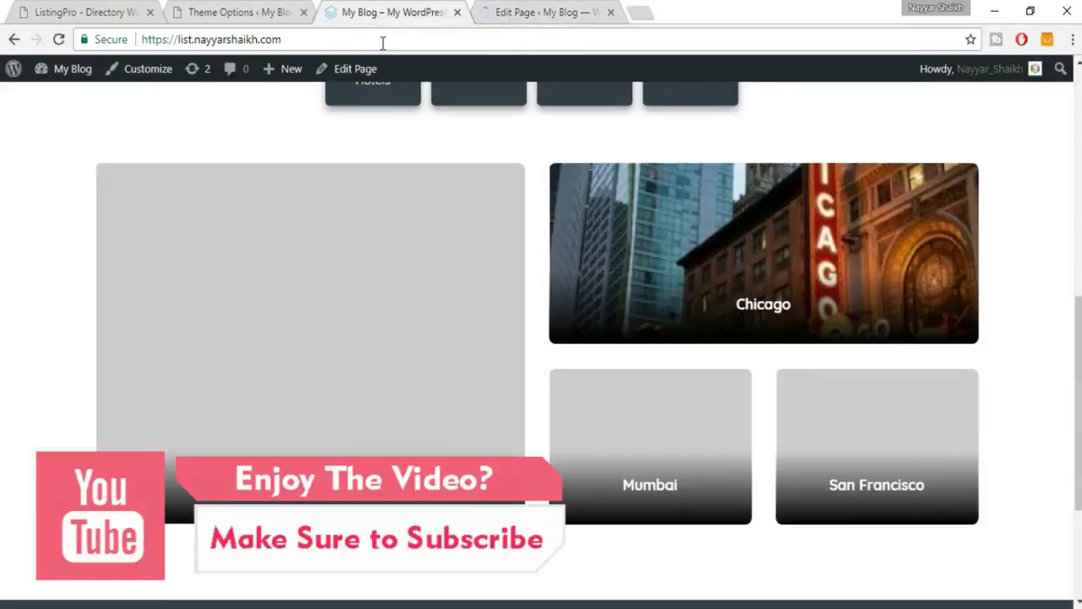
Reload the live home page to confirm the Happening Cities subtitle, then find the demo's Claim section.
left_click(383, 42)
scroll(499, 237, "up", 2)
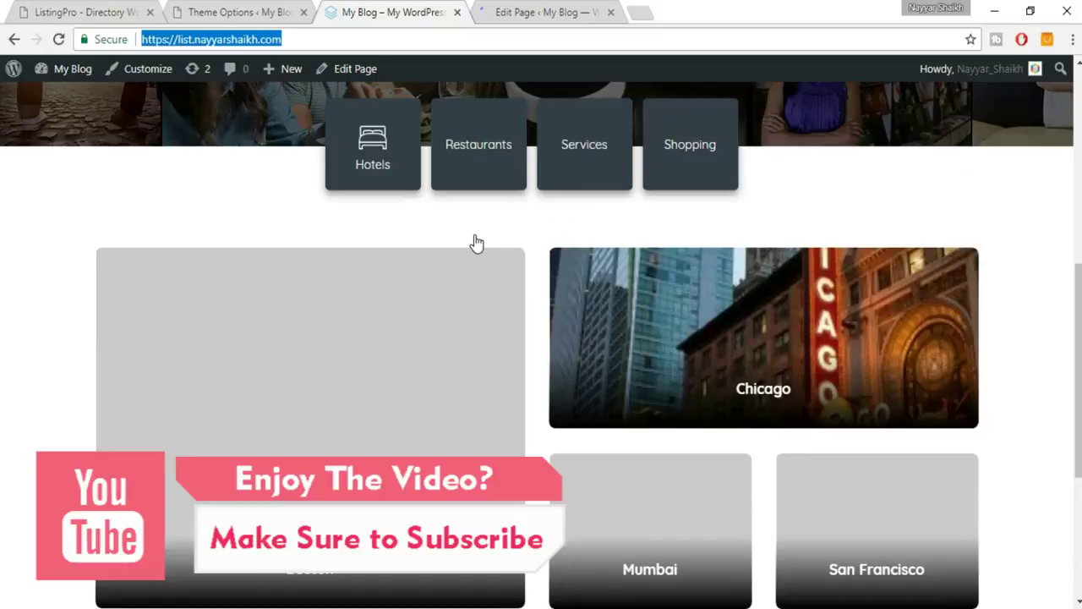
left_click(59, 39)
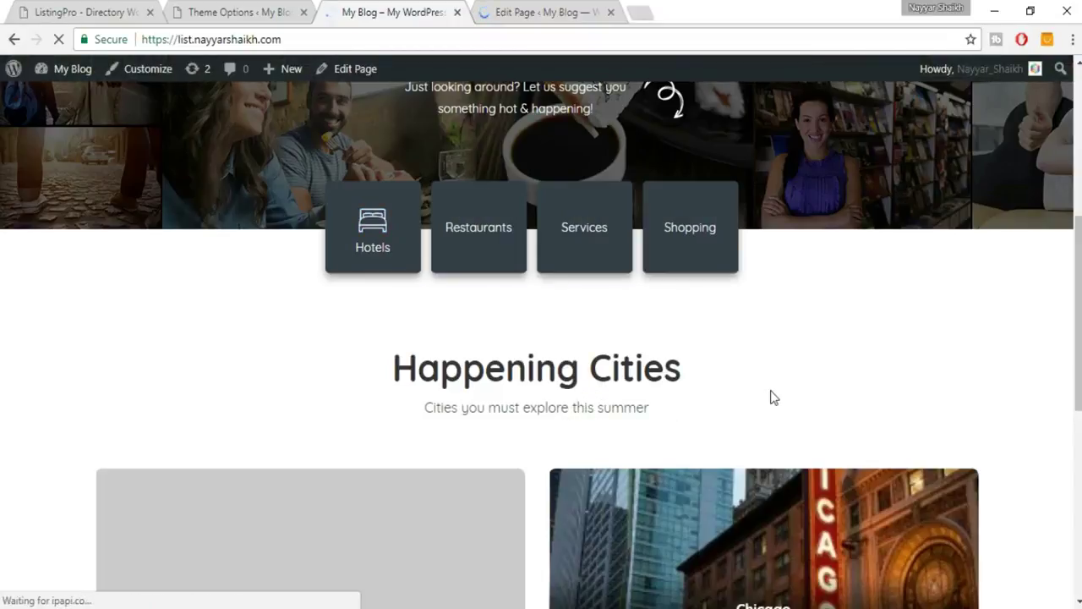
scroll(772, 398, "down", 3)
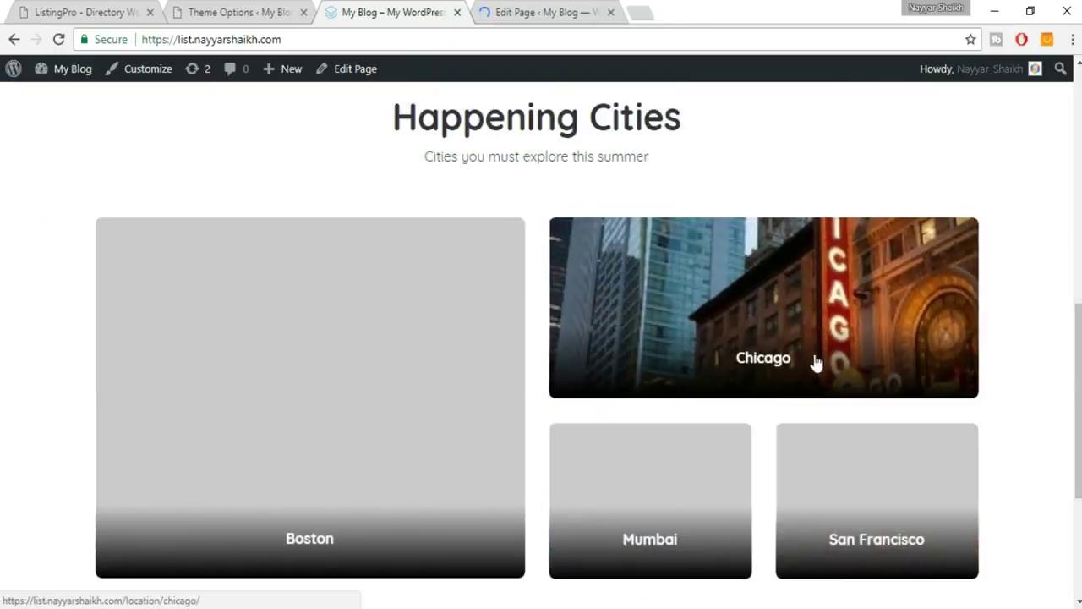
scroll(816, 361, "down", 3)
left_click(63, 11)
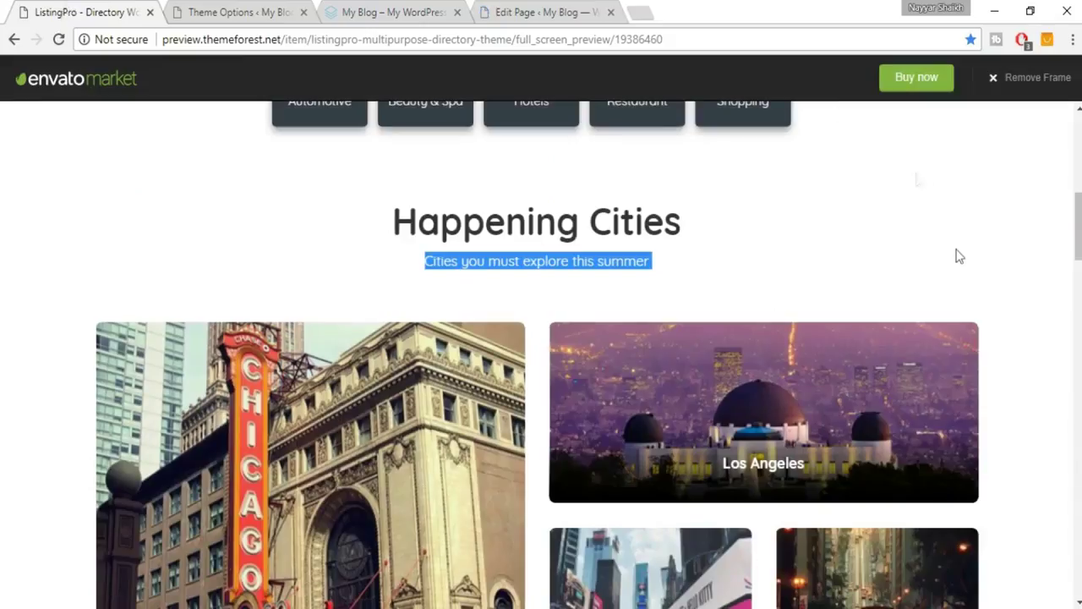
scroll(957, 262, "down", 8)
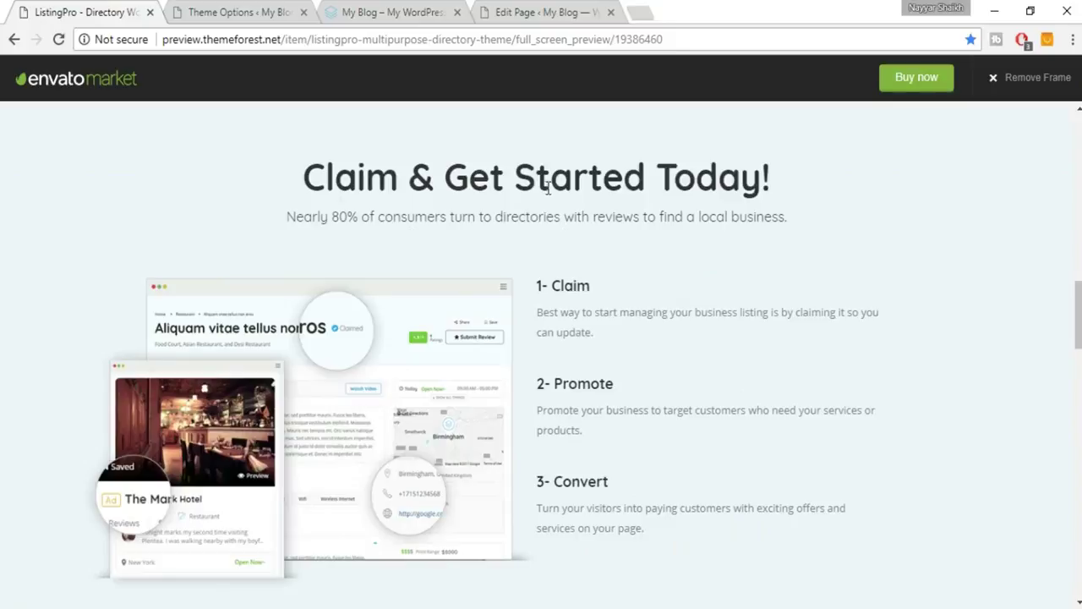
Add a ListingPro Columns Element below the Locations row, found by searching 'colu'.
left_click(575, 6)
scroll(582, 296, "down", 3)
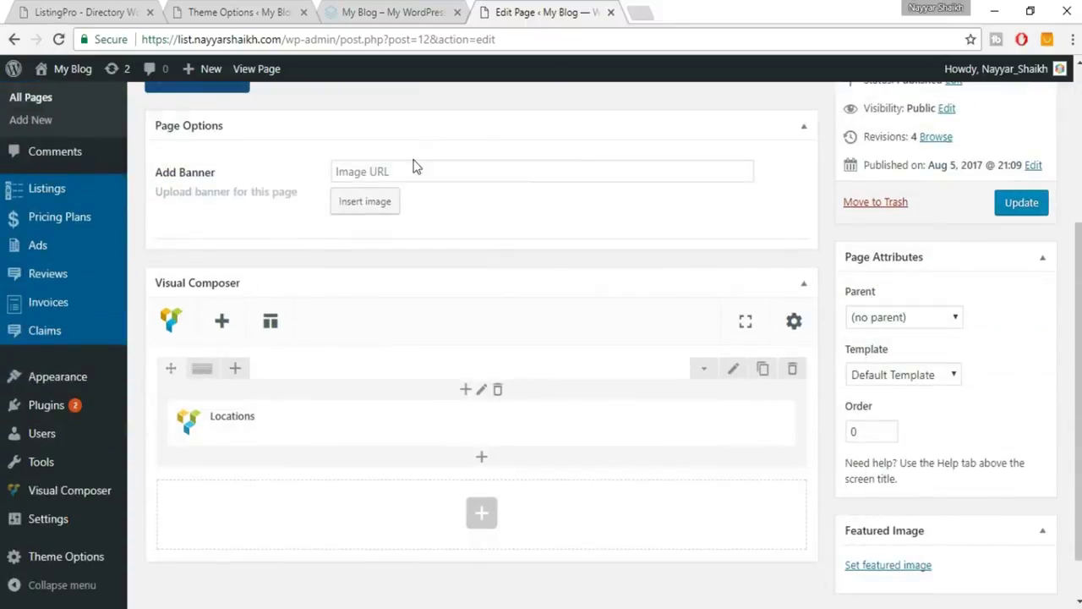
scroll(658, 292, "down", 1)
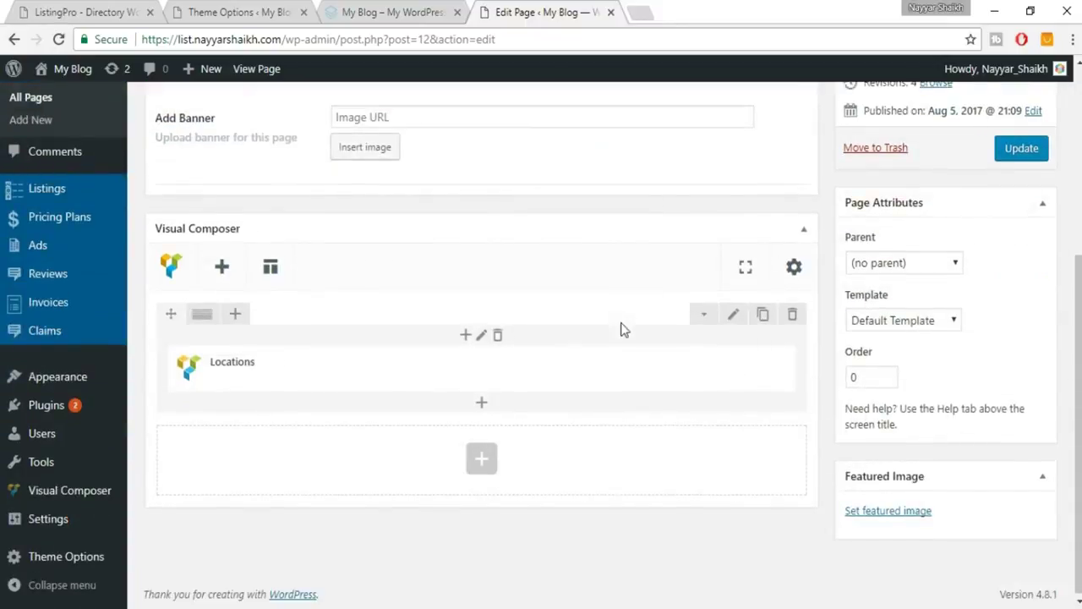
left_click(483, 459)
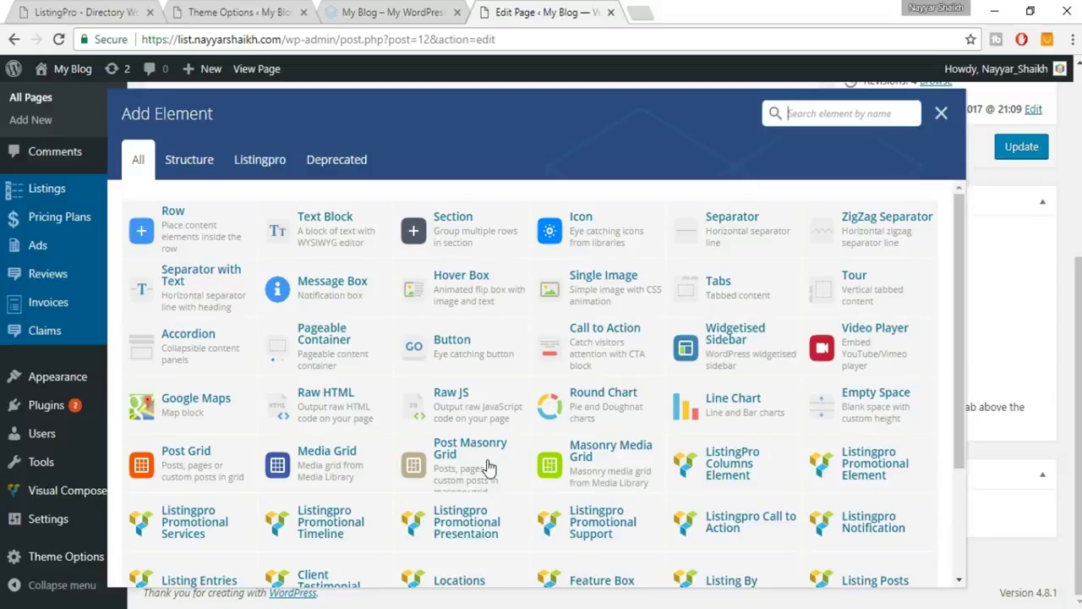
type("co")
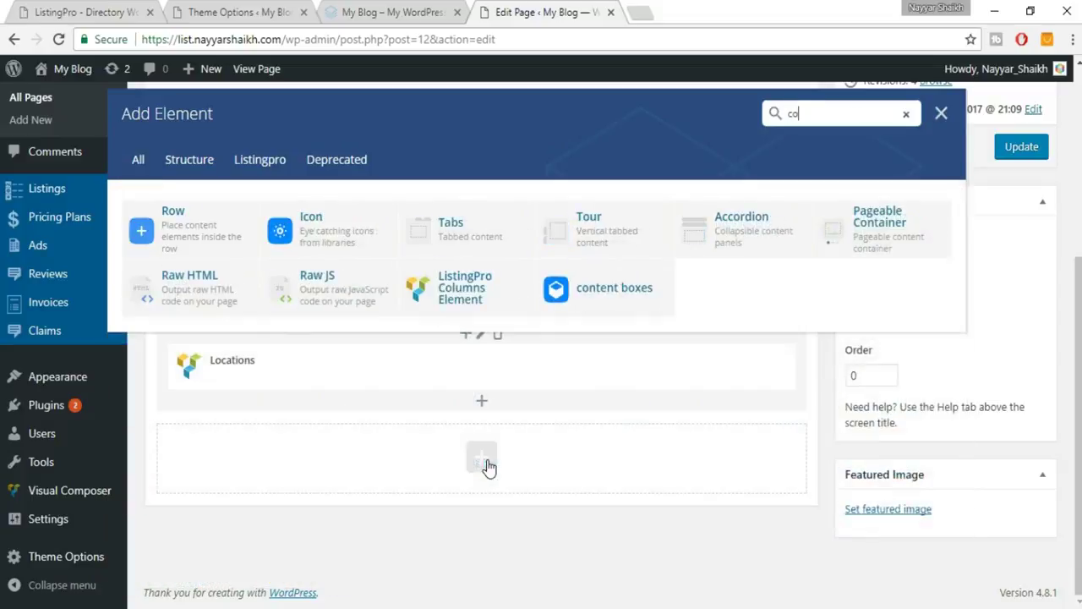
type("lu")
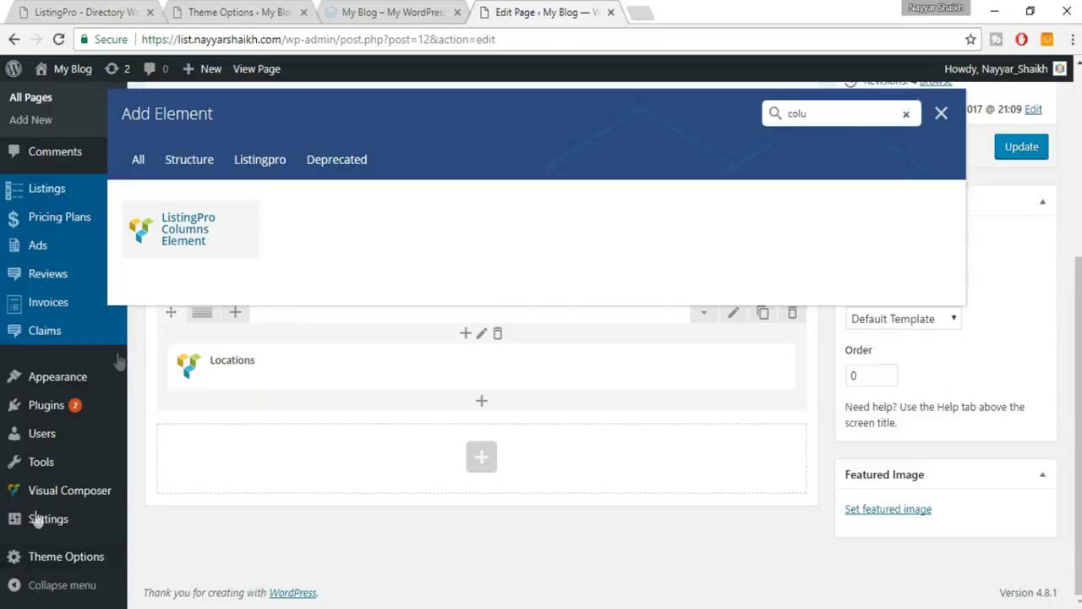
left_click(227, 245)
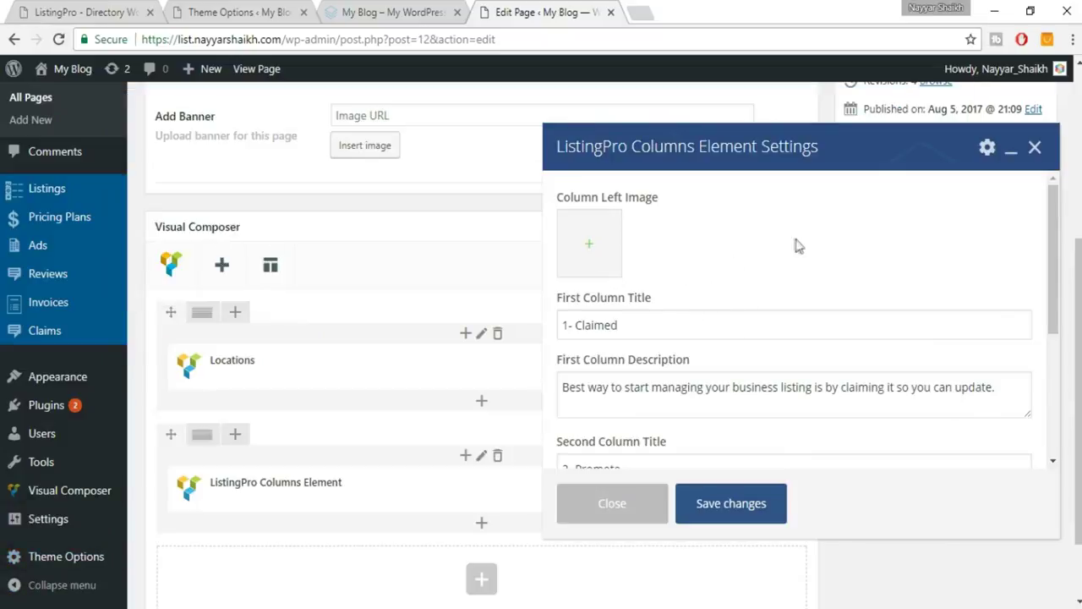
Upload the Video Preview Images file from the ListingPro Images folder as the left column image.
scroll(796, 245, "down", 2)
scroll(617, 254, "up", 2)
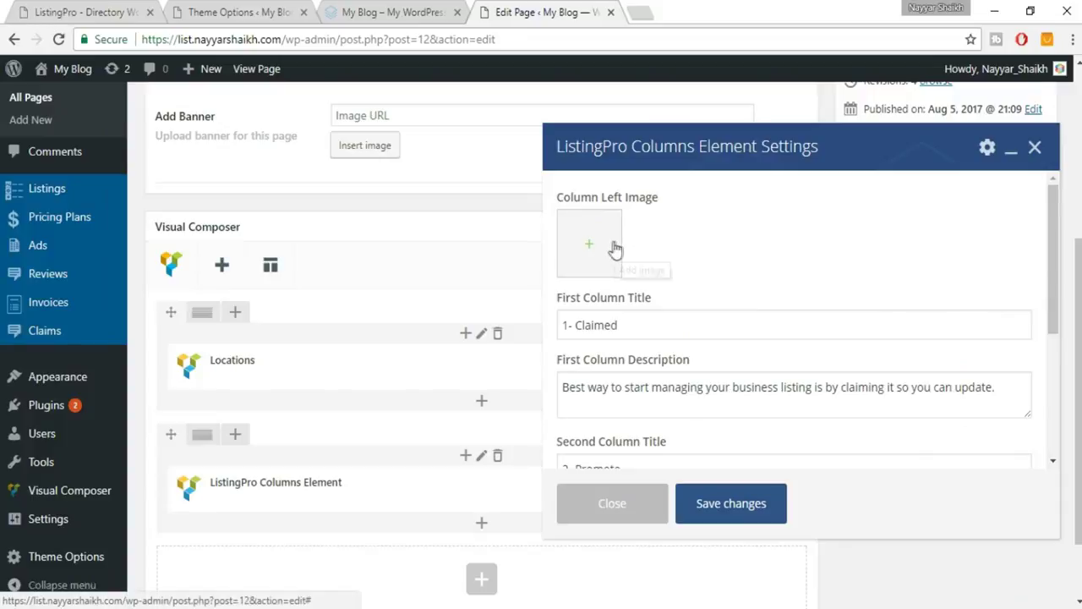
left_click(79, 12)
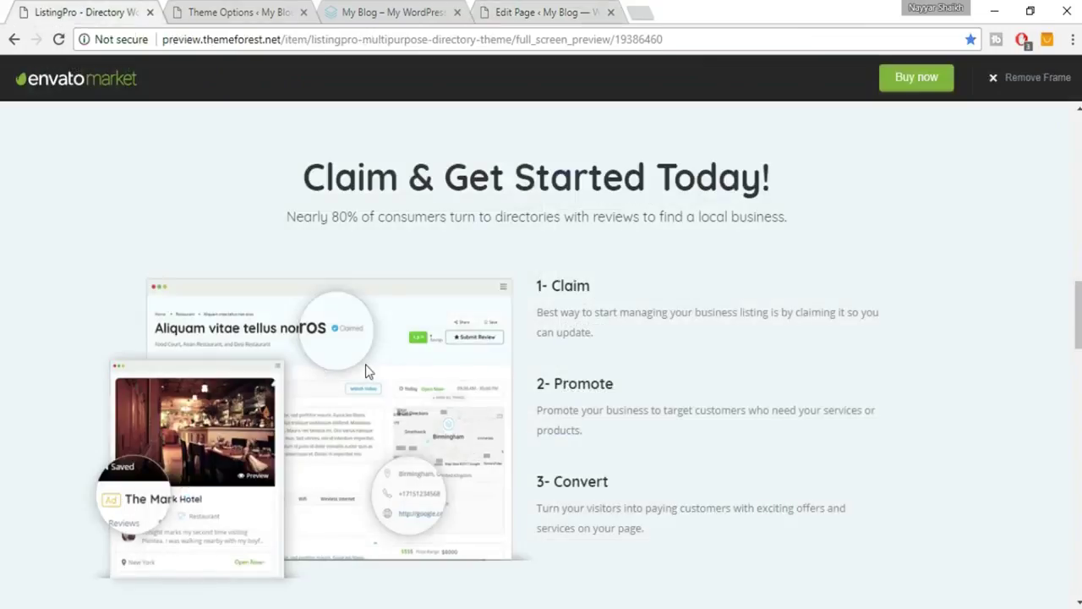
left_click(517, 10)
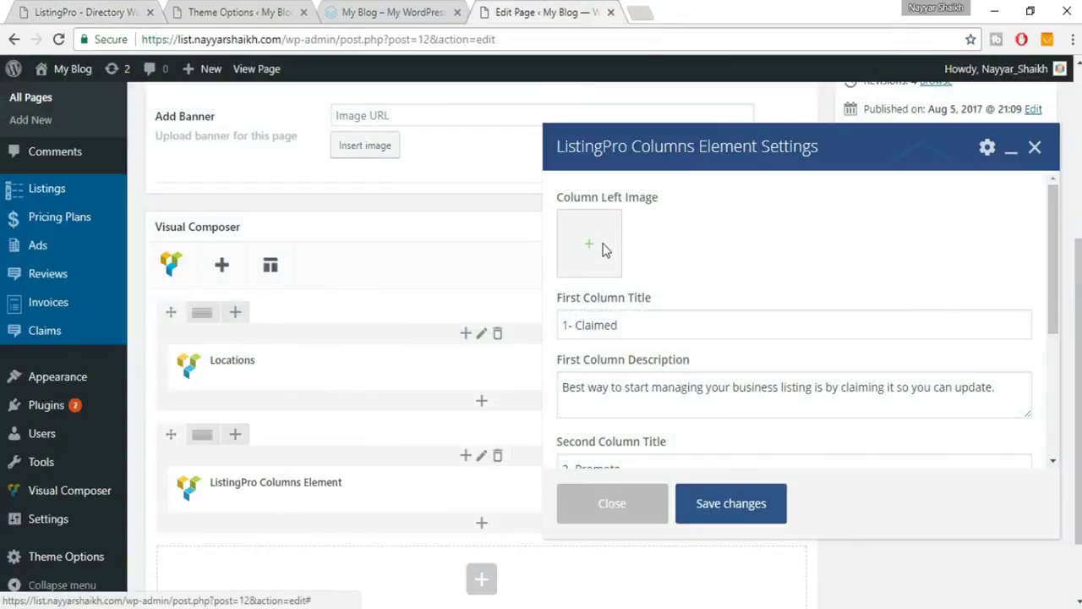
left_click(604, 249)
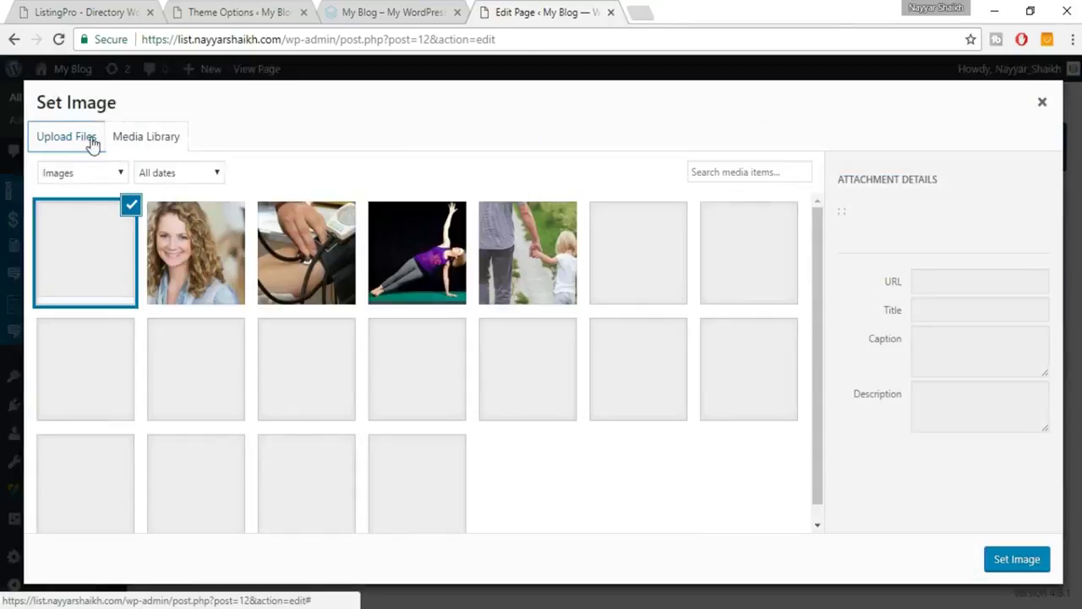
left_click(85, 138)
left_click(526, 364)
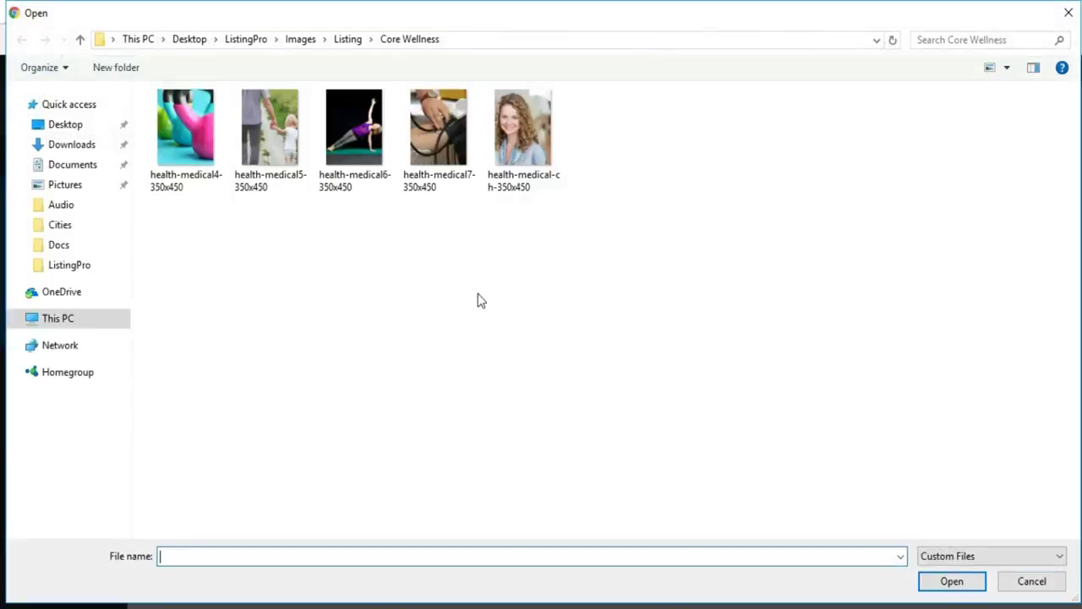
left_click(245, 43)
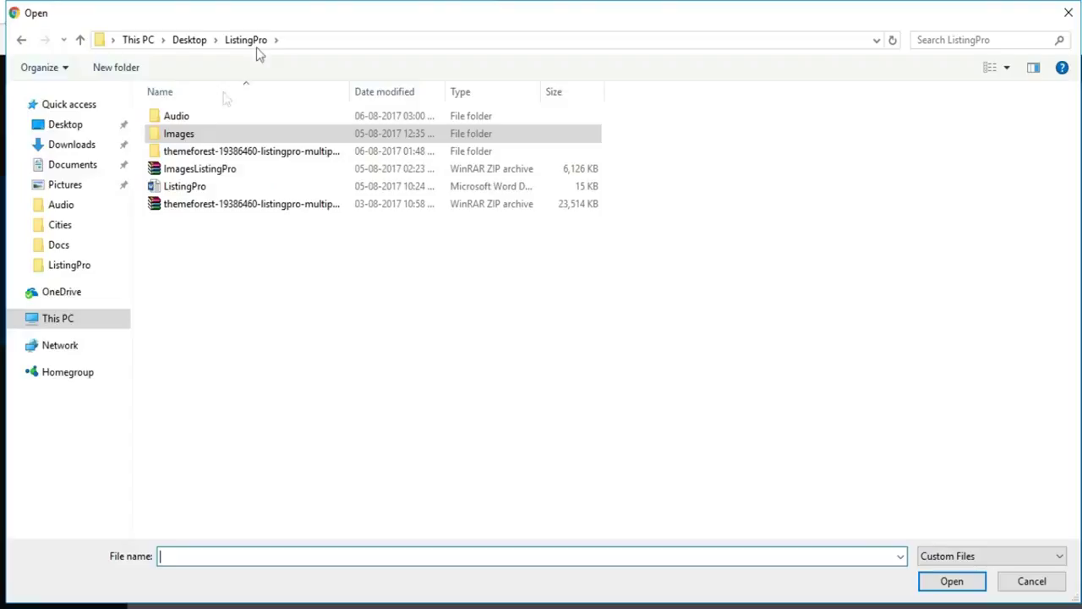
double_click(203, 137)
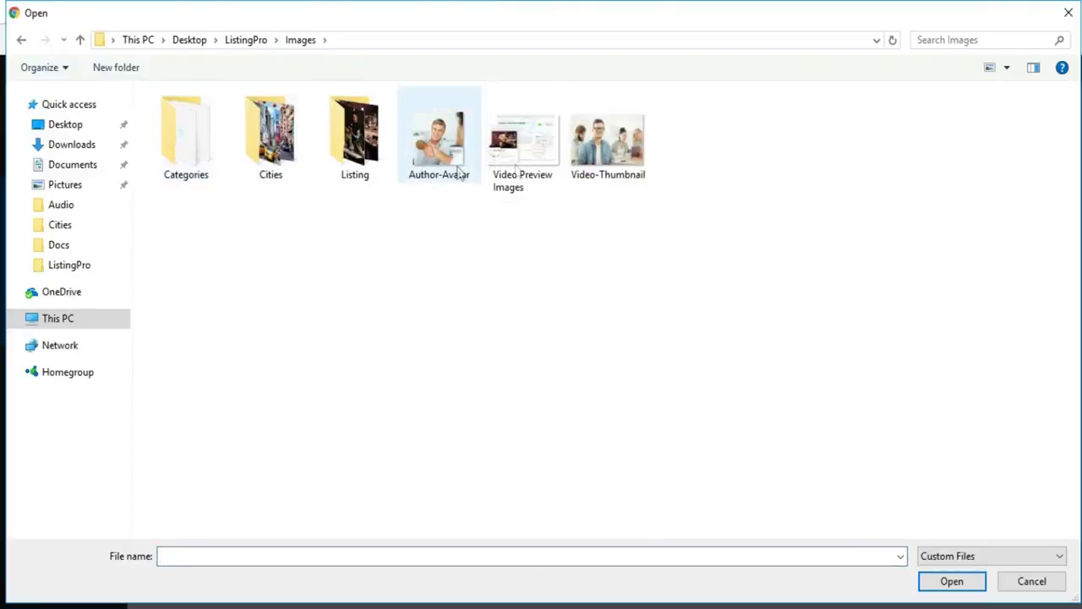
left_click(512, 171)
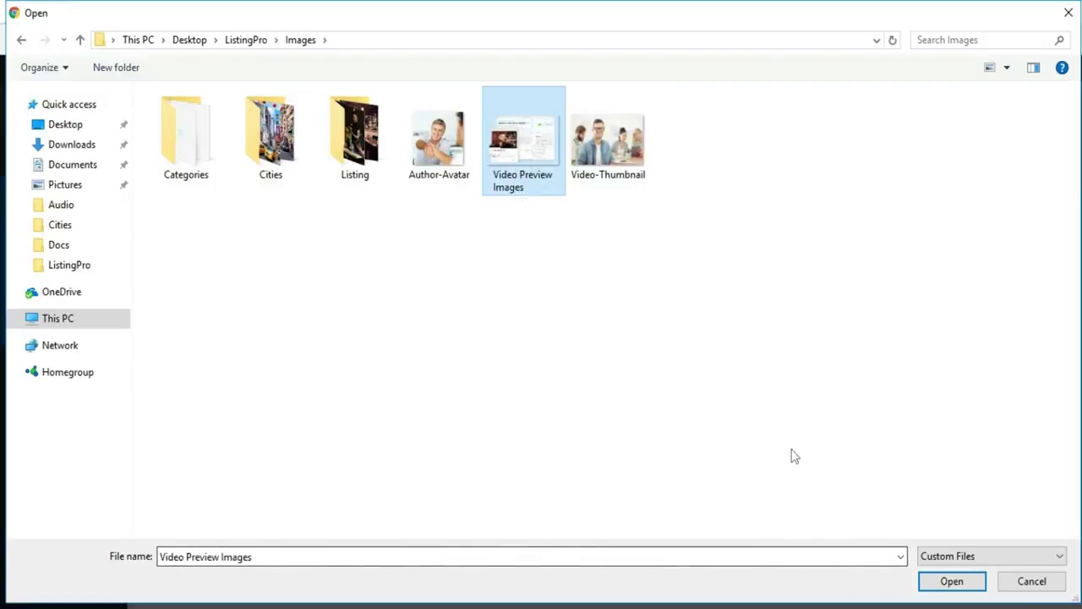
left_click(942, 584)
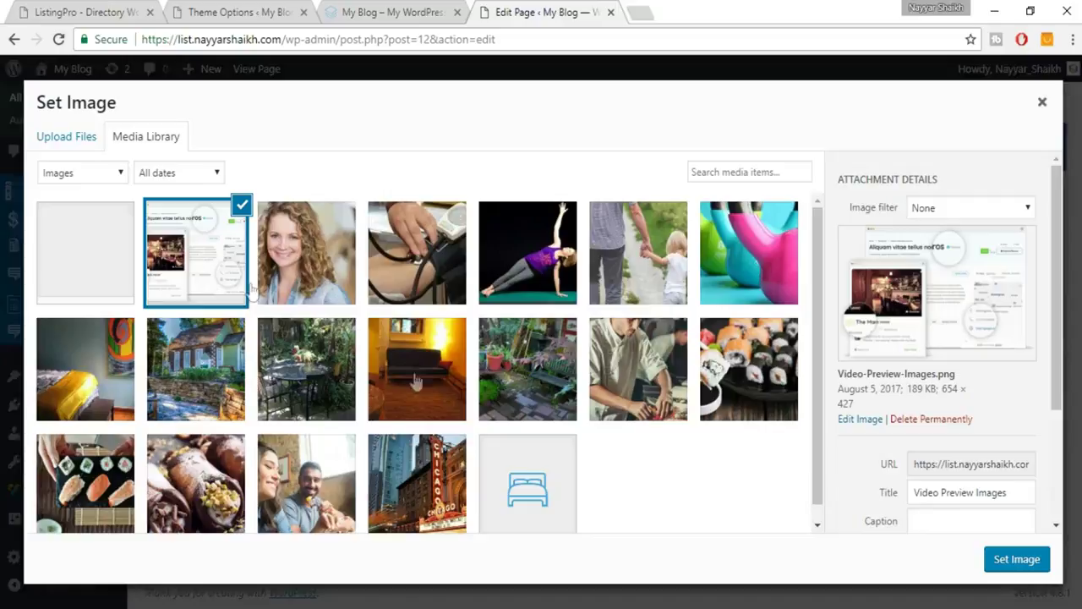
left_click(1008, 566)
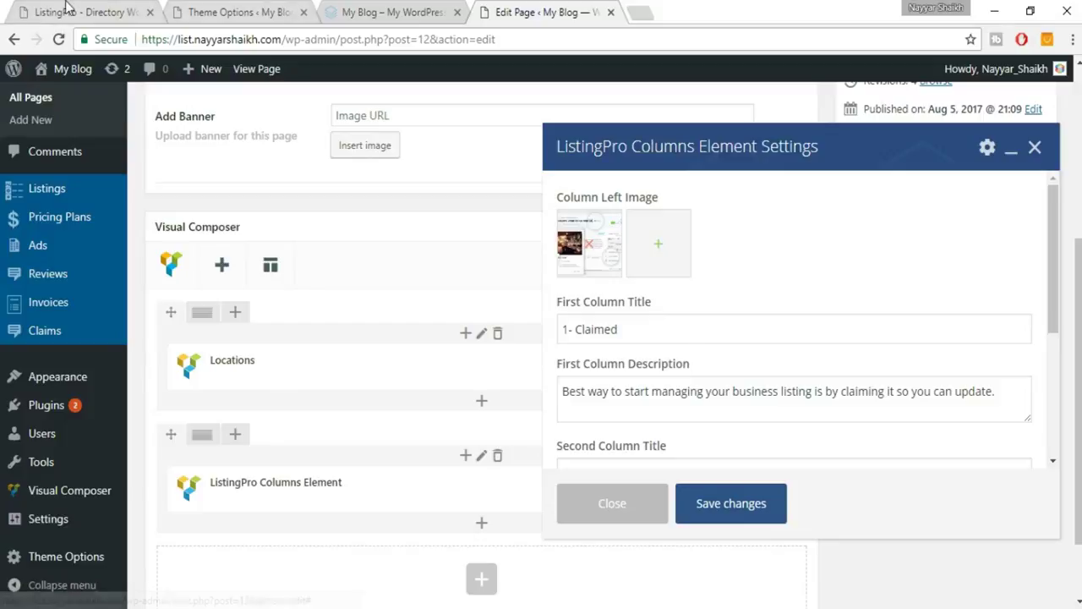
Check the column headings against the demo's Claim section and save the columns element settings.
left_click(90, 17)
triple_click(542, 287)
left_click(549, 328)
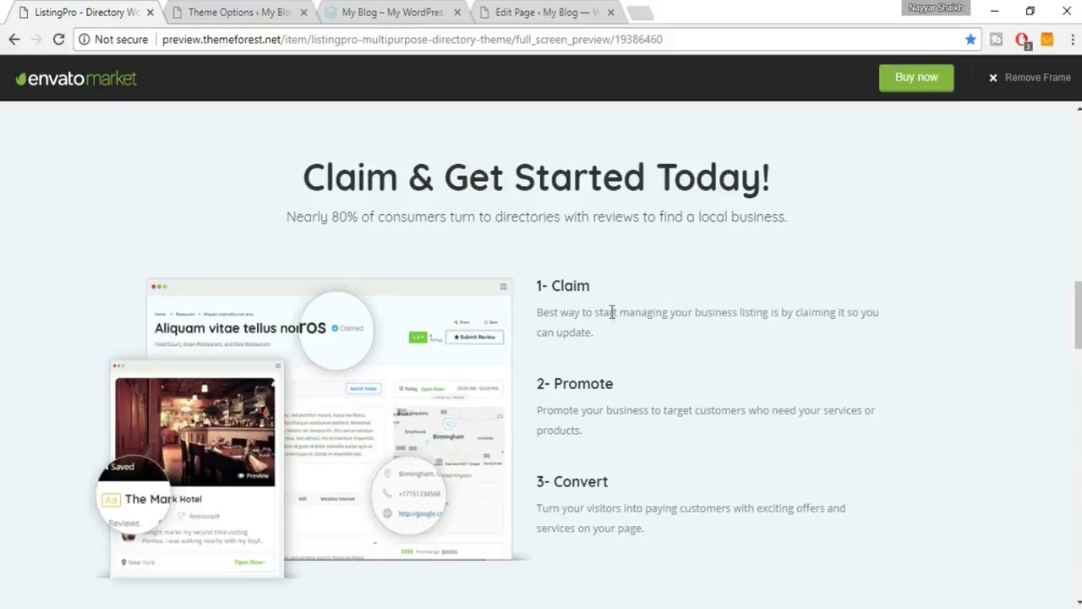
left_click(534, 10)
scroll(672, 330, "down", 3)
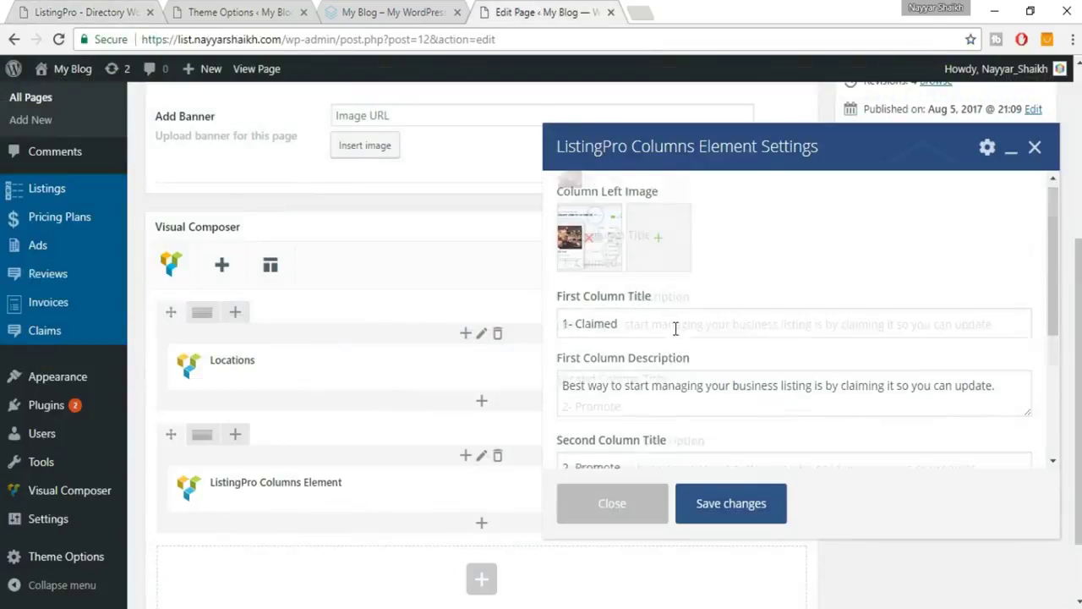
scroll(624, 293, "up", 2)
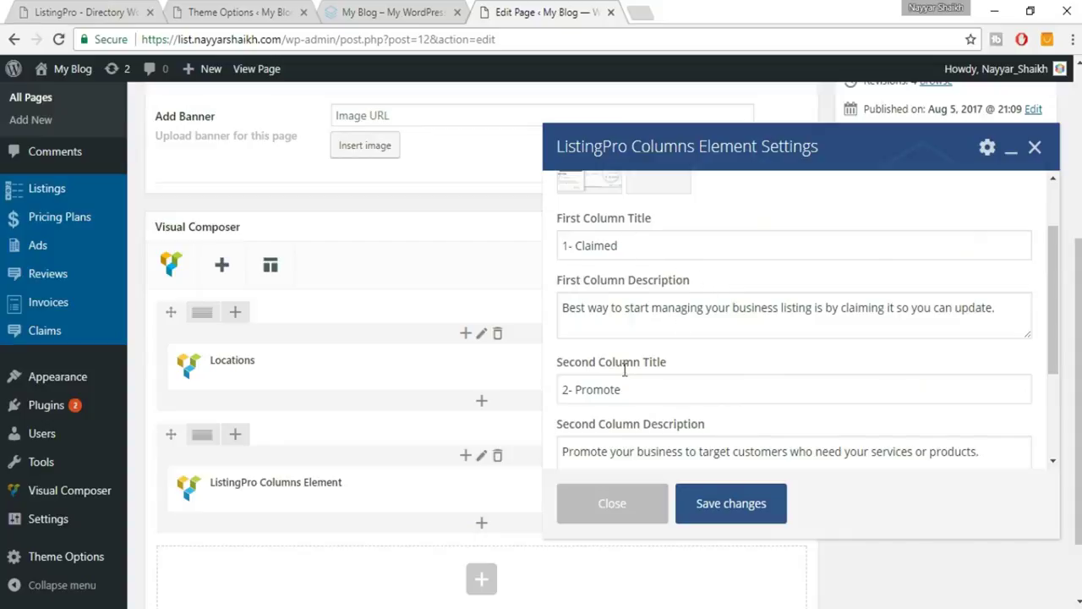
scroll(625, 368, "down", 4)
scroll(694, 404, "up", 4)
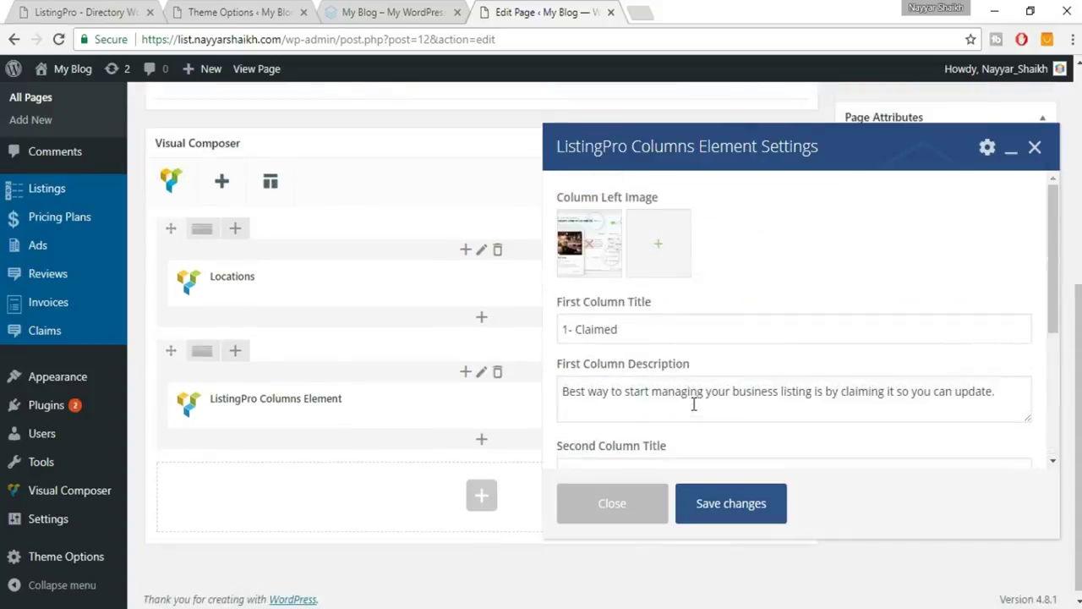
scroll(699, 401, "up", 4)
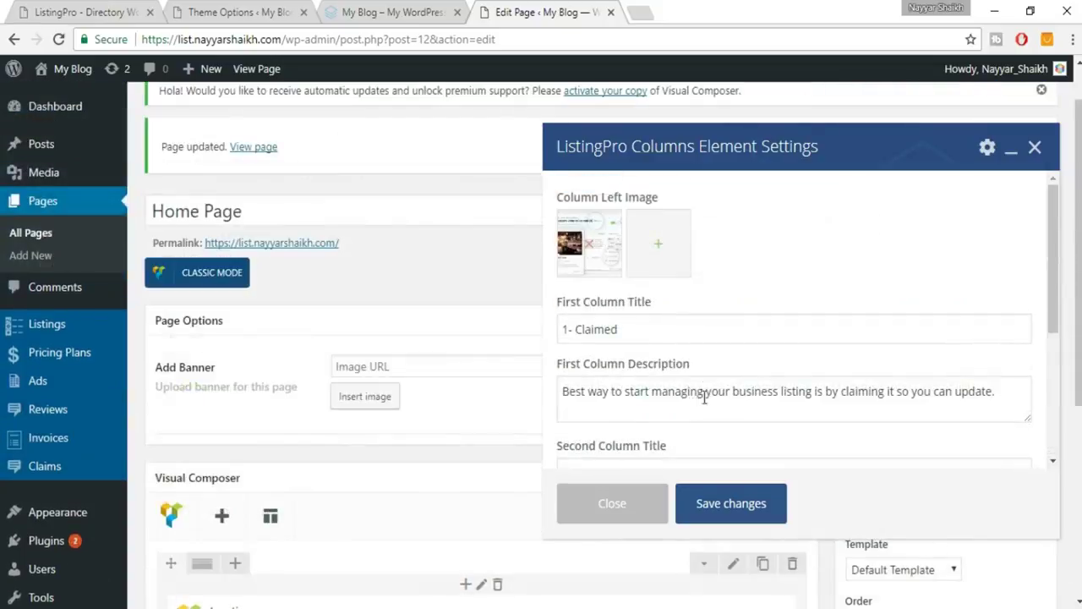
left_click(742, 514)
Paste the demo heading 'Claim & Get Started Today!' as the columns row title.
left_click(132, 7)
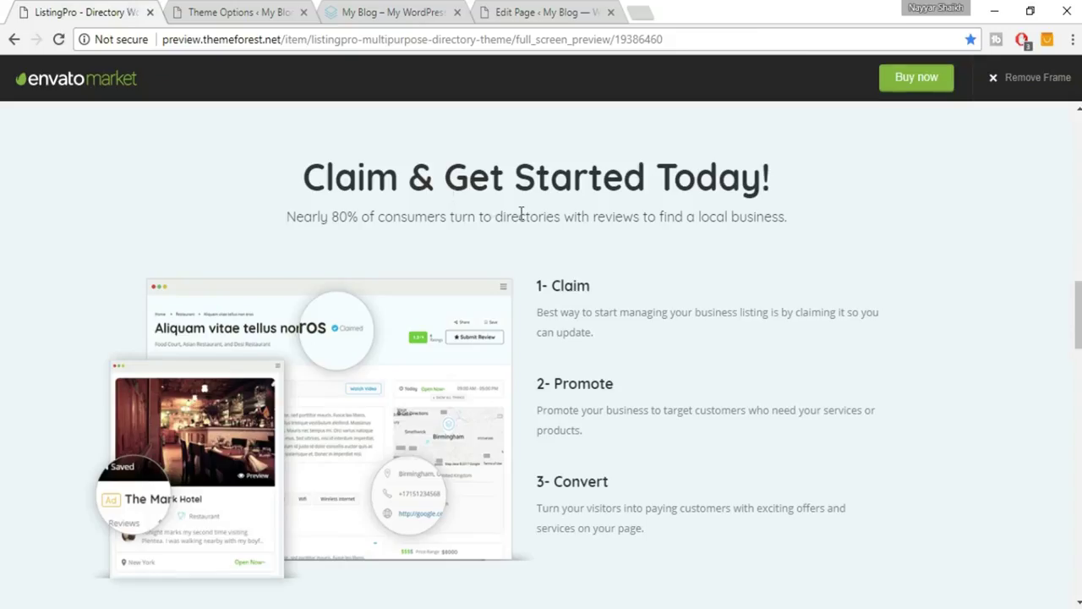
scroll(521, 213, "up", 1)
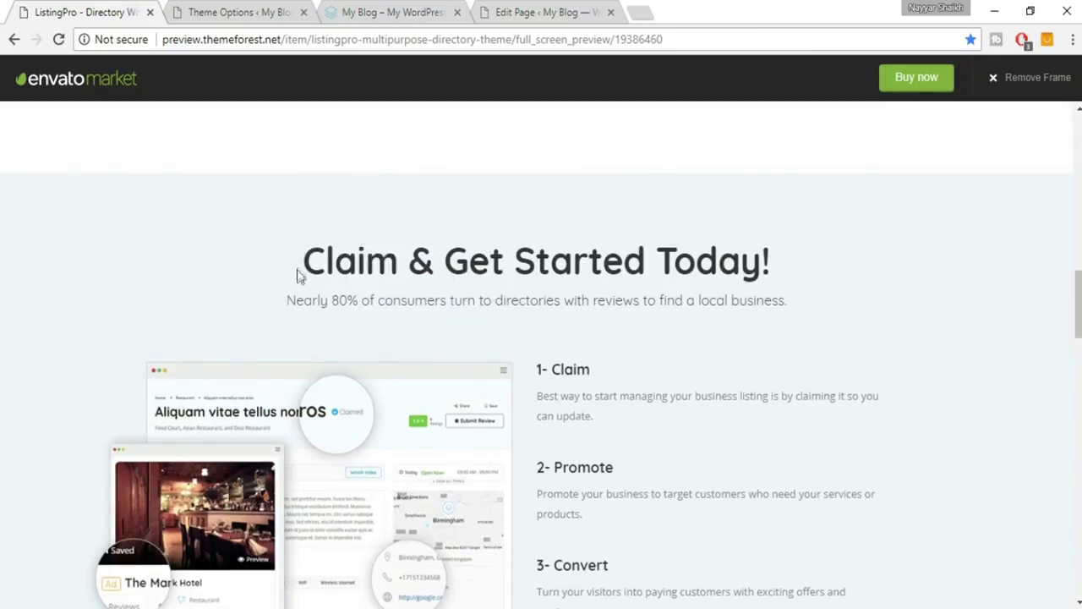
left_click_drag(298, 269, 821, 268)
key("ctrl+c")
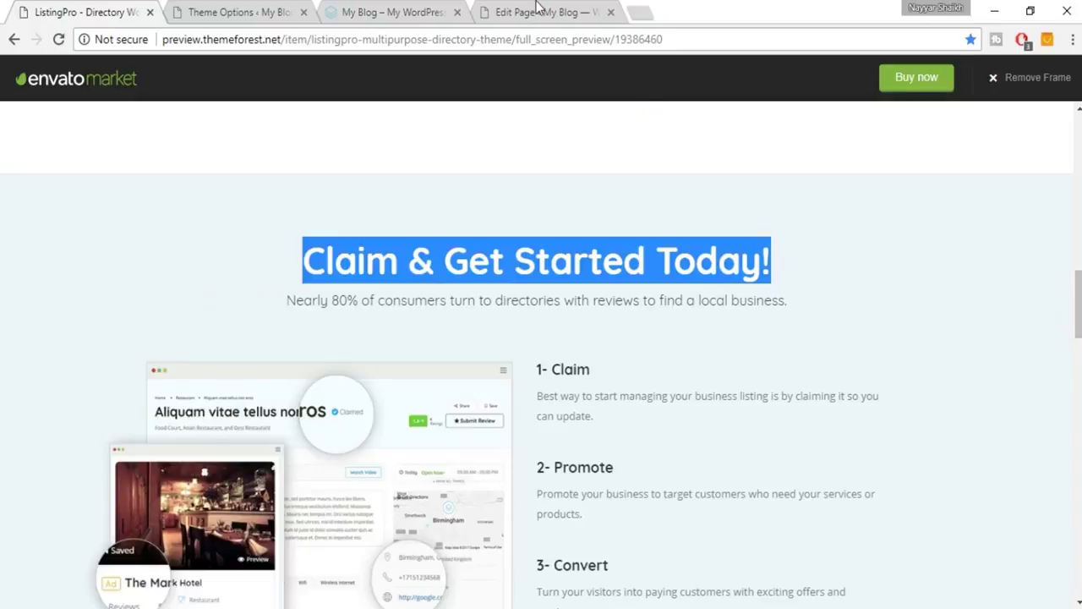
left_click(538, 6)
scroll(810, 312, "down", 4)
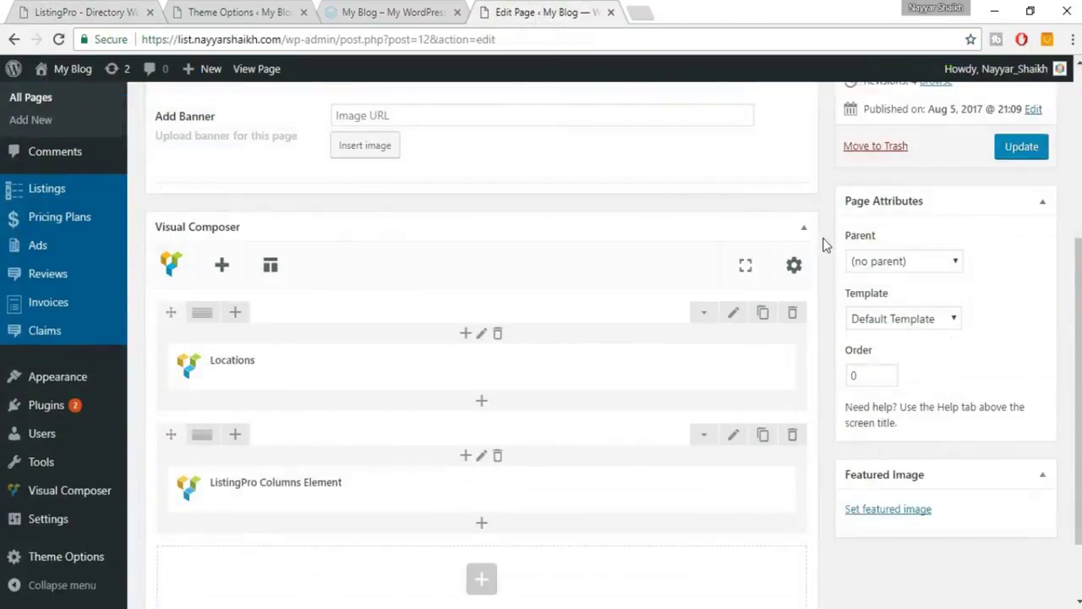
left_click(731, 354)
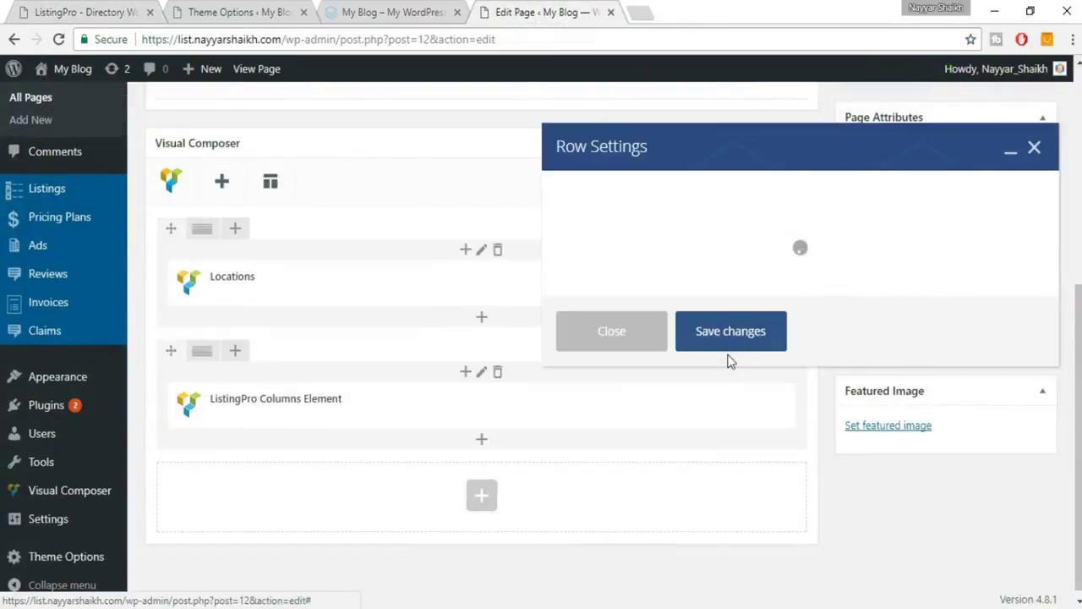
scroll(802, 329, "down", 2)
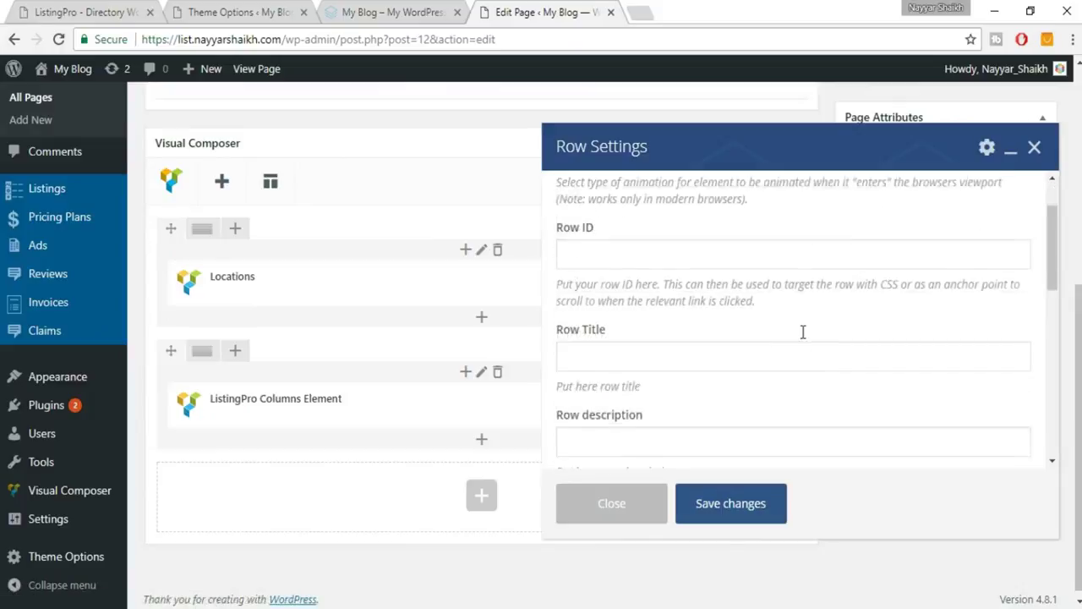
left_click(743, 337)
key("ctrl+v")
Copy the demo's Claim subtitle into the row description.
right_click(12, 7)
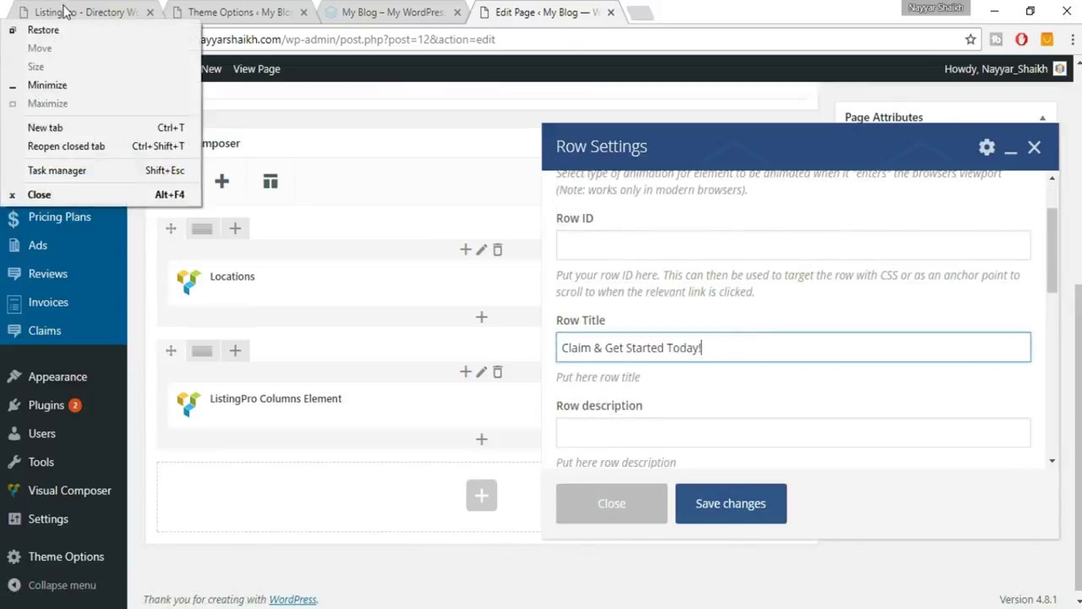
left_click(51, 12)
double_click(546, 292)
triple_click(546, 292)
key("ctrl+c")
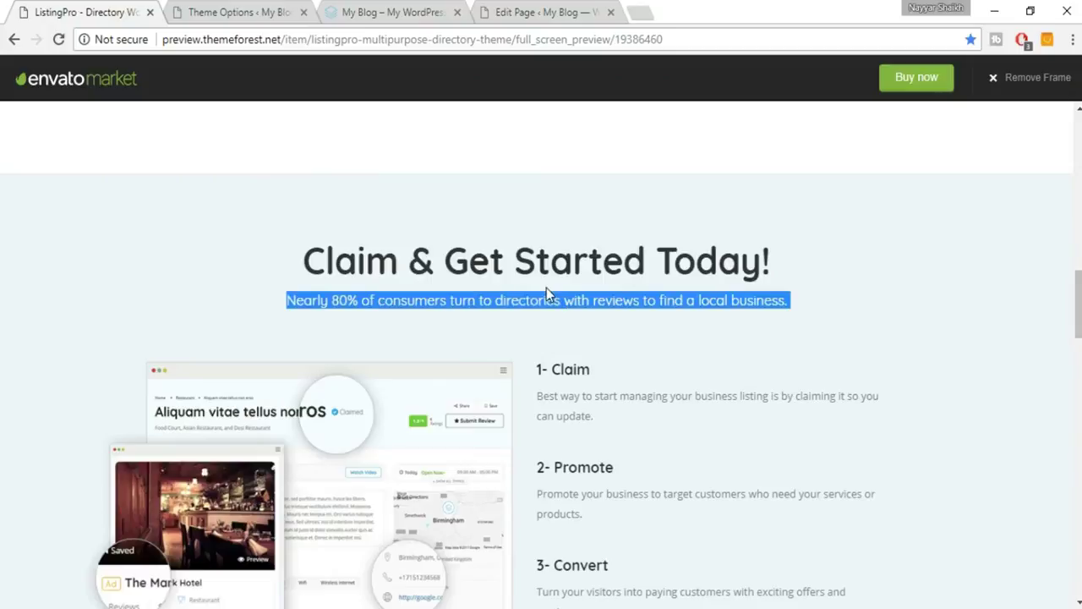
left_click(592, 12)
left_click(614, 427)
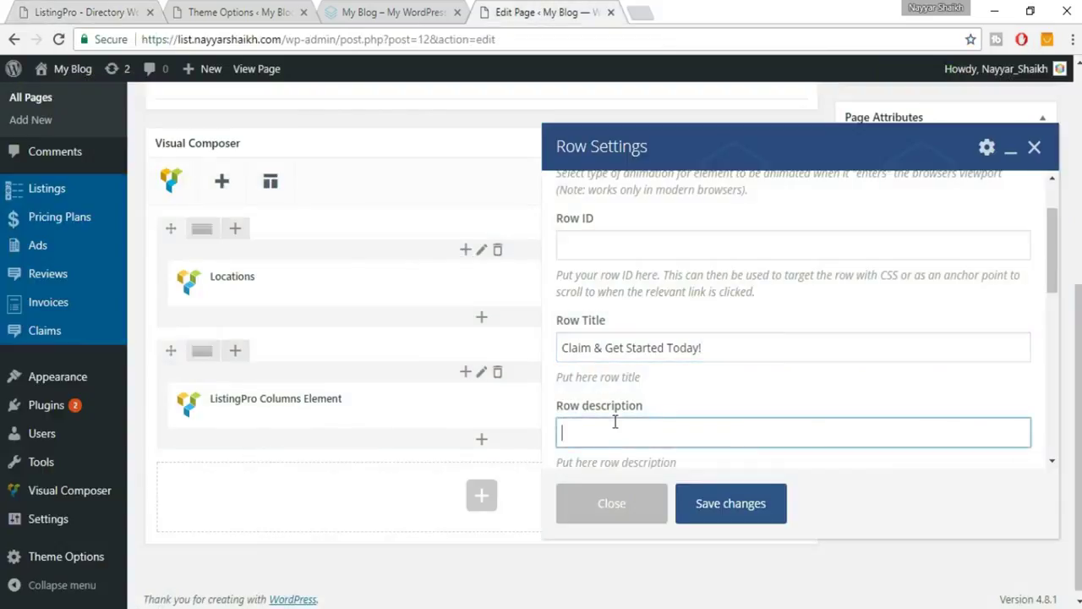
key("ctrl+v")
Set the row background colour to #eff3f6 and save the row settings.
scroll(790, 358, "down", 2)
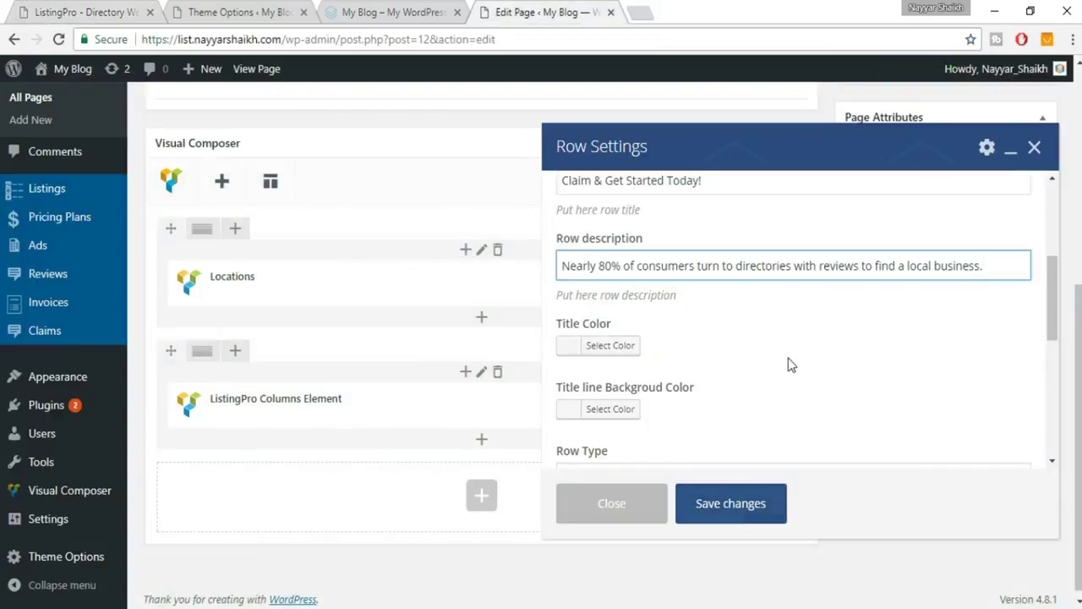
scroll(732, 367, "down", 2)
left_click(629, 372)
left_click(66, 7)
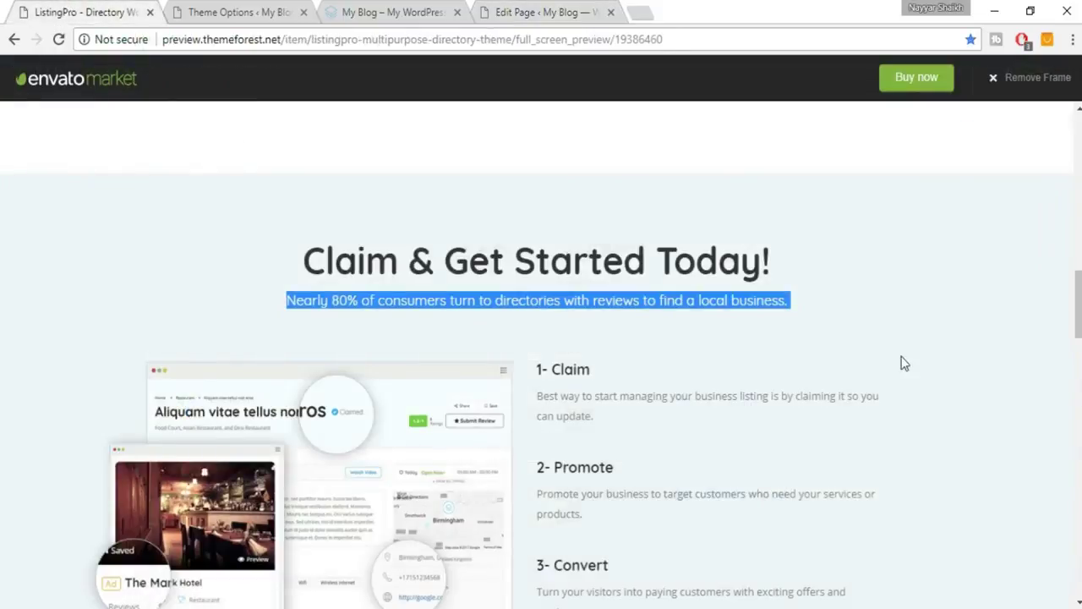
scroll(901, 363, "up", 2)
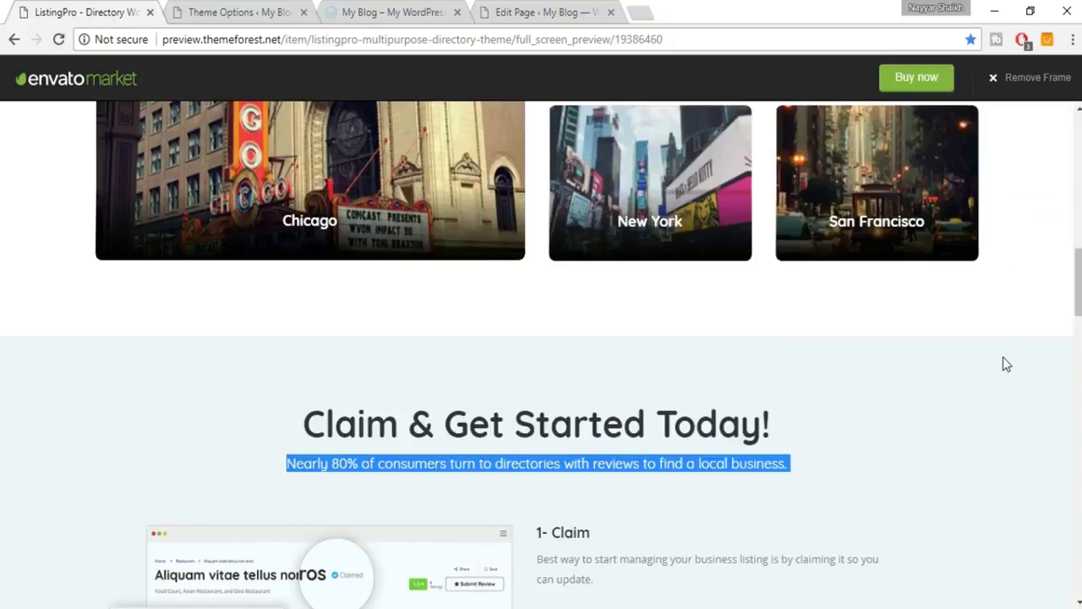
left_click(585, 12)
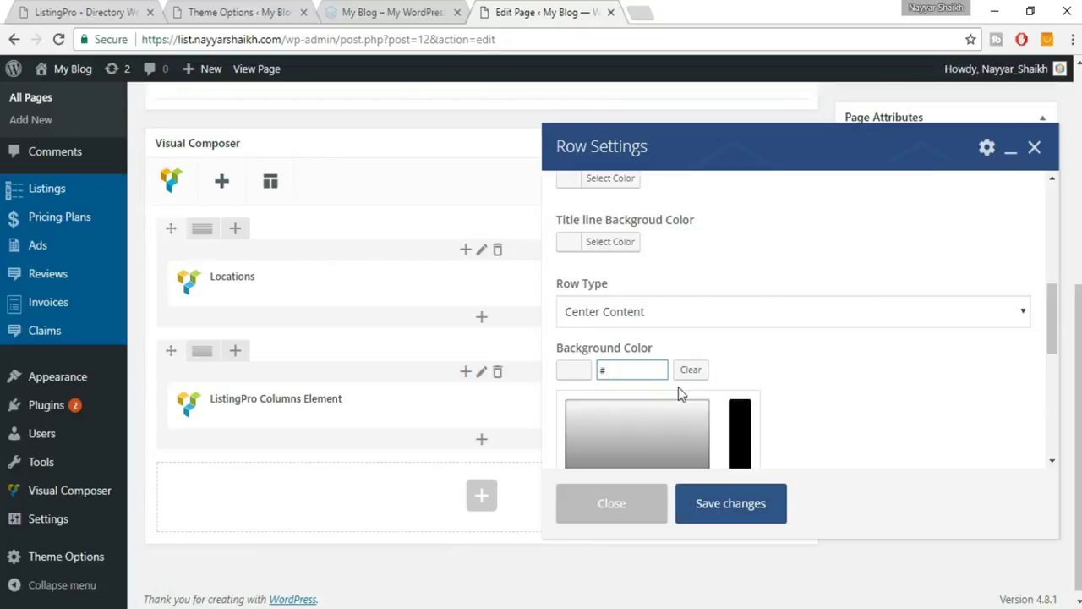
type("e")
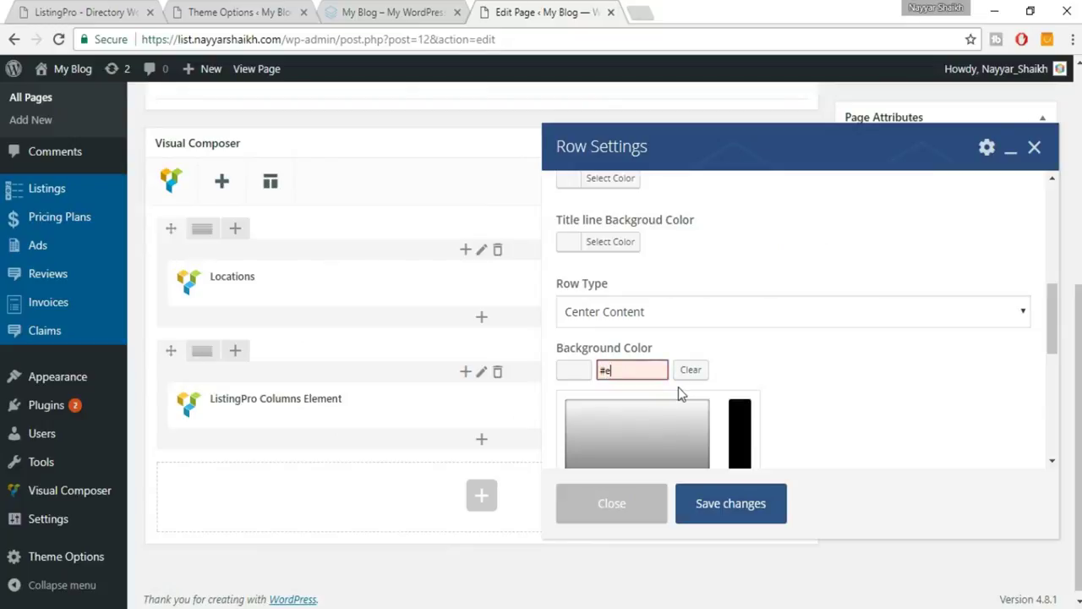
type("ff3f6")
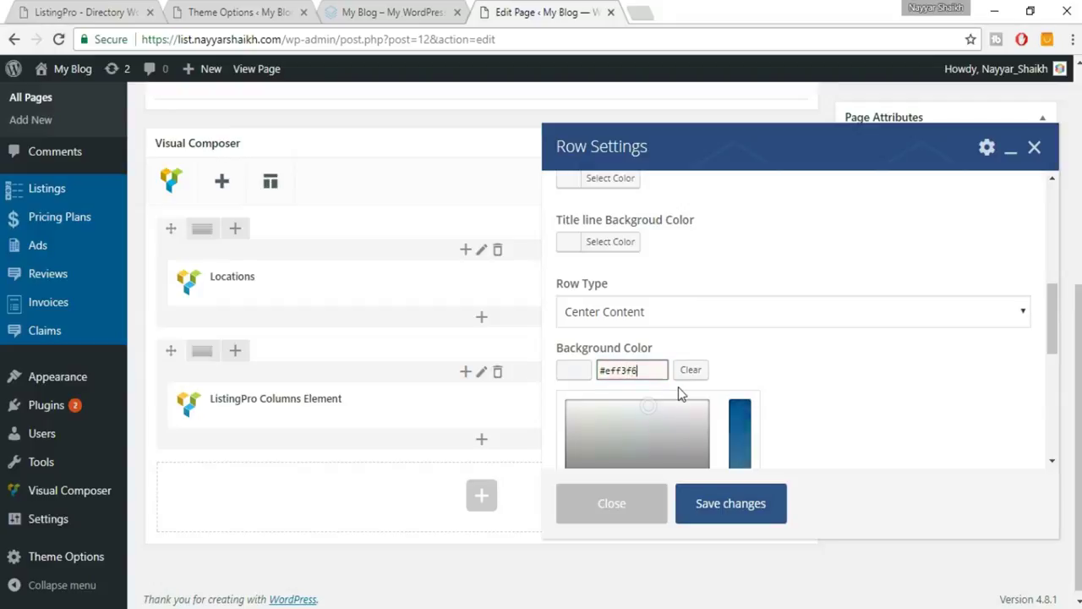
scroll(837, 381, "down", 1)
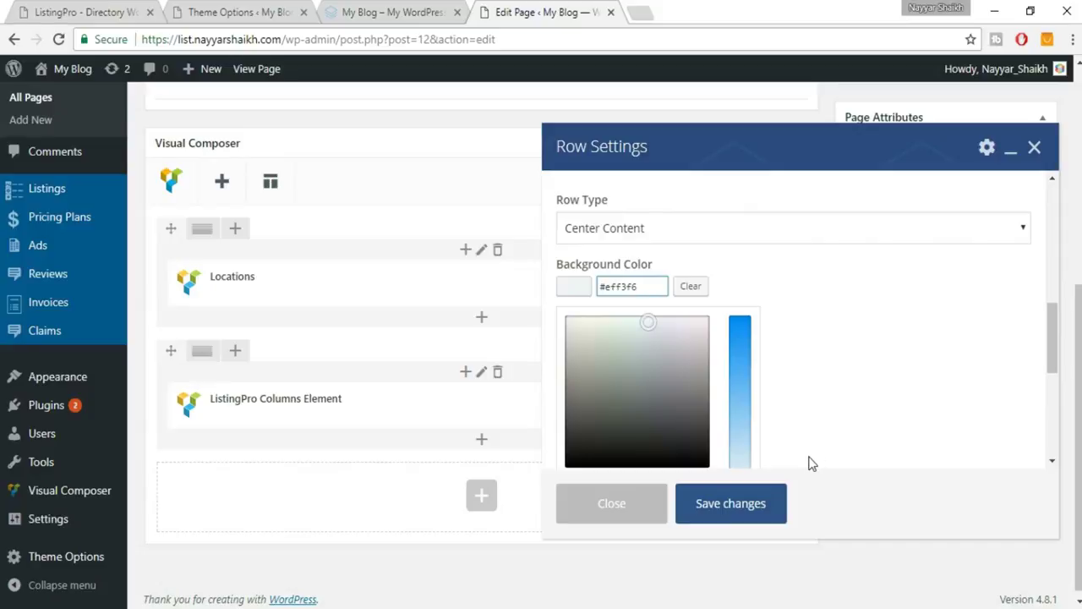
left_click(755, 506)
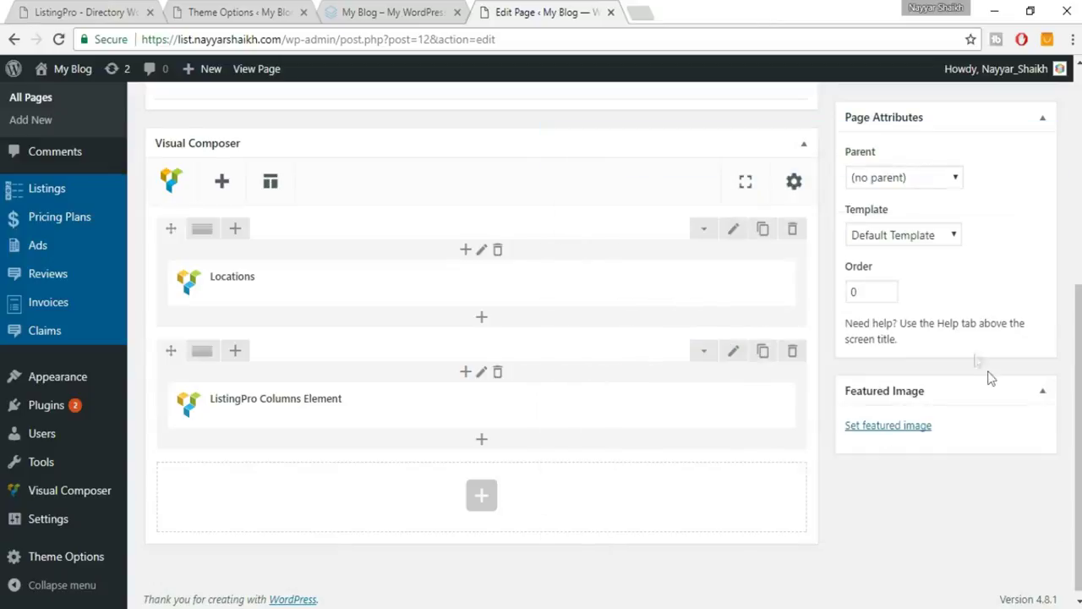
scroll(977, 361, "up", 3)
Update the Home Page and reload the live site to view the Claim & Get Started Today! section.
left_click(1024, 318)
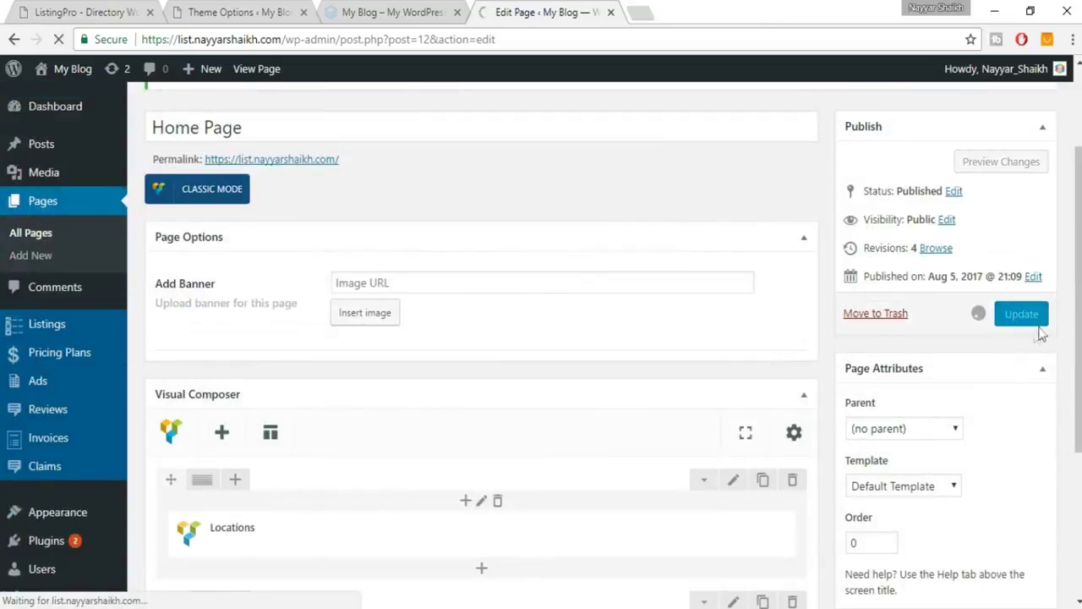
left_click(398, 10)
left_click(415, 32)
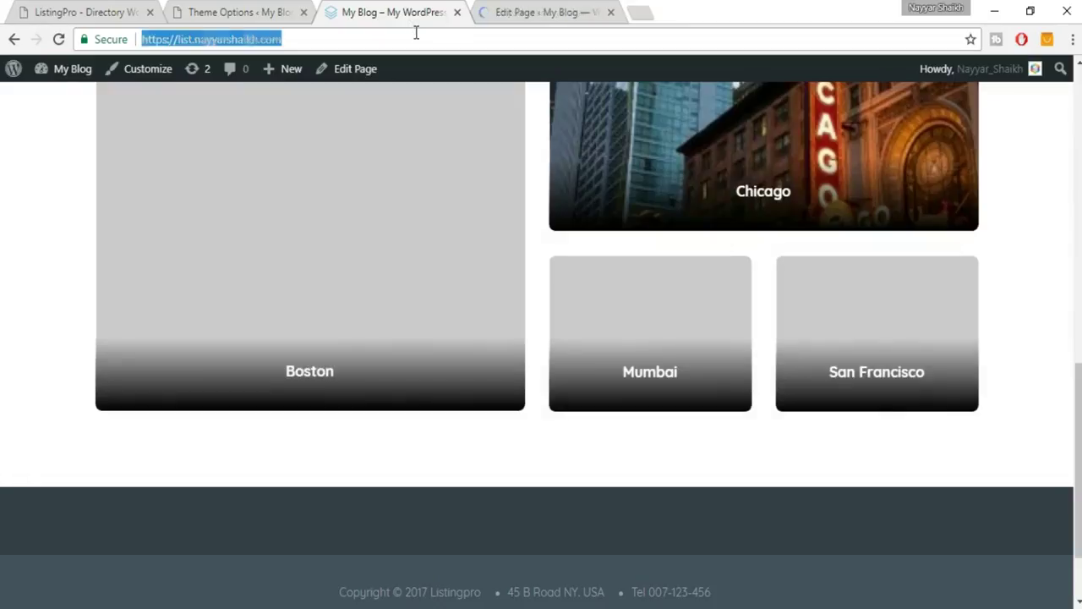
key("Return")
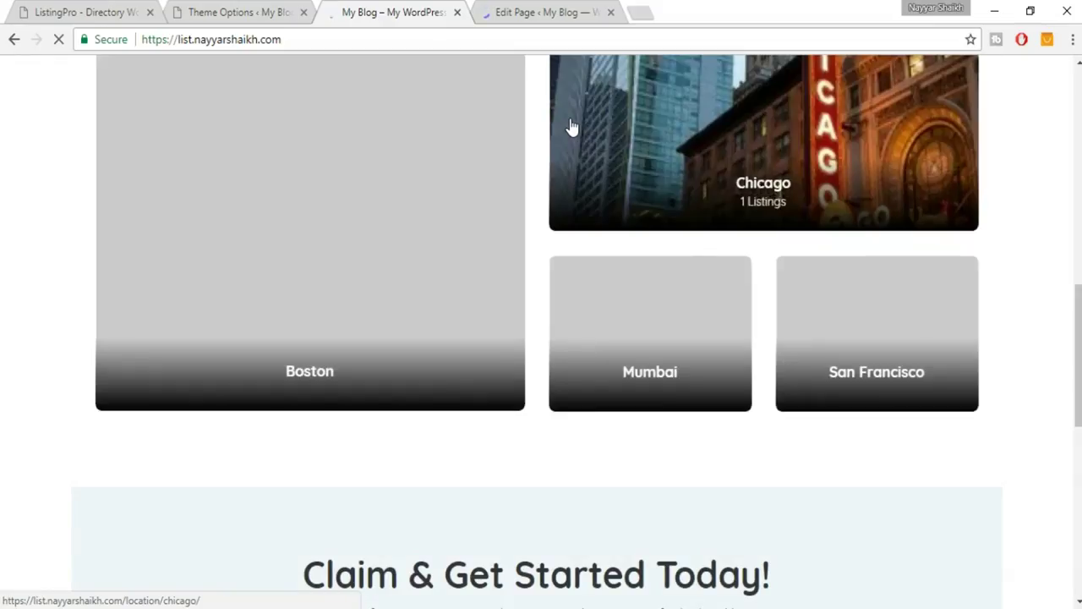
scroll(1053, 241, "down", 5)
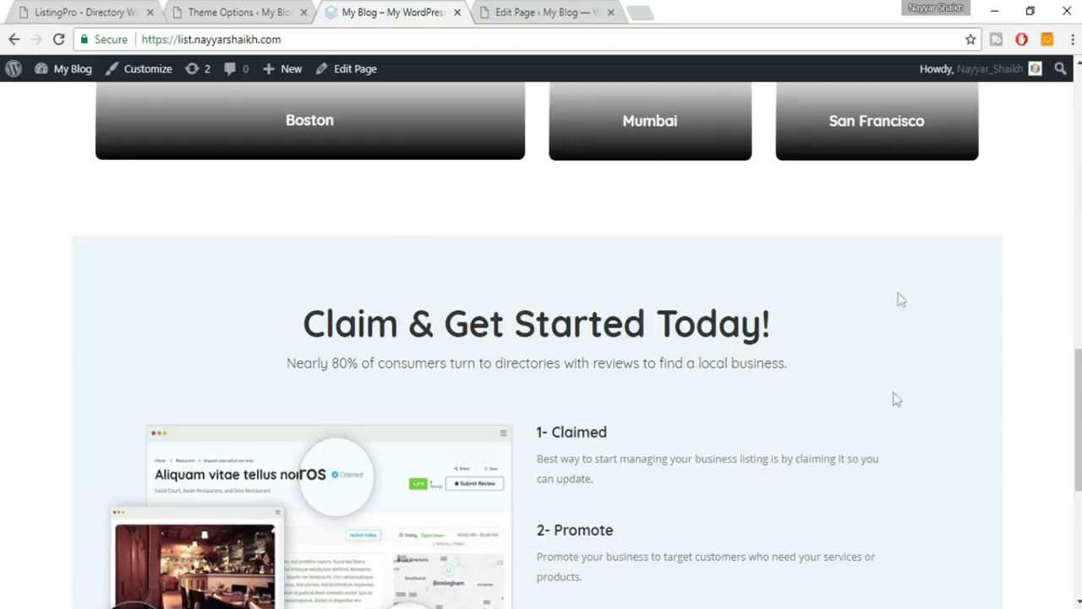
left_click(549, 10)
scroll(720, 208, "down", 4)
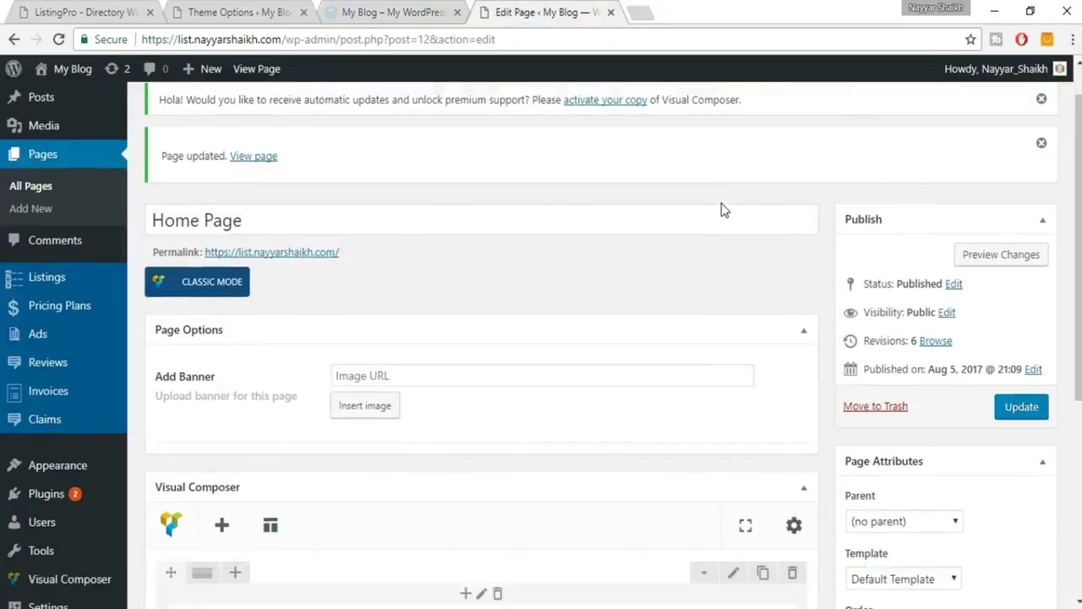
Reopen the Claim row's settings and keep background repeat at No Repeat.
left_click(734, 408)
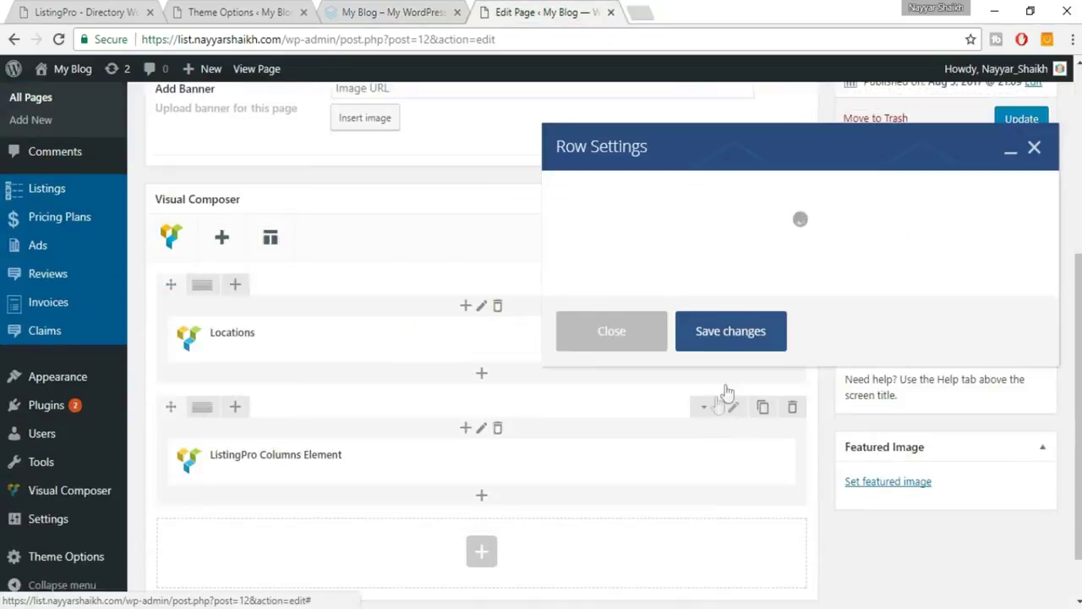
scroll(840, 334, "down", 5)
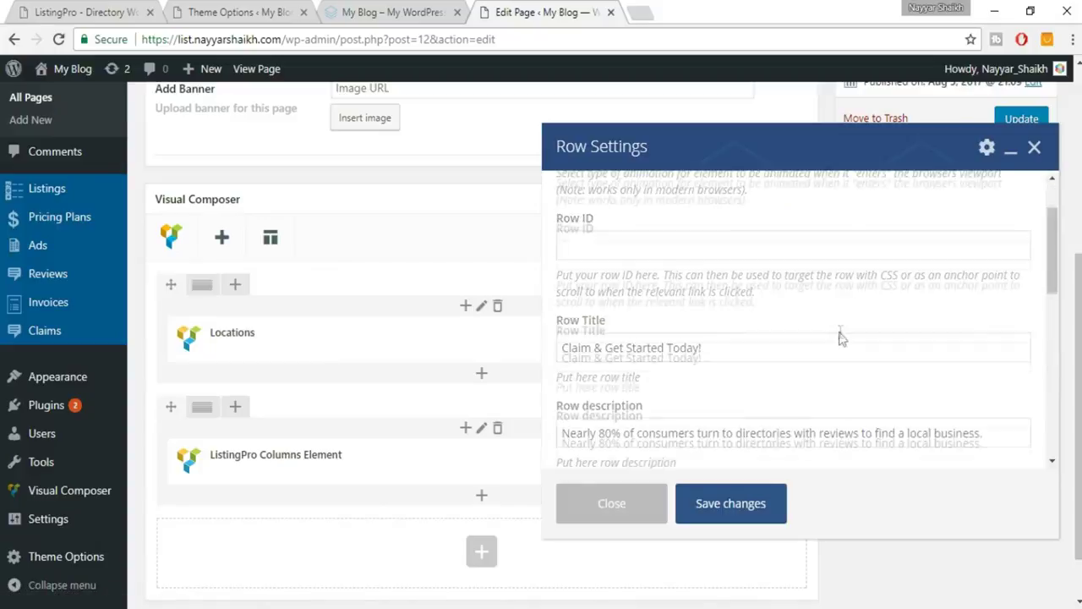
scroll(839, 339, "down", 3)
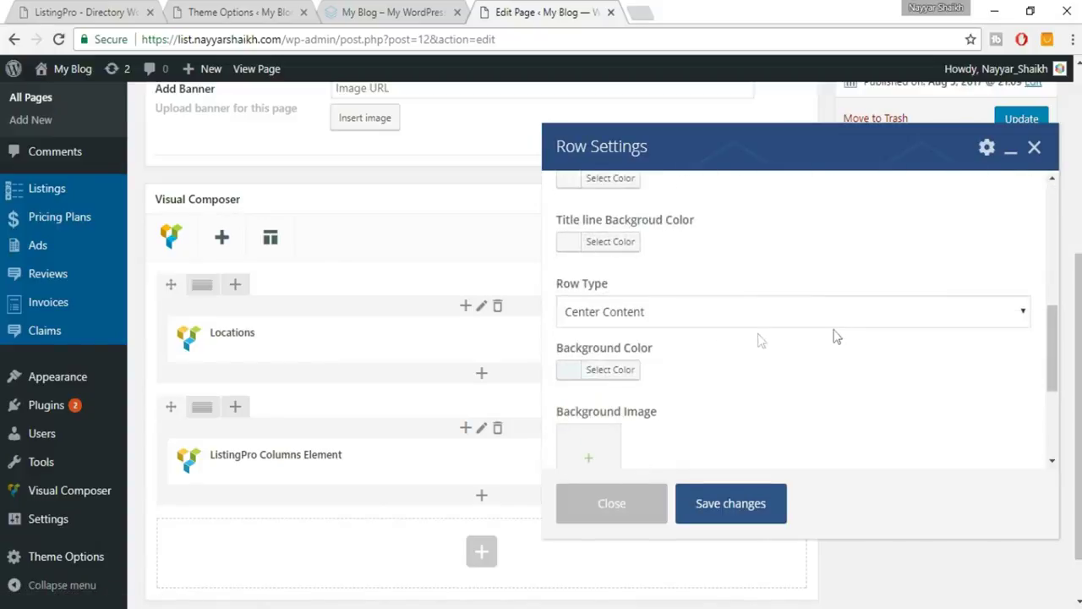
scroll(834, 333, "down", 3)
scroll(773, 367, "down", 3)
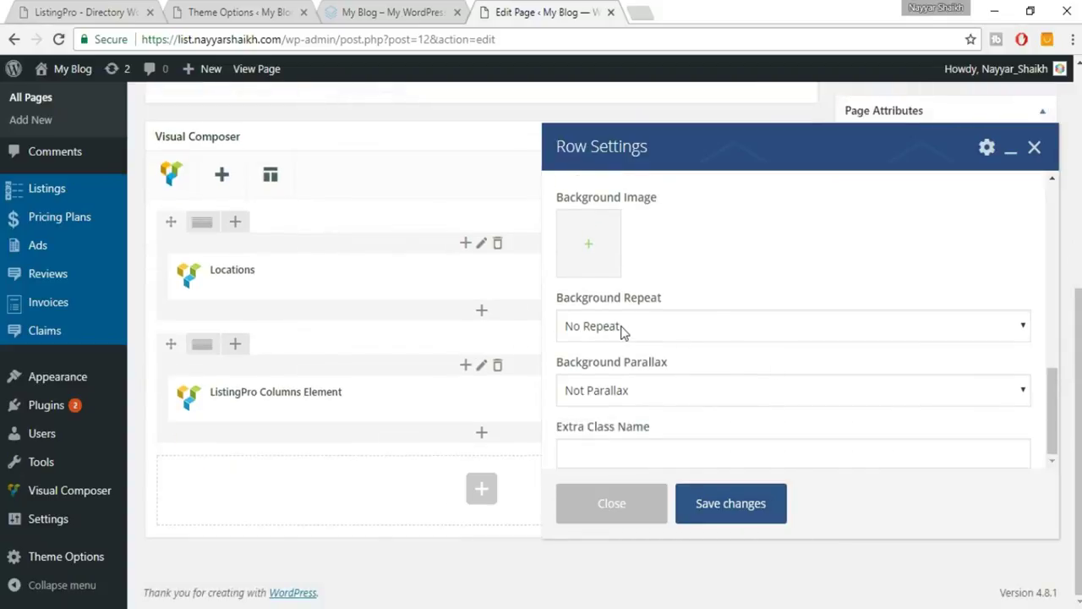
left_click(621, 330)
left_click(623, 330)
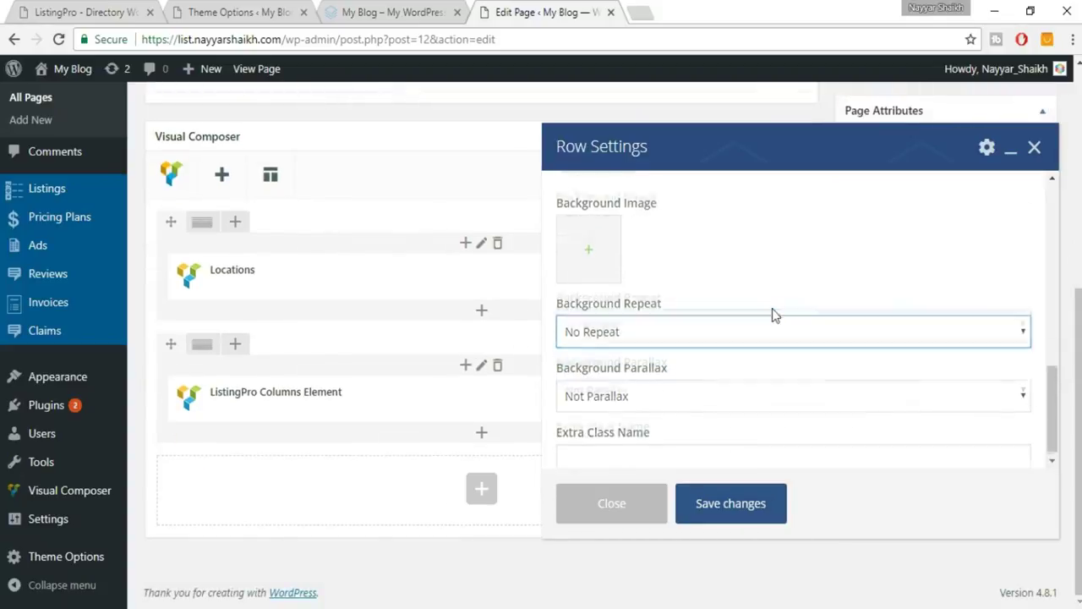
scroll(773, 314, "up", 2)
Set the row type to Full Width - Center Content, save, and update the page.
left_click(739, 267)
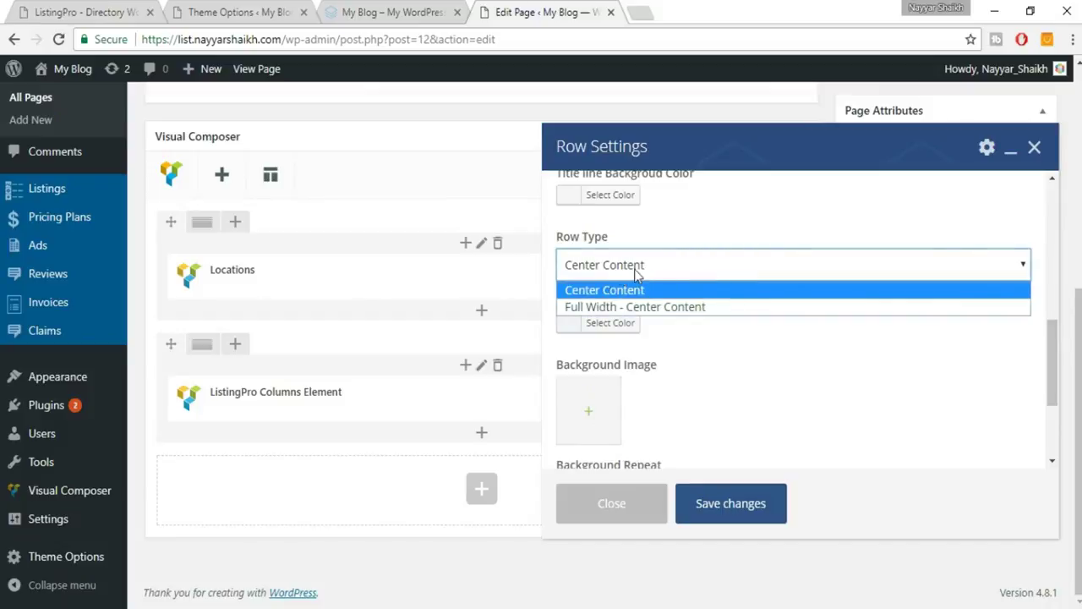
left_click(612, 311)
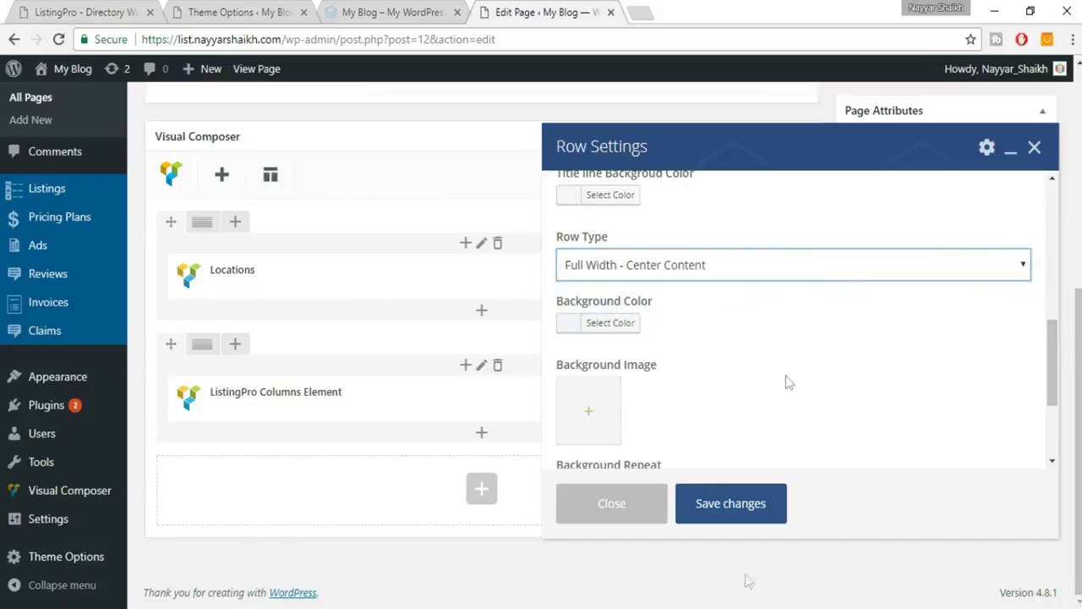
left_click(737, 512)
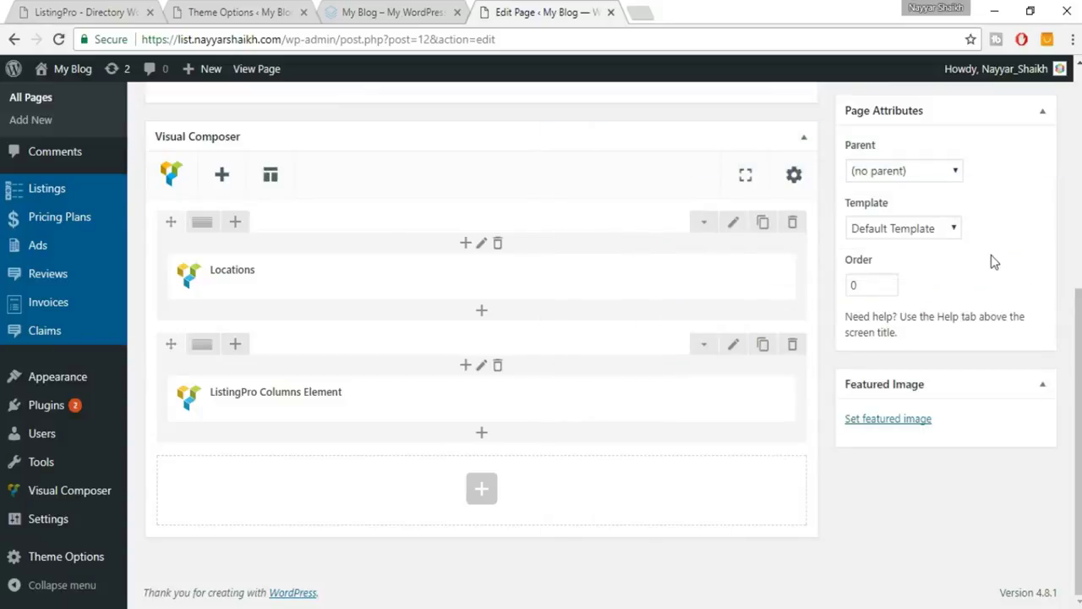
scroll(991, 258, "up", 3)
left_click(1014, 309)
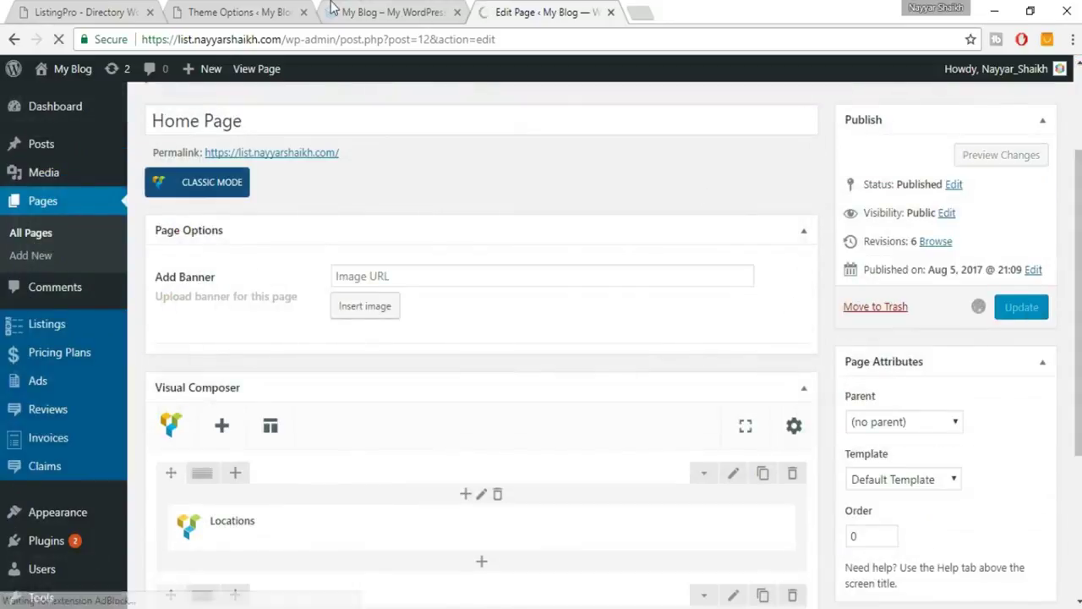
left_click(390, 12)
left_click(375, 39)
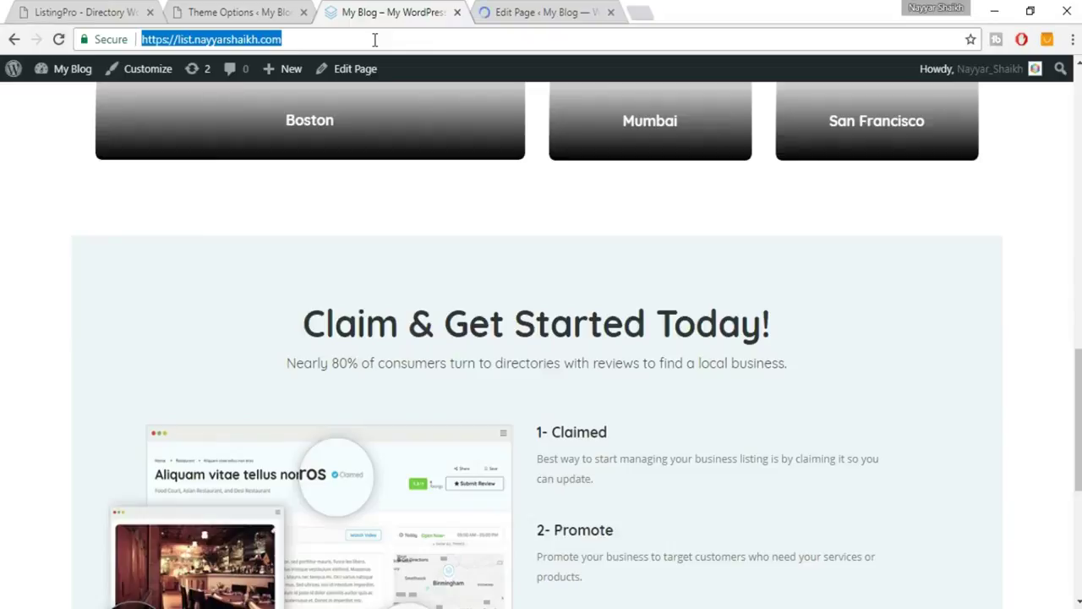
key("Return")
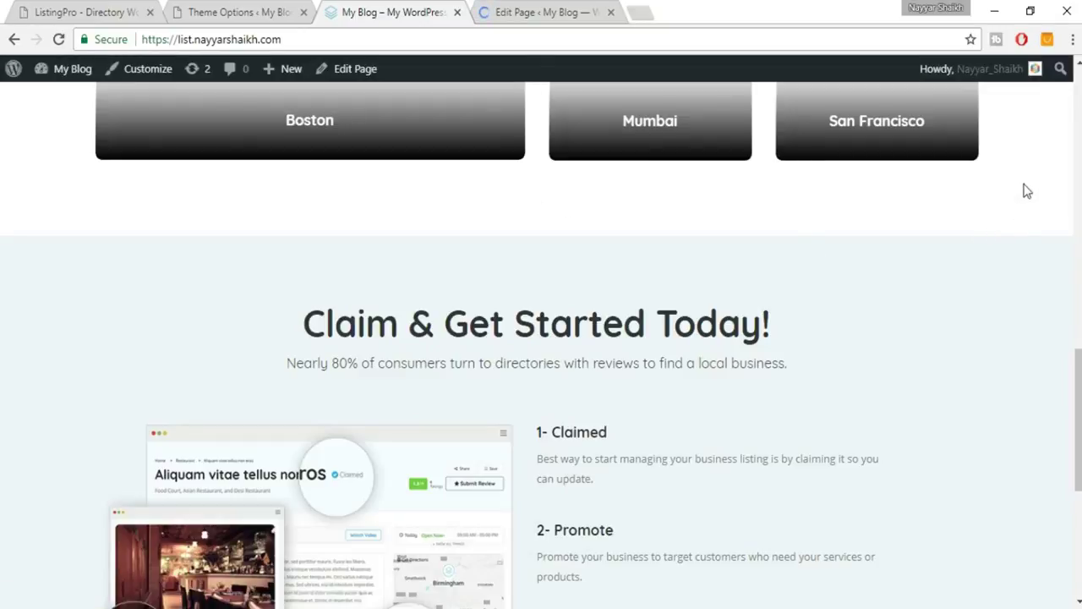
scroll(1013, 318, "down", 1)
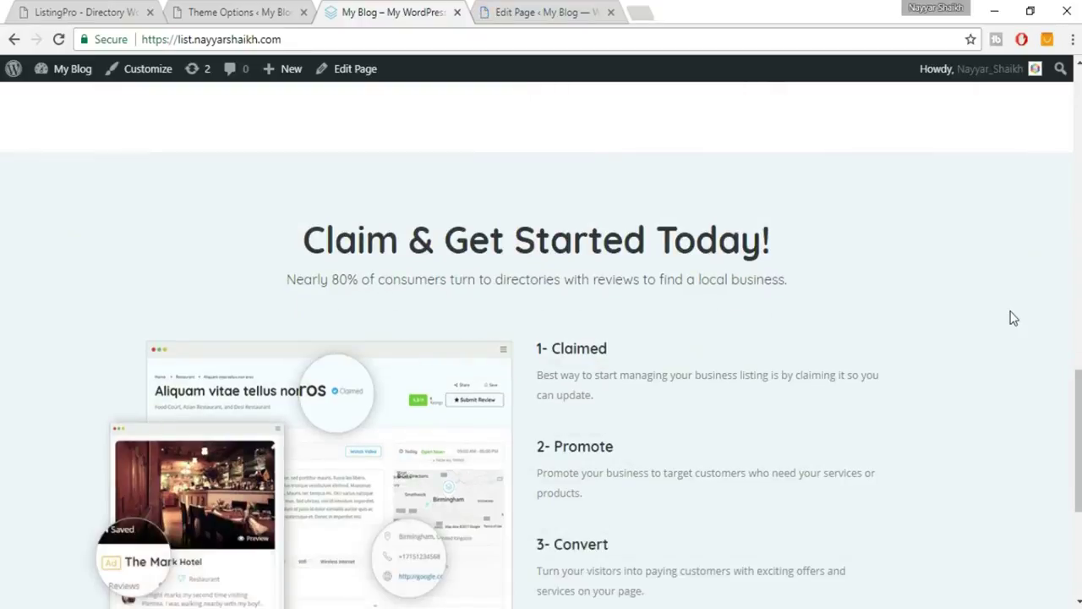
scroll(1014, 318, "down", 3)
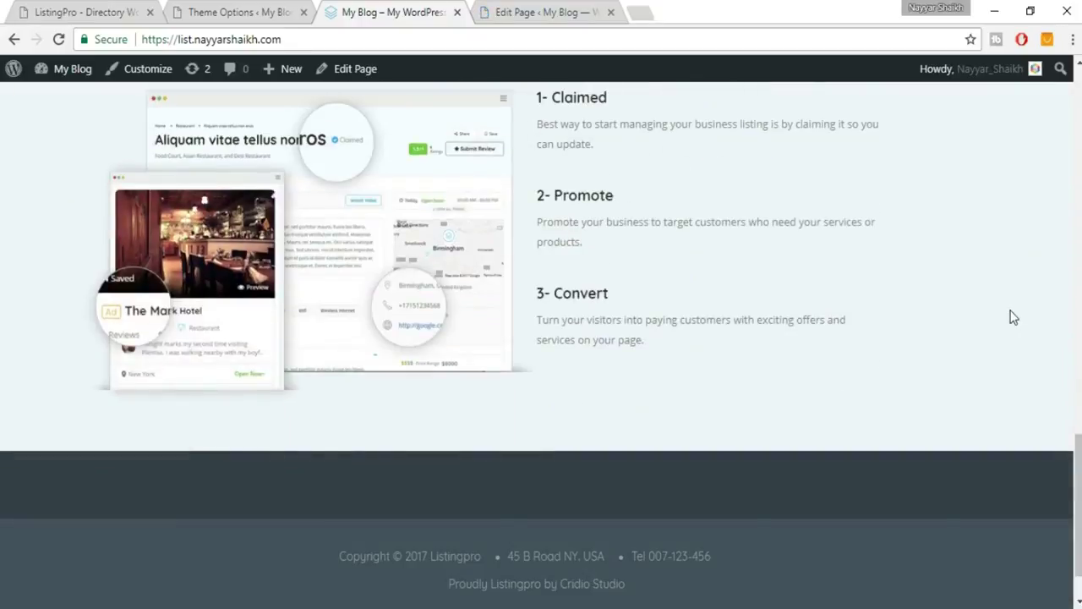
scroll(1013, 318, "up", 3)
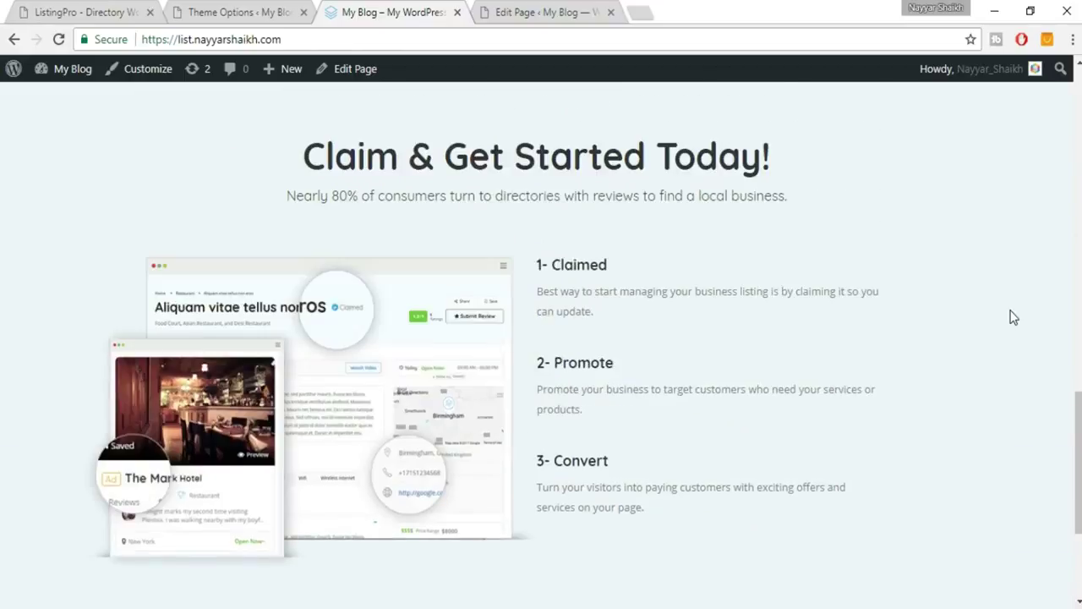
scroll(1005, 332, "down", 3)
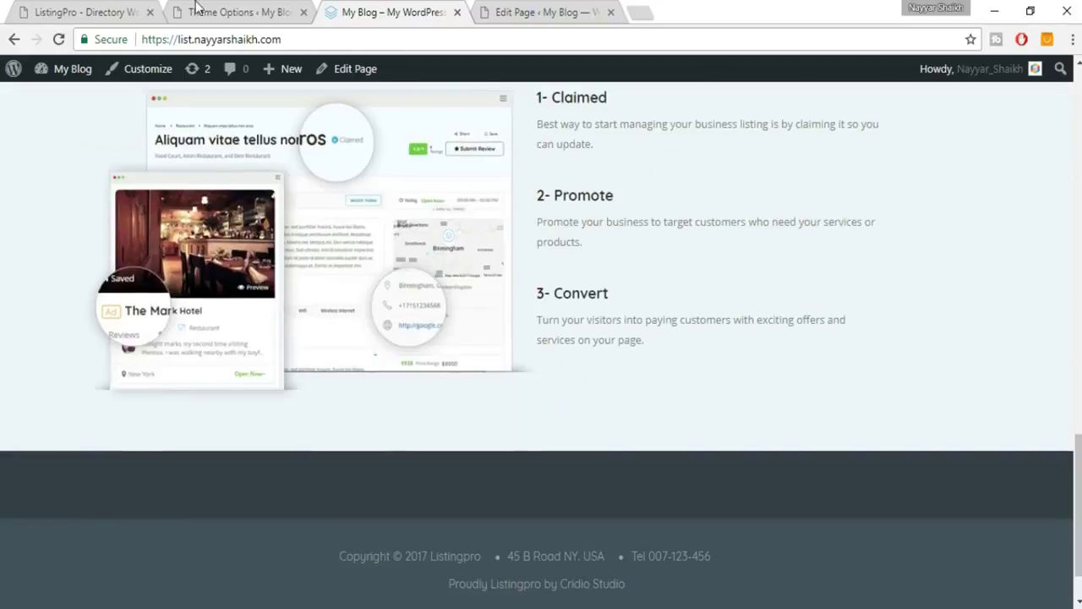
left_click(88, 12)
scroll(905, 377, "down", 10)
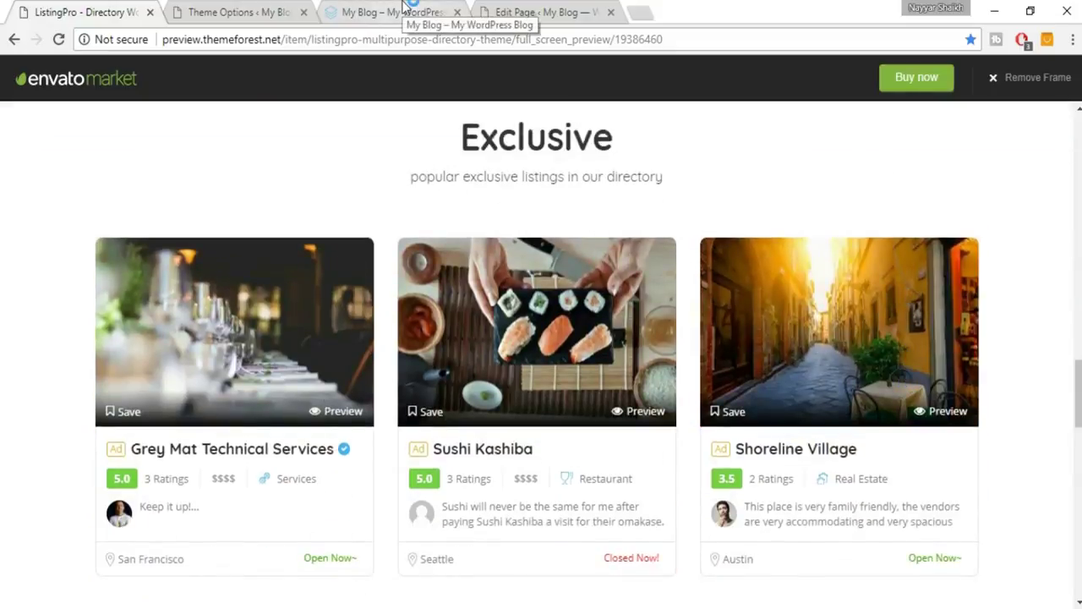
left_click(541, 12)
scroll(737, 264, "down", 5)
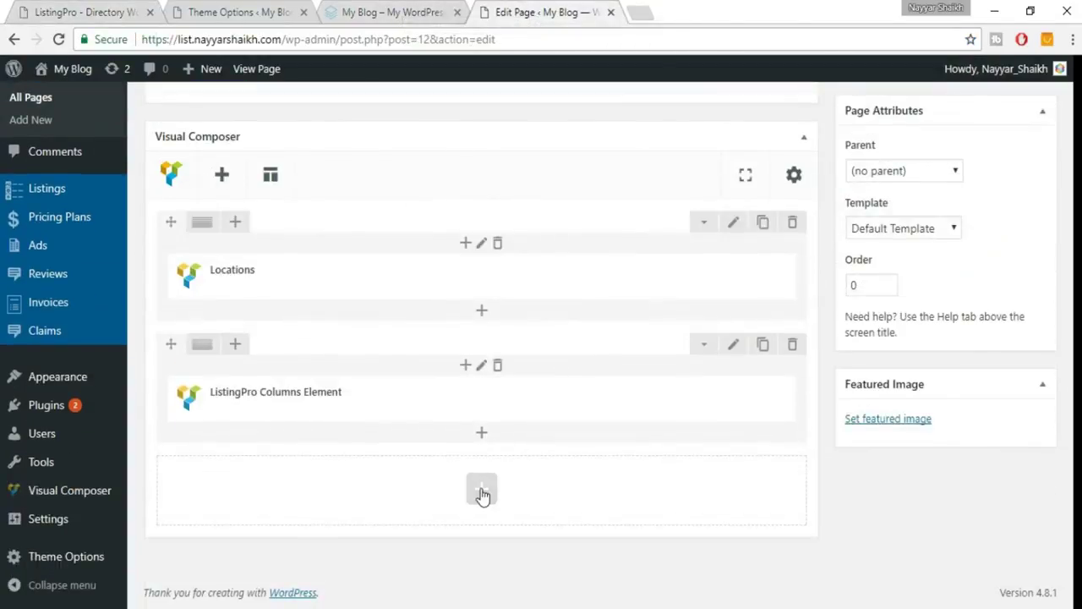
Add a Listing Posts element via the 'post' search, keeping 3 posts per page, and save it.
left_click(481, 495)
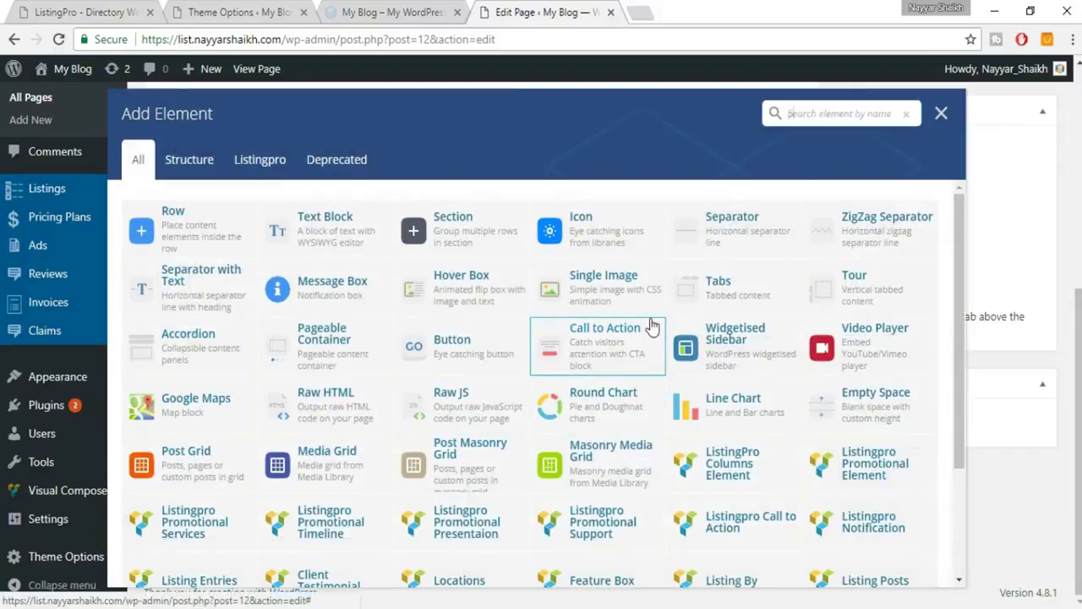
type("post")
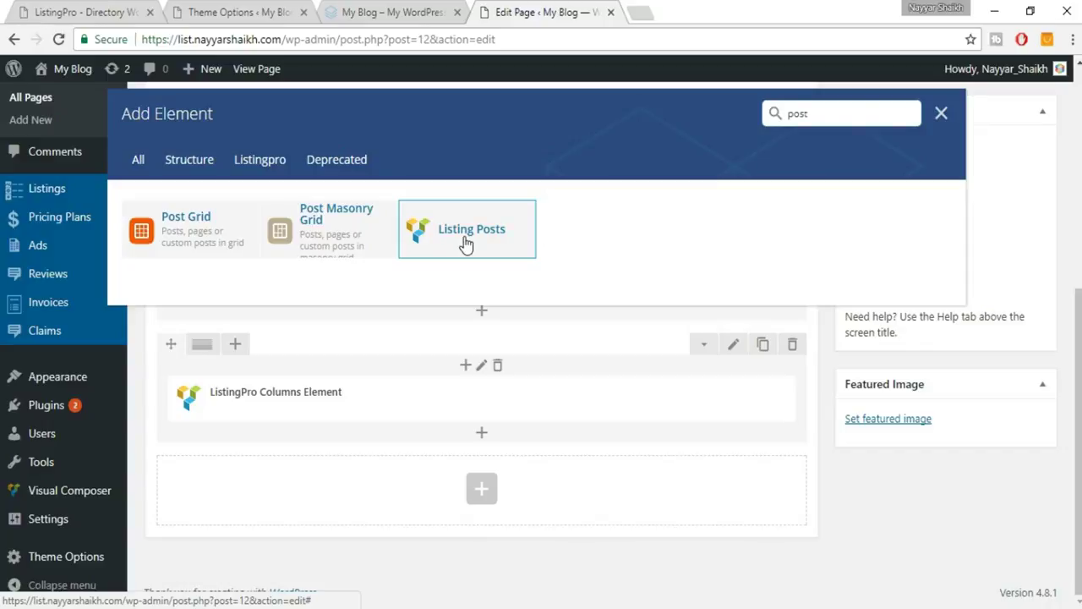
left_click(466, 244)
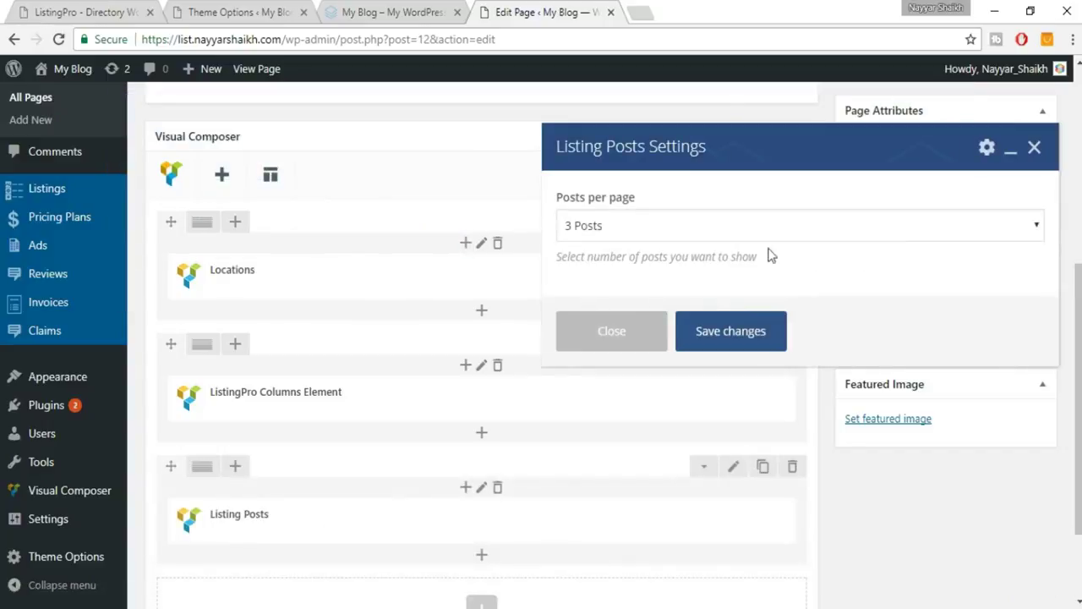
left_click(646, 235)
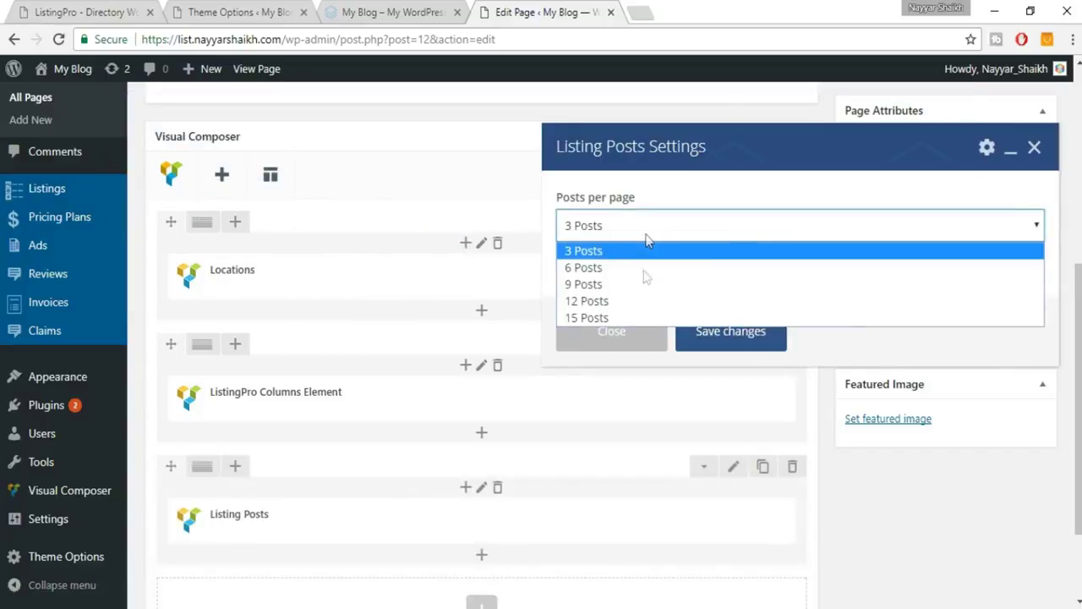
left_click(630, 248)
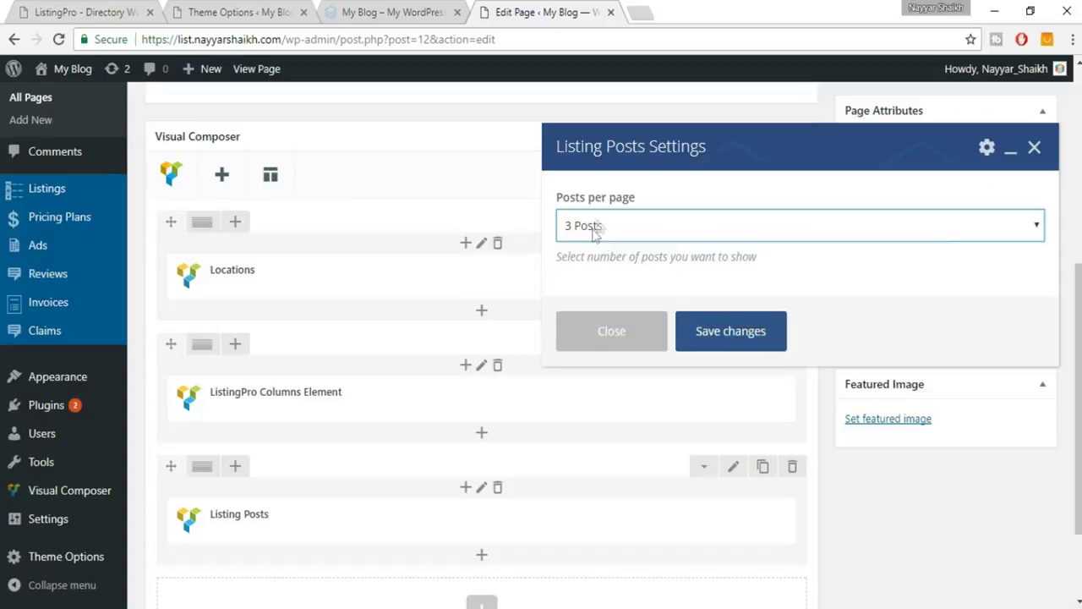
left_click(750, 345)
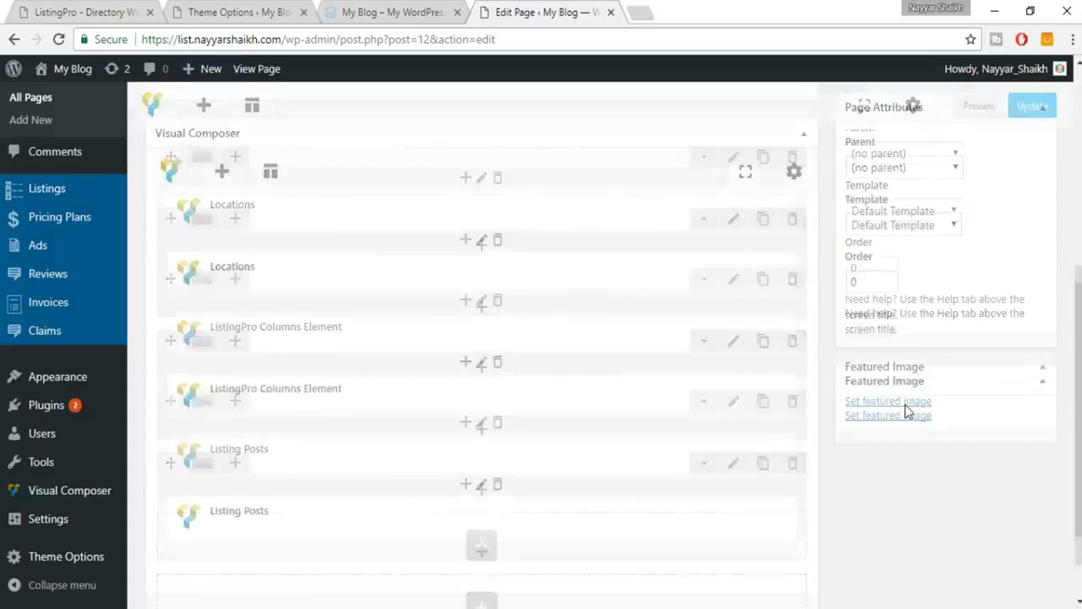
scroll(907, 411, "down", 2)
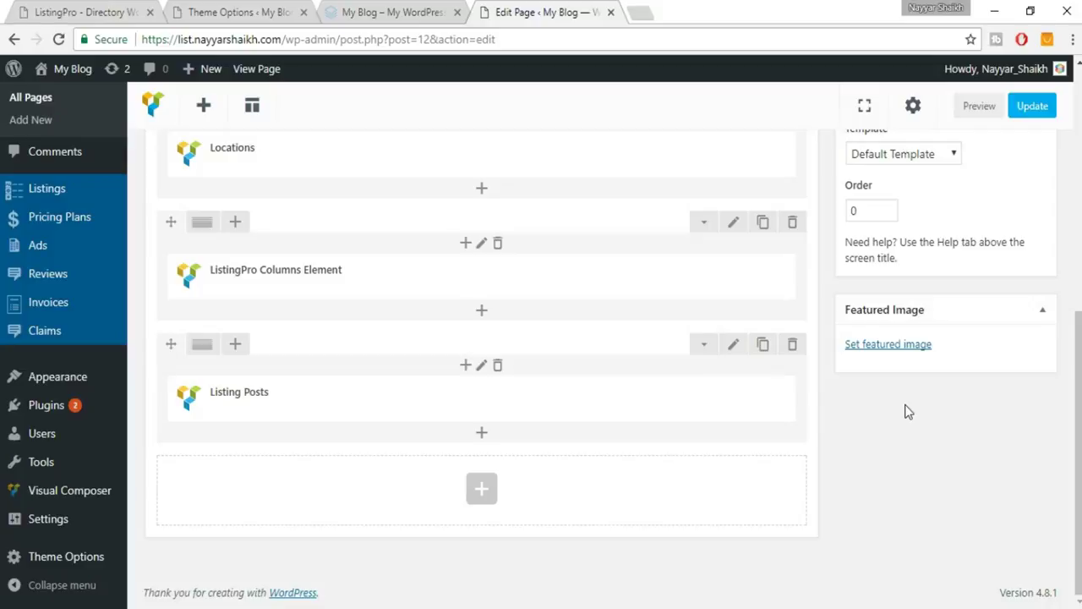
Paste the demo subtitle 'popular exclusive listings in our directory' into the row title and description.
left_click(48, 10)
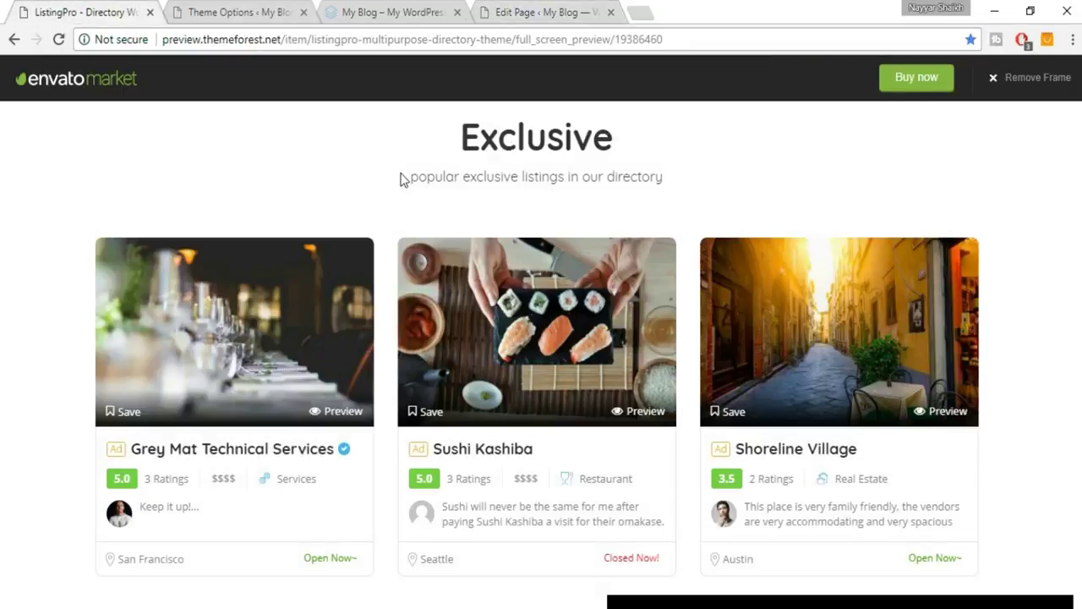
left_click_drag(405, 177, 691, 182)
key("ctrl+c")
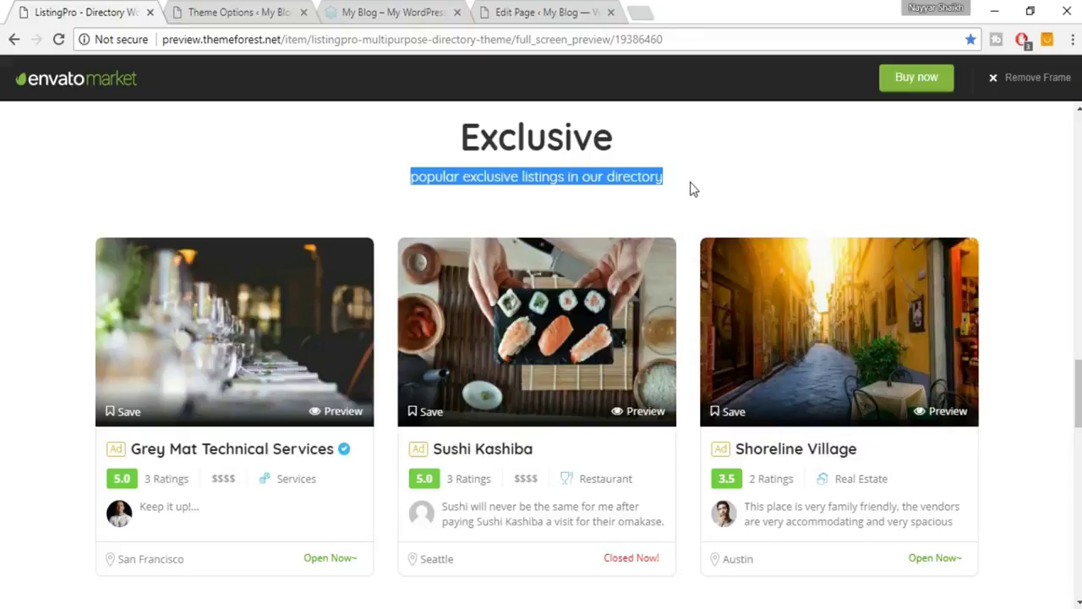
left_click(578, 10)
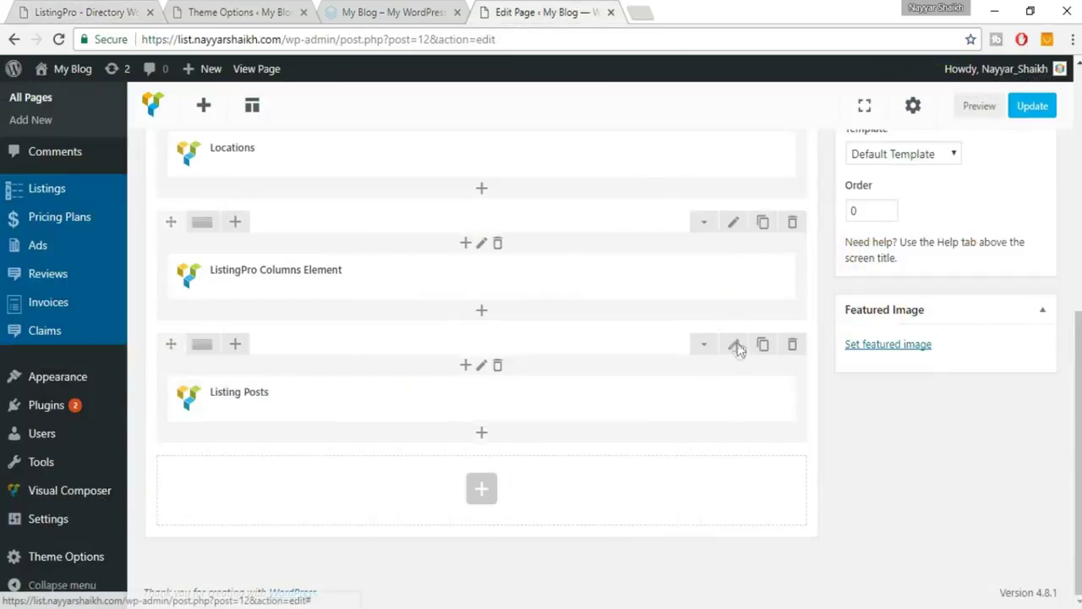
left_click(735, 345)
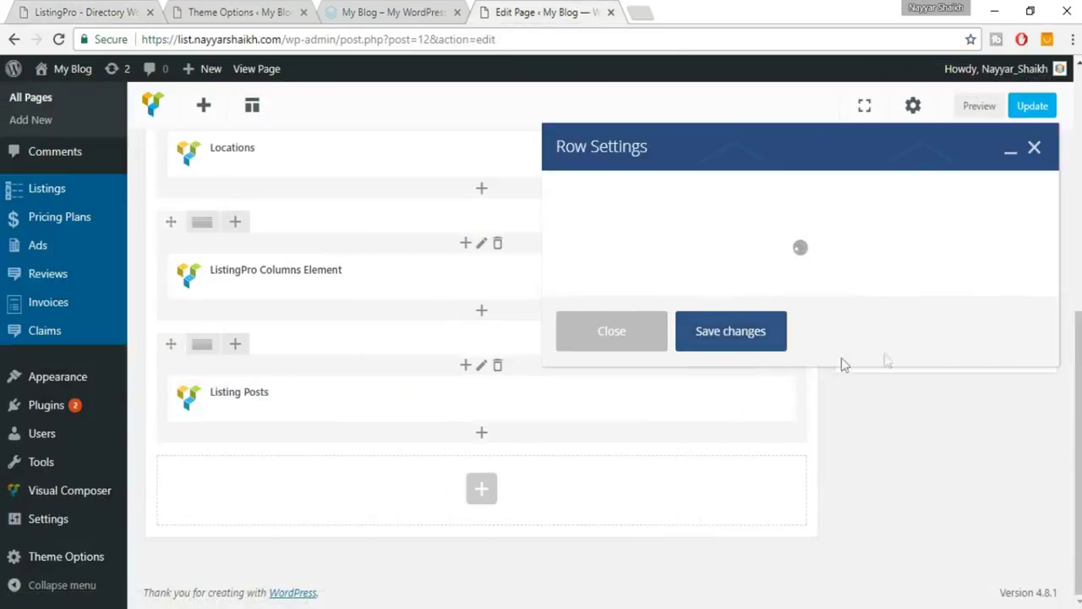
scroll(898, 336, "down", 2)
left_click(669, 264)
key("ctrl+v")
left_click(691, 341)
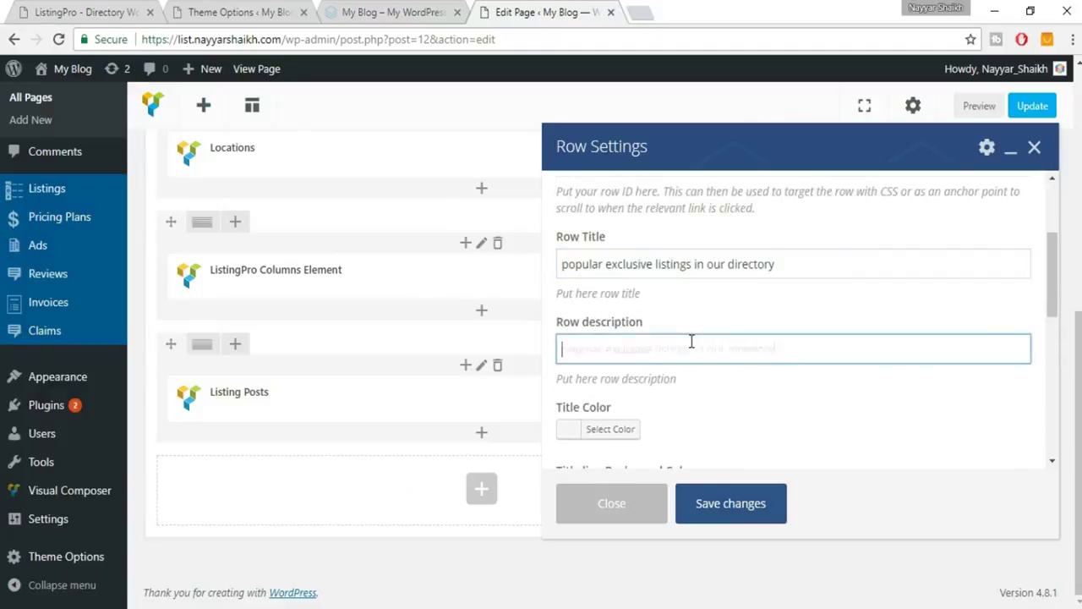
key("ctrl+v")
Change the row title to 'Exclusive', save the row settings and update the page.
left_click_drag(607, 351, 651, 352)
key("ctrl+c")
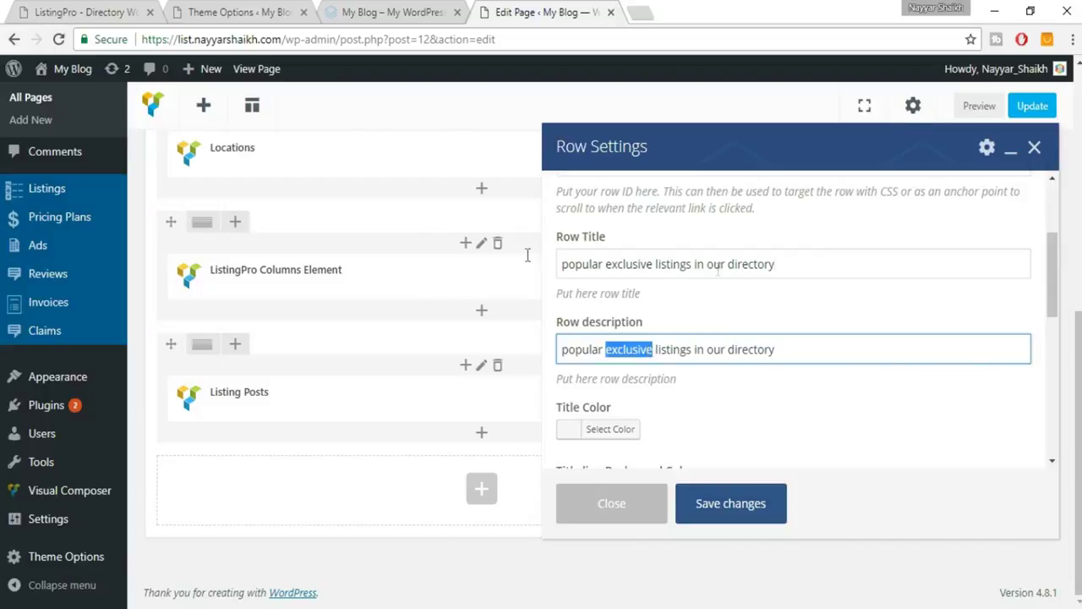
key("shift+Tab")
key("ctrl+v")
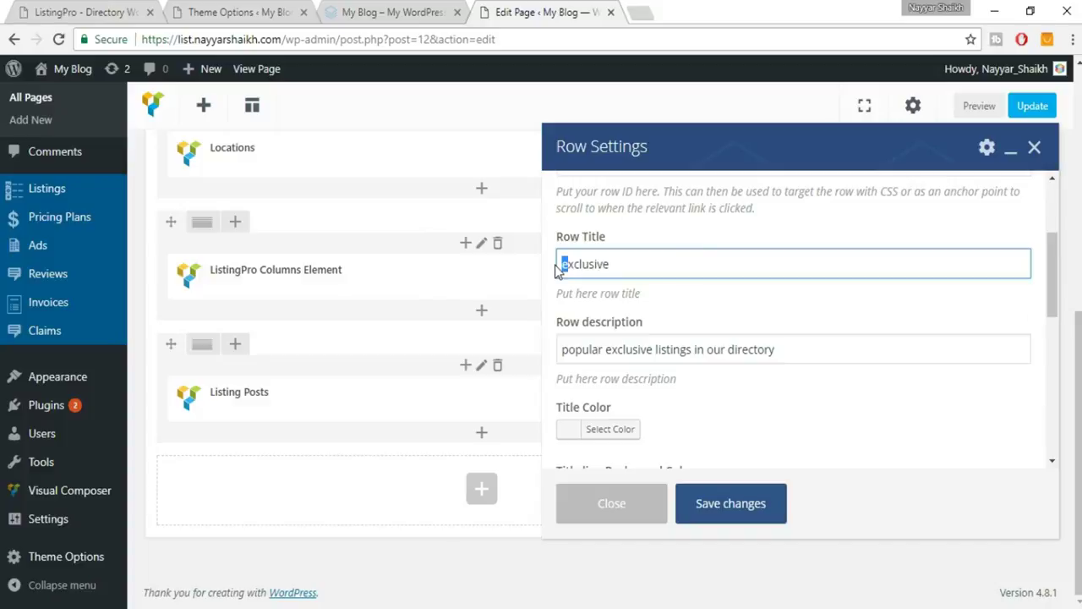
left_click(732, 503)
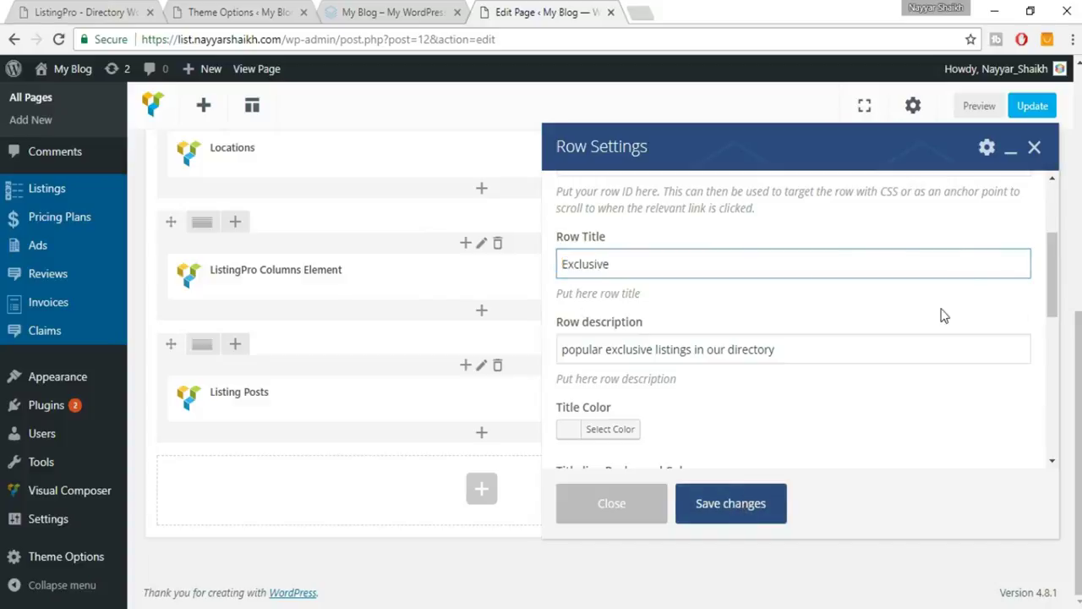
left_click(1038, 116)
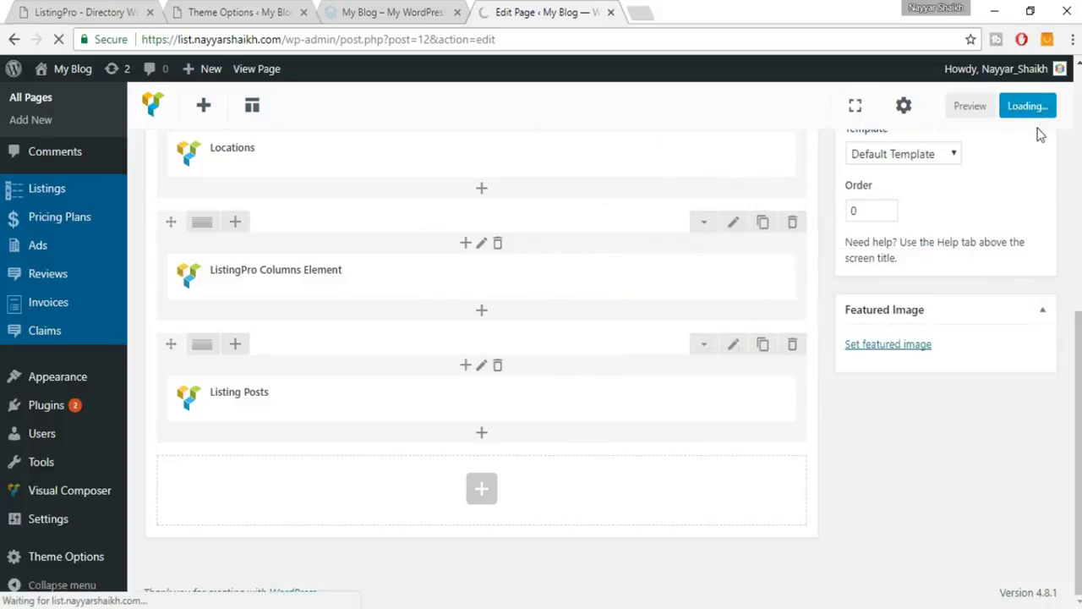
Reload the live home page, check the Exclusive section with two listings, then return to the editor.
left_click(363, 10)
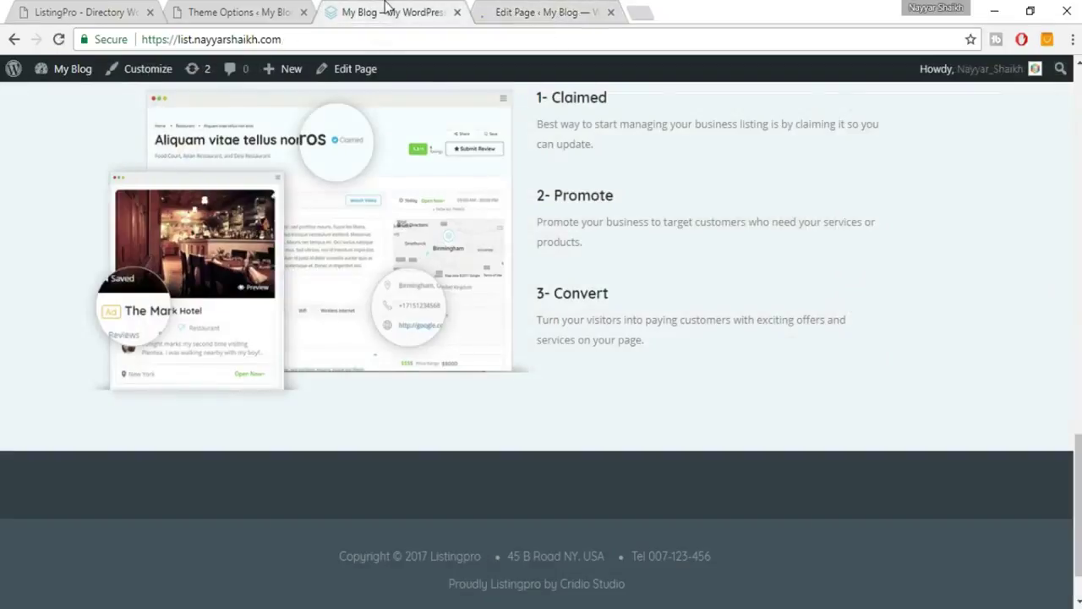
left_click(58, 39)
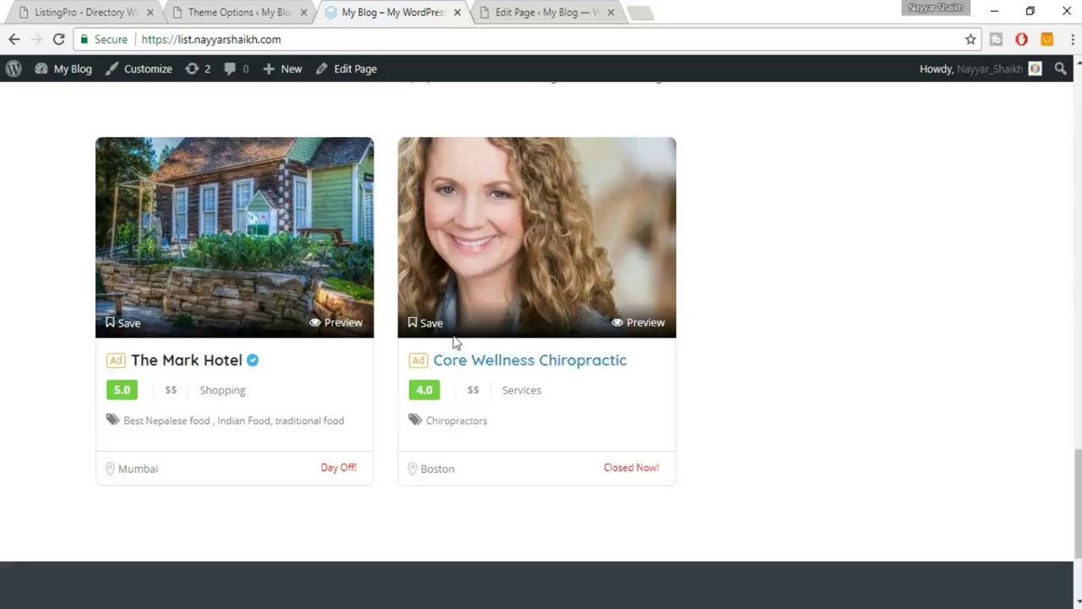
scroll(541, 333, "up", 2)
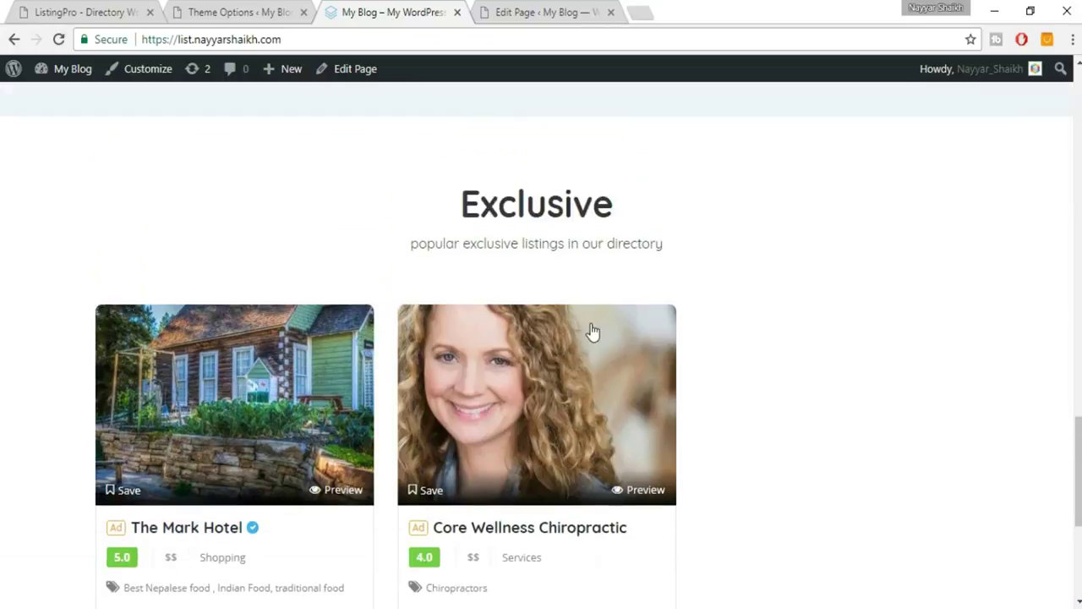
scroll(592, 333, "down", 1)
left_click(515, 10)
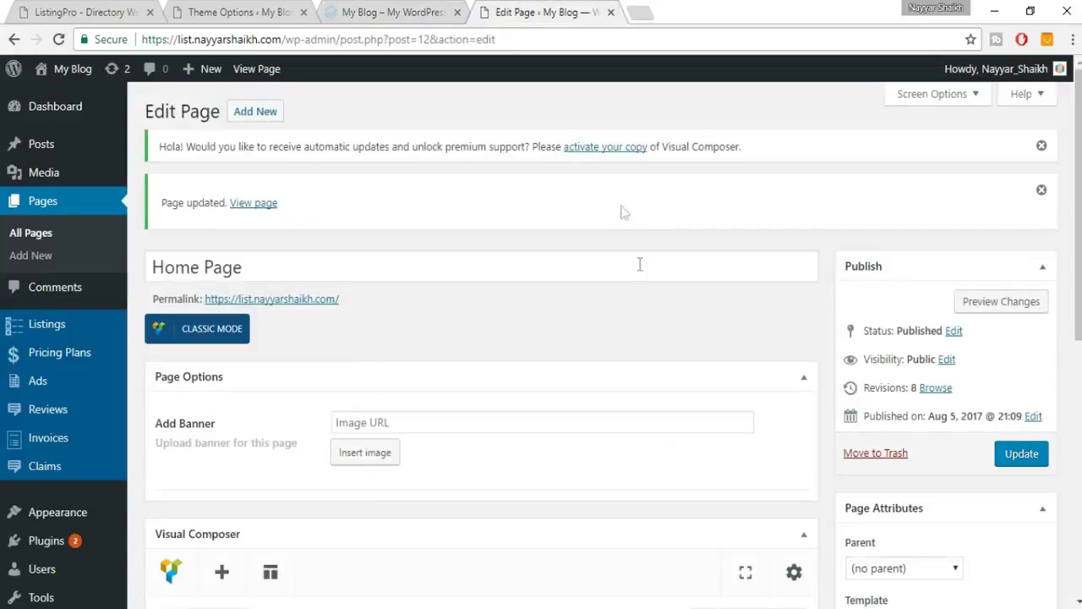
Preview the theme demo's next section, the video testimonials, before returning to the editor.
scroll(639, 264, "down", 10)
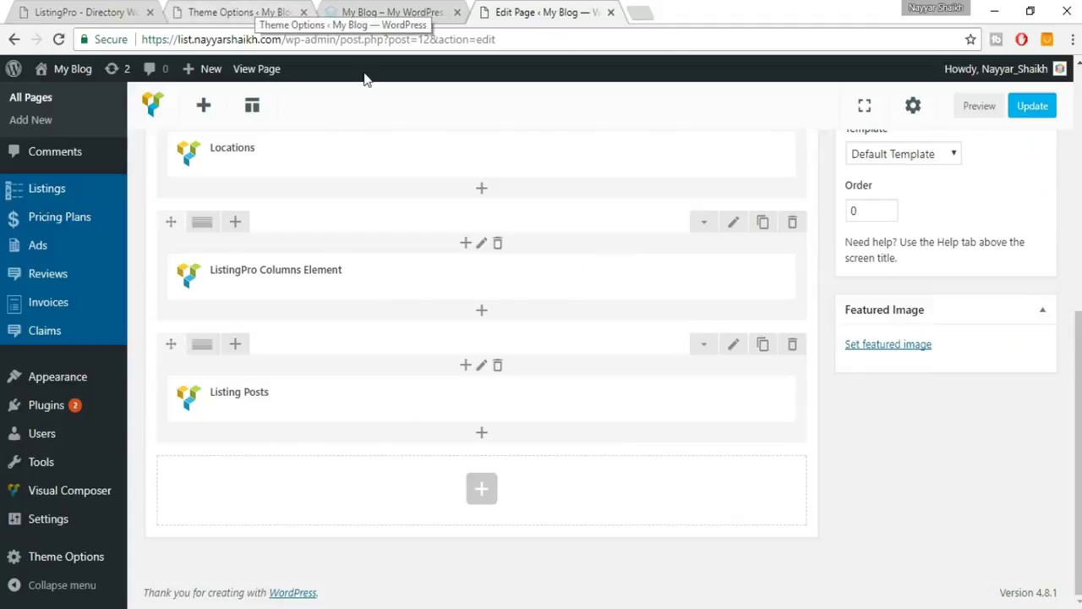
key("ctrl+1")
scroll(664, 235, "down", 5)
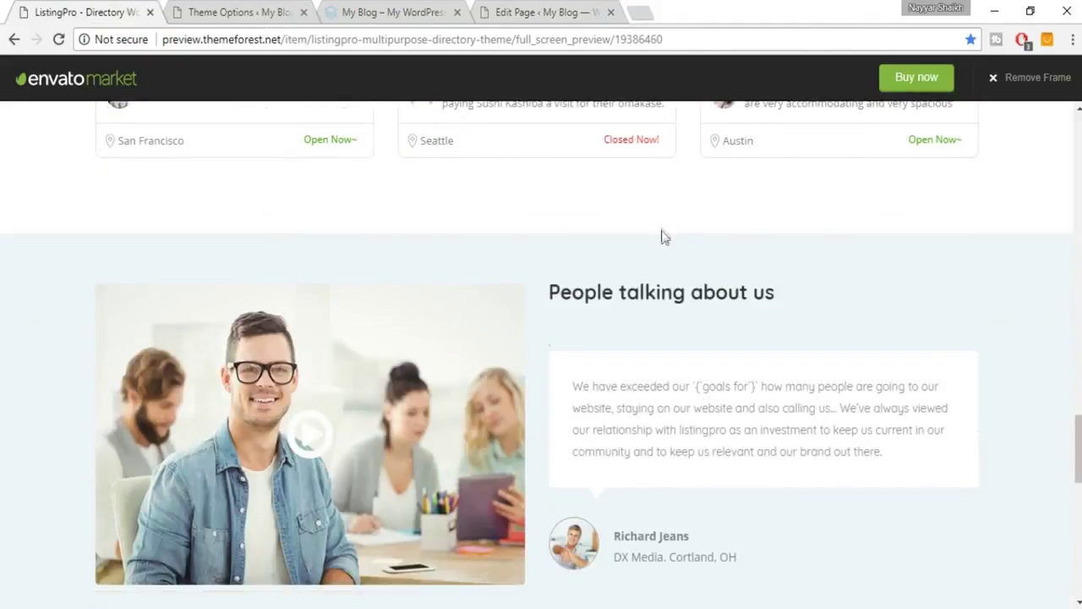
left_click(570, 12)
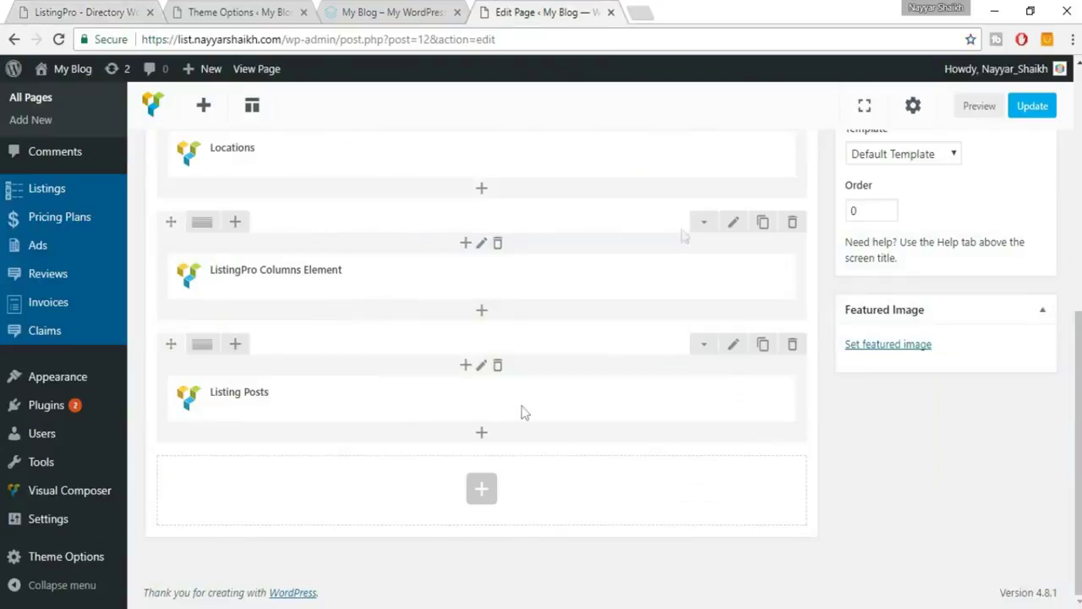
Add a Video Testimonials element below Listing Posts by searching 'test'.
left_click(476, 489)
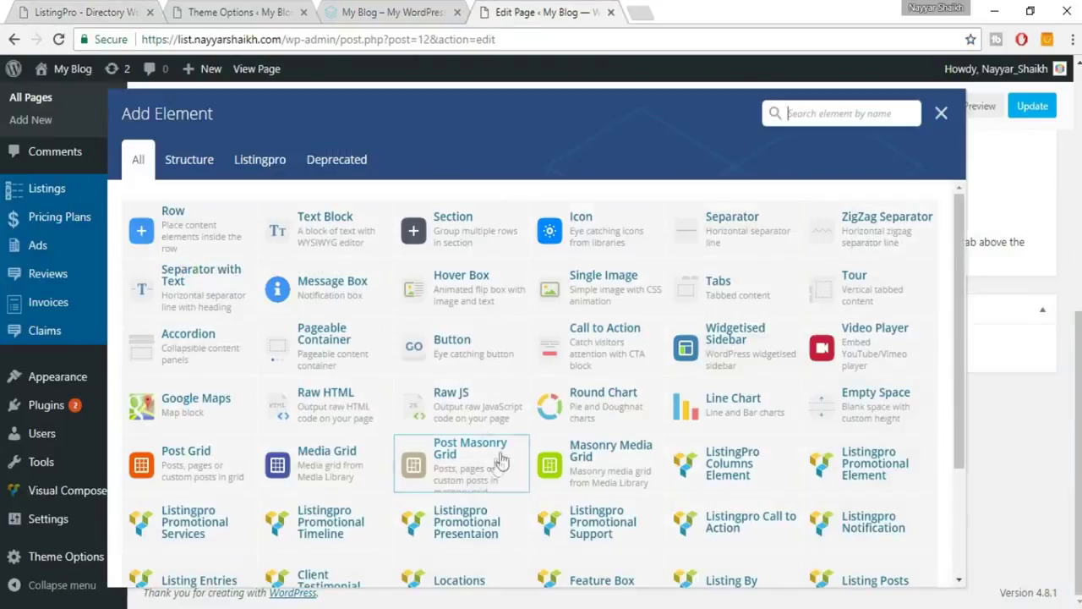
type("test")
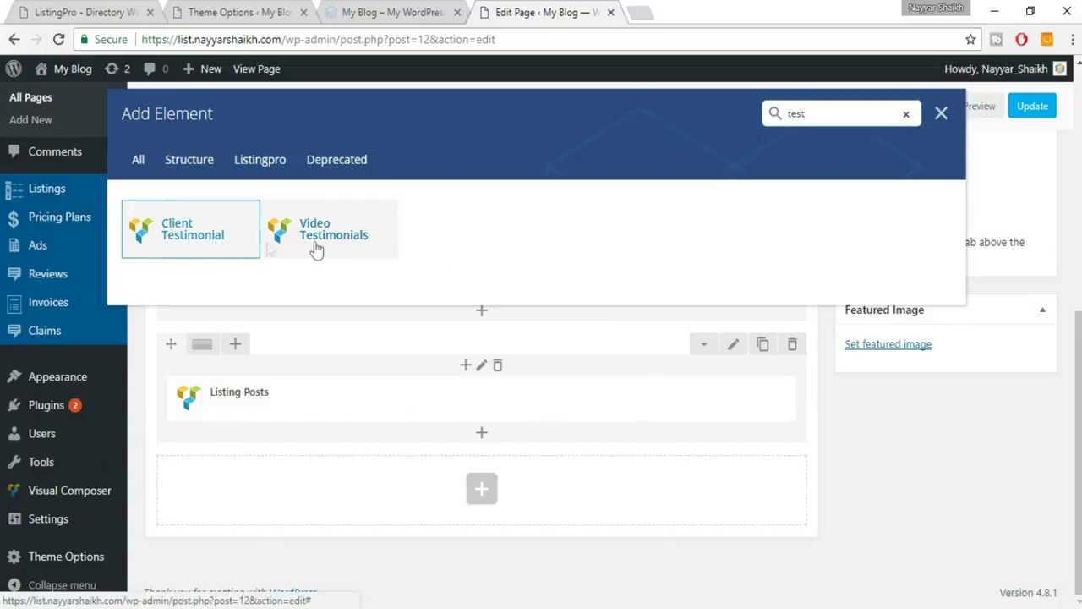
left_click(333, 249)
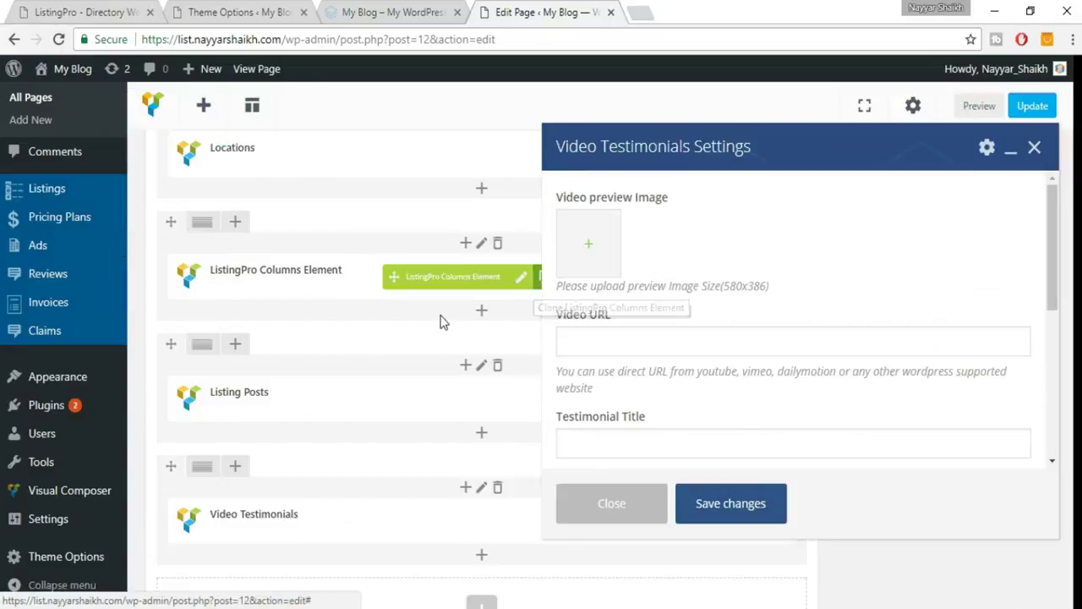
Upload the Video-Thumbnail image and set it as the video preview image.
left_click(611, 254)
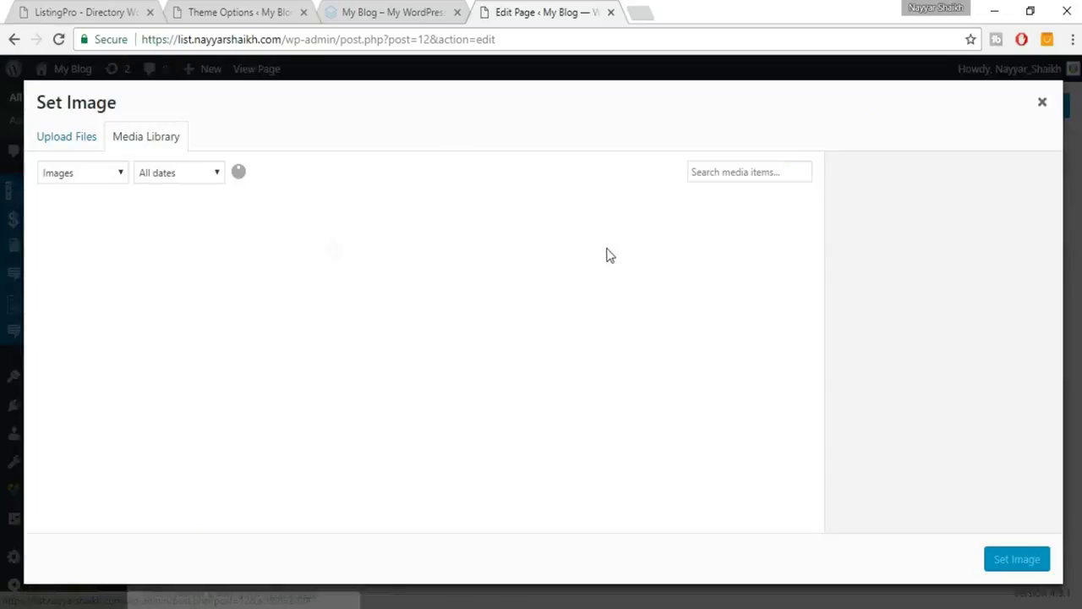
left_click(85, 141)
left_click(552, 373)
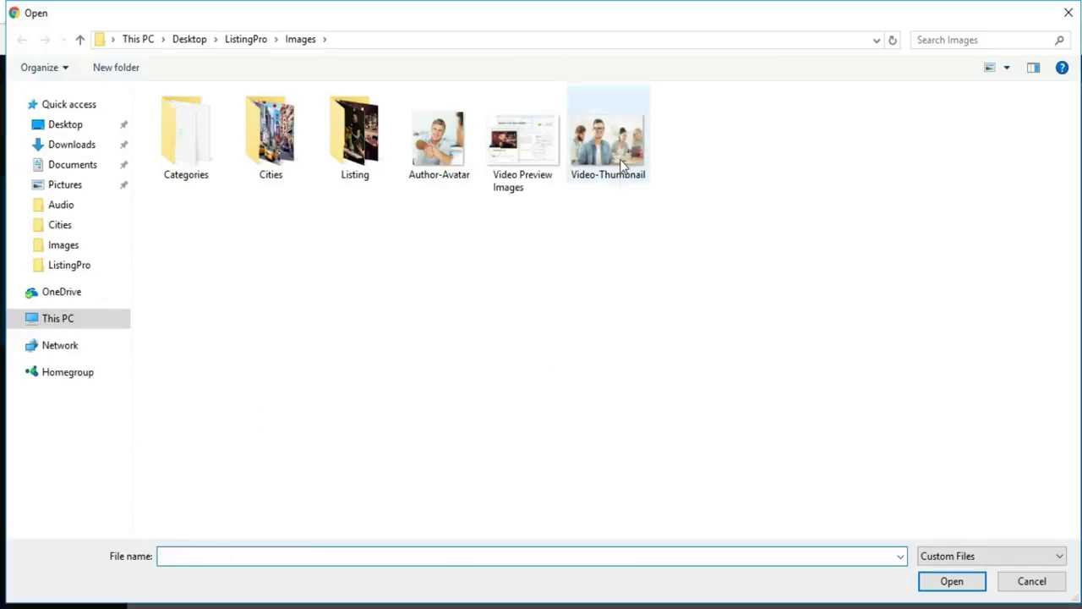
left_click(622, 165)
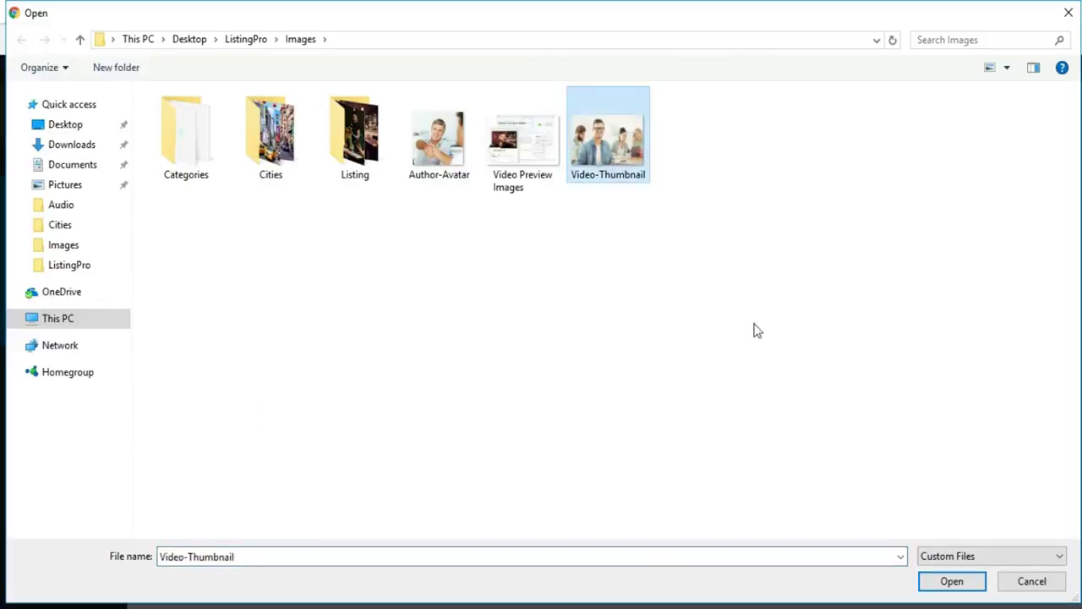
left_click(938, 582)
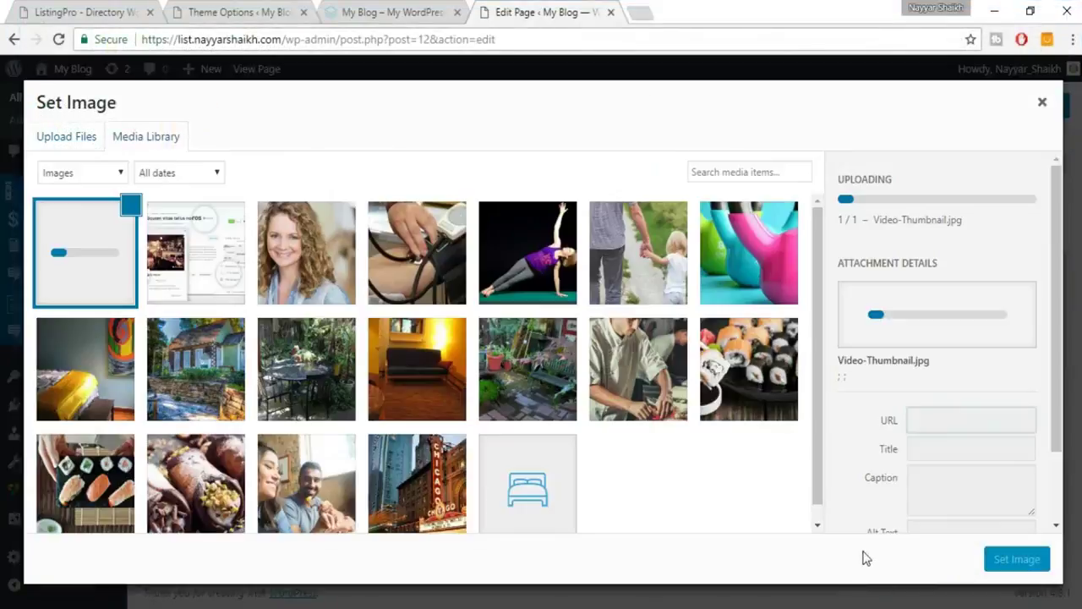
left_click(1004, 563)
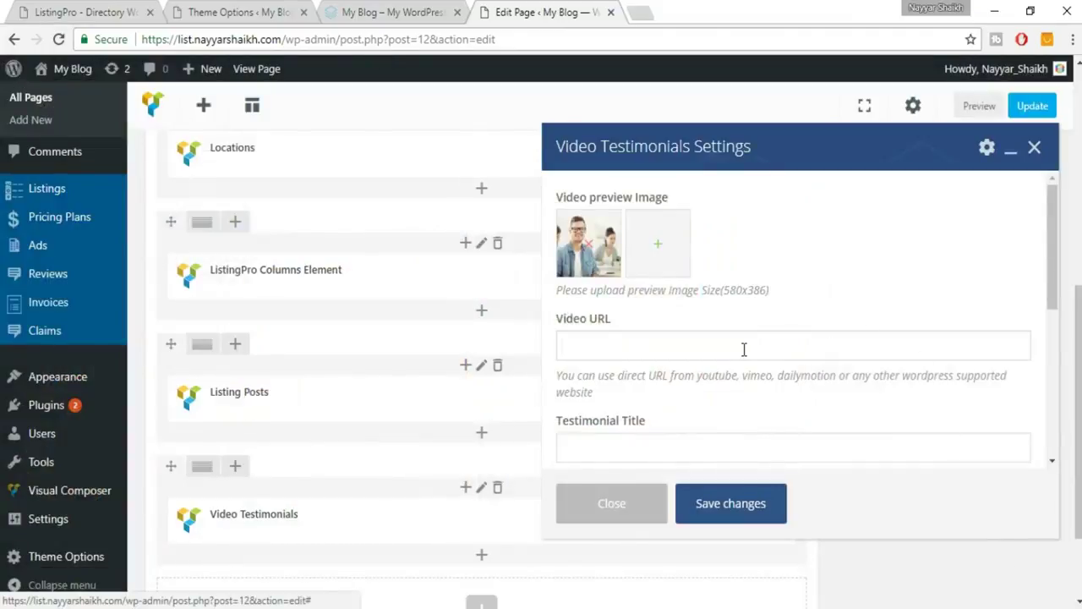
Set the testimonial title to 'People talking about us', copied from the demo heading.
left_click(727, 347)
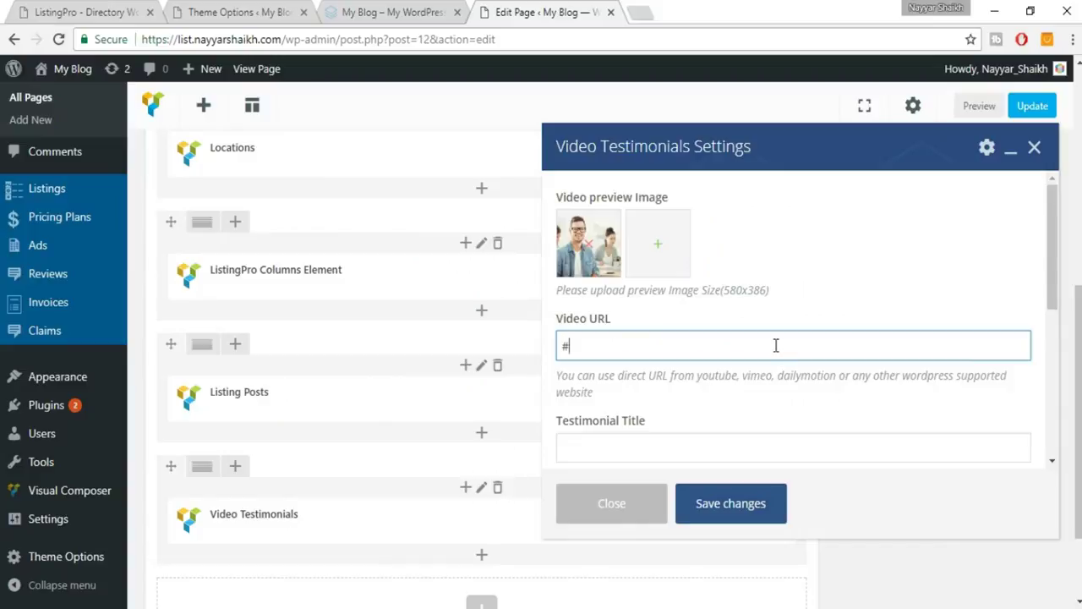
scroll(787, 296, "down", 3)
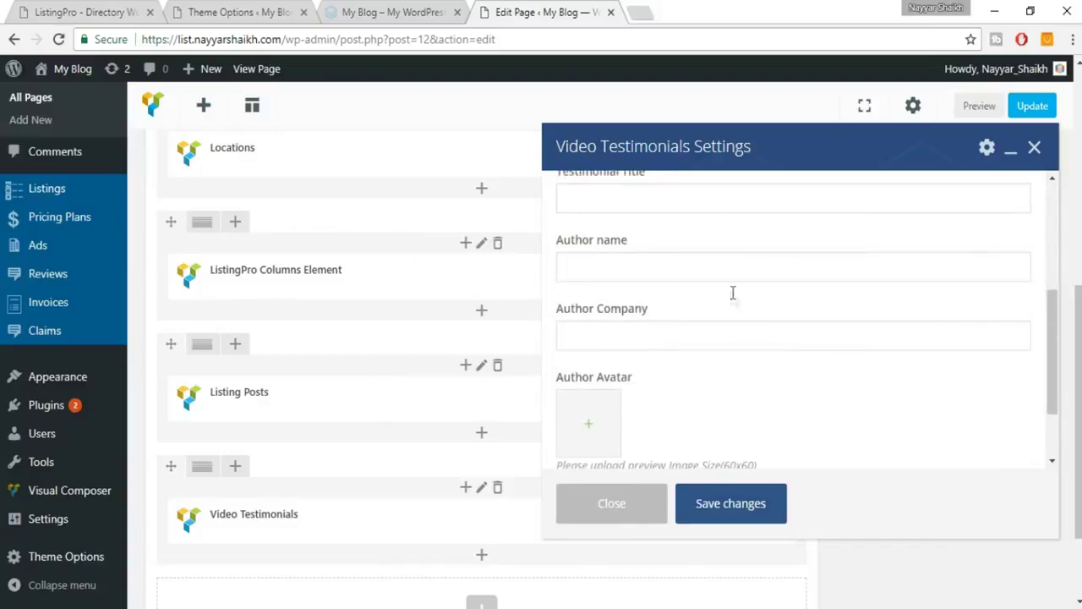
scroll(731, 294, "up", 1)
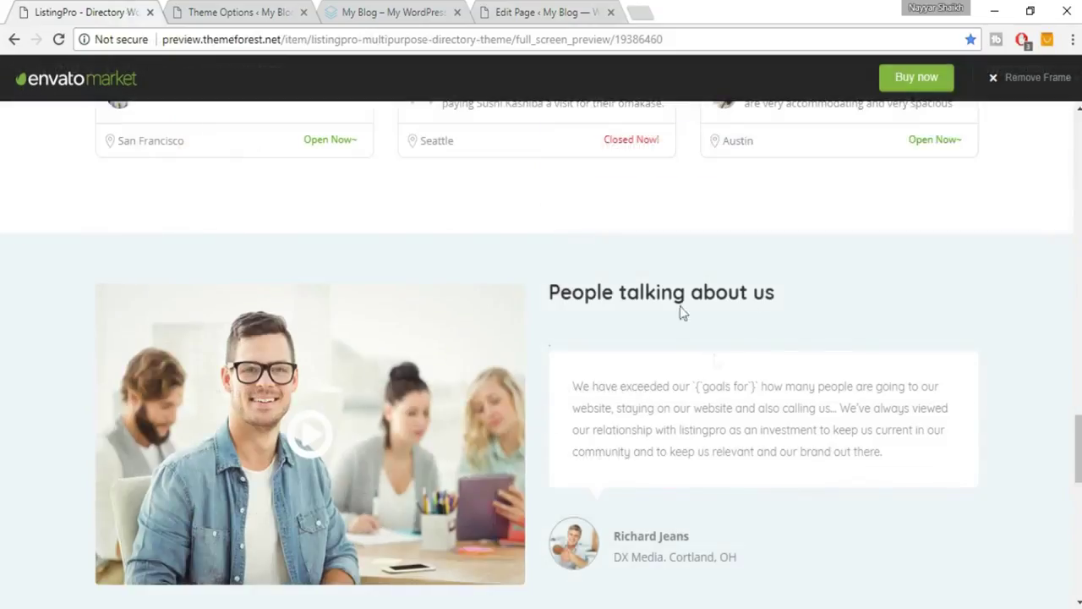
triple_click(669, 292)
key("ctrl+c")
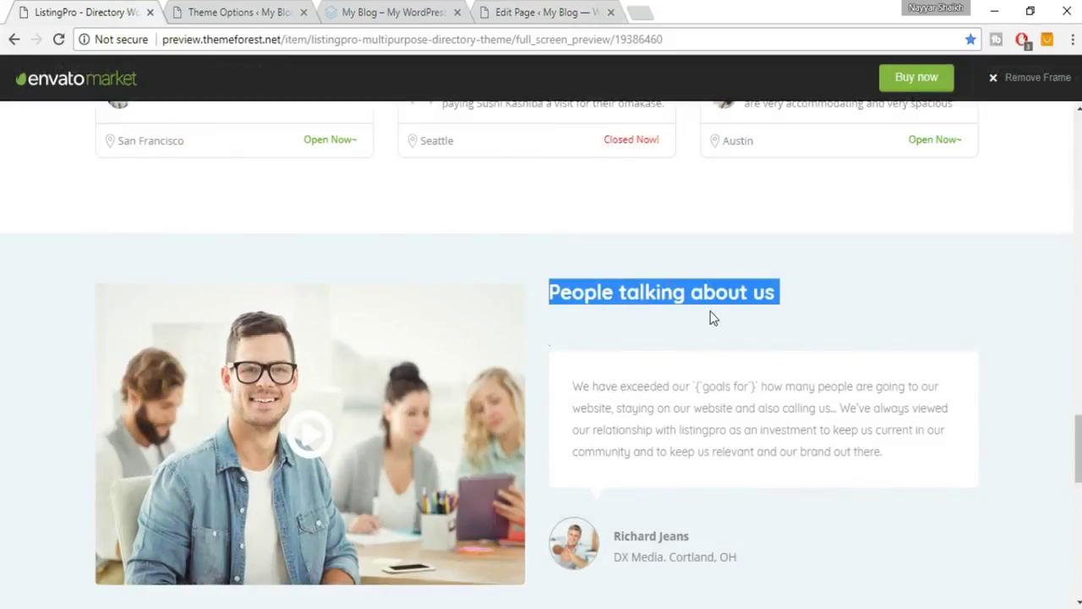
left_click(557, 11)
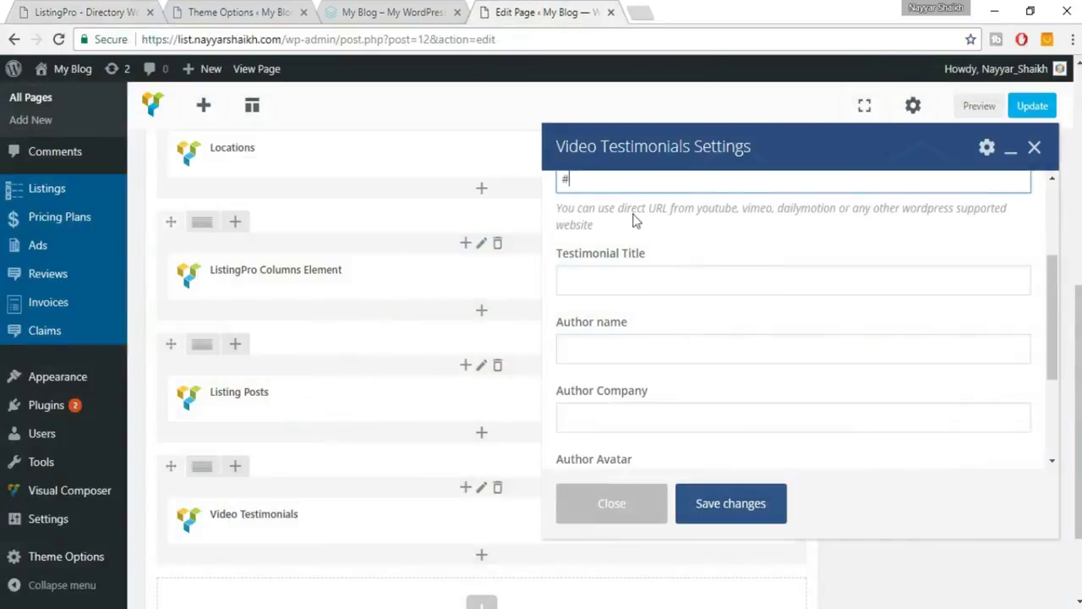
left_click(657, 280)
key("ctrl+v")
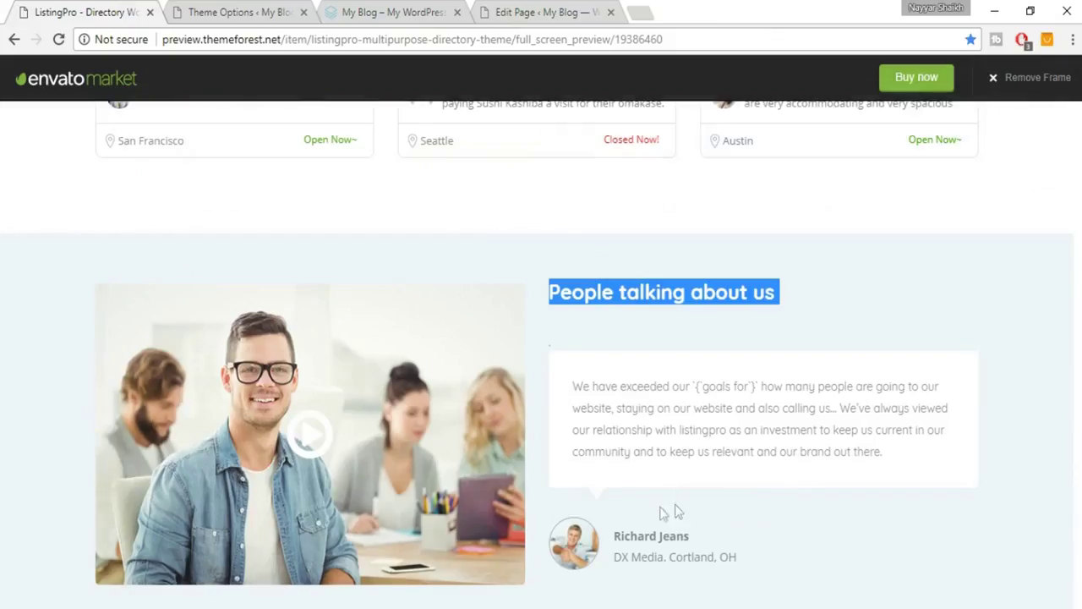
Fill in the author name copied from the demo testimonial.
scroll(679, 510, "down", 1)
left_click_drag(691, 453, 617, 439)
key("ctrl+c")
left_click(582, 9)
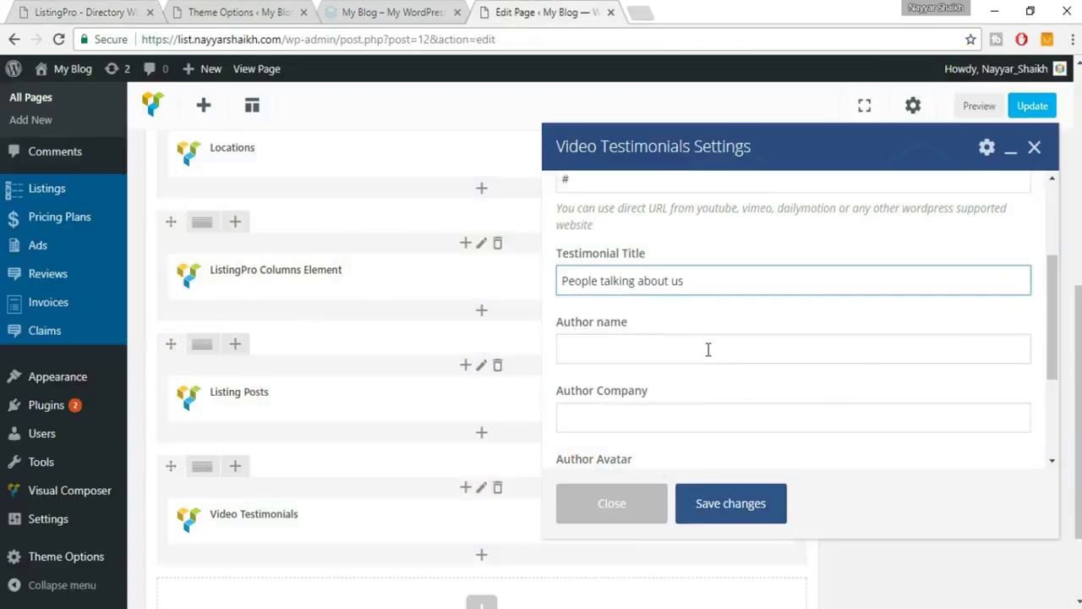
left_click(709, 349)
key("ctrl+v")
Fill in the author company and location copied from the demo.
left_click(135, 9)
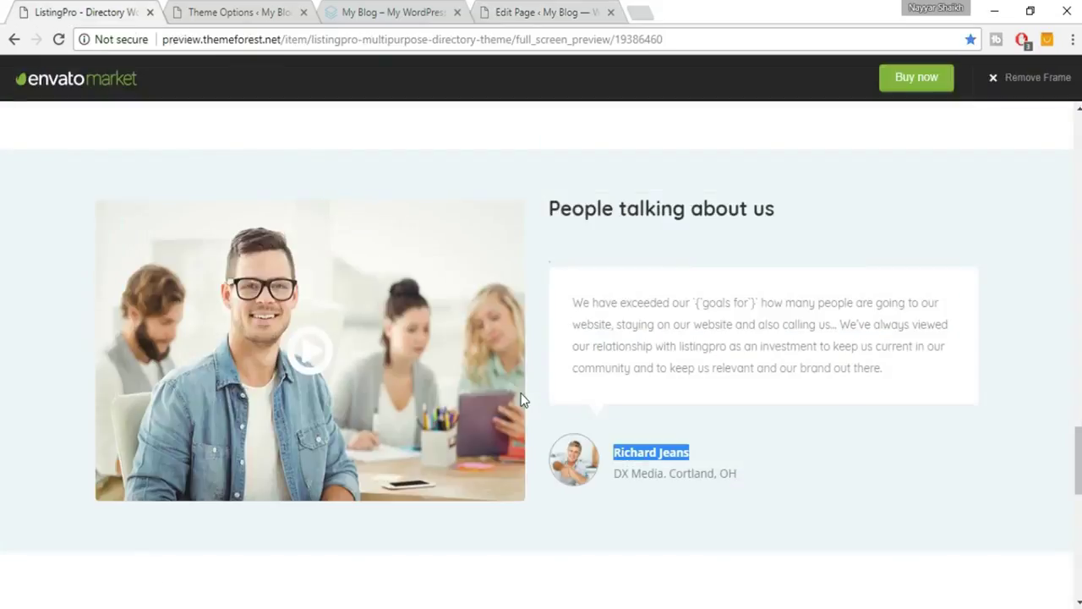
left_click_drag(737, 475, 614, 452)
left_click(736, 522)
left_click_drag(741, 474, 622, 479)
key("ctrl+c")
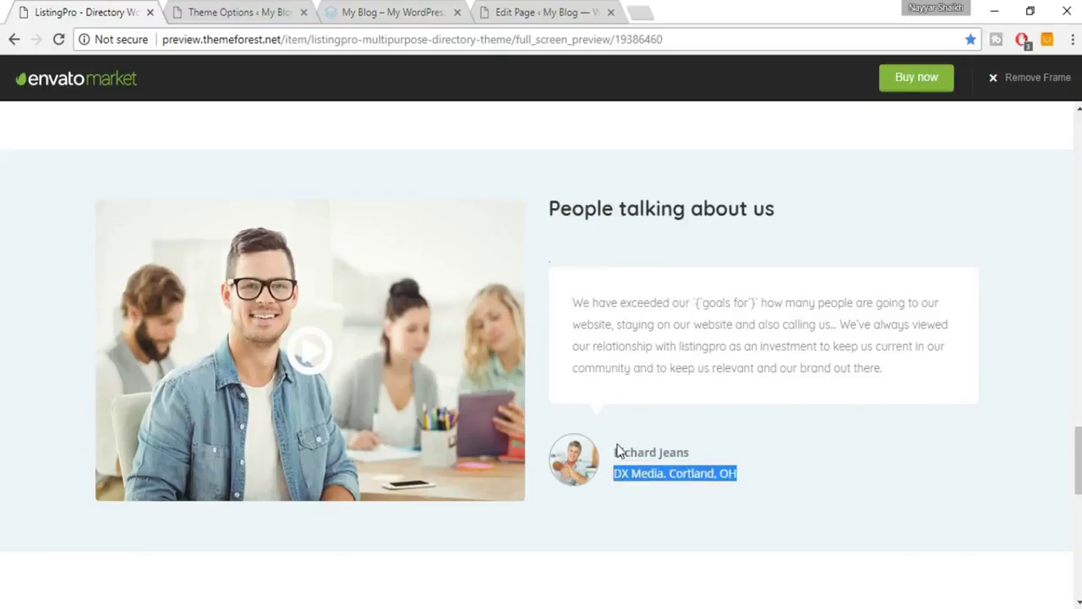
left_click(582, 11)
left_click(684, 421)
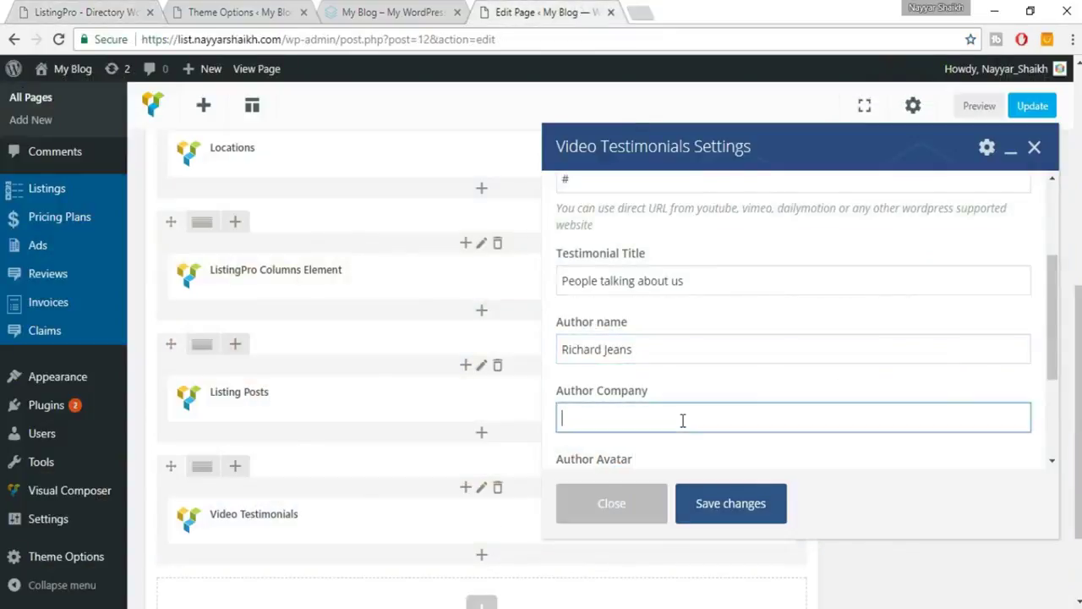
key("ctrl+v")
scroll(770, 428, "down", 2)
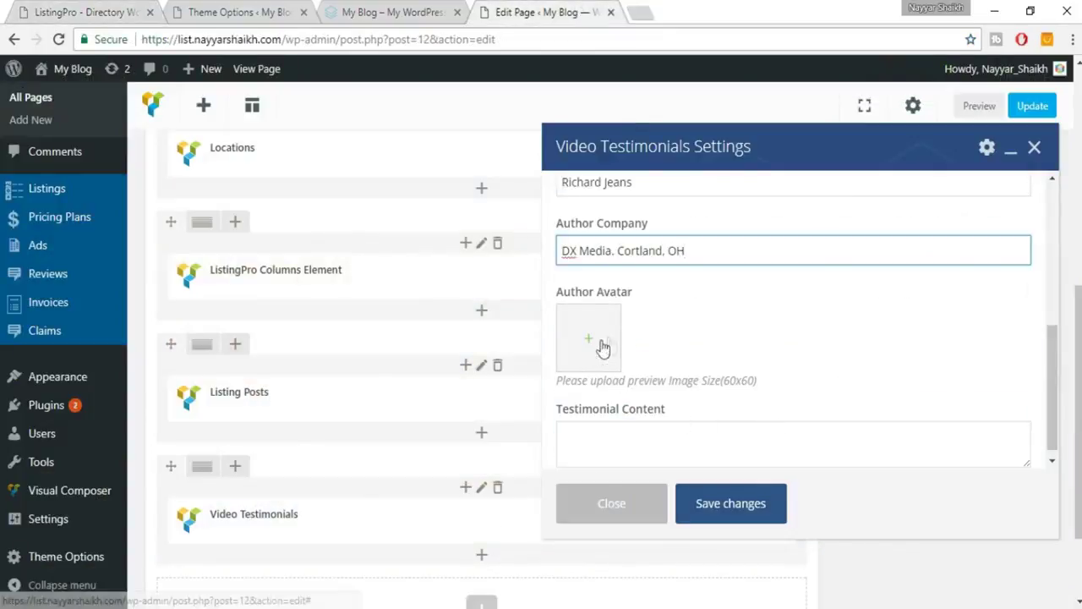
Open the Author Avatar image picker on its Upload Files view.
left_click(98, 21)
left_click(691, 474)
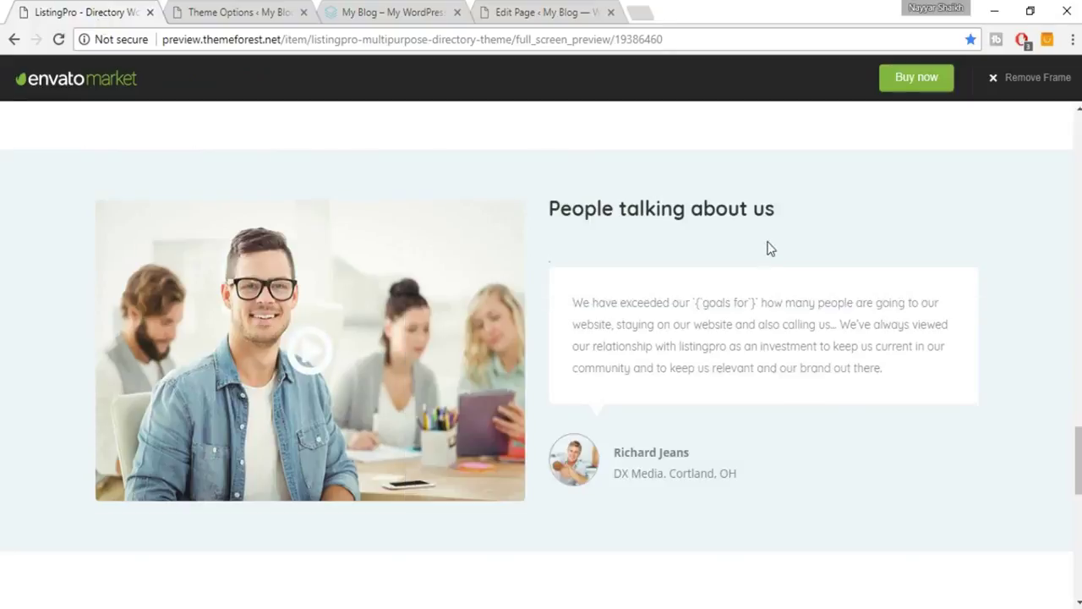
left_click(571, 8)
left_click(604, 346)
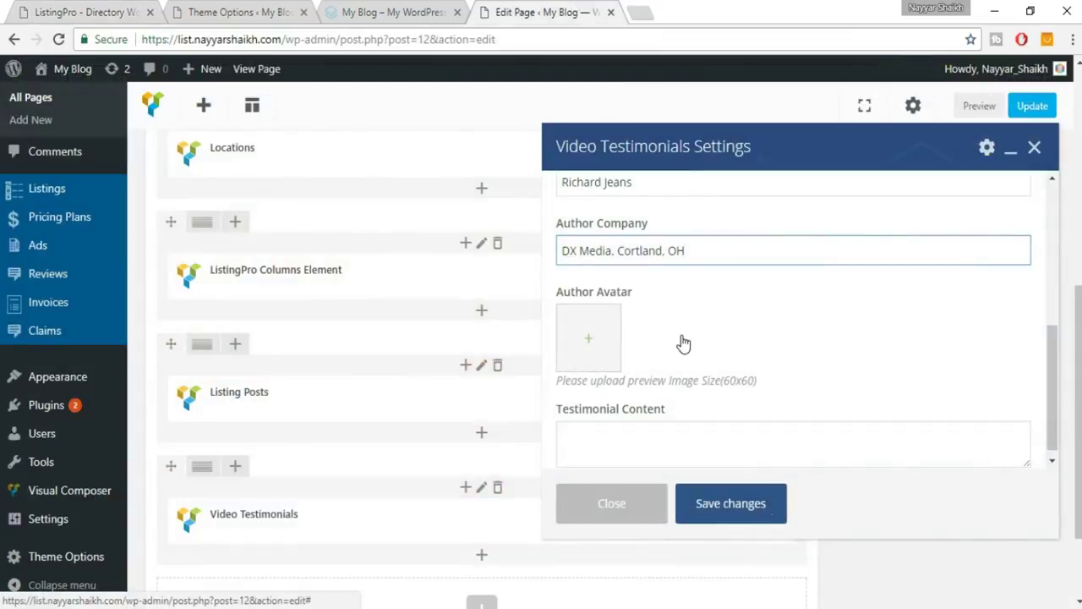
left_click(66, 138)
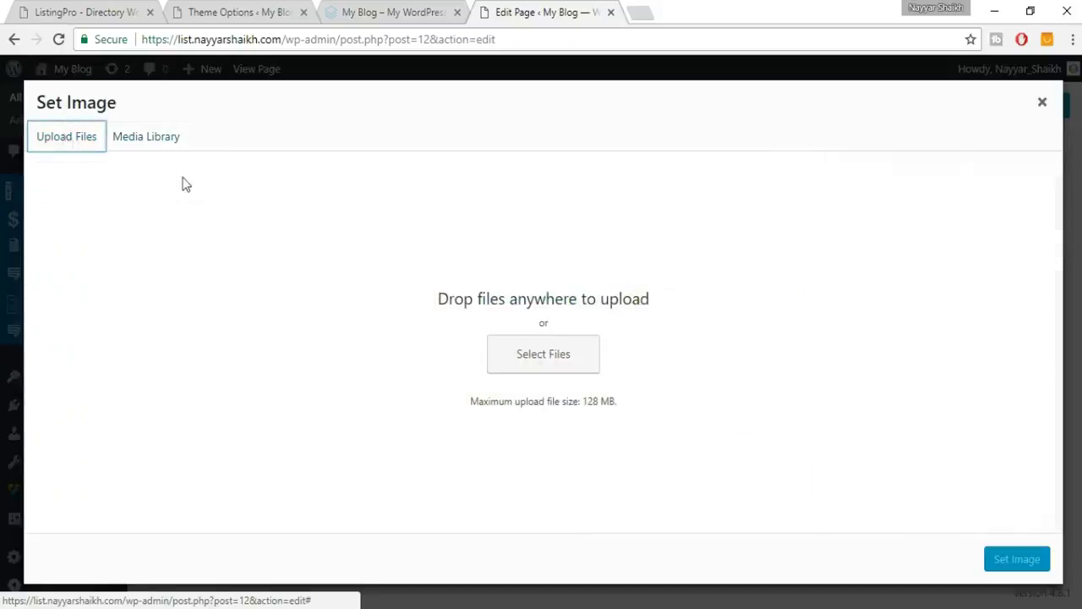
Upload Author-Avatar.jpg and set it as the author avatar.
left_click(517, 354)
left_click(423, 169)
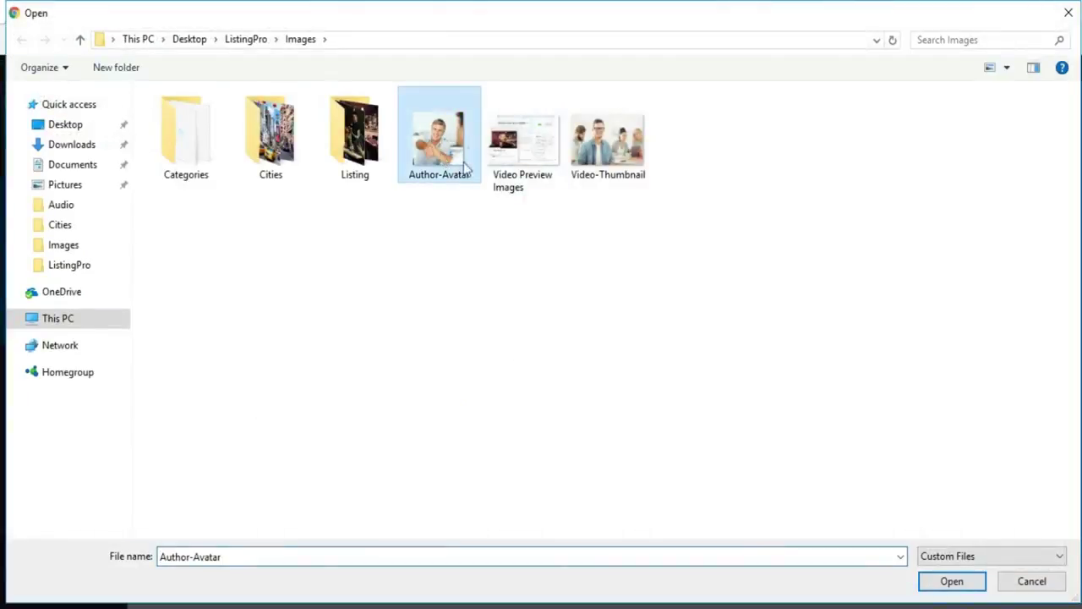
left_click(942, 585)
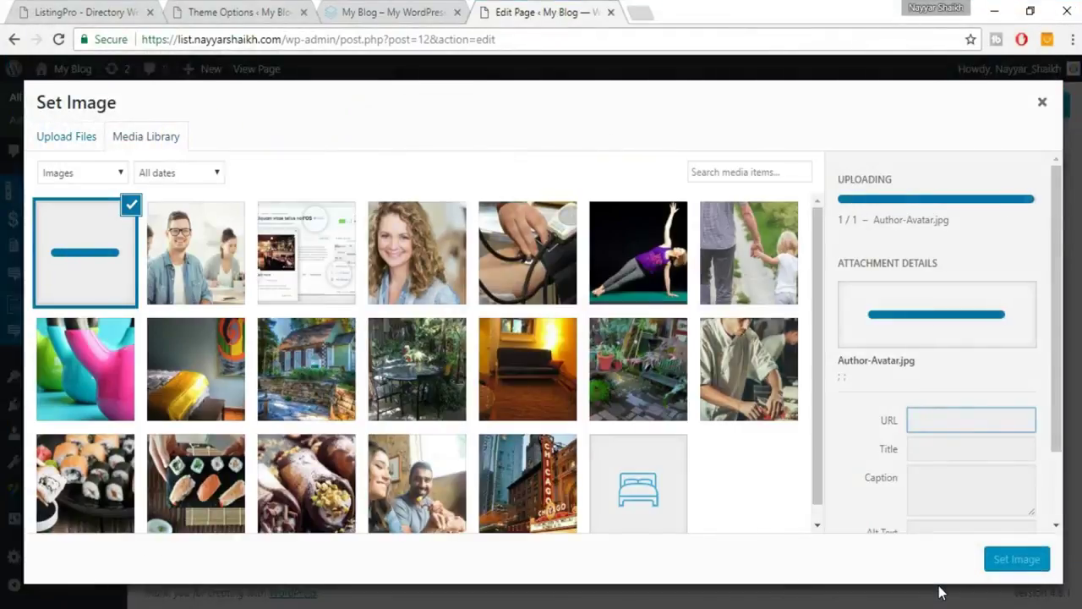
left_click(1013, 562)
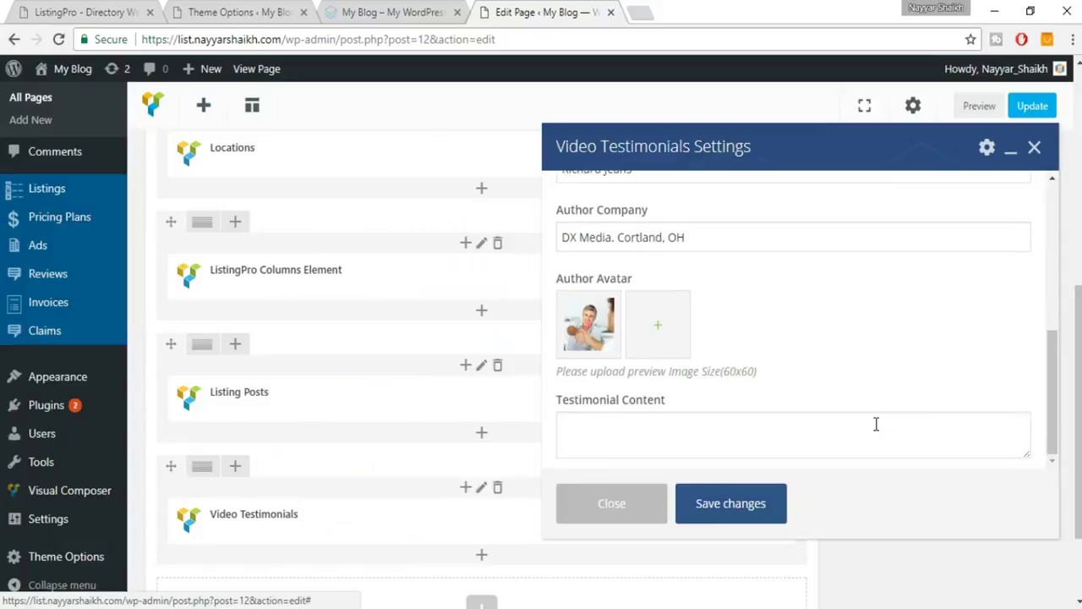
Paste the demo's testimonial paragraph into Testimonial Content and save the settings.
left_click(728, 436)
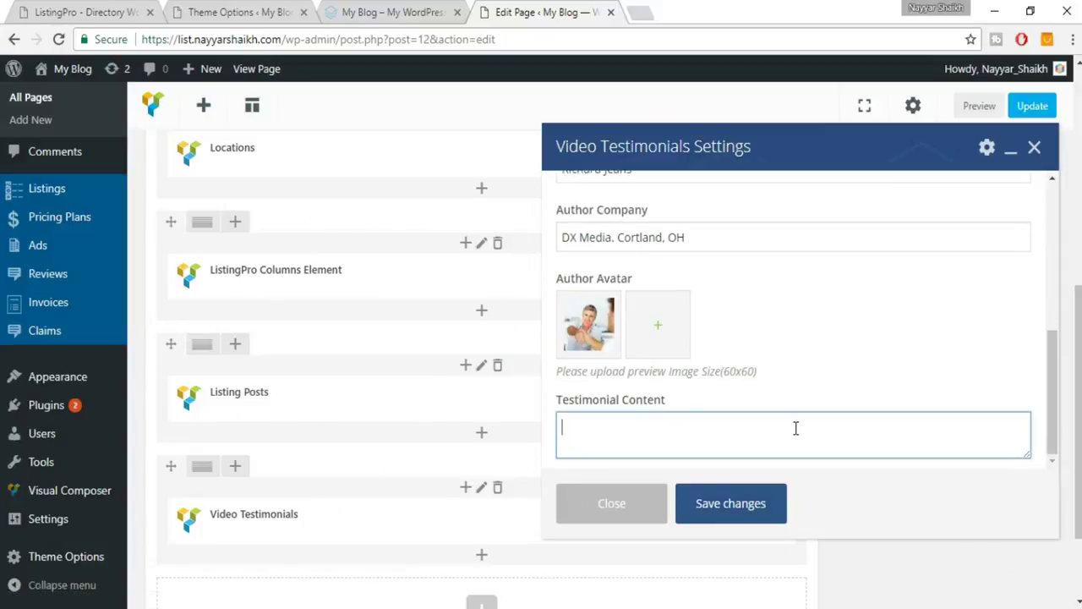
left_click(53, 6)
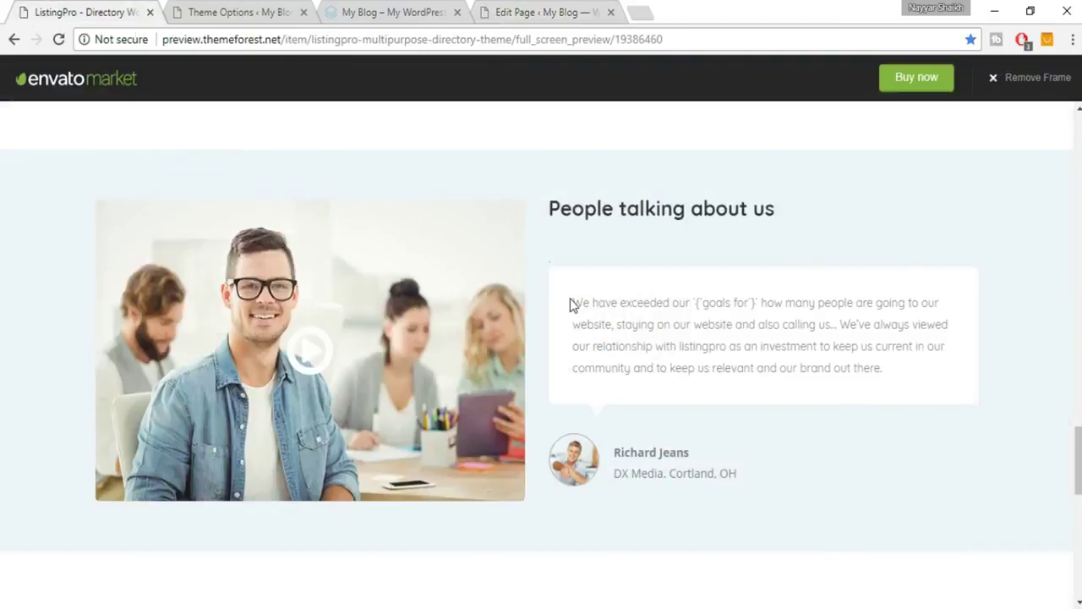
left_click_drag(570, 303, 919, 373)
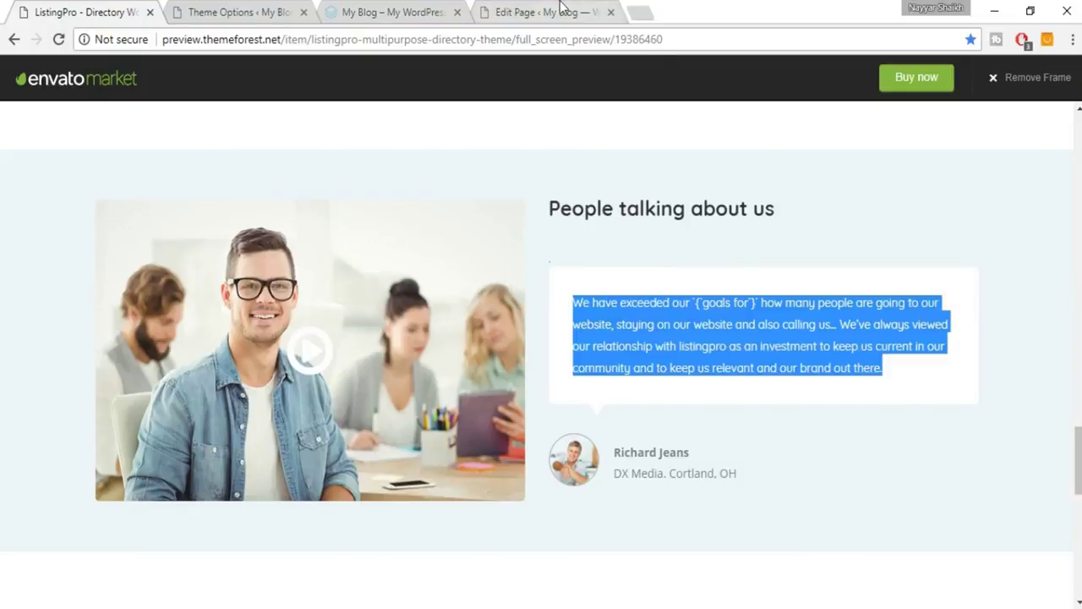
left_click(562, 10)
key("ctrl+v")
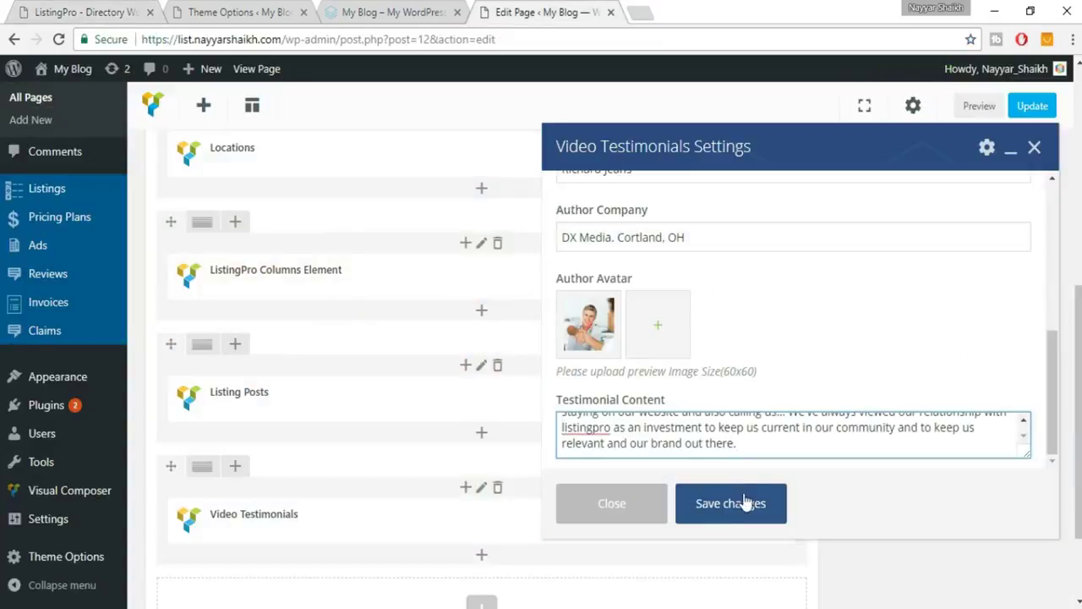
left_click(746, 505)
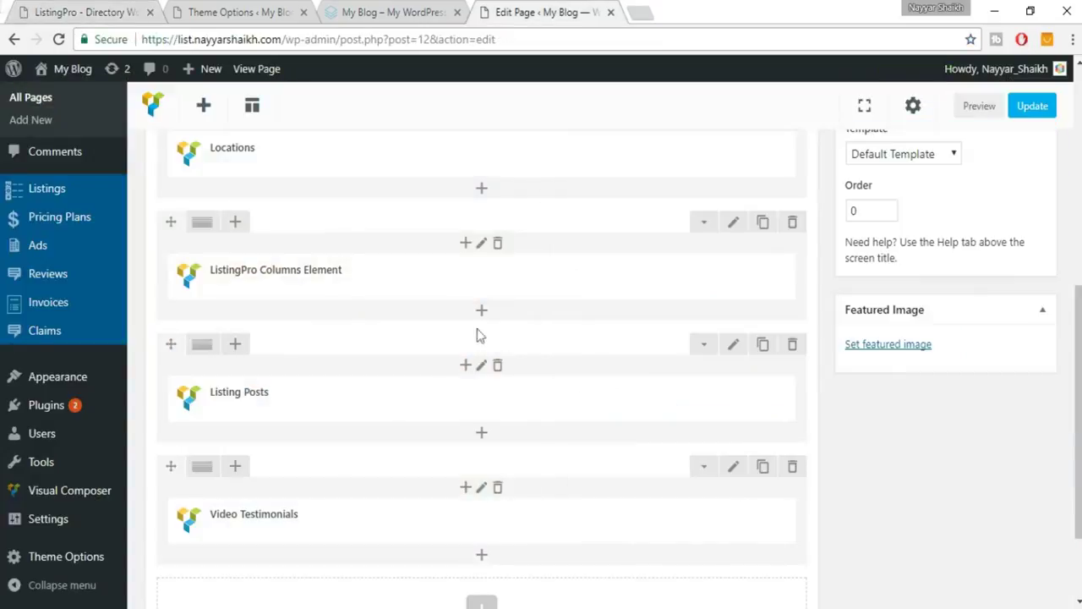
Compare against the theme demo, then update the Home Page.
left_click(71, 8)
scroll(503, 339, "up", 2)
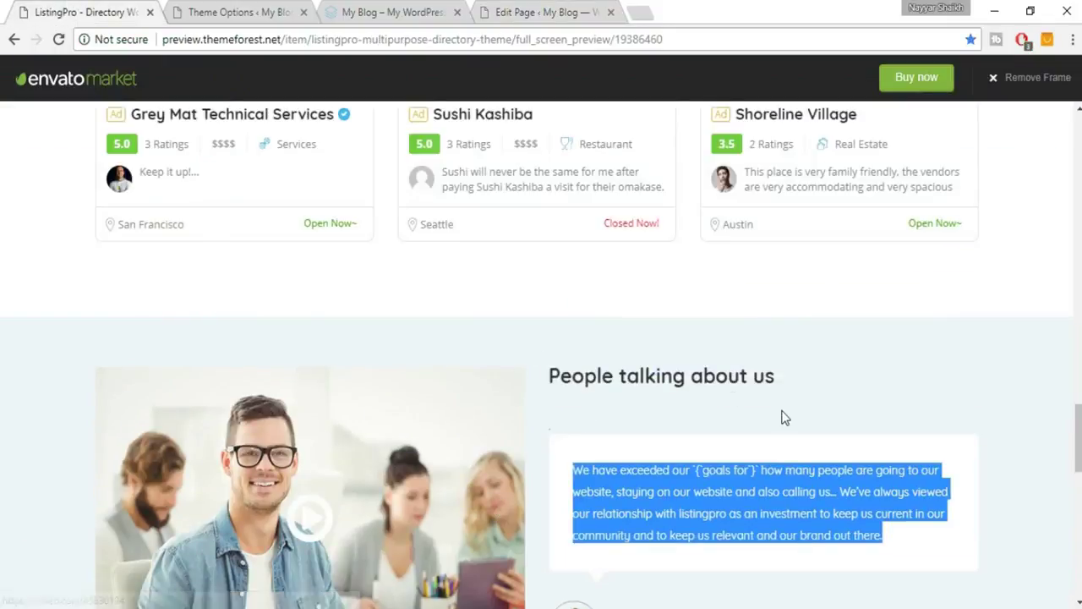
scroll(779, 415, "down", 2)
left_click(227, 10)
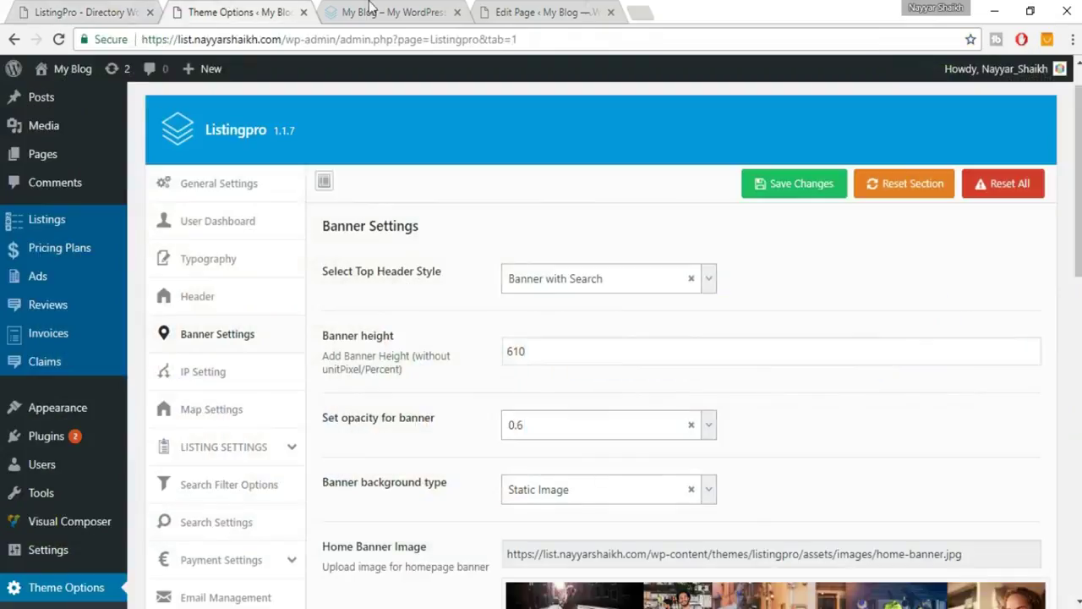
left_click(588, 10)
left_click(1032, 105)
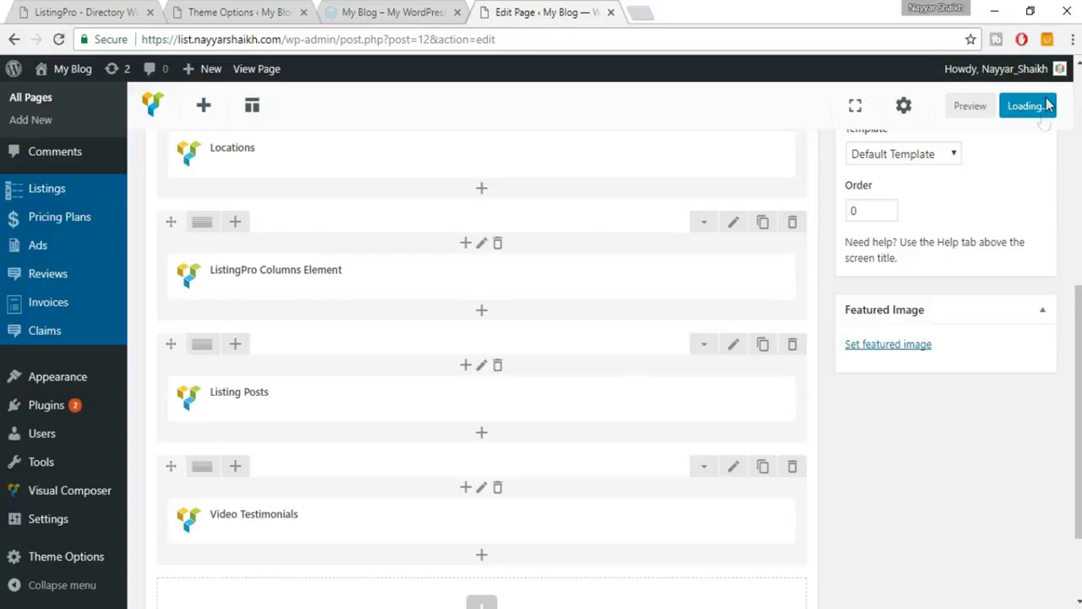
Reload the live home page and review the Claim, Exclusive and testimonial sections.
left_click(444, 9)
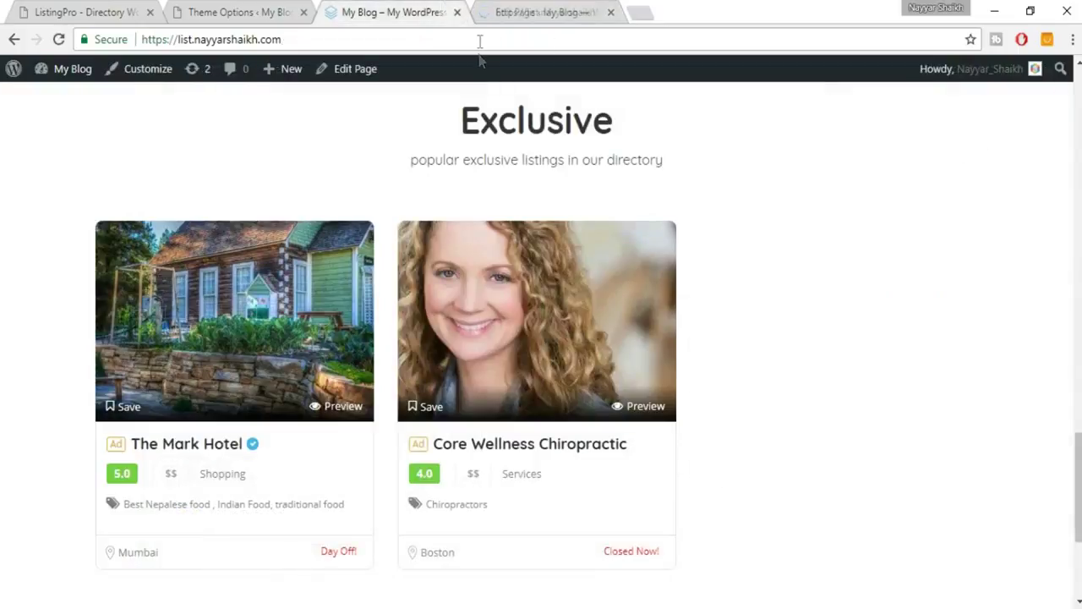
left_click(480, 40)
key("Return")
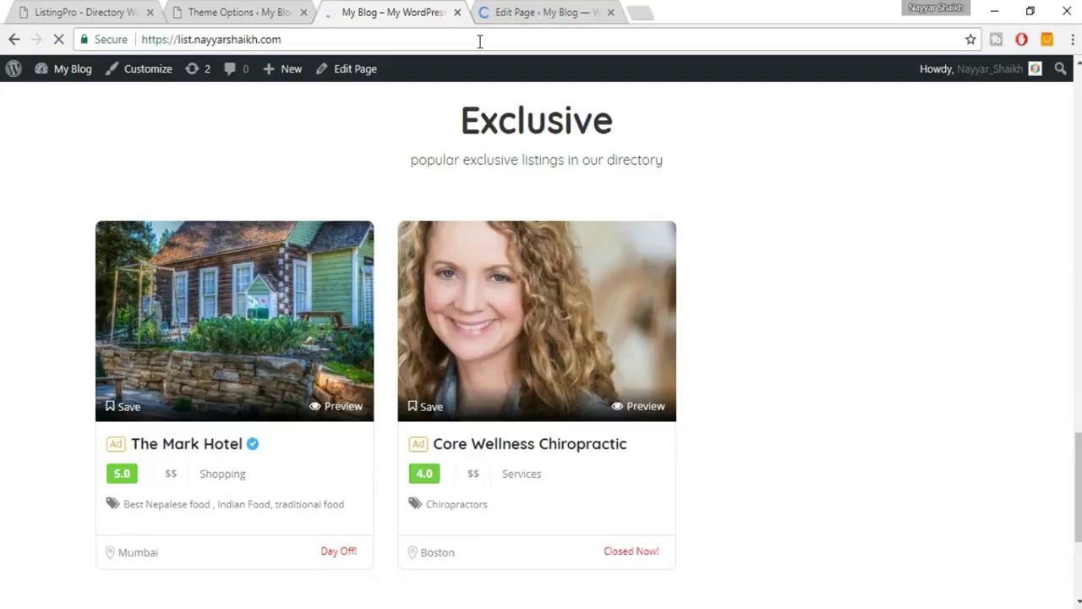
scroll(668, 301, "down", 4)
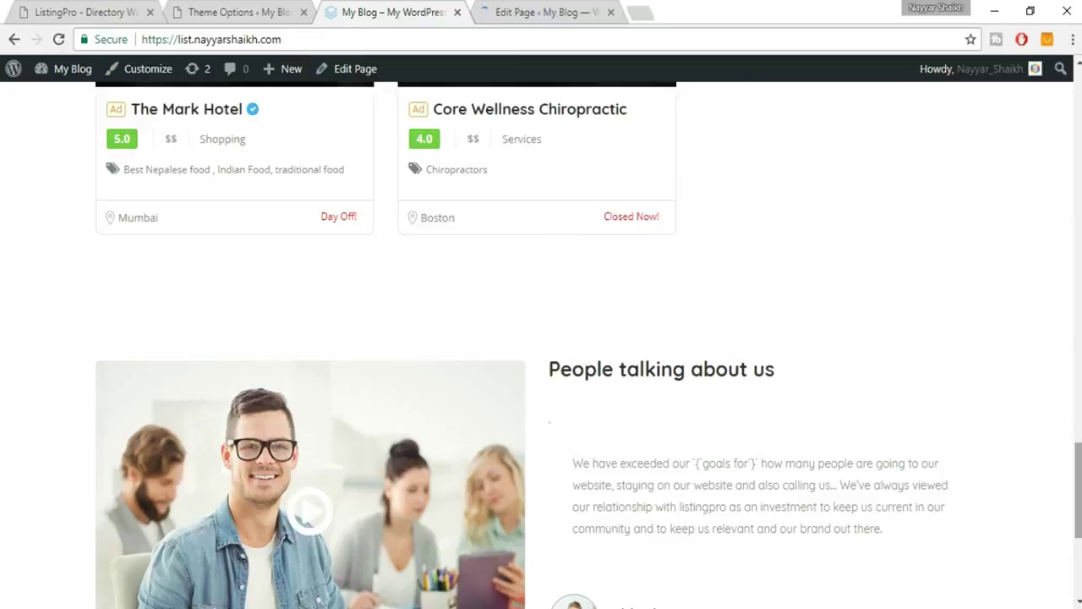
scroll(541, 345, "up", 8)
scroll(542, 345, "up", 10)
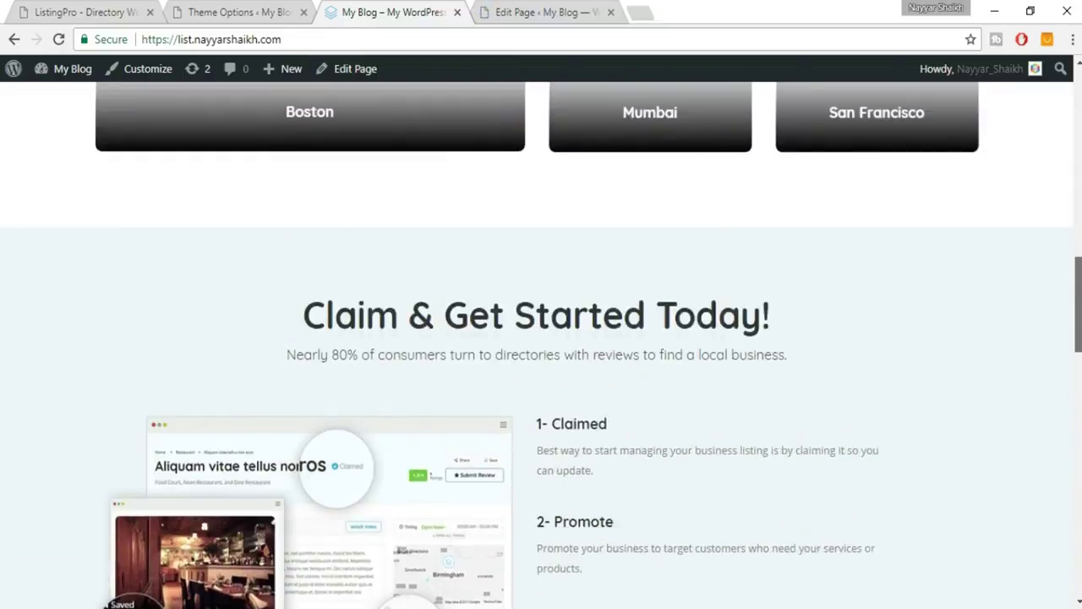
scroll(541, 345, "down", 6)
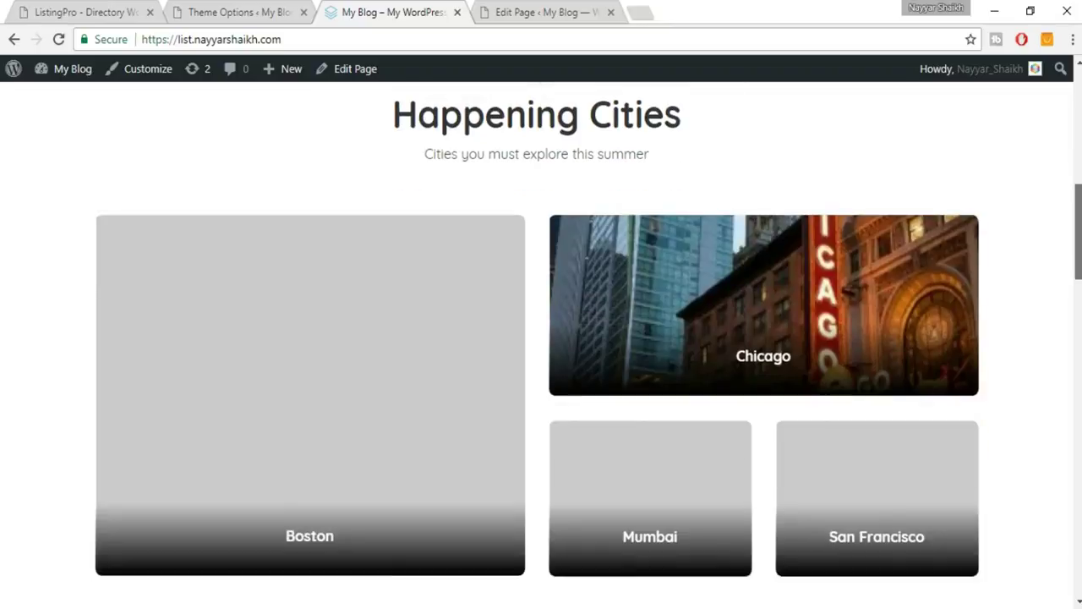
scroll(1075, 473, "down", 15)
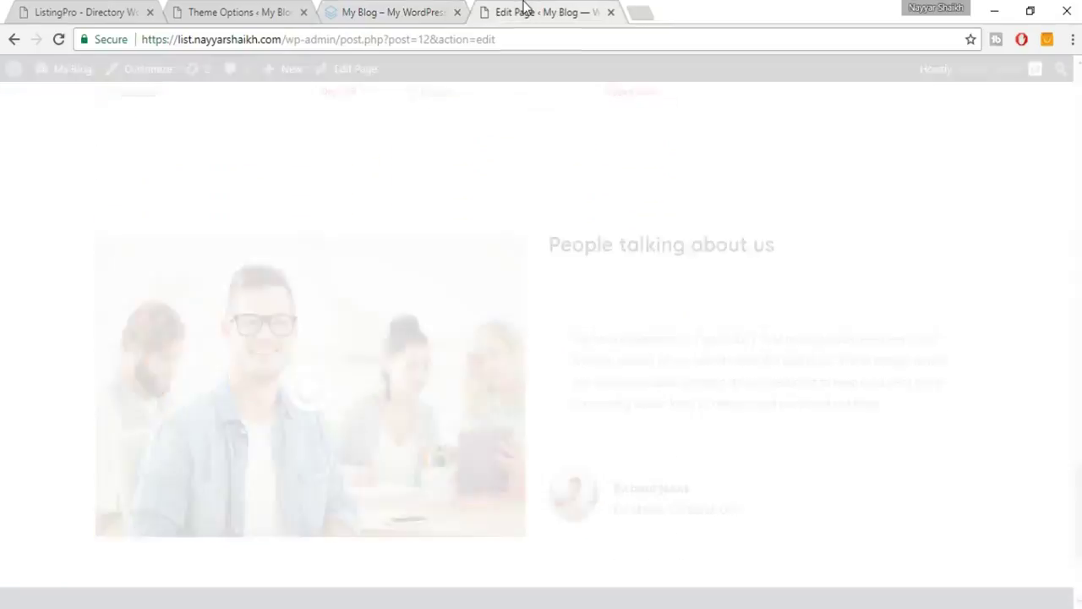
Set the Video Testimonials row background colour to #eff3f6 and save.
left_click(527, 12)
scroll(780, 441, "down", 4)
scroll(779, 441, "down", 2)
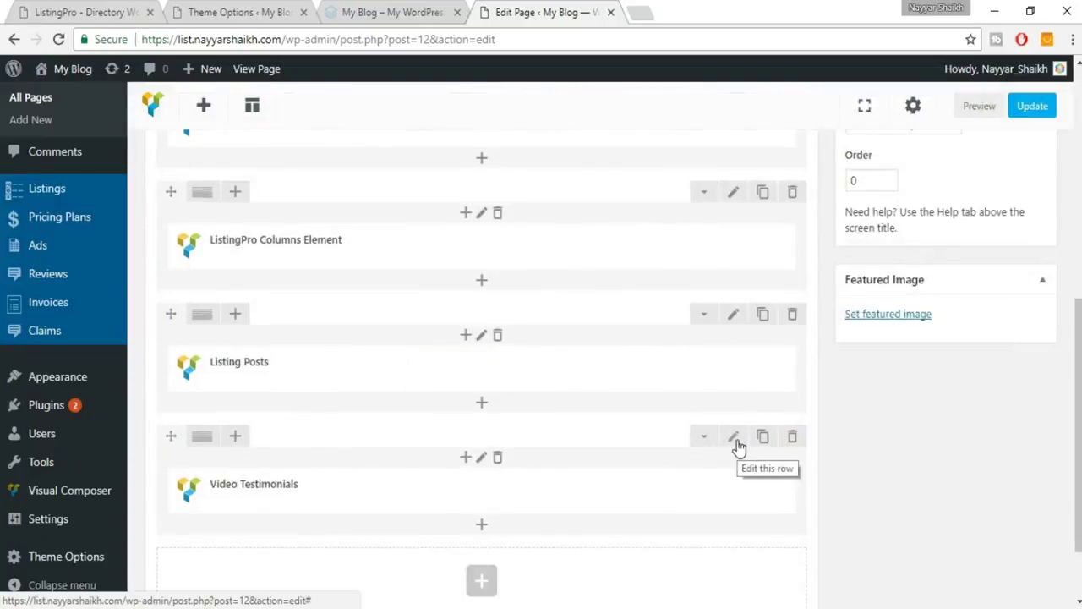
left_click(734, 438)
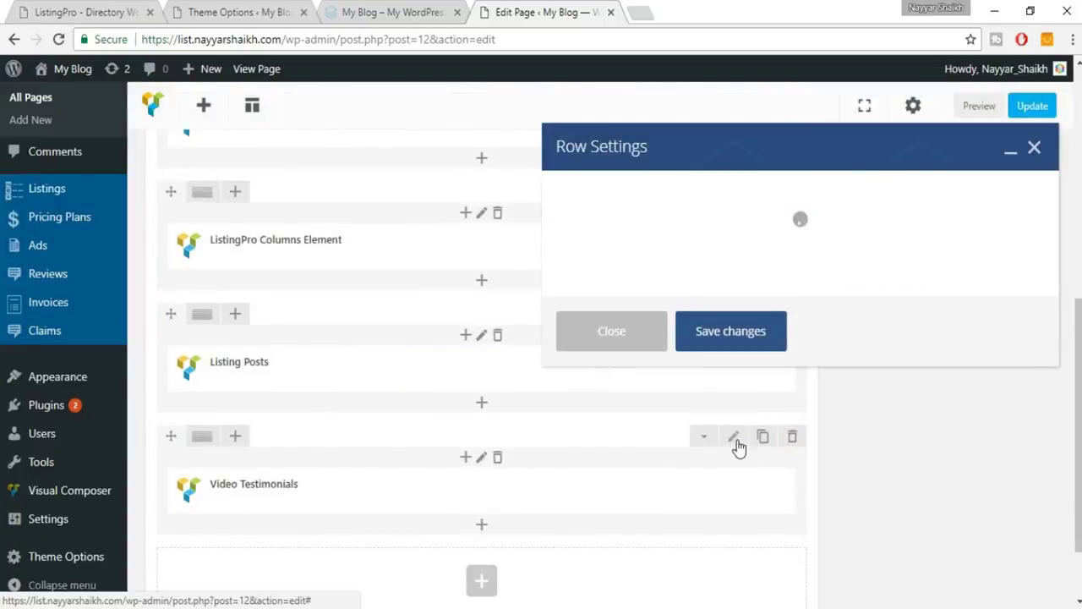
scroll(691, 345, "down", 6)
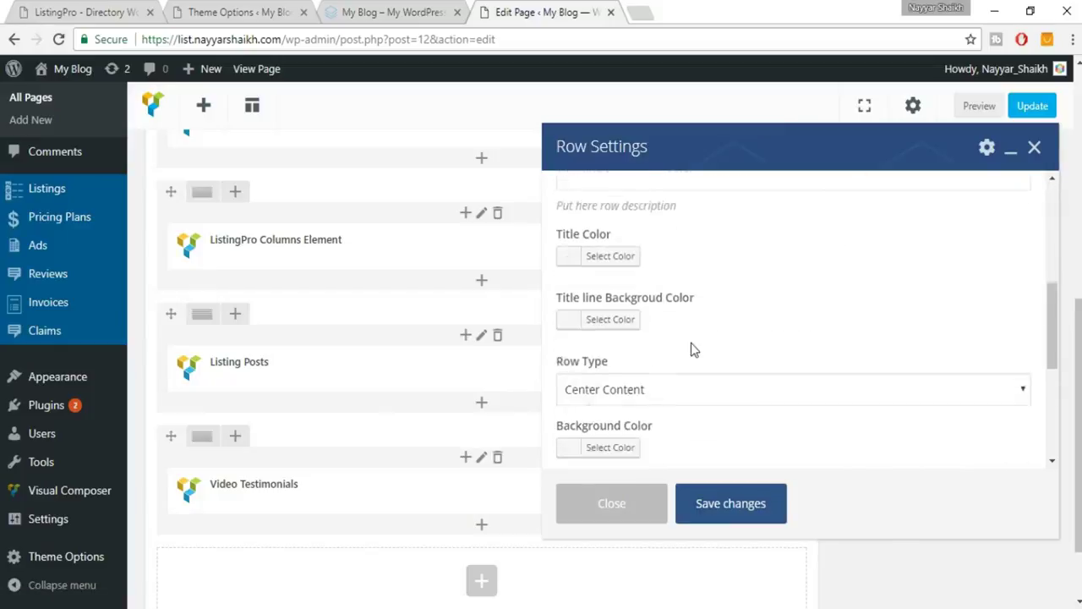
scroll(862, 313, "up", 1)
scroll(859, 314, "up", 1)
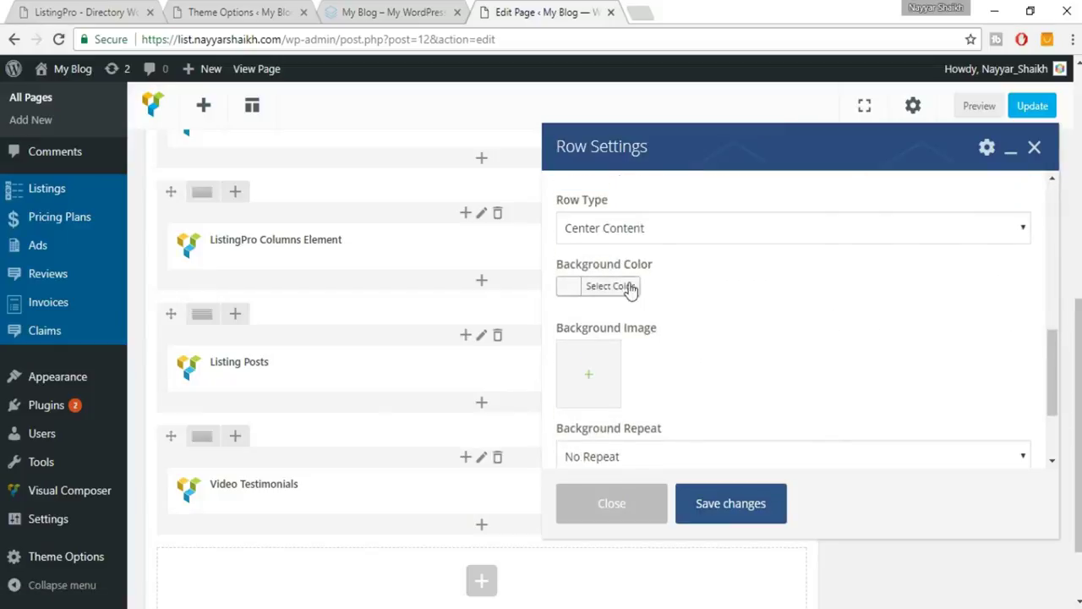
left_click(629, 286)
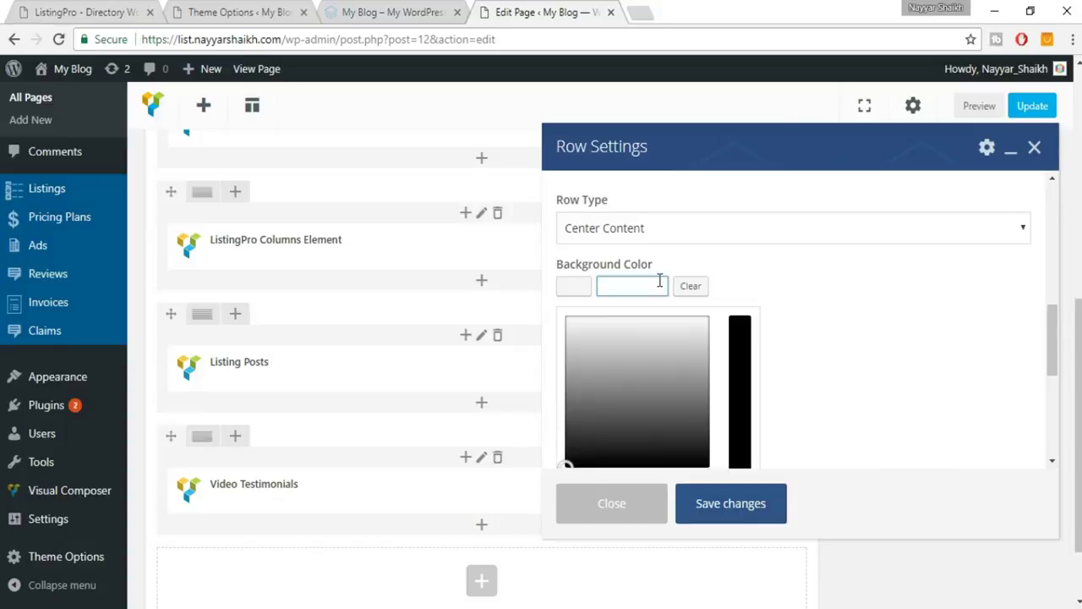
type("#eff3f6")
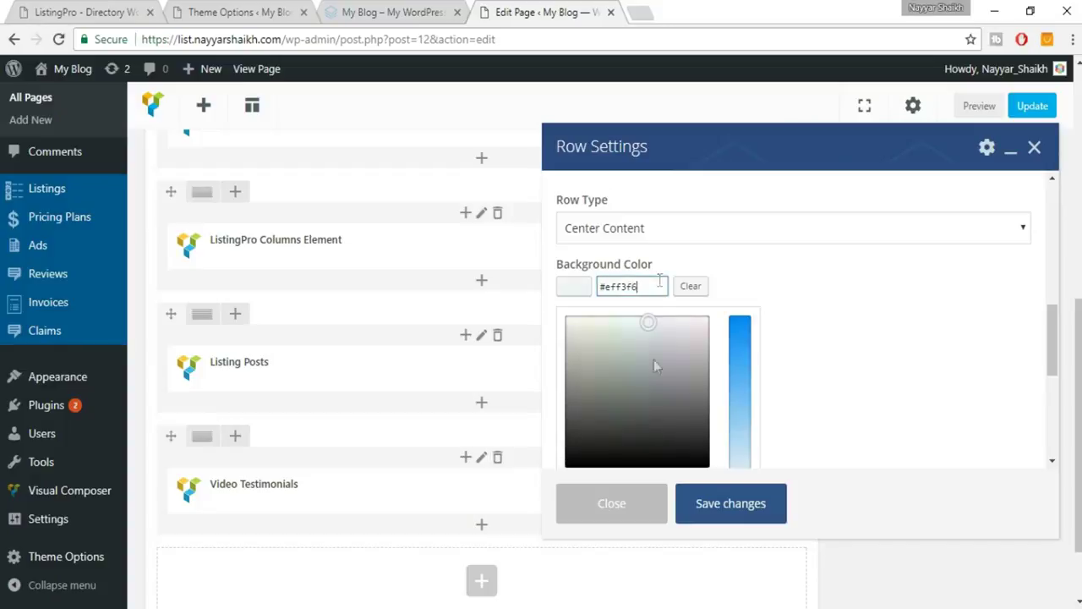
left_click(725, 507)
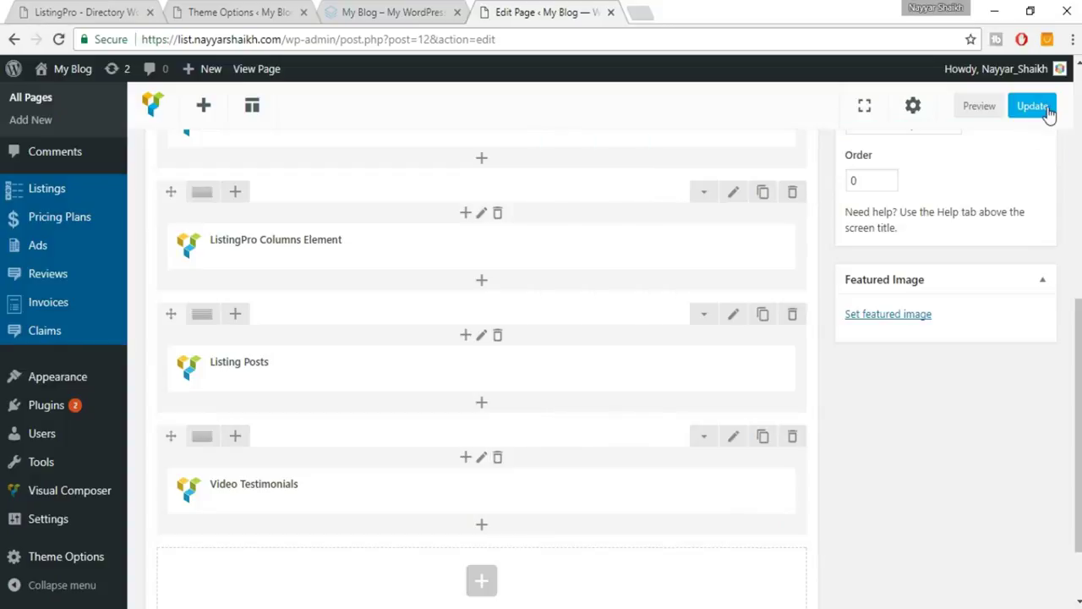
Update the Home Page and reload the live site to check the background.
left_click(1032, 106)
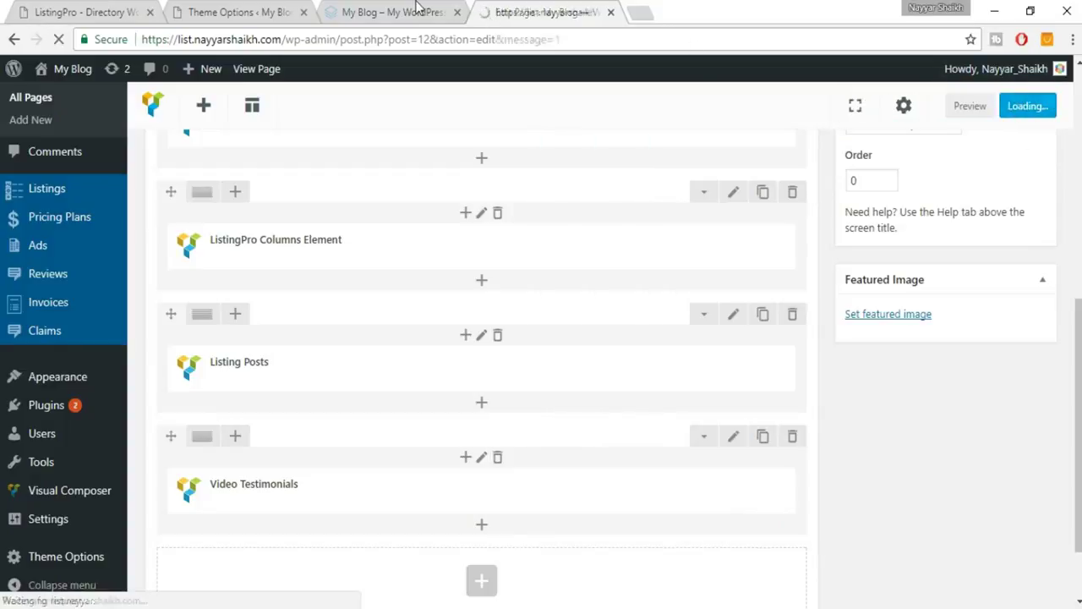
left_click(444, 14)
left_click(456, 31)
key("Return")
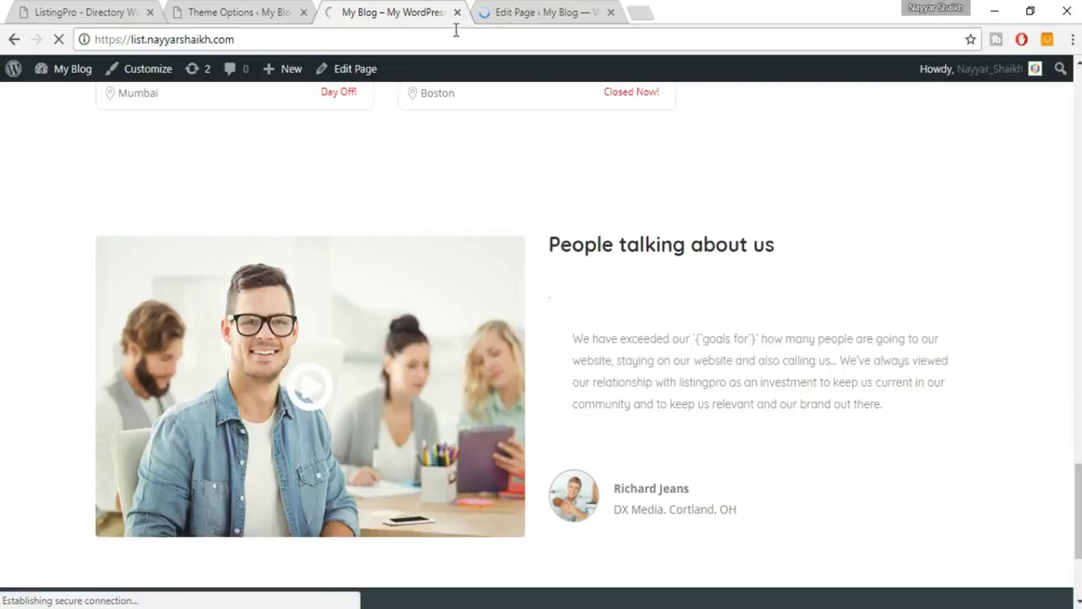
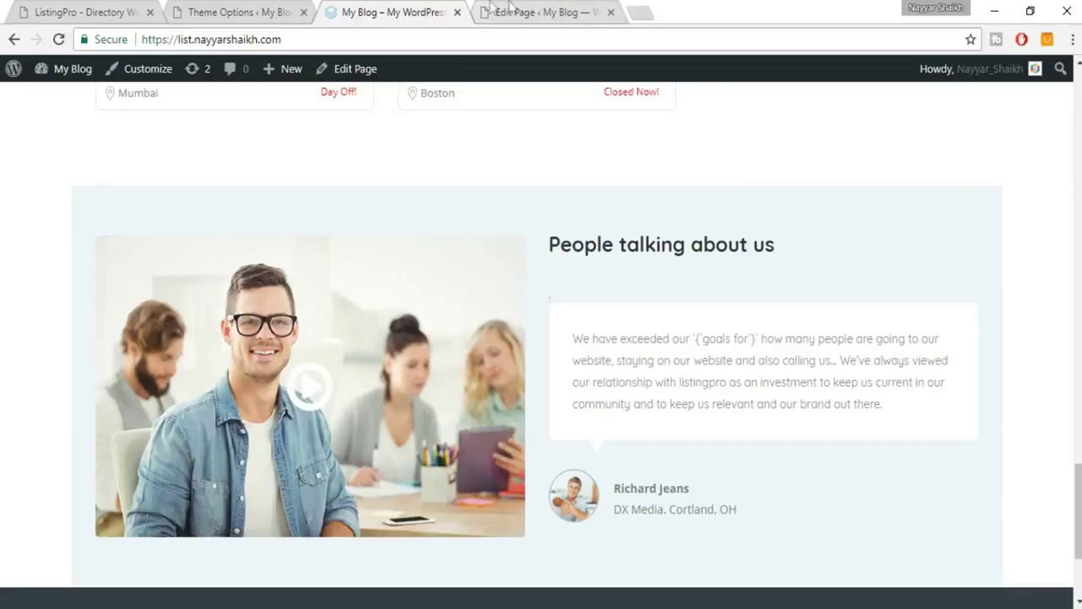
Set the Video Testimonials row type to Full Width - Center Content.
left_click(509, 8)
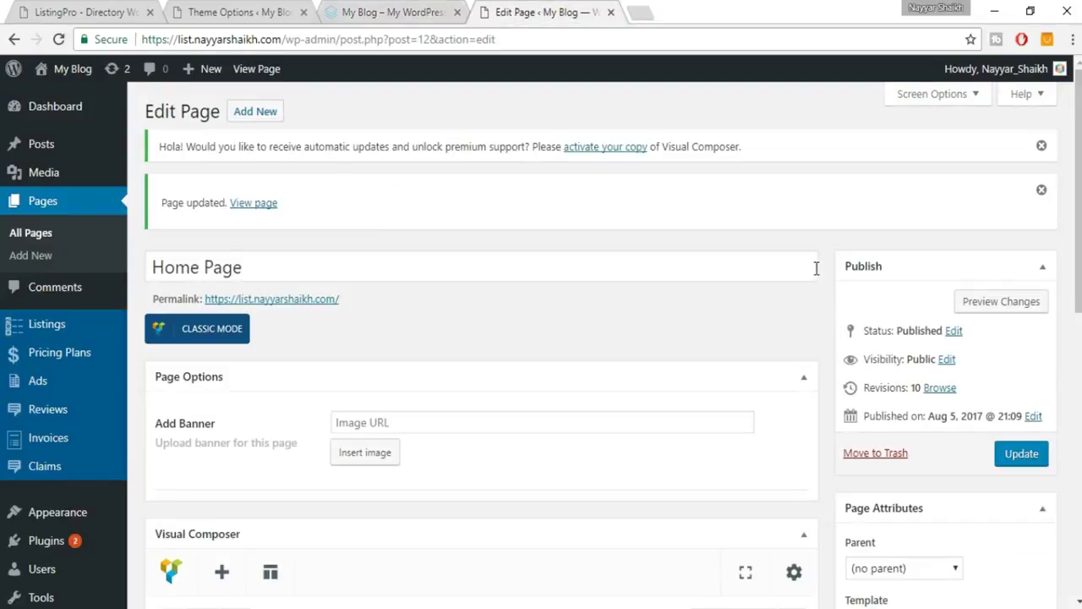
scroll(768, 322, "down", 3)
scroll(748, 457, "down", 4)
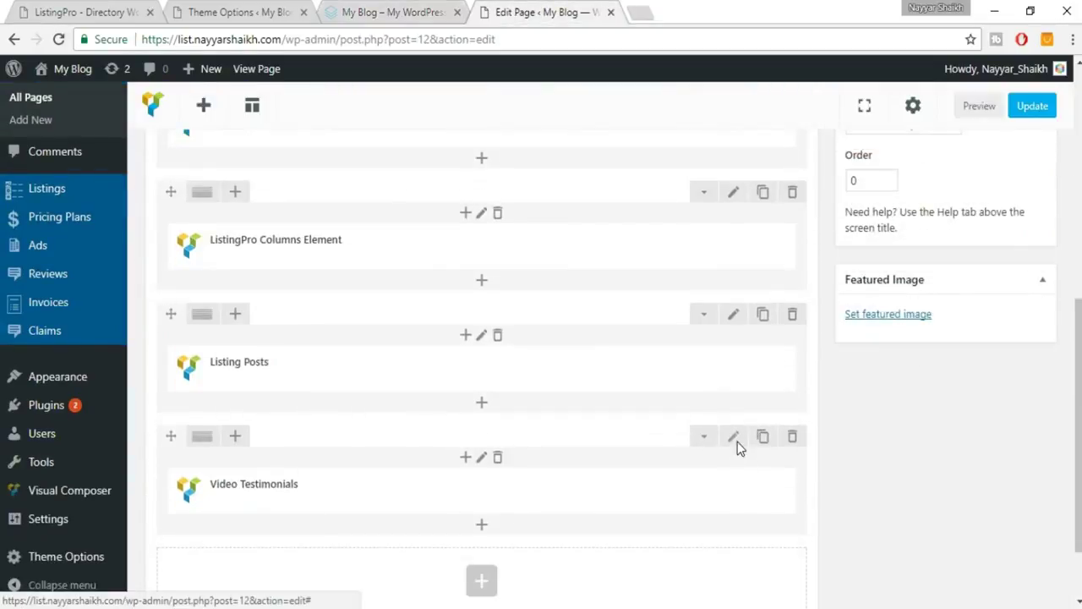
left_click(736, 443)
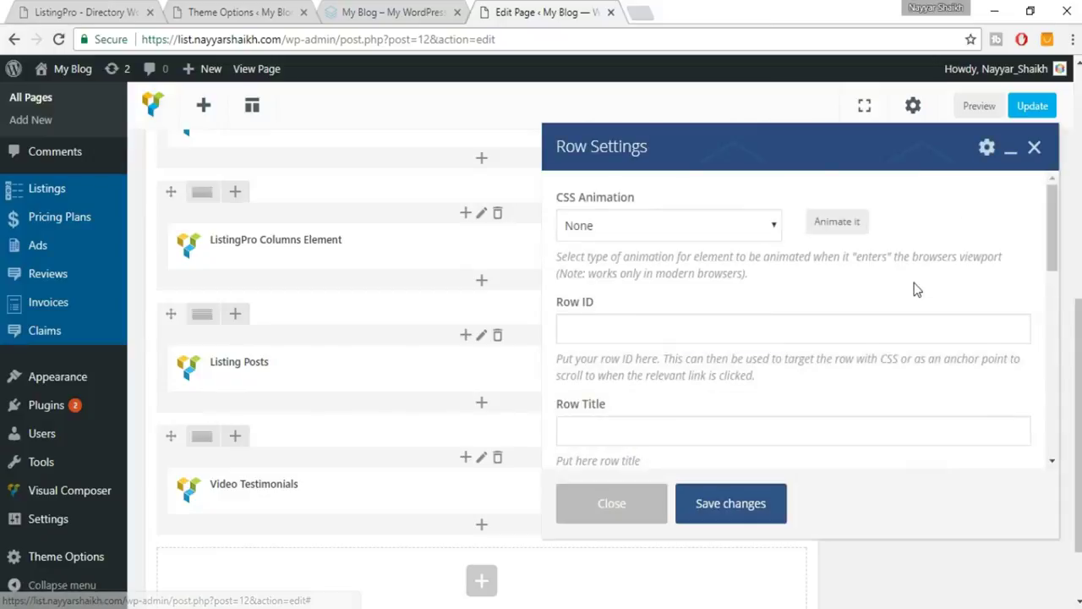
scroll(914, 290, "down", 5)
left_click(772, 317)
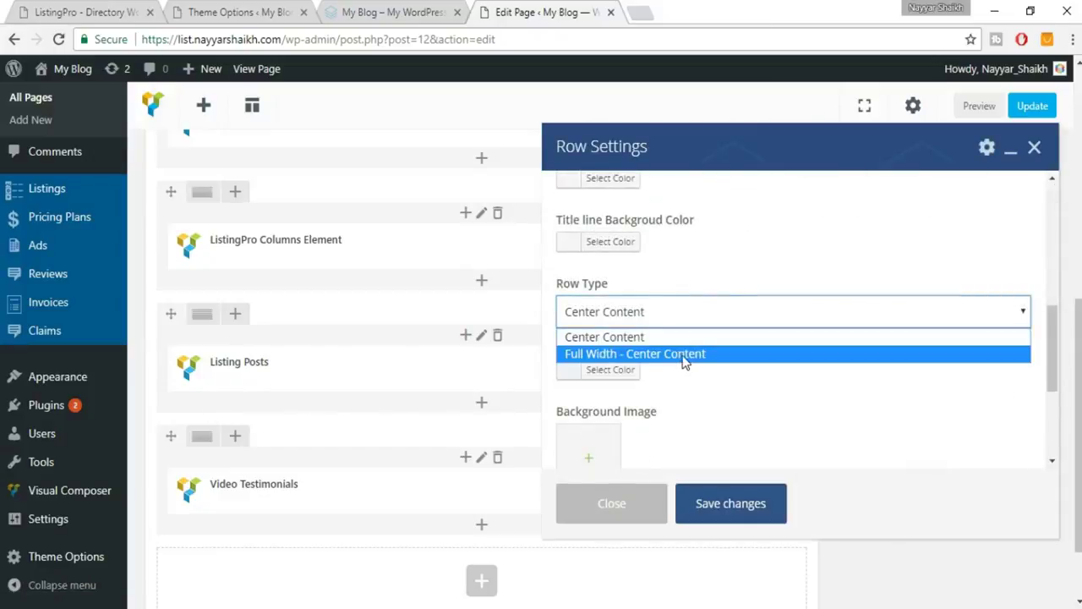
left_click(685, 356)
left_click(771, 512)
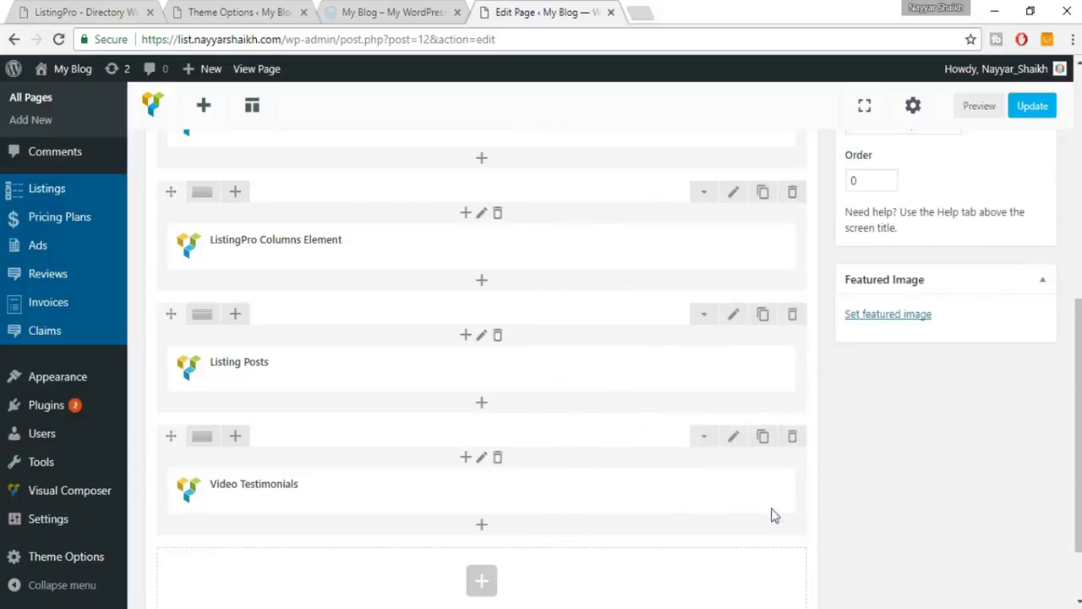
Update the Home Page and reload the live site to check the row.
left_click(1032, 106)
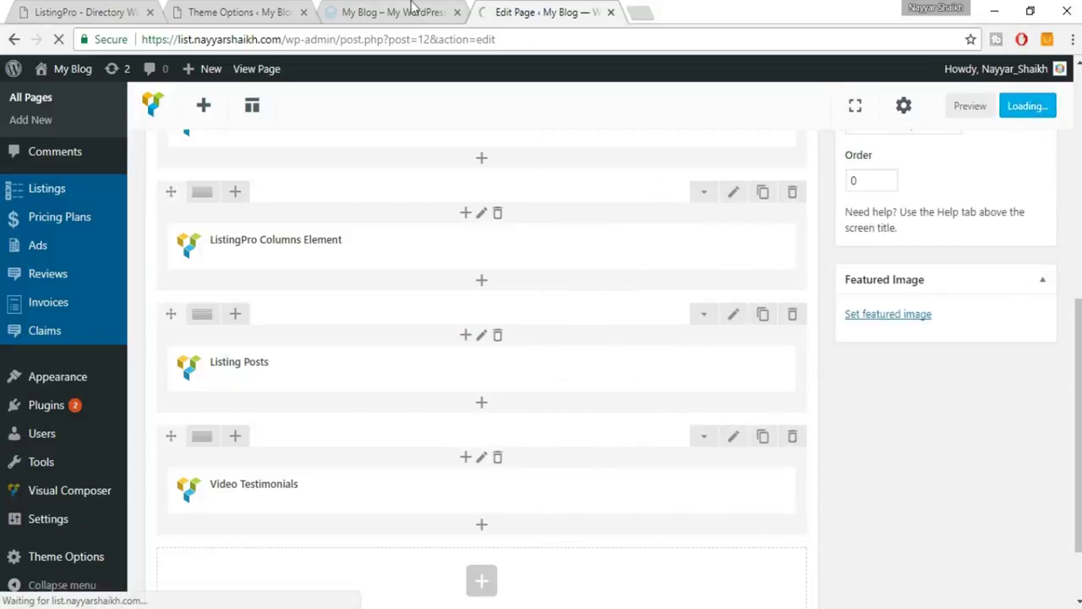
left_click(414, 10)
key("F5")
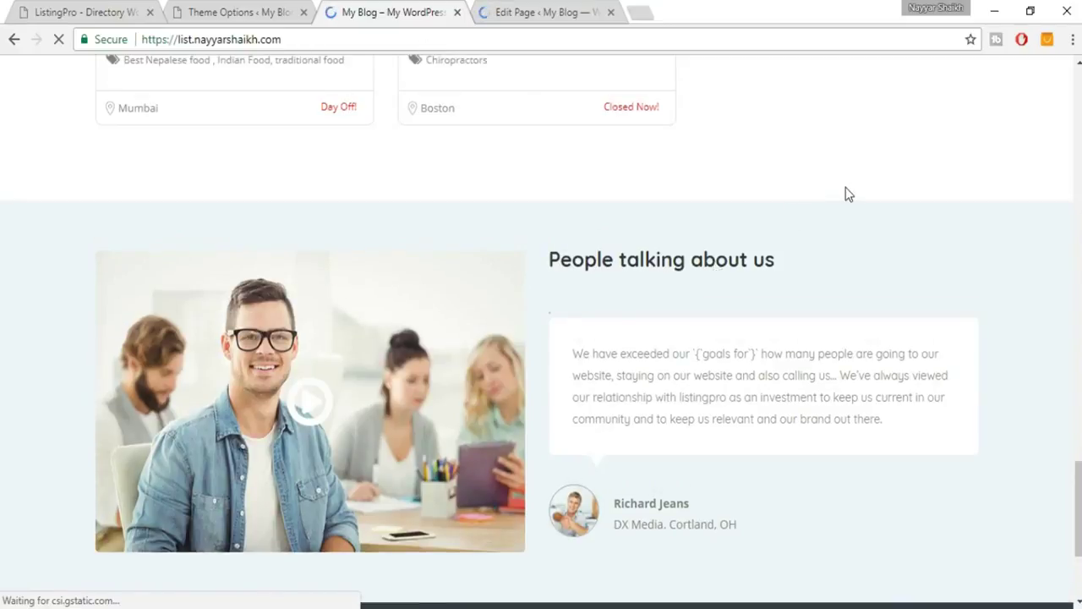
scroll(1072, 189, "up", 10)
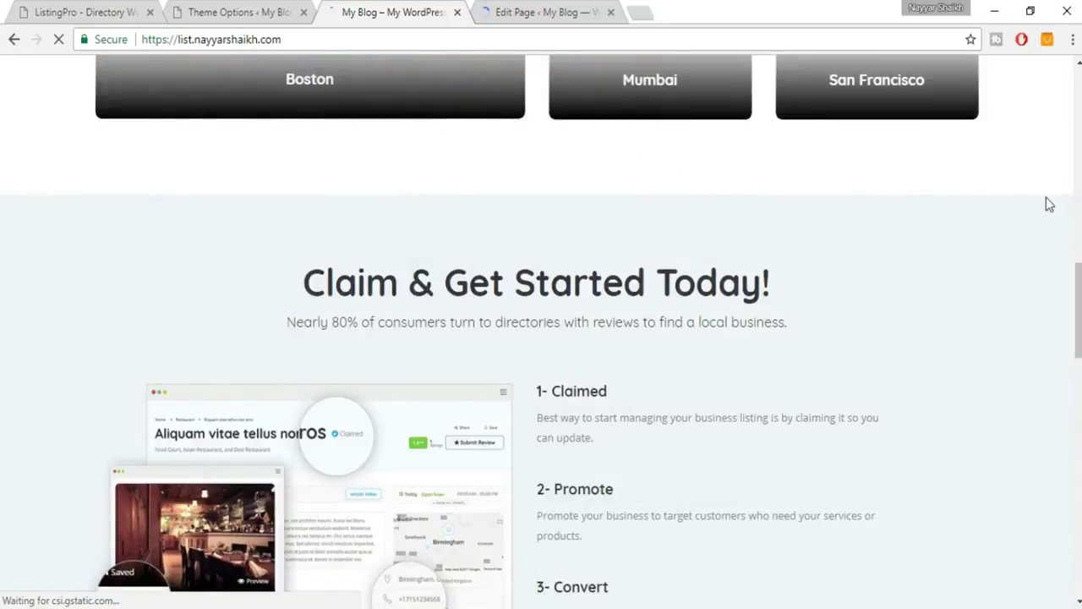
scroll(1049, 205, "up", 10)
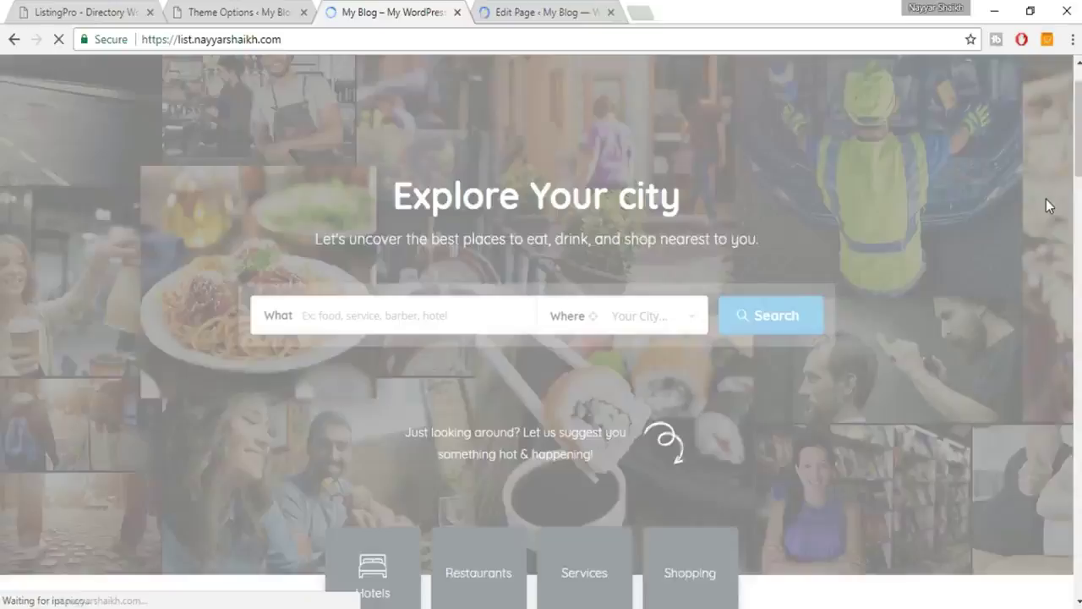
scroll(1058, 254, "down", 3)
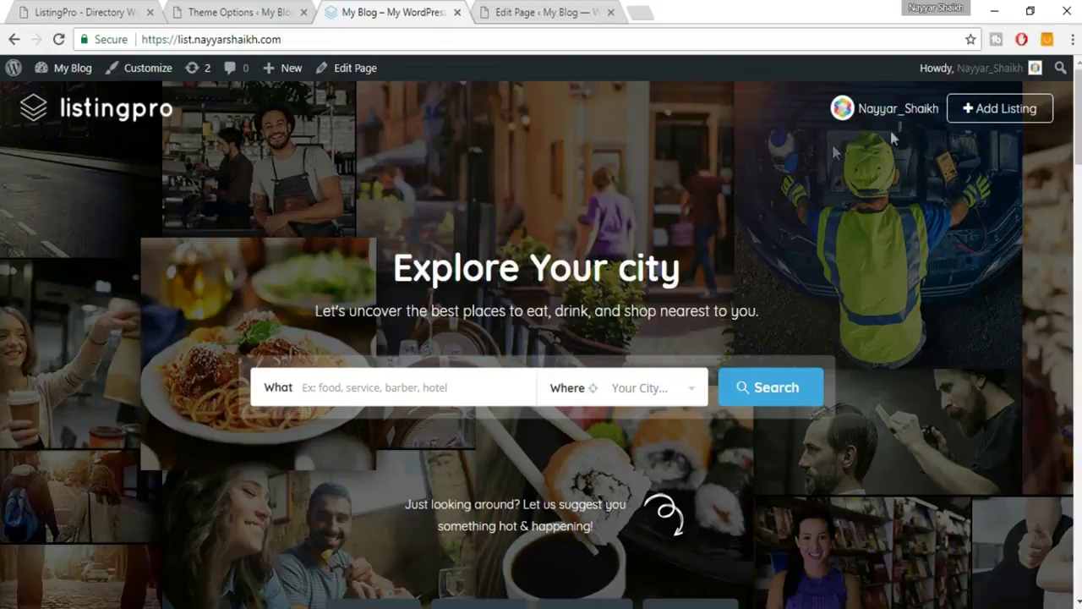
mouse_move(905, 118)
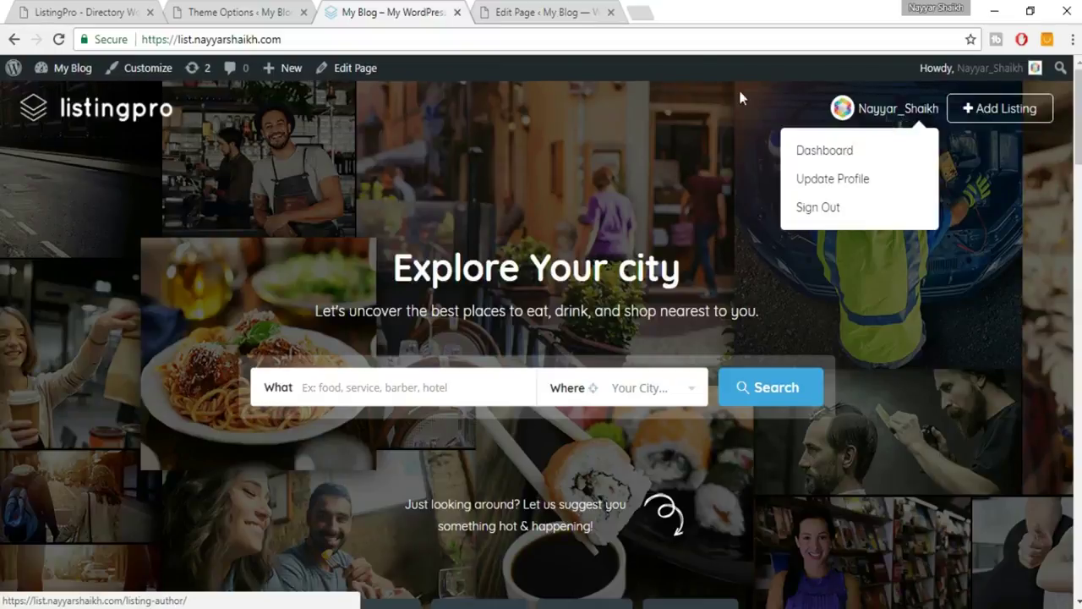
left_click(40, 9)
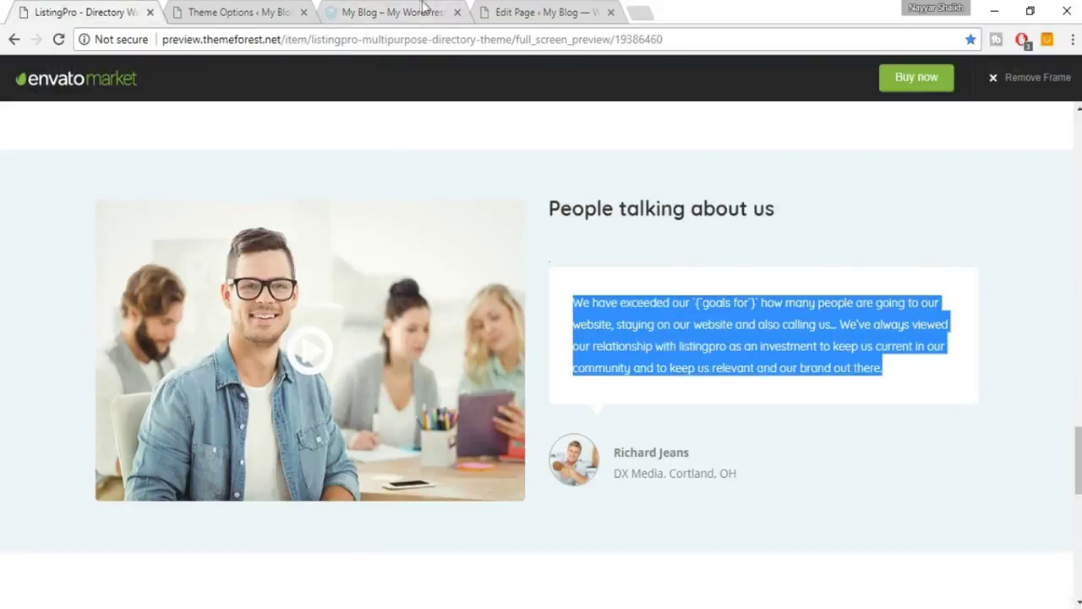
left_click(420, 9)
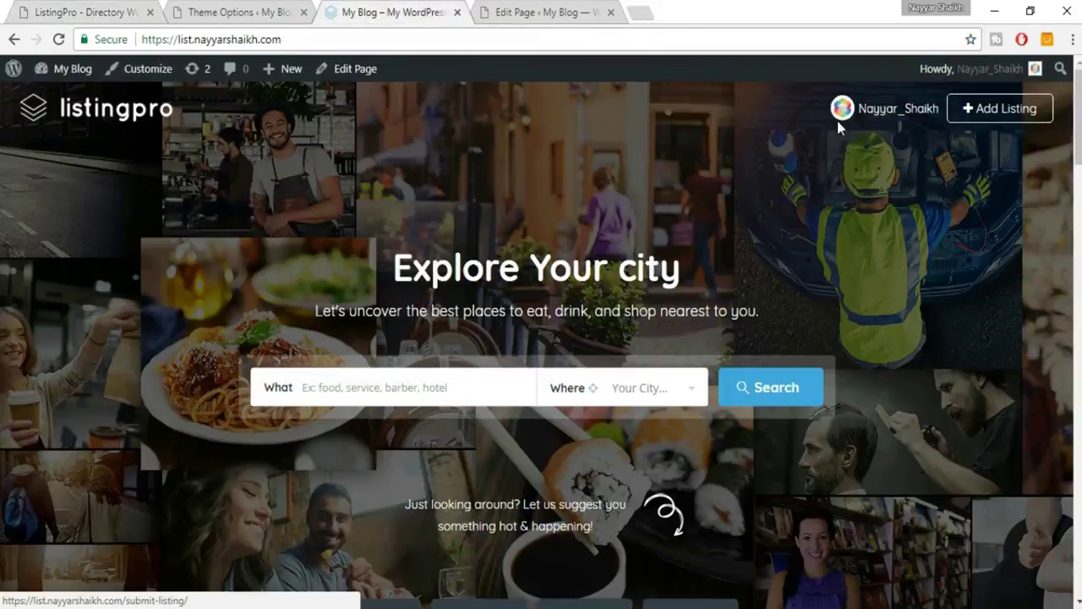
mouse_move(853, 124)
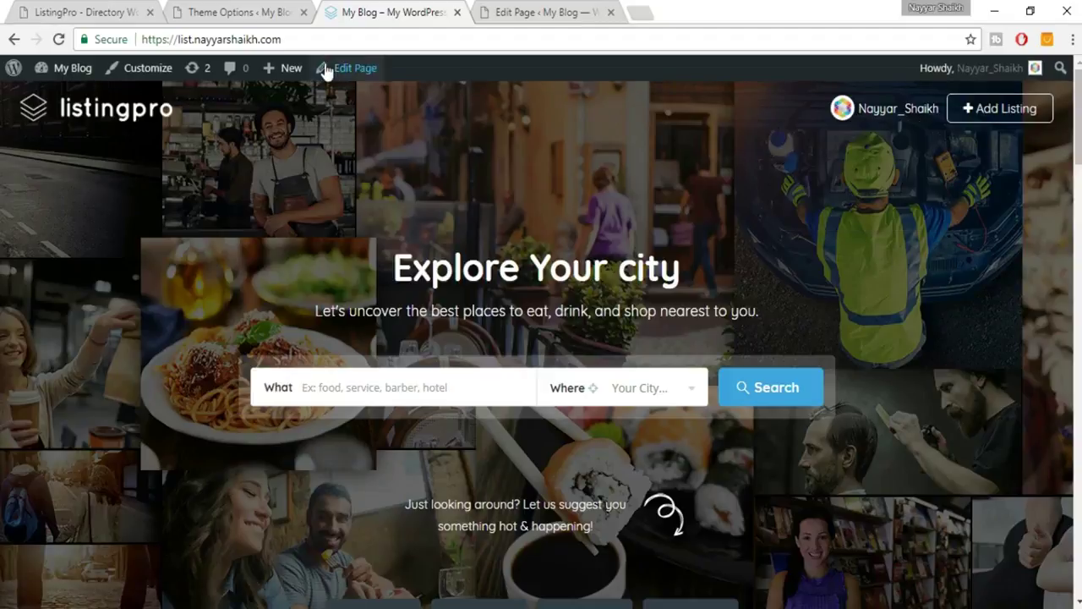
Try each Theme Options header layout, ending on the full-width blue one.
left_click(266, 12)
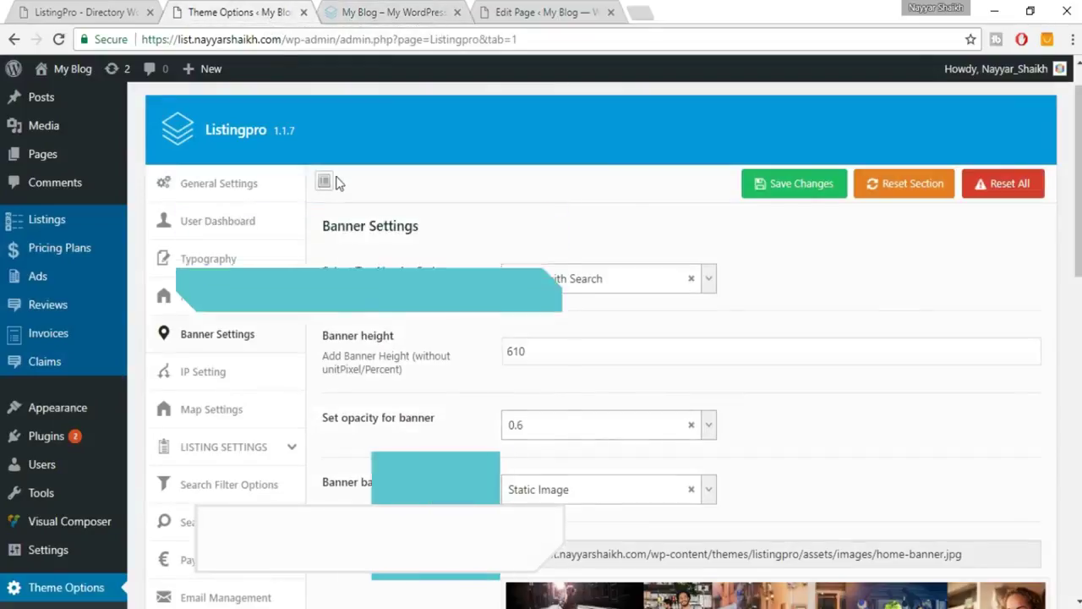
scroll(254, 203, "down", 1)
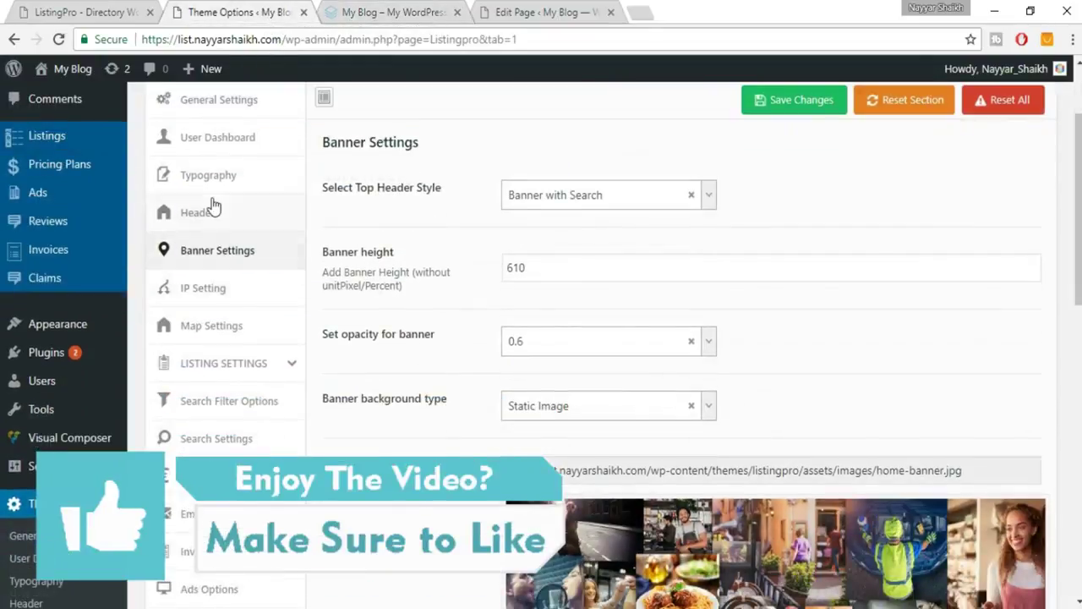
left_click(212, 206)
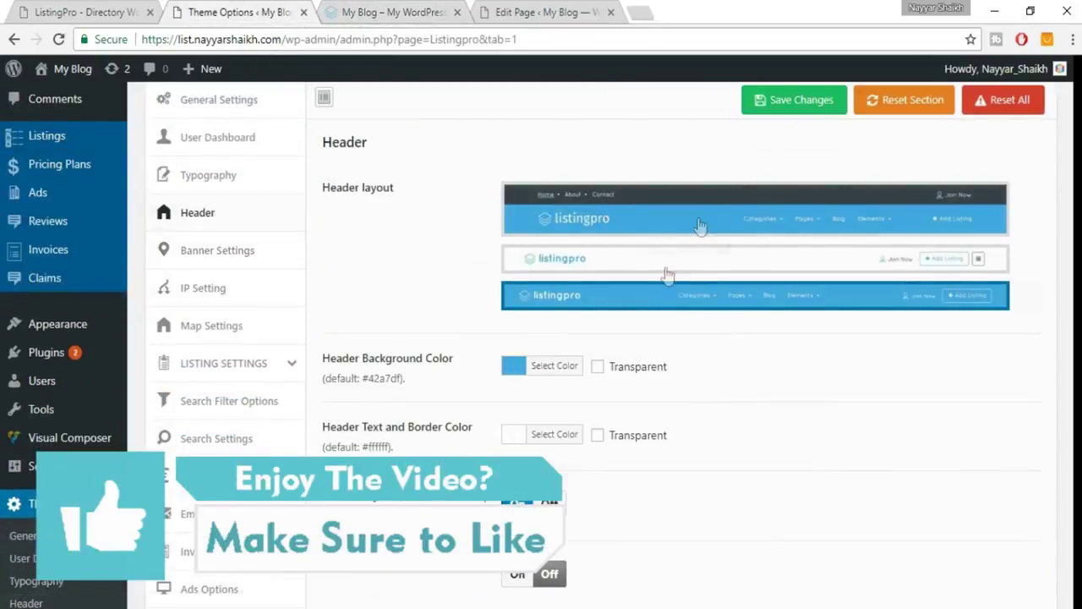
left_click(794, 303)
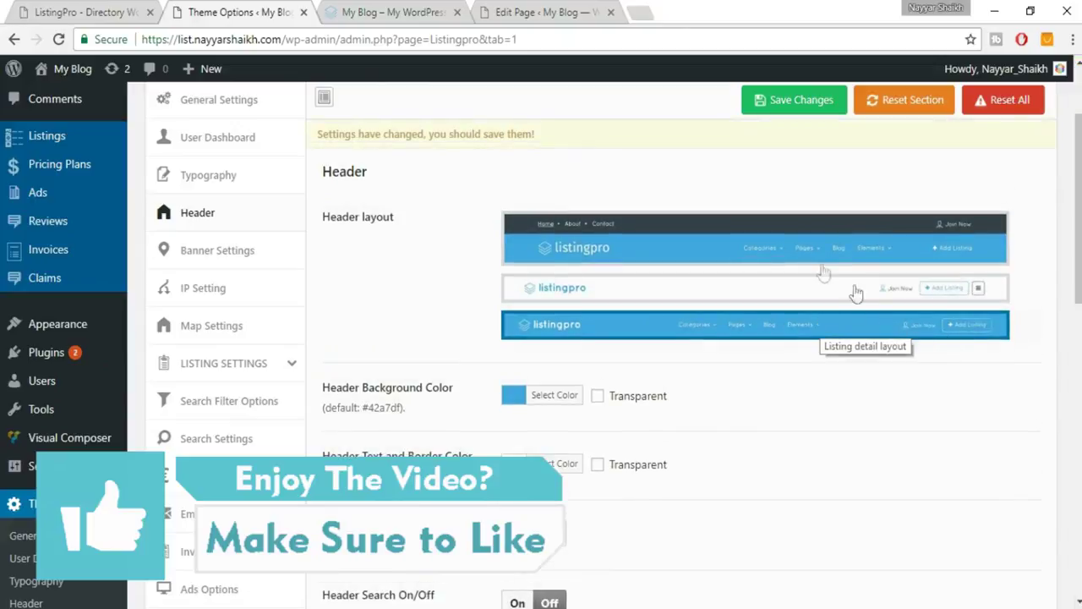
left_click(797, 295)
left_click(808, 247)
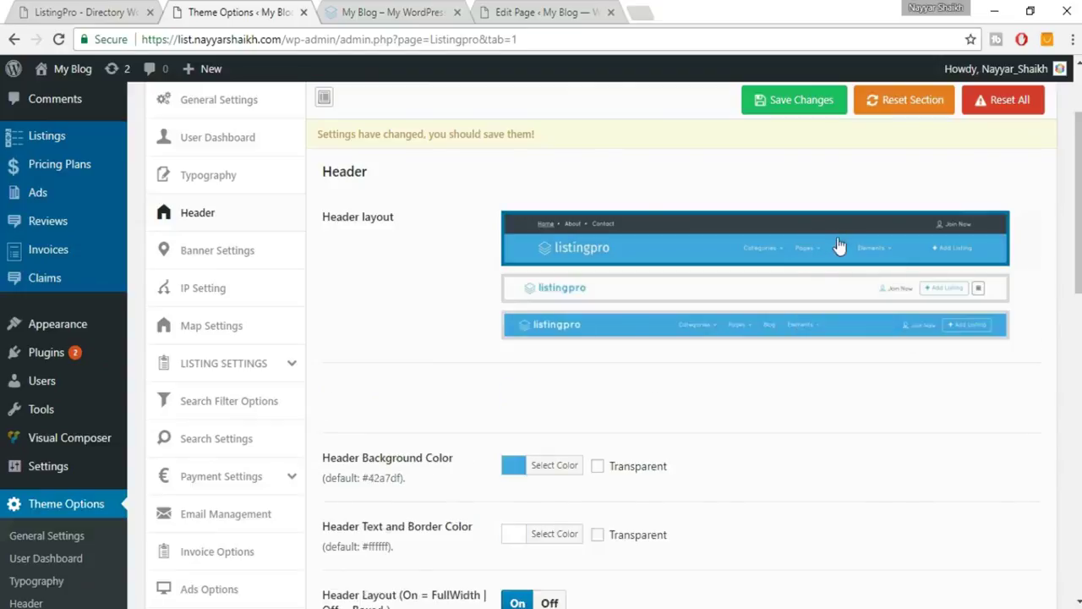
left_click(798, 335)
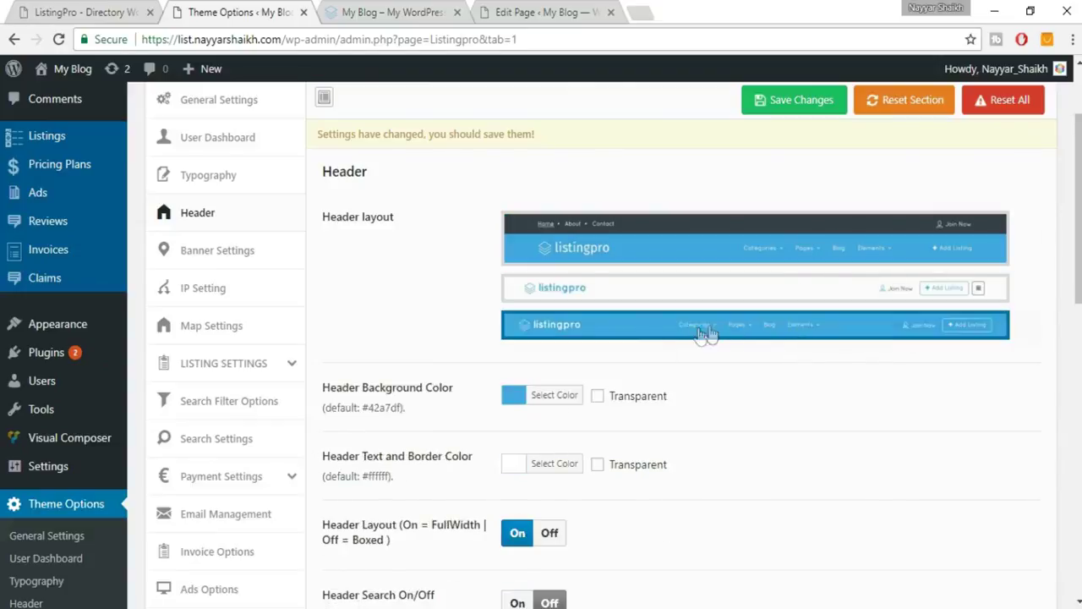
Review the Header settings, then go to the Appearance Menus page.
scroll(917, 348, "down", 5)
scroll(846, 508, "down", 1)
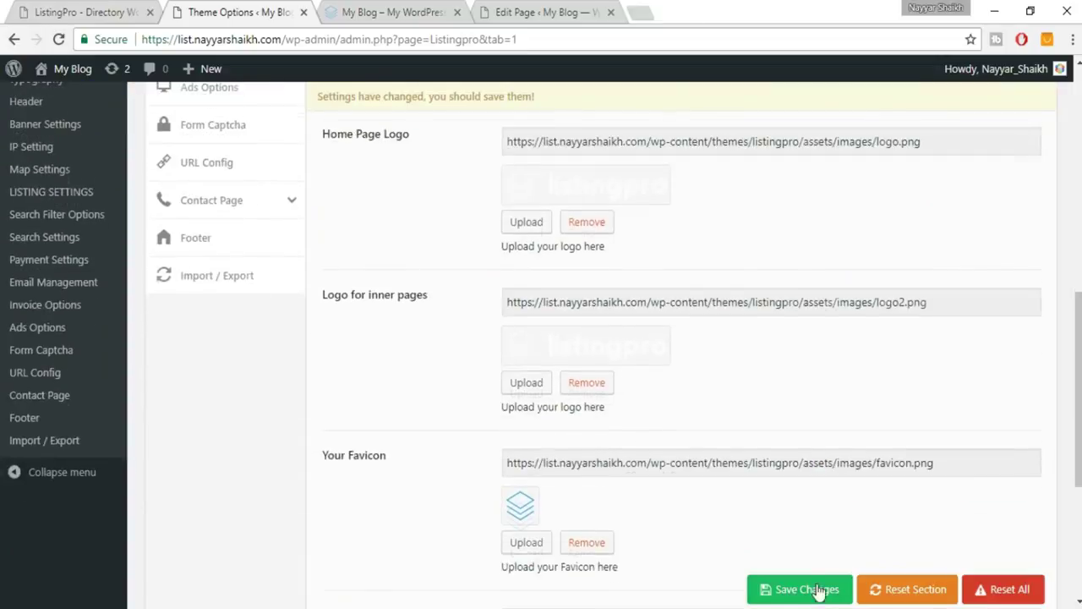
scroll(857, 457, "up", 4)
scroll(857, 457, "up", 4)
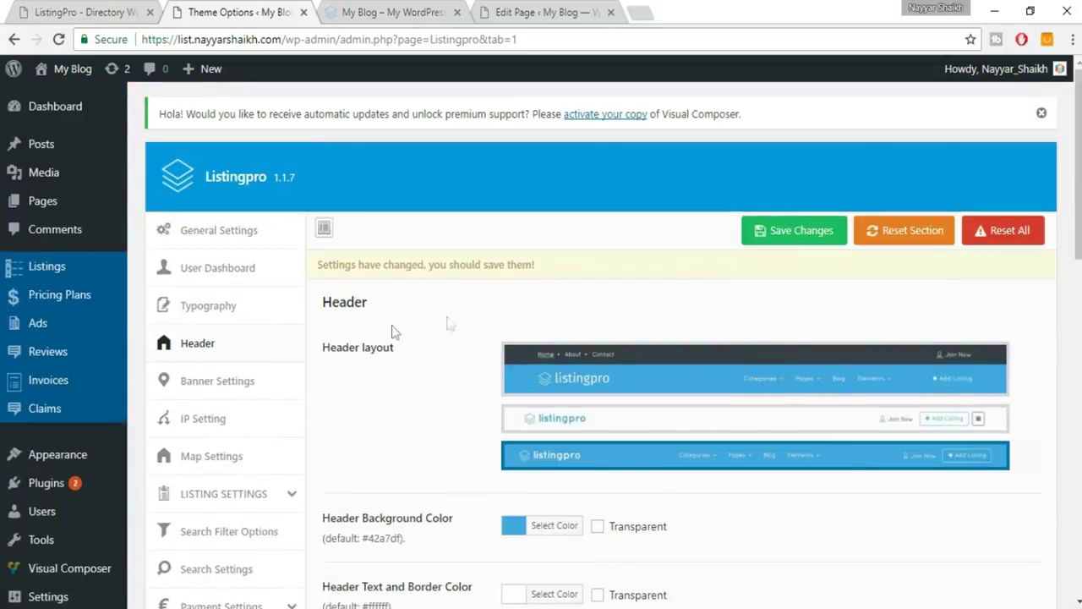
scroll(394, 338, "down", 3)
mouse_move(40, 207)
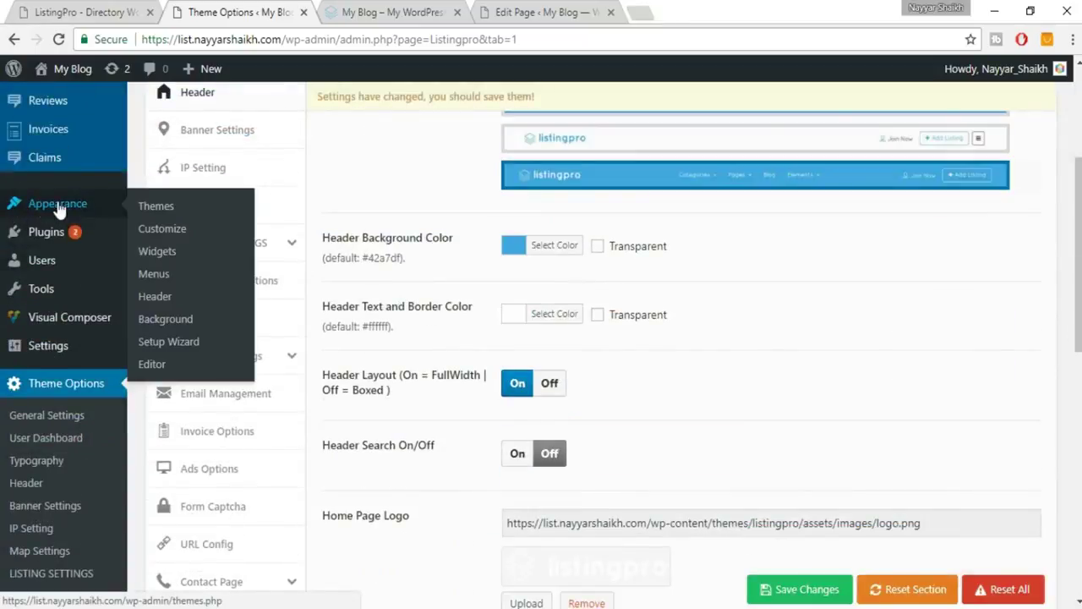
left_click(179, 276)
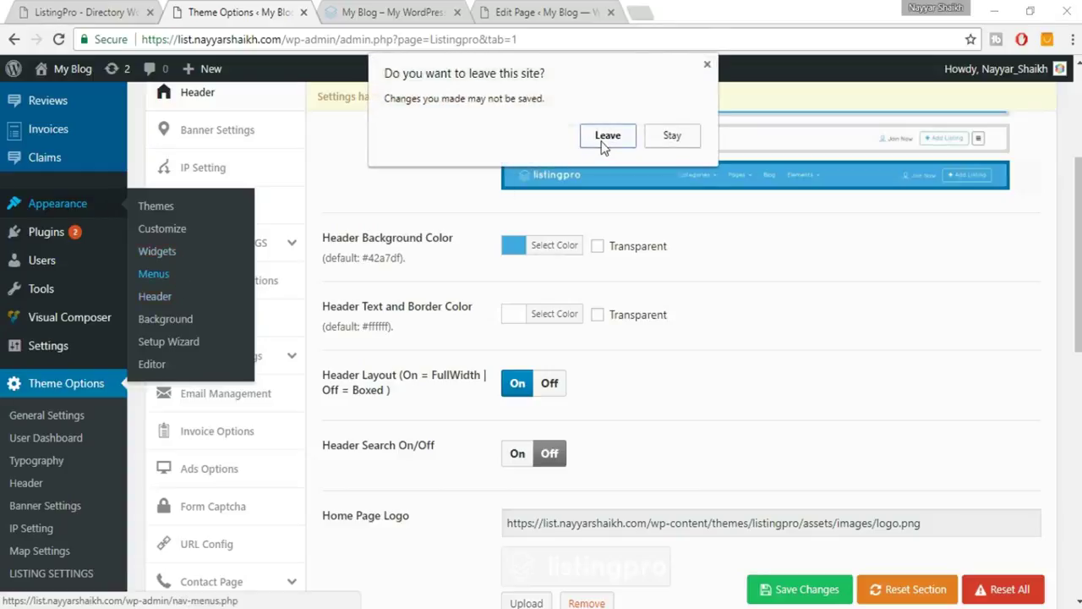
Leave Theme Options without saving and create a new menu named 'Main'.
left_click(607, 135)
key("ctrl+shift+Tab")
mouse_move(553, 191)
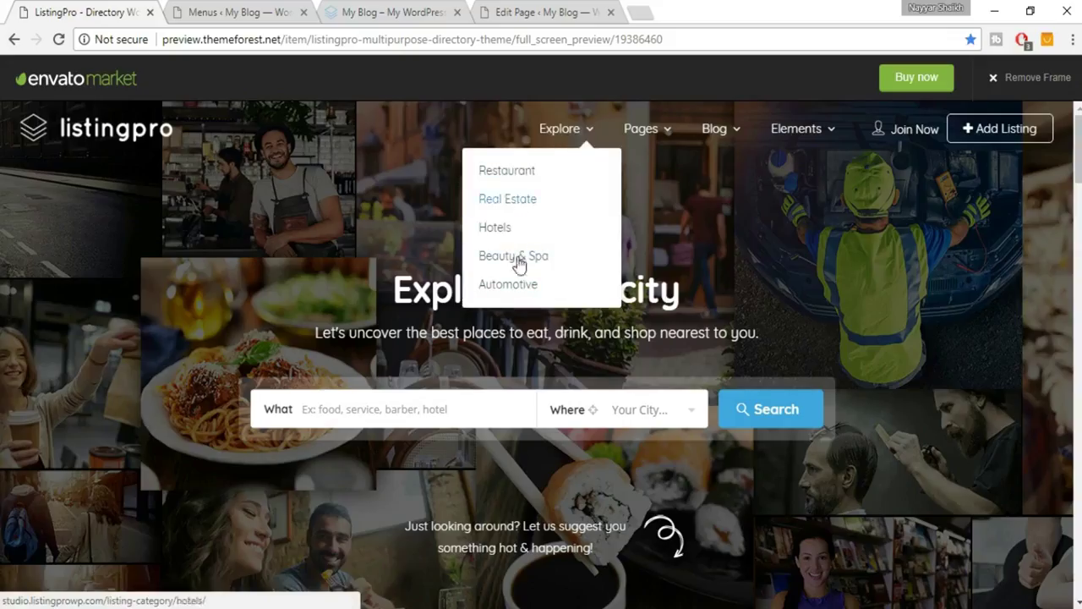
key("ctrl+Tab")
left_click(574, 310)
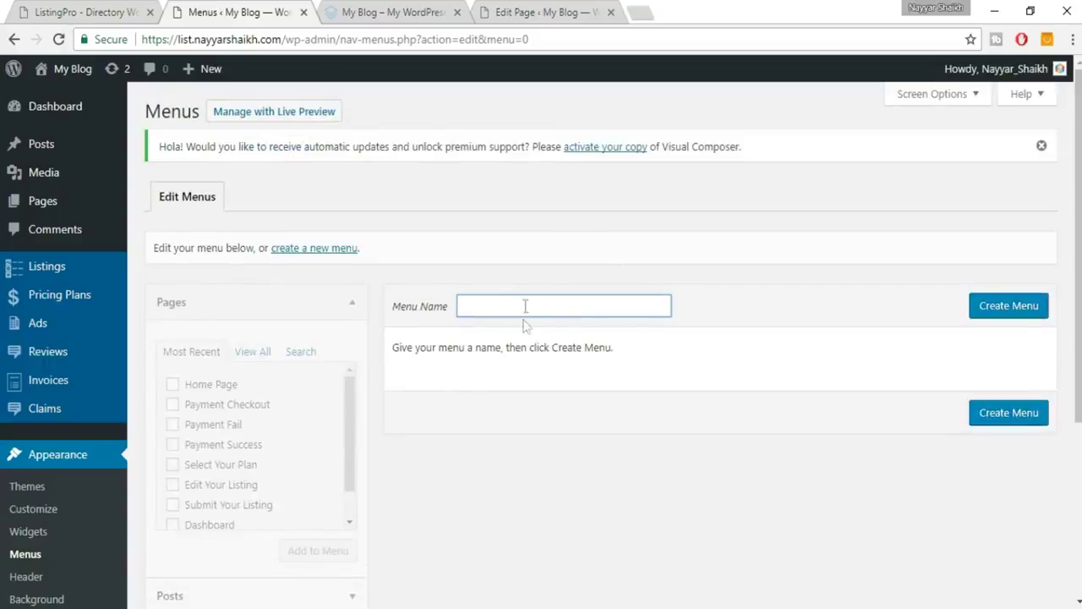
type("Main")
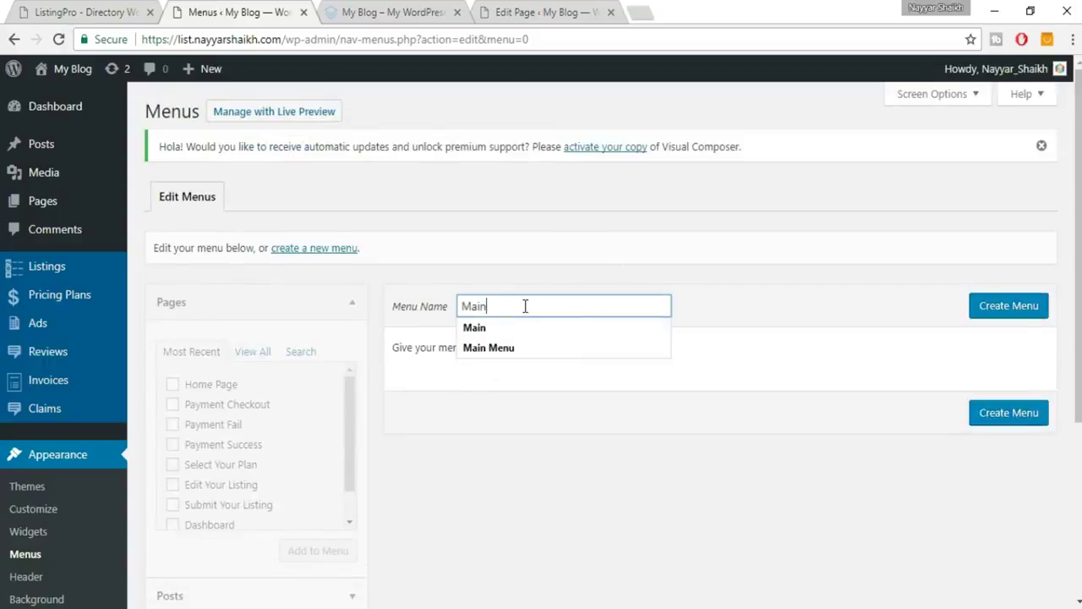
left_click(513, 328)
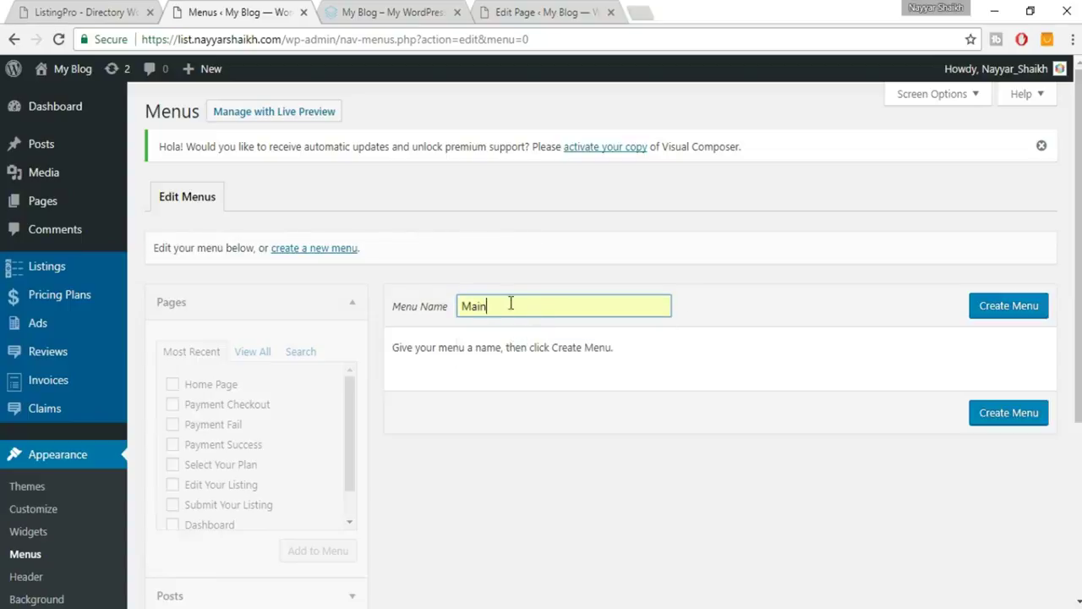
left_click(1008, 307)
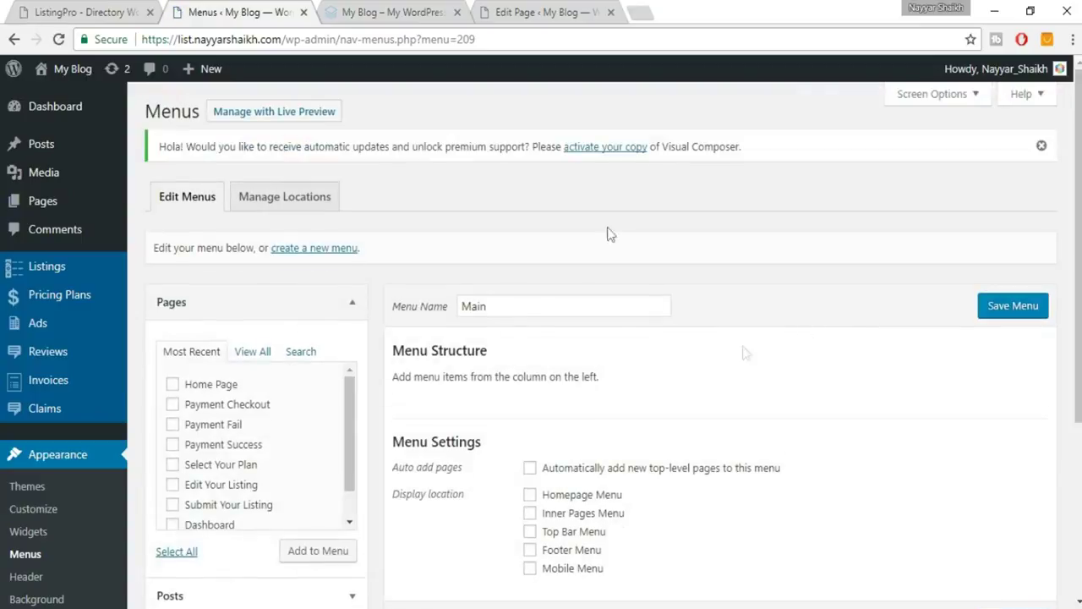
Compare with the demo's Explore menu, then collapse the Pages box on Menus.
left_click(414, 6)
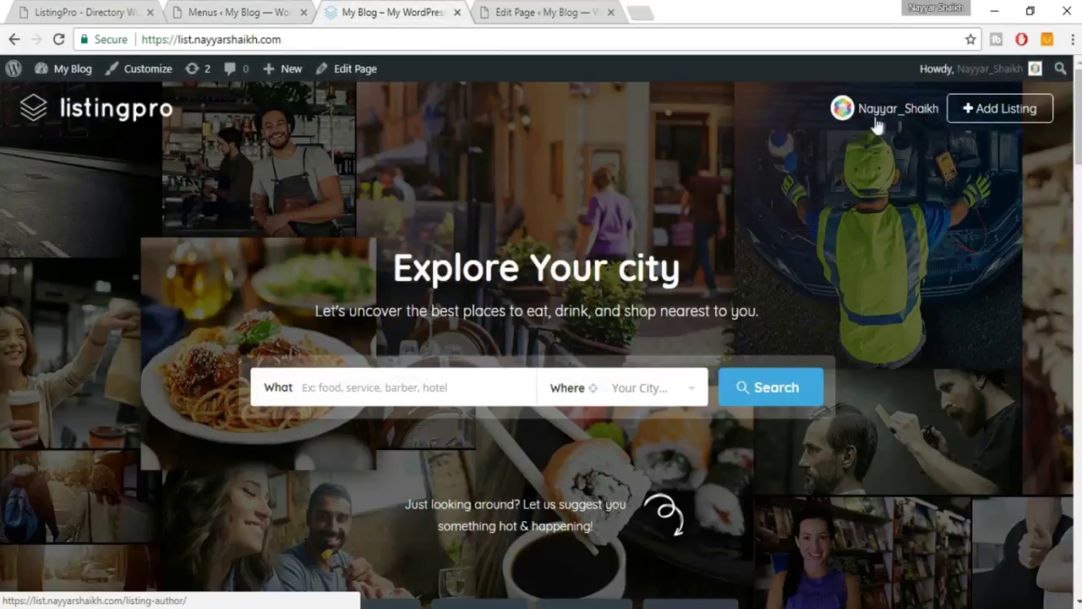
left_click(260, 6)
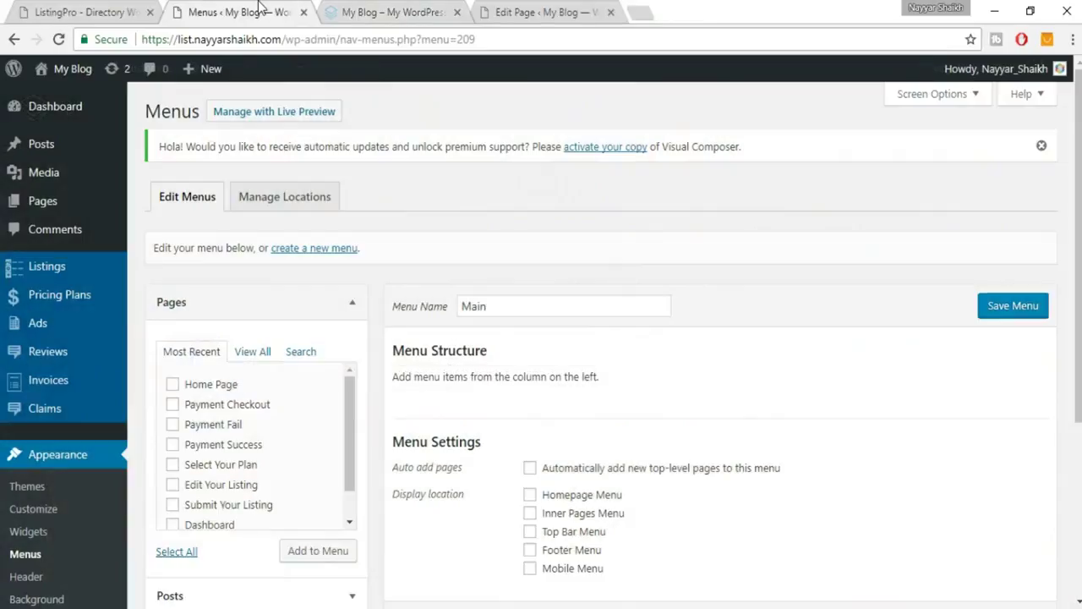
left_click(74, 7)
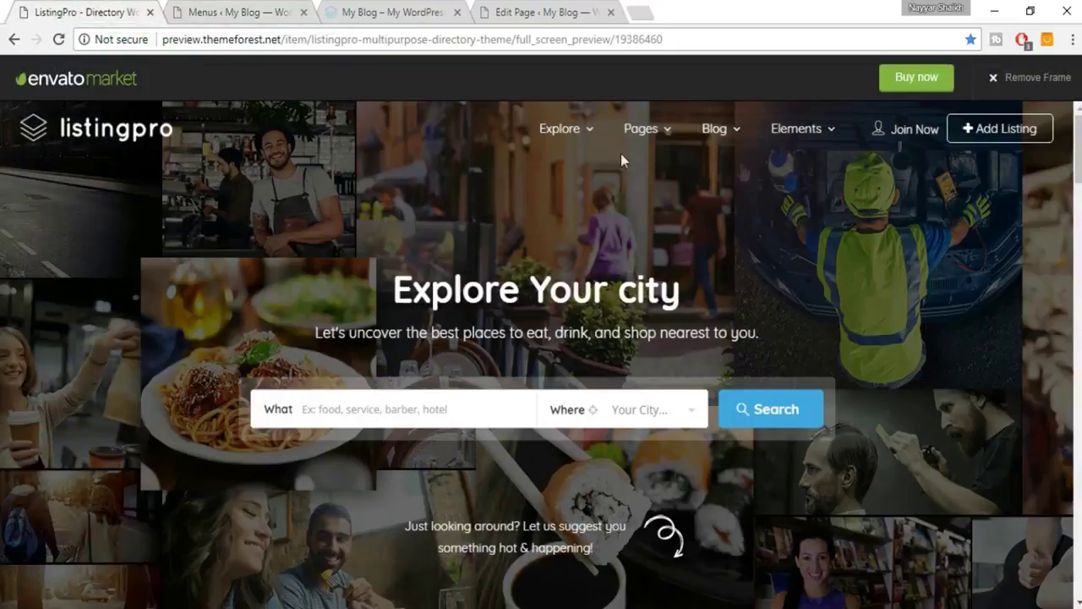
mouse_move(568, 145)
left_click(228, 11)
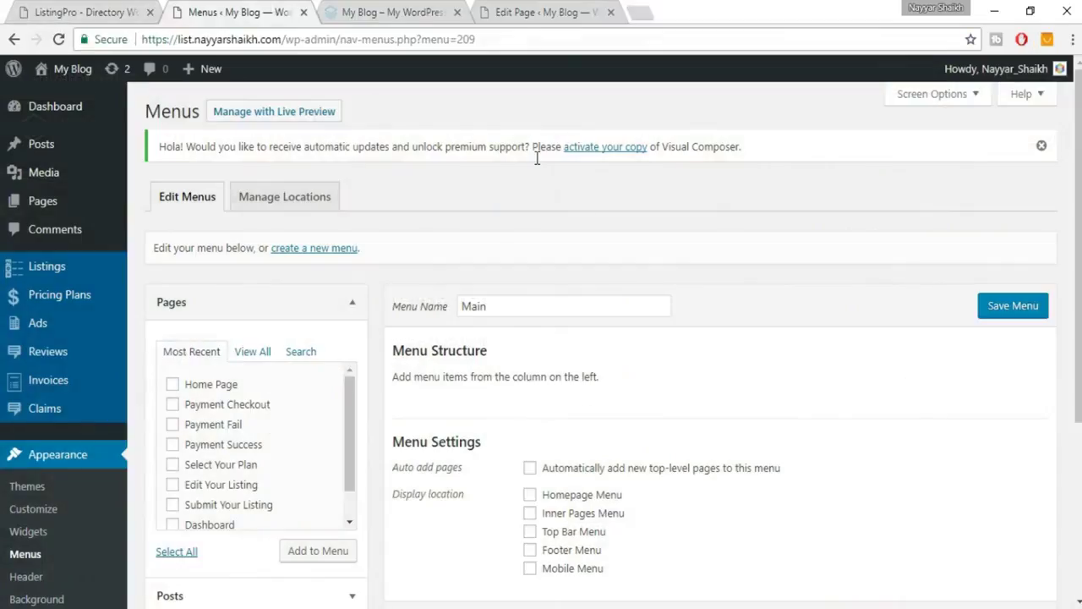
scroll(346, 146, "down", 3)
left_click(350, 137)
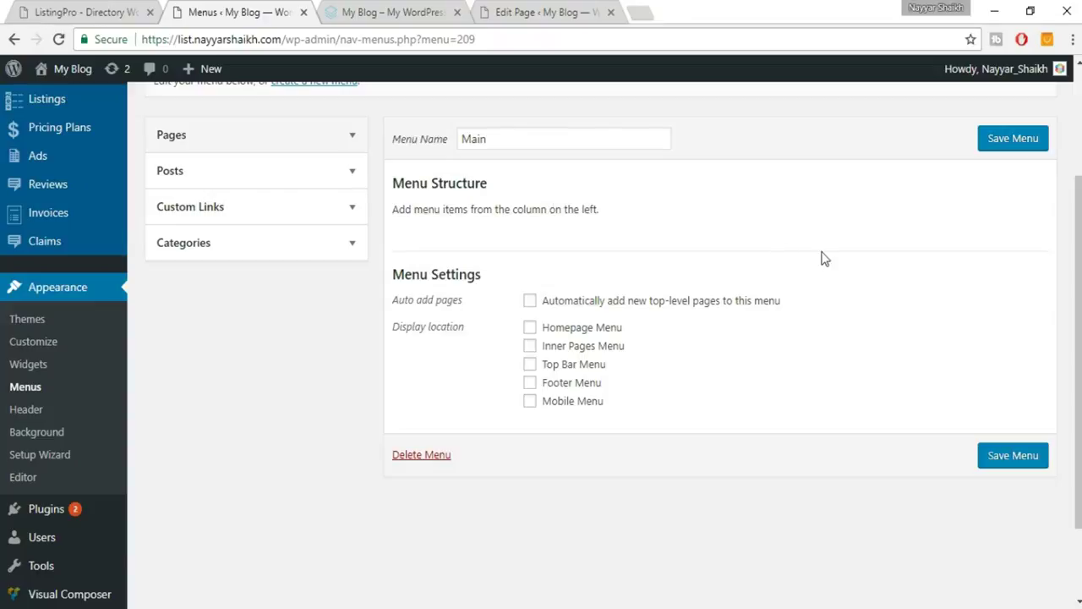
Add a custom link 'Explore' with URL # to the Main menu.
left_click(330, 216)
left_click(218, 261)
type("#")
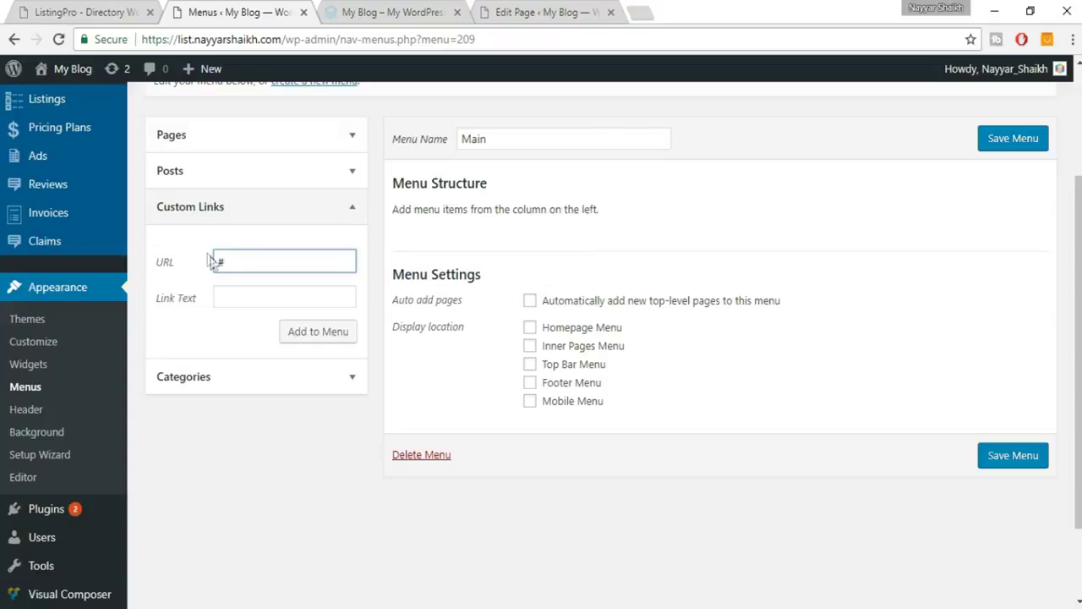
left_click(240, 294)
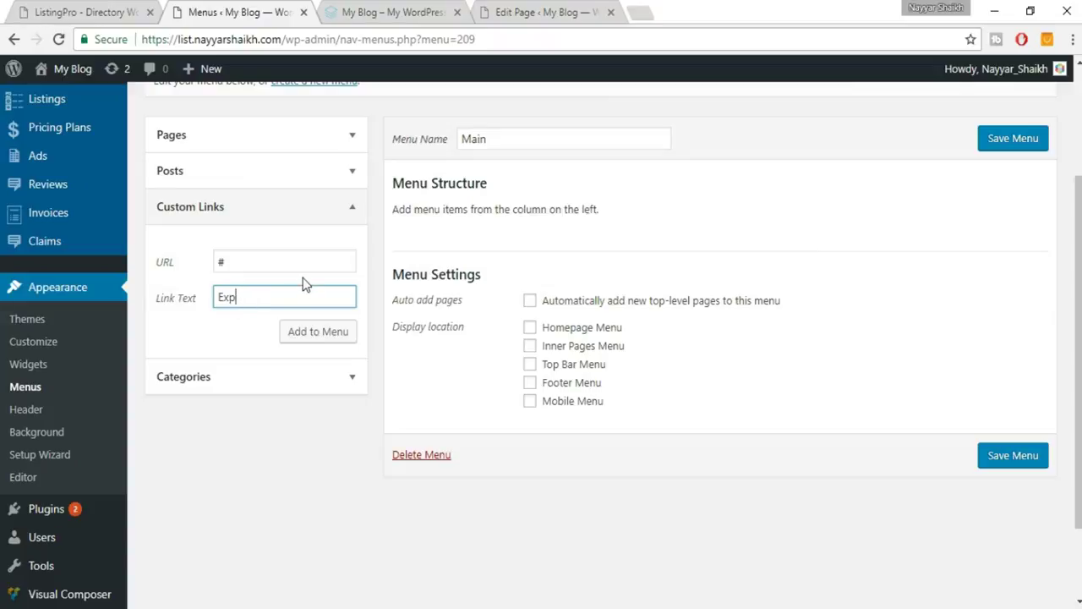
left_click(332, 332)
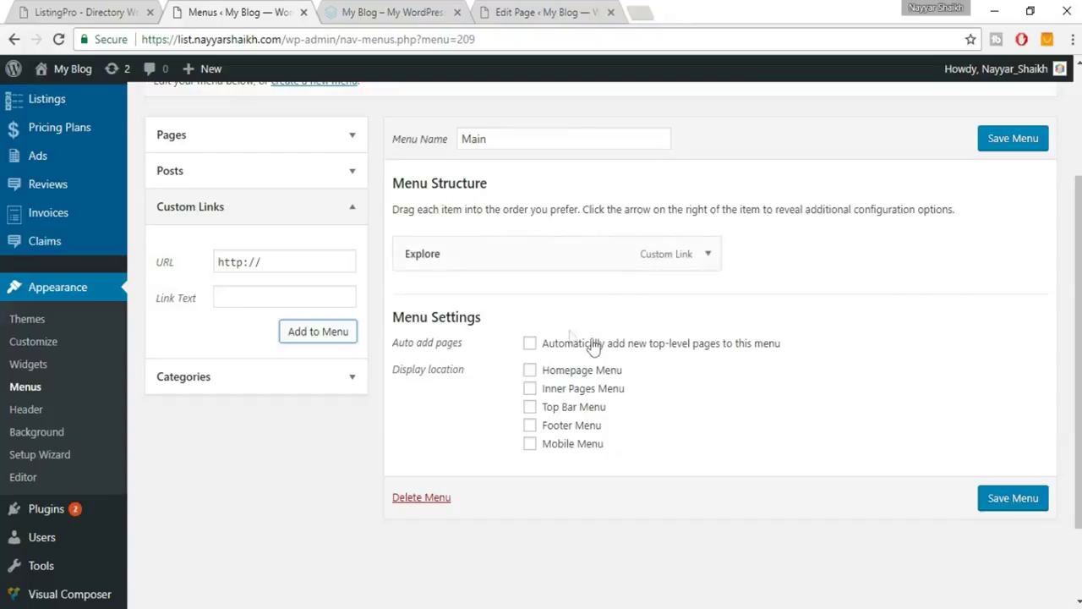
left_click(310, 219)
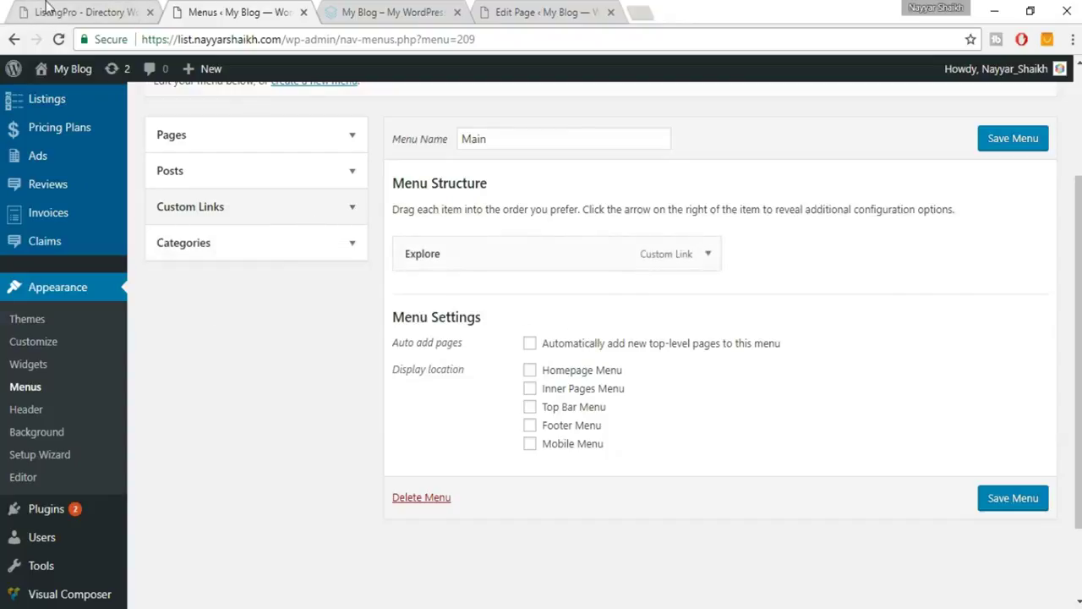
Stay on the Menus page and inspect the Categories box.
mouse_move(207, 69)
left_click(280, 250)
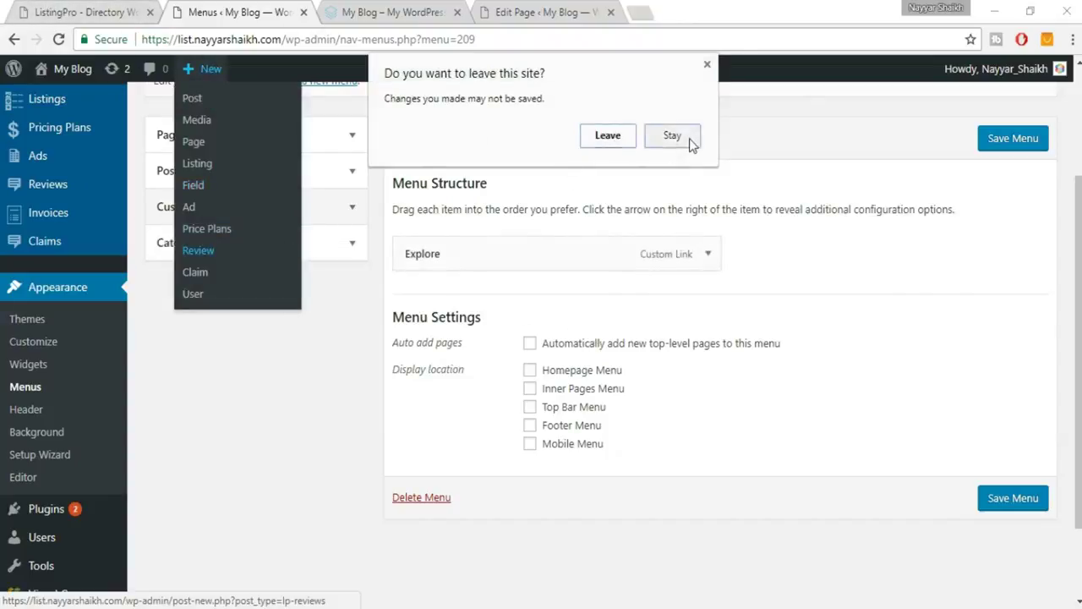
left_click(689, 141)
left_click(314, 245)
left_click(288, 243)
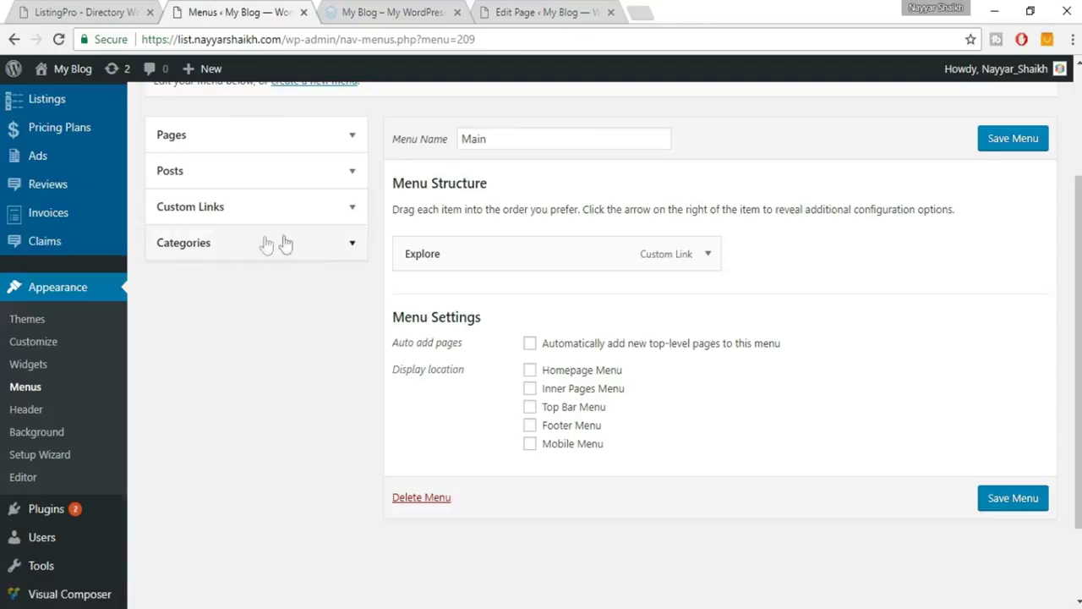
scroll(327, 289, "up", 1)
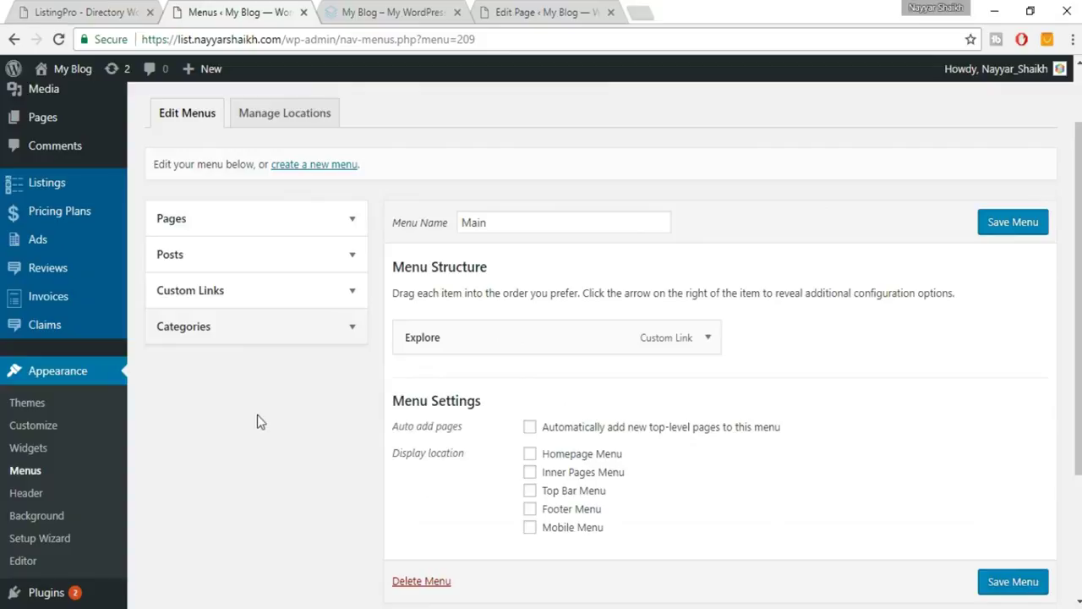
scroll(259, 419, "up", 1)
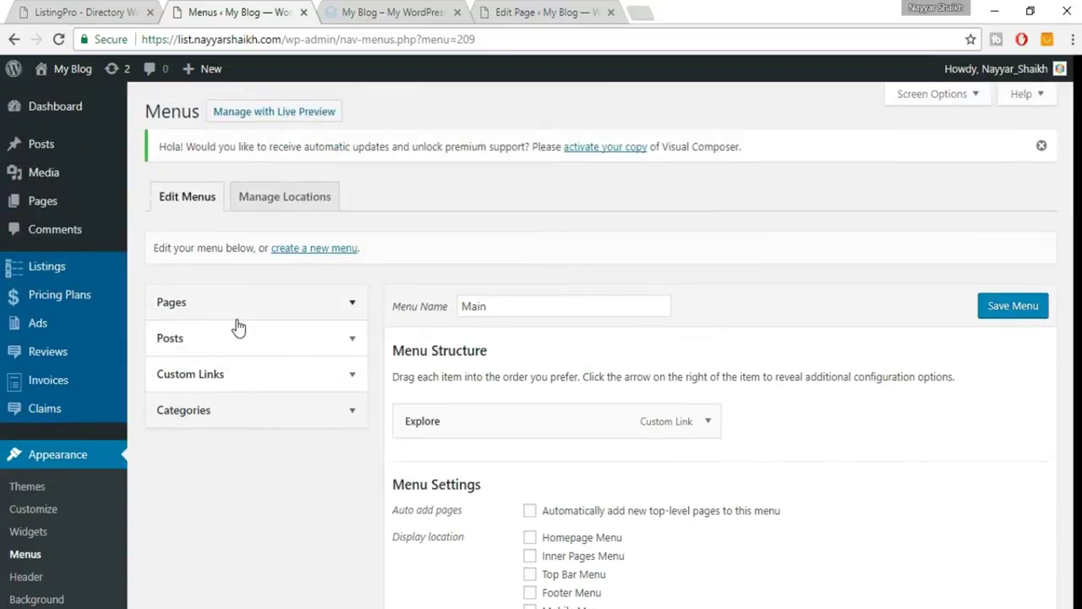
Enable the second Categories box of listing categories in Screen Options.
left_click(938, 95)
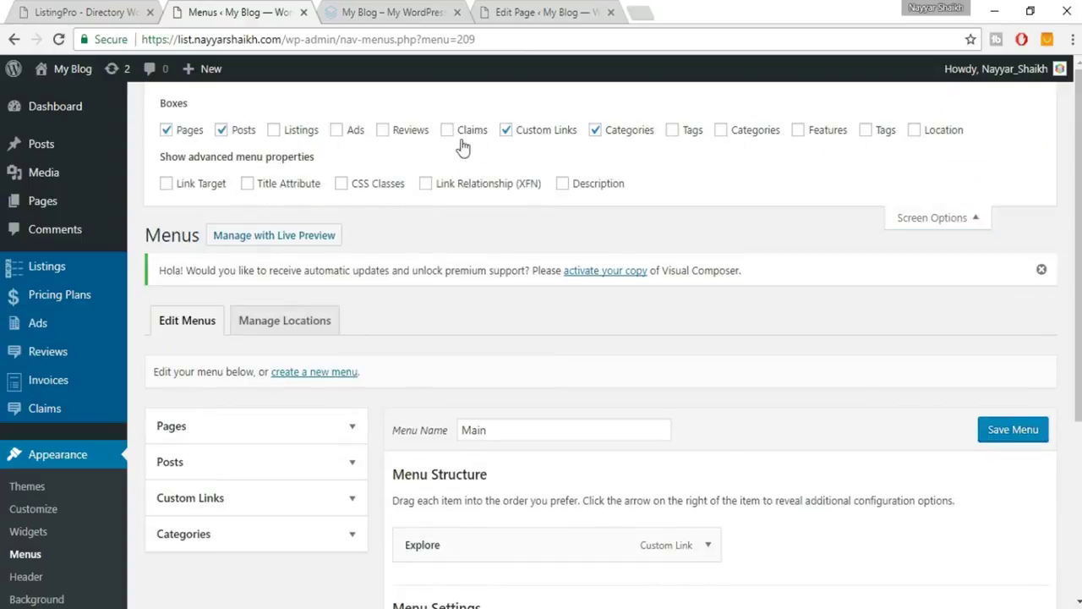
left_click(752, 135)
scroll(785, 235, "down", 1)
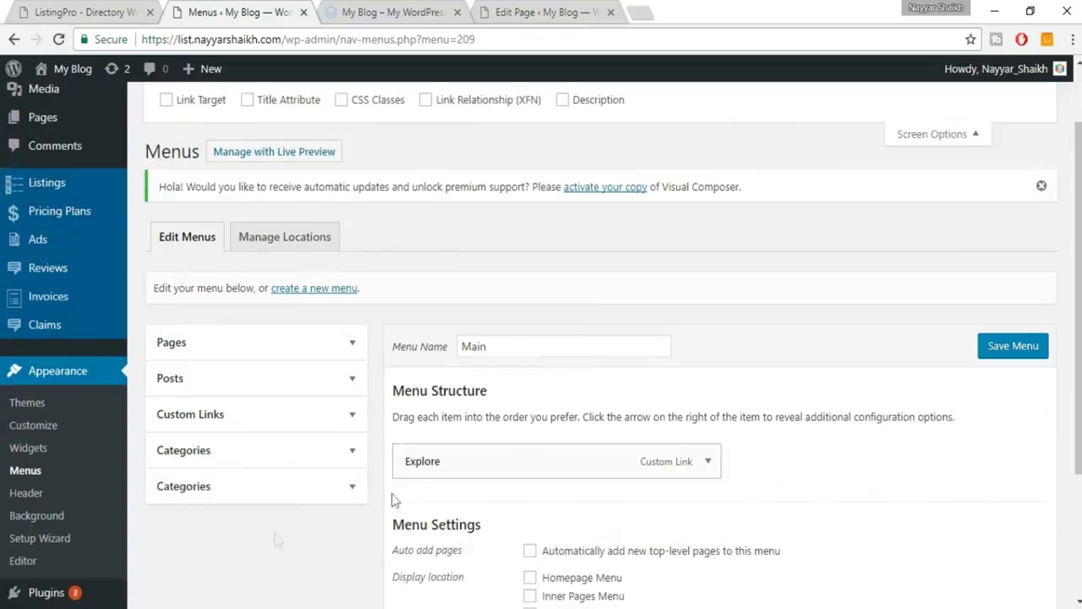
left_click(310, 485)
left_click(313, 487)
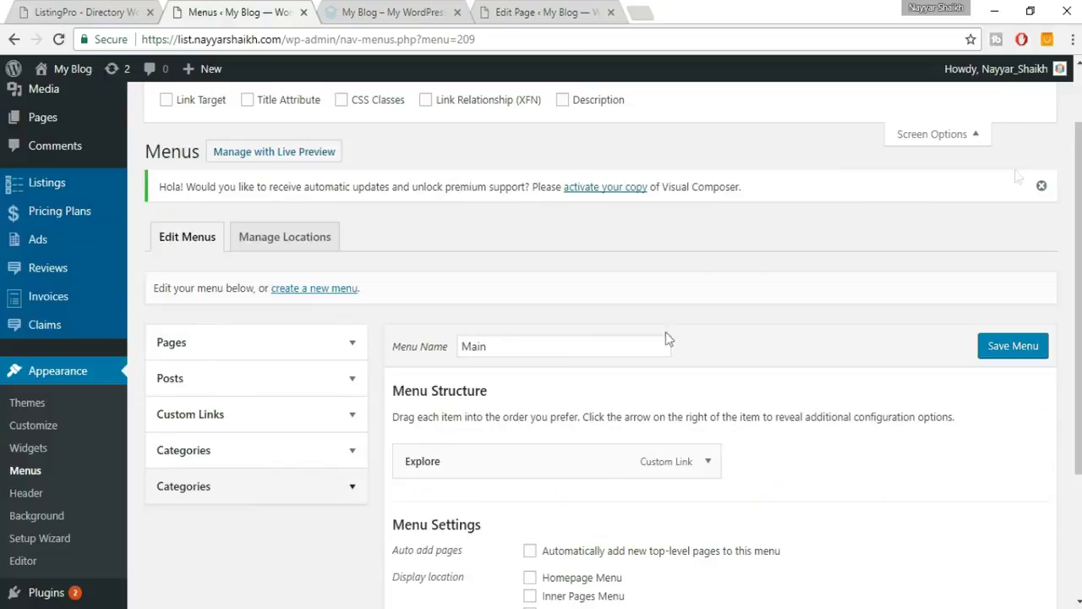
scroll(938, 157, "up", 1)
left_click(965, 229)
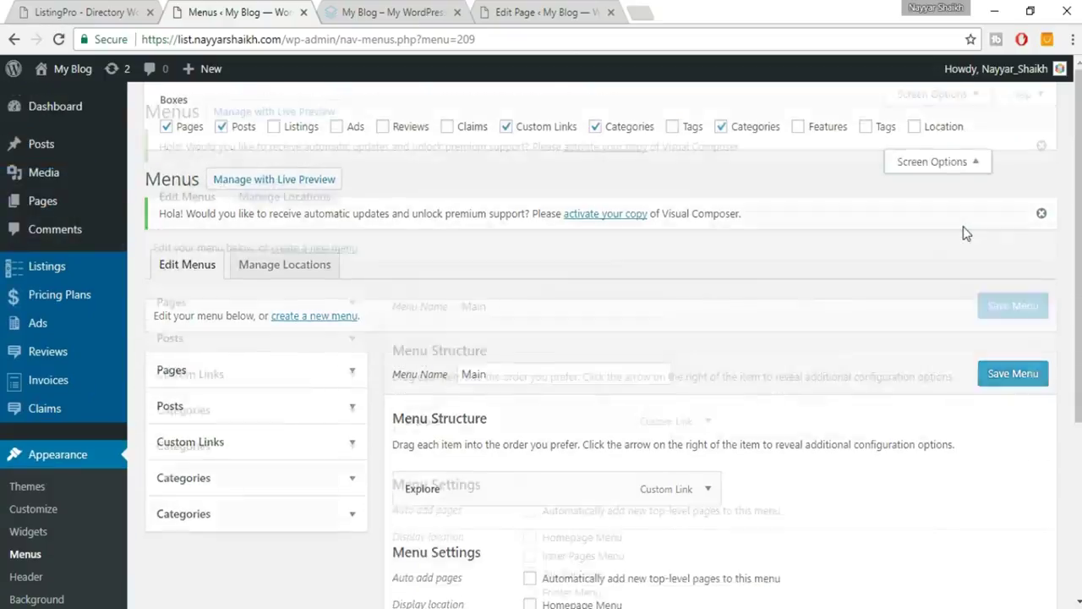
scroll(964, 230, "down", 2)
Add Hotels, Restaurants and Shopping, nesting them with Services under Explore.
left_click(348, 284)
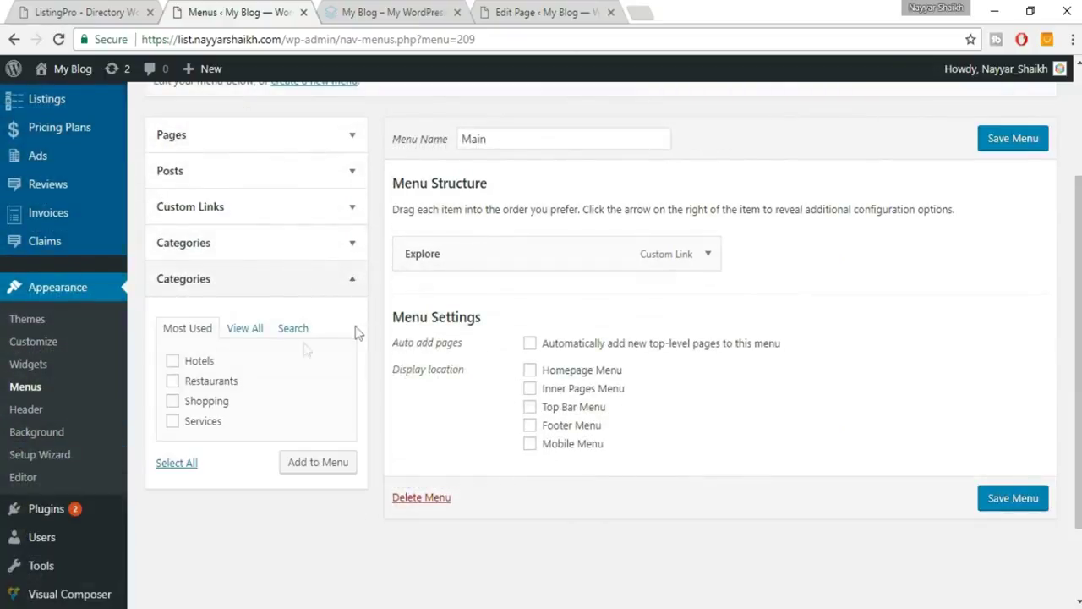
left_click(173, 361)
left_click(173, 381)
left_click(174, 400)
left_click(315, 465)
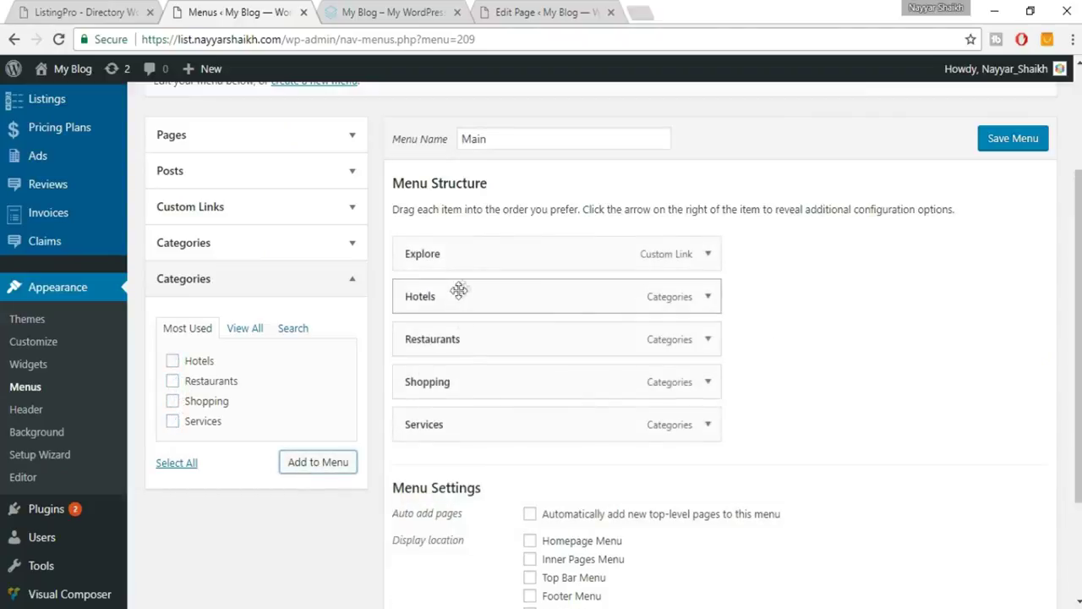
left_click_drag(458, 290, 500, 287)
left_click_drag(450, 331, 479, 338)
left_click_drag(469, 389, 504, 417)
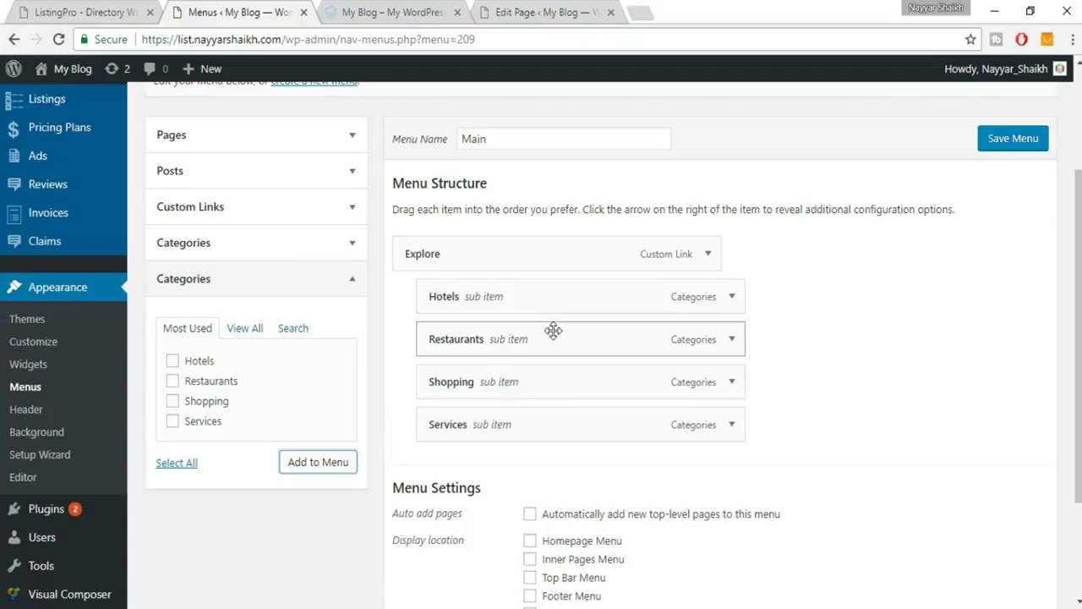
Assign the menu to Homepage Menu and Inner Pages Menu locations and save it.
scroll(553, 330, "down", 3)
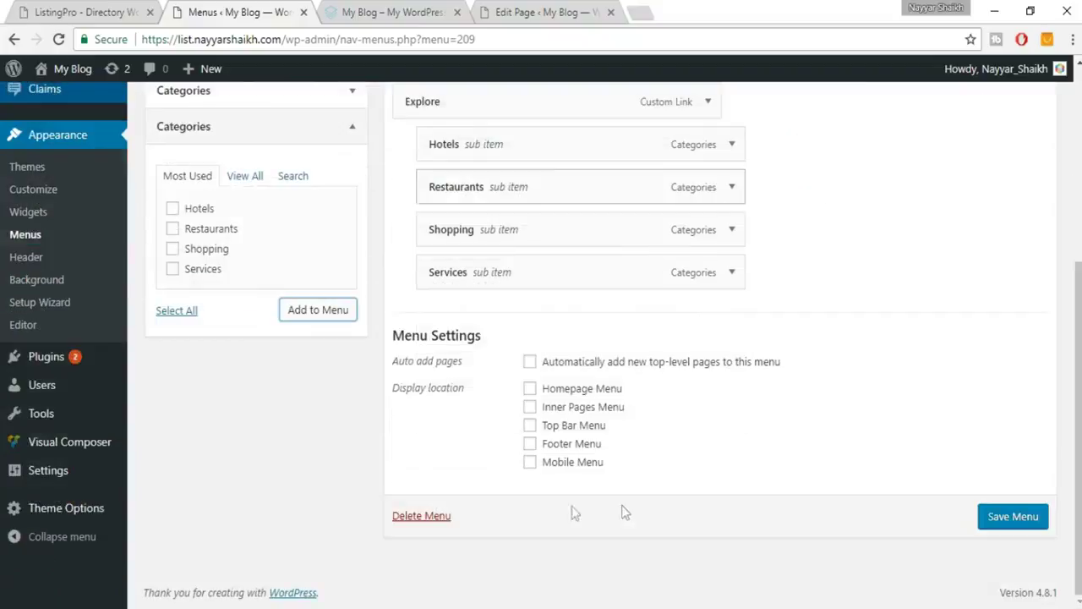
left_click(576, 390)
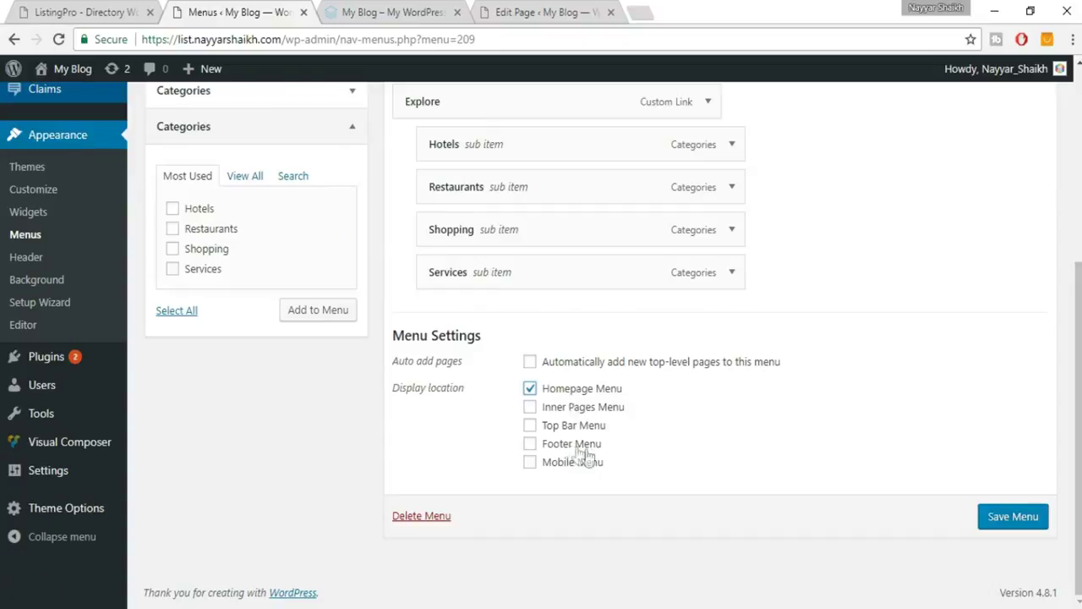
left_click(571, 413)
left_click(1002, 528)
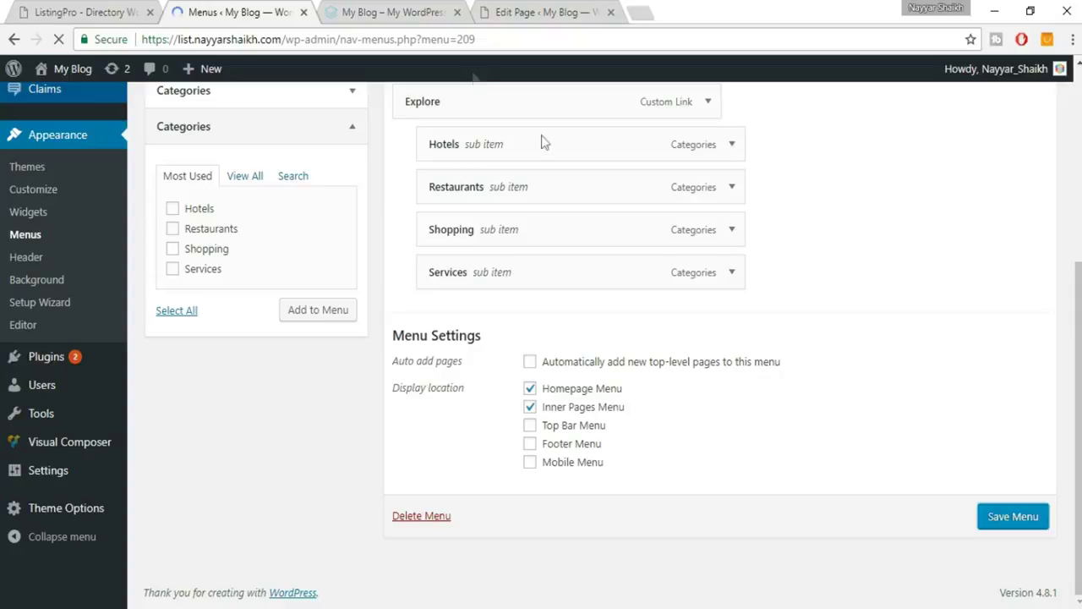
Reload the live site and check the Explore dropdown and the footer.
left_click(394, 10)
left_click(441, 33)
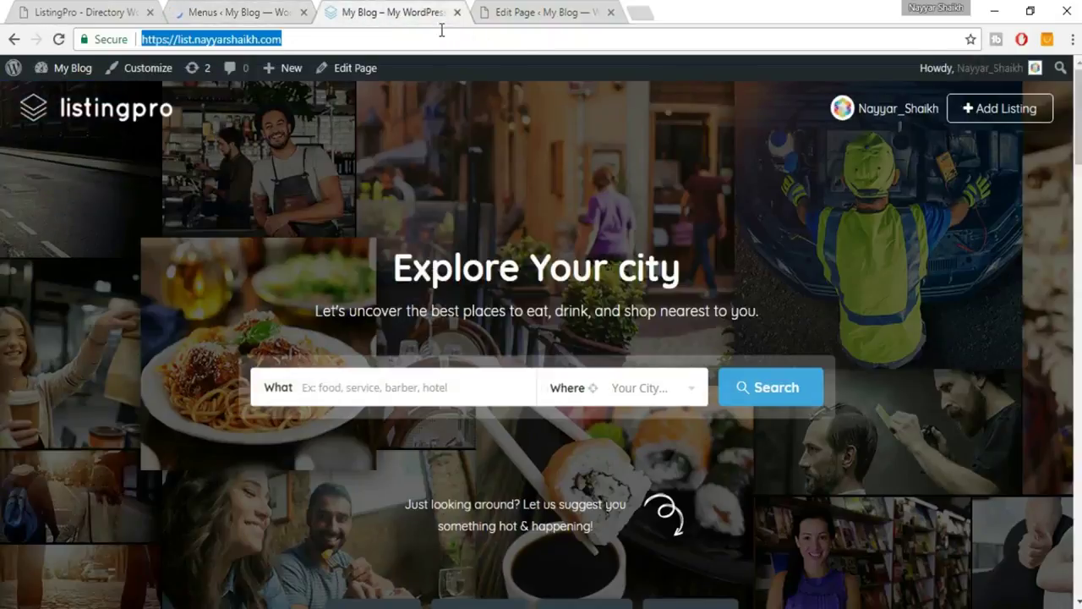
key("Return")
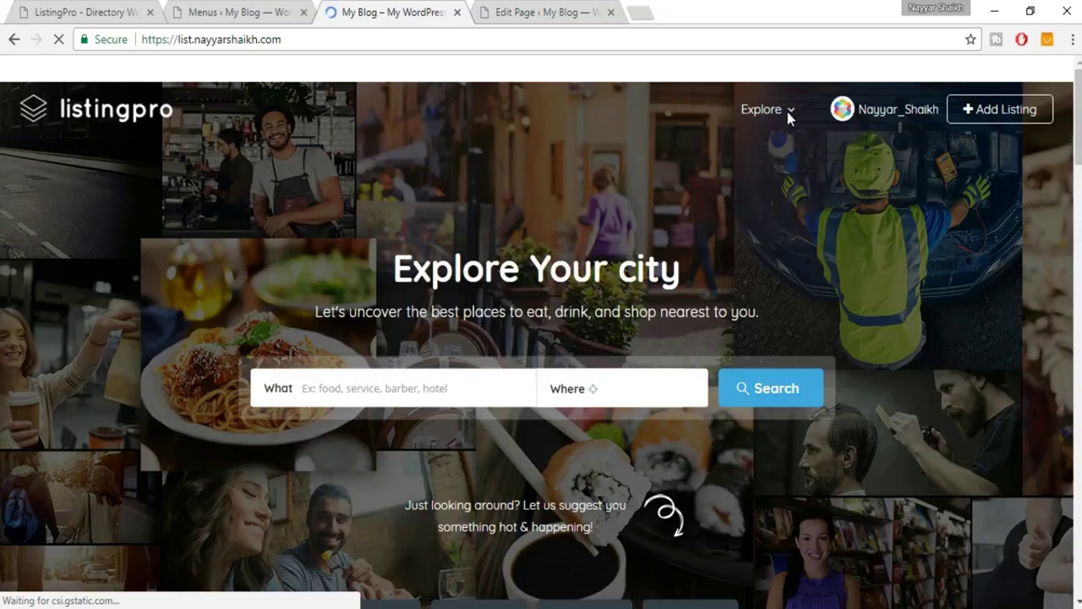
mouse_move(794, 112)
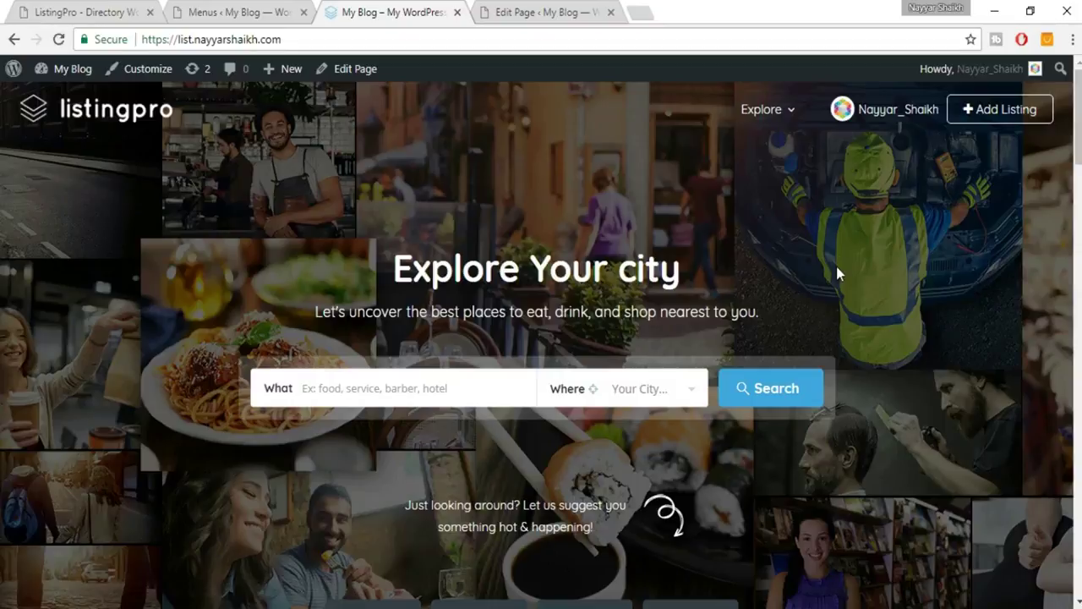
left_click_drag(1078, 118, 1078, 140)
scroll(489, 534, "down", 20)
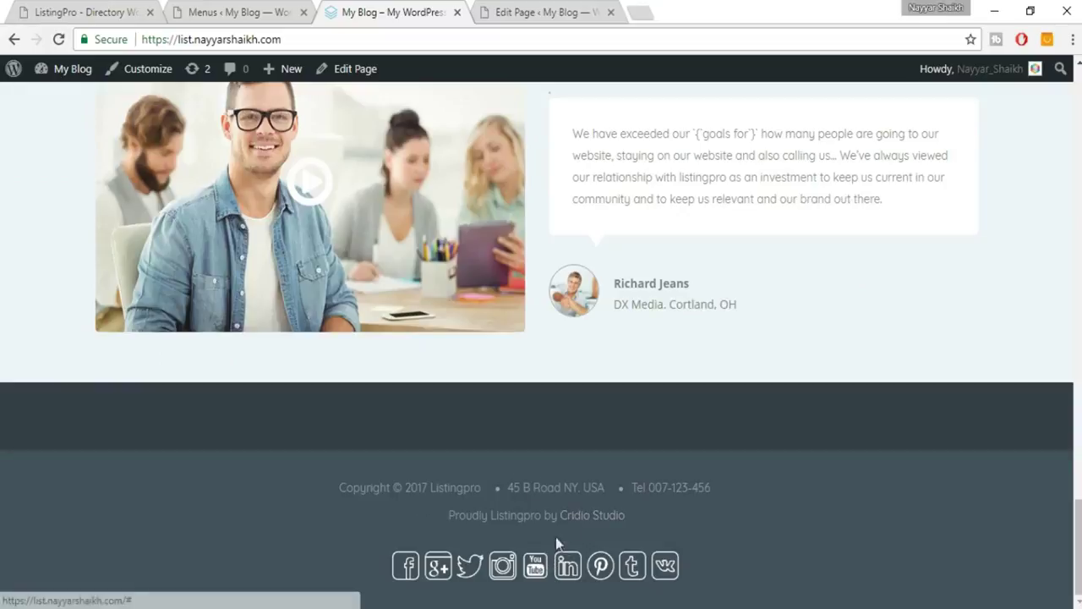
left_click(254, 12)
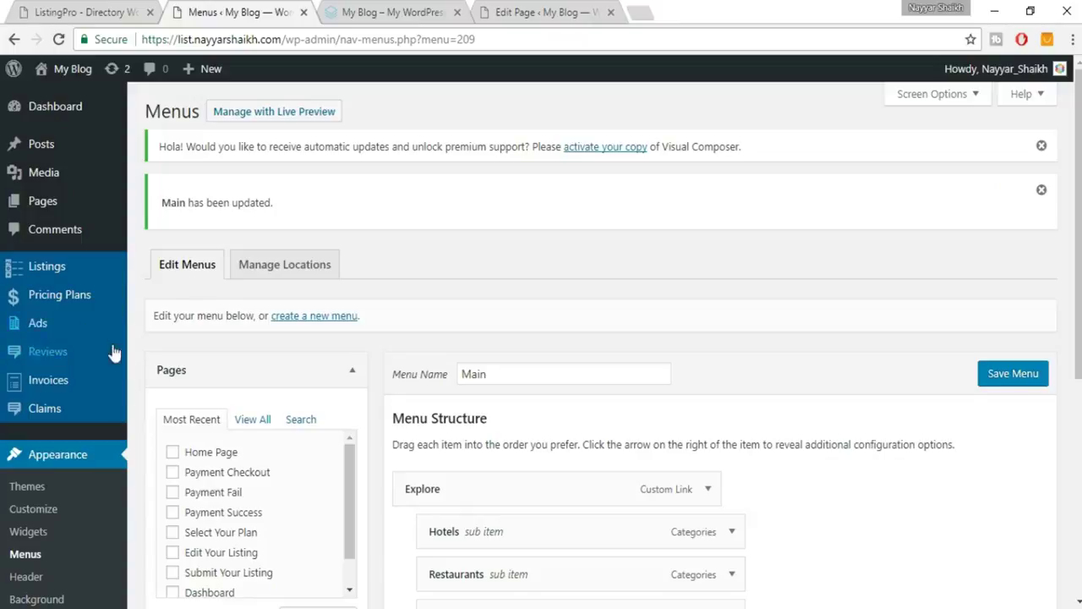
Open Theme Options Footer and review its background colours and social URL fields.
scroll(46, 352, "down", 5)
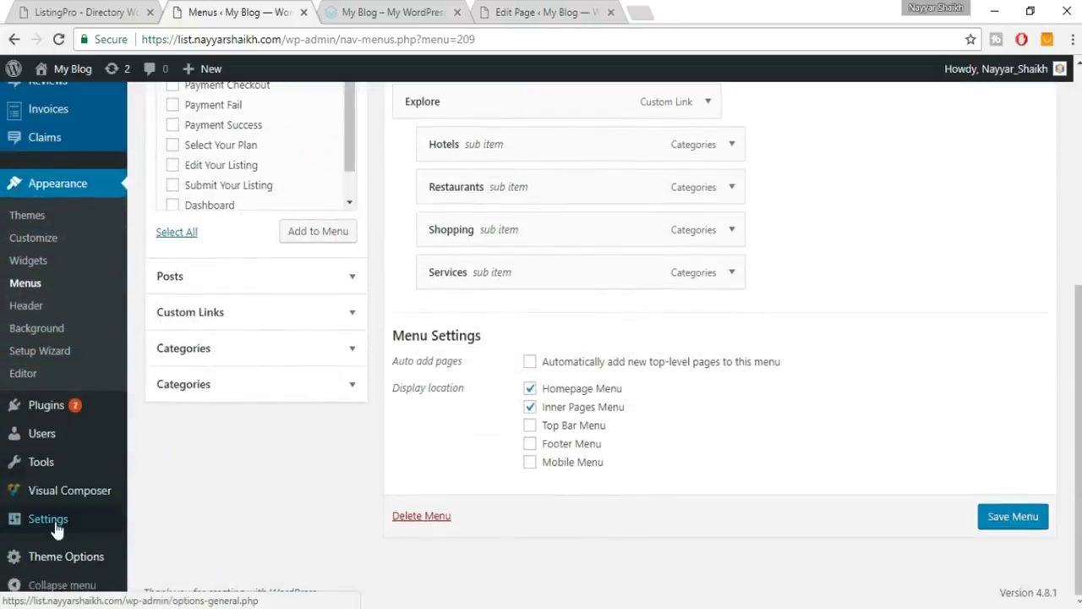
mouse_move(54, 565)
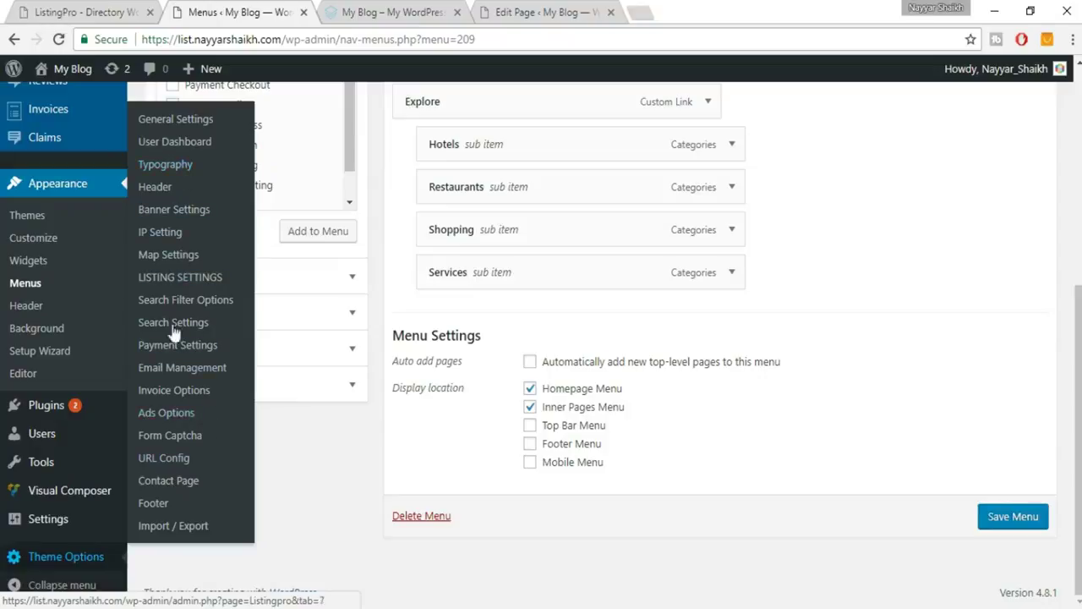
left_click(151, 506)
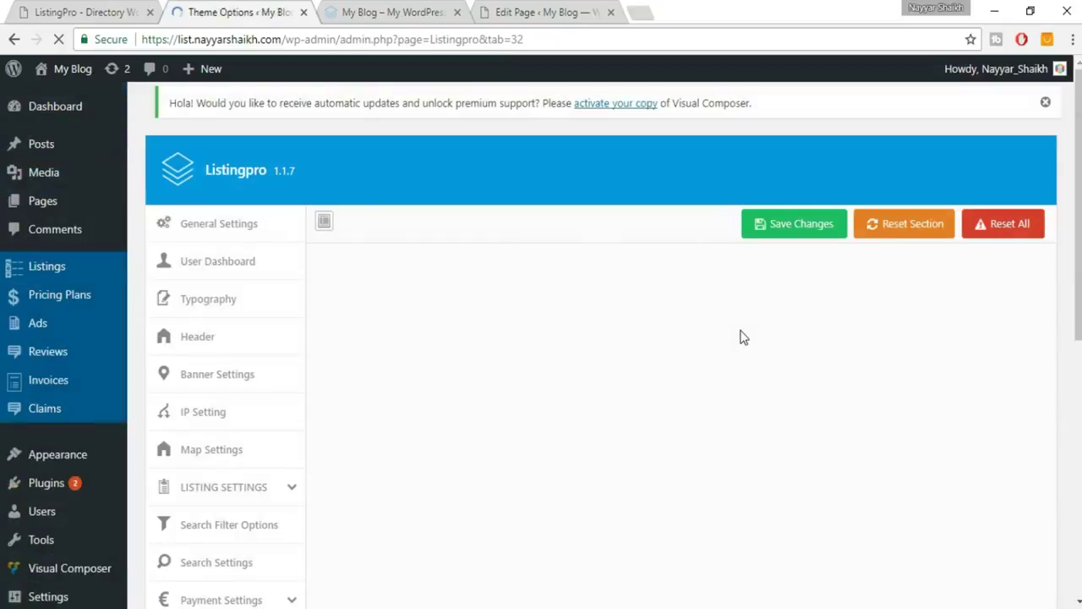
scroll(8, 563, "down", 4)
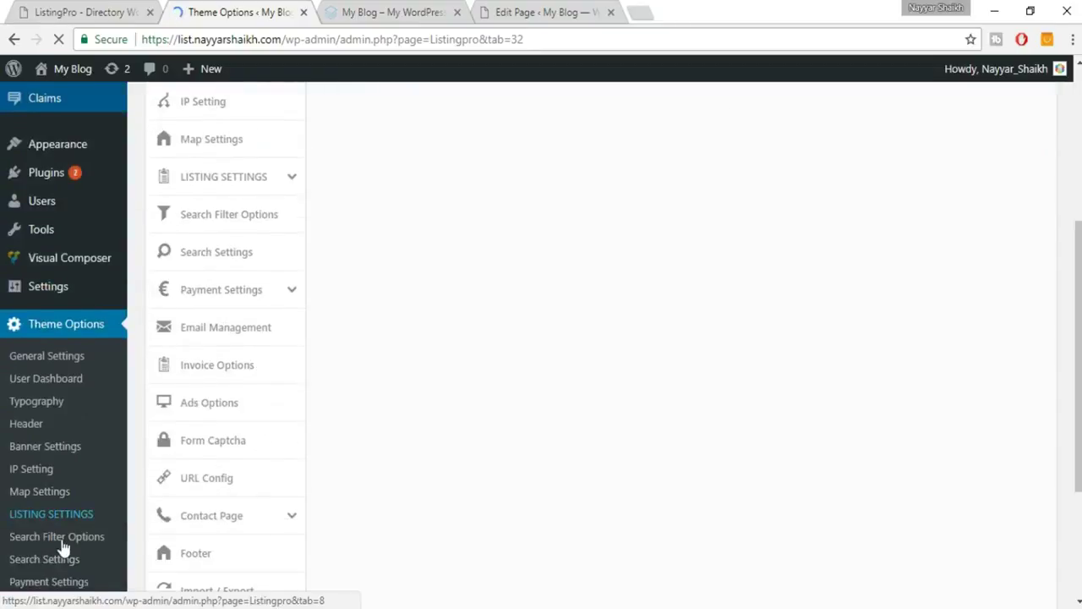
scroll(502, 330, "up", 2)
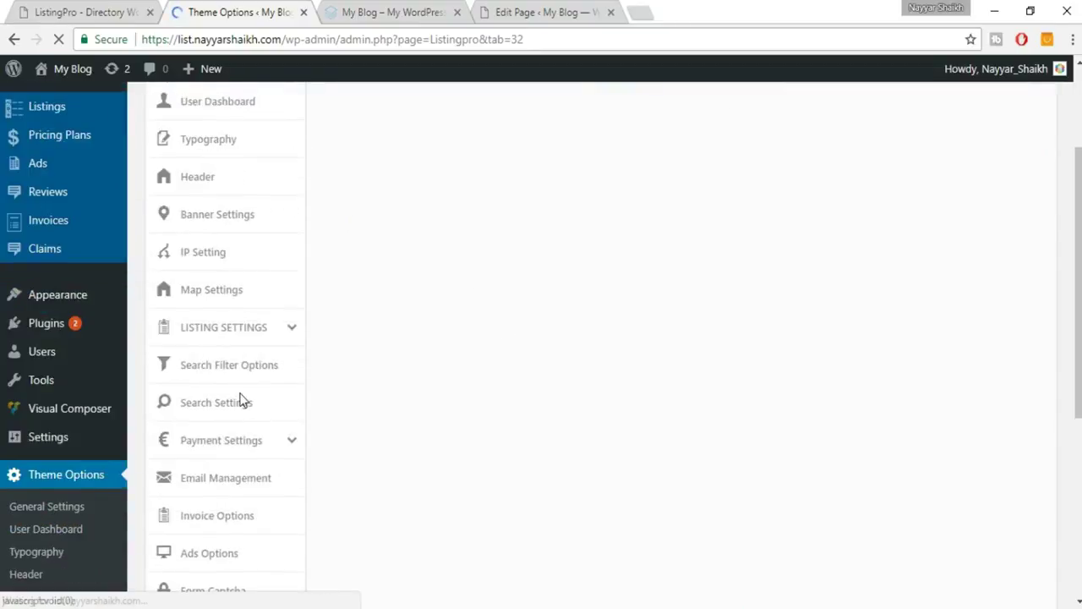
scroll(241, 397, "up", 1)
scroll(254, 476, "down", 1)
scroll(290, 446, "down", 1)
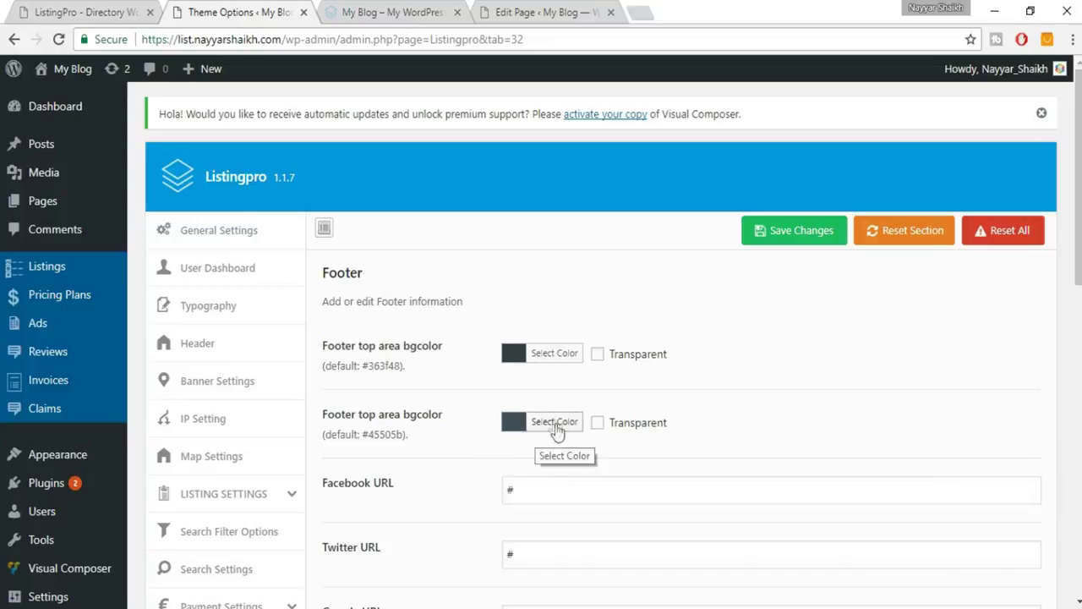
Replace 'Listingpro' with 'BloggDude' in the footer copyright text.
left_click(397, 11)
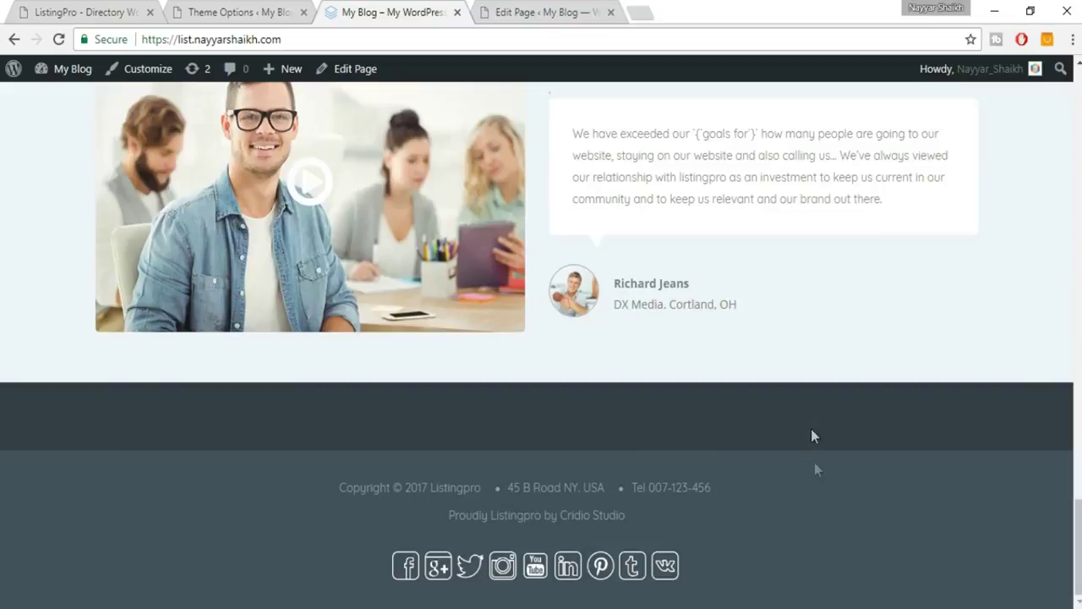
left_click(241, 11)
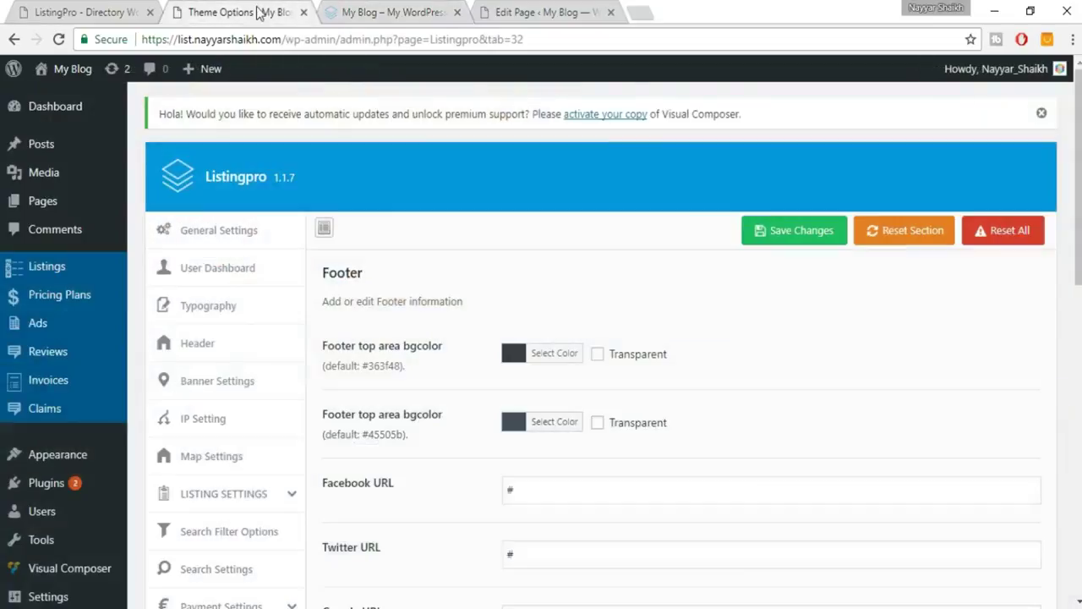
scroll(842, 428, "down", 3)
left_click_drag(549, 237, 467, 235)
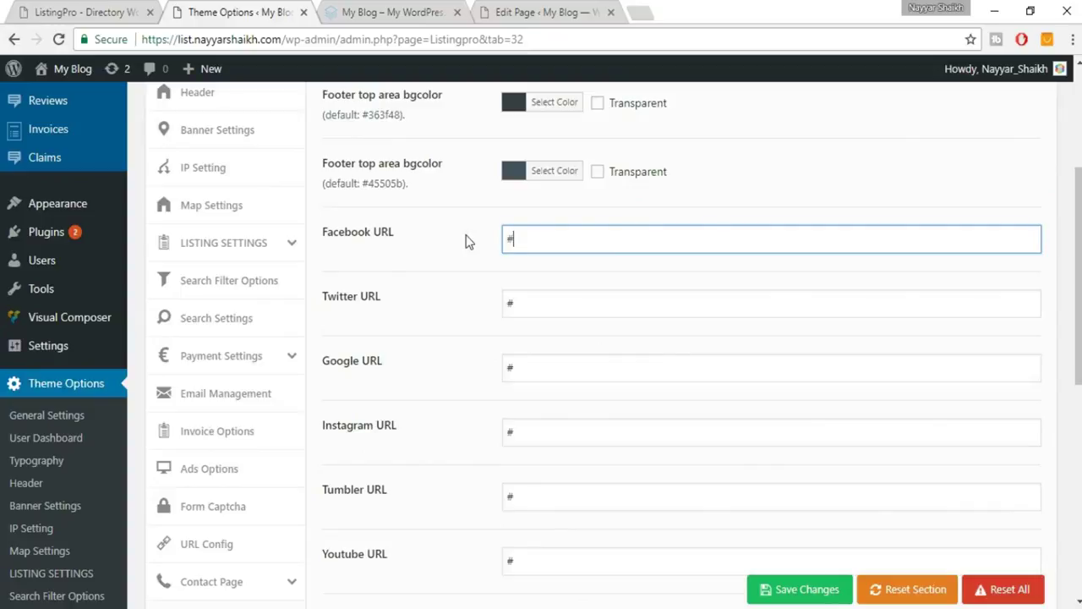
scroll(503, 350, "down", 1)
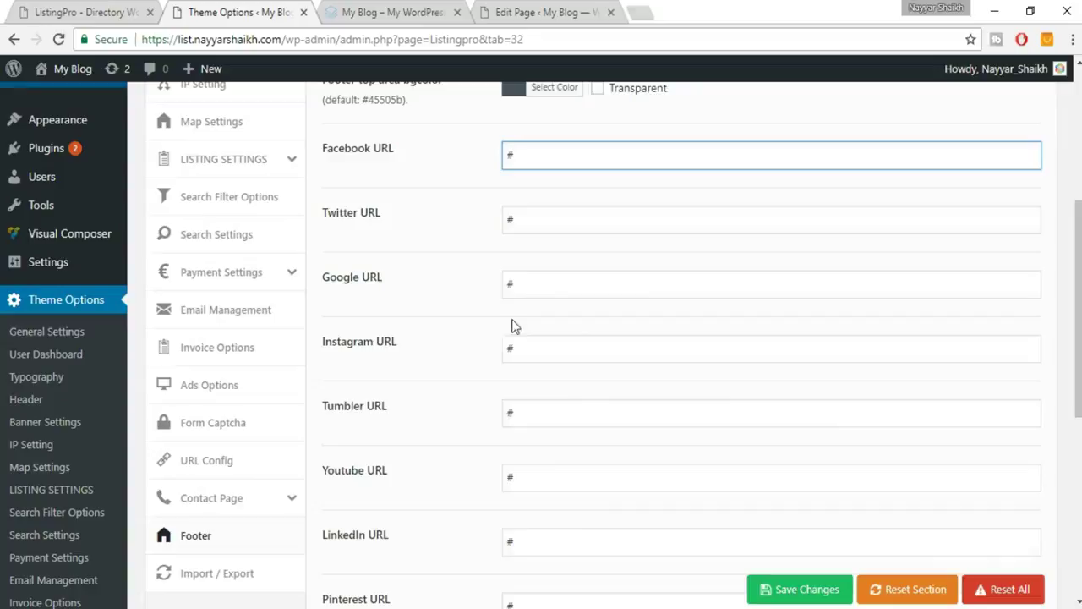
scroll(575, 398, "down", 5)
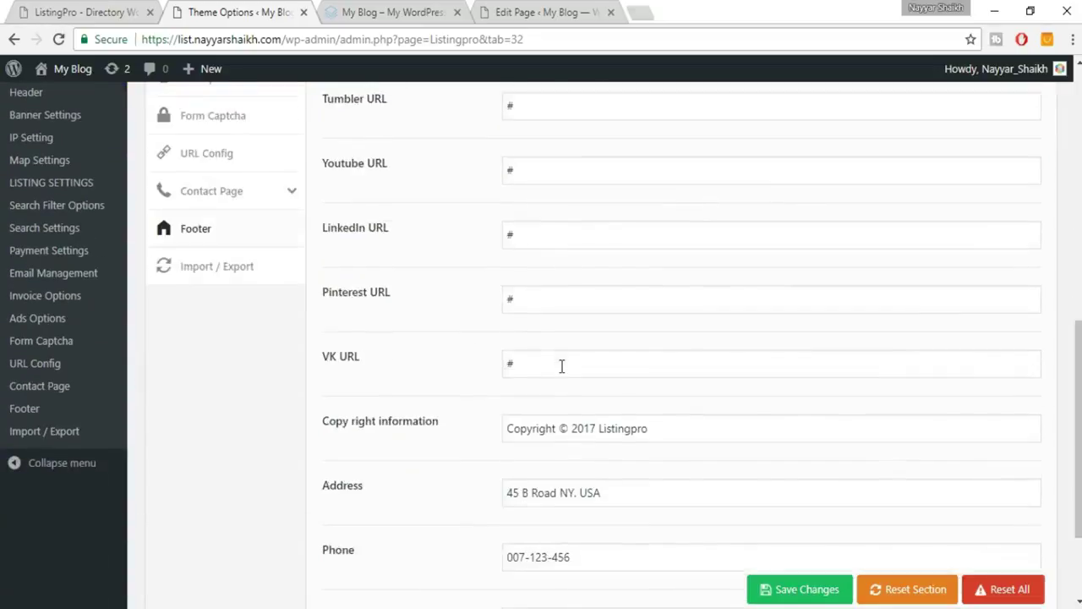
left_click(599, 321)
left_click_drag(691, 326, 602, 332)
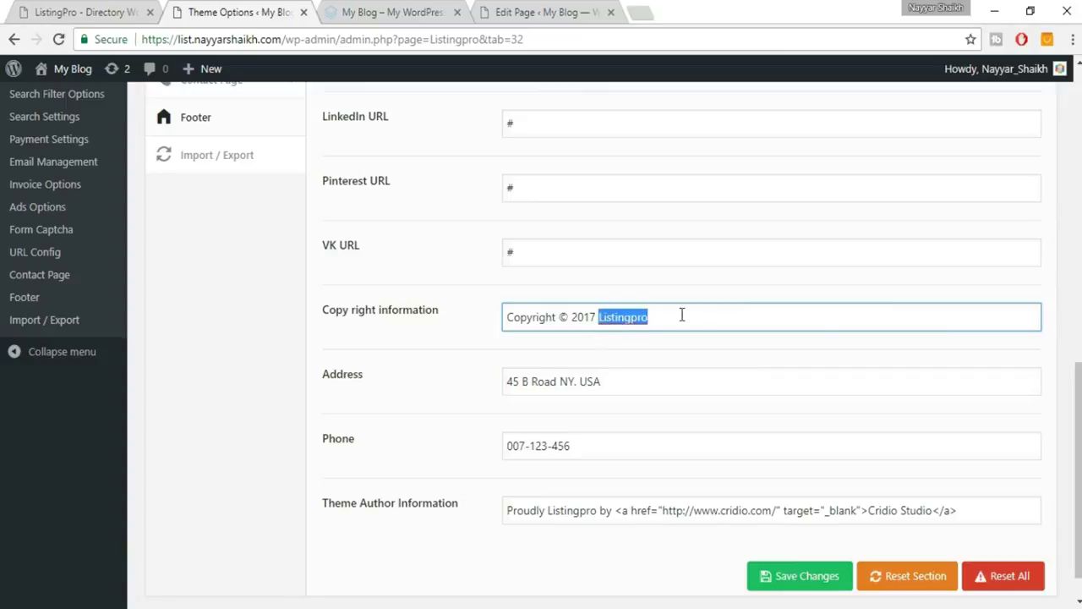
type("BloggDude")
Compare the address and author credit with the live footer, selecting the studio name.
left_click_drag(645, 383, 505, 385)
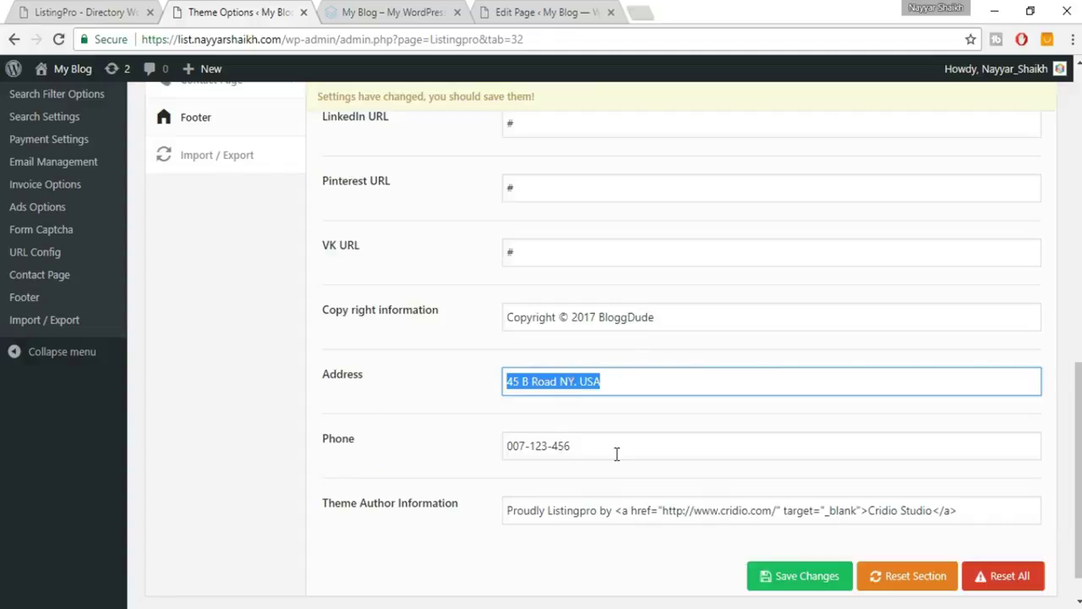
scroll(617, 454, "down", 1)
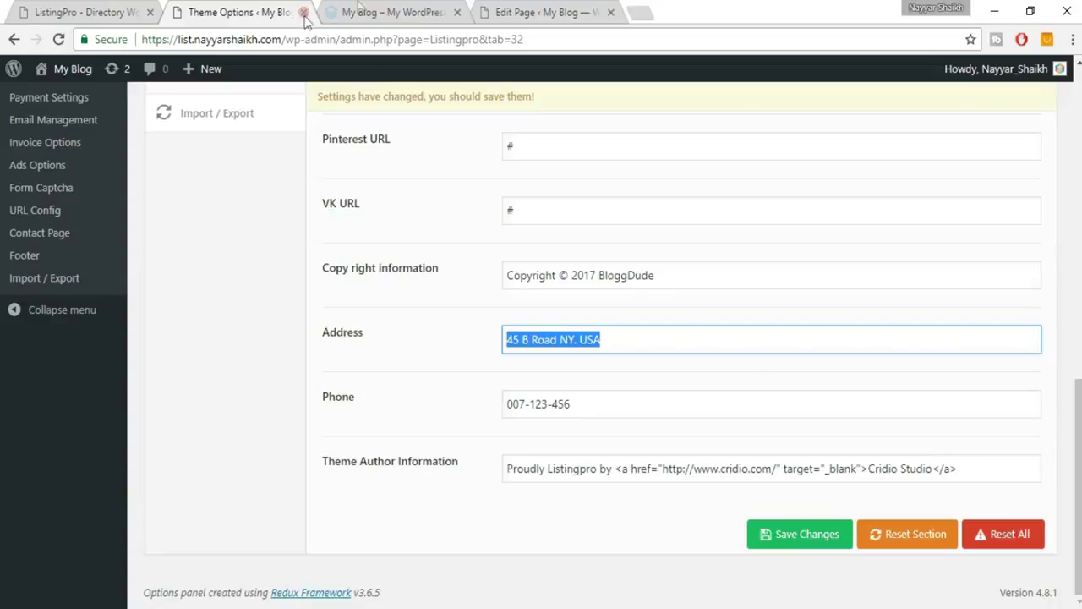
left_click(386, 11)
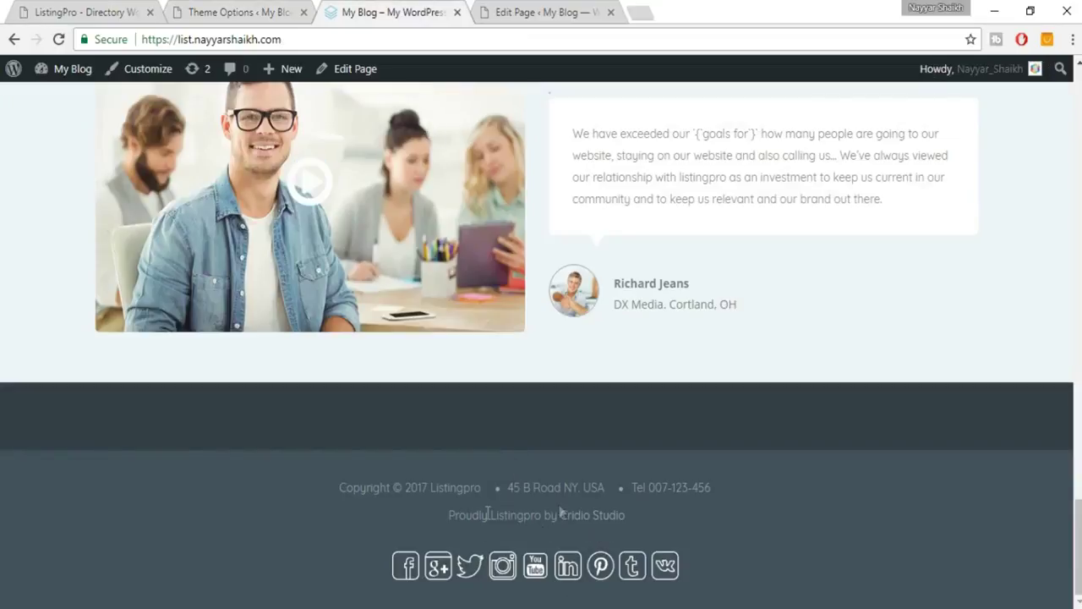
left_click(261, 12)
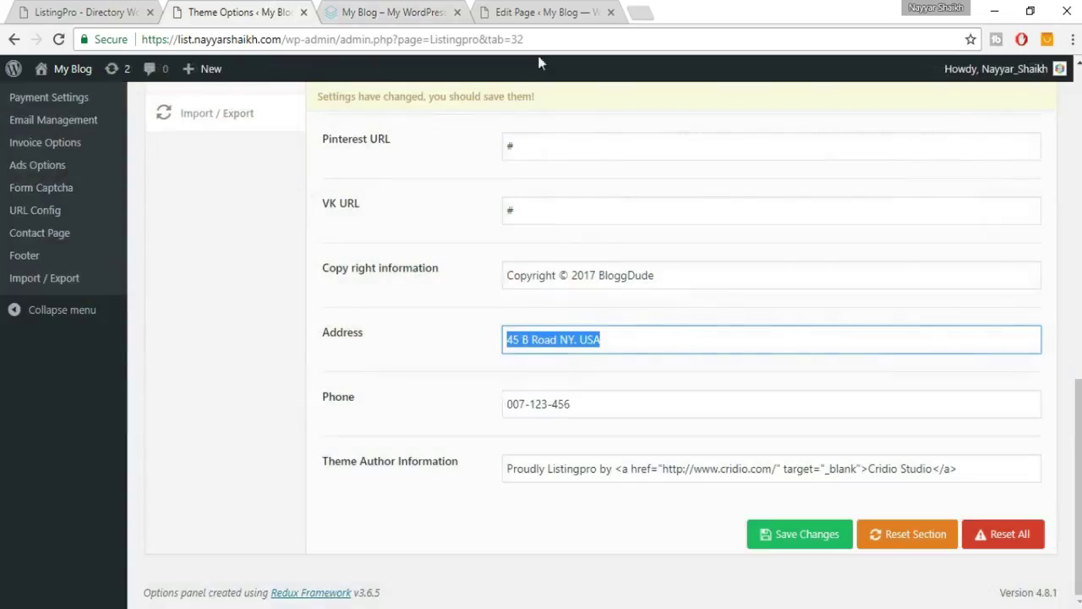
left_click_drag(869, 470, 926, 470)
left_click(408, 10)
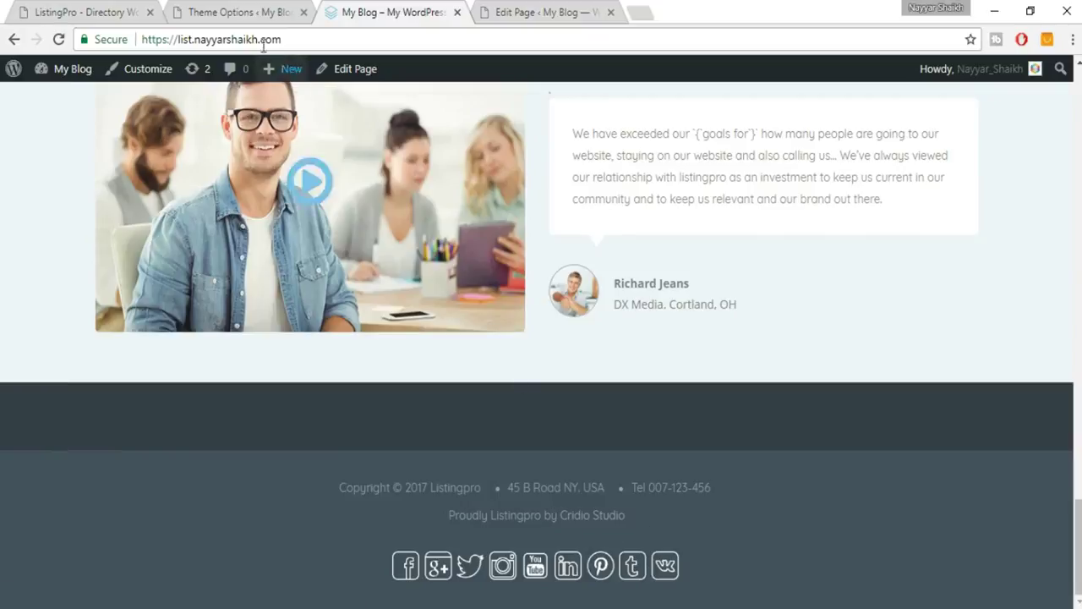
Replace Cridio Studio in the author credit with the site owner's name.
left_click(239, 12)
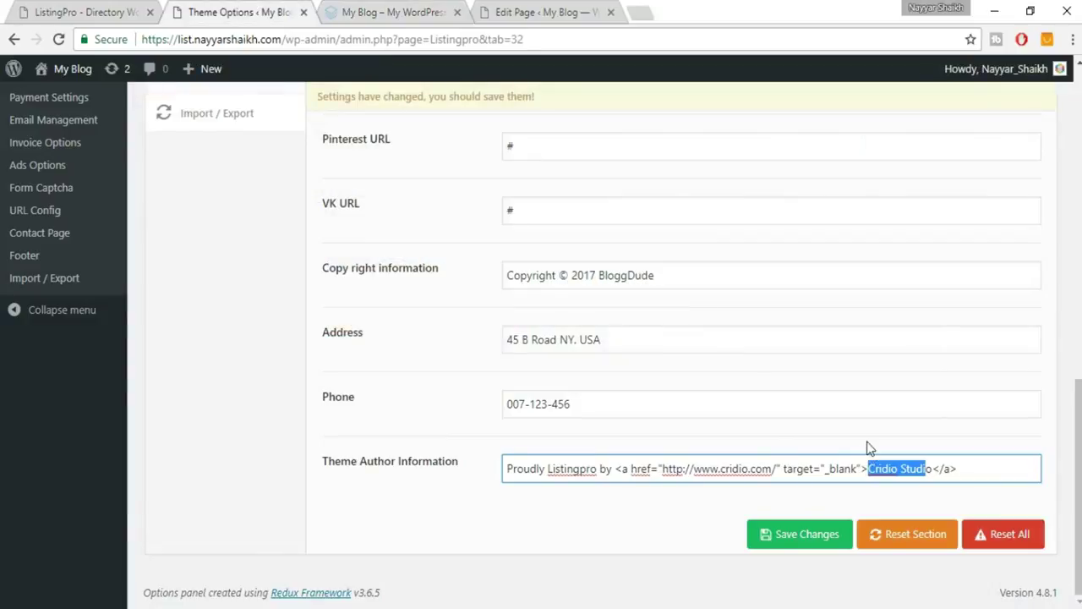
key("Delete")
key("Delete")
key("Delete")
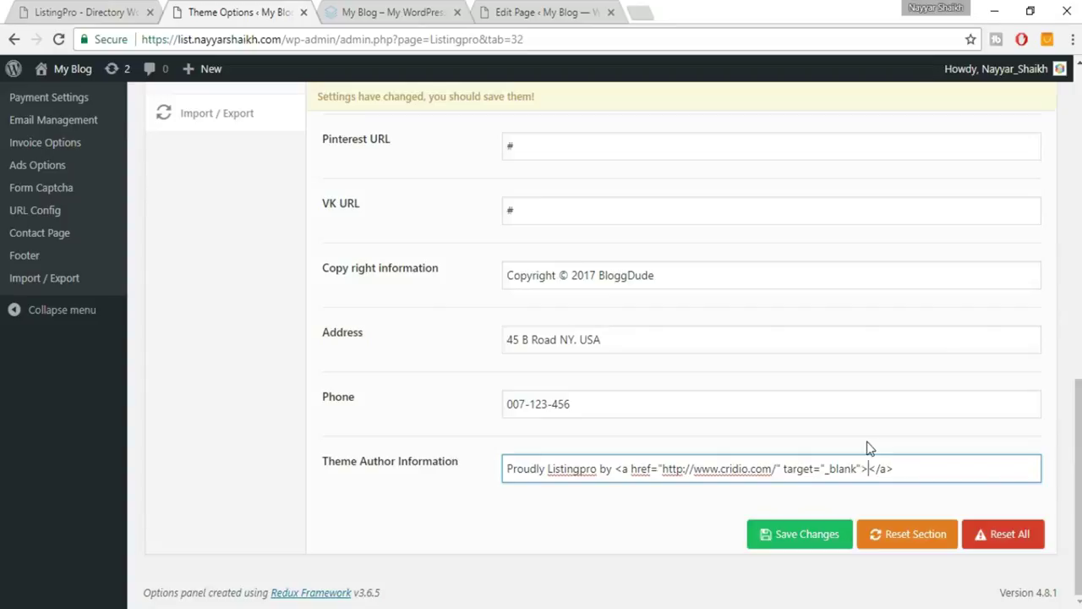
type("Nayyar Shaikh")
left_click(420, 12)
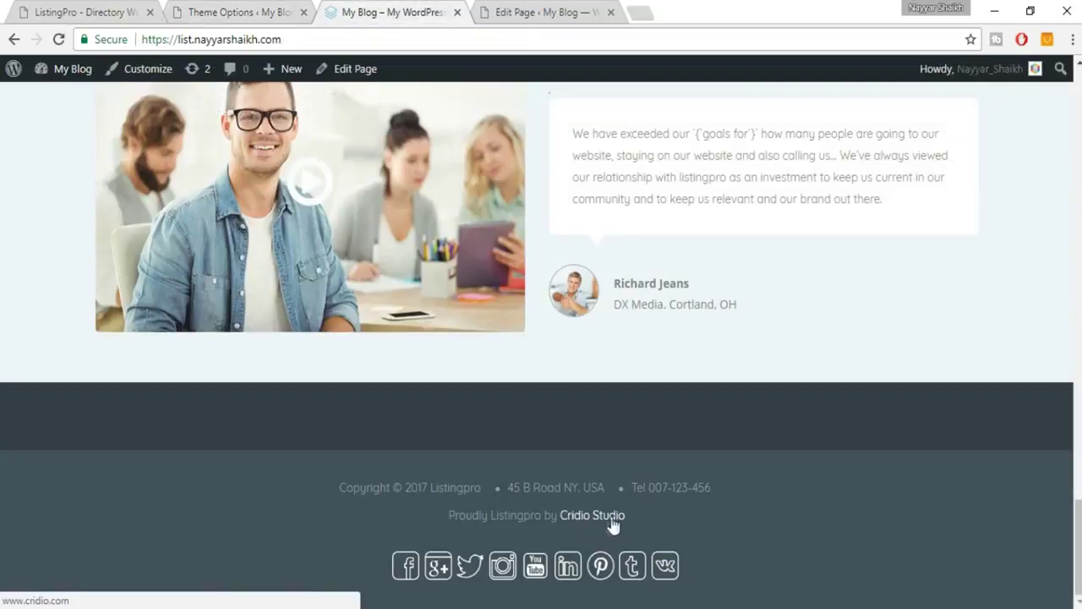
left_click(264, 10)
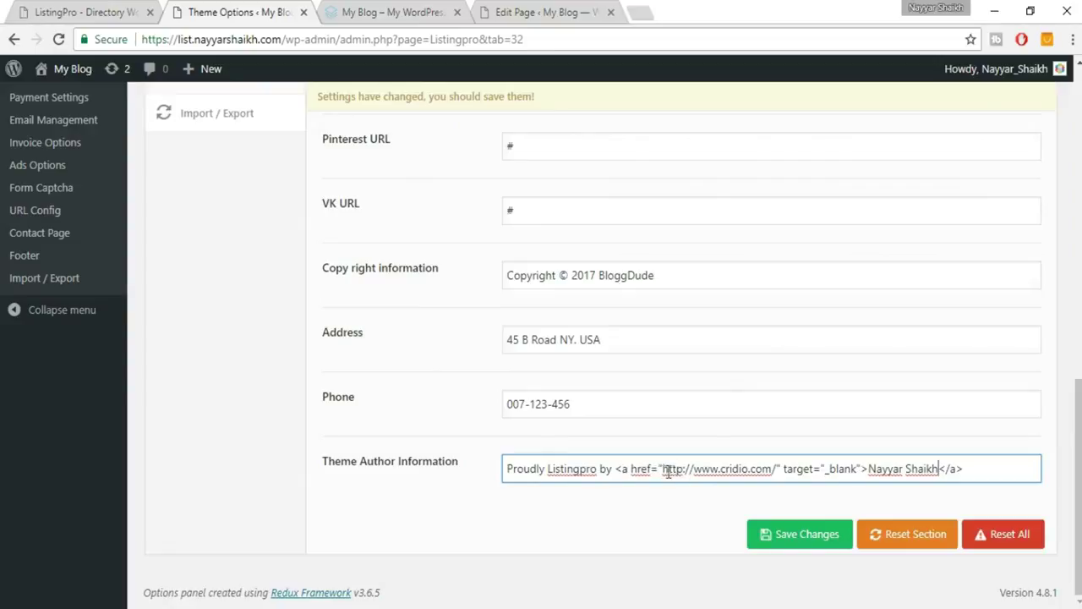
left_click_drag(663, 471, 778, 462)
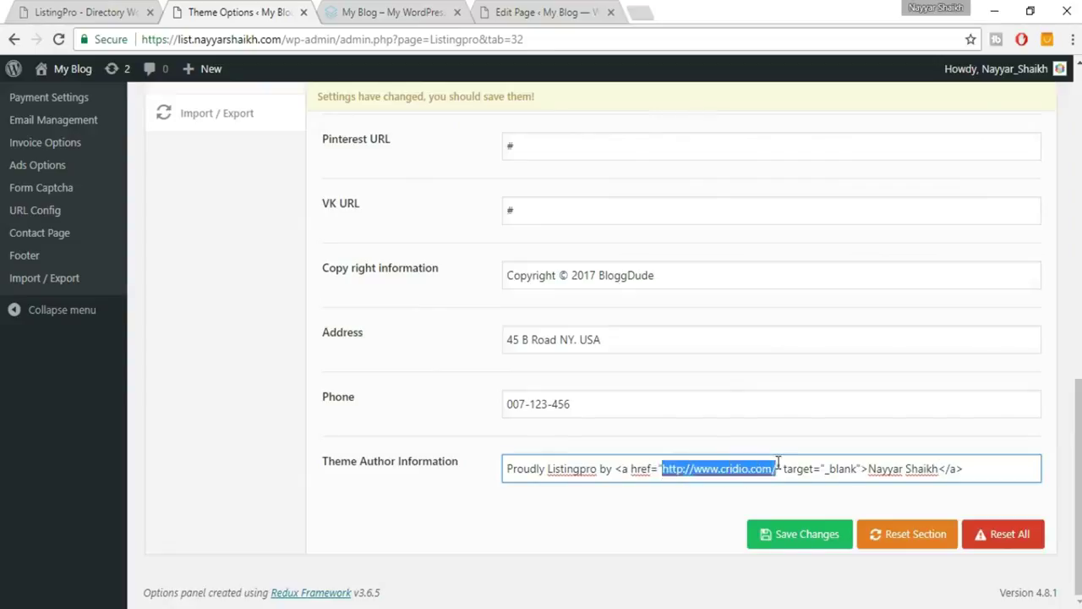
left_click(777, 462)
key("BackSpace")
key("BackSpace")
key("BackSpace")
key("BackSpace")
key("BackSpace")
key("BackSpace")
key("BackSpace")
key("BackSpace")
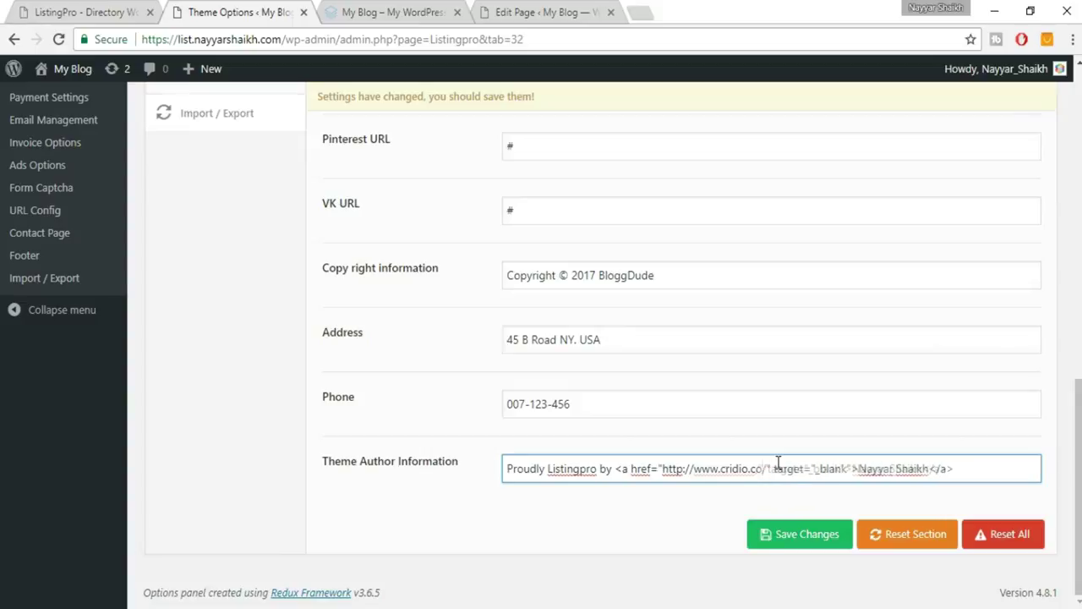
key("BackSpace")
key("BackSpace")
key("BackSpace")
key("BackSpace")
key("BackSpace")
key("BackSpace")
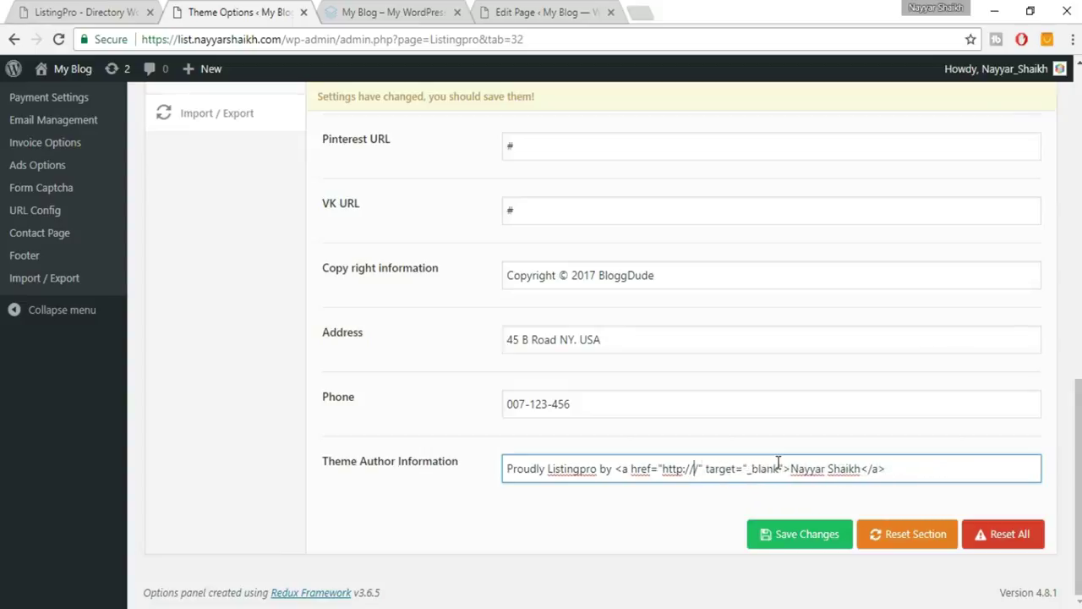
type("www.blo")
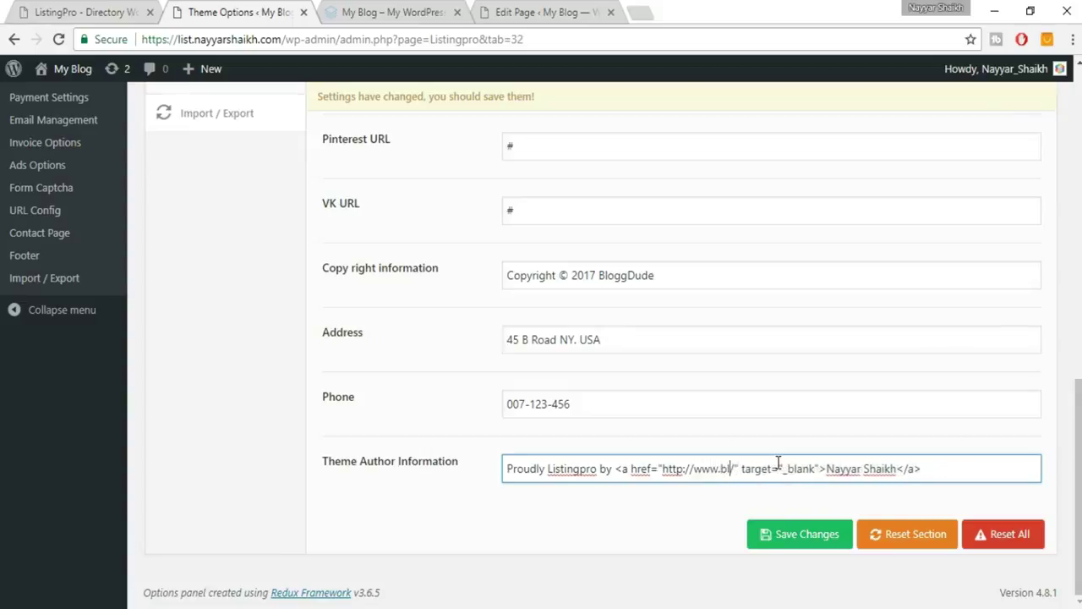
type("gdude.com")
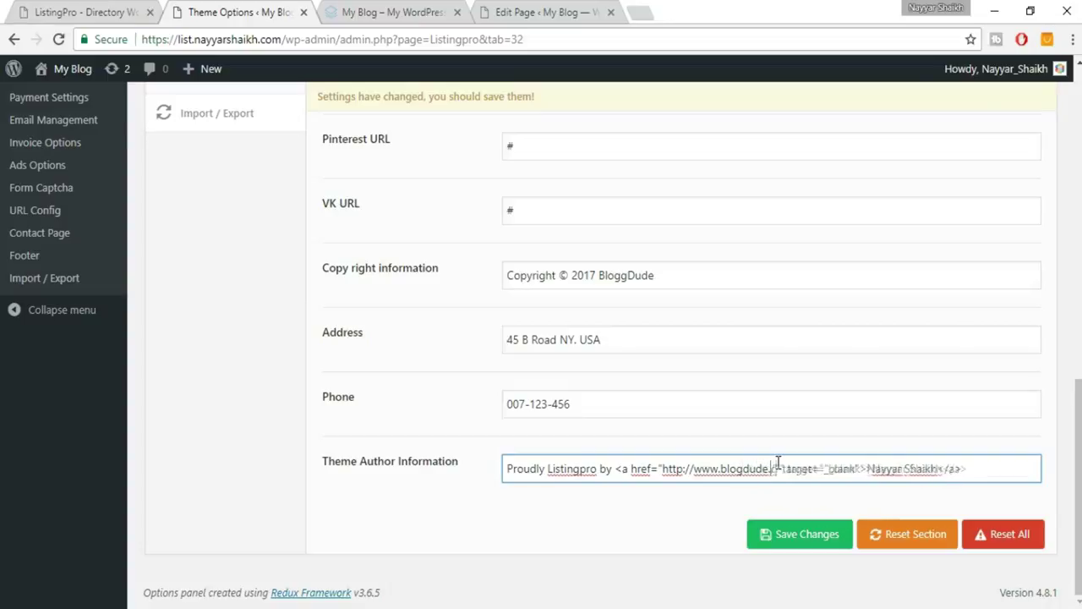
left_click(742, 472)
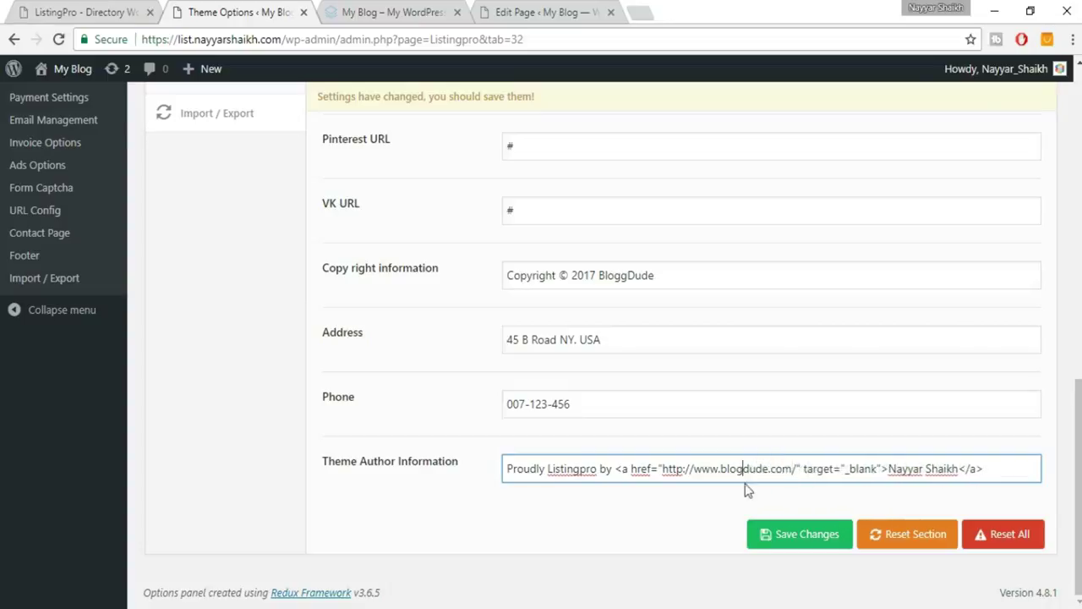
type("g")
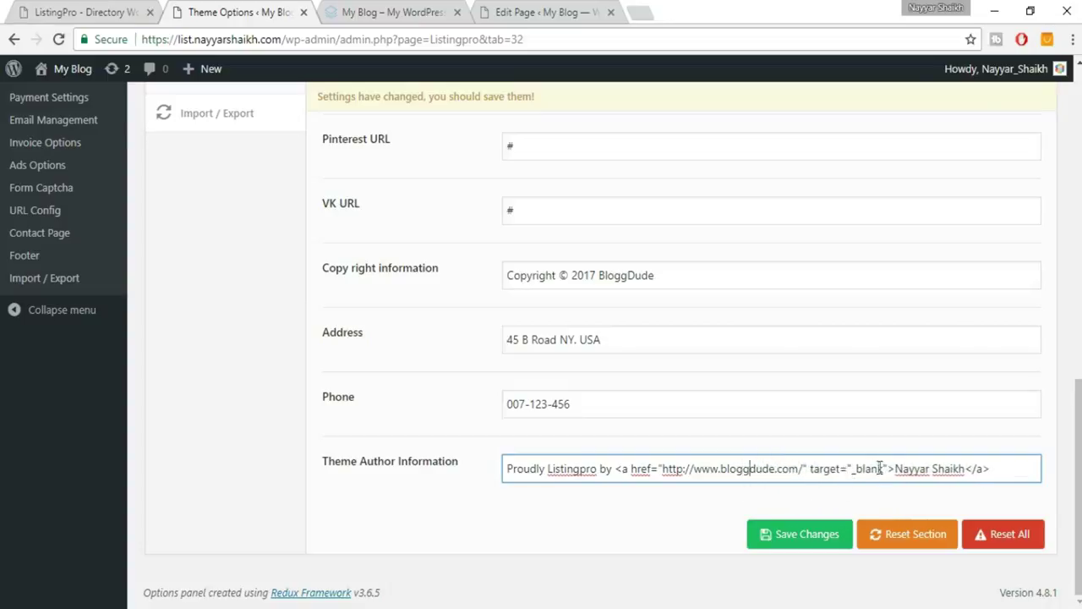
Save the footer settings and switch to the live site to reload it.
left_click(396, 11)
left_click(783, 538)
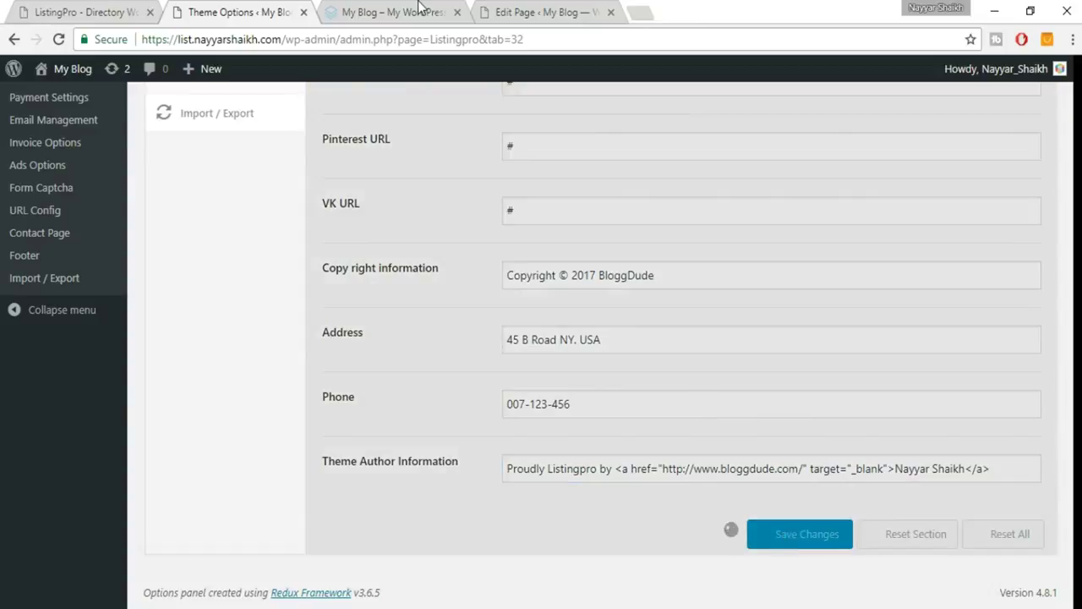
left_click(426, 12)
left_click(430, 40)
Reload the site to confirm the BloggDude footer, then compare with the demo.
key("Return")
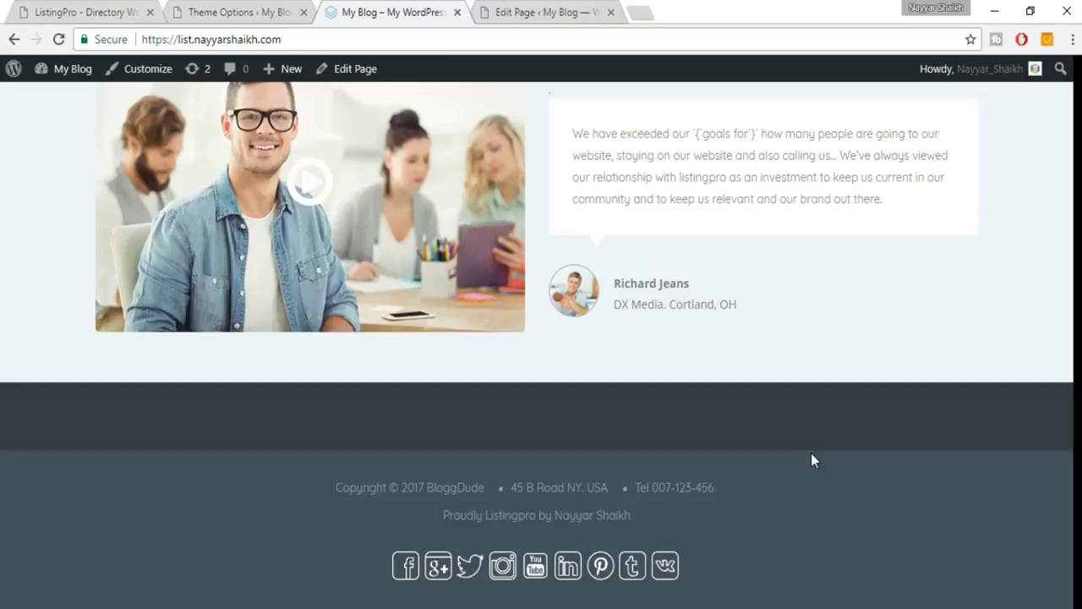
left_click(61, 10)
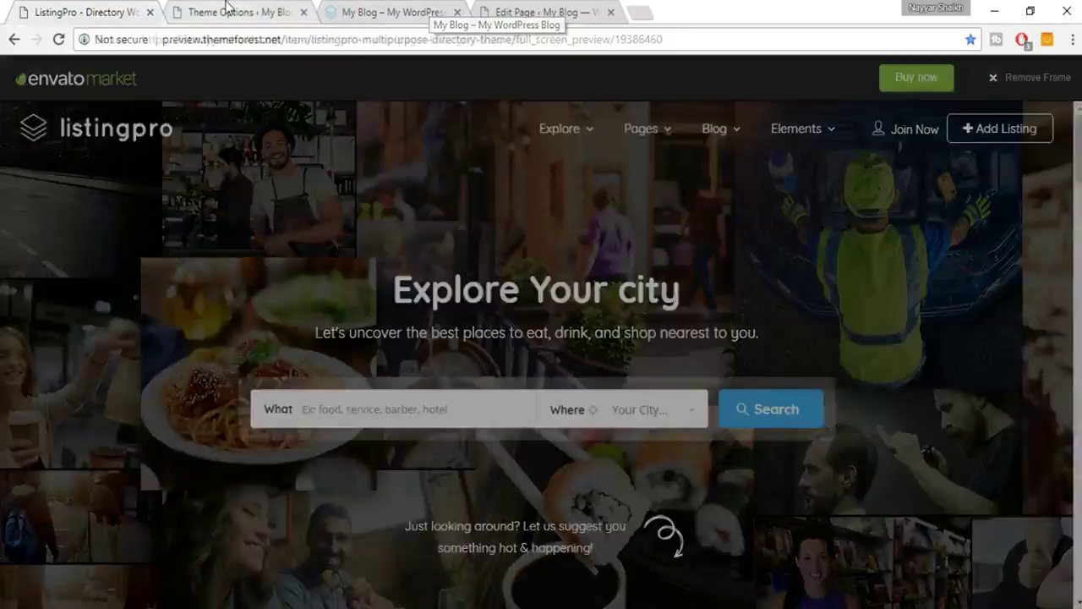
left_click(224, 12)
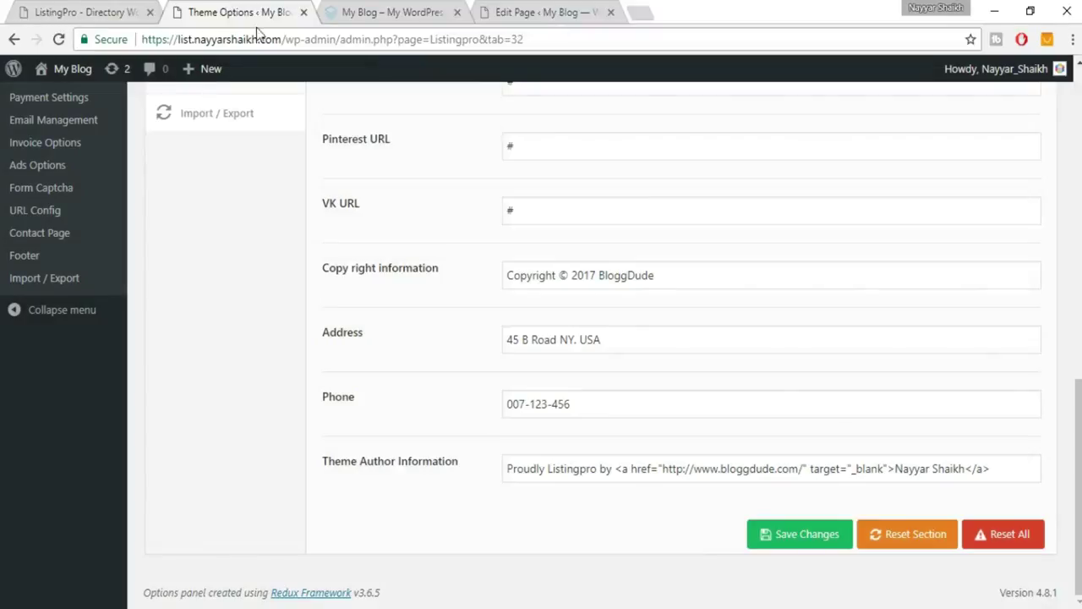
Review the Ads Options prices 10, 20 and 50, including the 50 Top in Search price.
scroll(376, 225, "up", 5)
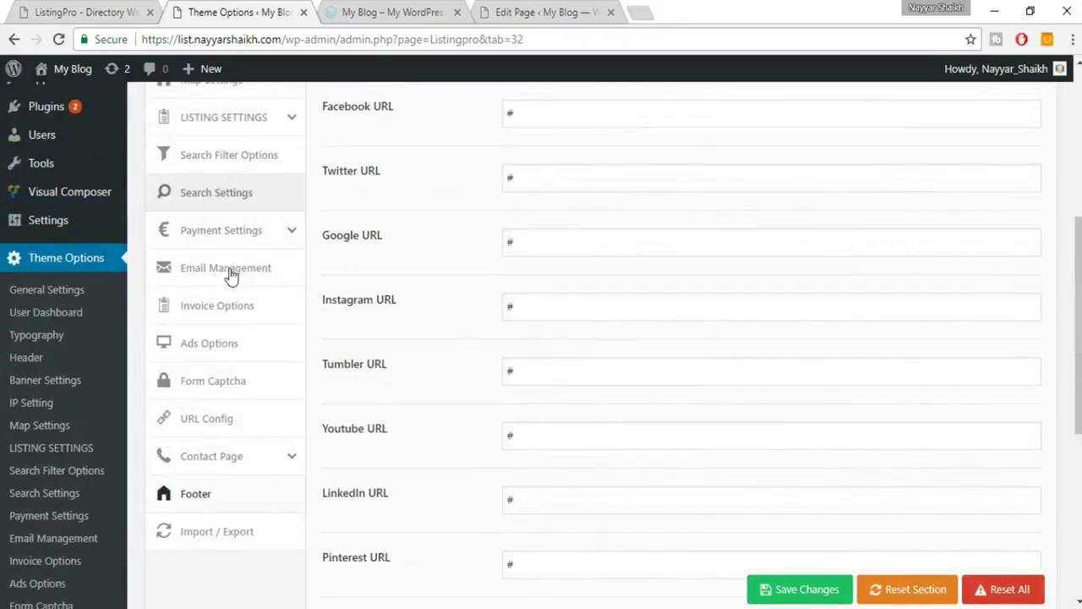
left_click(229, 351)
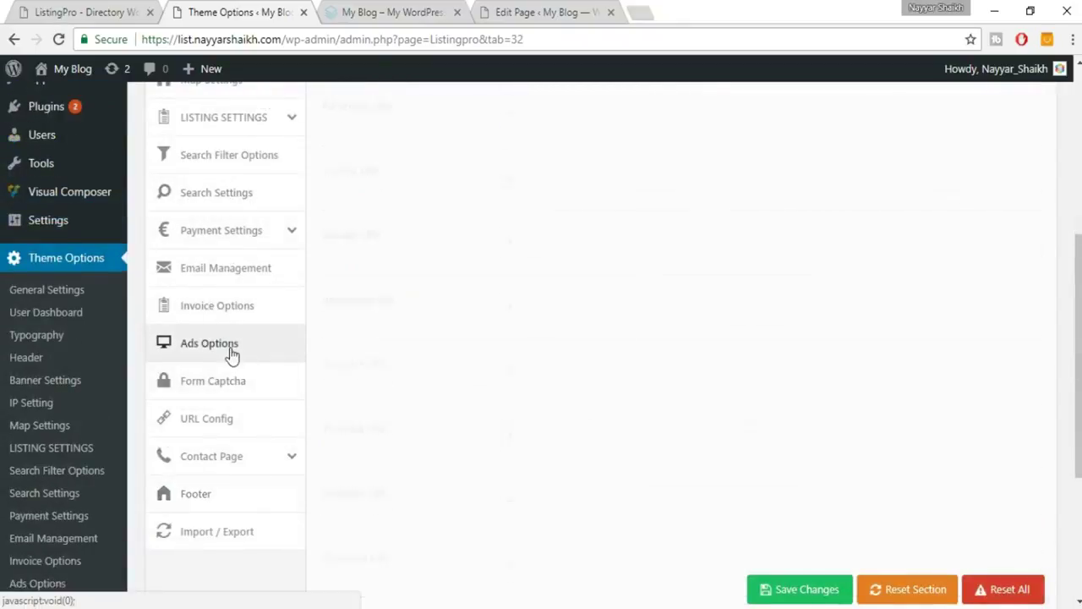
scroll(661, 370, "up", 1)
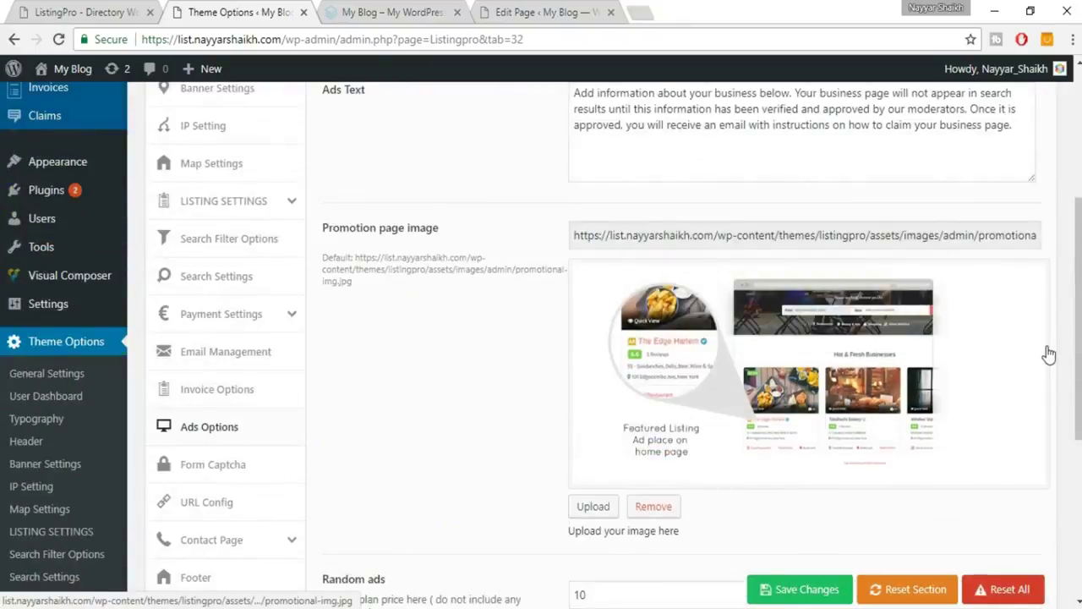
scroll(833, 365, "up", 4)
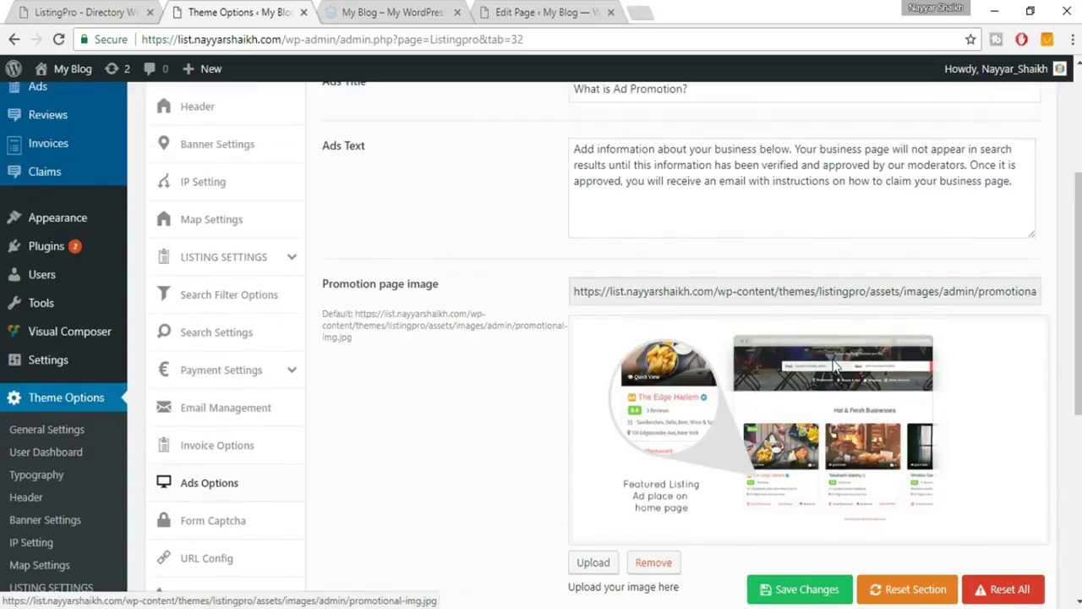
scroll(833, 365, "down", 8)
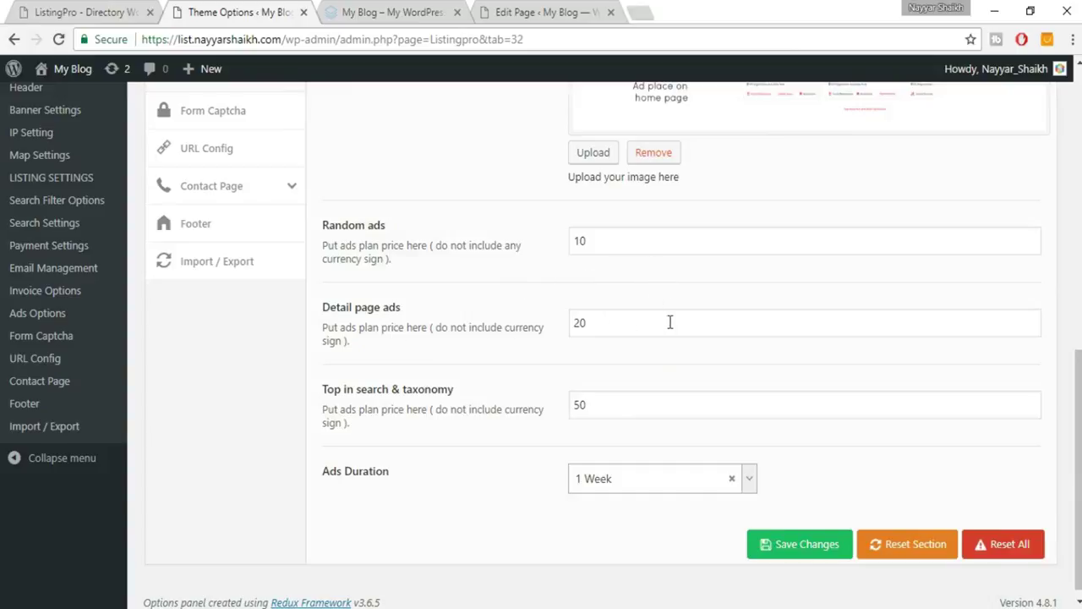
scroll(471, 370, "down", 1)
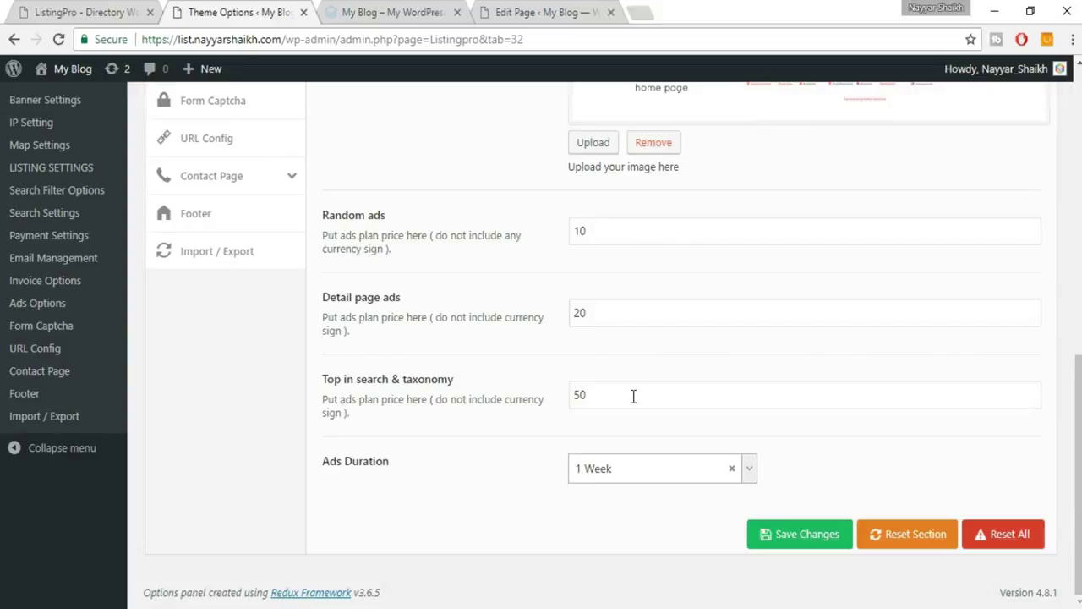
left_click_drag(614, 400, 568, 404)
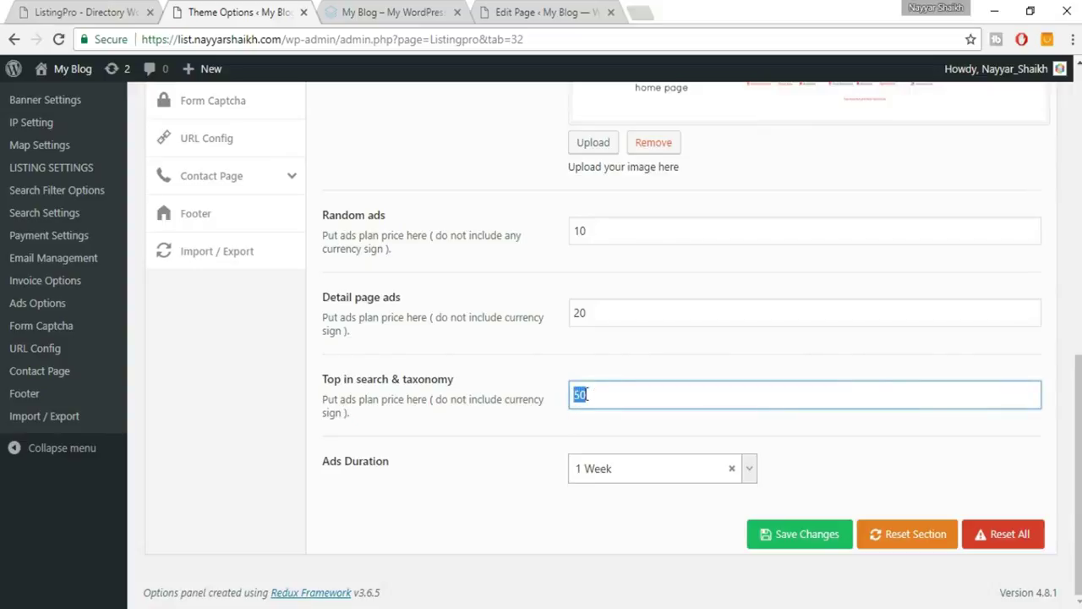
left_click(604, 392)
Keep the Ads Duration at 1 Week and save the Ads Options.
left_click(652, 473)
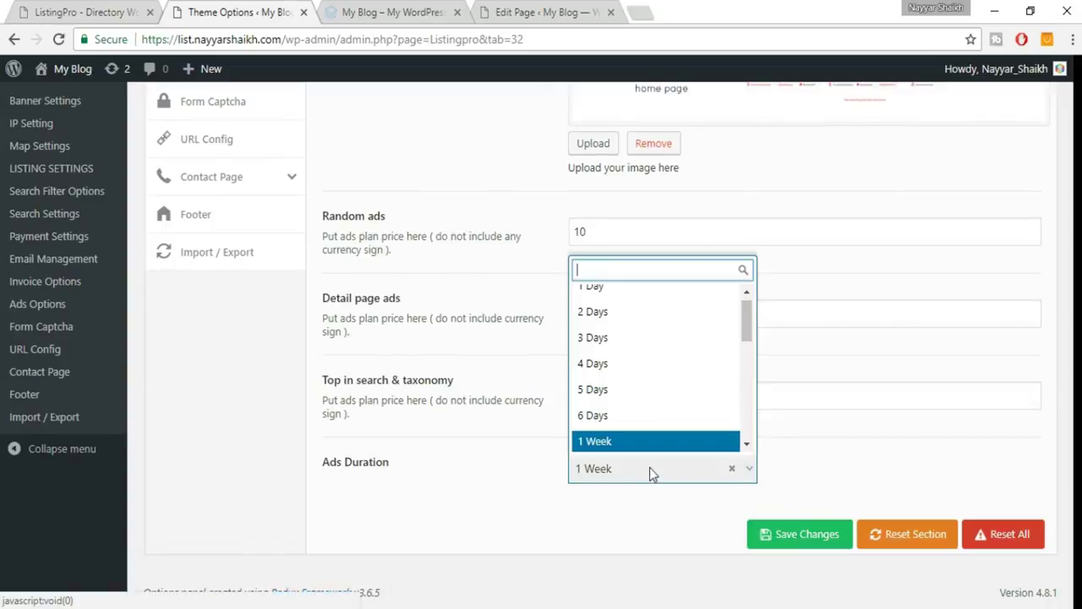
left_click(649, 471)
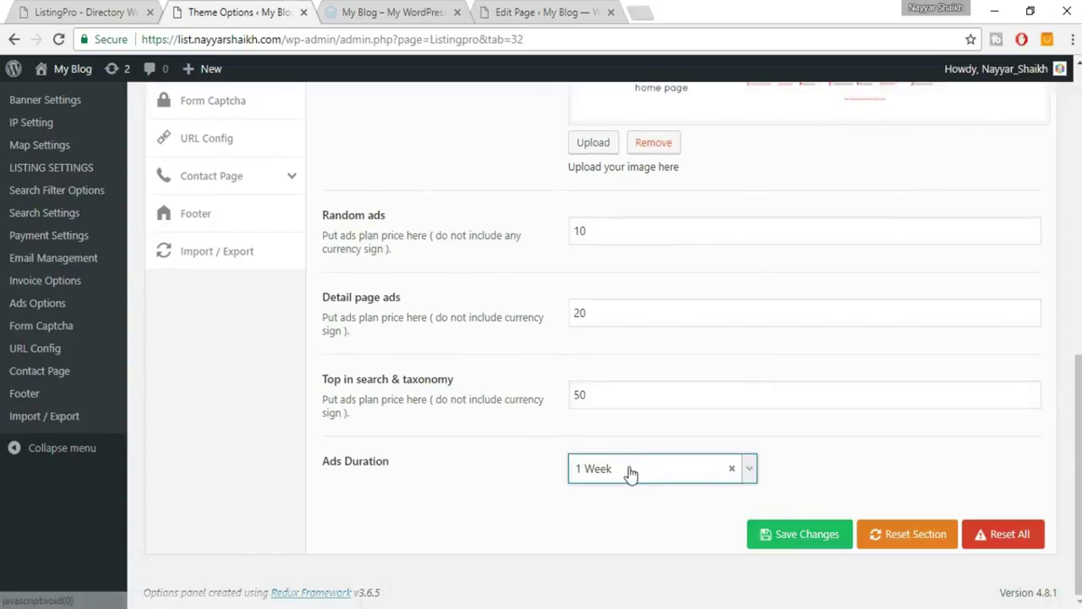
scroll(703, 344, "up", 1)
scroll(703, 343, "up", 6)
scroll(821, 513, "down", 6)
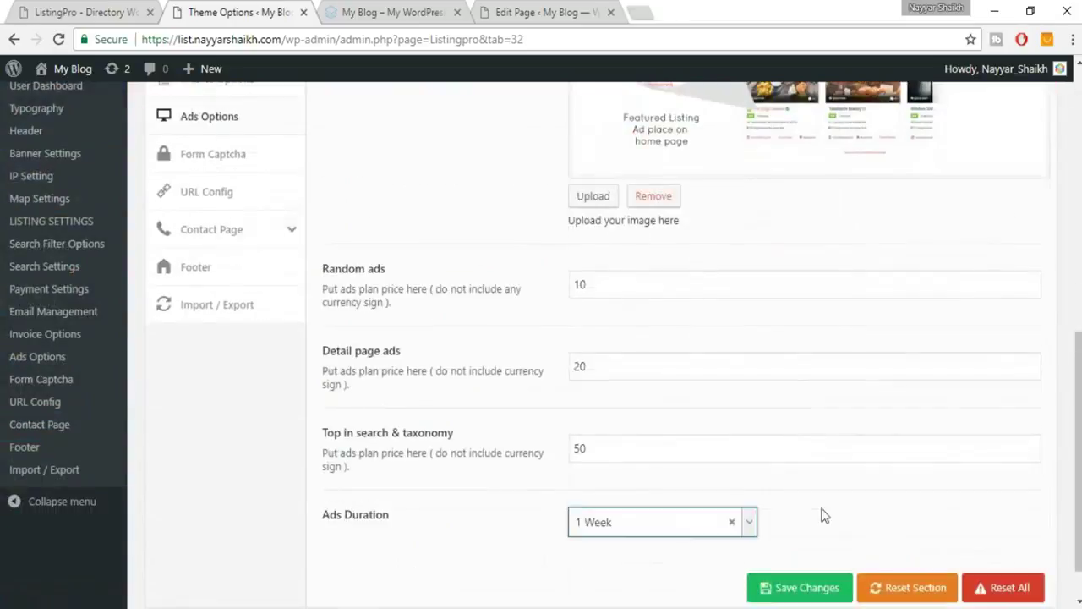
left_click(810, 550)
scroll(803, 483, "up", 5)
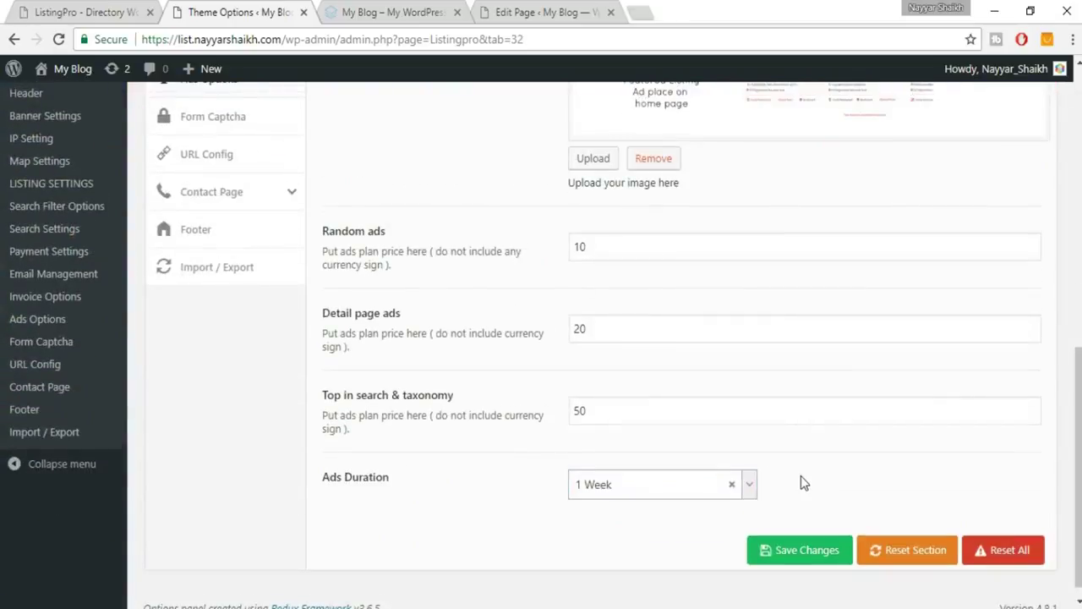
scroll(803, 484, "up", 3)
mouse_move(50, 328)
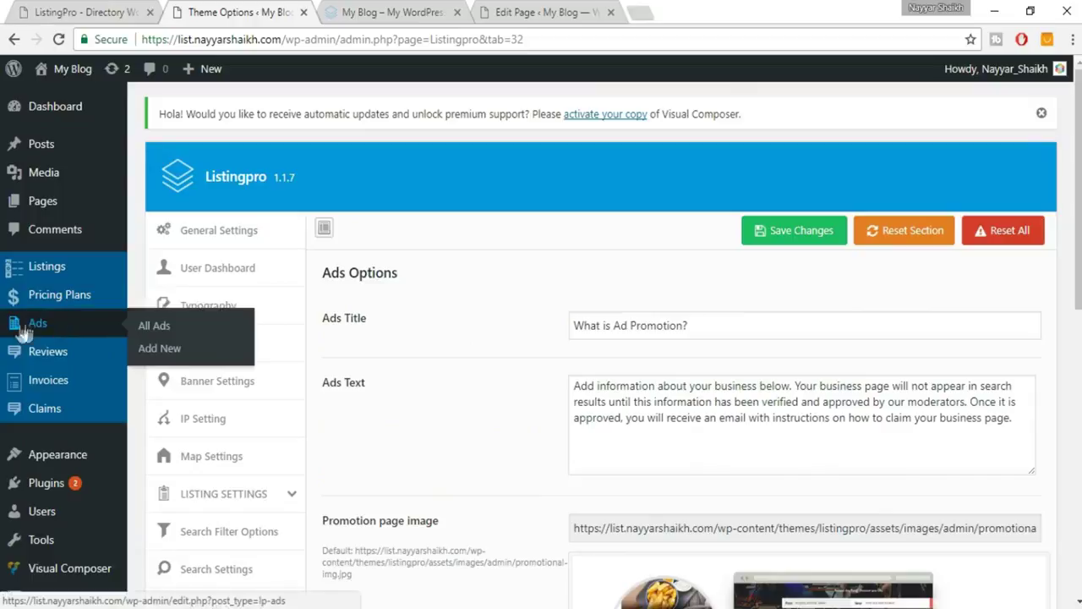
Start a new ad titled 'Sushi Kashiba'.
left_click(169, 349)
left_click(403, 330)
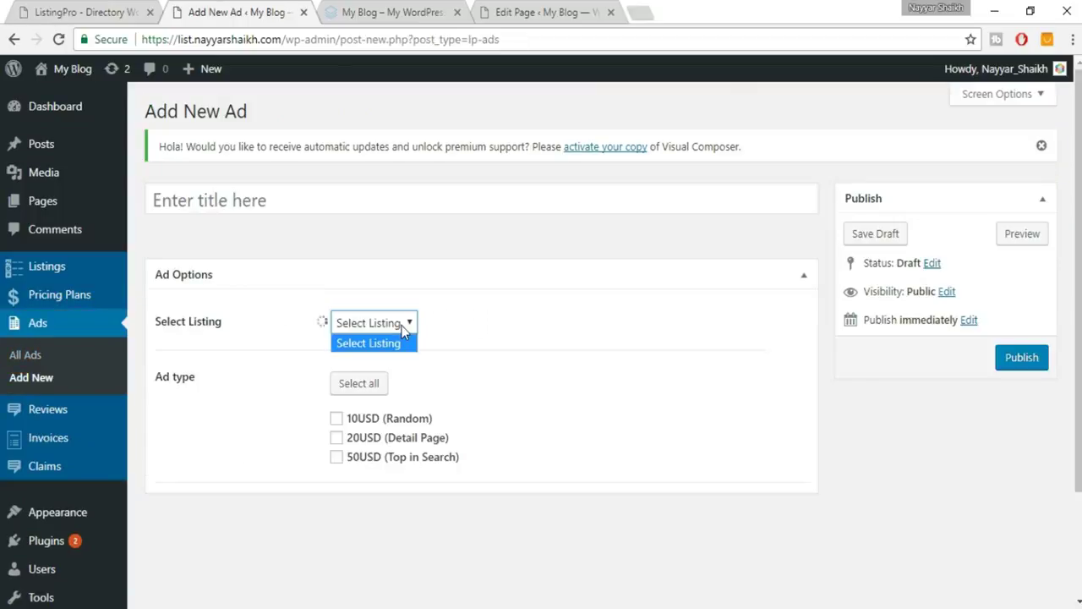
left_click(399, 325)
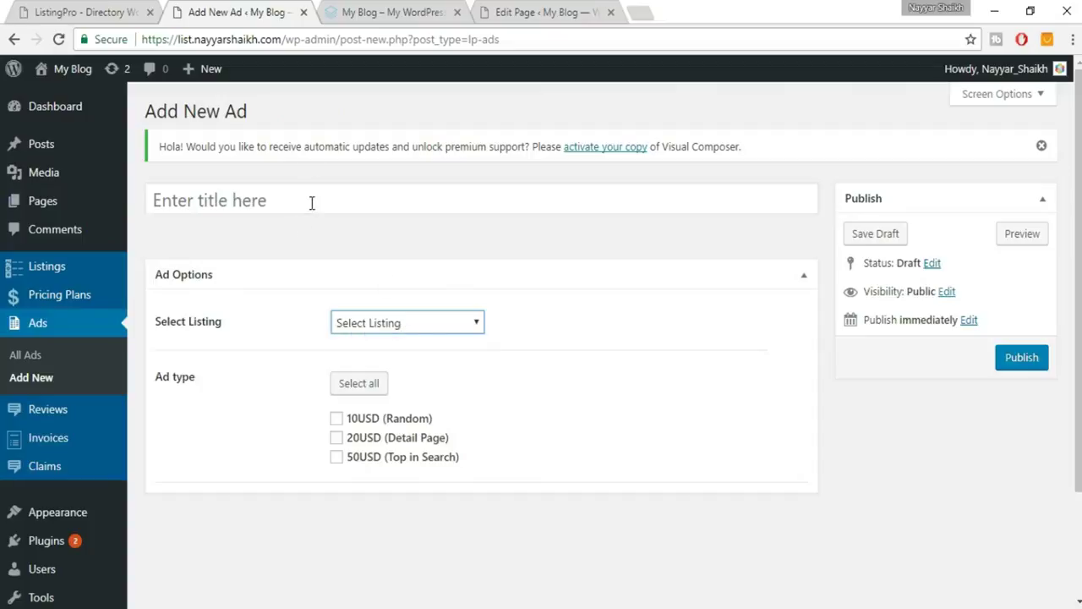
left_click(310, 202)
left_click(431, 332)
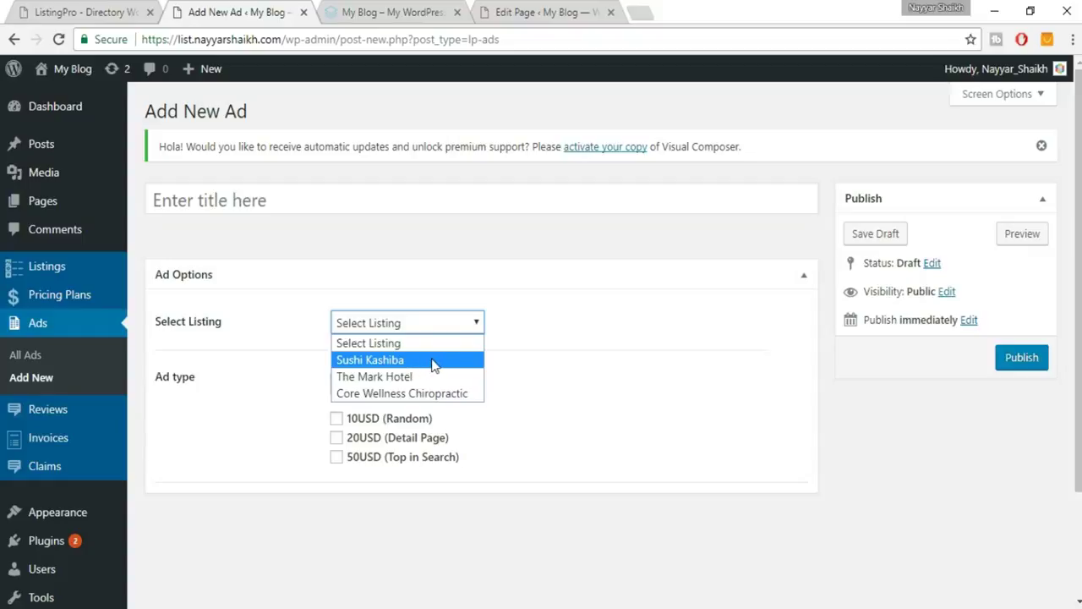
left_click(459, 184)
left_click(460, 185)
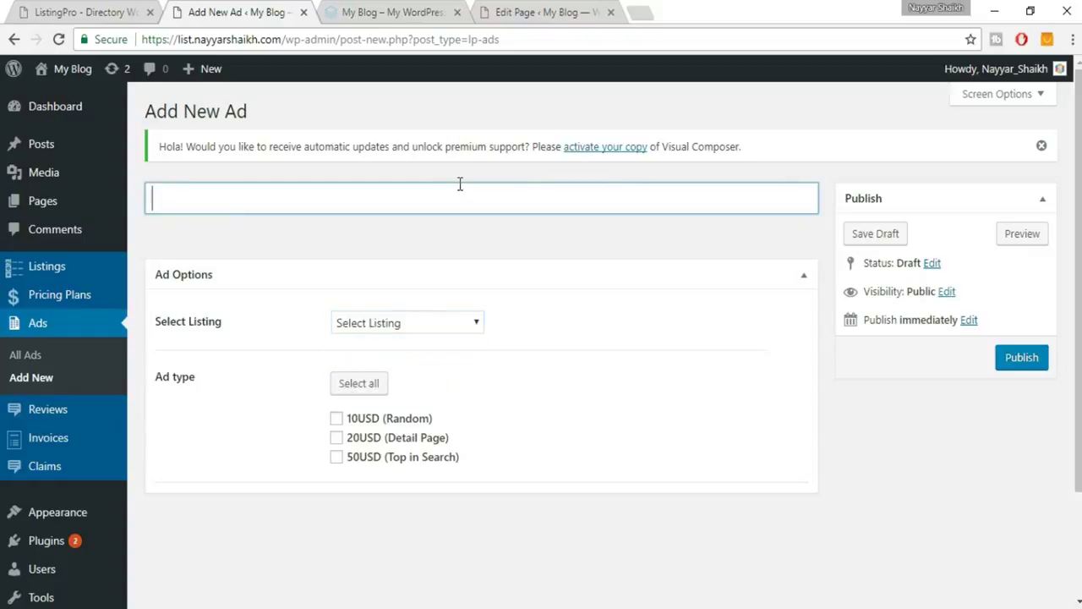
type("Sushi Kashiba")
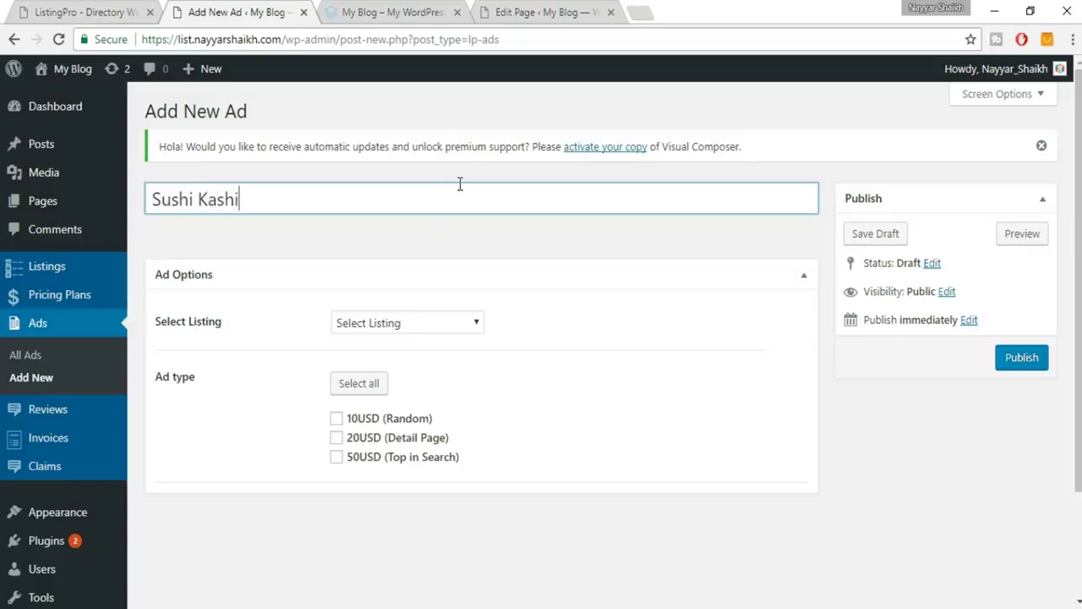
Link the Sushi Kashiba listing as a 50USD Top in Search ad and publish it.
left_click(416, 319)
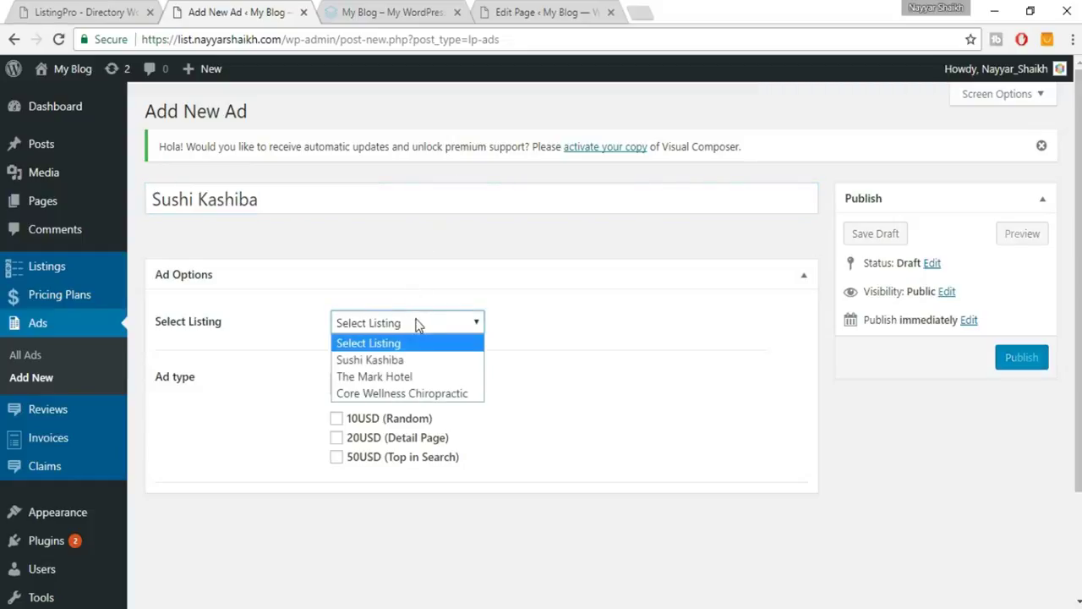
left_click(405, 361)
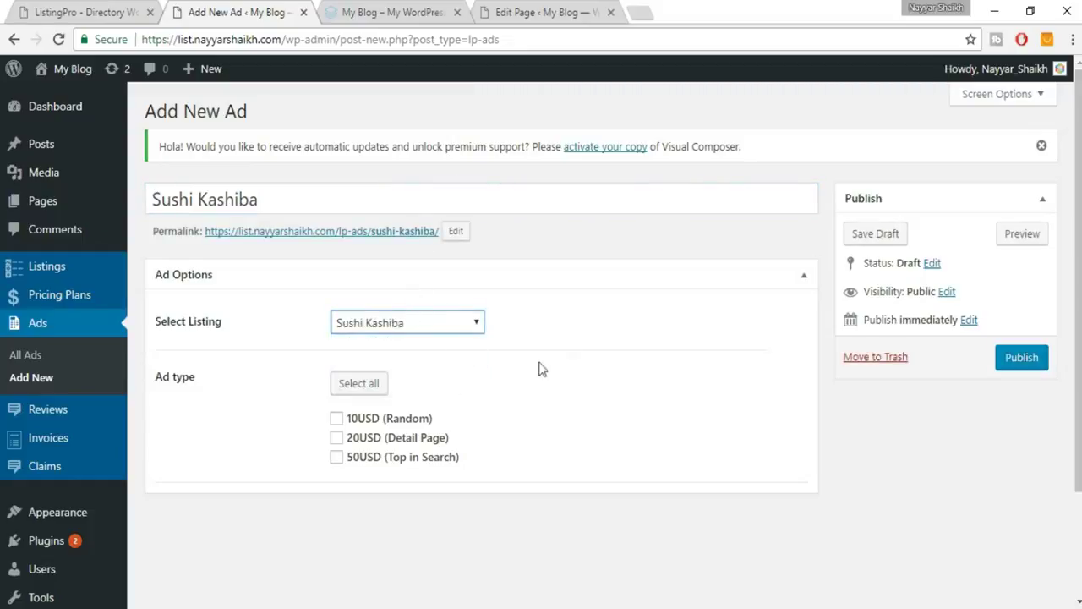
left_click(337, 457)
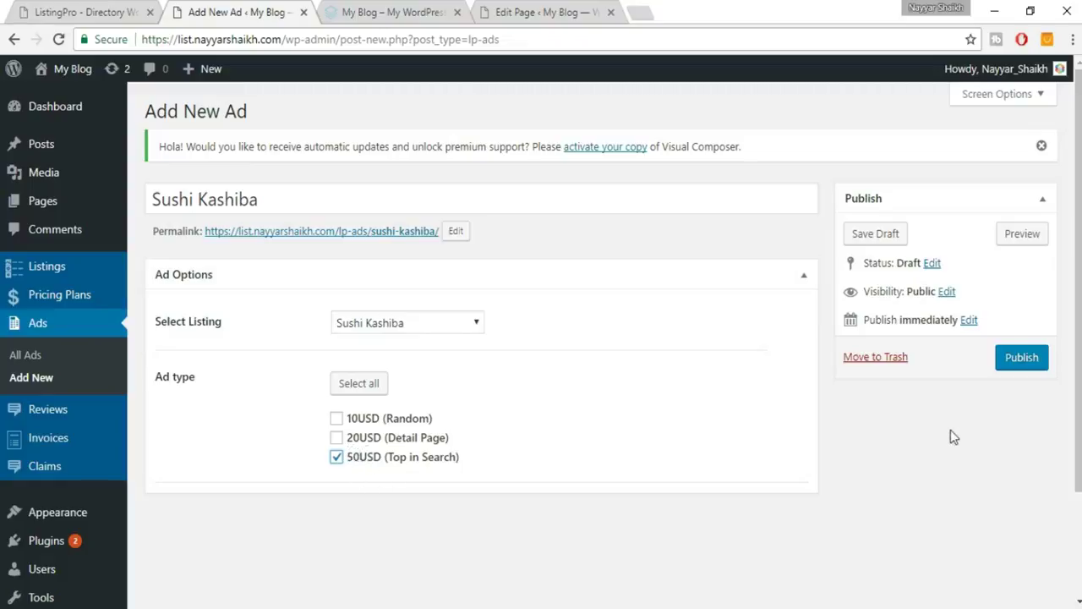
left_click(1020, 359)
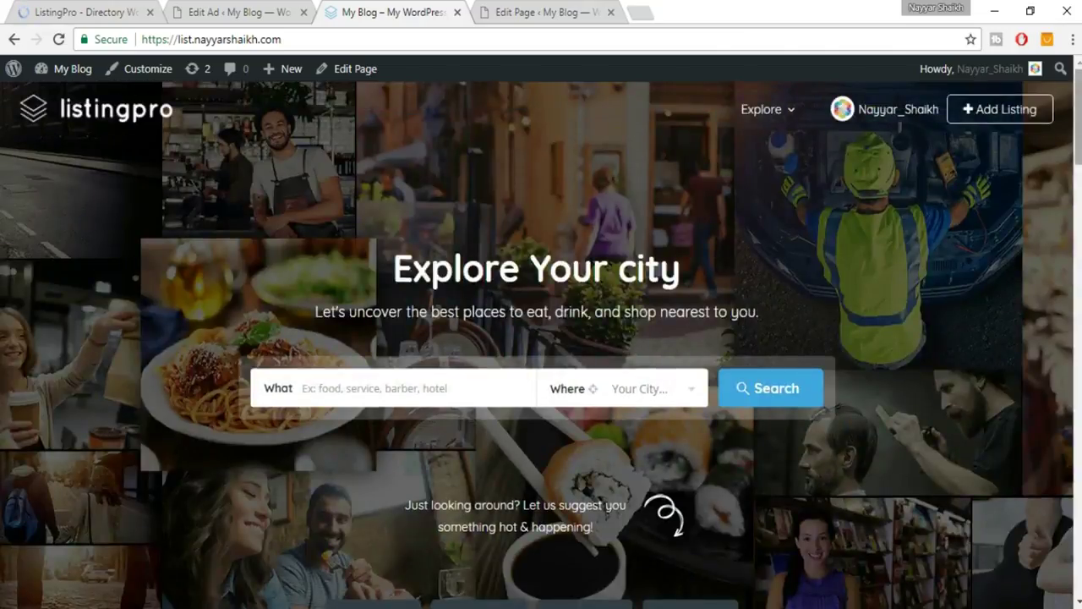
Search the site for Hotels and confirm Sushi Kashiba shows an Ad badge.
left_click(372, 397)
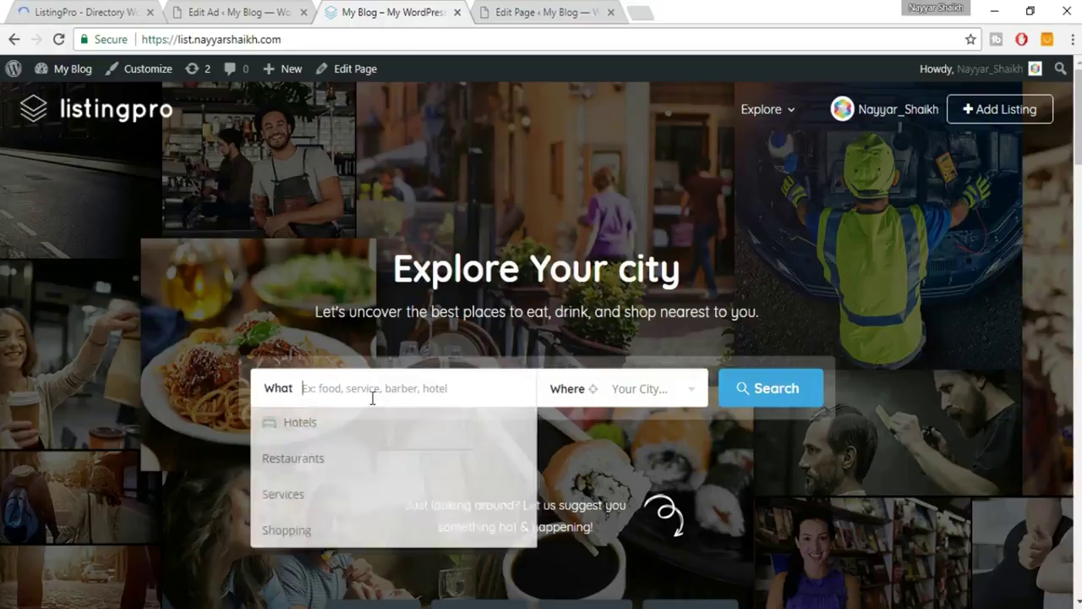
left_click(345, 435)
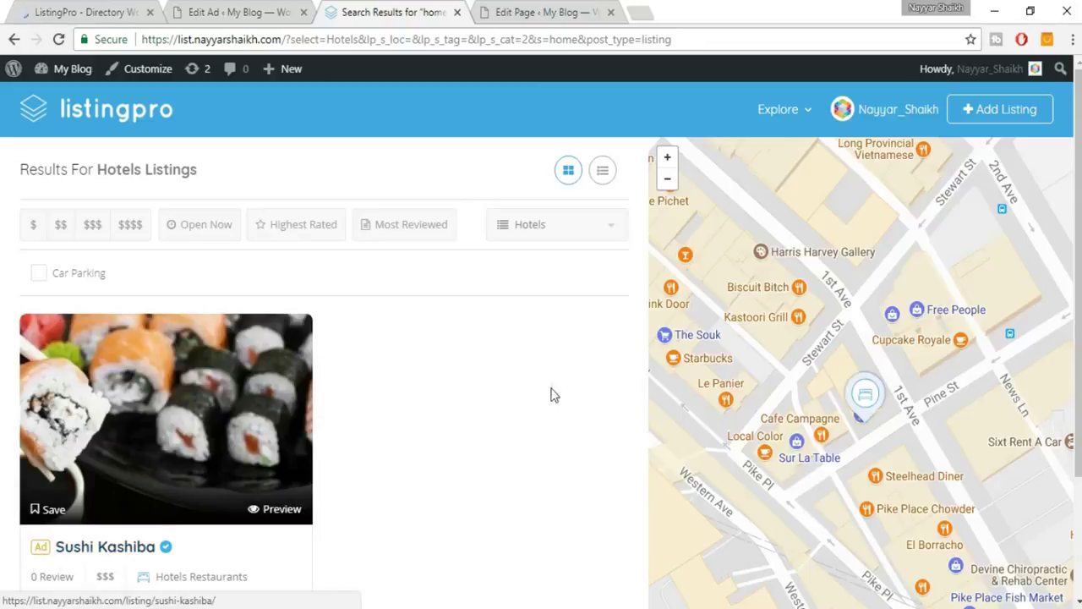
scroll(550, 395, "down", 2)
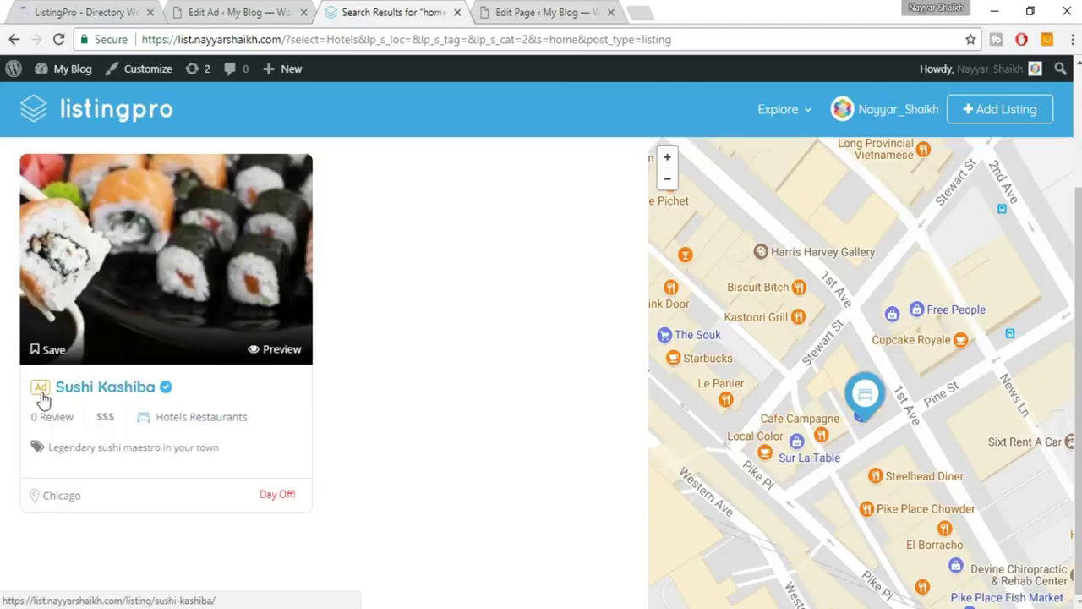
scroll(499, 447, "up", 2)
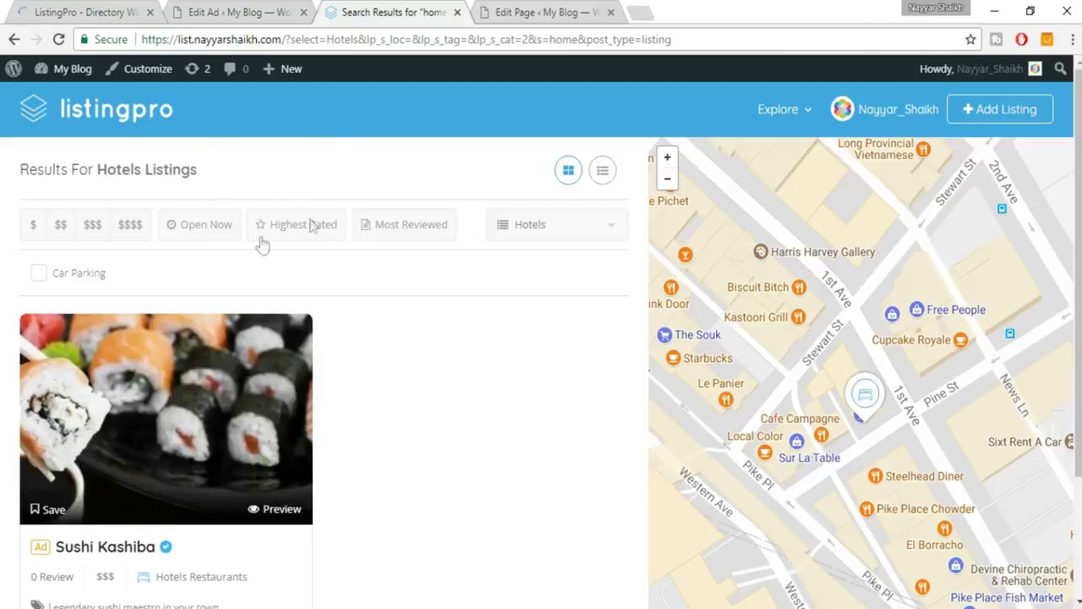
scroll(262, 320, "down", 1)
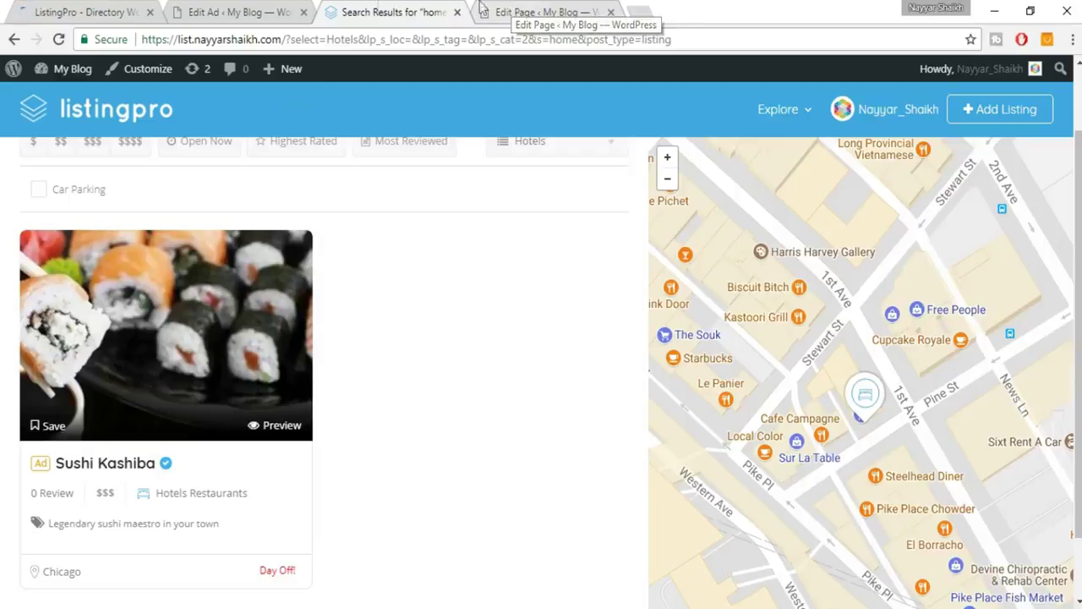
left_click(205, 11)
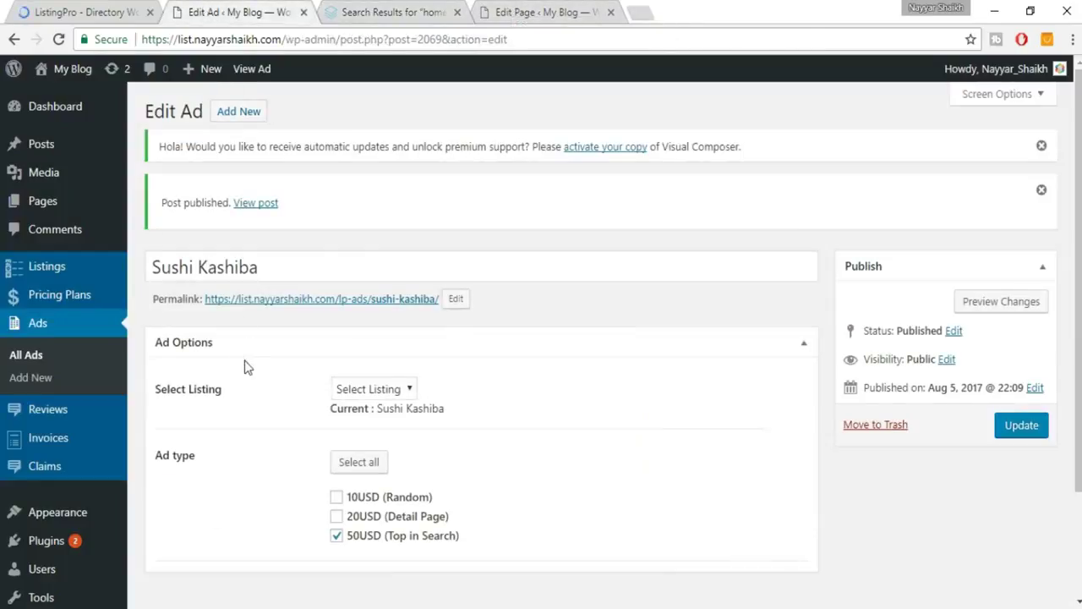
Open All Pages and look over the nine published pages, ending at the top of the list.
scroll(244, 365, "down", 3)
mouse_move(78, 379)
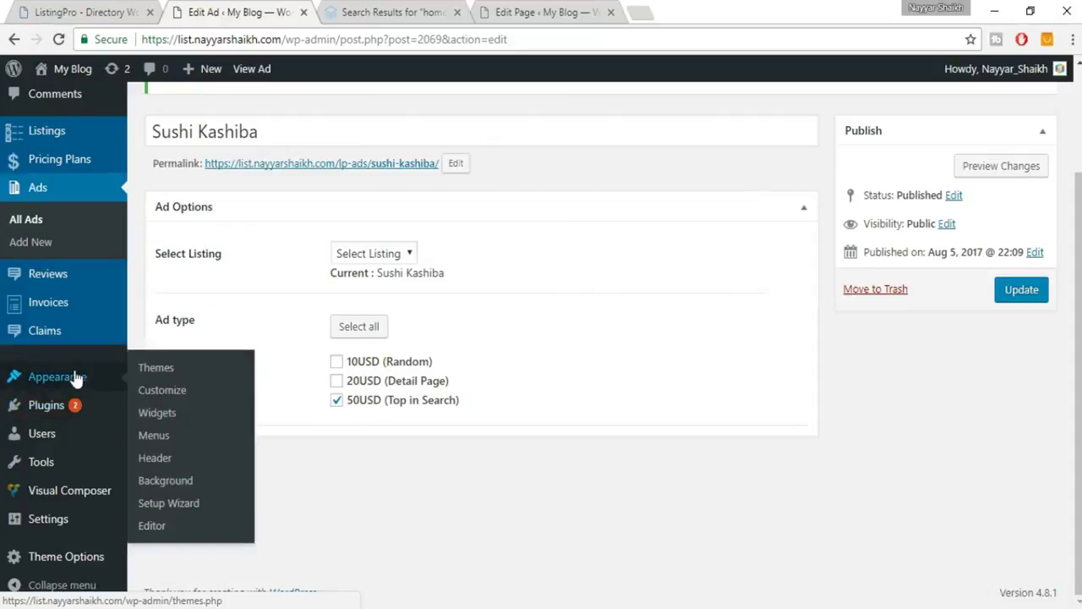
scroll(671, 389, "up", 3)
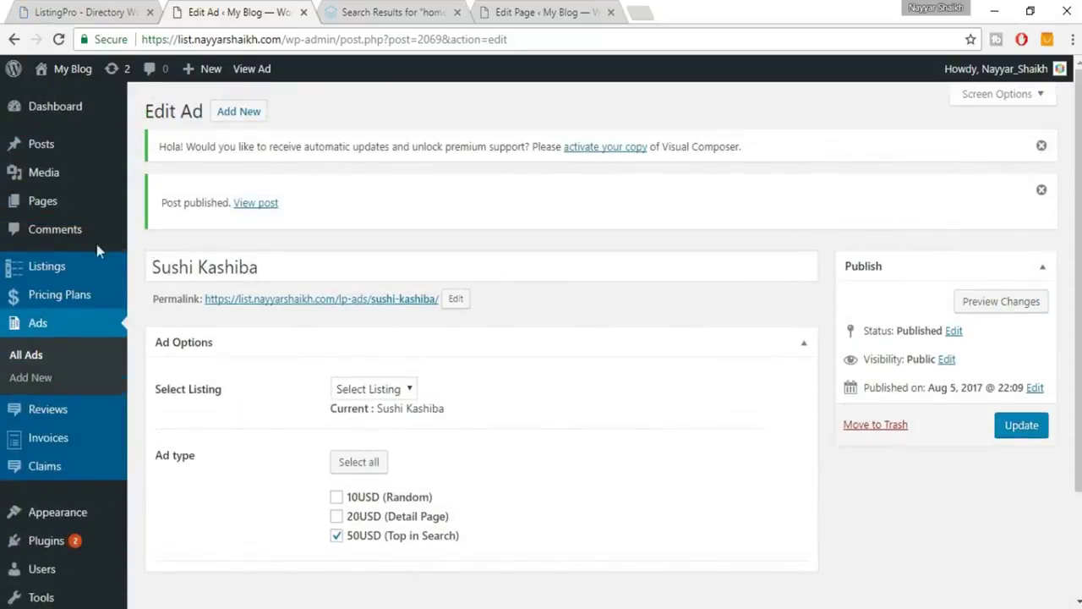
left_click(76, 203)
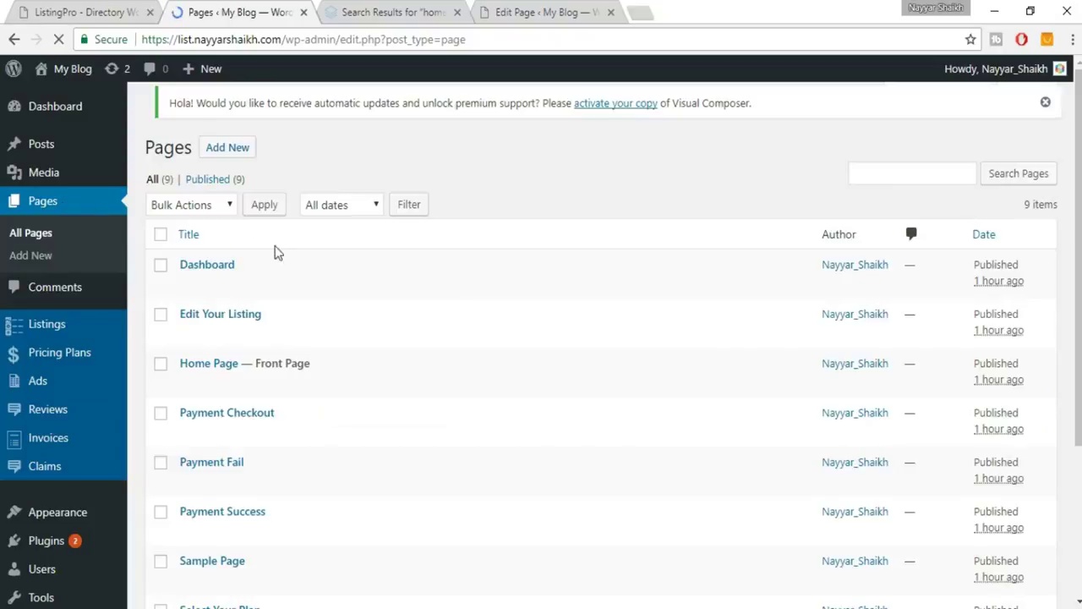
scroll(338, 281, "down", 3)
scroll(338, 280, "down", 2)
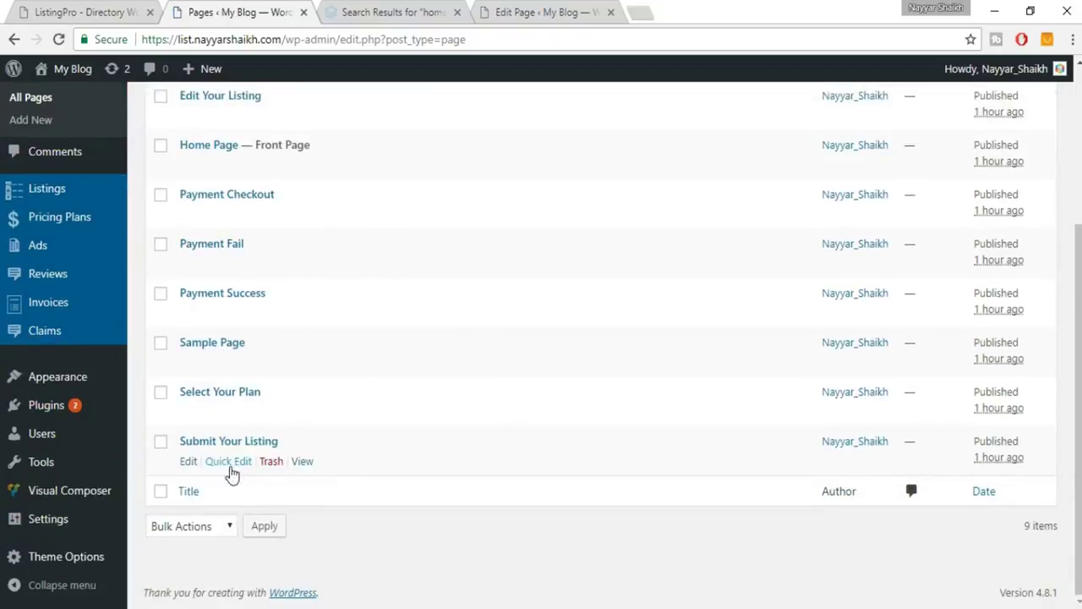
scroll(284, 285, "up", 1)
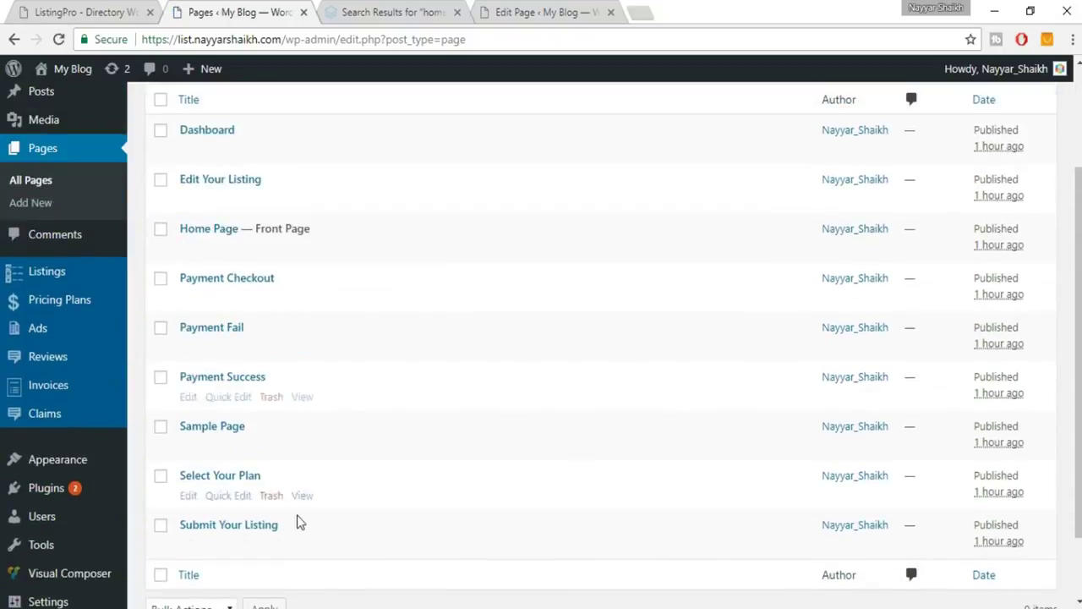
scroll(279, 500, "up", 1)
scroll(279, 500, "up", 1)
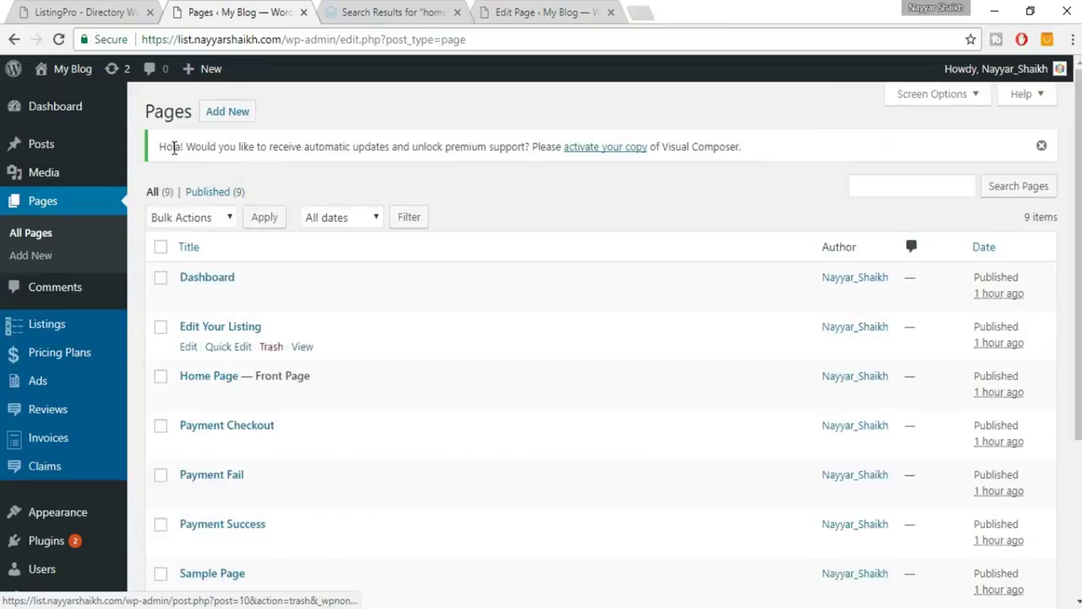
Publish a new 'Contact Us' page using the Contact Page template.
left_click(232, 119)
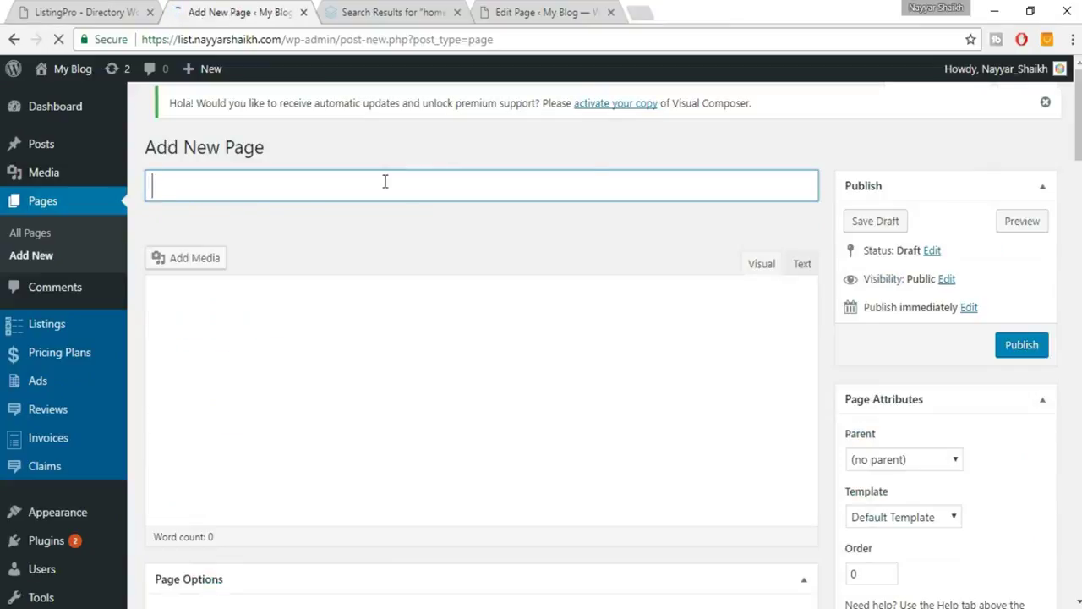
type("Contact Us")
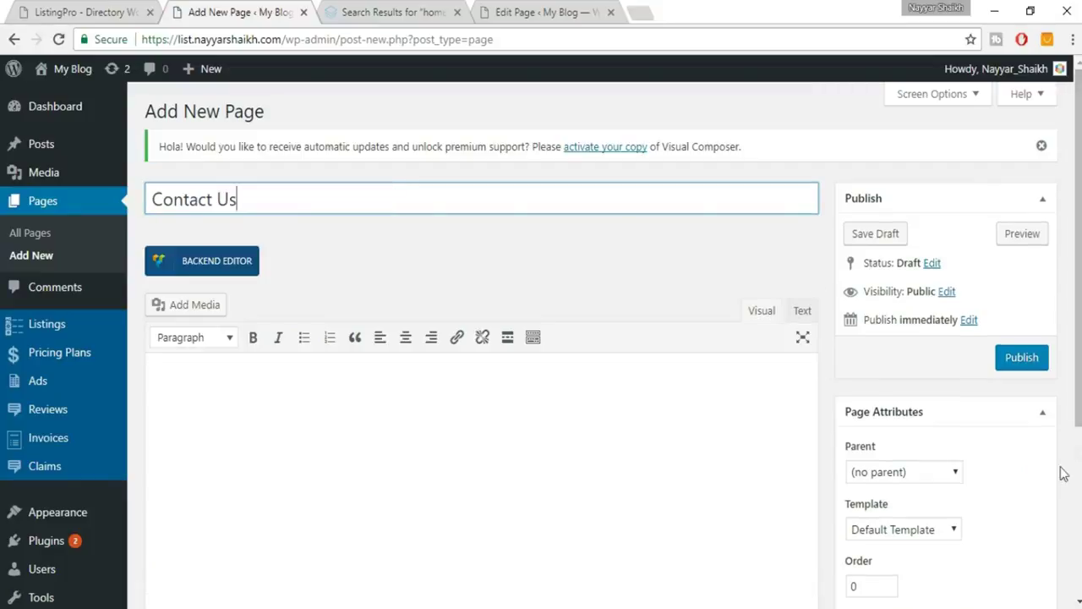
scroll(994, 496, "down", 1)
left_click(939, 447)
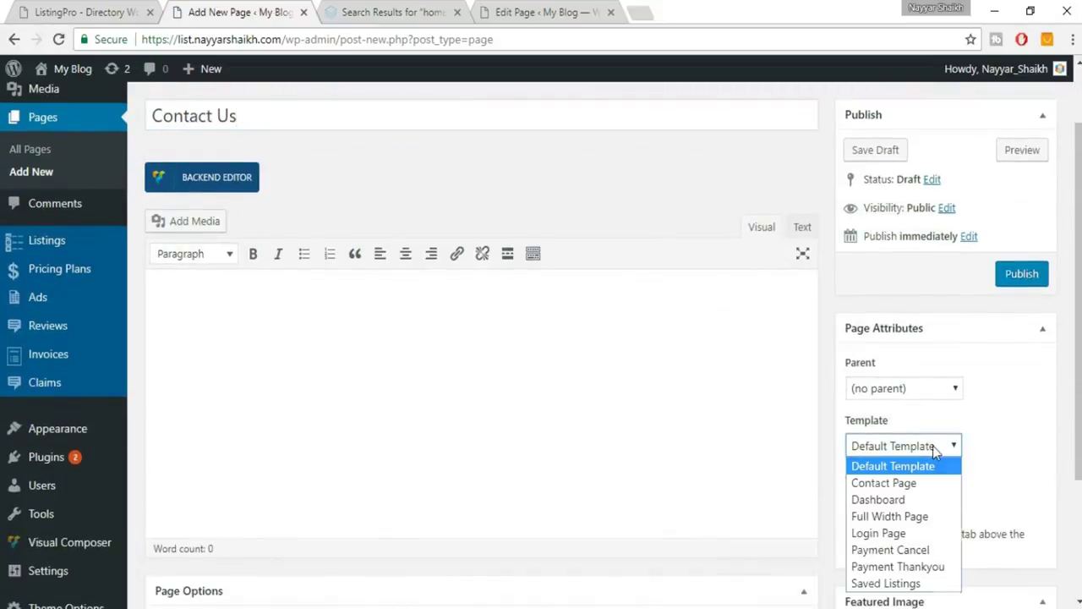
left_click(913, 484)
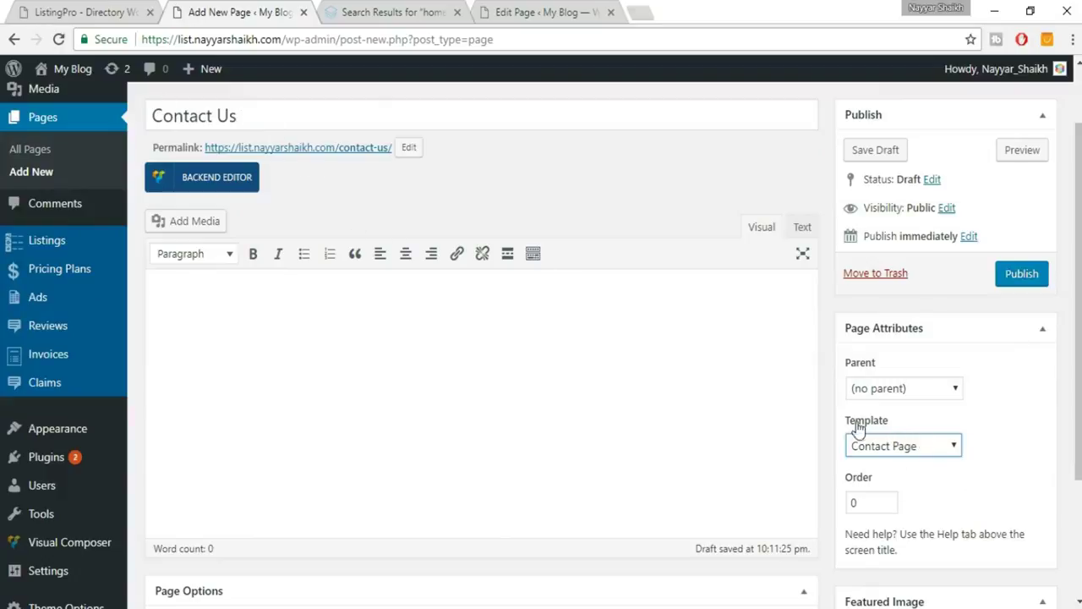
left_click(1038, 275)
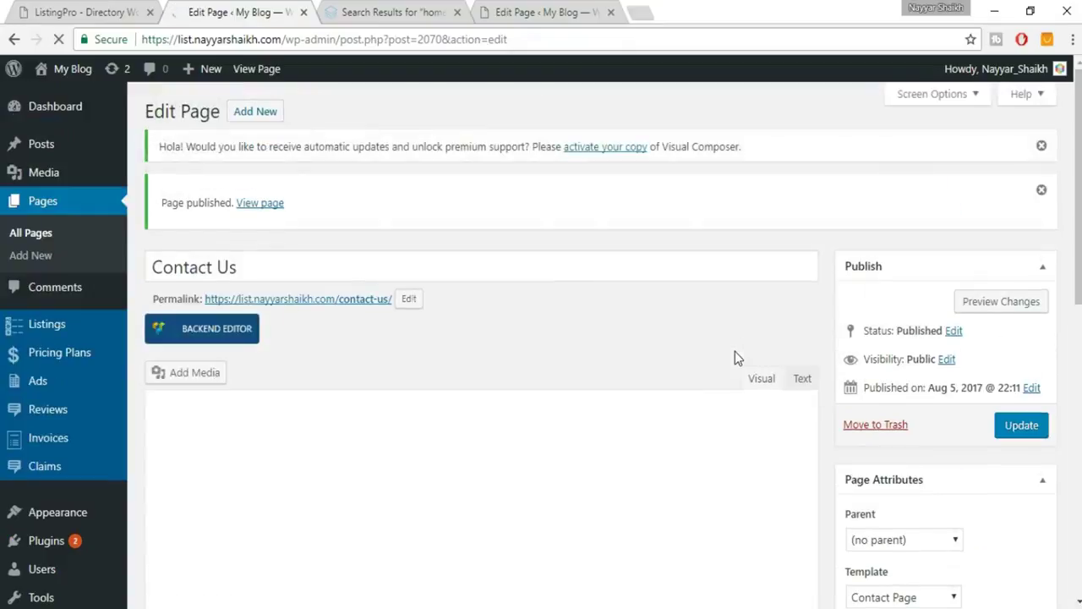
scroll(573, 334, "down", 4)
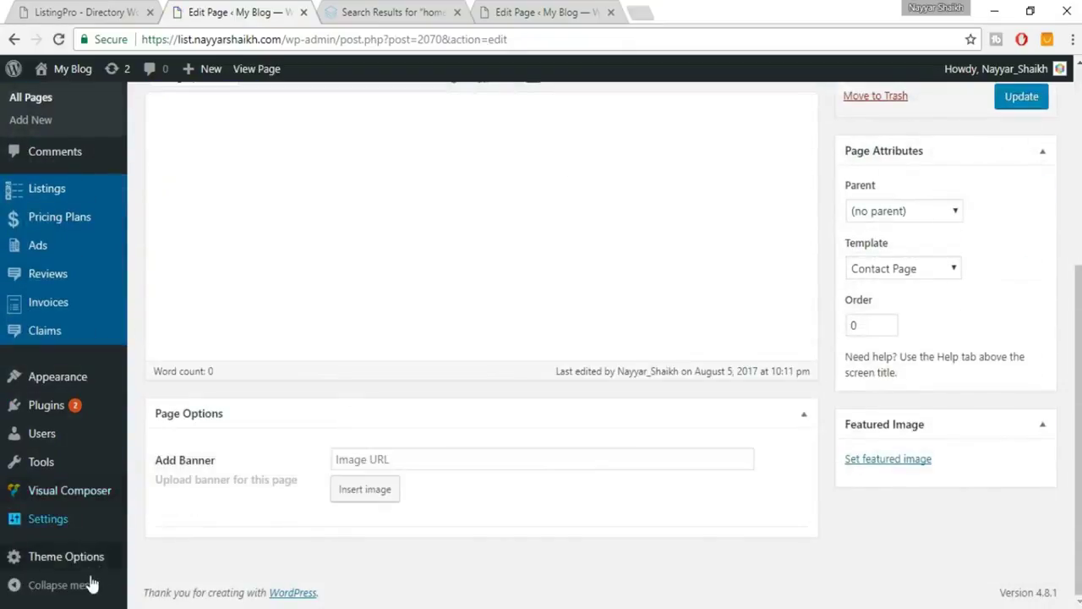
mouse_move(96, 562)
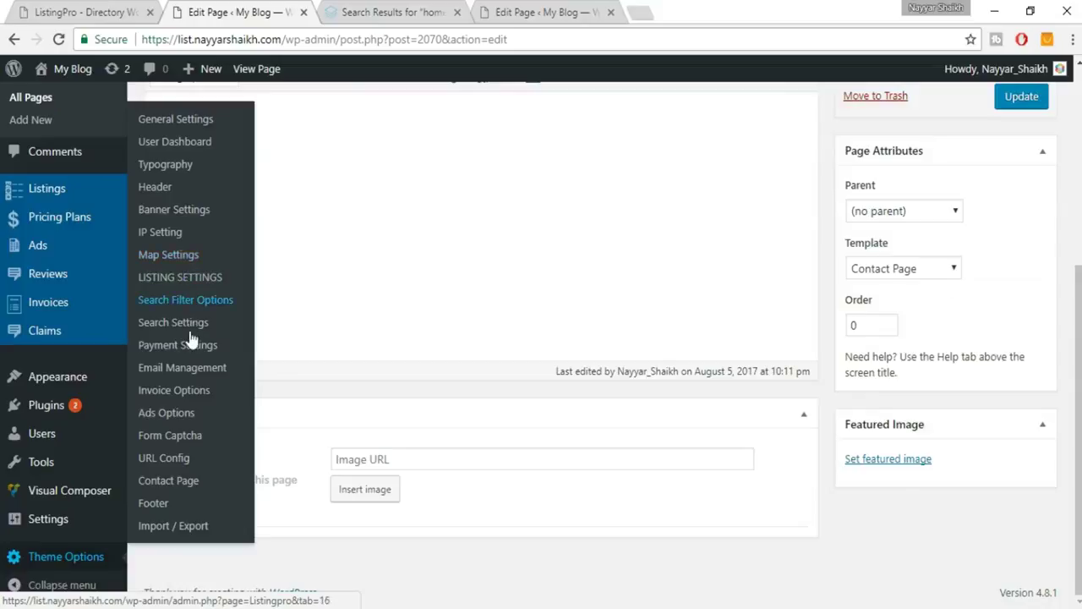
Open the Theme Options Contact Page settings and select all the Your Address text.
left_click(193, 488)
scroll(710, 296, "down", 1)
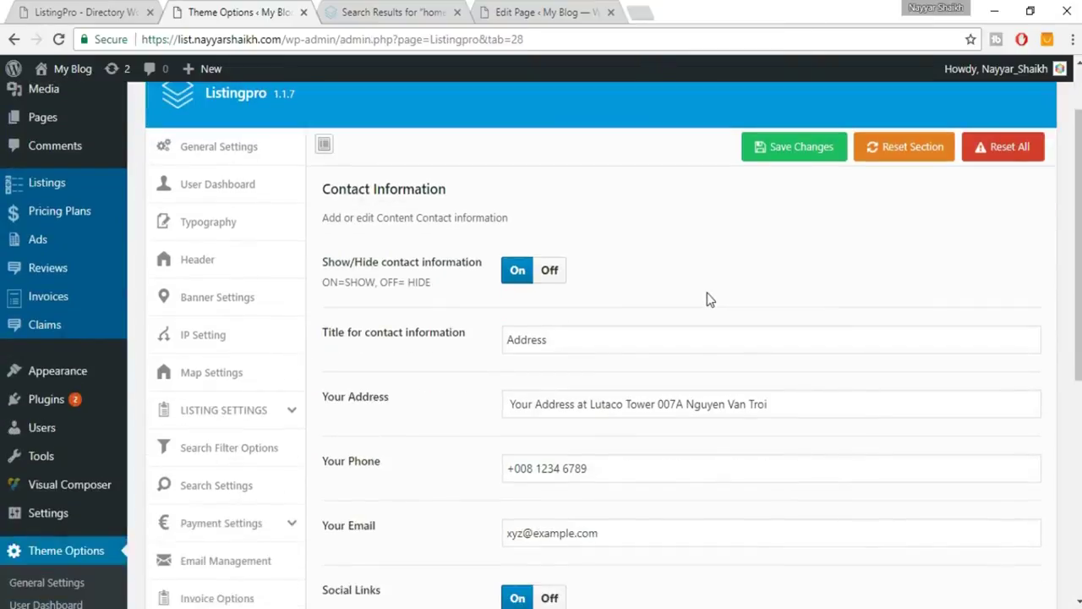
scroll(682, 288, "down", 2)
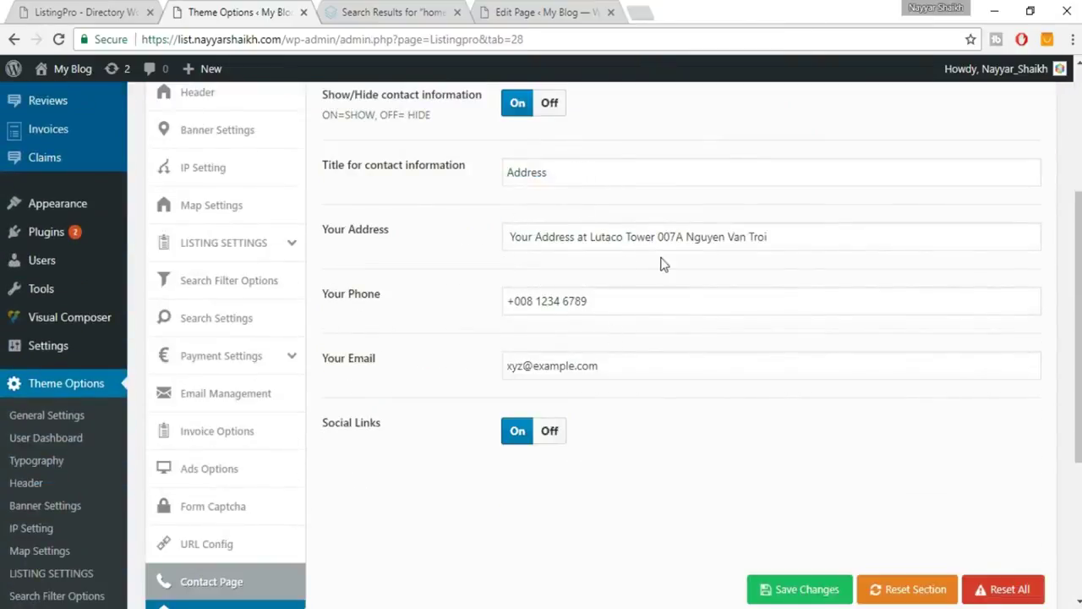
scroll(664, 261, "down", 1)
scroll(664, 261, "up", 1)
left_click(655, 230)
key("ctrl+a")
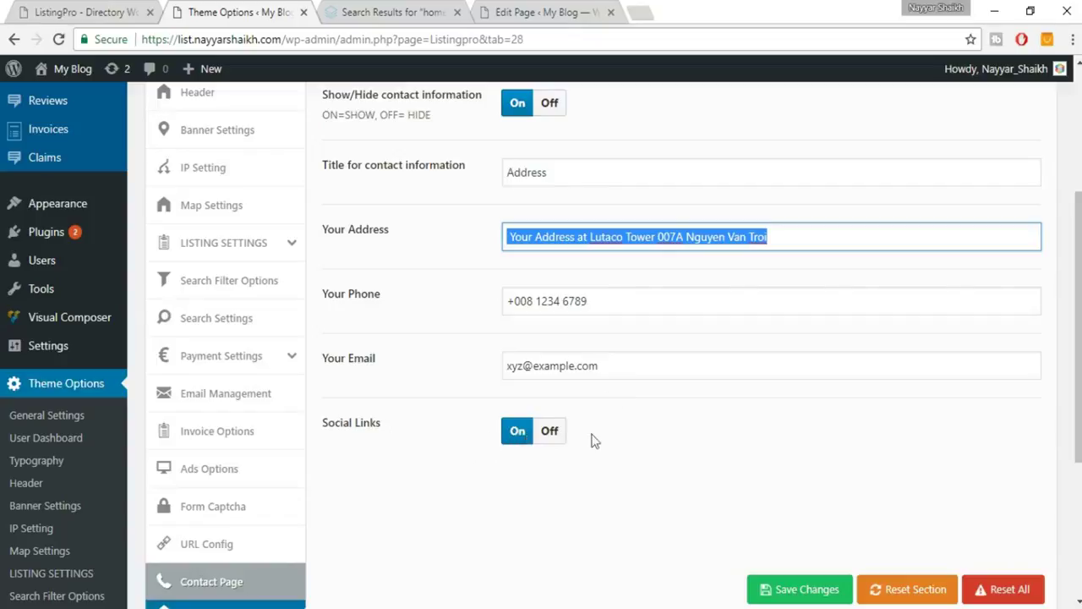
scroll(592, 397, "down", 1)
scroll(623, 393, "down", 3)
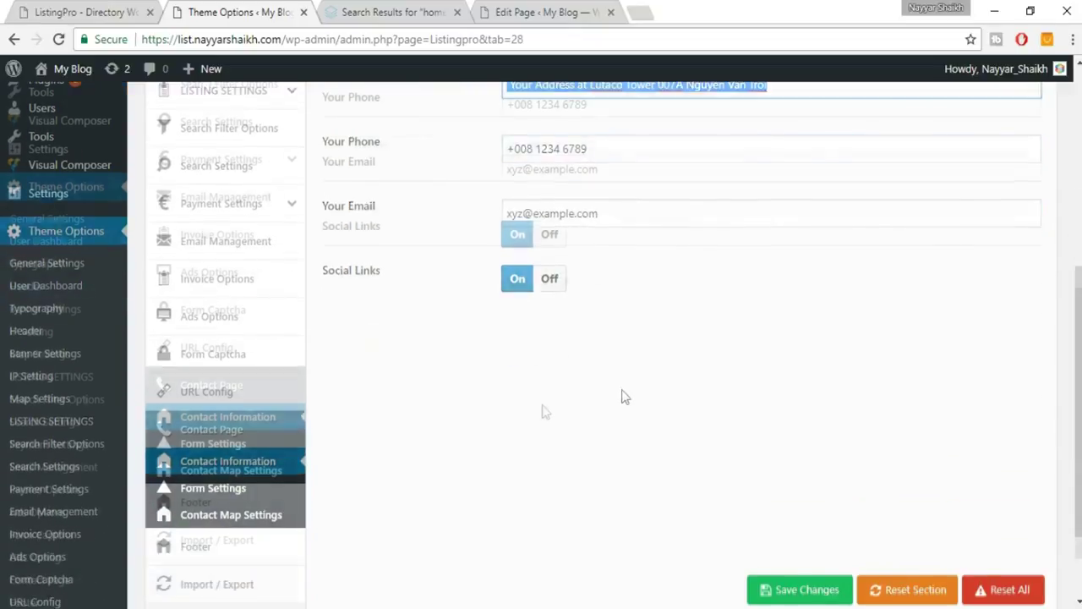
Show the contact Form Settings with the 'Contact us' title, success and error messages.
left_click(222, 373)
scroll(695, 440, "up", 5)
scroll(695, 440, "up", 1)
scroll(694, 439, "down", 1)
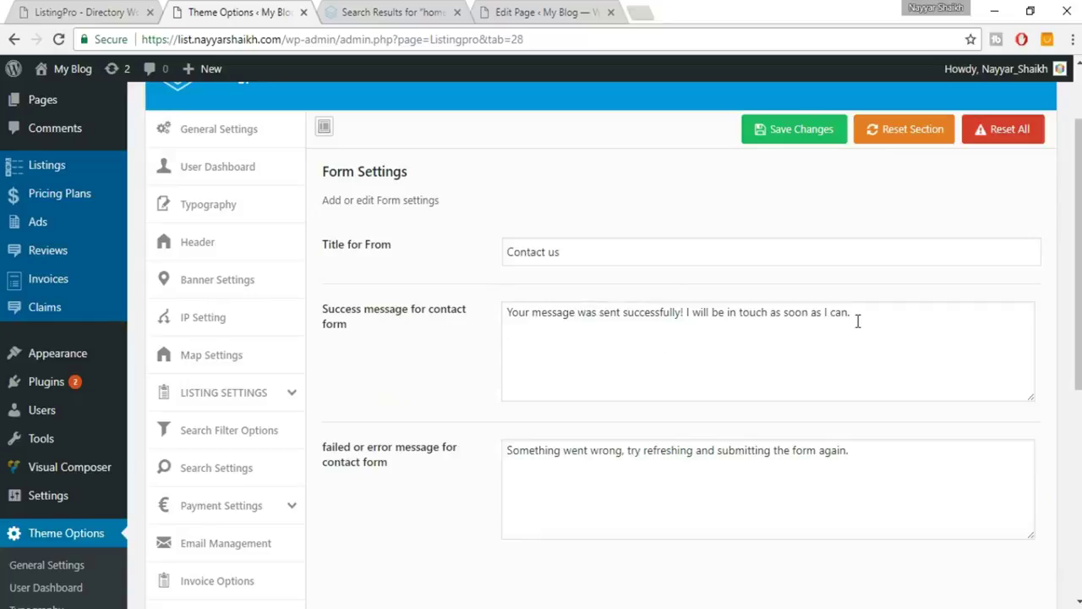
Select the success message, then show map settings with latitude 51.516576, longitude -0.137508.
left_click_drag(849, 321, 498, 309)
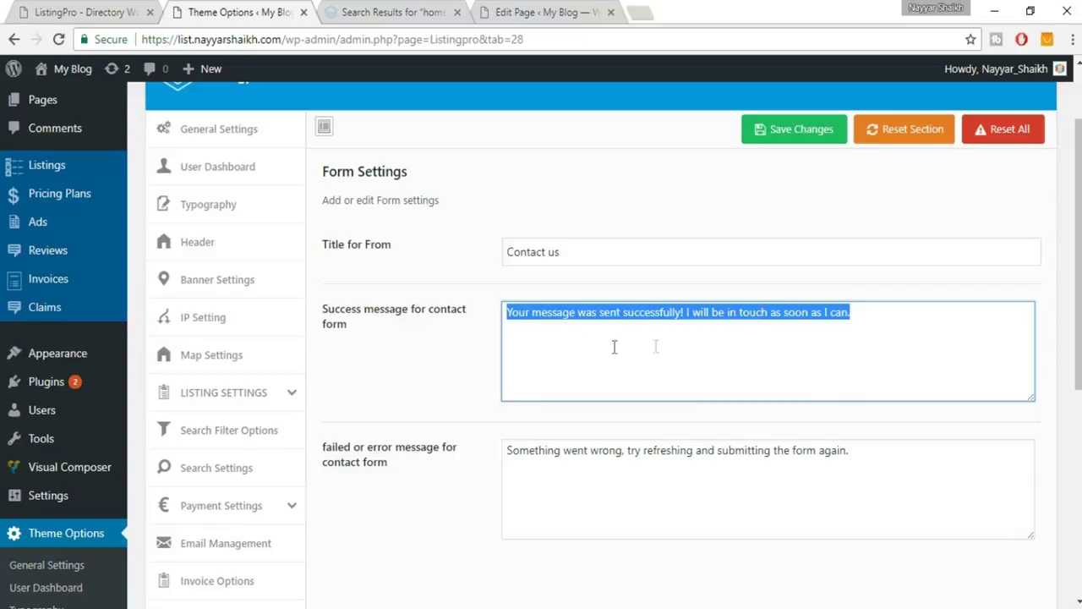
scroll(662, 344, "down", 3)
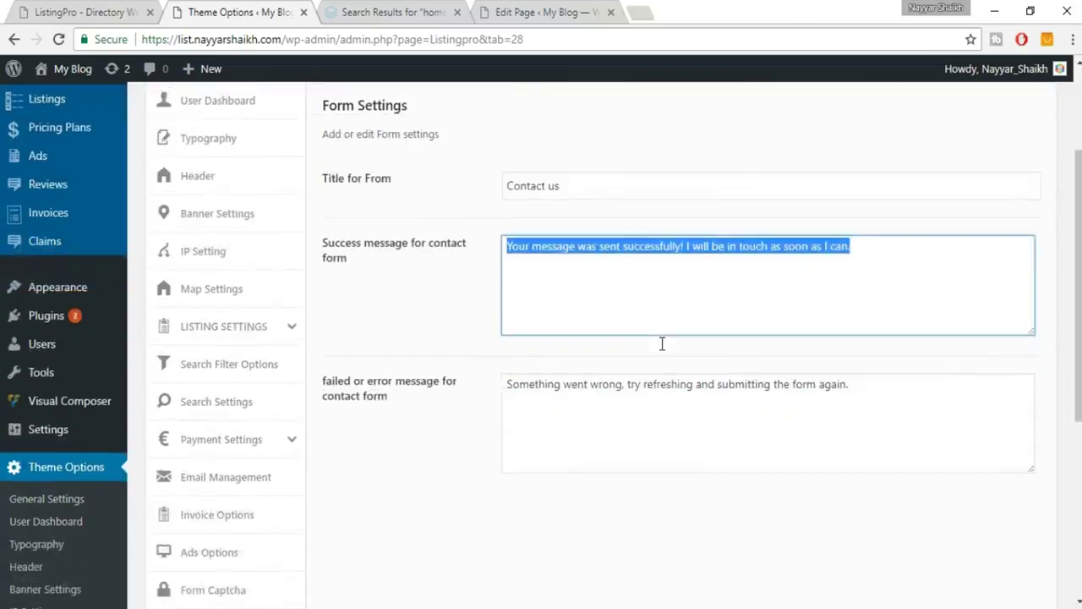
left_click(259, 573)
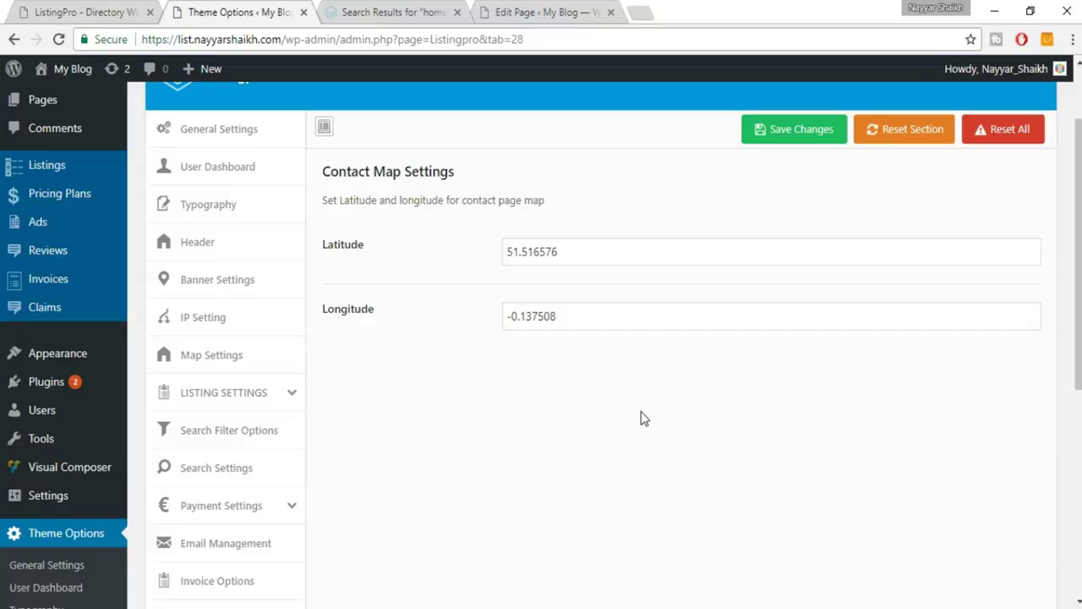
Compare with the live Contact Us page and open the Contact Information settings.
scroll(620, 350, "down", 1)
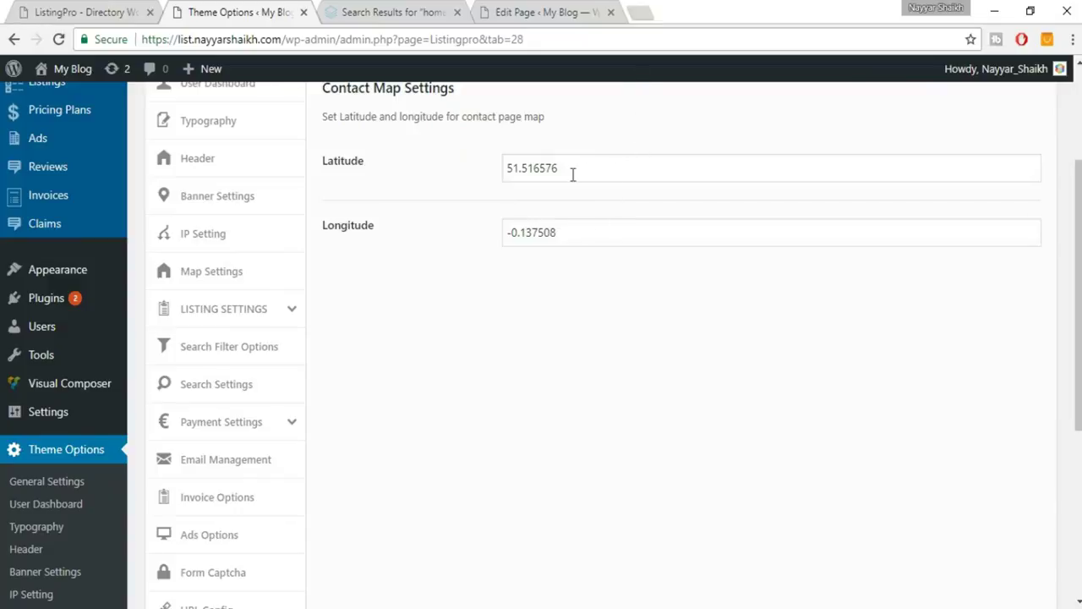
scroll(567, 326, "up", 3)
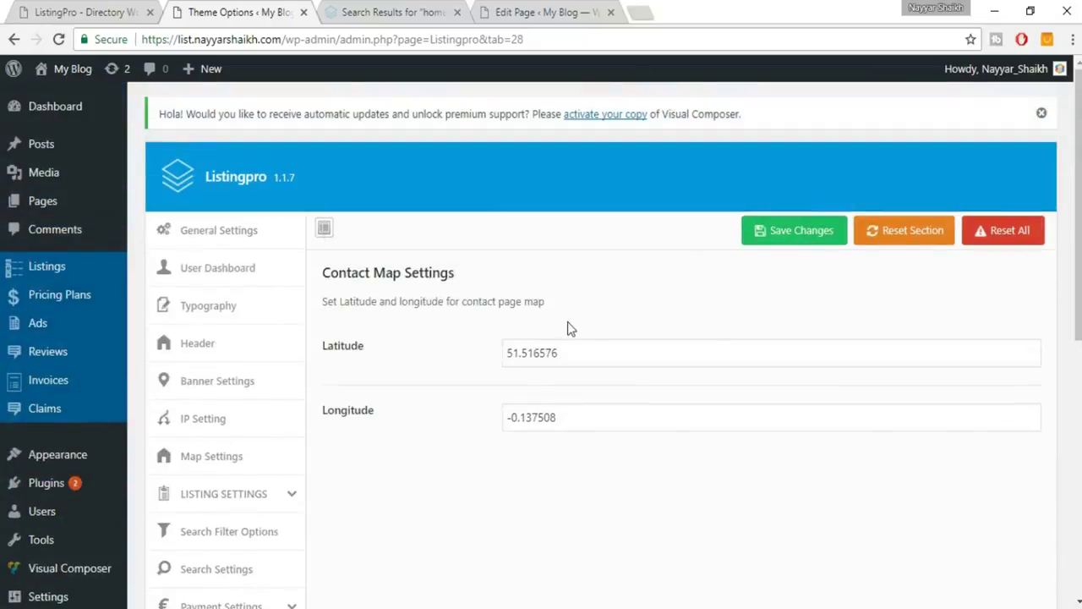
key("ctrl+Tab")
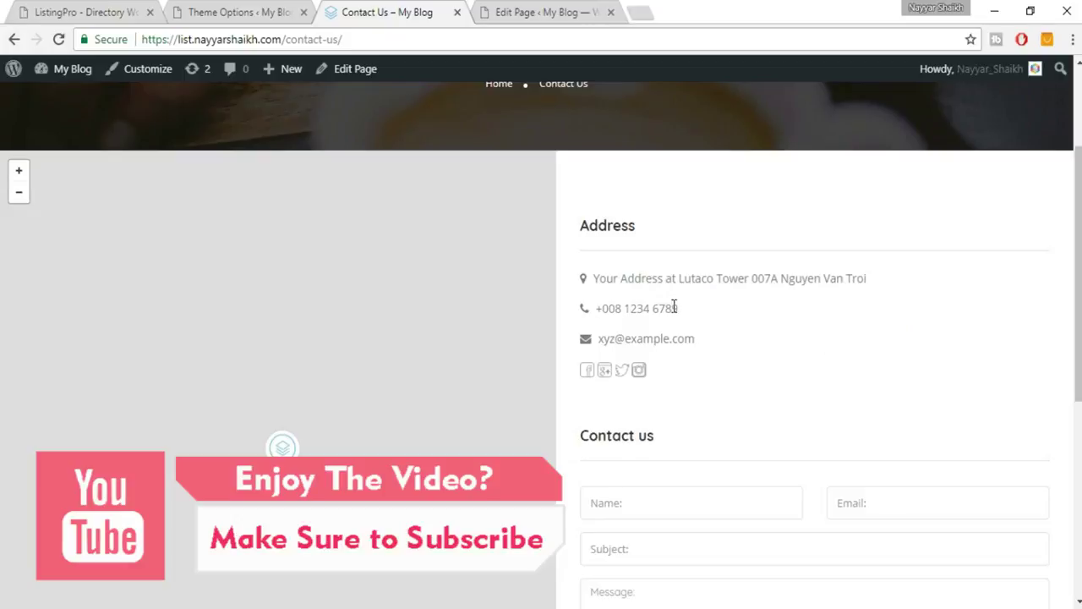
left_click(236, 12)
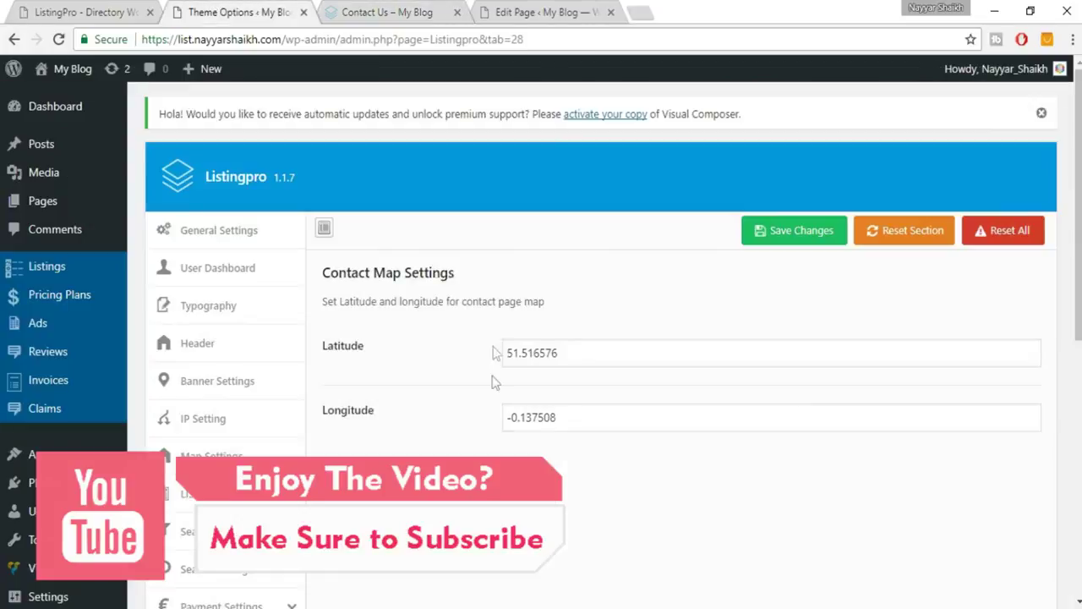
scroll(330, 437, "down", 5)
left_click(241, 447)
scroll(592, 338, "up", 2)
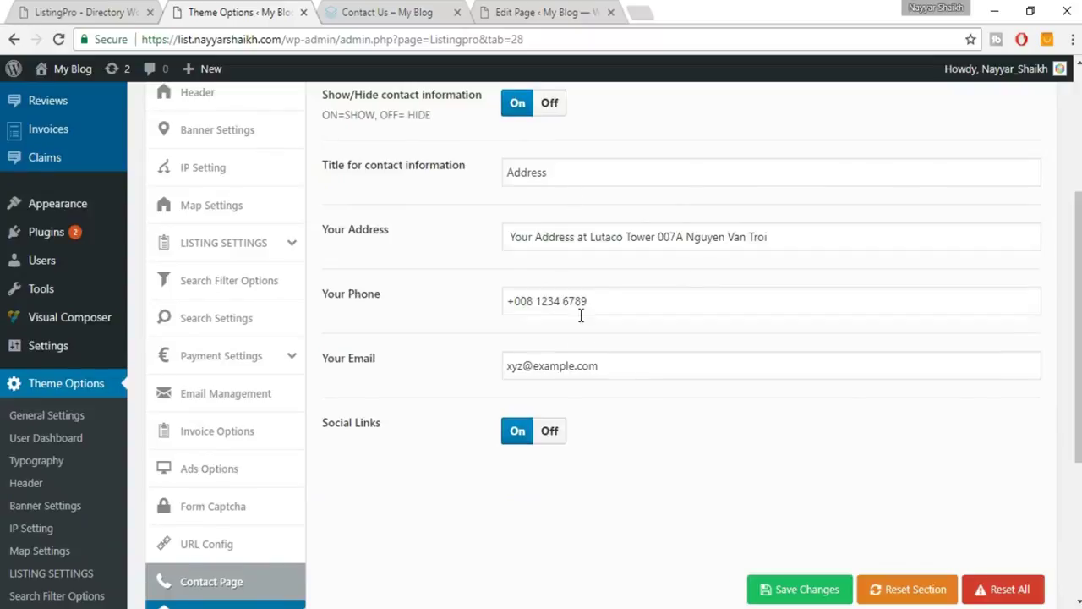
Check the live Contact Us page for its London map, address, phone, email and social icons.
left_click(356, 10)
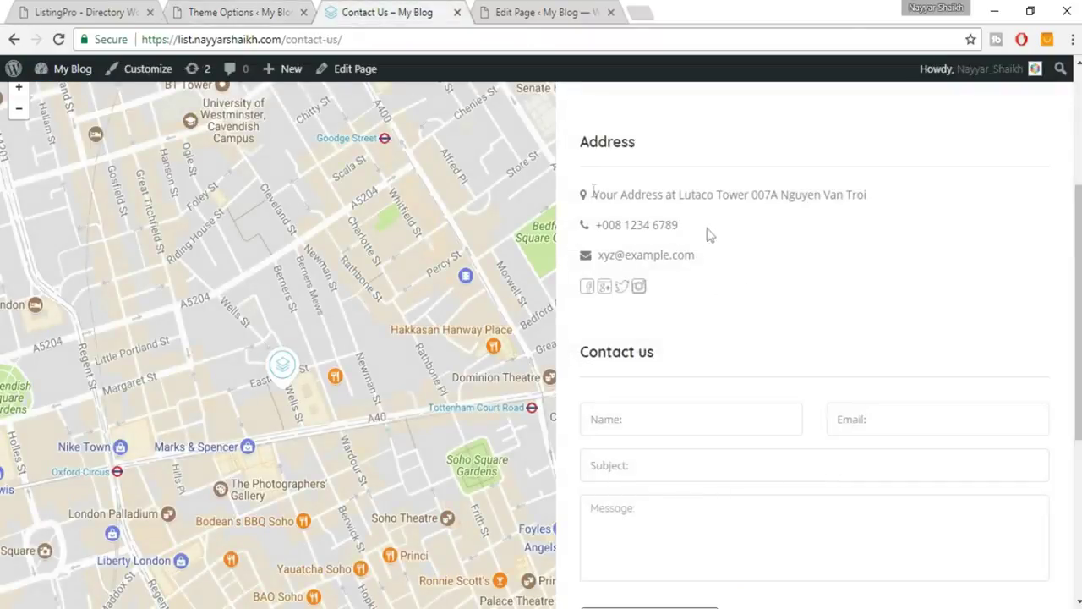
scroll(592, 304, "down", 1)
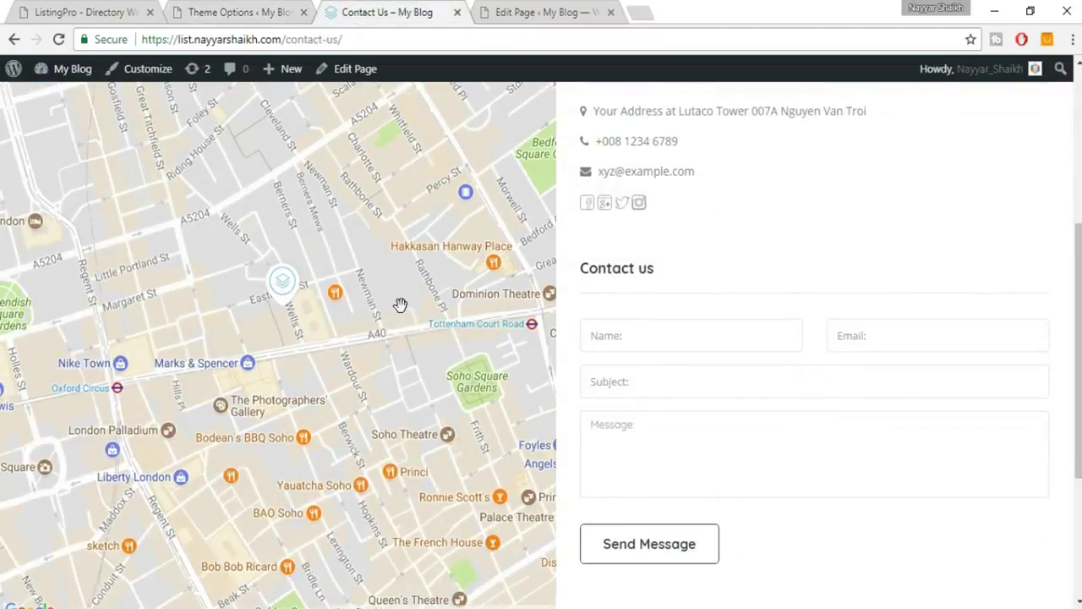
scroll(398, 279, "down", 2)
scroll(817, 259, "up", 2)
scroll(834, 263, "up", 1)
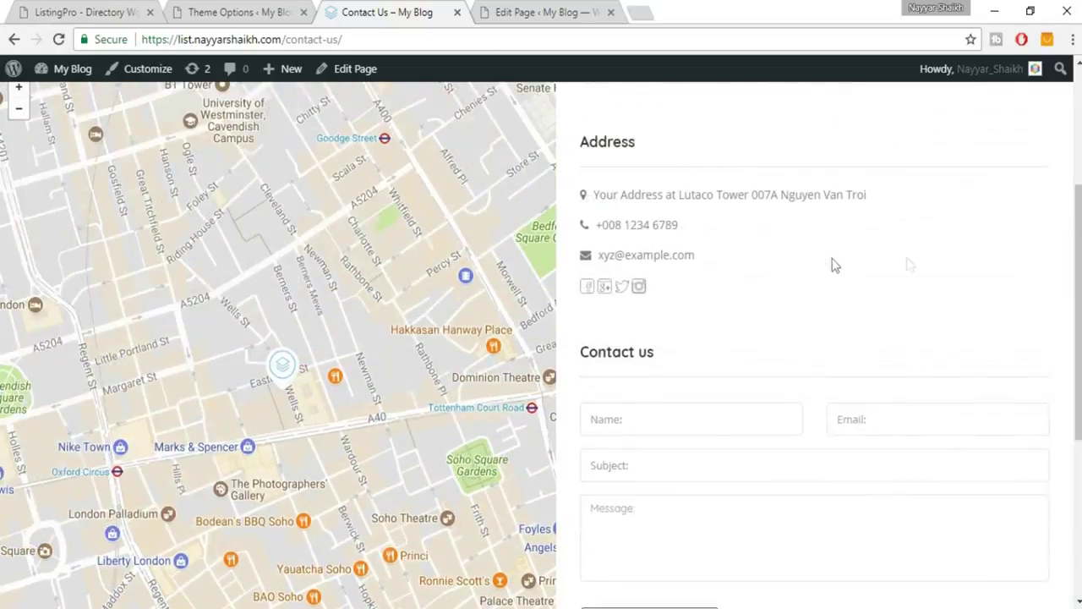
scroll(809, 351, "down", 2)
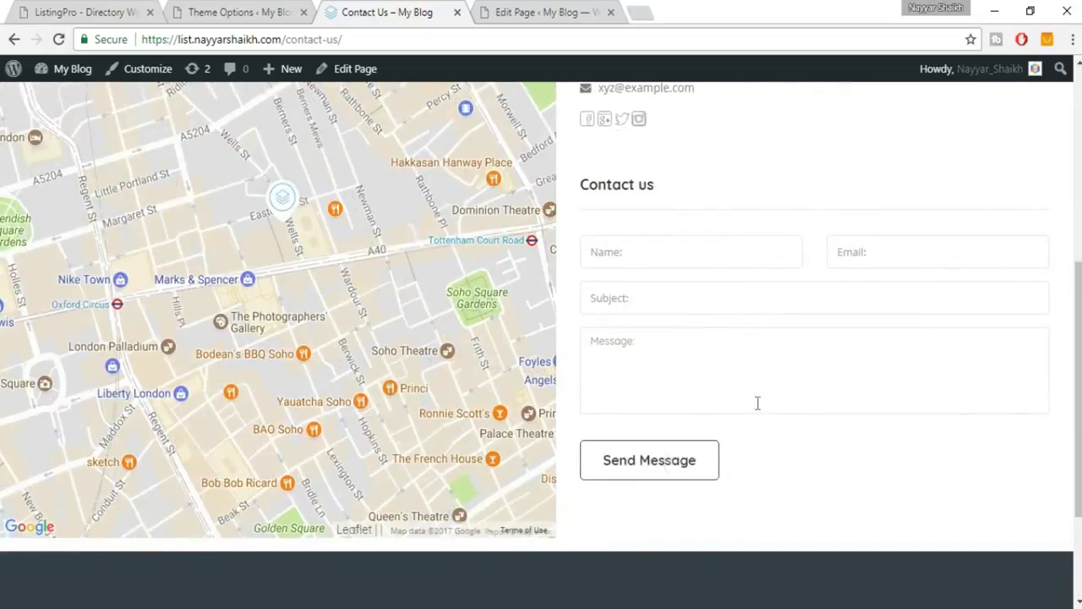
scroll(803, 288, "up", 1)
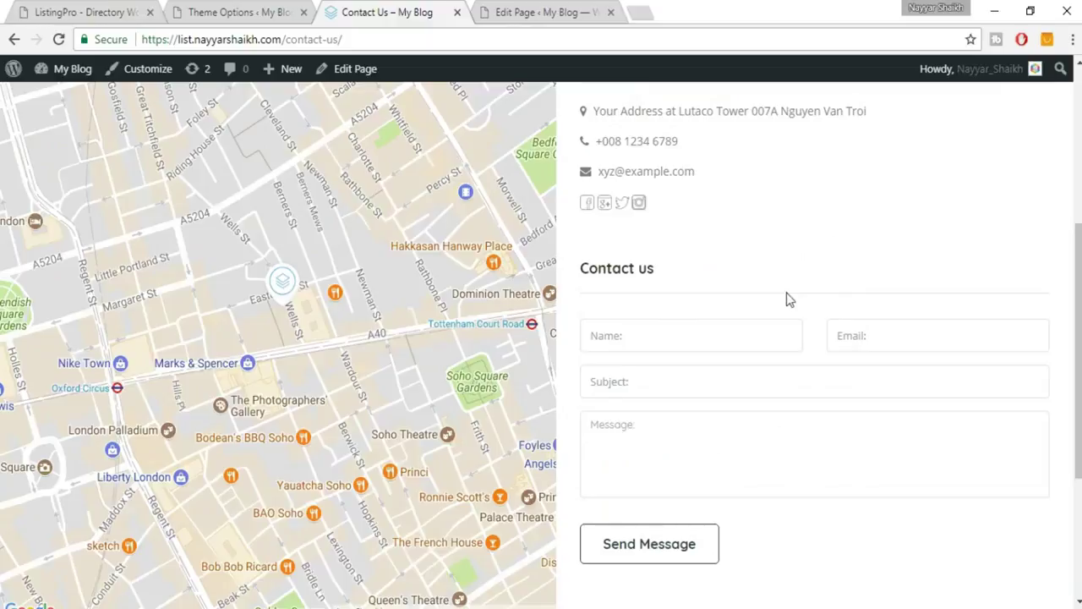
scroll(795, 309, "up", 4)
left_click(268, 10)
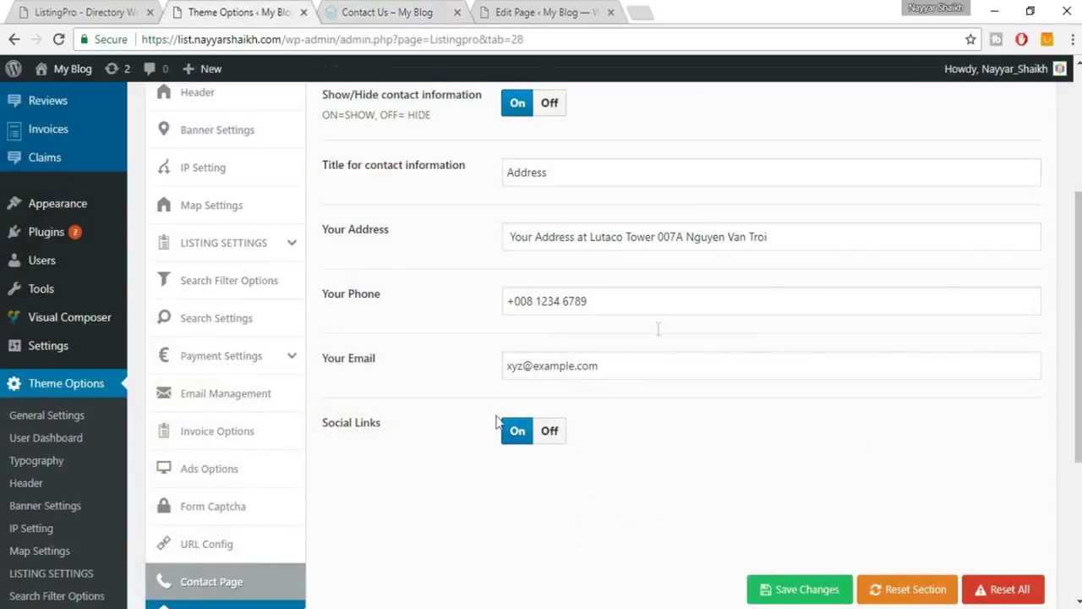
left_click(405, 8)
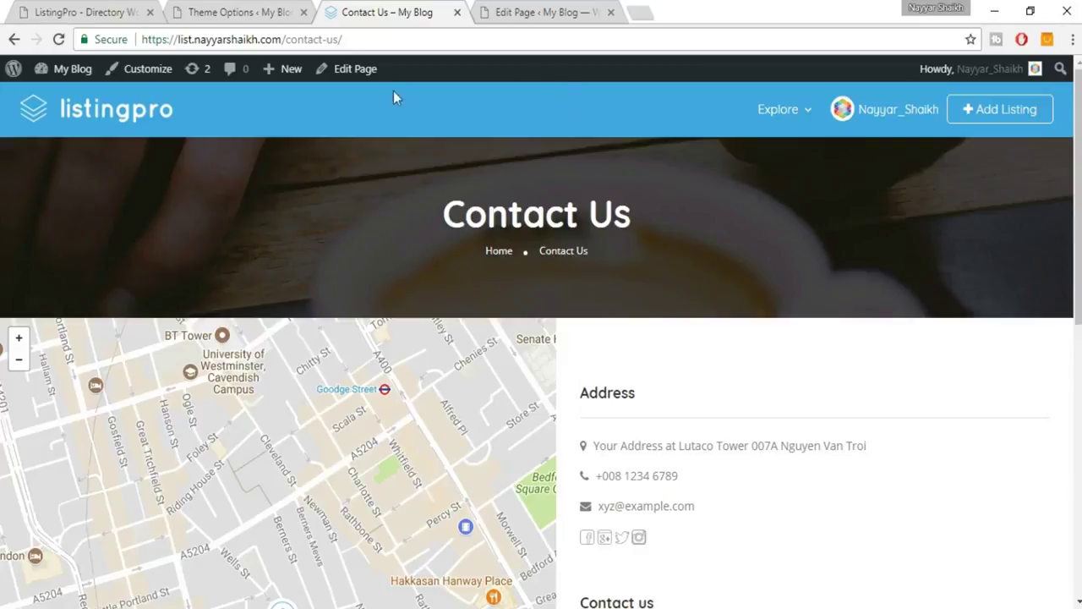
mouse_move(768, 122)
left_click(248, 18)
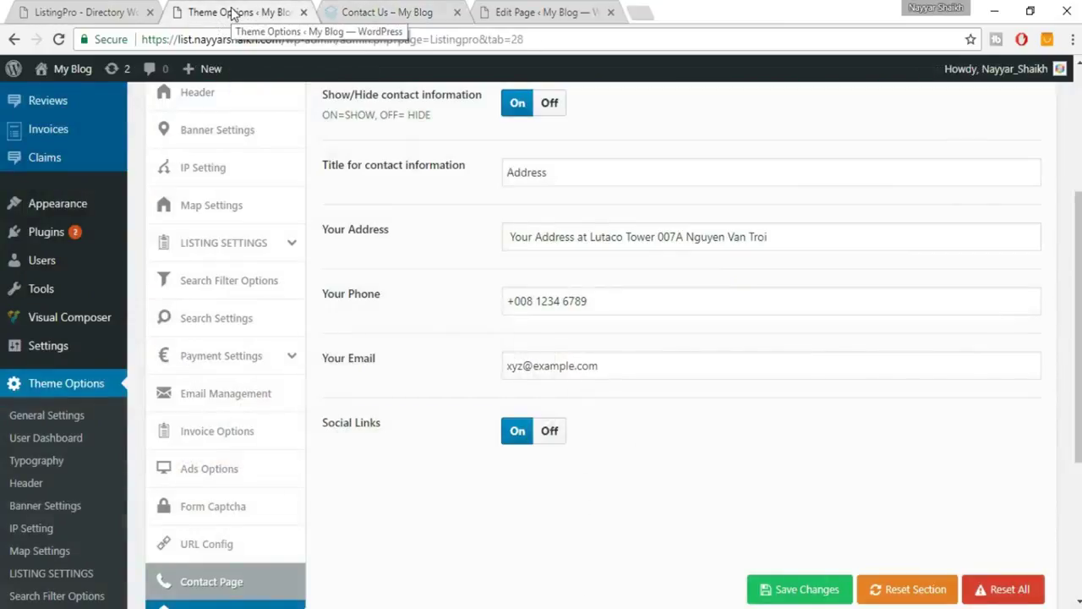
Add the Contact Us page to the Main menu and save the menu.
mouse_move(80, 212)
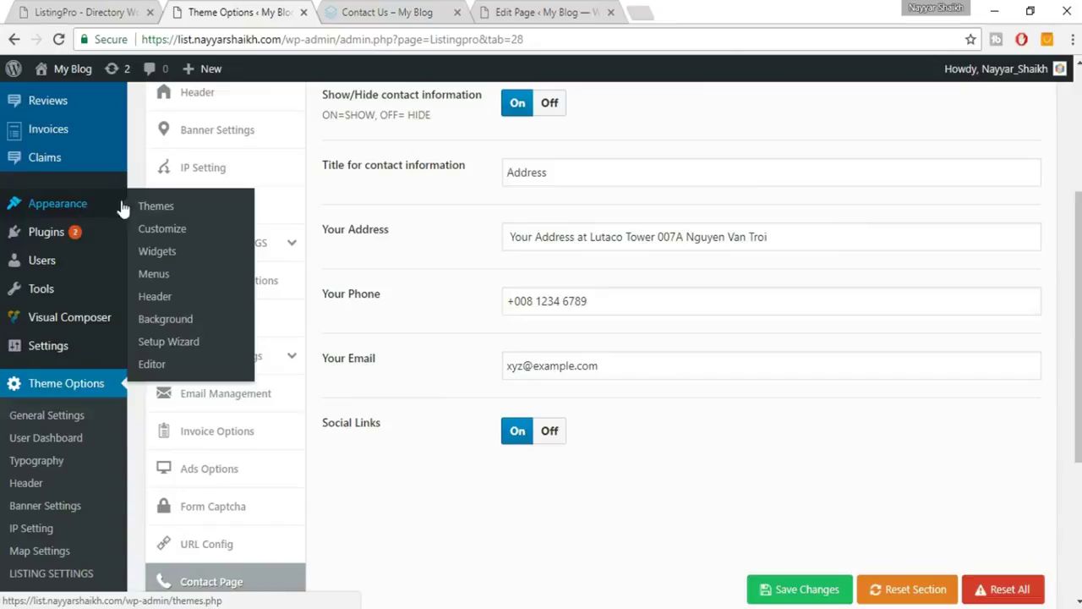
left_click(176, 274)
left_click(209, 303)
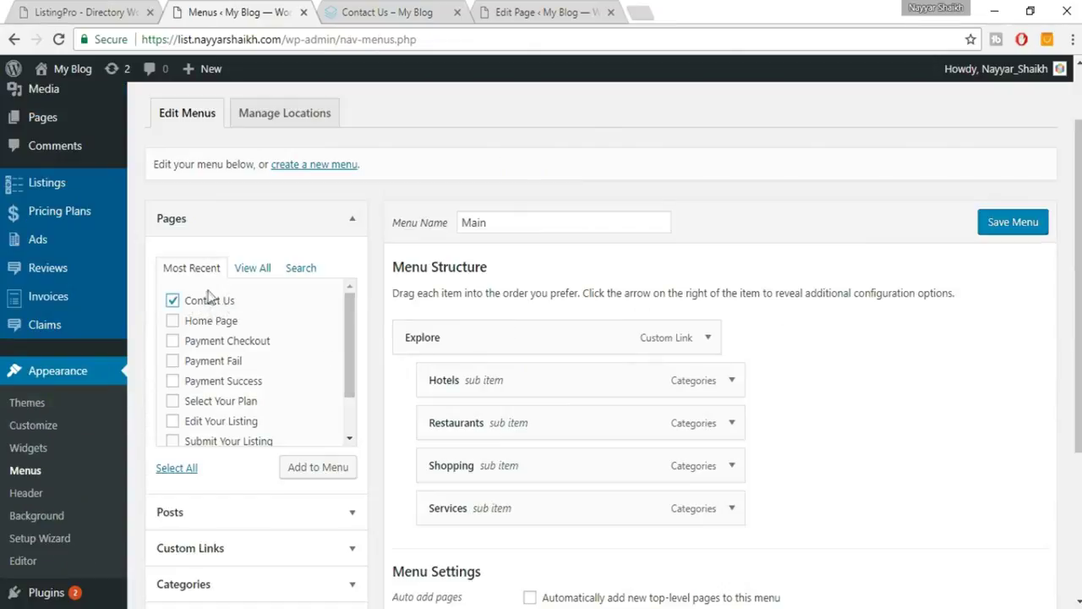
left_click(253, 269)
left_click(218, 322)
left_click(314, 467)
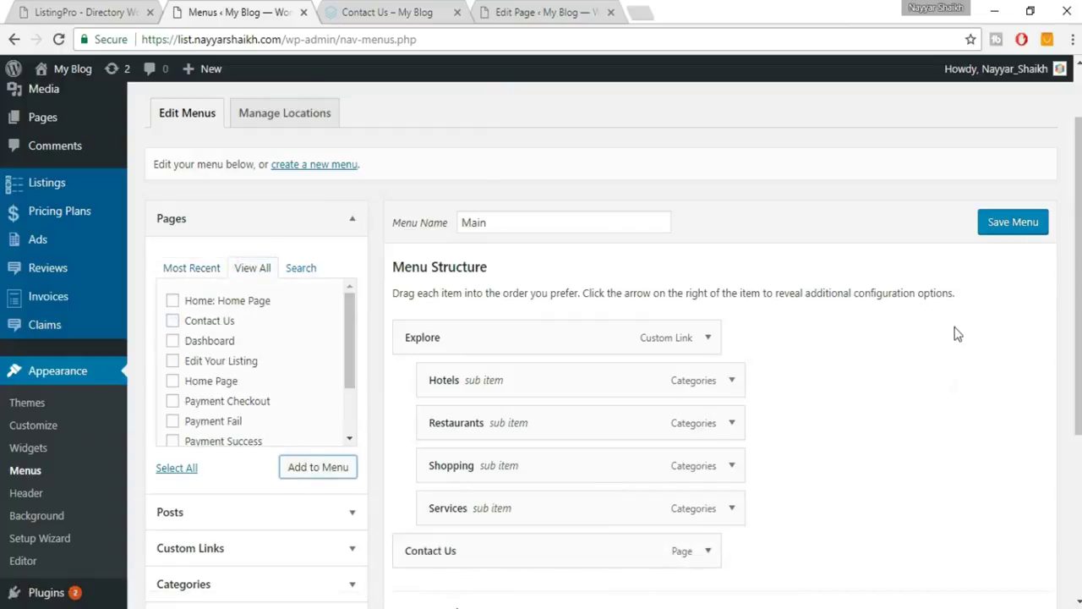
left_click(1012, 228)
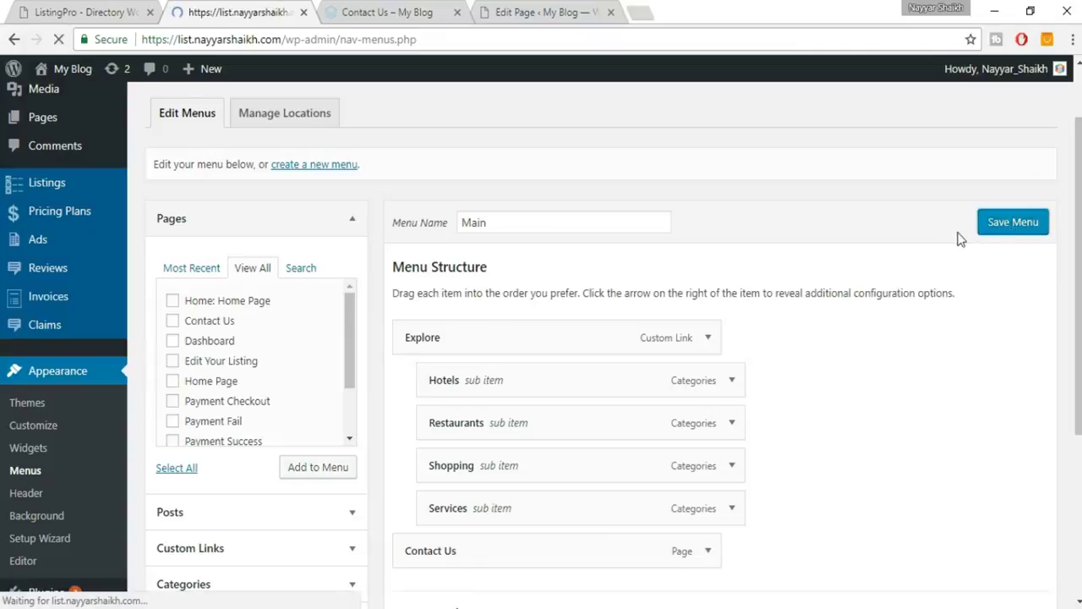
Reload the live Contact Us page to confirm the new header link, then return to Menus.
left_click(406, 12)
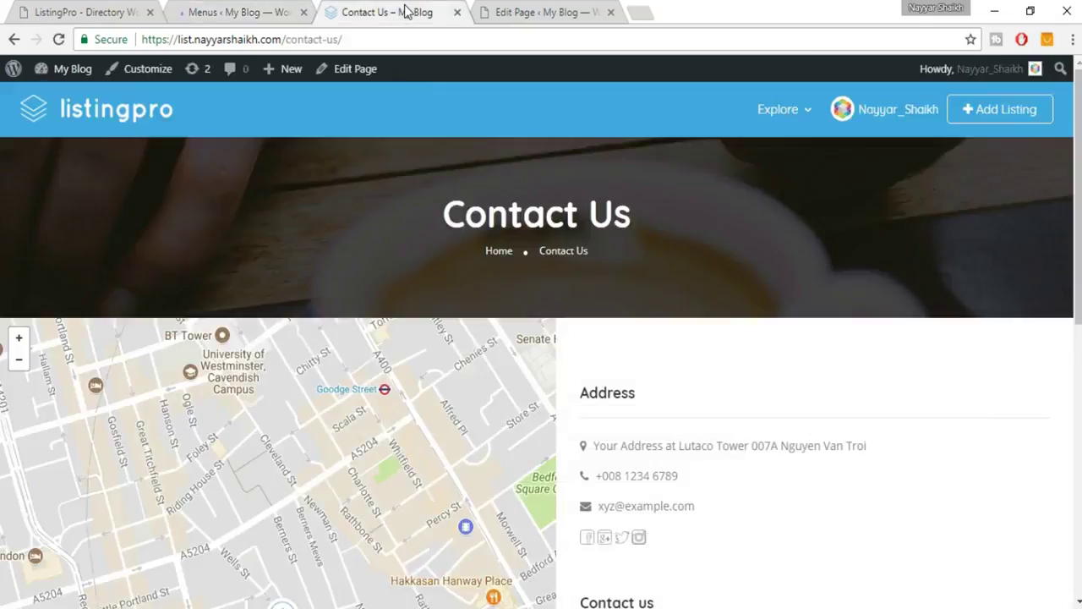
left_click(415, 39)
key("Return")
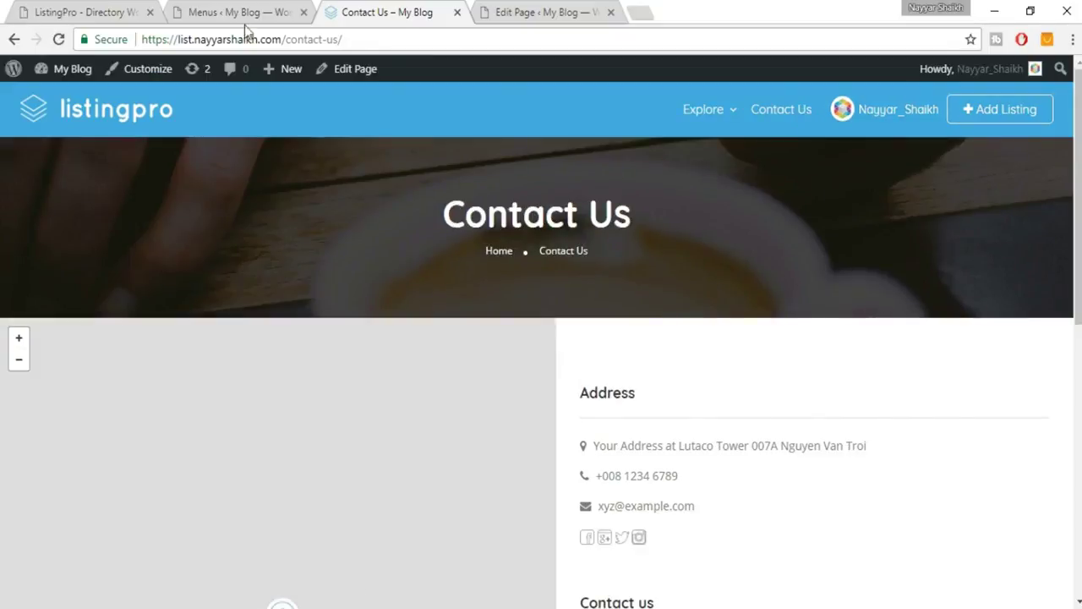
left_click(218, 11)
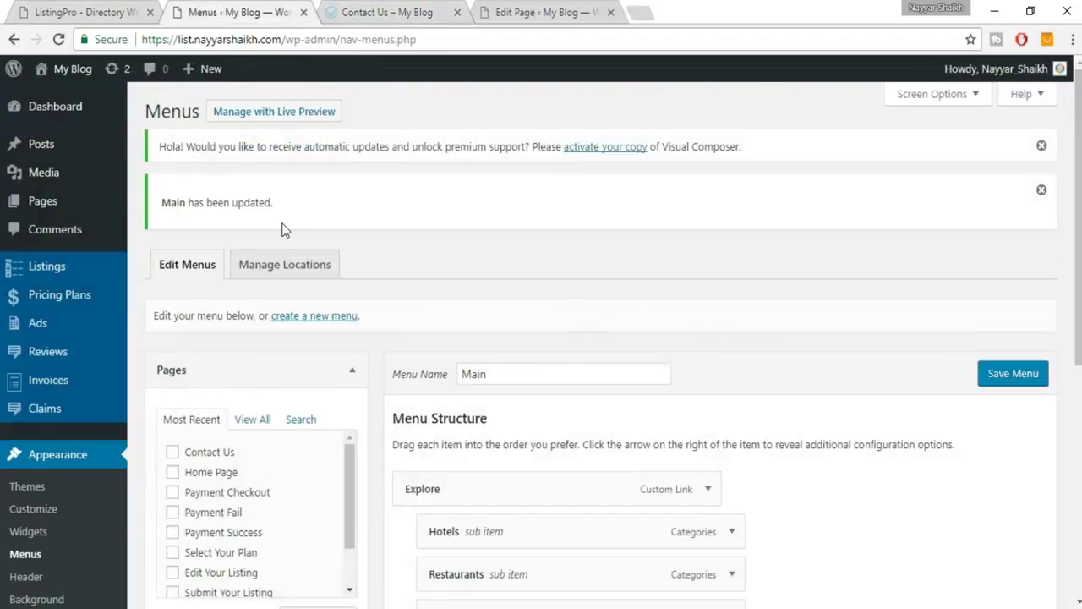
scroll(283, 230, "down", 4)
mouse_move(64, 556)
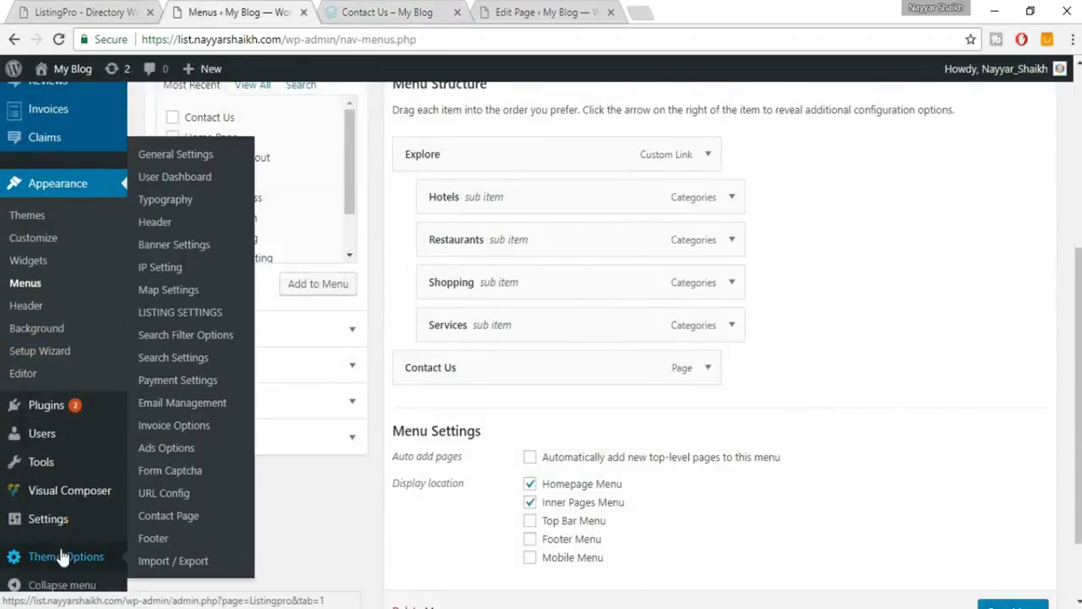
Open Email Management and review the sender email address and Email From name.
left_click(195, 405)
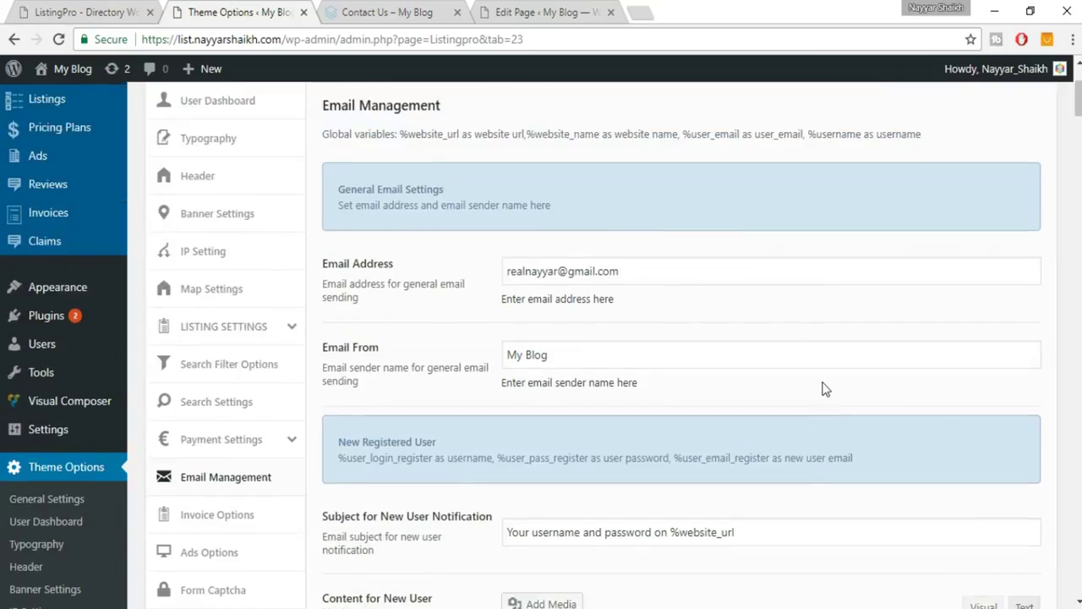
scroll(825, 389, "up", 1)
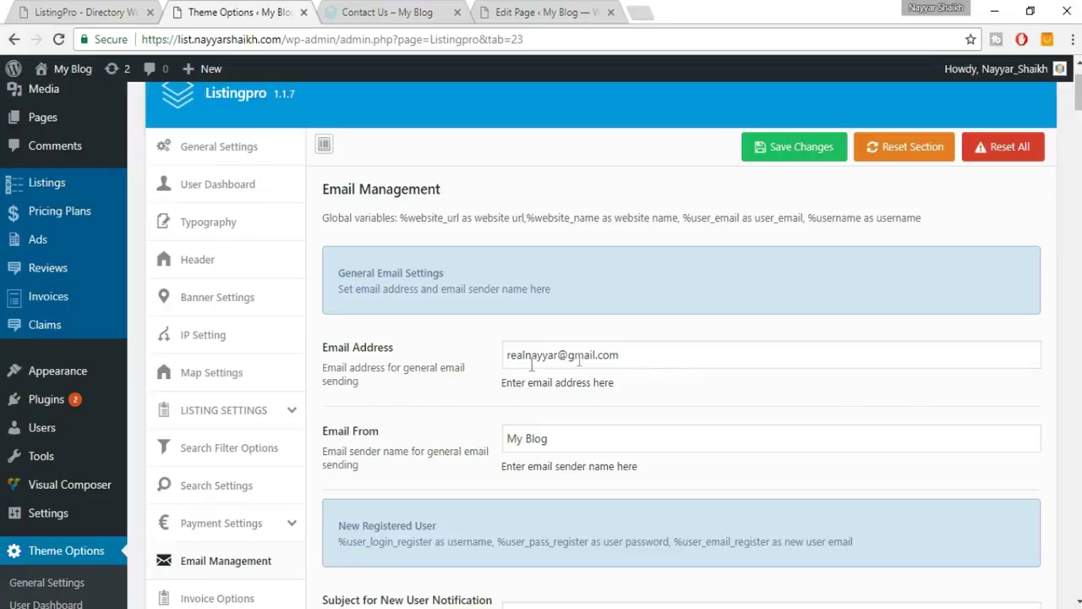
left_click_drag(641, 359, 496, 352)
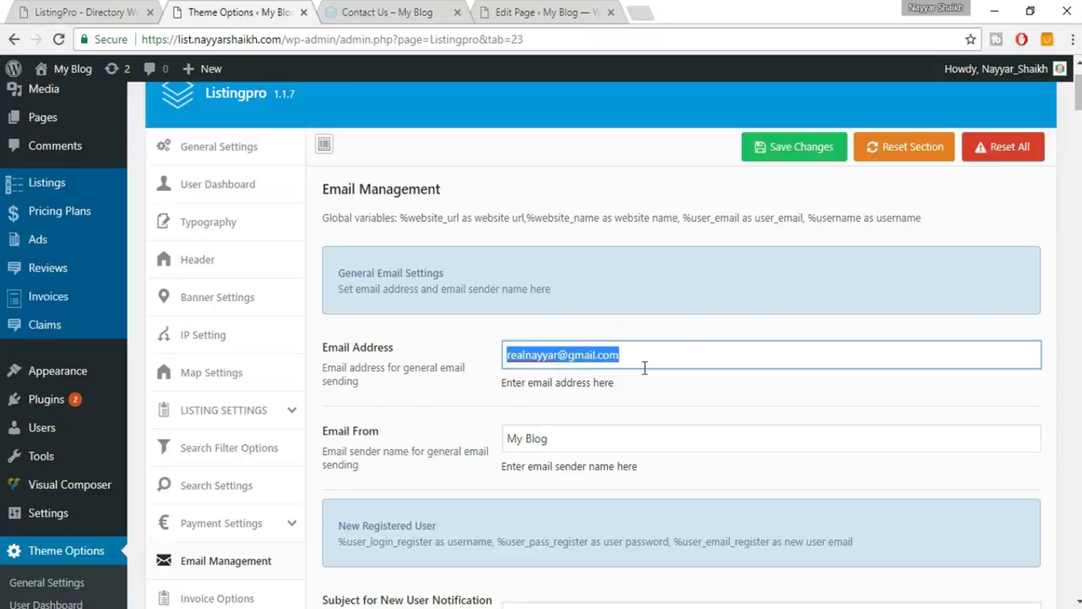
scroll(401, 412, "down", 2)
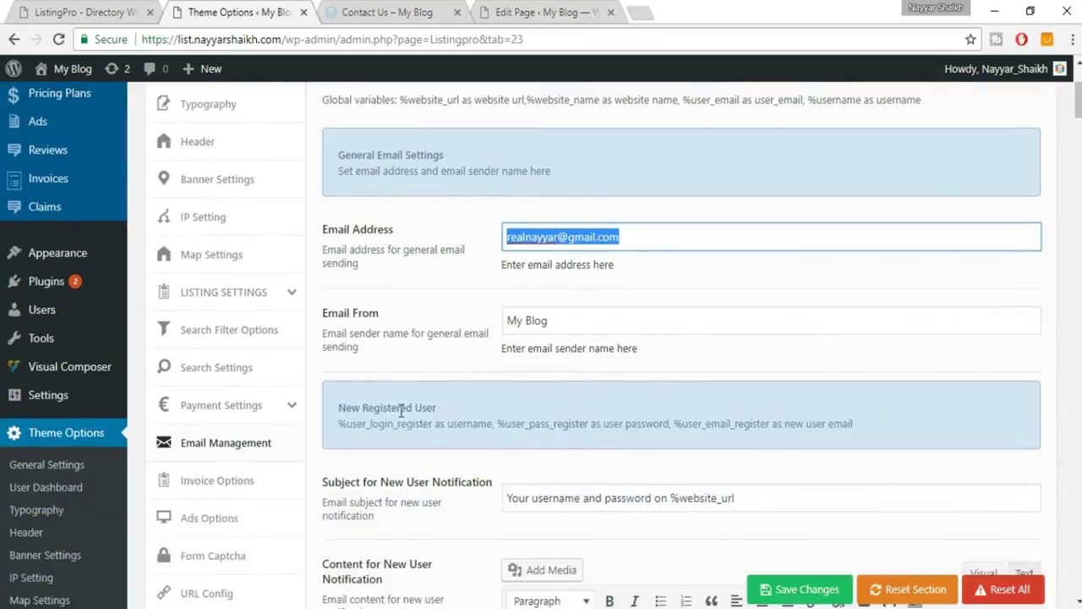
left_click_drag(544, 275, 505, 270)
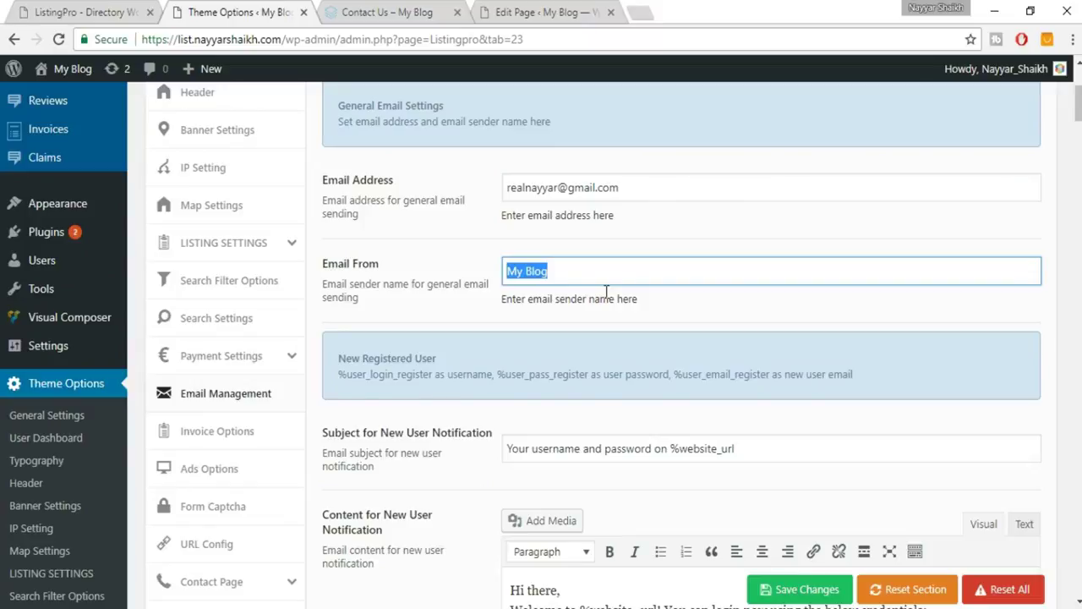
scroll(623, 304, "down", 2)
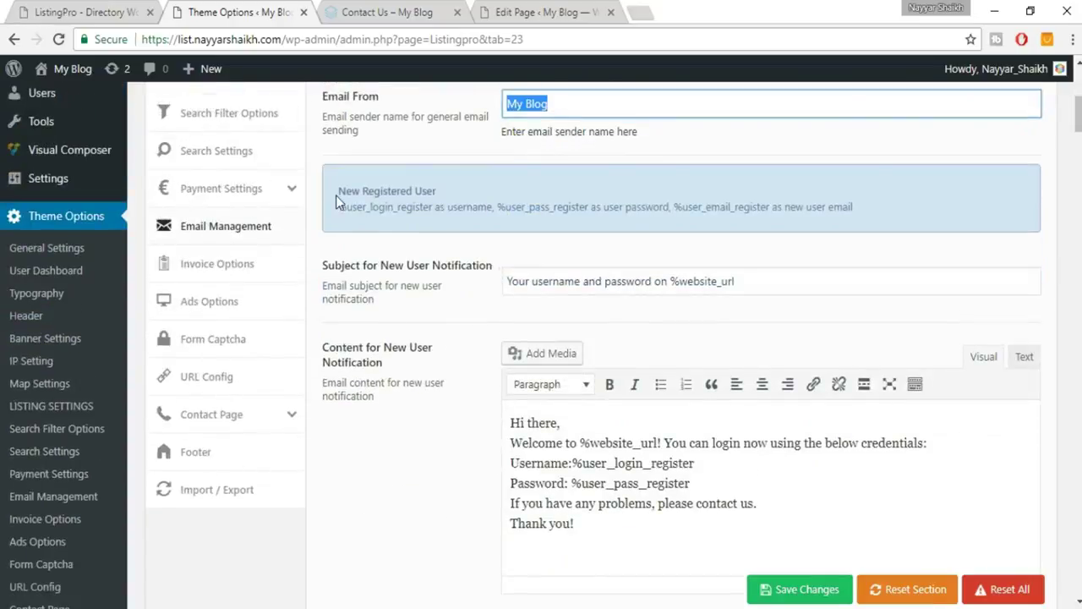
Scroll past the New Registered User templates to the Submit Listing email.
left_click_drag(335, 195, 446, 194)
left_click(447, 194)
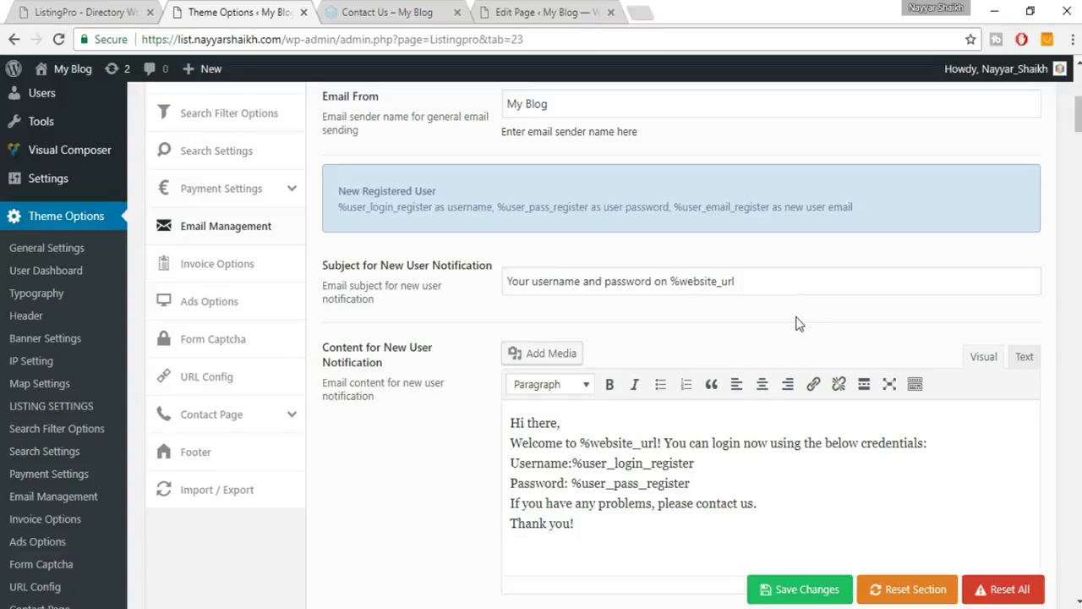
scroll(799, 323, "down", 2)
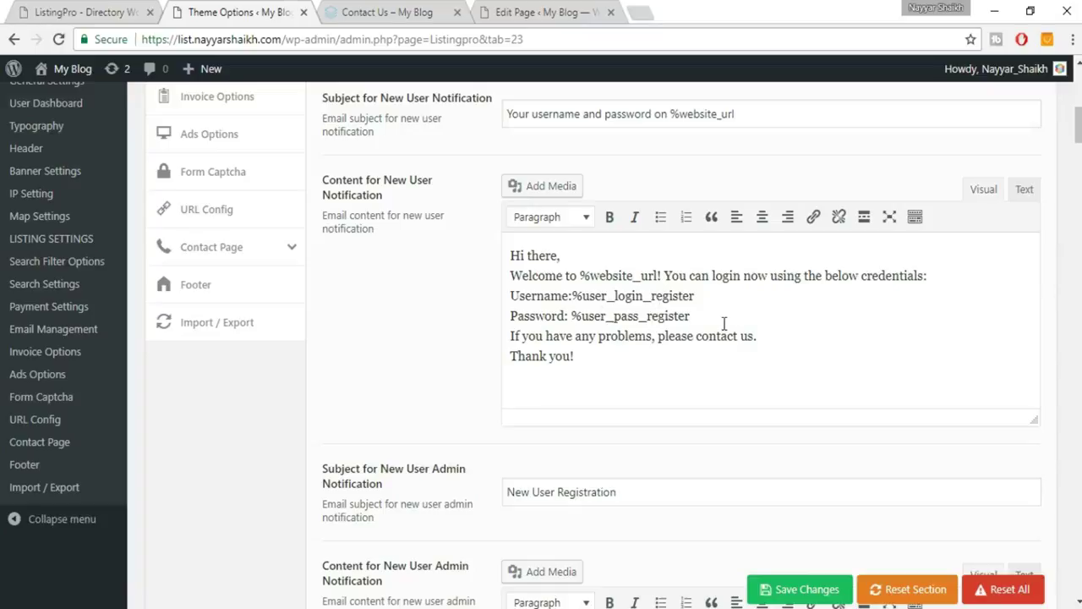
scroll(780, 353, "down", 4)
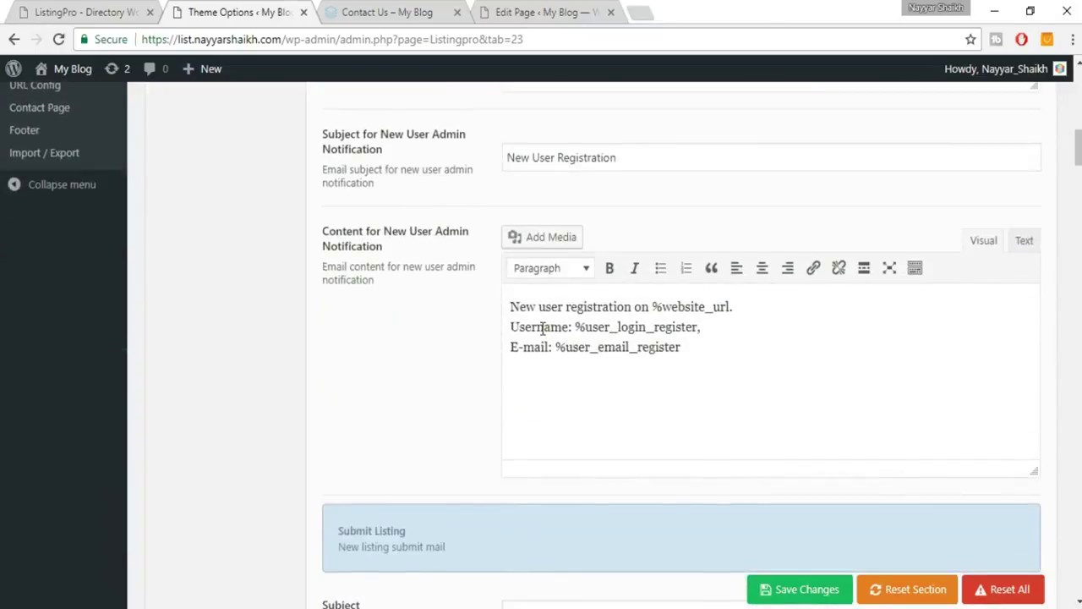
scroll(542, 327, "up", 2)
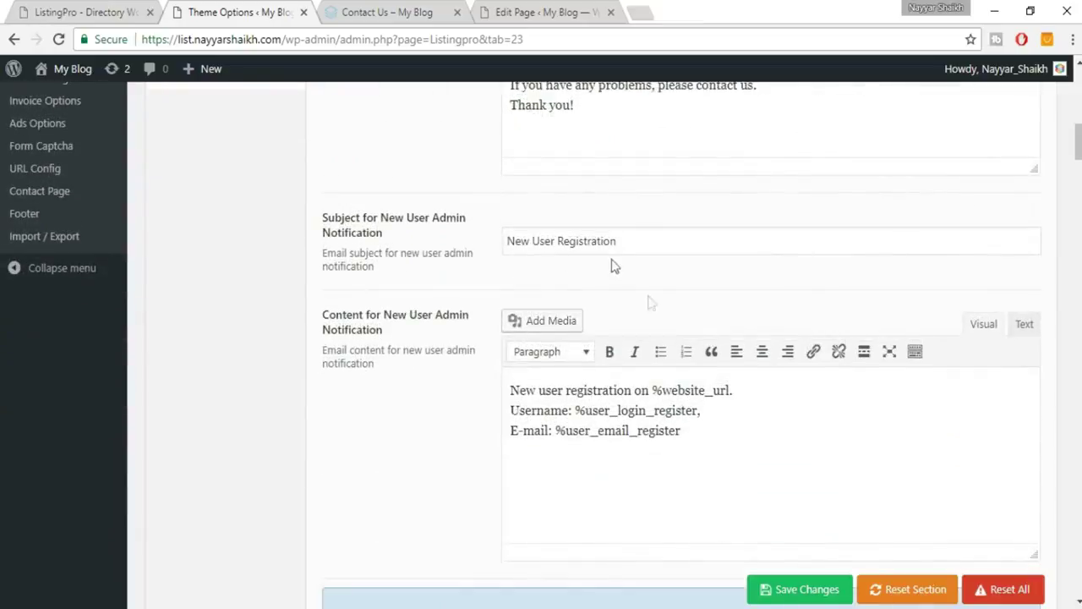
scroll(732, 386, "down", 5)
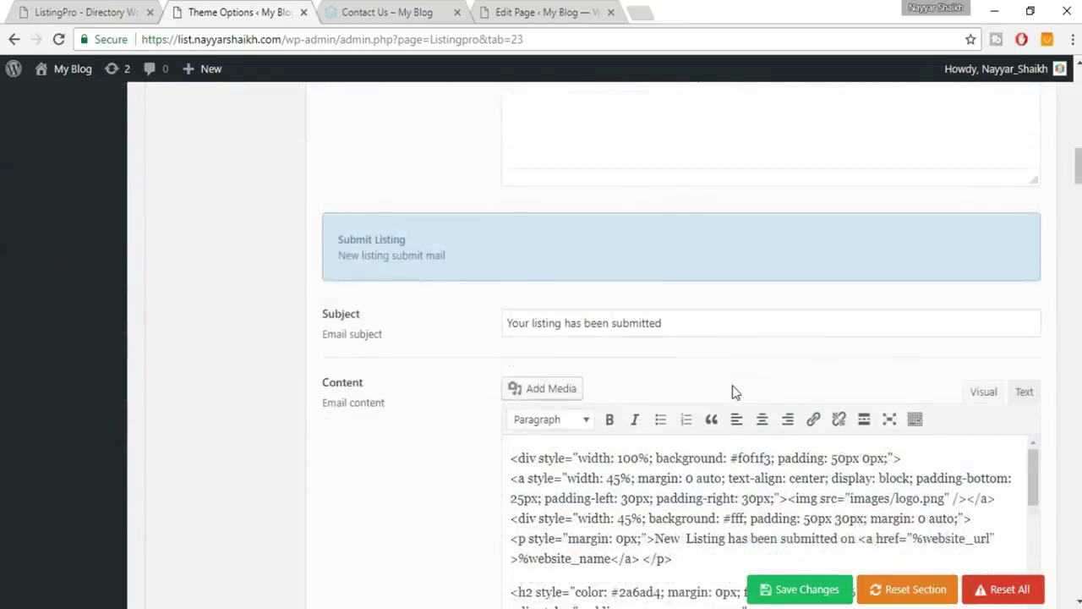
Replace the Submit Listing email content with the pasted HTML template.
scroll(734, 391, "down", 2)
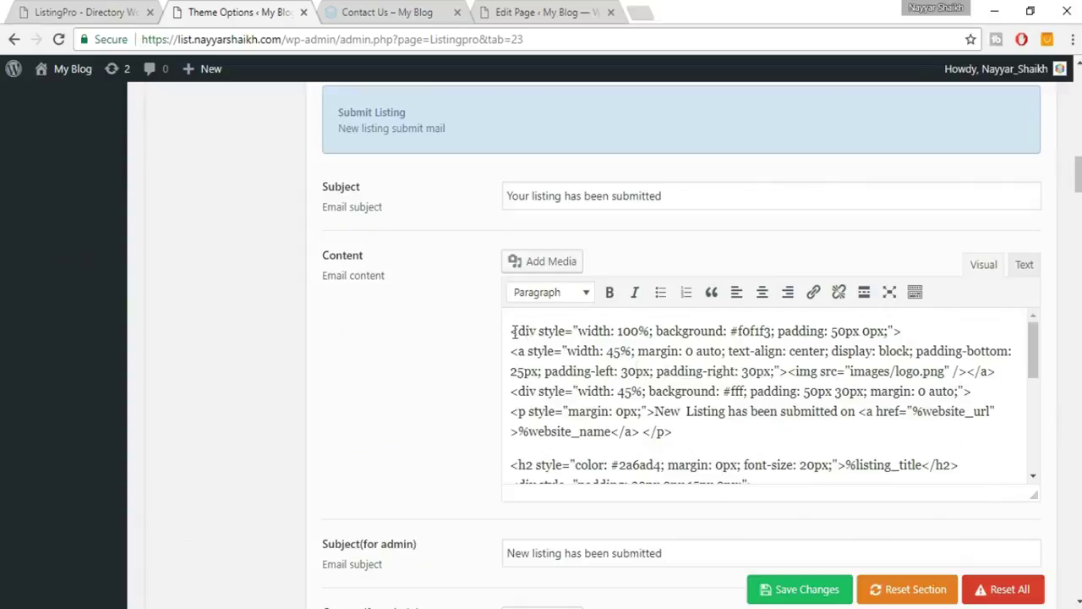
left_click_drag(512, 330, 644, 369)
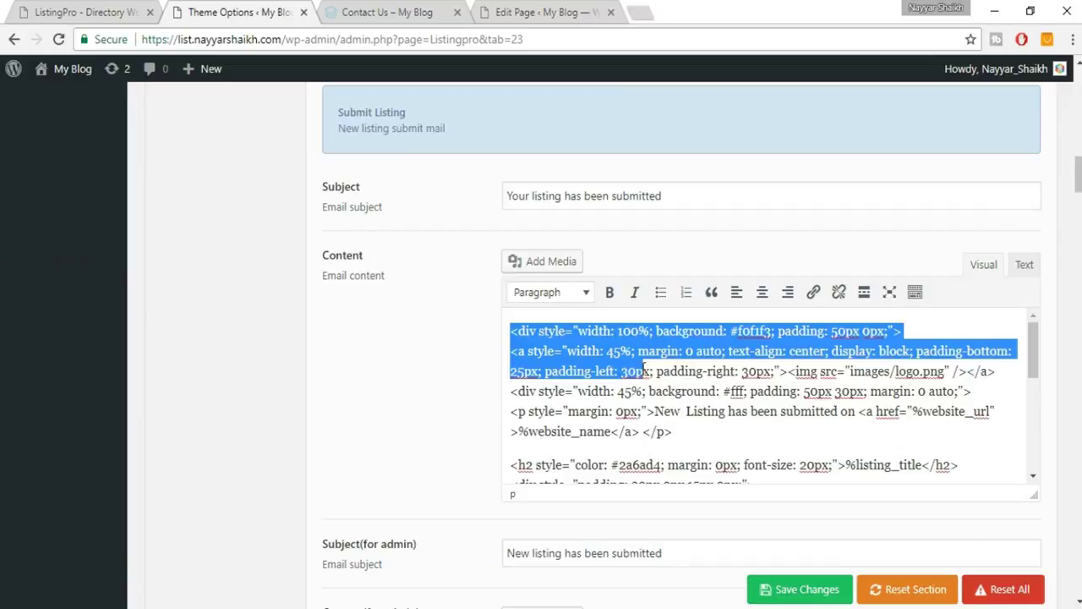
left_click_drag(668, 381, 641, 353)
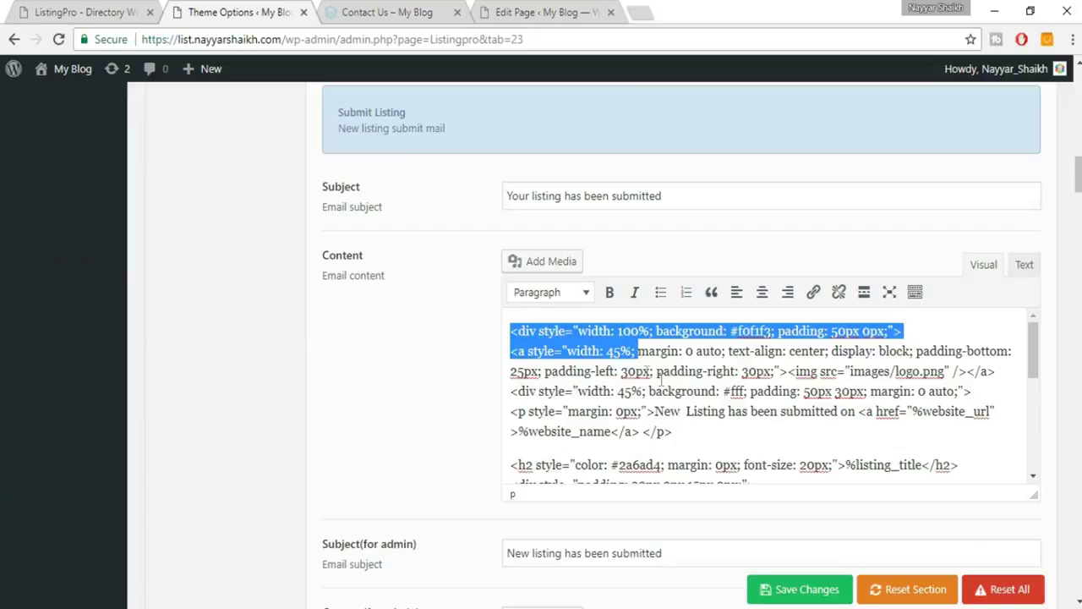
left_click(566, 350)
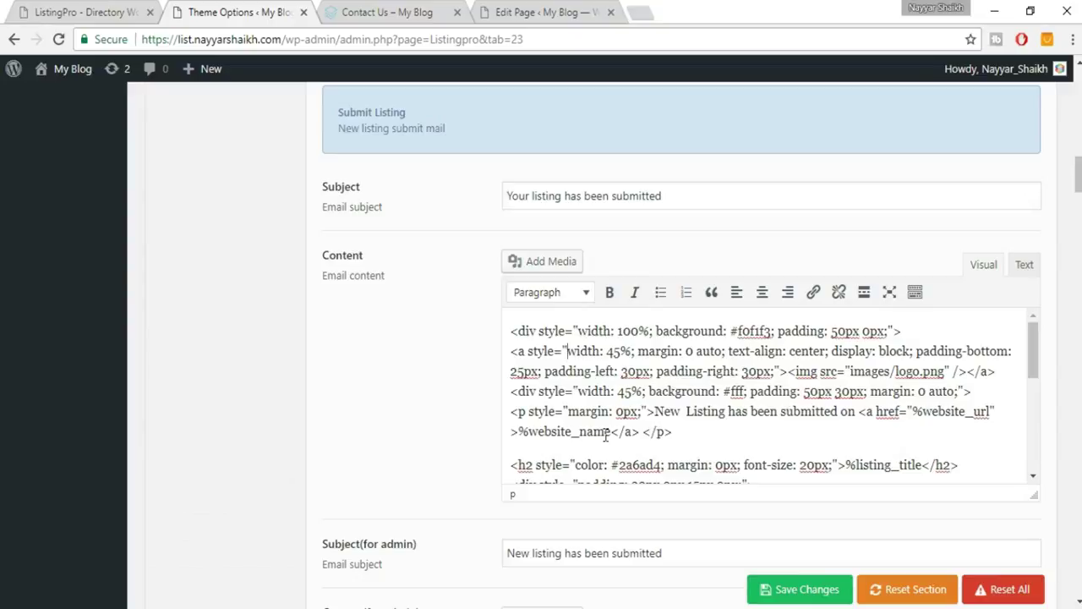
left_click_drag(509, 331, 778, 584)
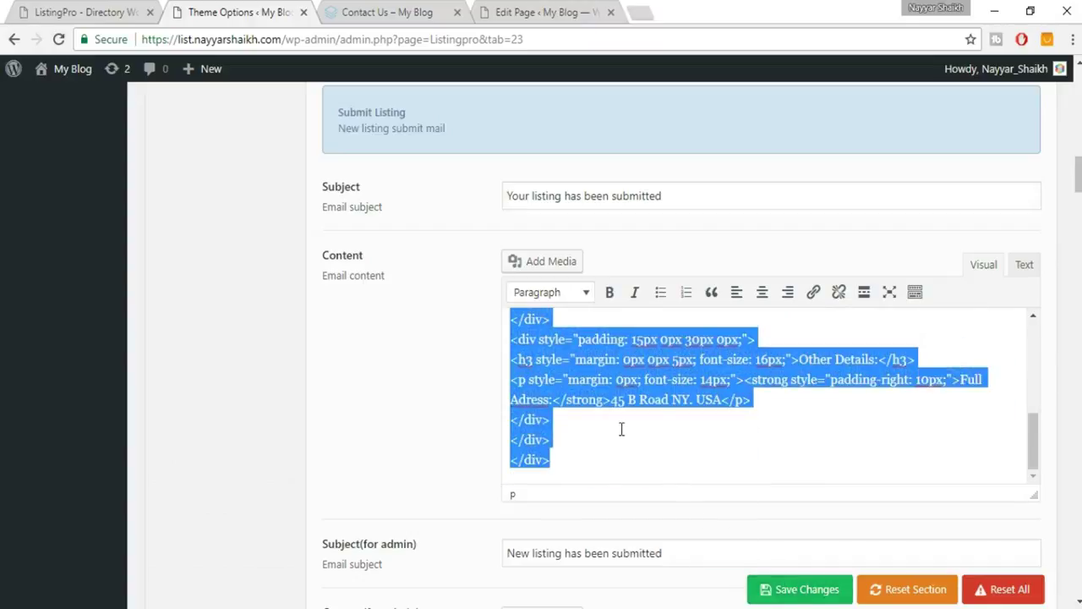
key("BackSpace")
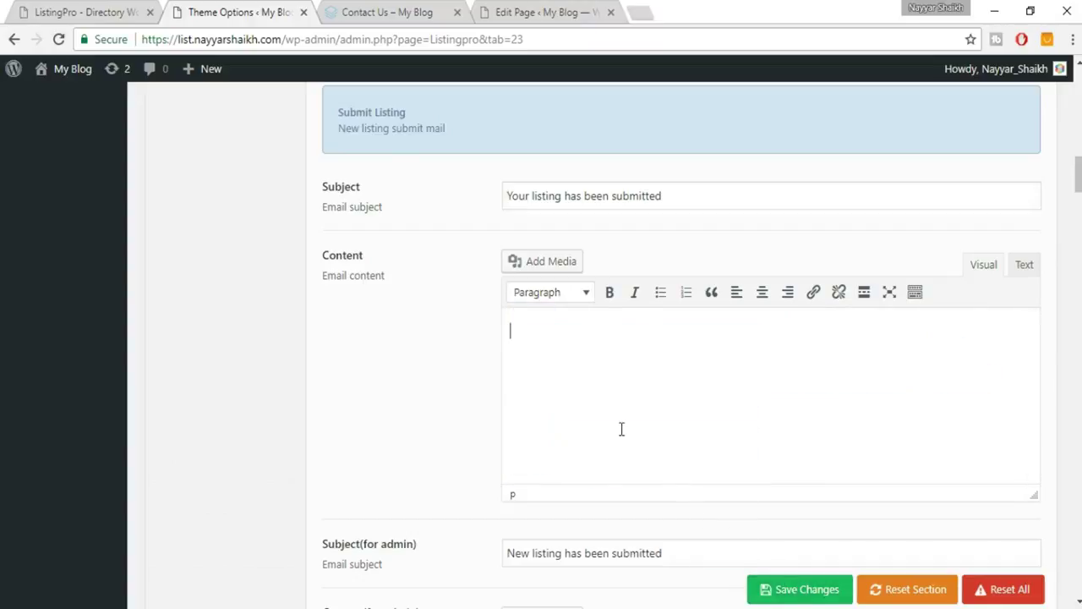
left_click(1025, 266)
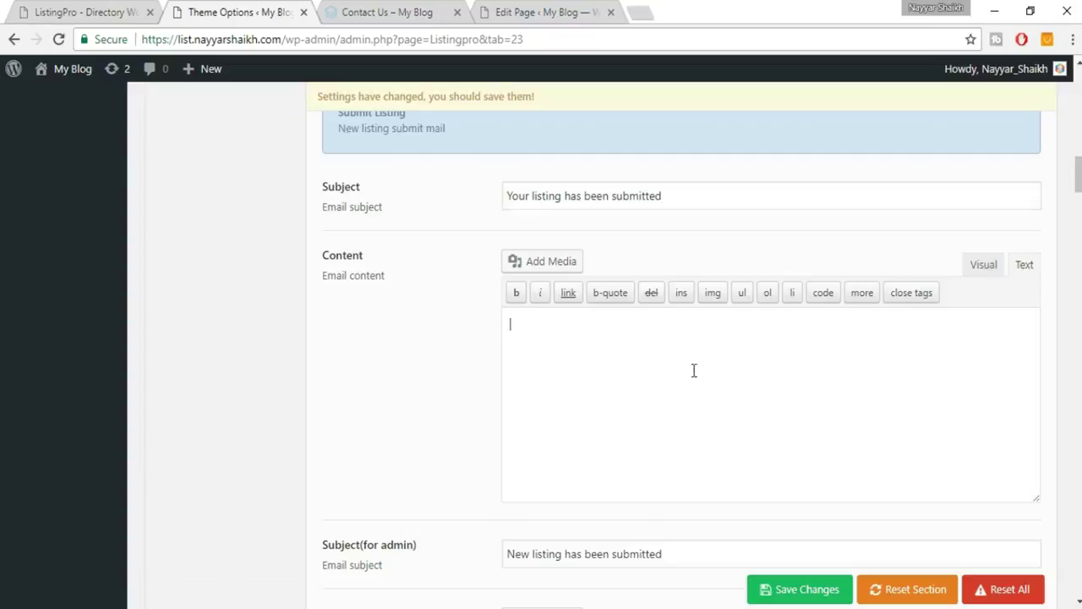
key("ctrl+v")
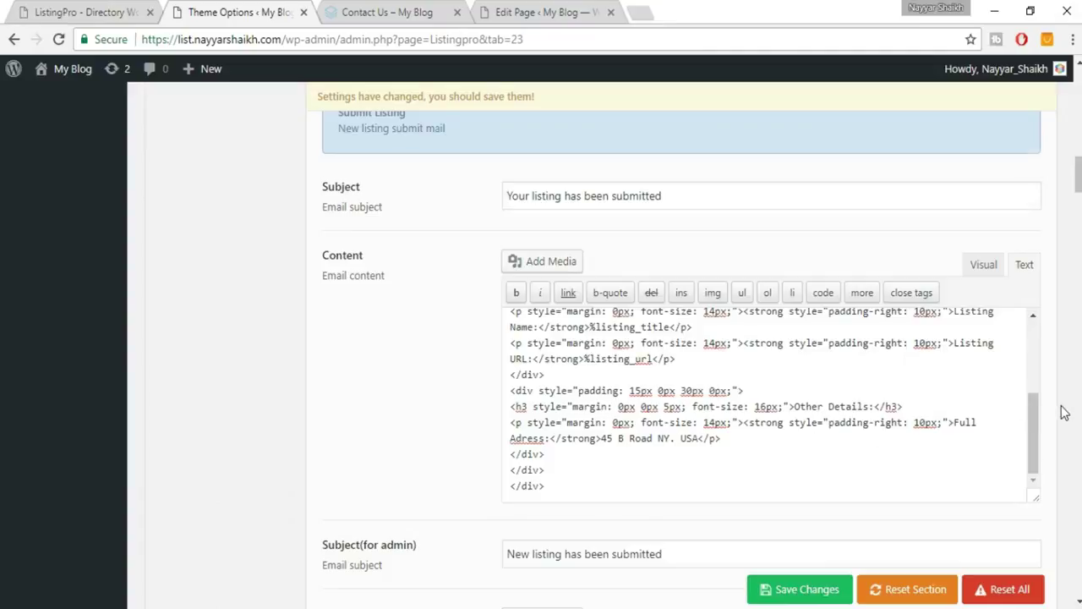
Replace the admin new-listing email content with the pasted HTML template.
scroll(880, 423, "down", 5)
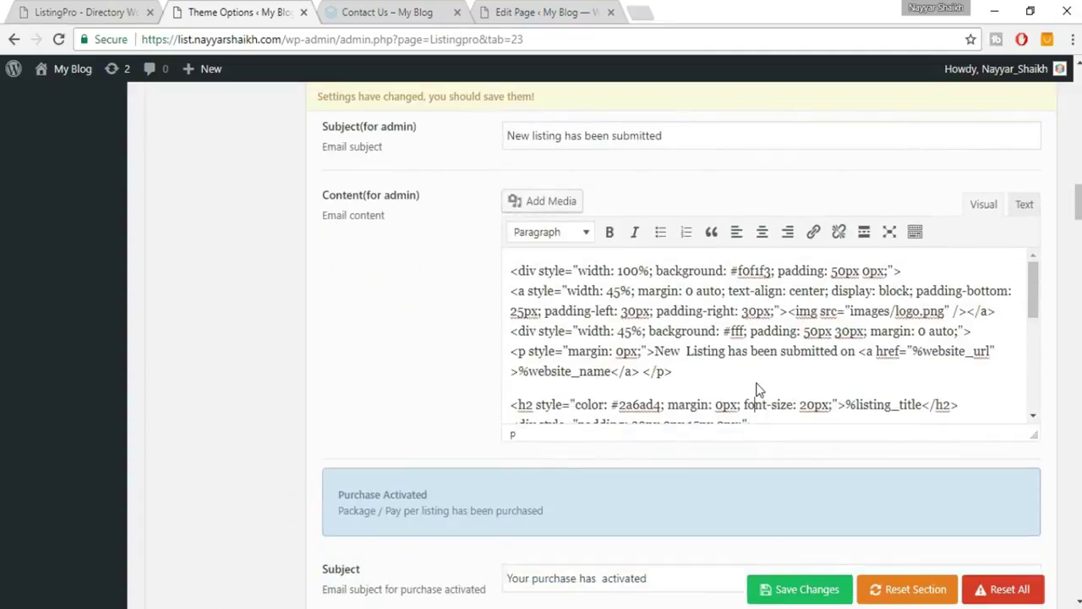
key("ctrl+a")
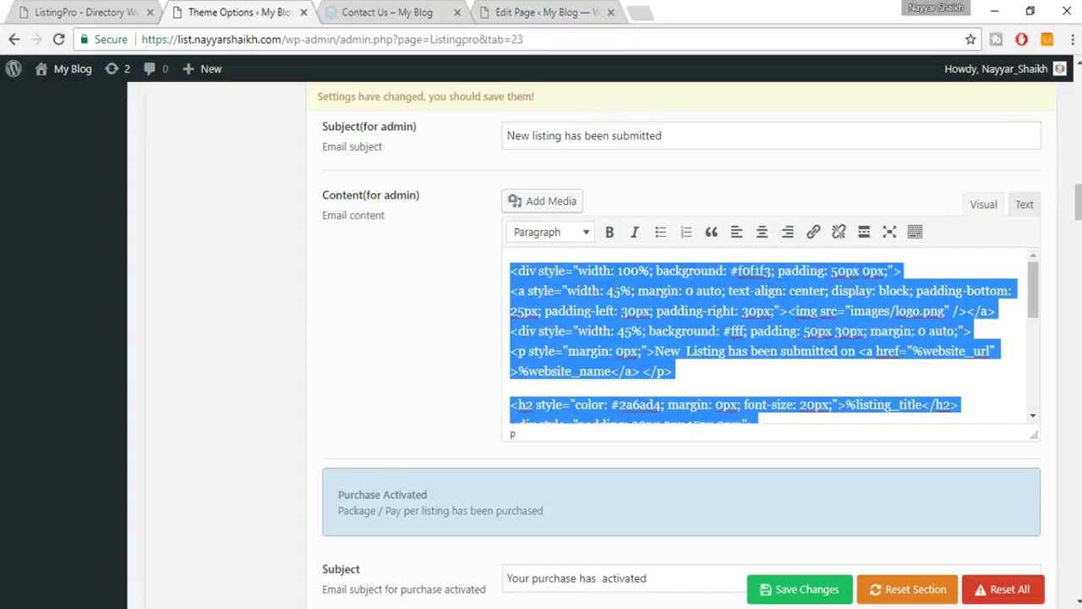
key("Delete")
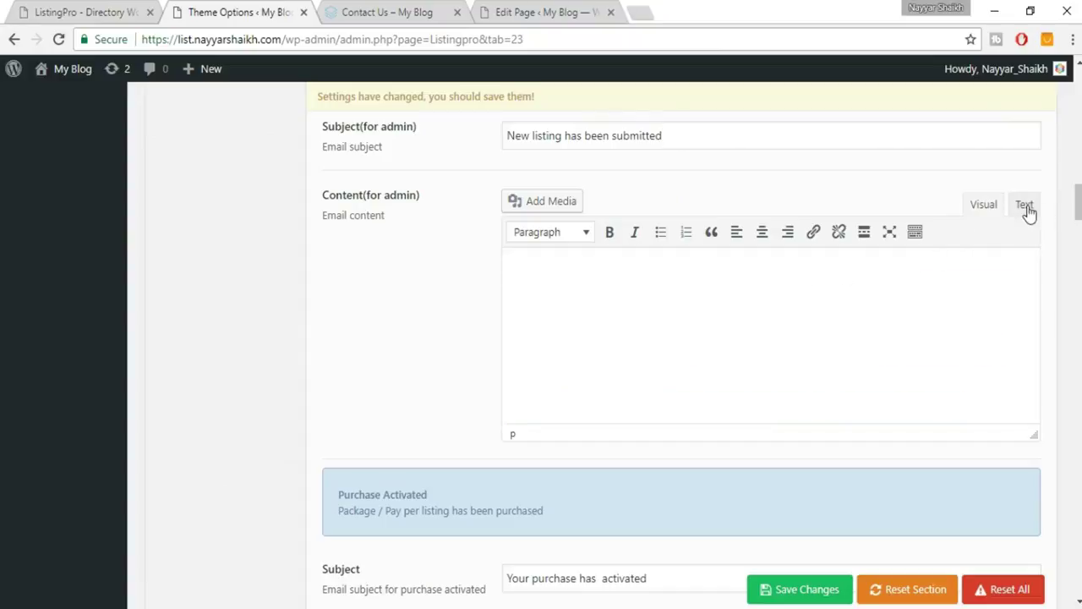
left_click(1025, 206)
key("ctrl+v")
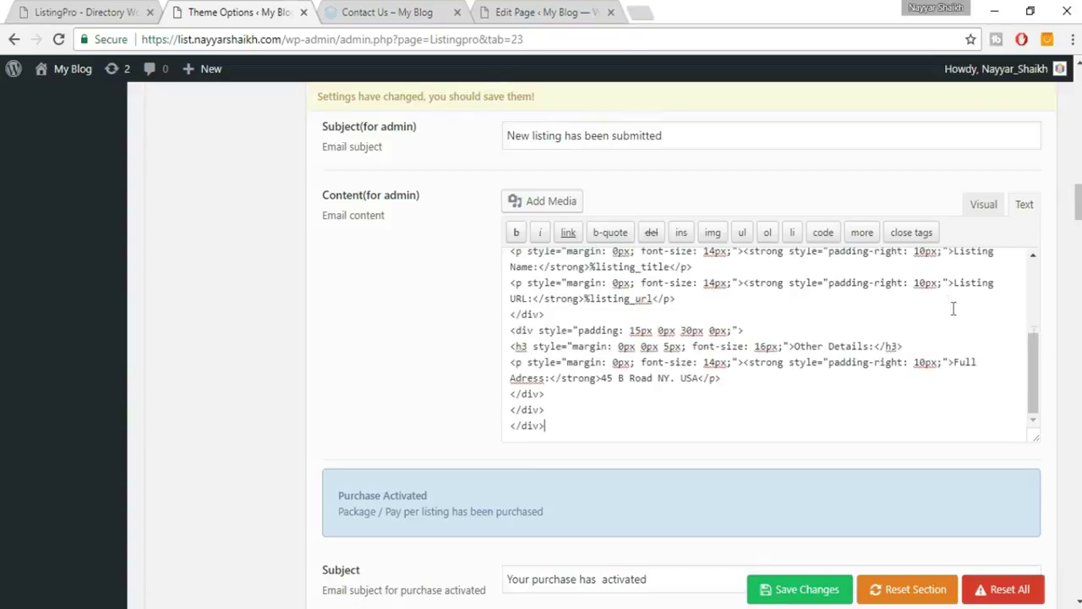
Replace the purchase activated email content with the pasted HTML template.
scroll(1042, 341, "down", 4)
left_click(715, 427)
key("ctrl+a")
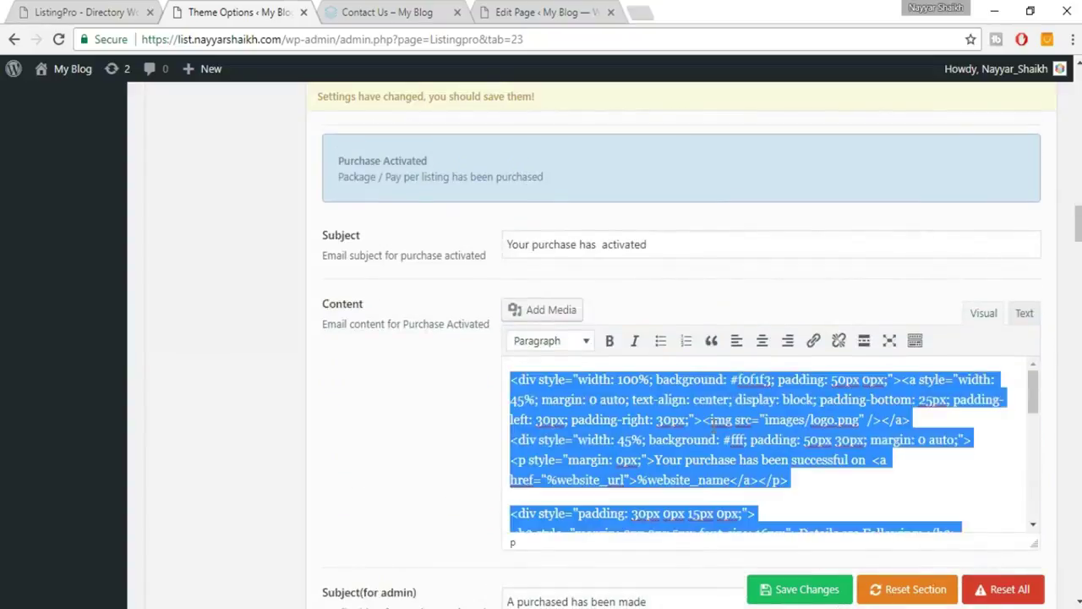
key("Delete")
left_click(1024, 323)
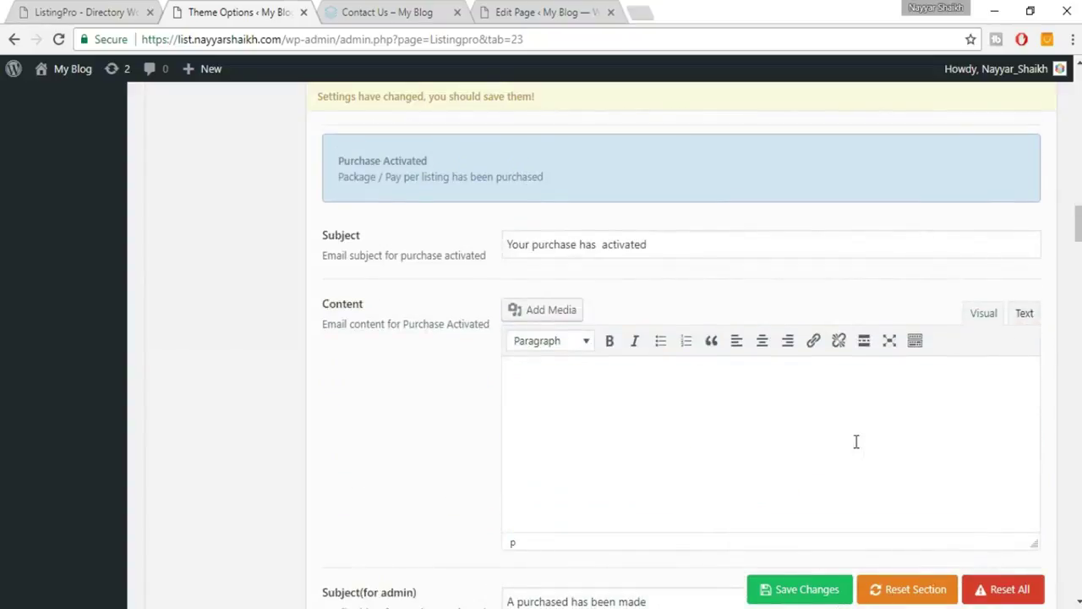
key("ctrl+v")
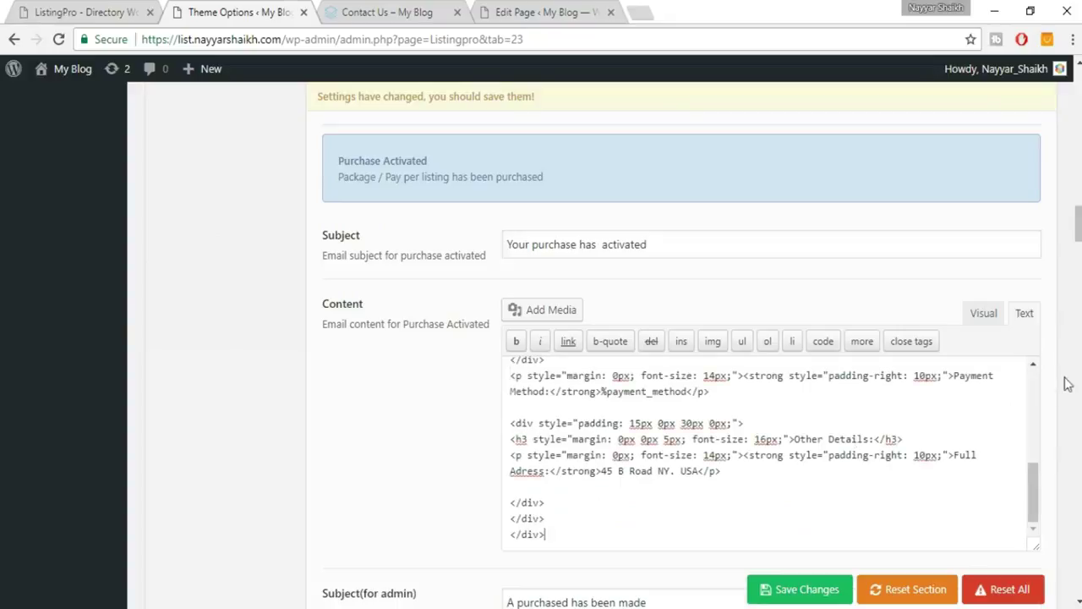
Replace the admin purchase email content with the pasted HTML template.
scroll(1067, 382, "down", 1)
scroll(1067, 382, "down", 4)
left_click(830, 399)
key("ctrl+a")
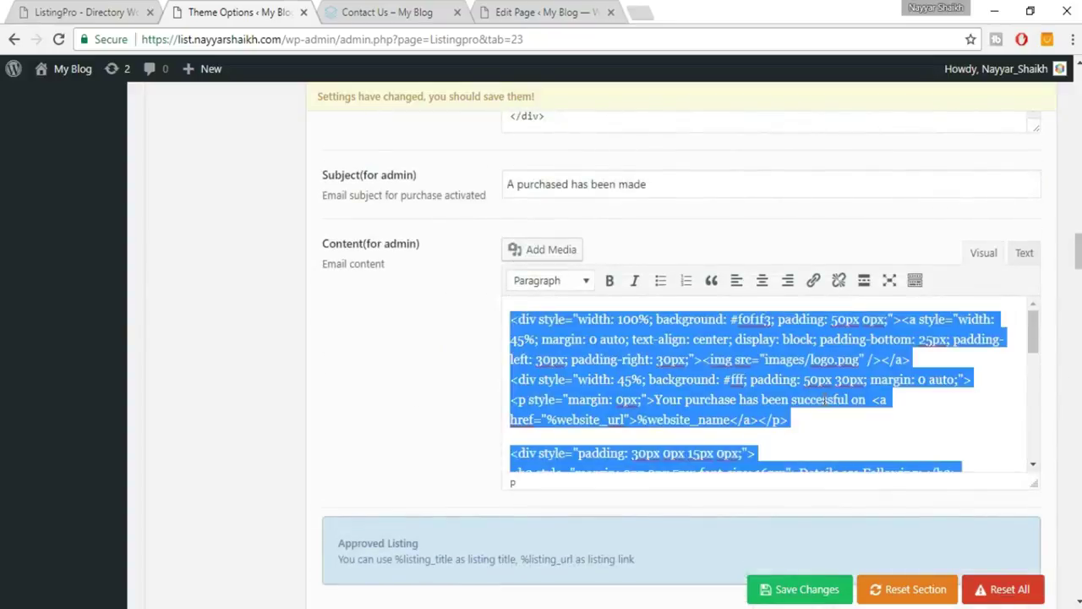
key("Delete")
left_click(1037, 257)
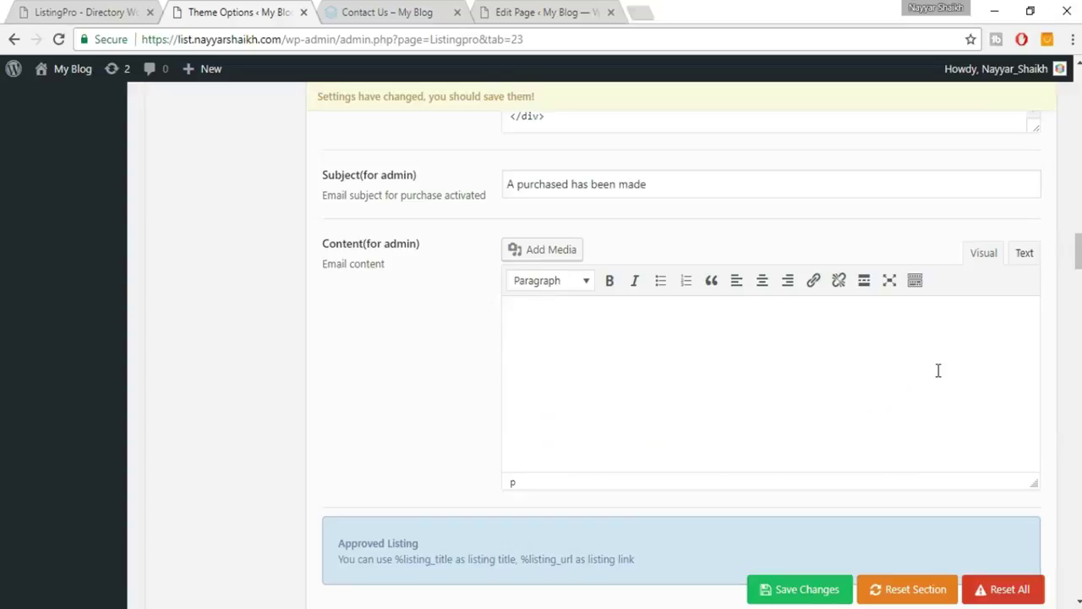
key("ctrl+v")
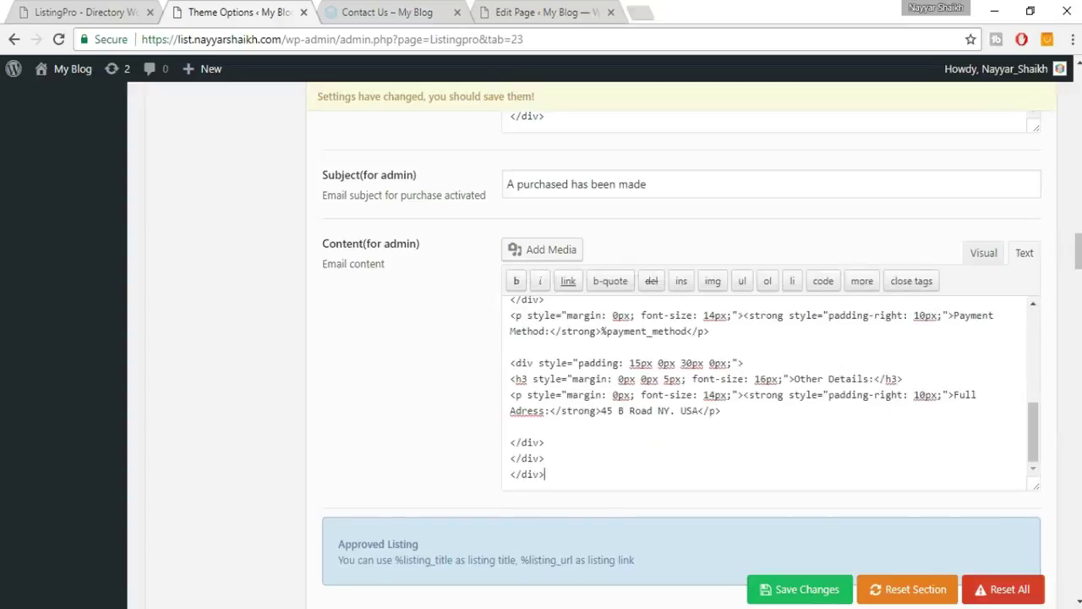
Replace the Approved Listing email content with the pasted HTML template.
scroll(887, 404, "down", 5)
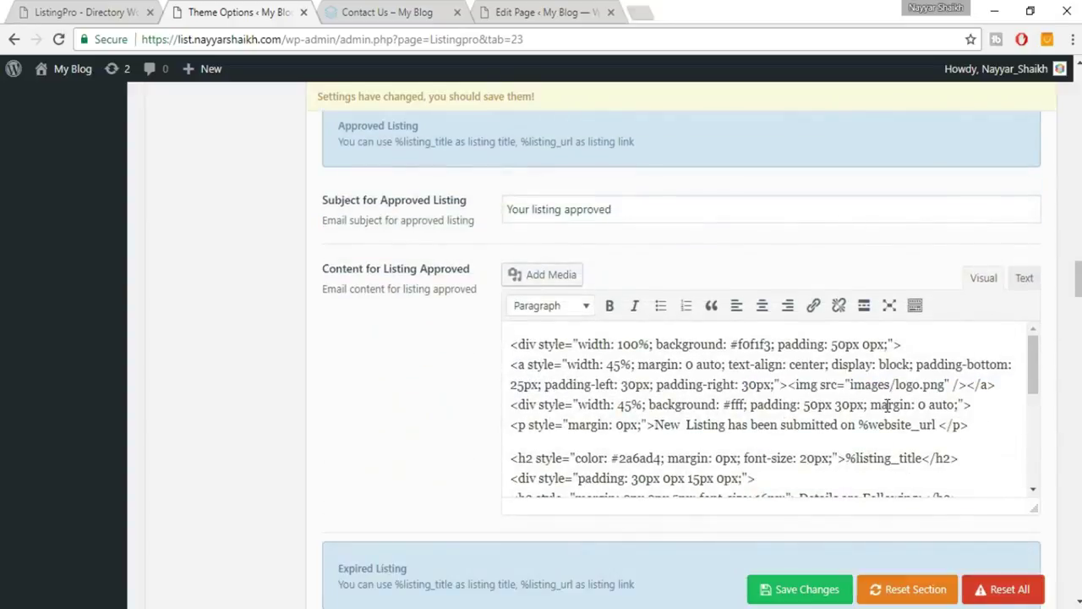
left_click(887, 404)
key("ctrl+a")
key("BackSpace")
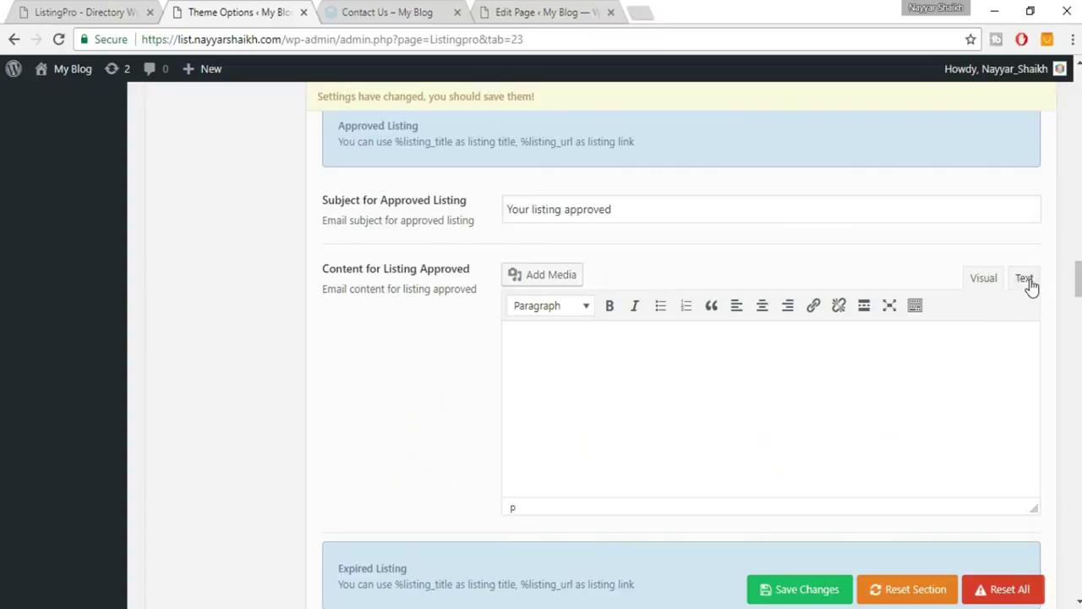
left_click(1024, 278)
key("ctrl+v")
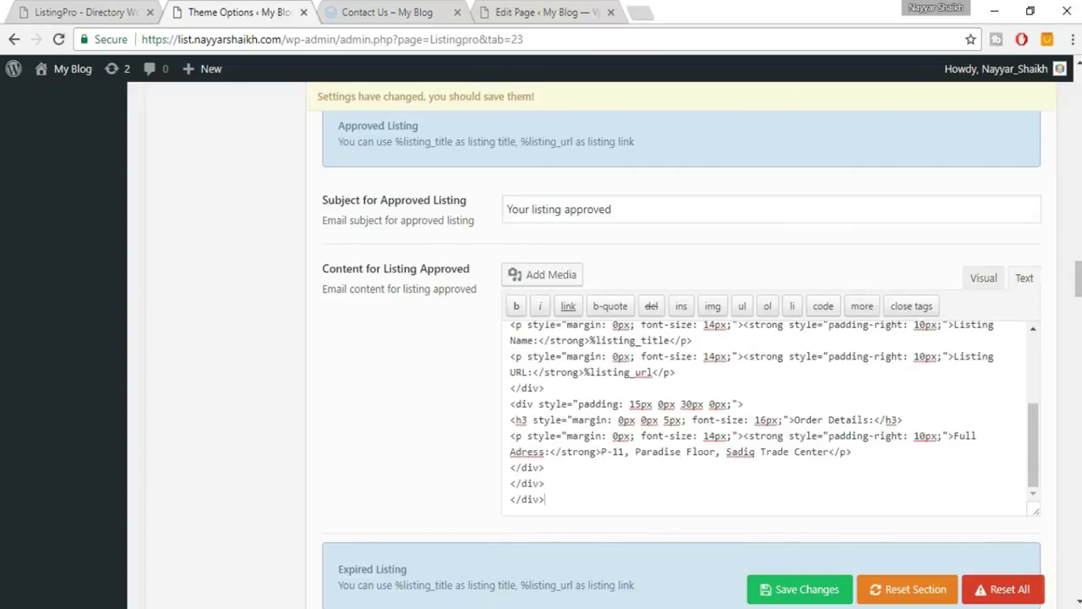
Replace the Listing Expired email content with the pasted HTML template.
scroll(888, 425, "down", 6)
key("ctrl+a")
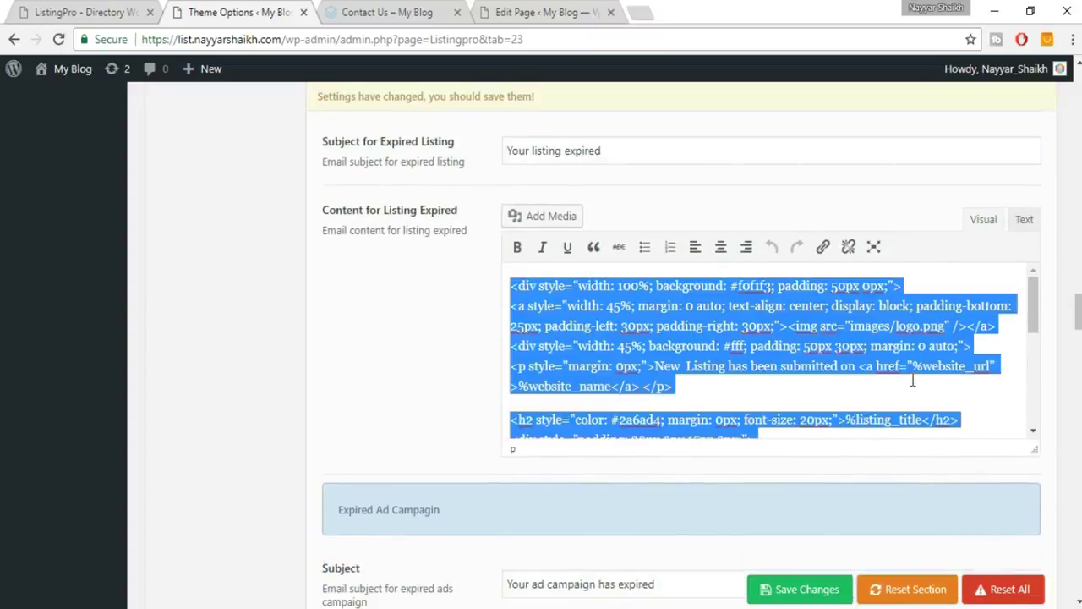
key("BackSpace")
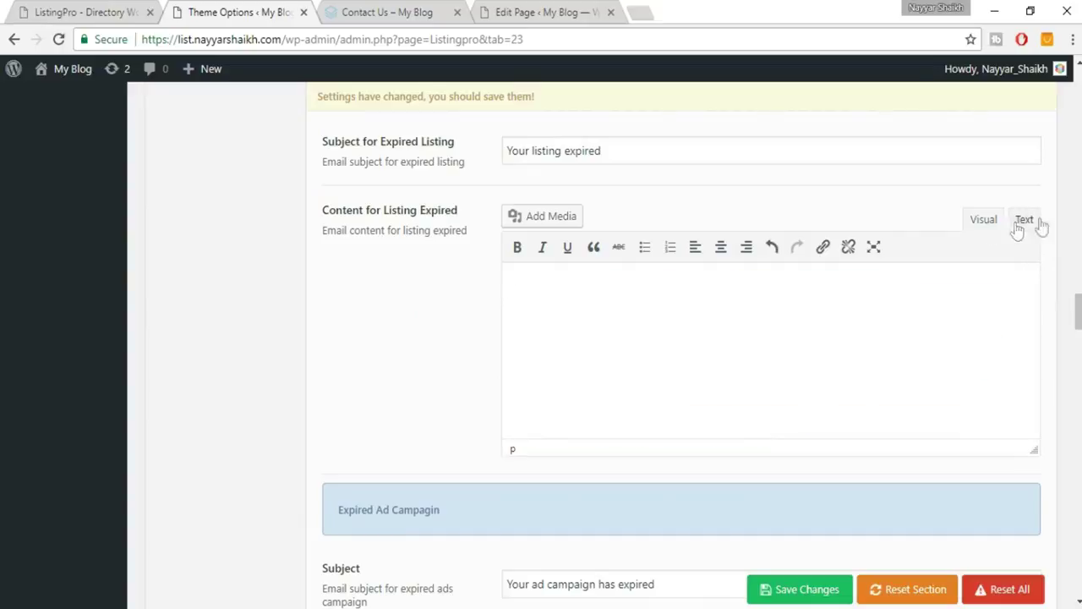
left_click(1024, 221)
left_click(980, 307)
key("ctrl+v")
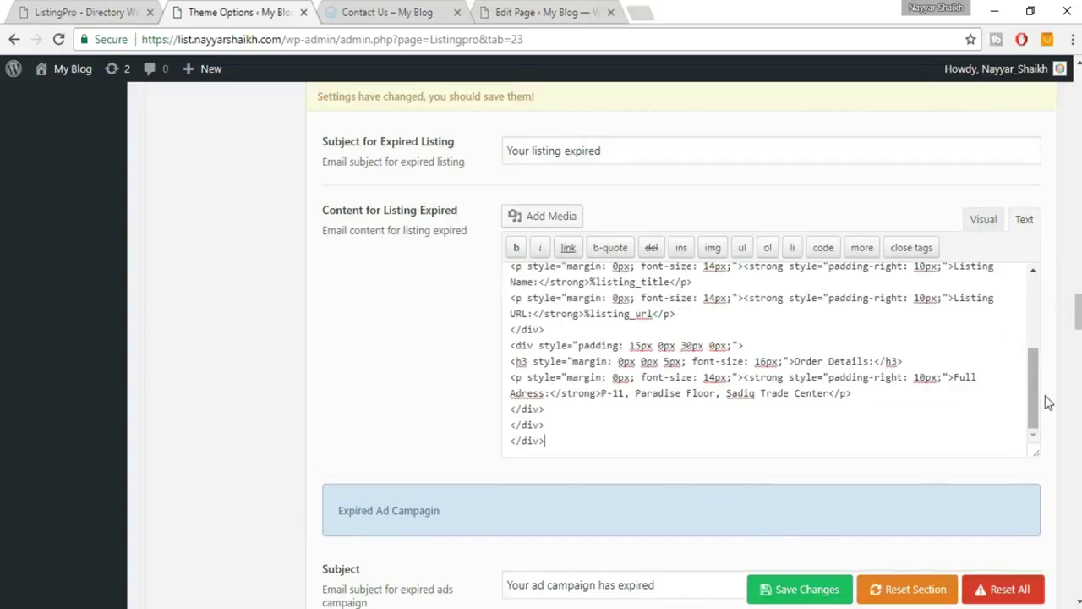
Replace the expired ads campaign email content with the pasted HTML template.
scroll(871, 419, "down", 5)
left_click(870, 419)
key("ctrl+a")
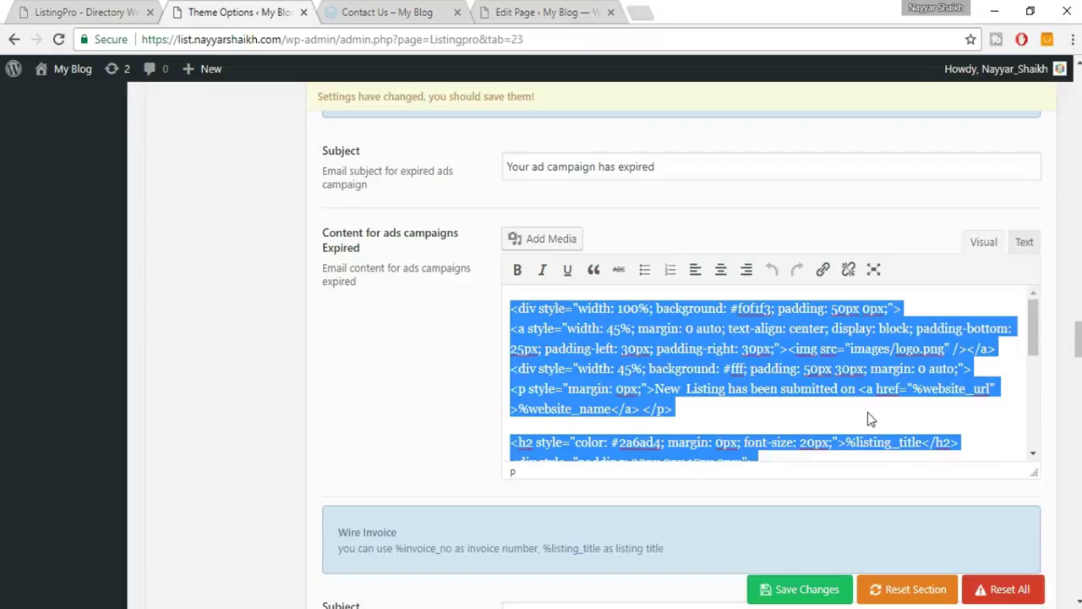
key("BackSpace")
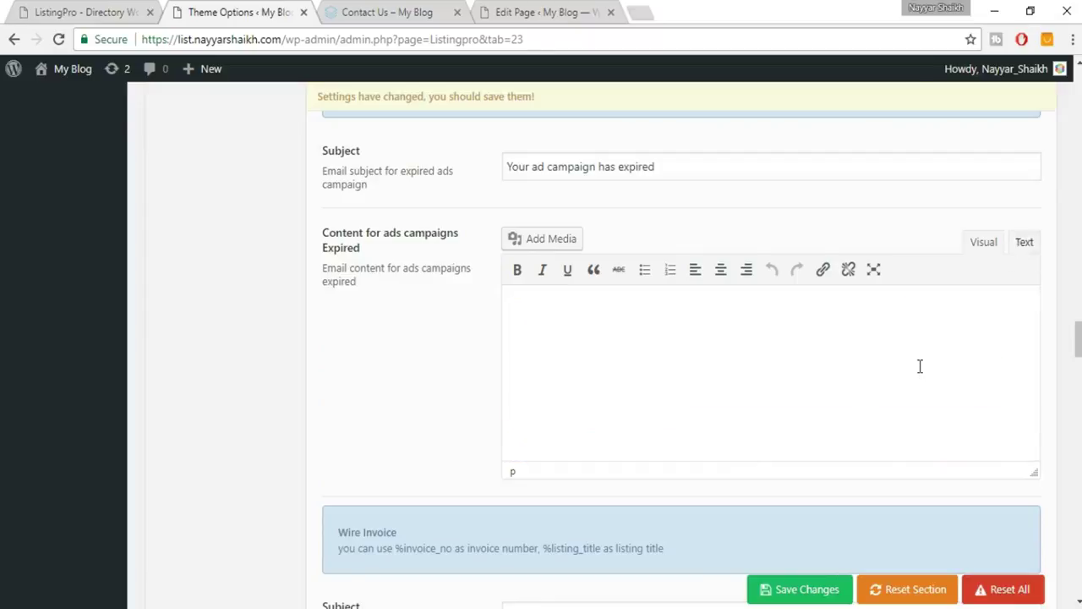
left_click(1024, 242)
key("ctrl+v")
Replace the wire invoice email content with the pasted HTML template.
scroll(1020, 386, "down", 4)
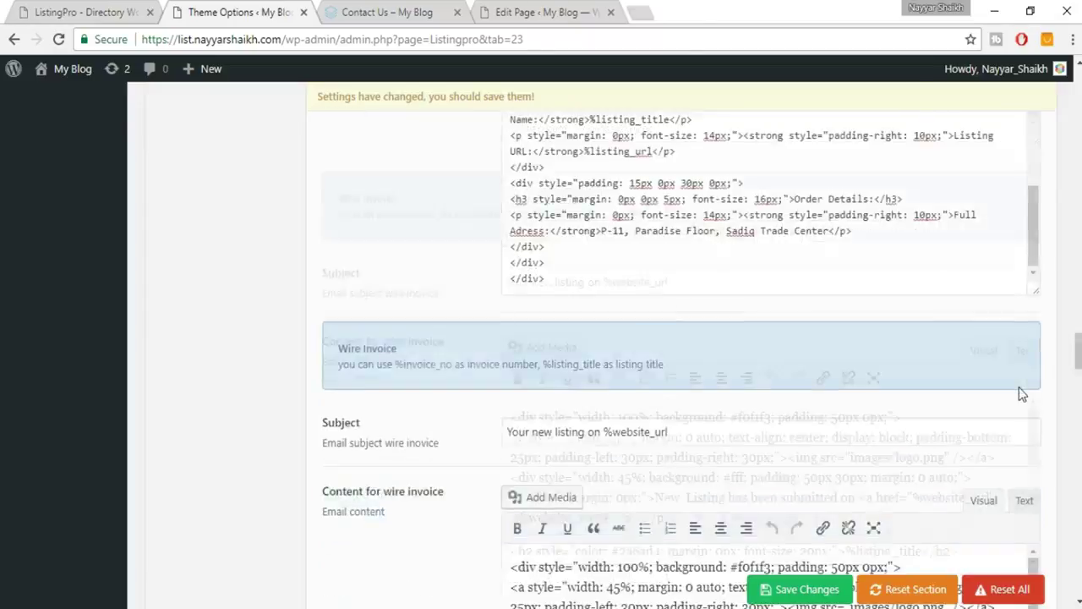
scroll(986, 420, "down", 3)
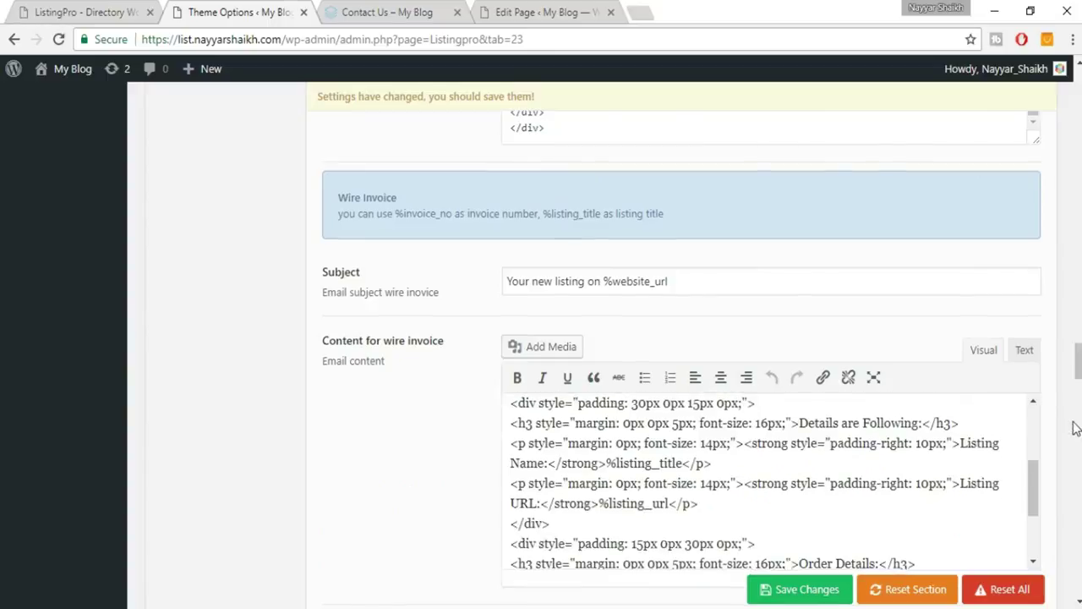
scroll(994, 402, "down", 2)
left_click(902, 357)
key("ctrl+a")
key("Delete")
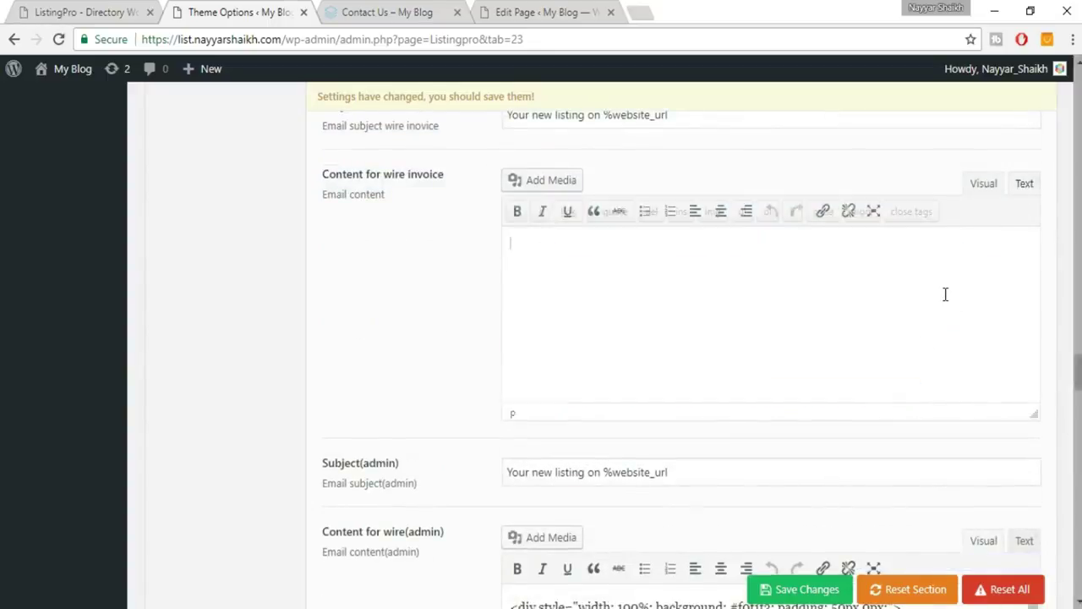
key("ctrl+v")
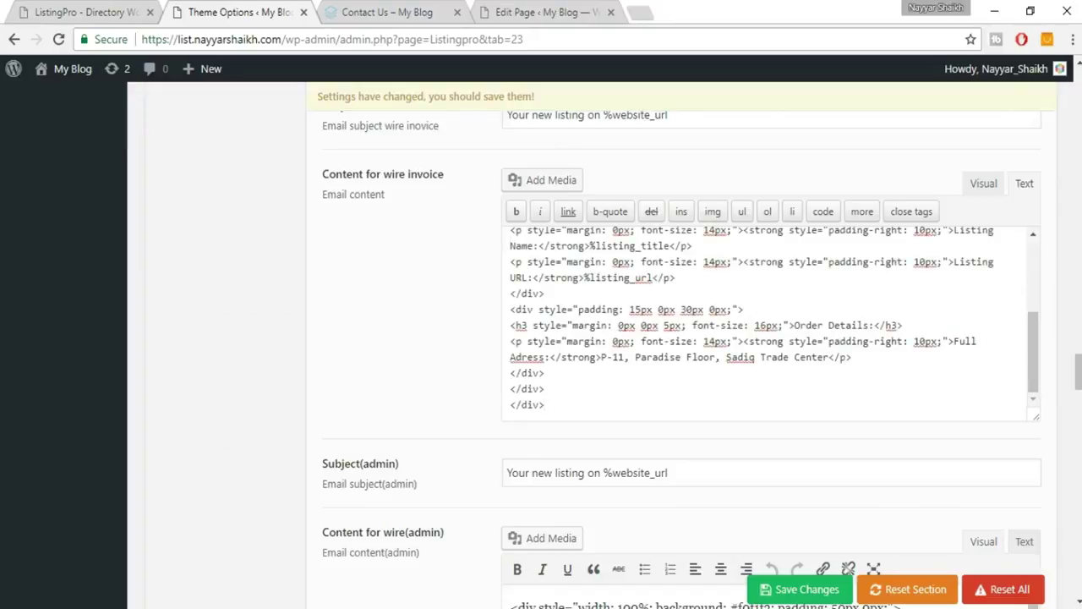
Replace the wire admin email content with the pasted HTML template.
scroll(761, 338, "down", 5)
left_click(892, 270)
key("ctrl+a")
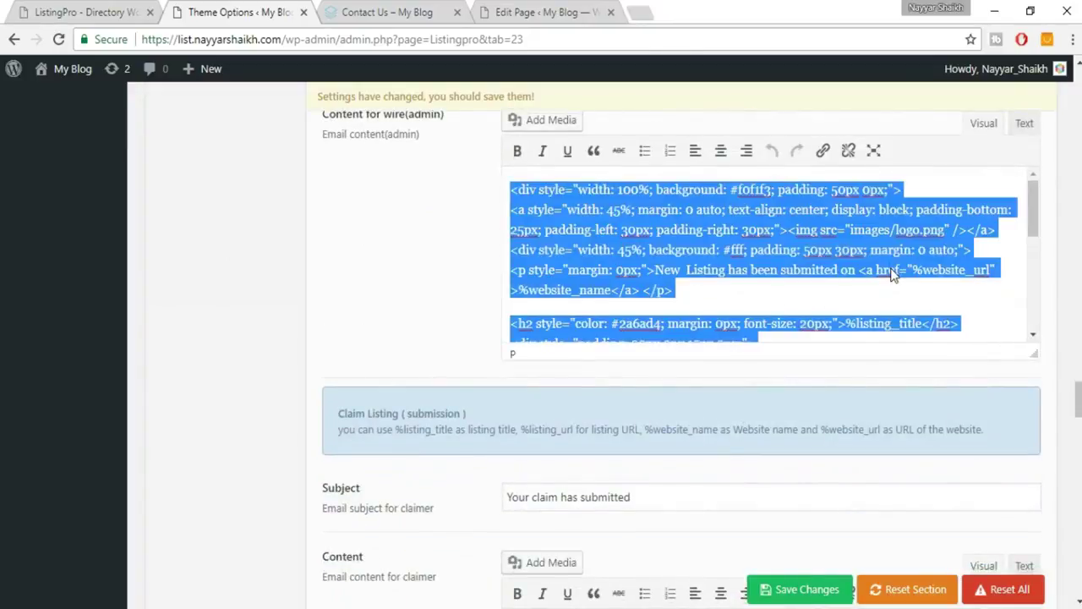
key("BackSpace")
left_click(1024, 122)
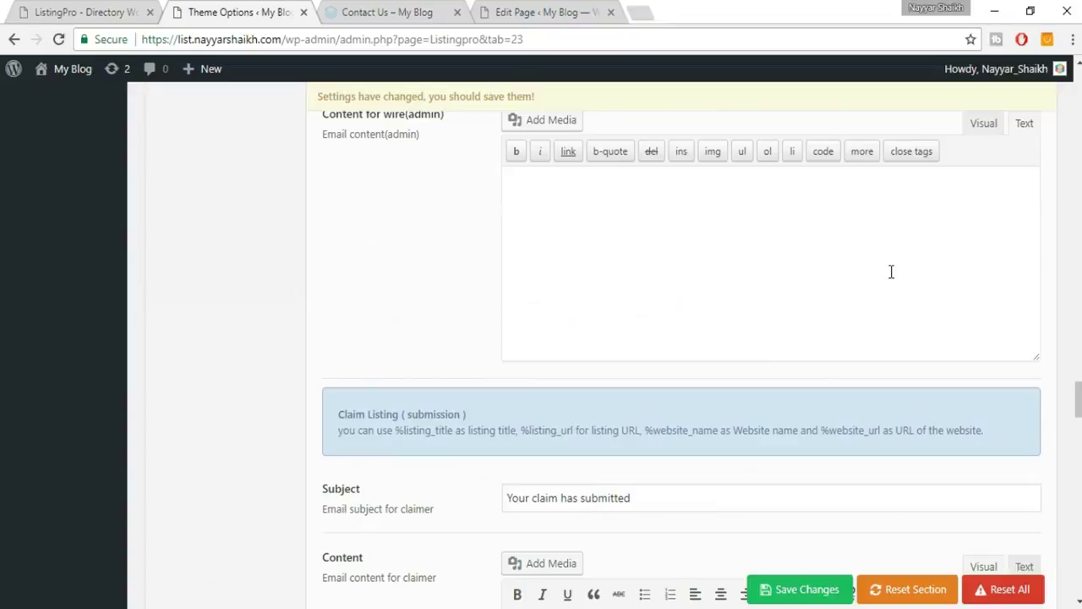
key("ctrl+v")
scroll(1067, 334, "down", 4)
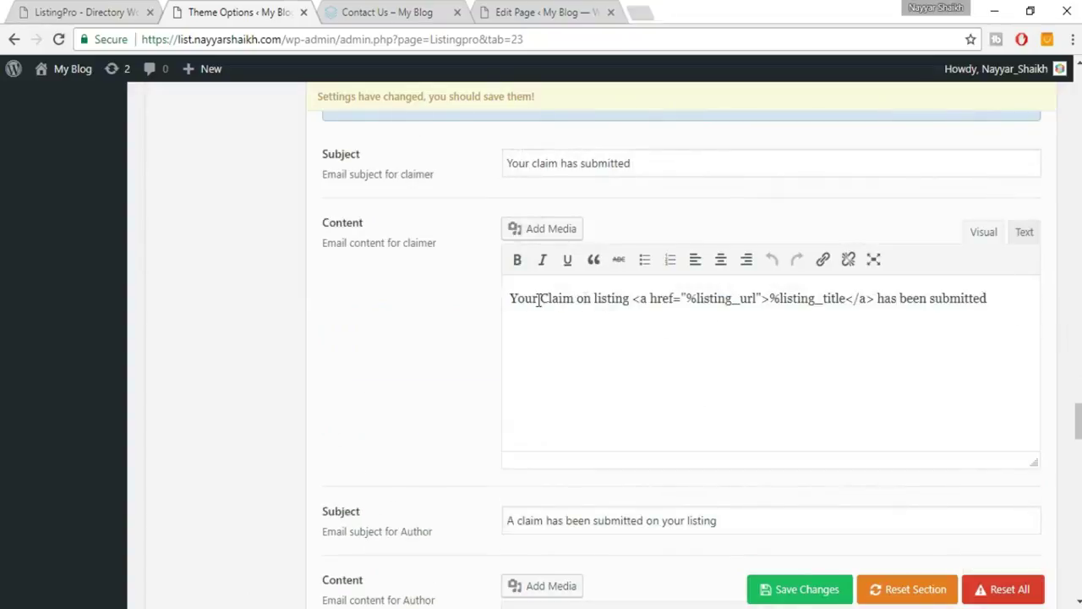
scroll(990, 331, "down", 6)
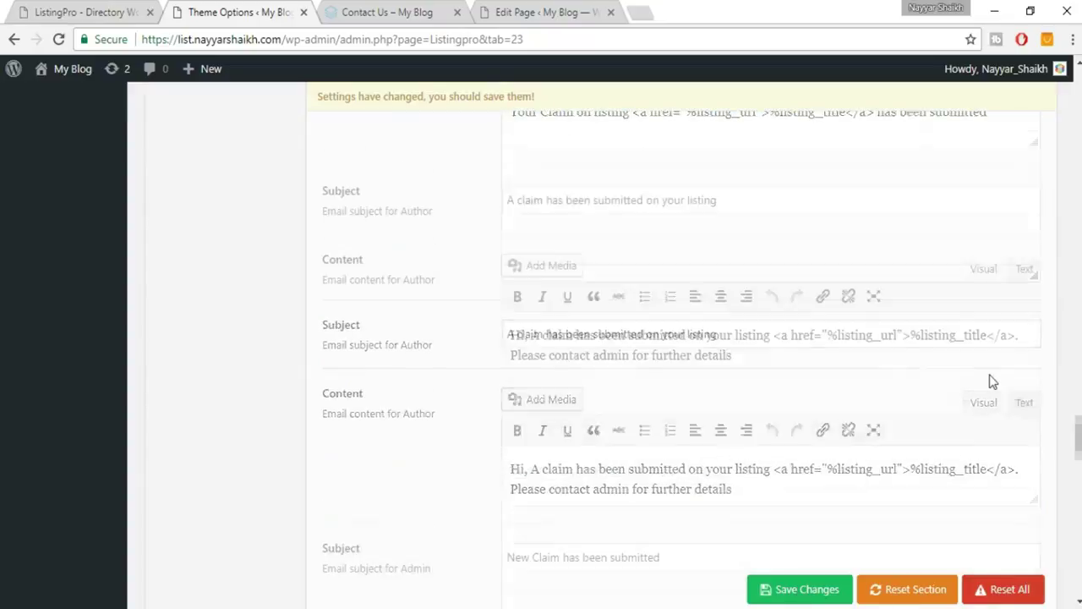
scroll(990, 374, "down", 3)
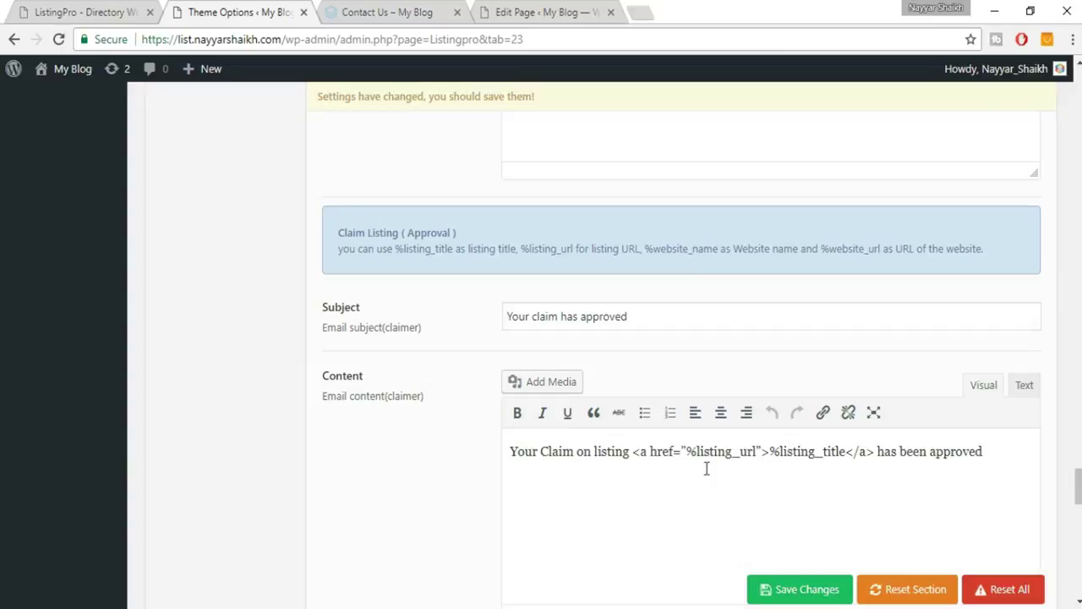
scroll(967, 465, "down", 6)
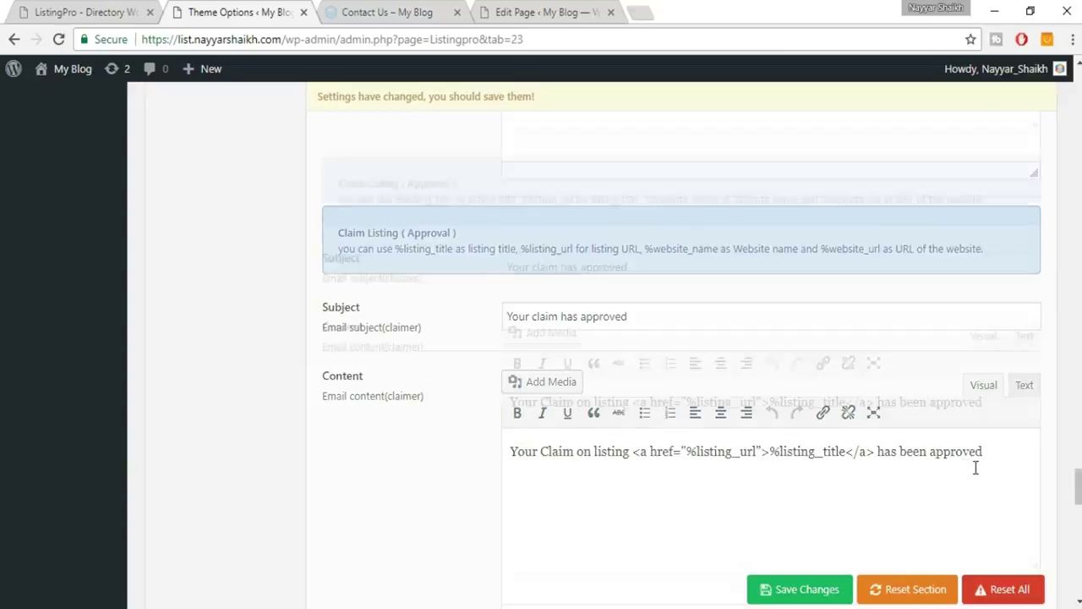
scroll(975, 495, "down", 7)
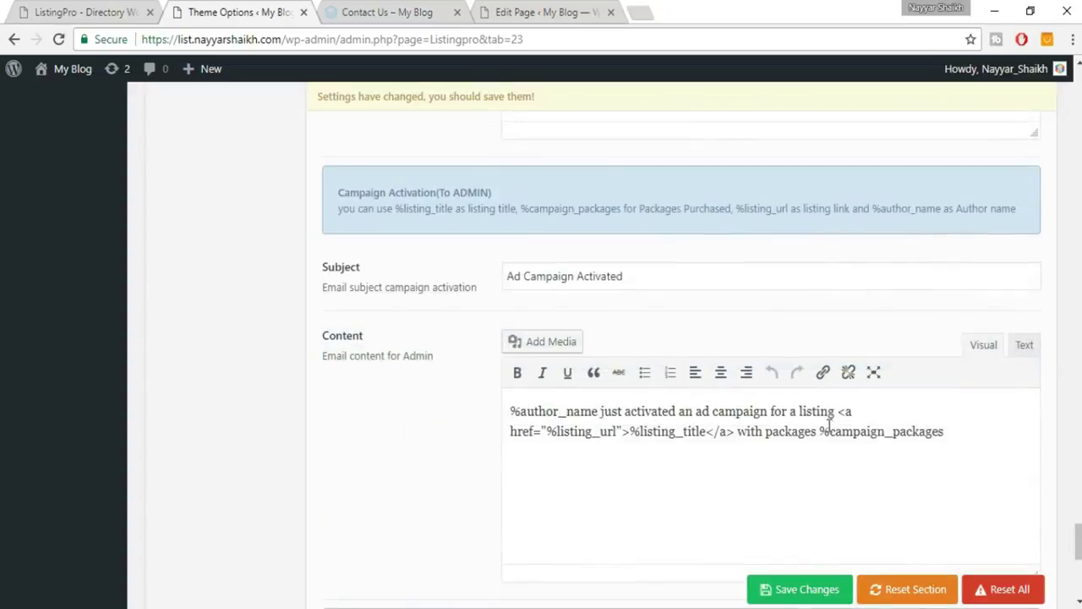
left_click(795, 590)
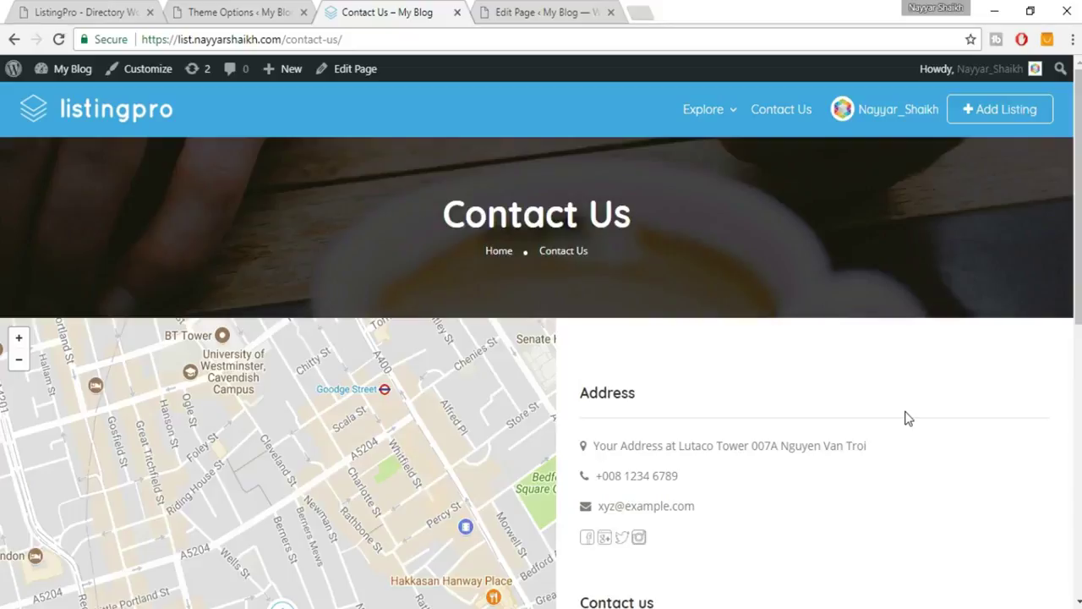
left_click(212, 12)
scroll(309, 389, "up", 4)
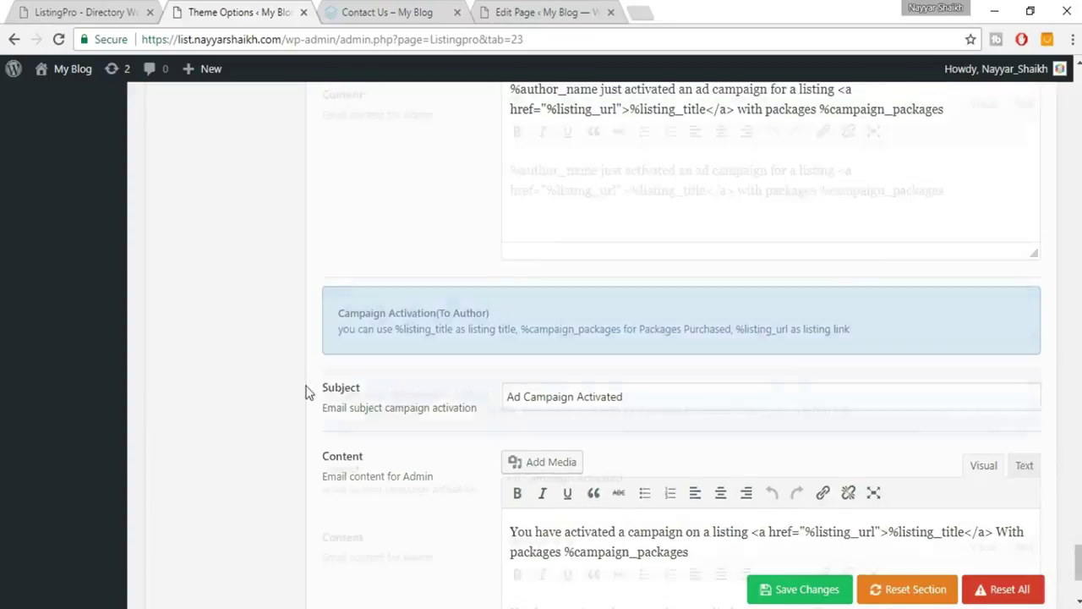
scroll(309, 394, "up", 10)
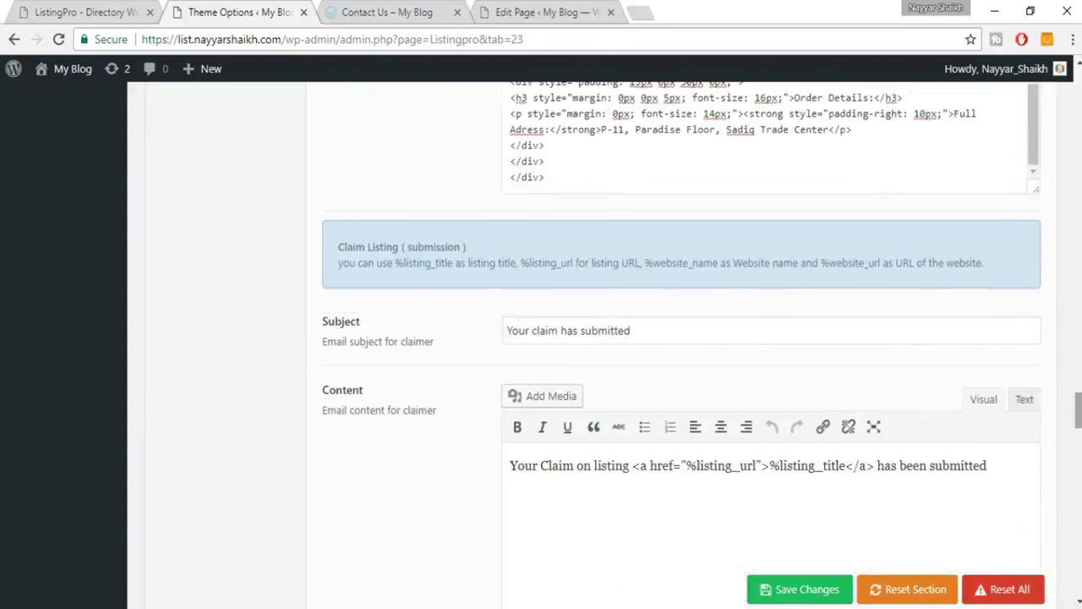
scroll(1080, 279, "up", 15)
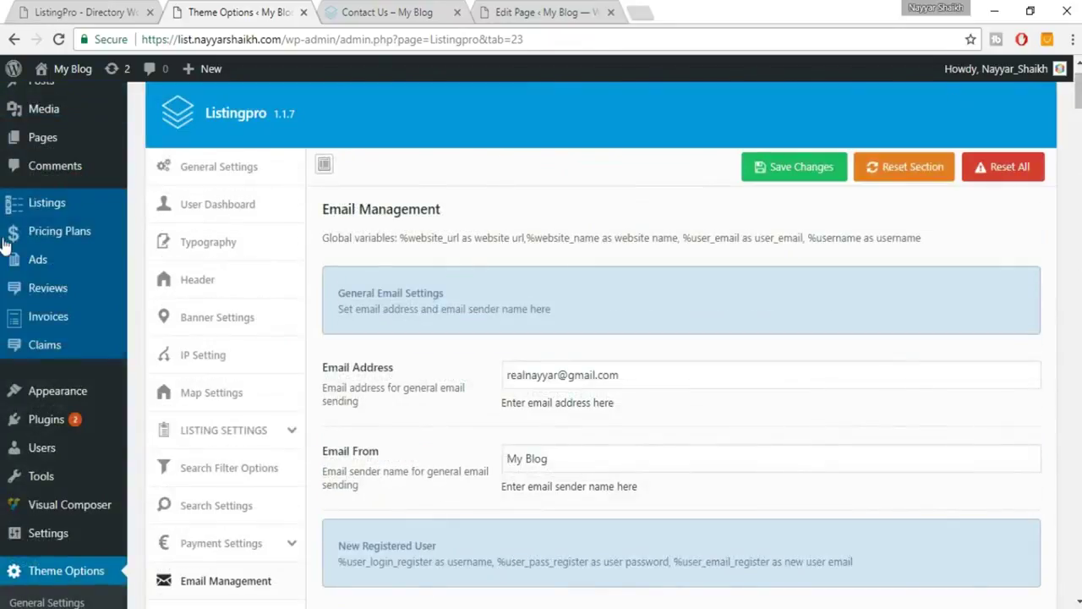
mouse_move(17, 235)
scroll(17, 235, "up", 1)
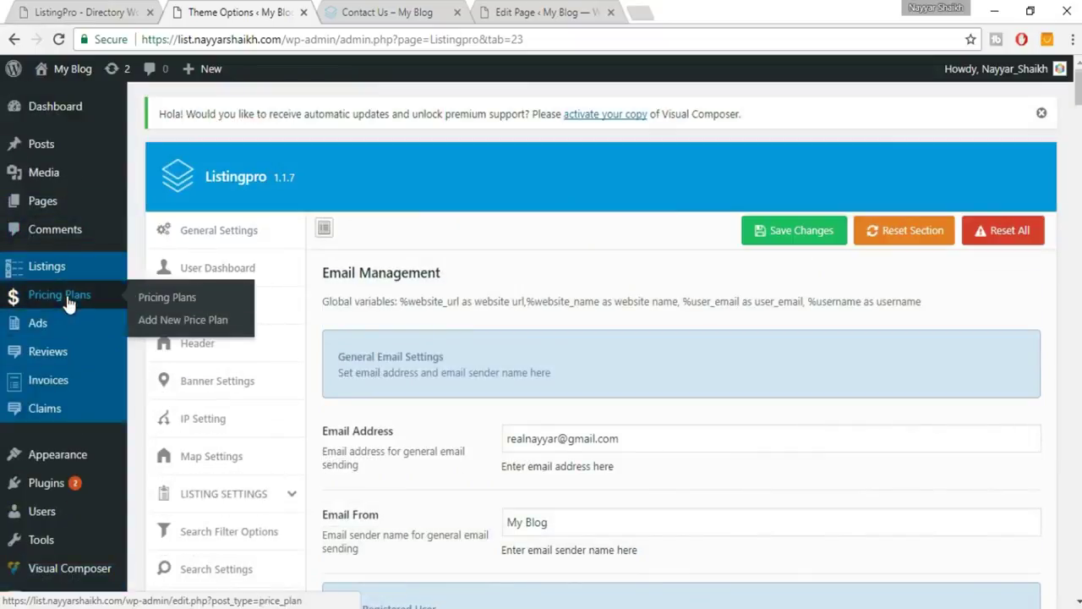
Start a new price plan titled 'Free'.
left_click(171, 322)
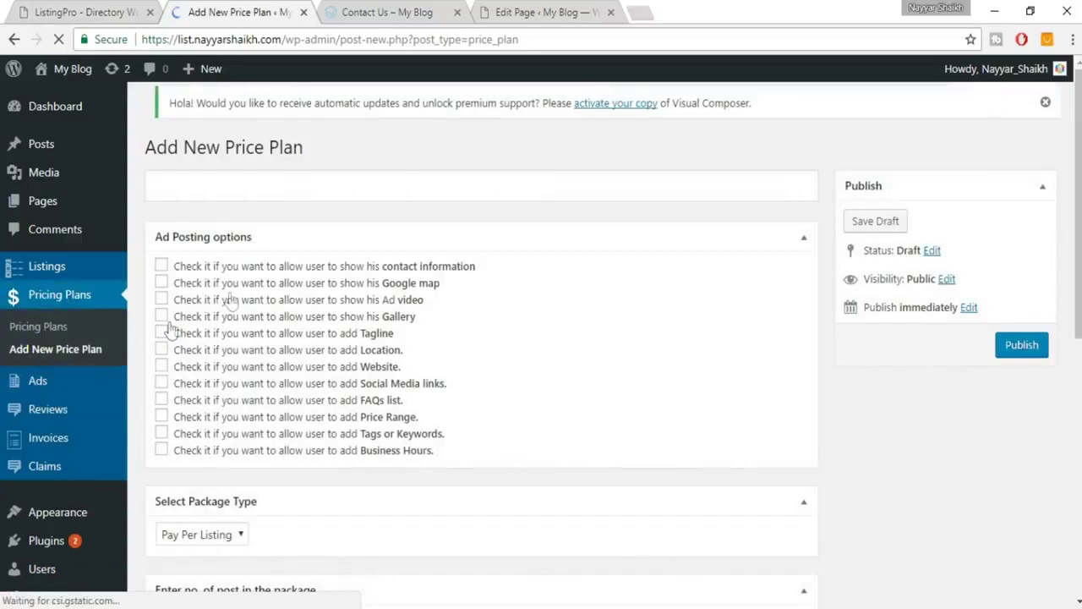
left_click(259, 199)
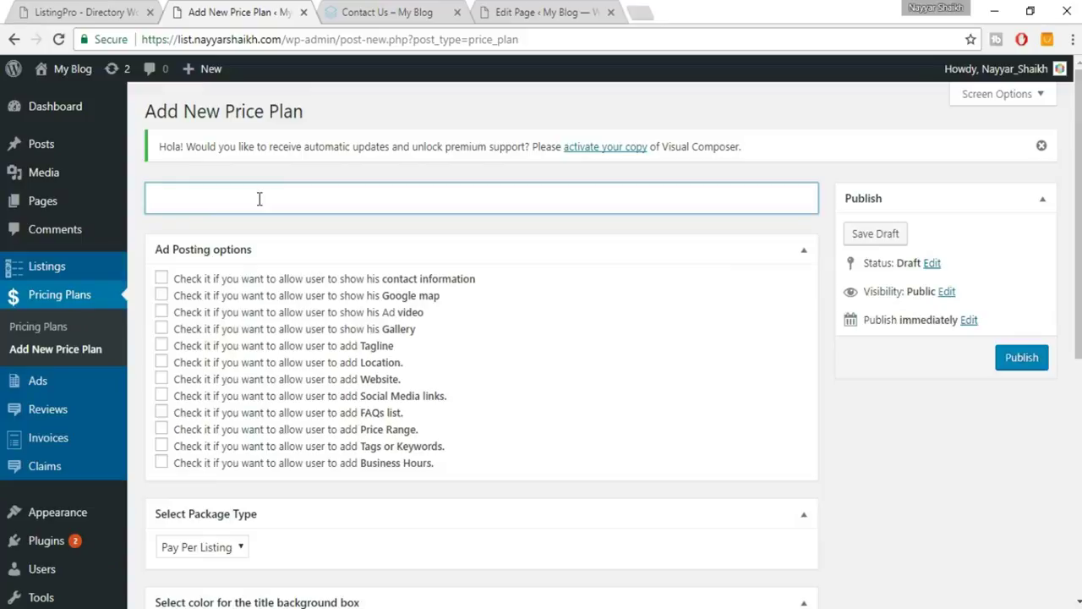
type("Free")
Allow contact information, Google map, Ad video and Gallery in the plan.
left_click(415, 285)
left_click(355, 299)
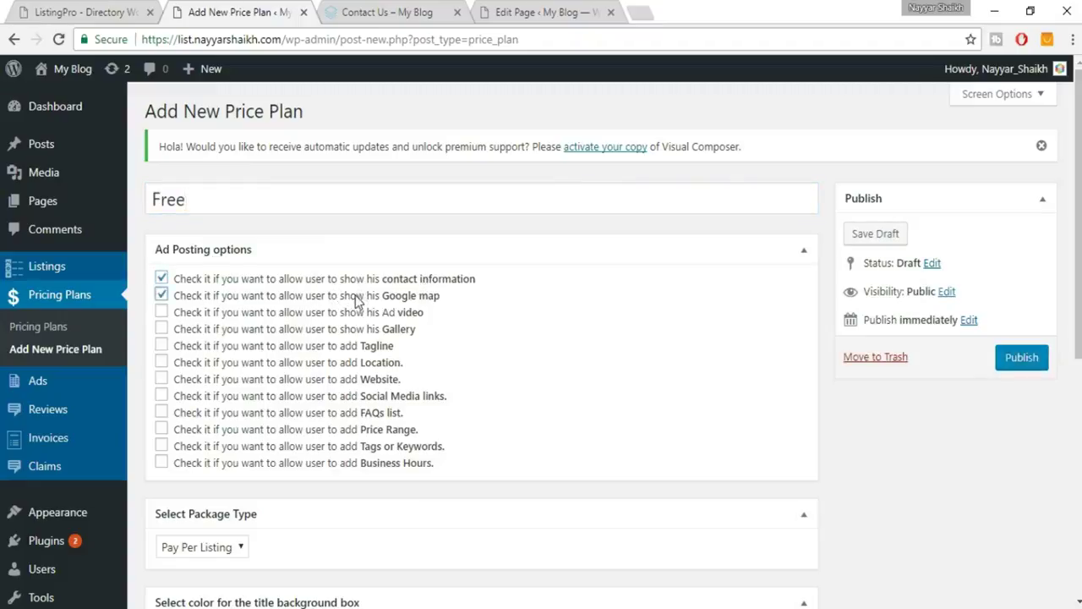
left_click(347, 313)
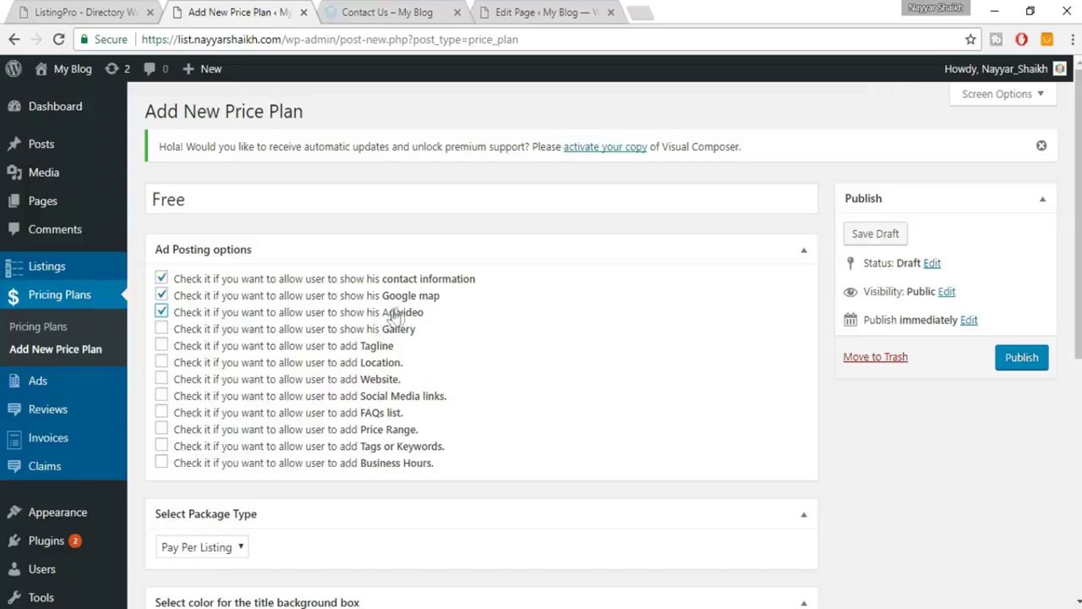
left_click(333, 349)
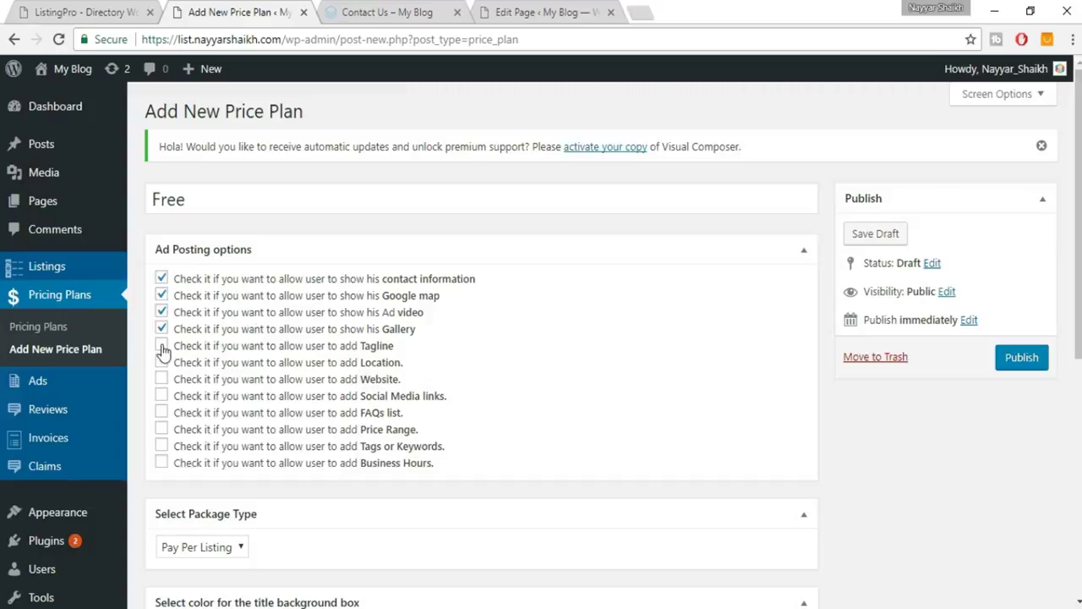
scroll(497, 398, "down", 2)
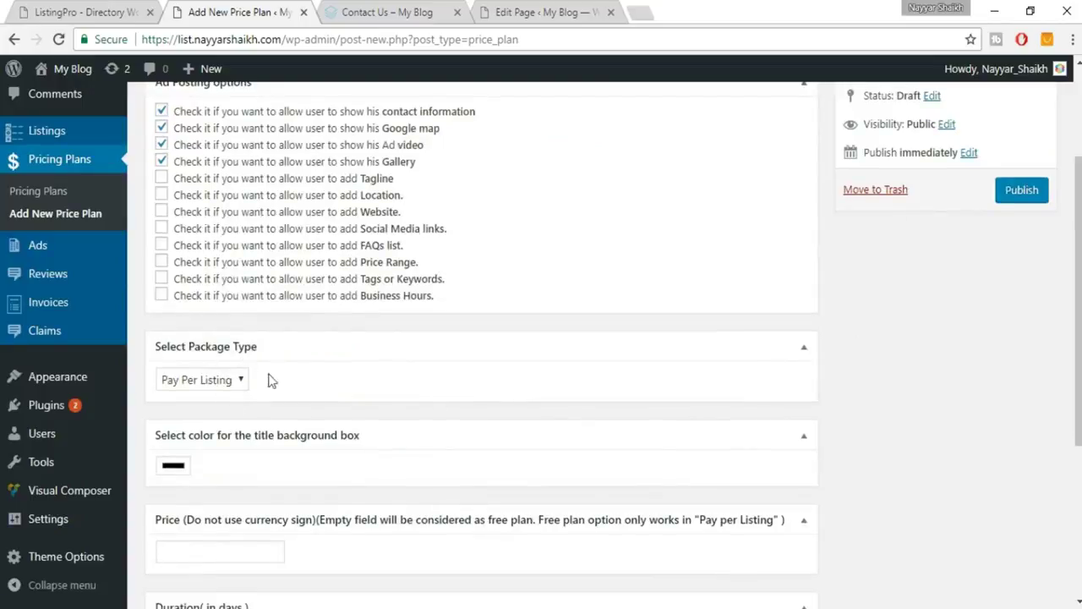
left_click(241, 381)
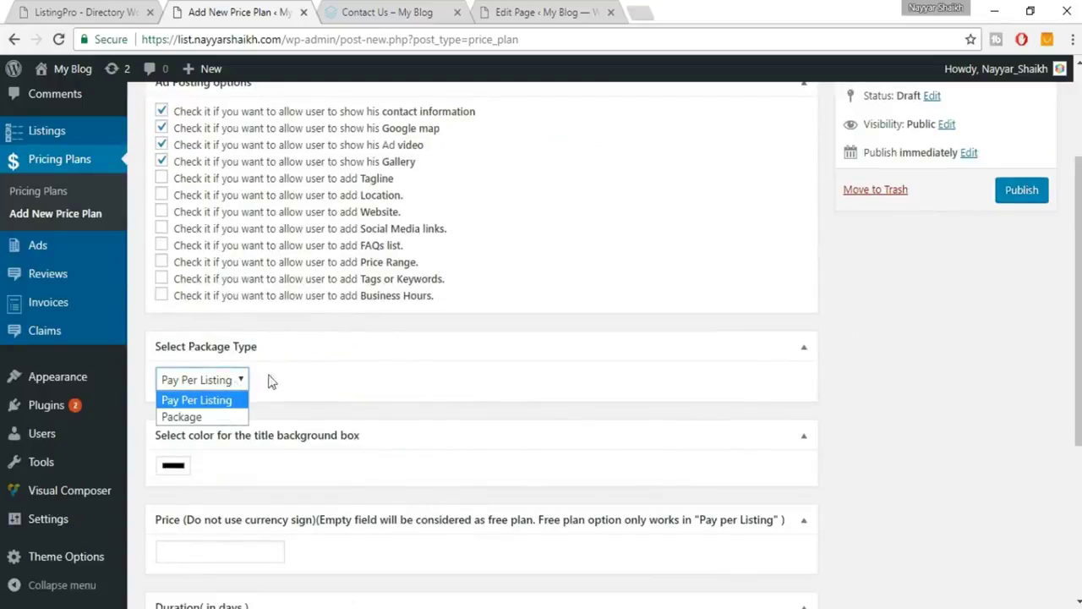
left_click(219, 417)
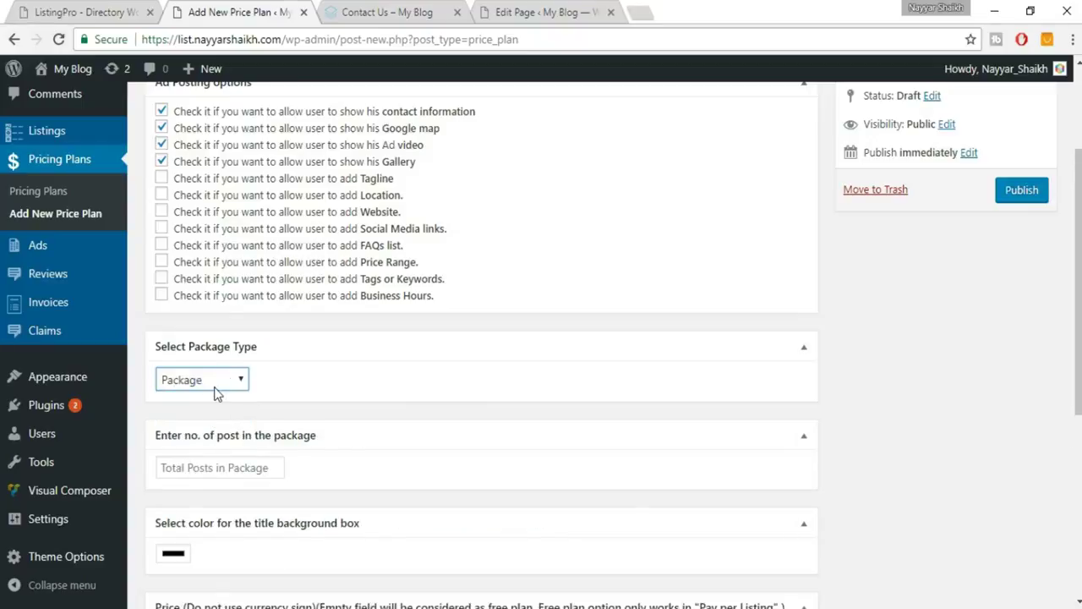
left_click(231, 468)
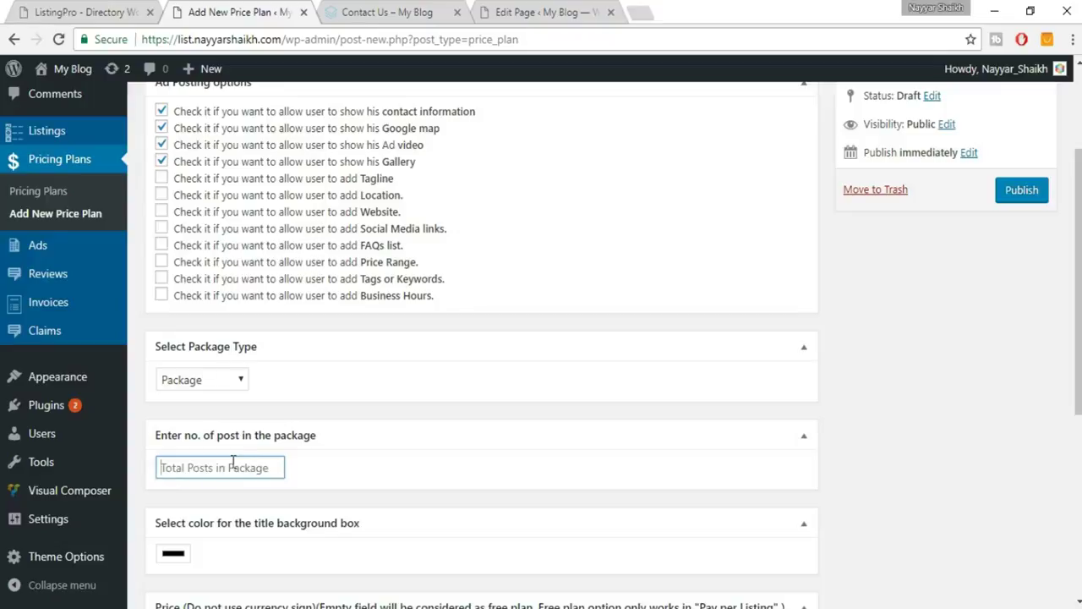
left_click(216, 380)
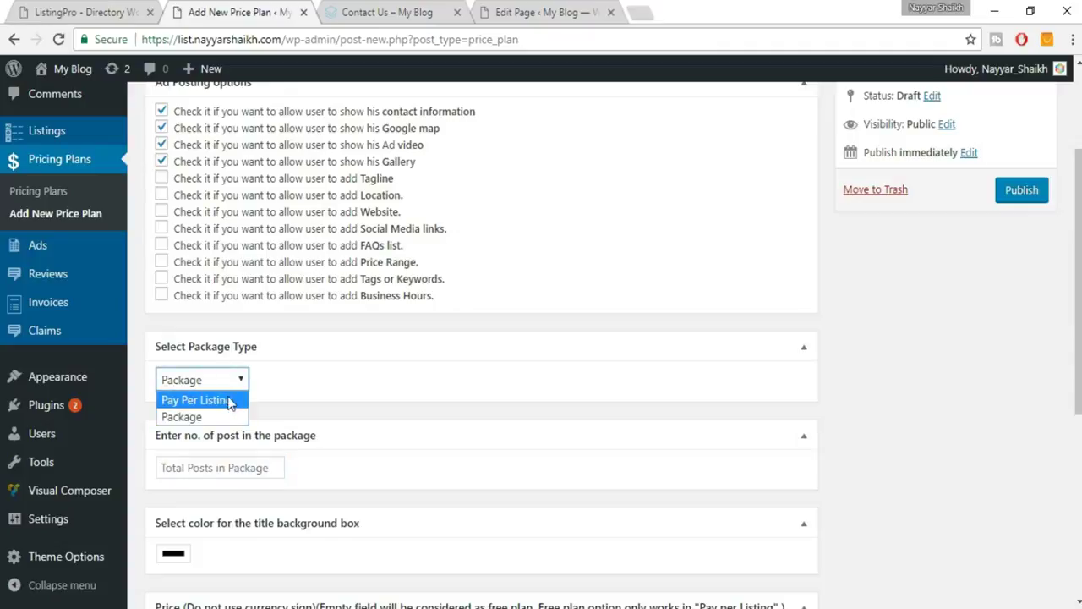
left_click(228, 401)
left_click(327, 391)
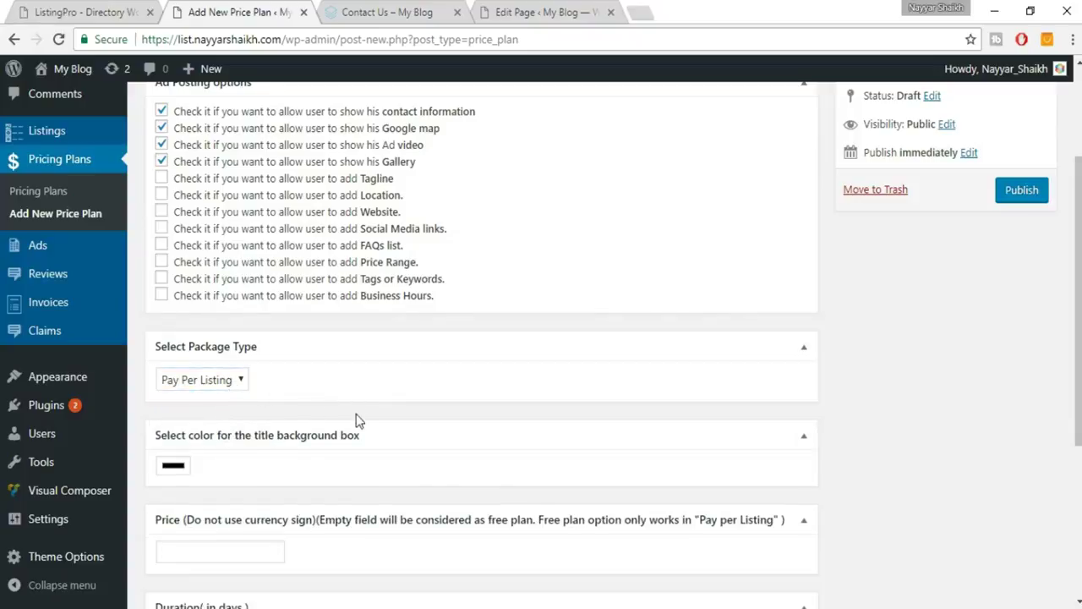
scroll(356, 420, "down", 2)
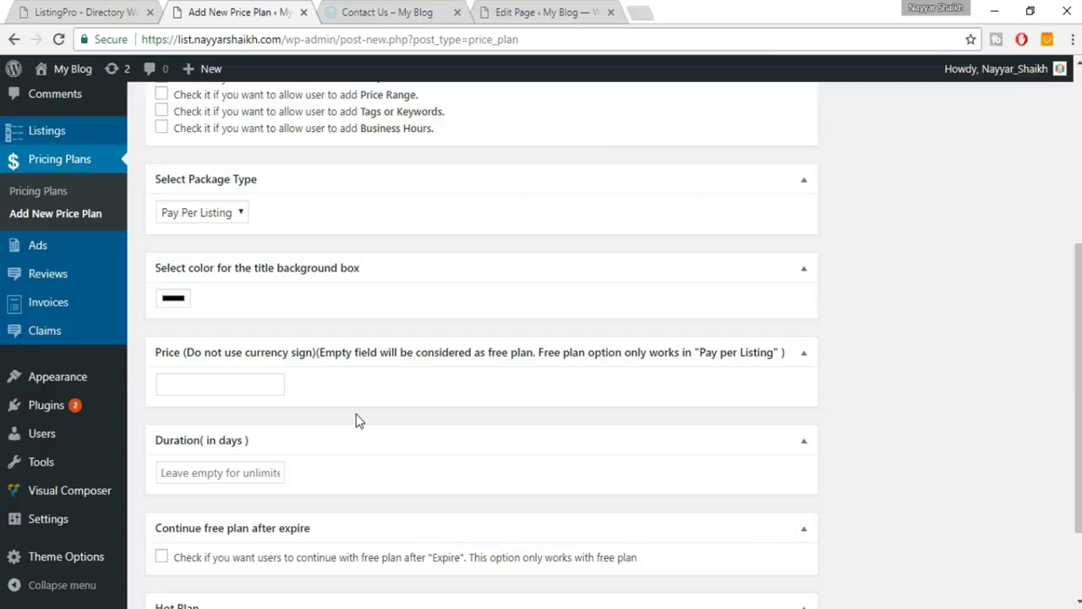
Give the Free plan a blue title background and leave its price empty.
left_click(174, 301)
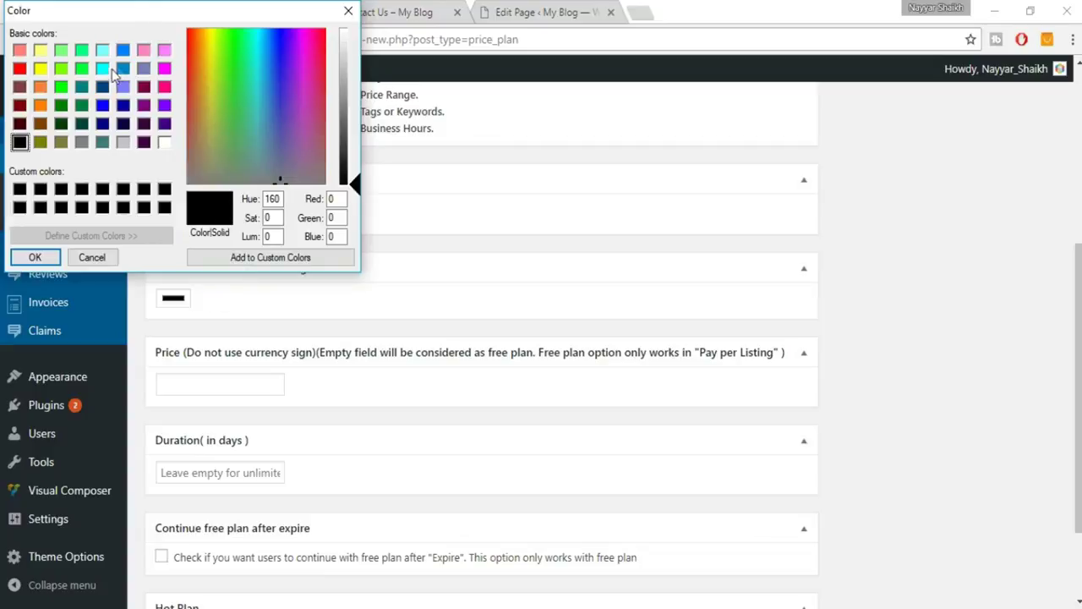
left_click(122, 50)
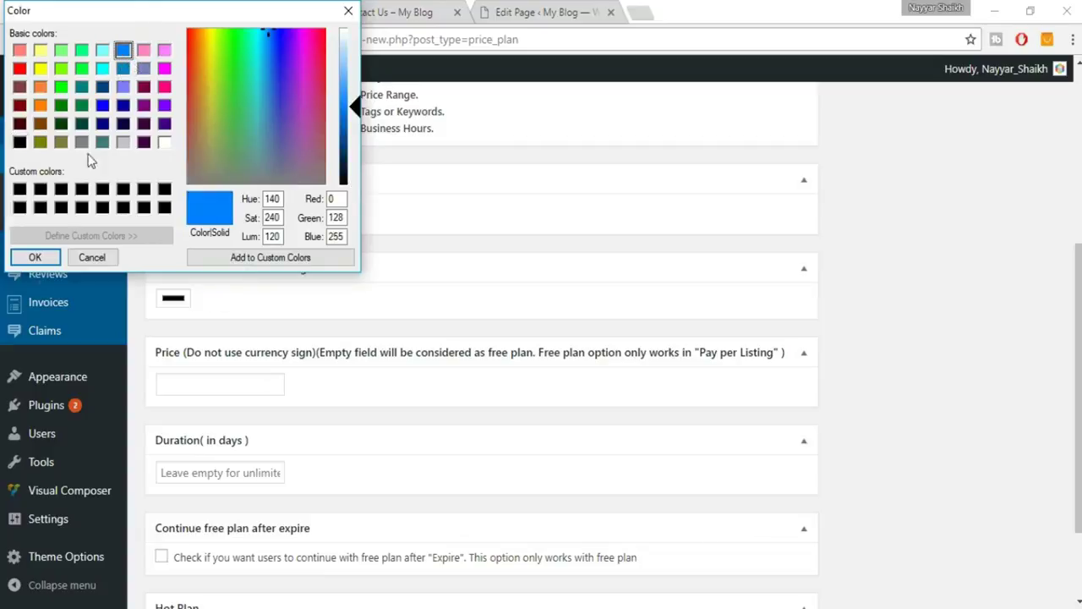
left_click(32, 257)
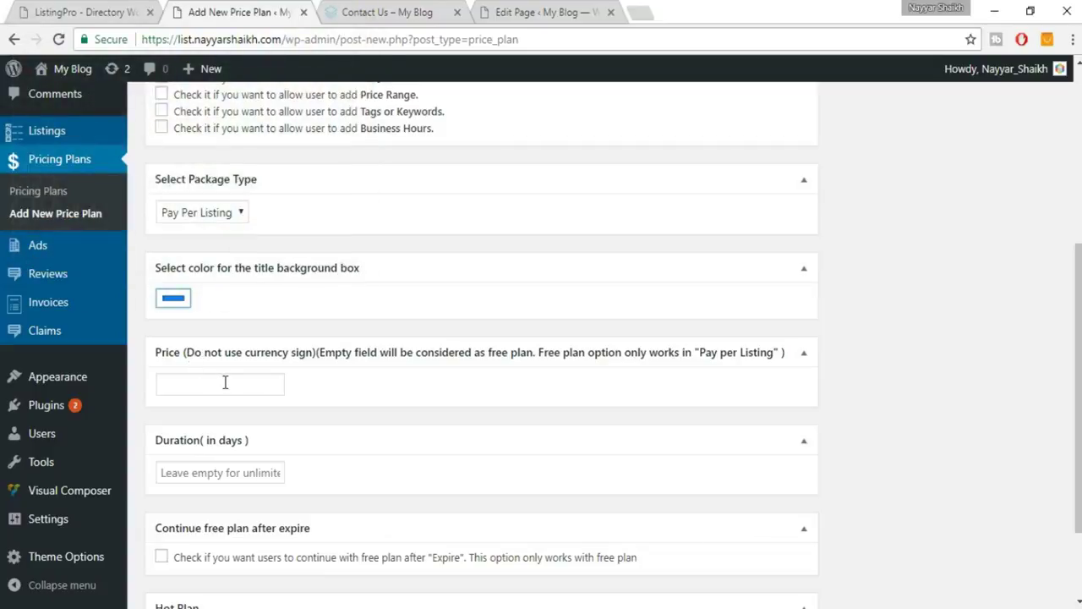
left_click(213, 383)
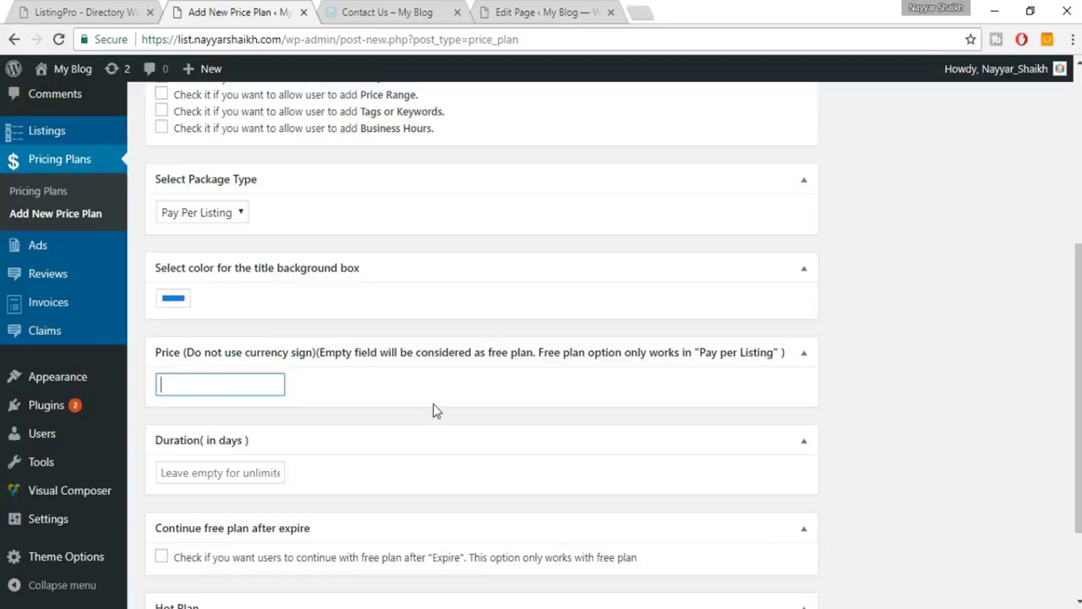
scroll(617, 444, "down", 2)
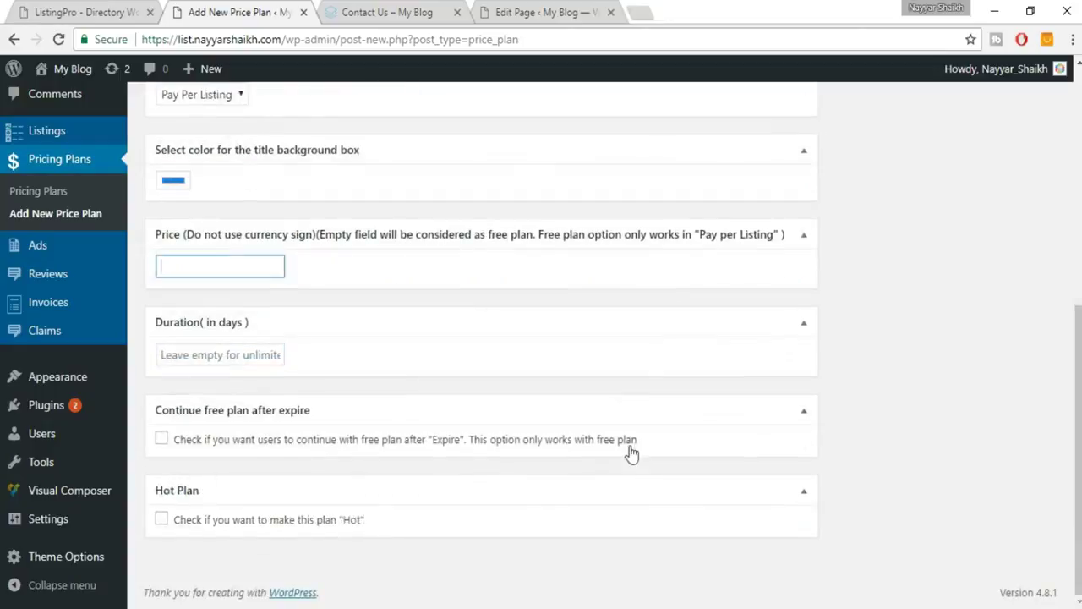
scroll(625, 503, "up", 1)
left_click(863, 374)
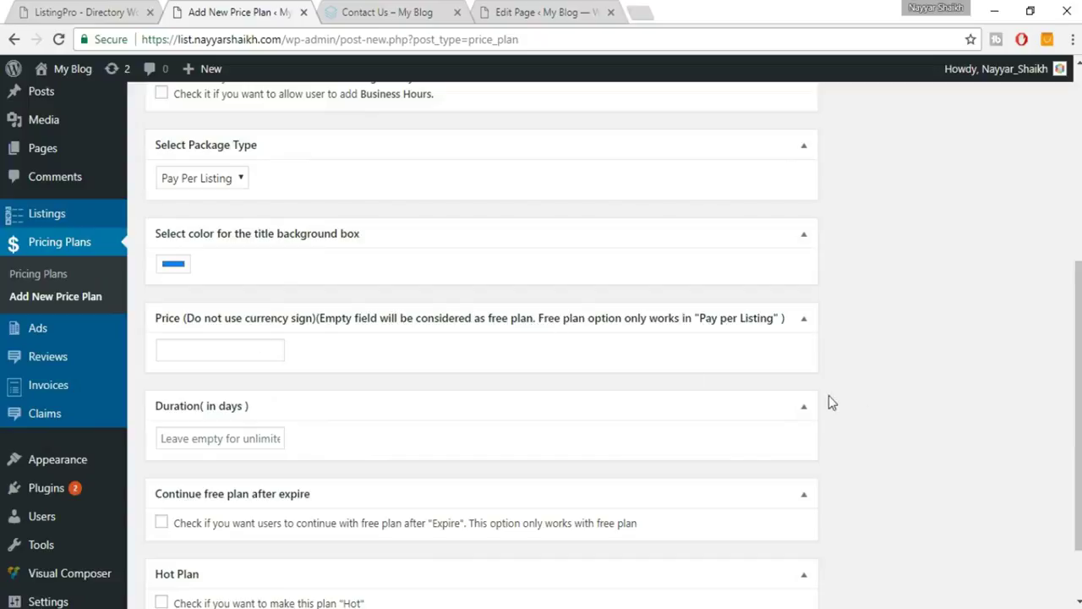
scroll(829, 395, "down", 1)
Set the plan duration to 30 days.
left_click(256, 345)
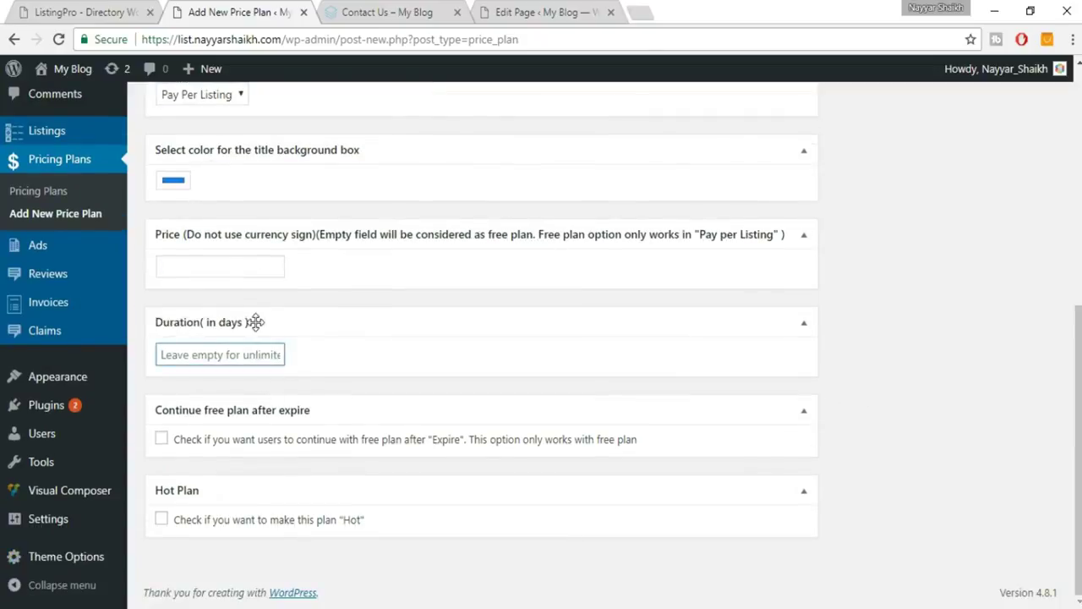
type("30")
double_click(234, 350)
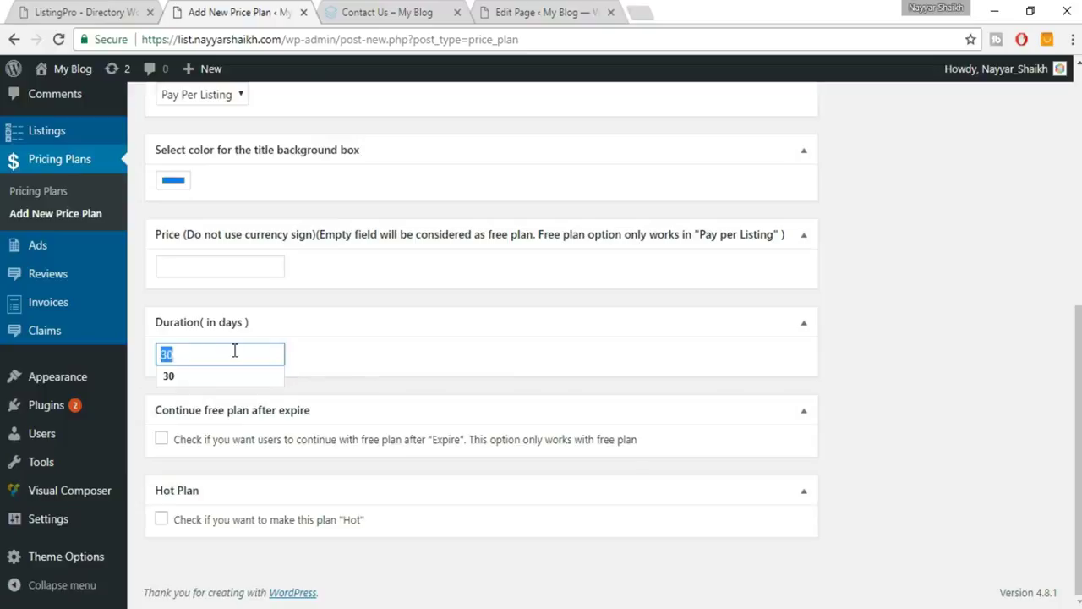
key("BackSpace")
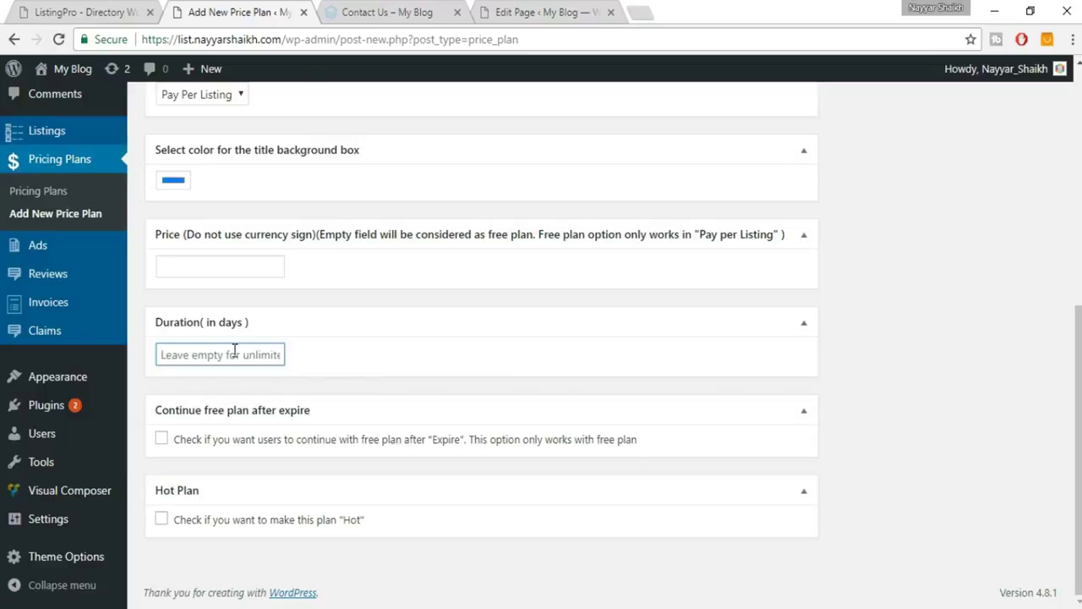
left_click(225, 352)
type("30")
left_click(333, 302)
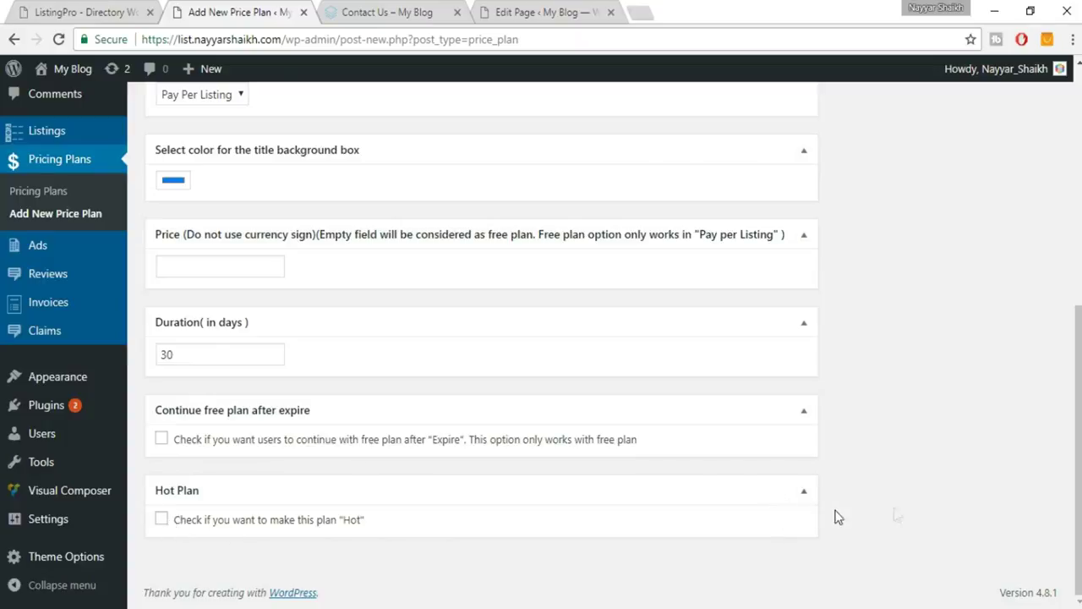
Publish the Free price plan and start a blank new price plan.
scroll(898, 512, "up", 5)
scroll(899, 514, "up", 1)
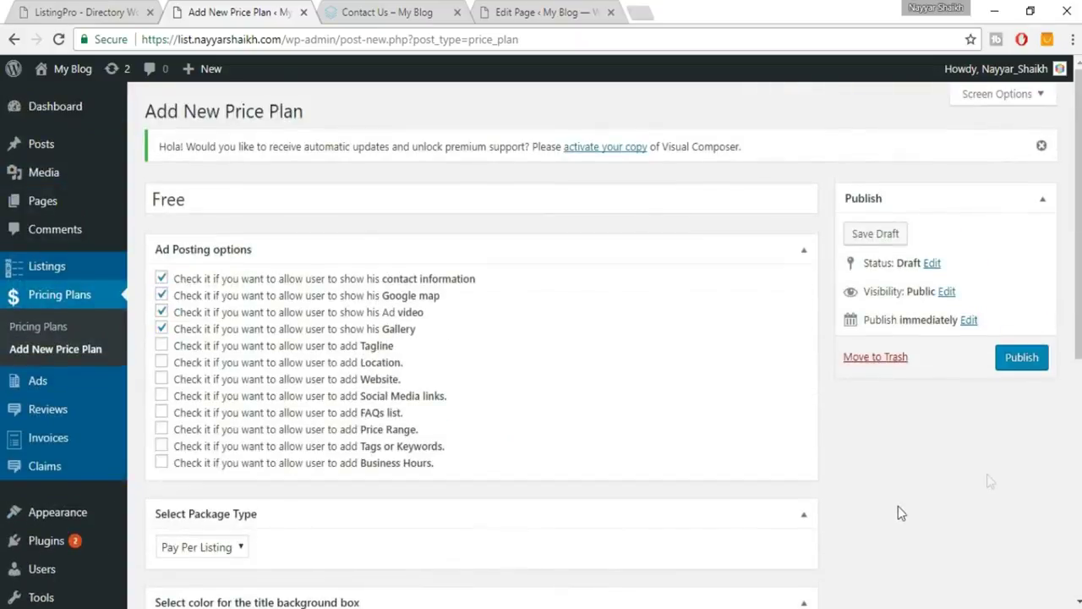
left_click(1021, 358)
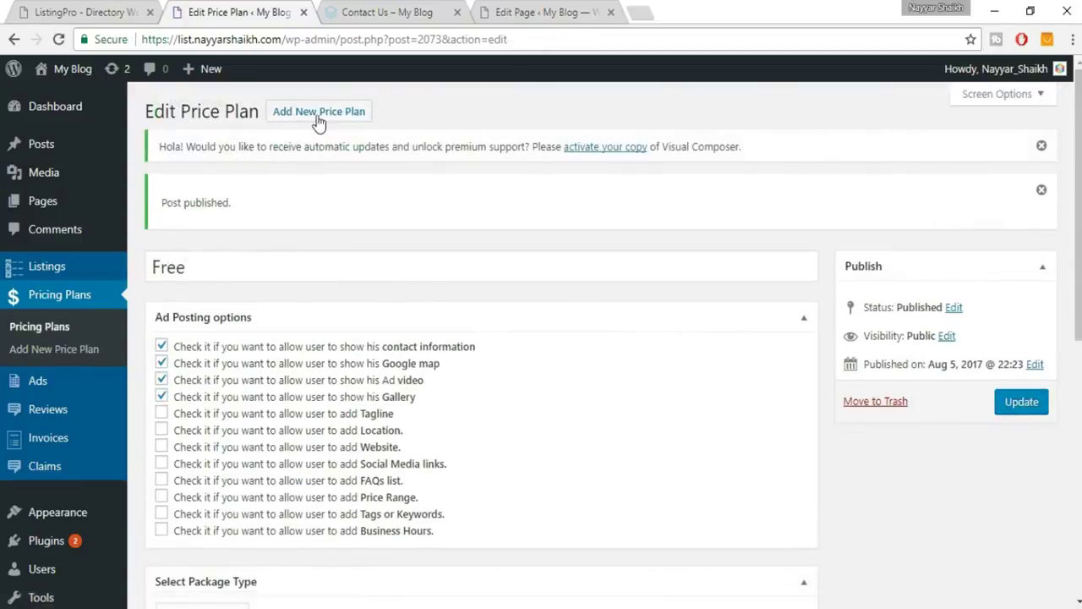
left_click(317, 115)
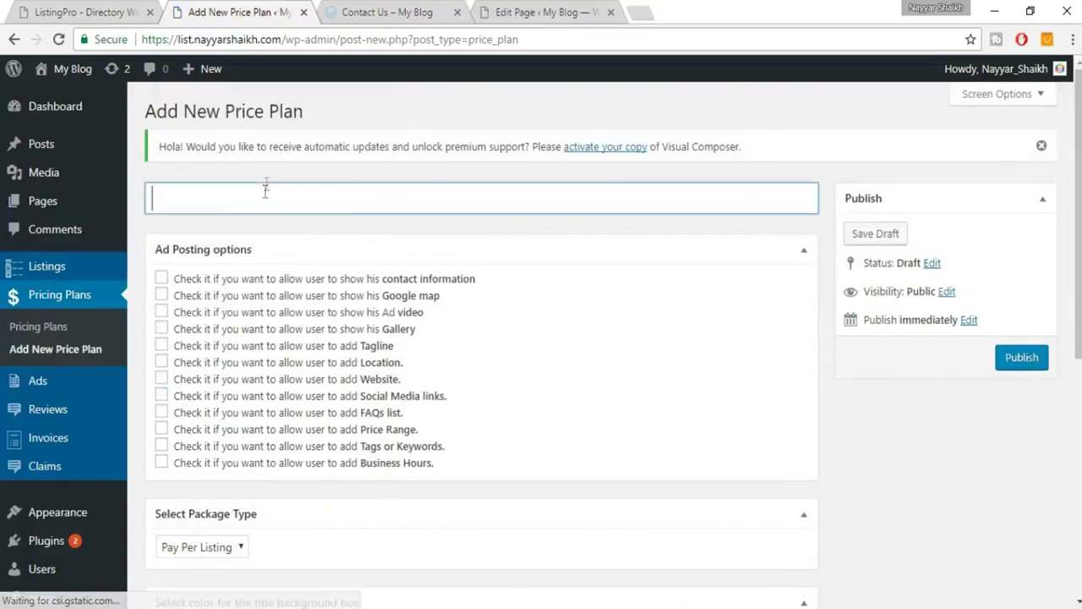
Title the new price plan 'Basic'.
type("Abs")
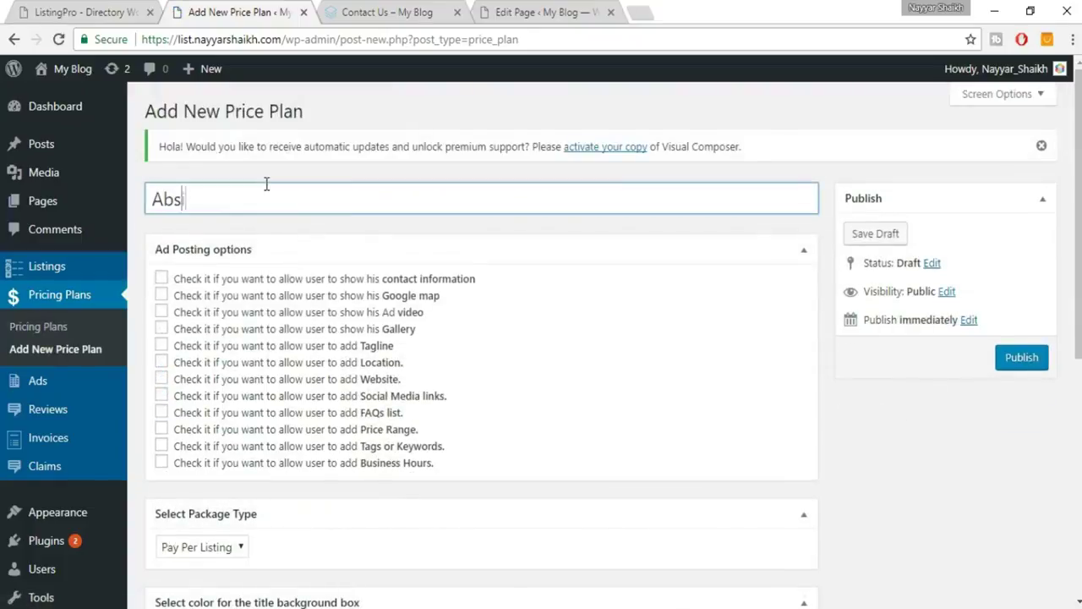
key("BackSpace")
key("BackSpace")
key("BackSpace")
type("BNa")
key("BackSpace")
type("asic")
Allow contact info, Google map, Ad video, Gallery, Tagline, Location, Website, Social Media and FAQs.
left_click(162, 278)
left_click(162, 295)
left_click(161, 312)
left_click(162, 329)
left_click(162, 345)
left_click(161, 362)
left_click(161, 378)
left_click(161, 396)
left_click(161, 413)
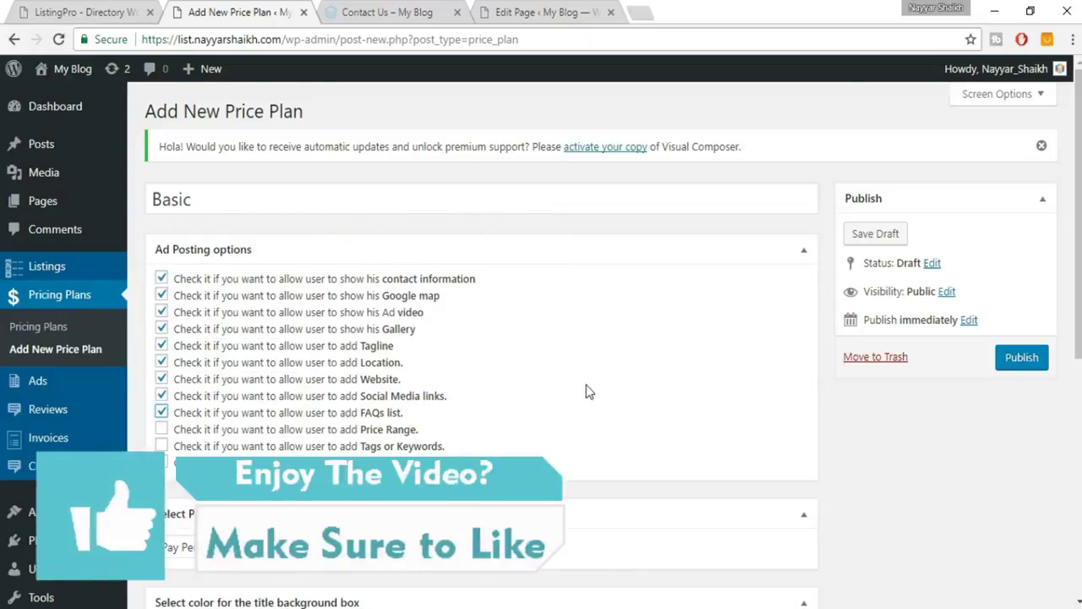
Give the Basic plan a blue title background.
scroll(589, 391, "down", 4)
left_click(174, 299)
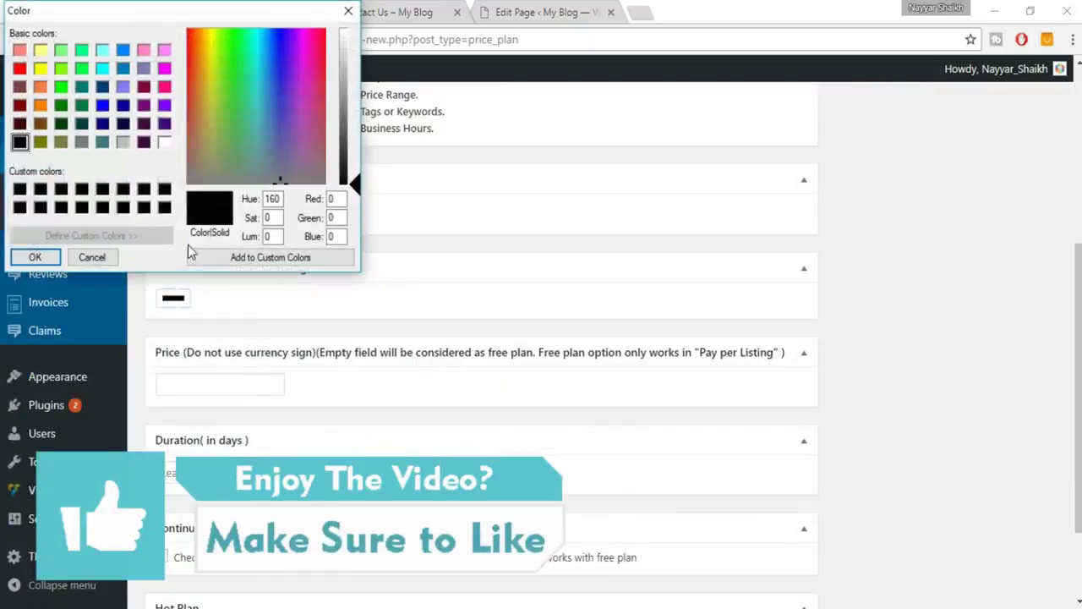
left_click(122, 49)
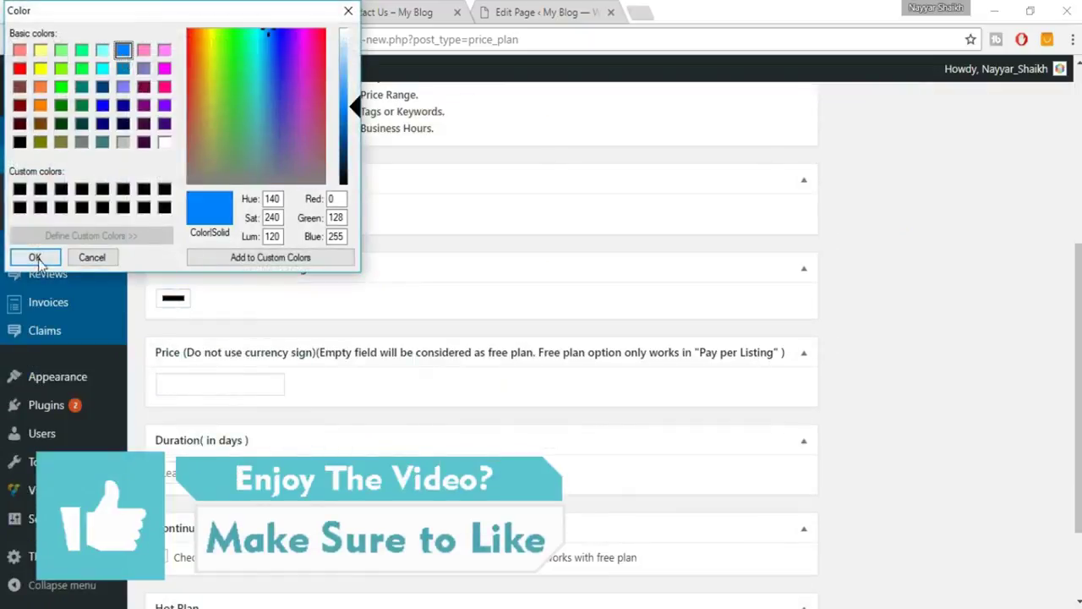
left_click(35, 258)
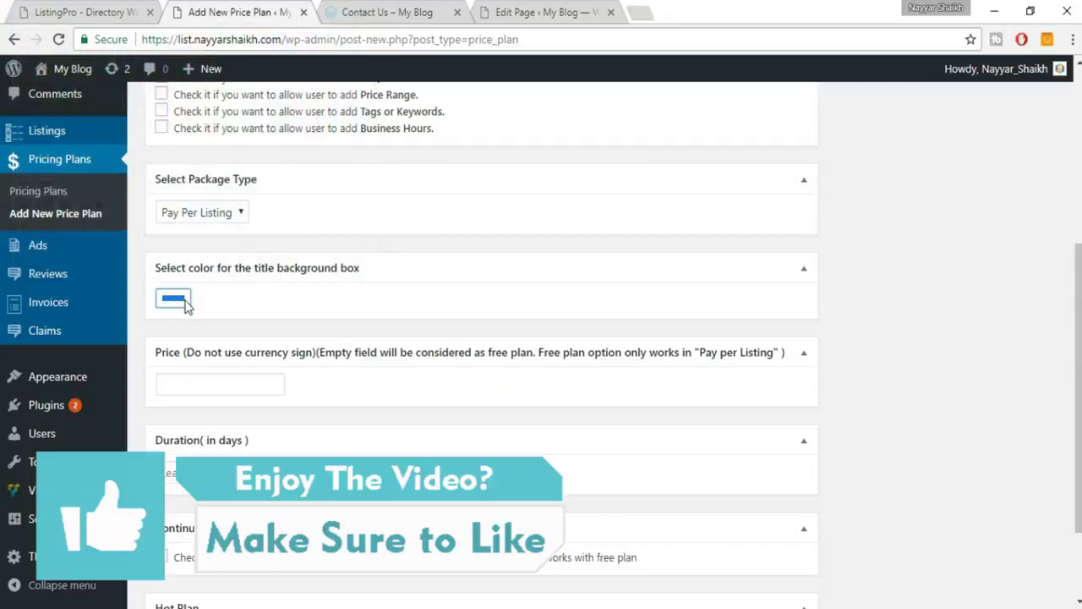
left_click(236, 385)
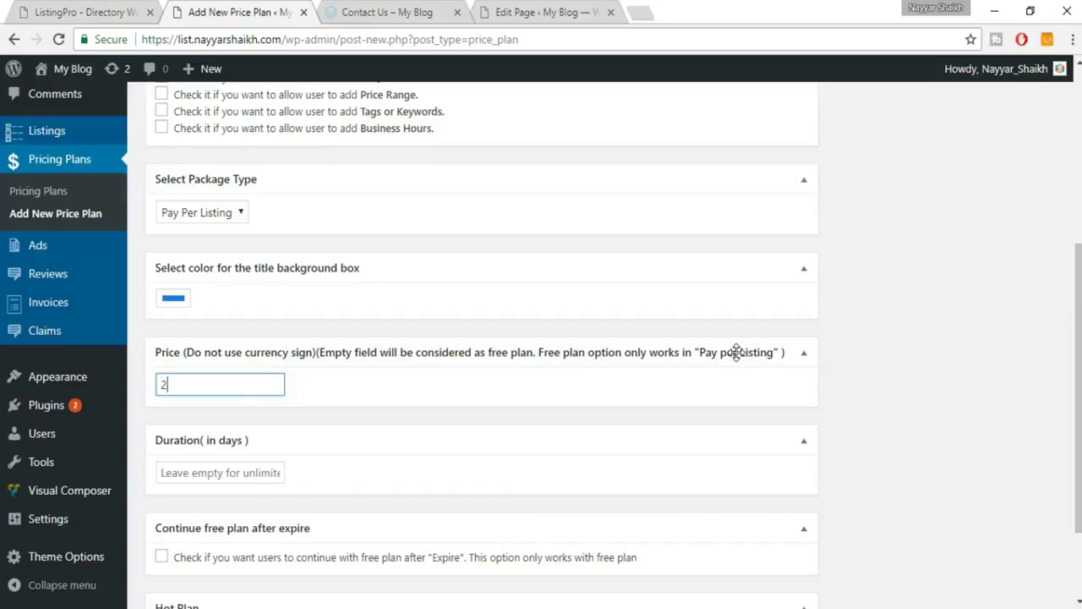
Set the Basic plan's price to 2 and duration to 30 days, ticking Hot Plan.
left_click(927, 370)
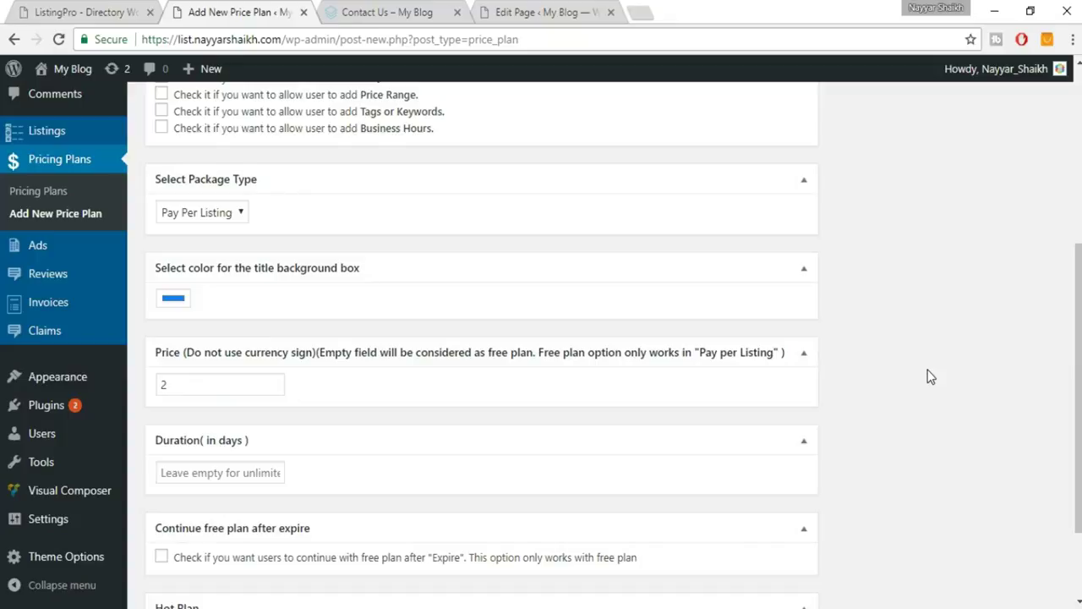
scroll(950, 365, "down", 2)
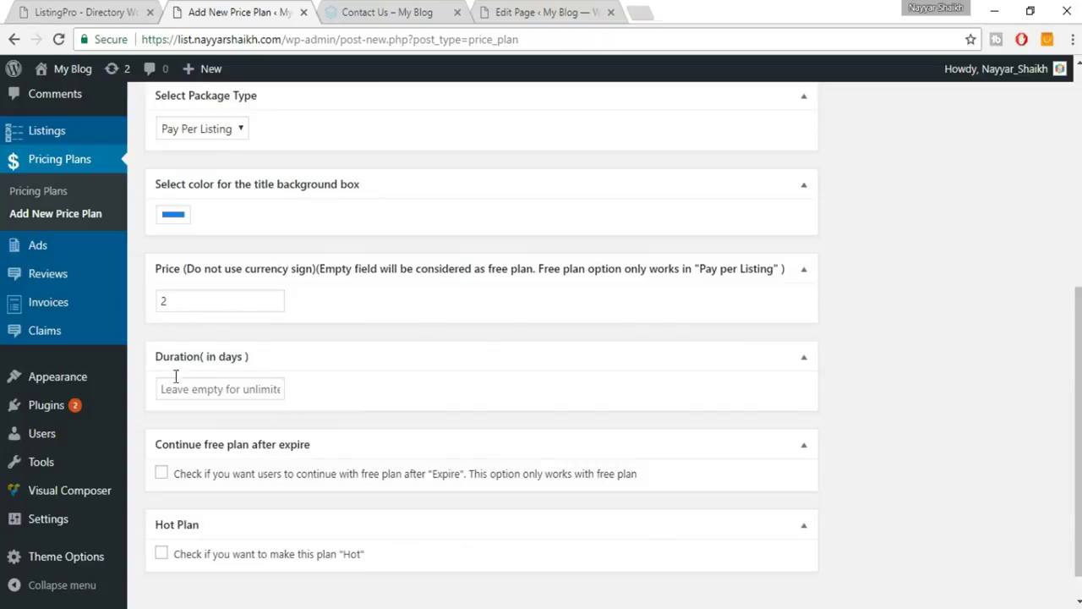
left_click(213, 390)
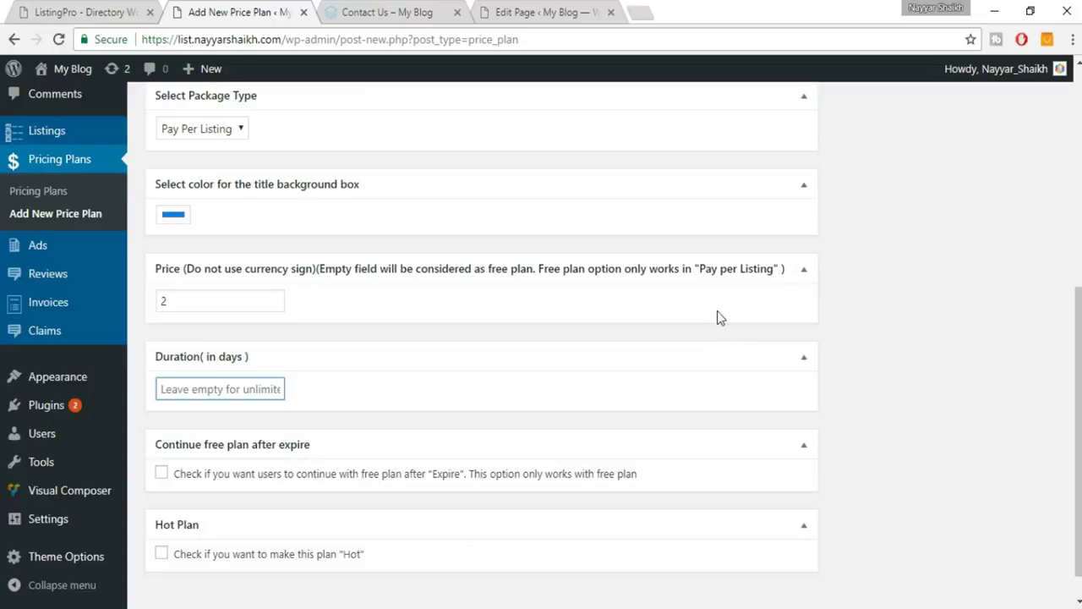
type("30")
left_click(899, 342)
left_click(234, 386)
left_click(873, 370)
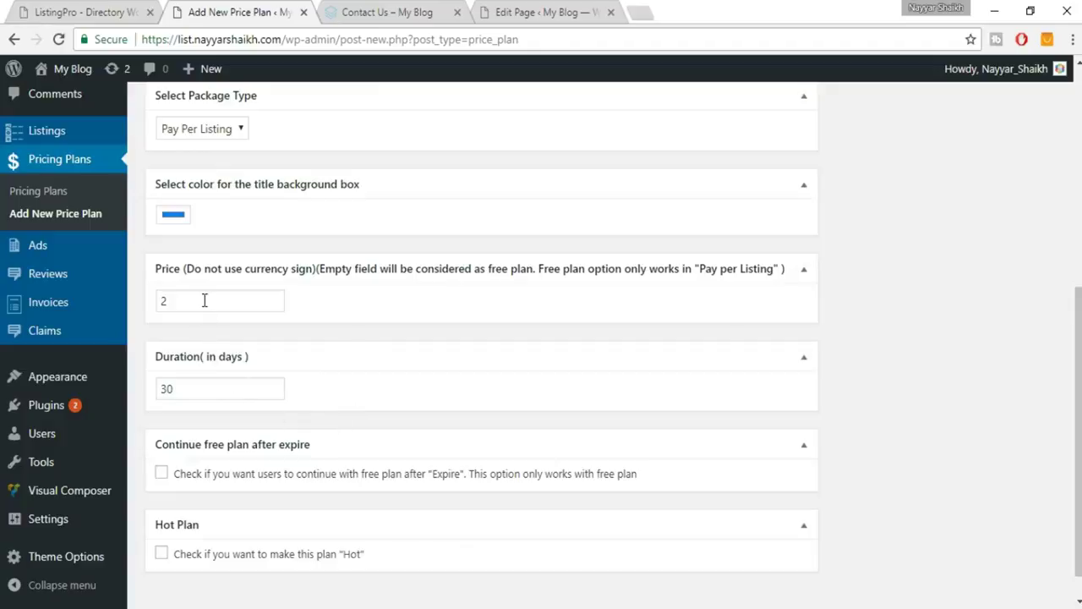
Publish the Basic plan and start another blank price plan.
scroll(254, 453, "down", 1)
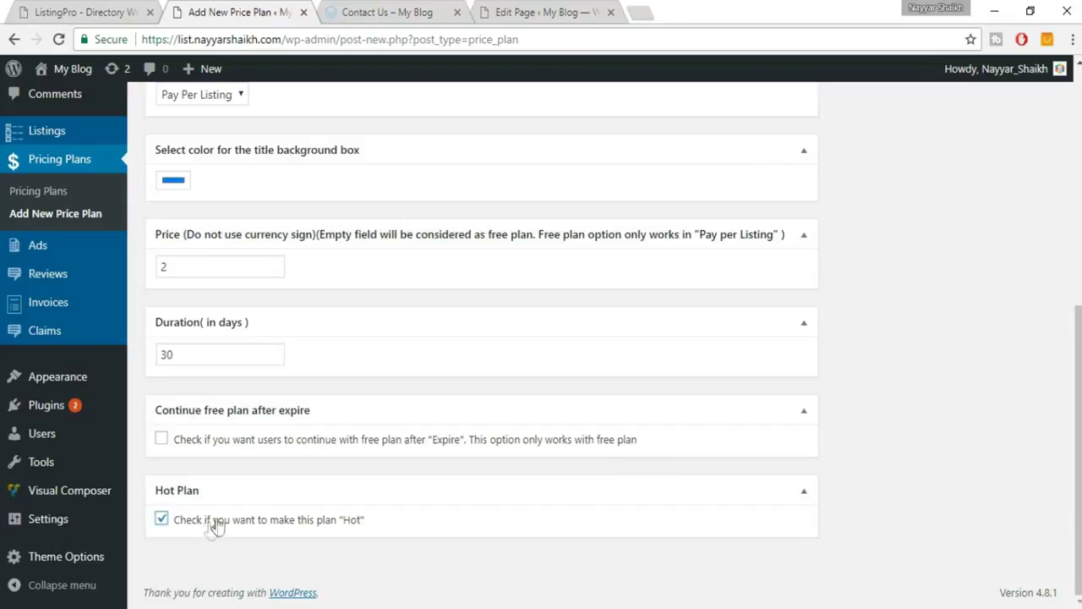
scroll(287, 533, "up", 4)
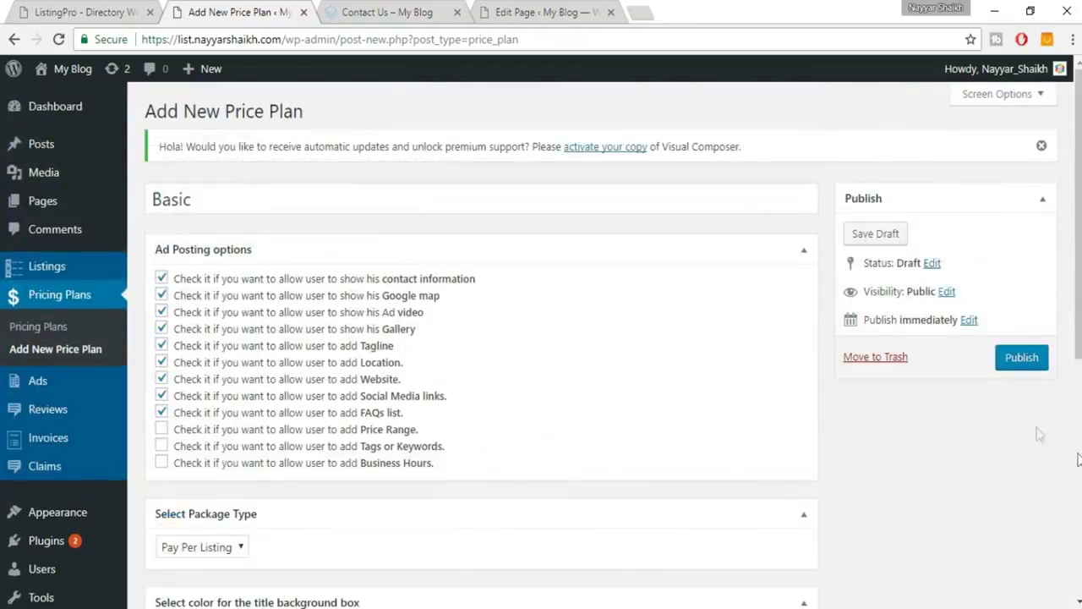
left_click(1021, 357)
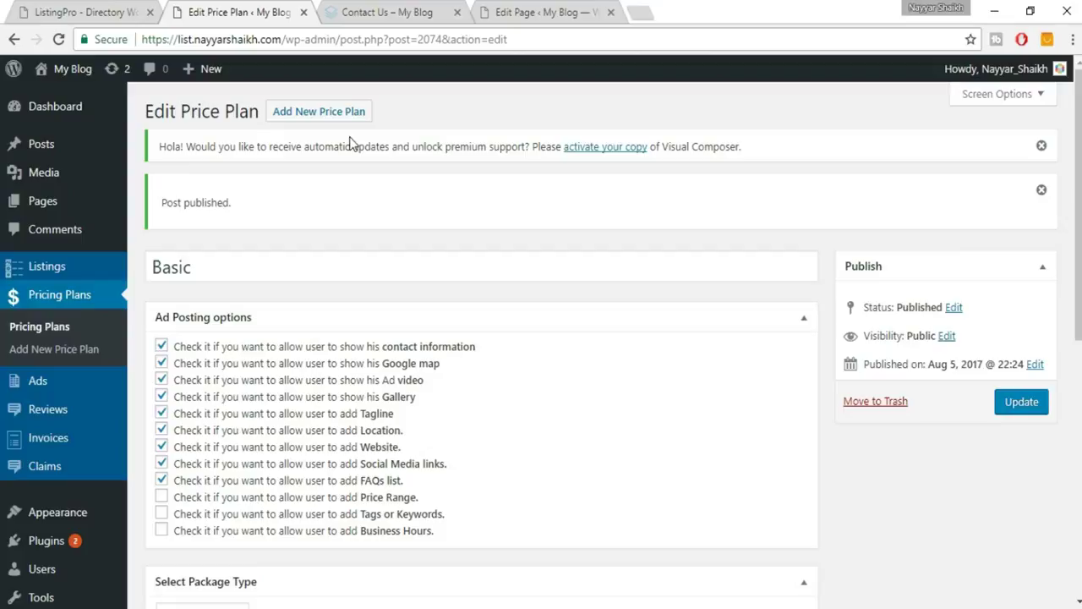
left_click(305, 125)
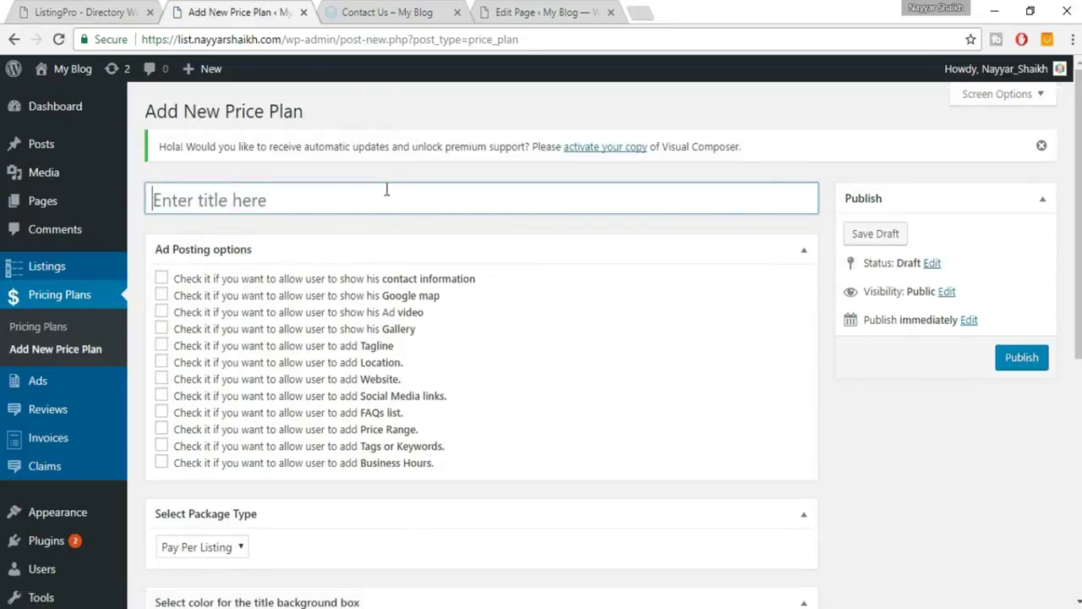
Title the plan 'Premium' and allow every ad posting option through Tags or Keywords.
type("Premium")
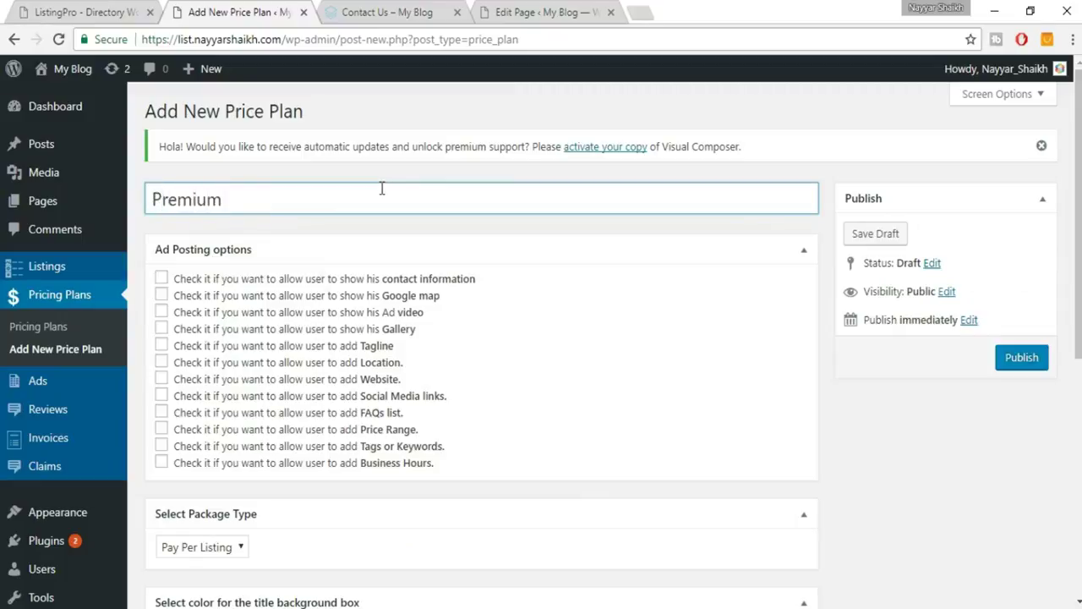
left_click(161, 278)
left_click(160, 295)
left_click(164, 312)
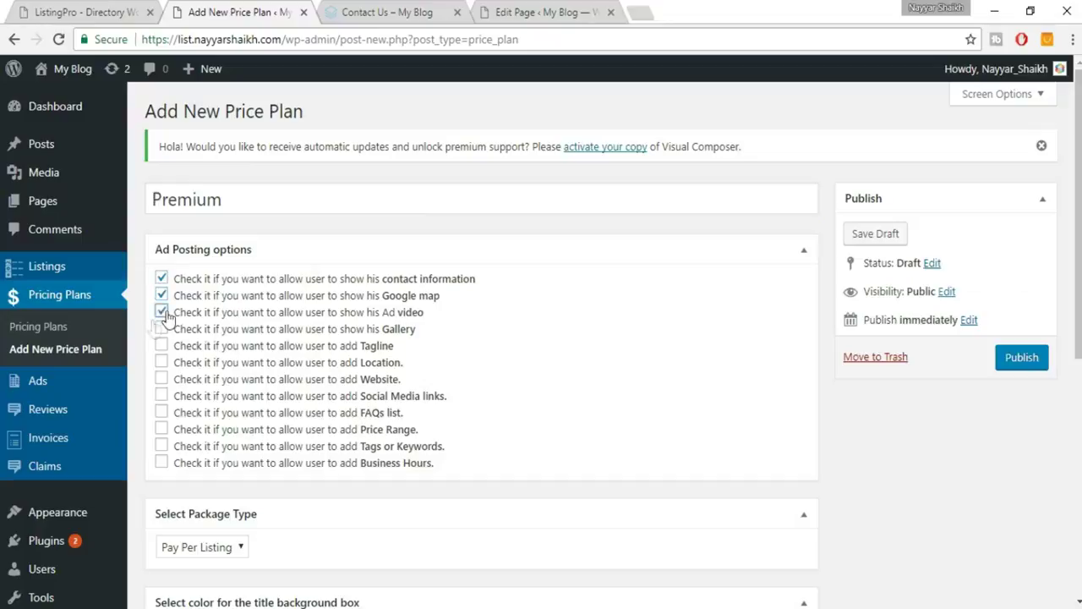
left_click(164, 328)
left_click(165, 345)
left_click(165, 362)
left_click(165, 379)
left_click(164, 395)
left_click(162, 413)
left_click(163, 430)
left_click(164, 445)
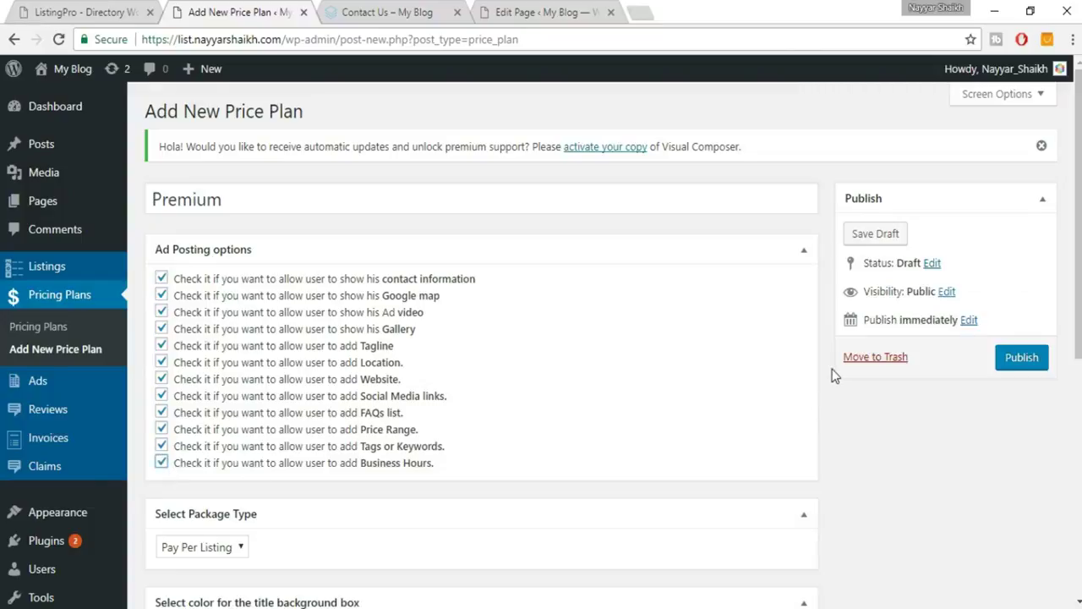
Give the Premium plan a blue title background.
scroll(832, 372, "down", 2)
scroll(286, 423, "down", 2)
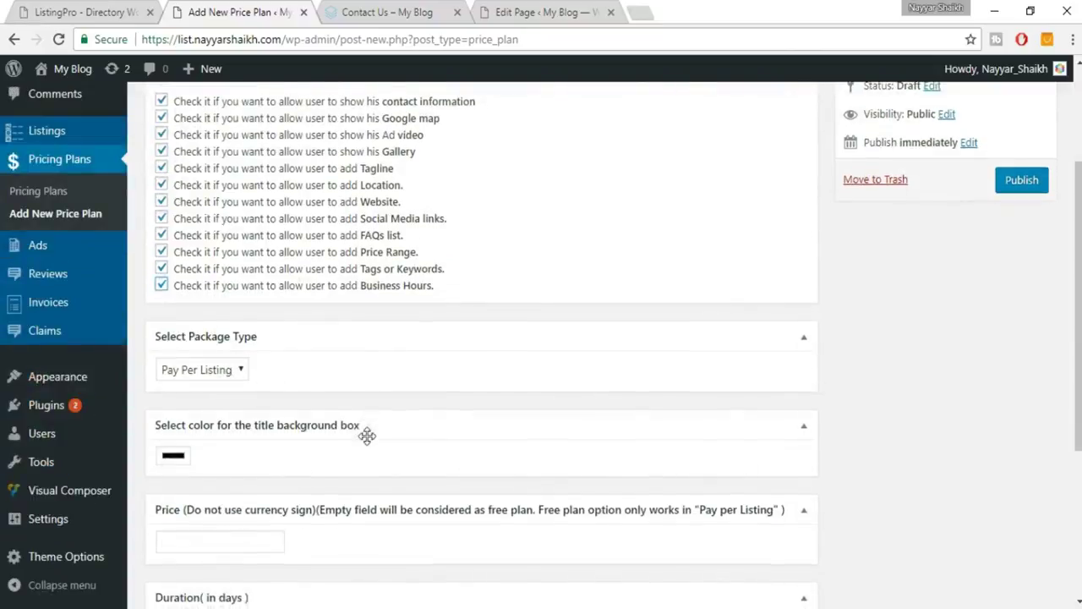
mouse_move(158, 304)
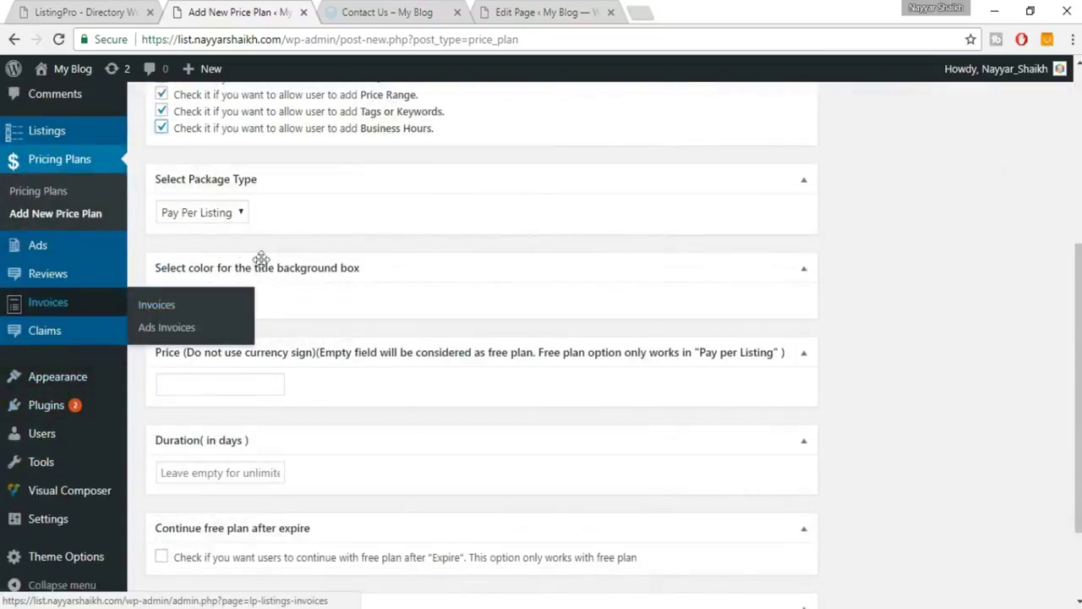
left_click(175, 303)
left_click(122, 49)
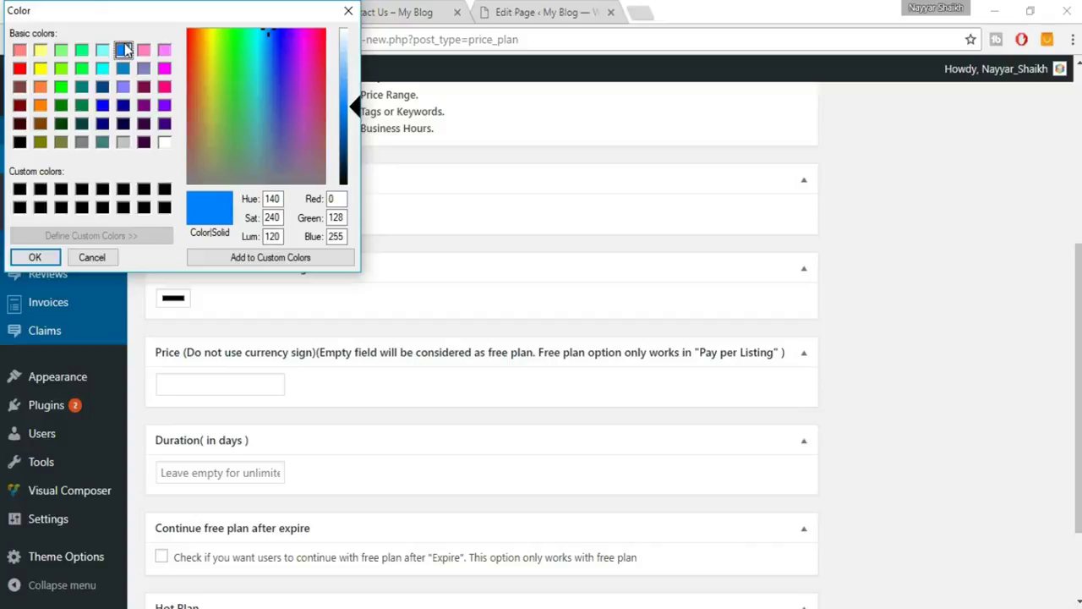
left_click(32, 257)
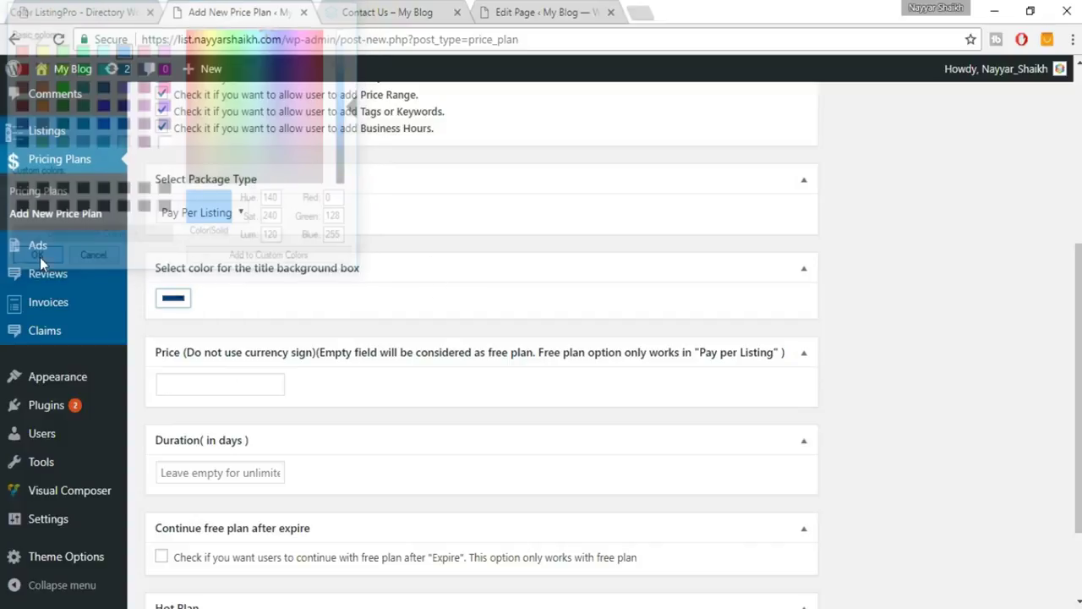
scroll(397, 358, "down", 3)
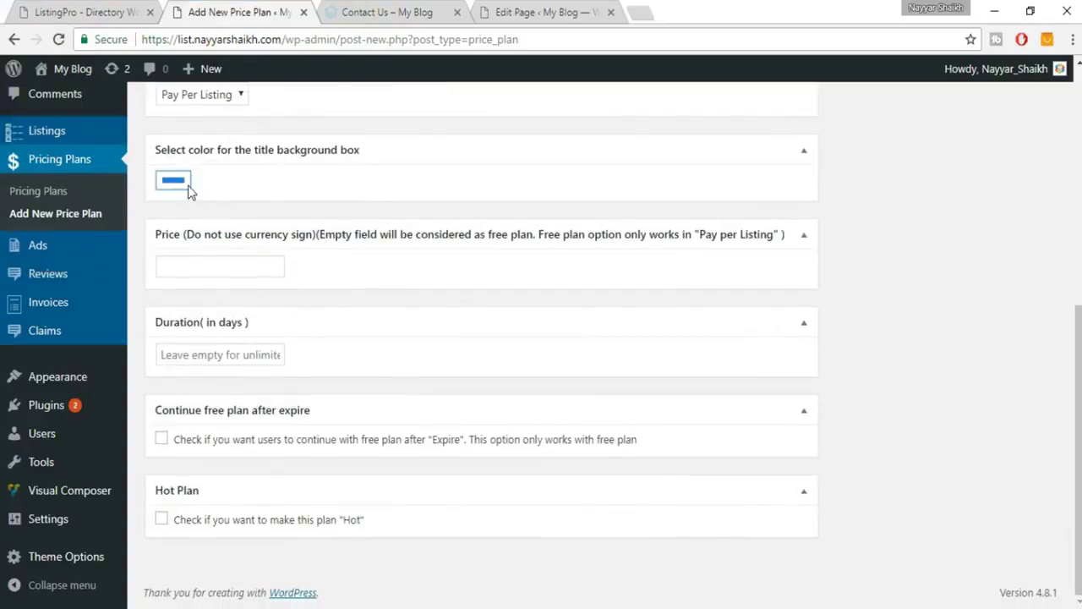
left_click(236, 354)
Set price 5 and a 60-day duration, then publish the Premium plan.
left_click(220, 267)
type("5")
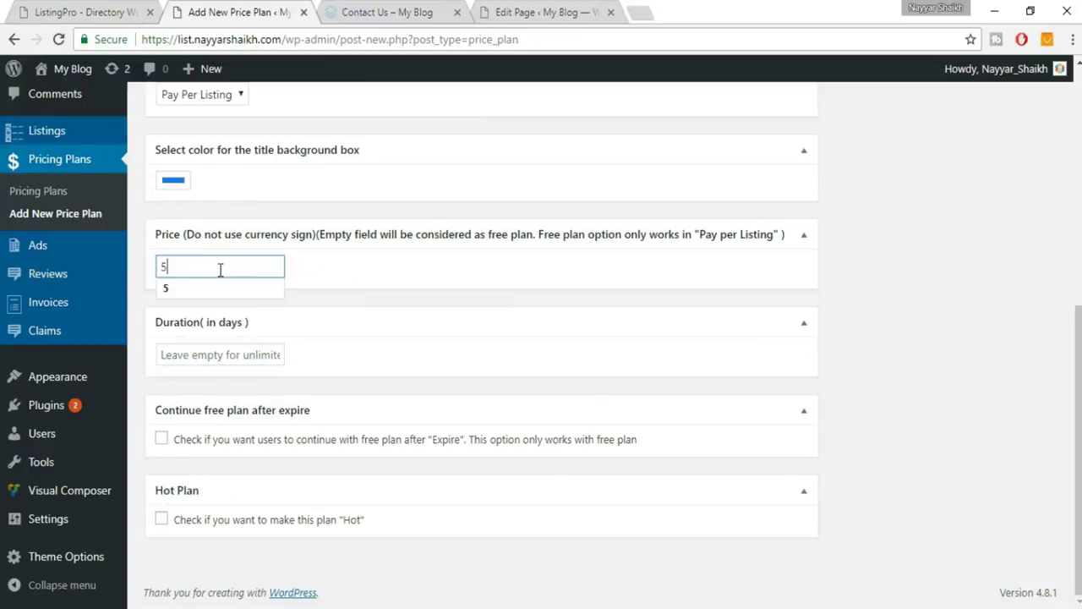
left_click(331, 272)
left_click(234, 359)
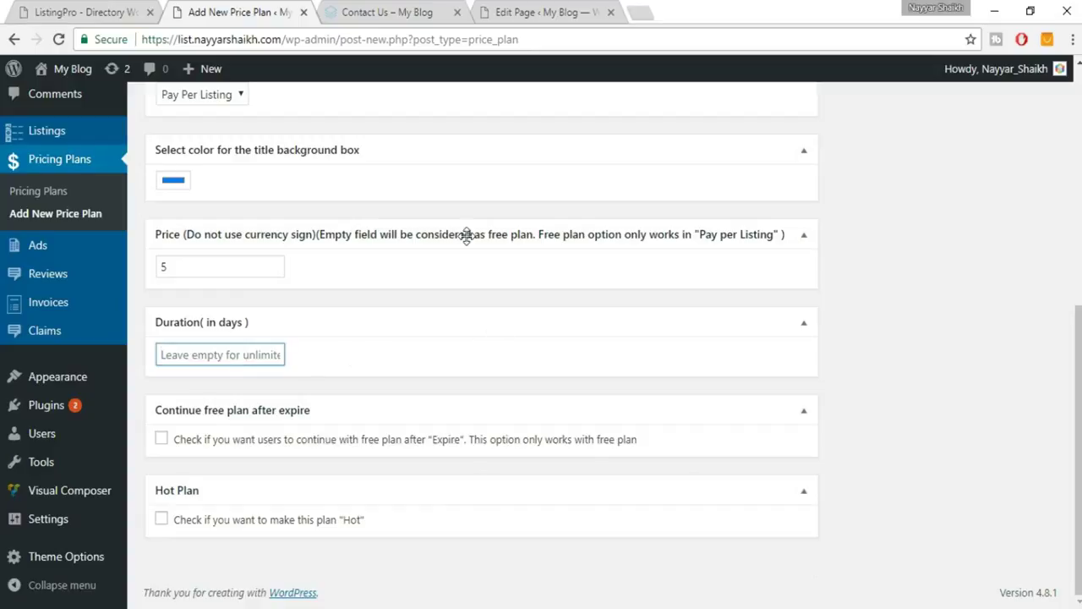
type("60")
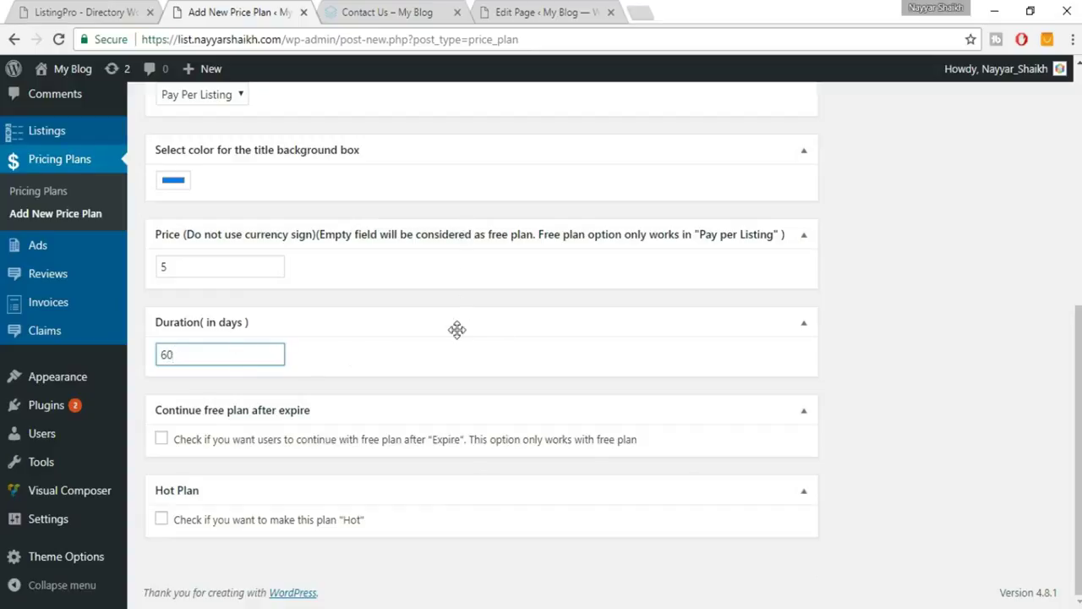
left_click(459, 326)
left_click(420, 377)
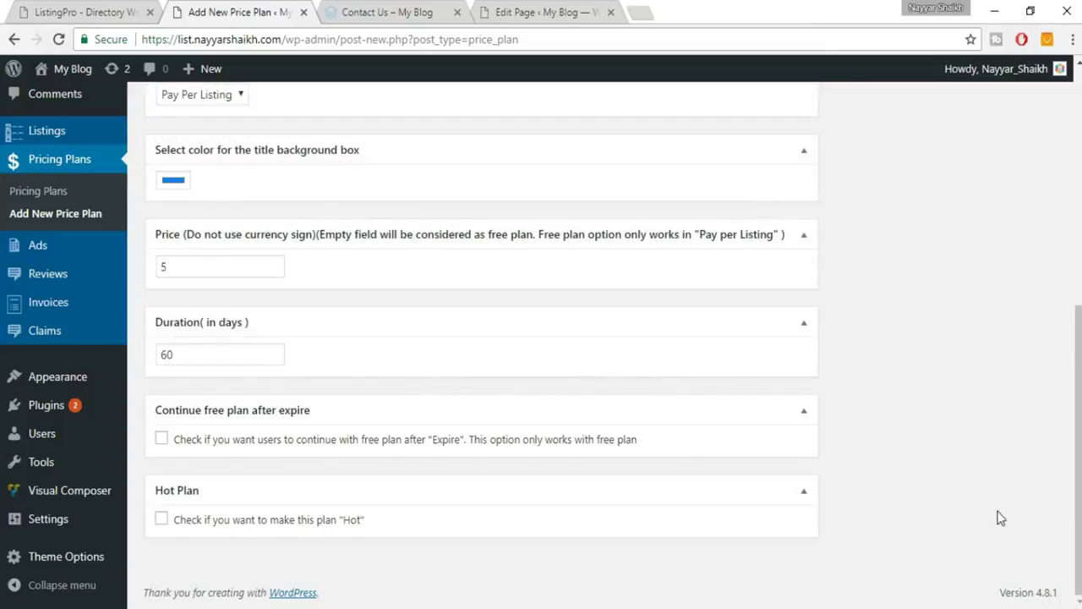
scroll(998, 516, "up", 10)
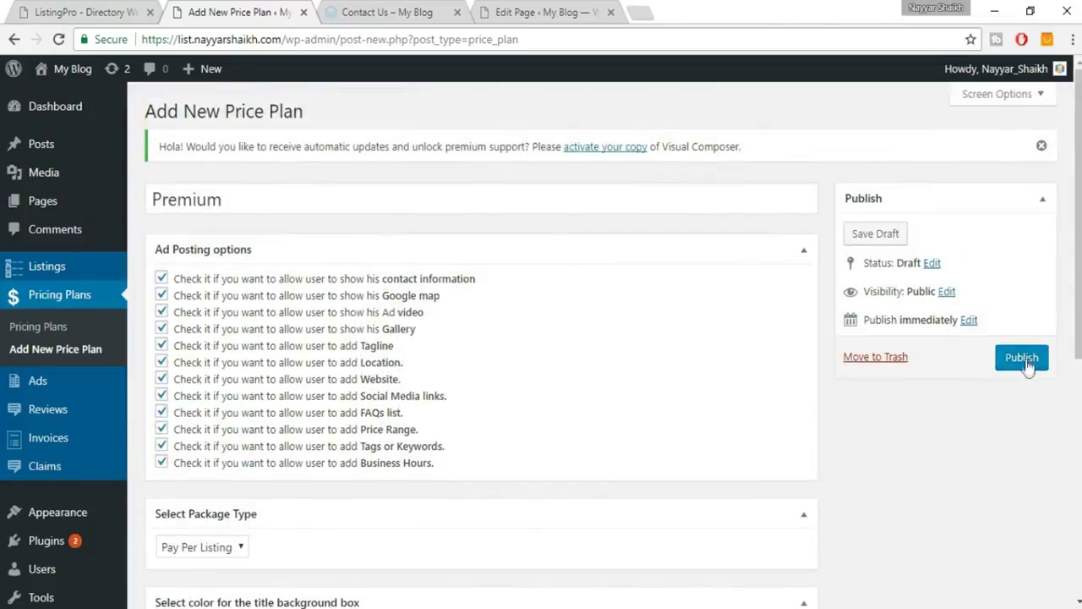
left_click(1025, 362)
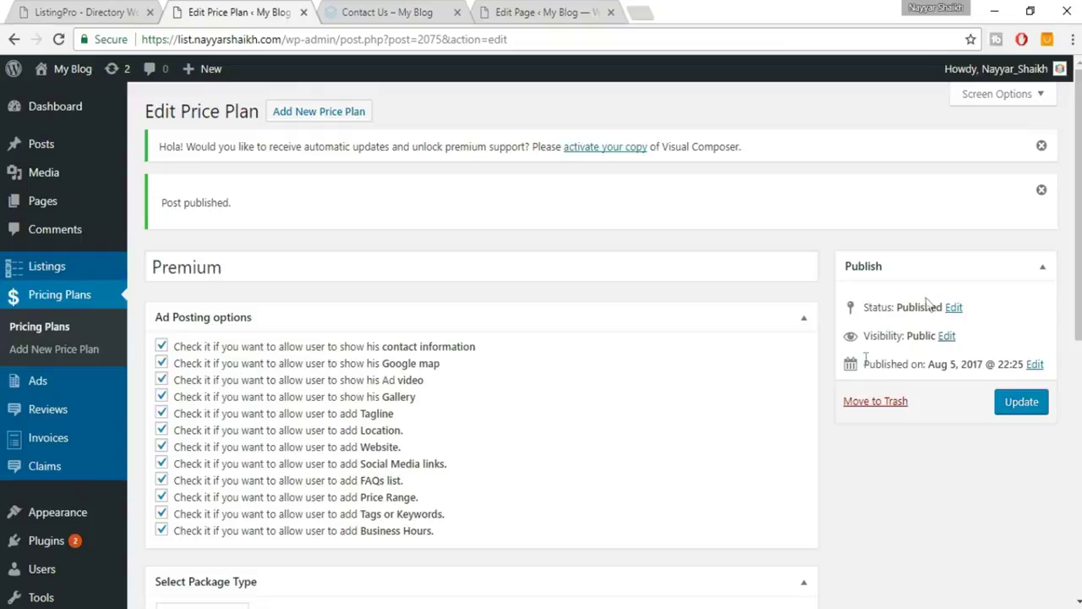
Publish a new 'Price & Plan' page and open the Select Your Plan page in a new tab.
mouse_move(42, 205)
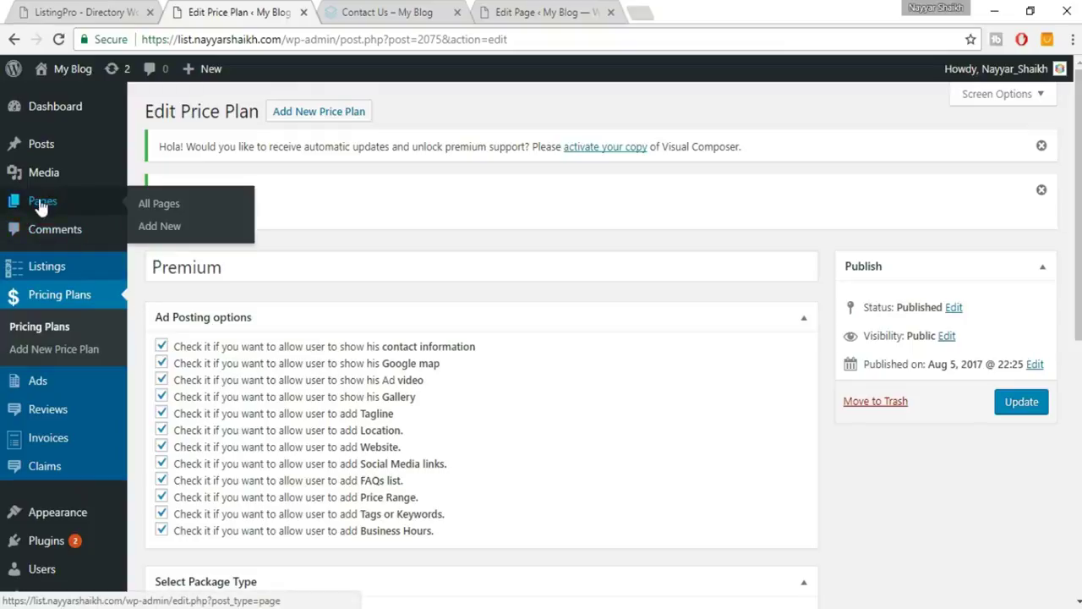
left_click(161, 227)
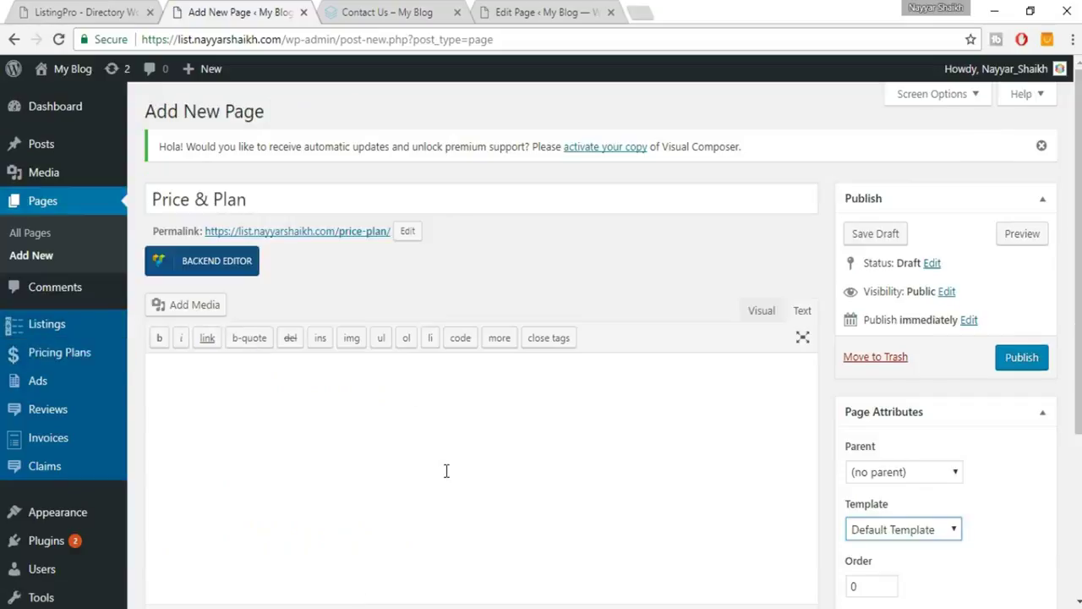
scroll(1074, 448, "down", 1)
scroll(1072, 454, "up", 1)
left_click(1003, 358)
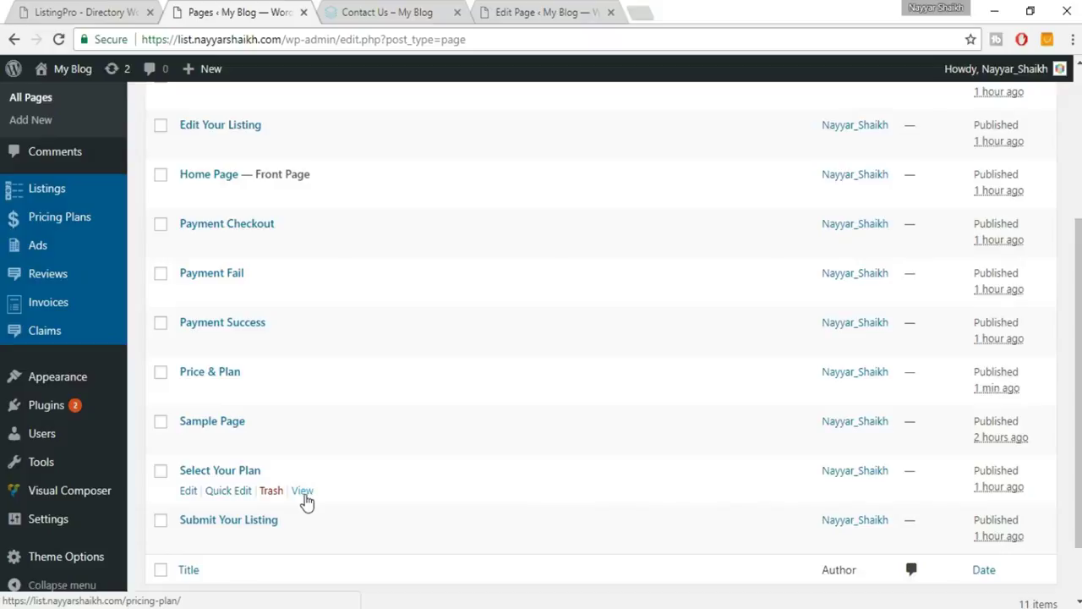
middle_click(304, 496)
Review the Premium $5, Basic $2 and Free plans on the Select Your Plan page.
left_click(380, 11)
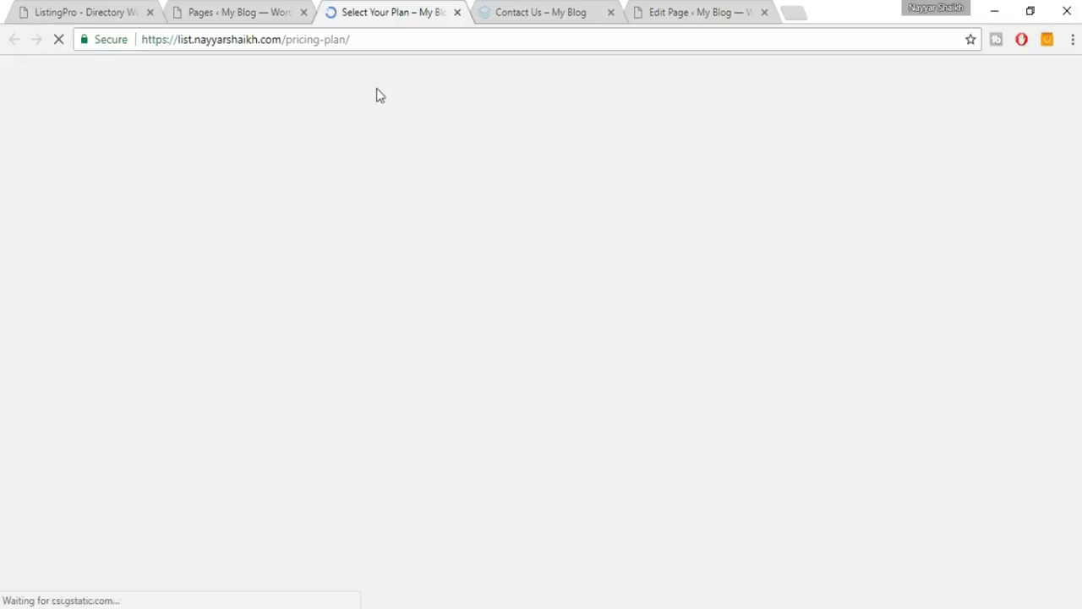
scroll(685, 393, "down", 2)
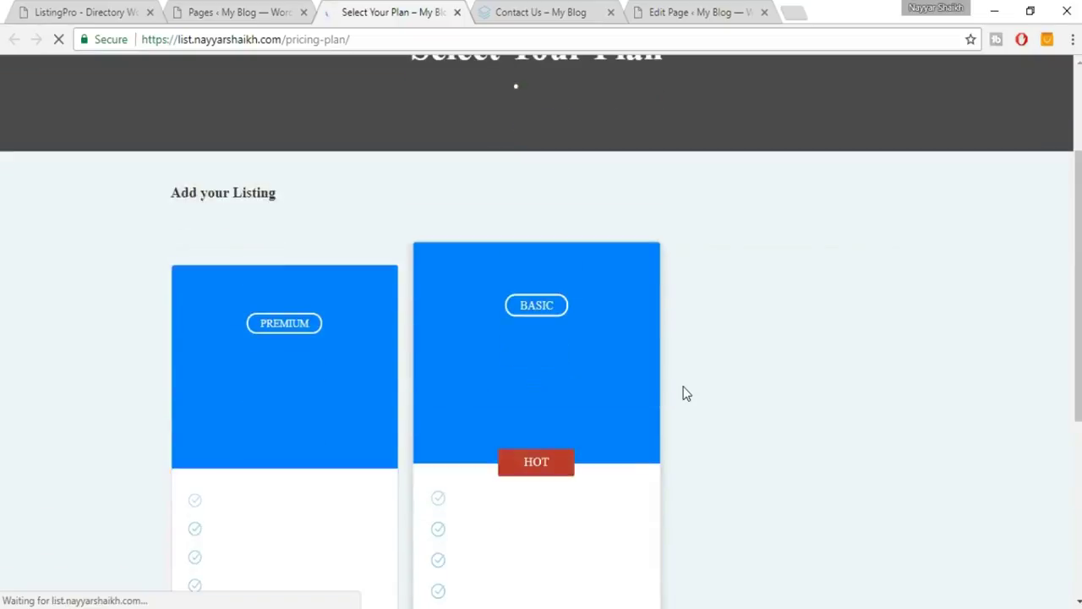
scroll(731, 342, "down", 2)
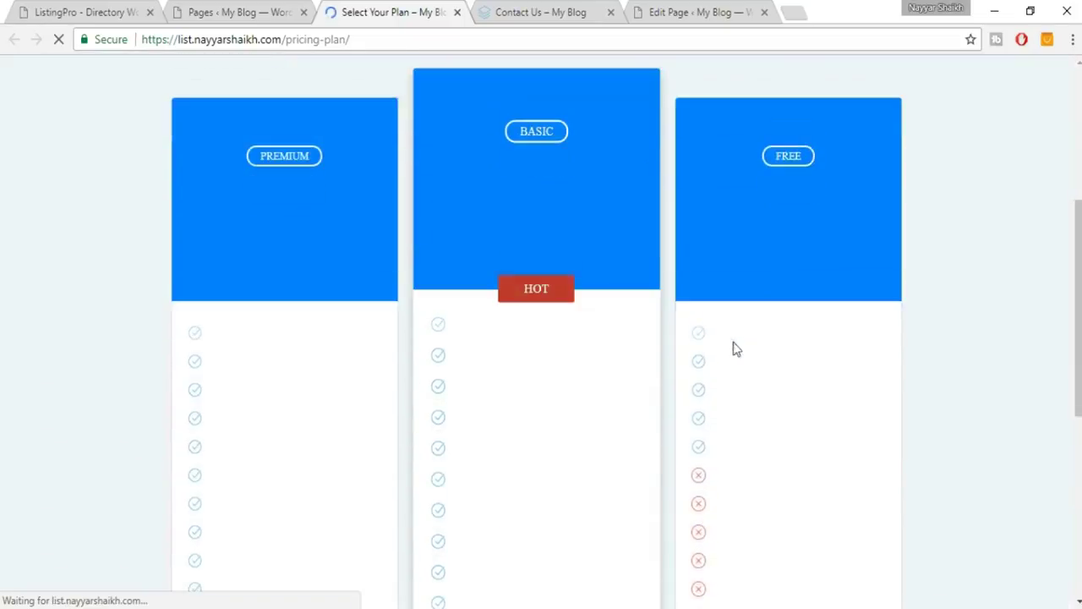
left_click(283, 11)
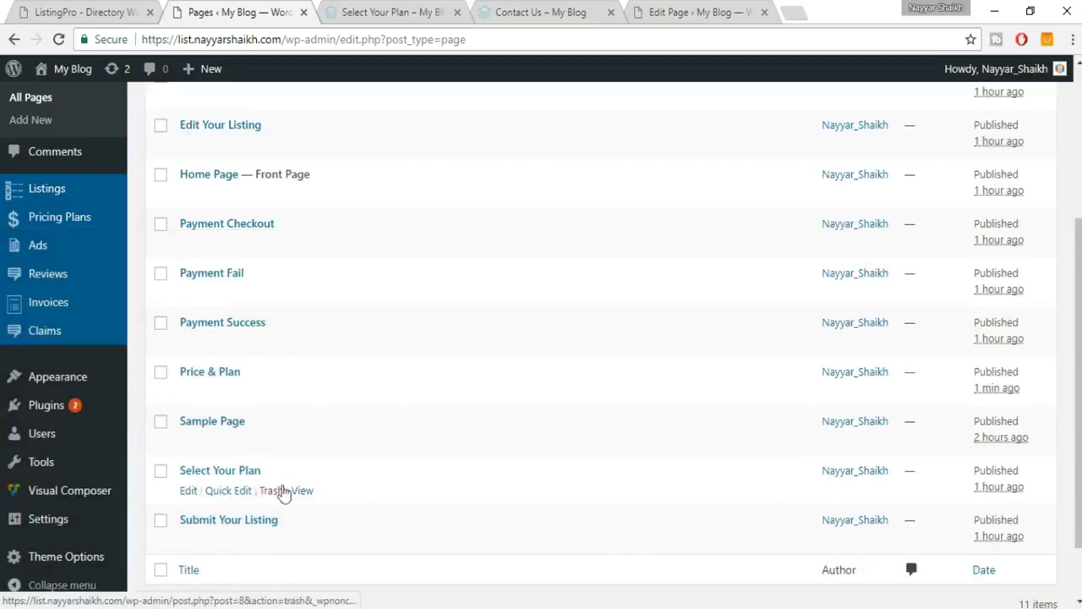
left_click(389, 12)
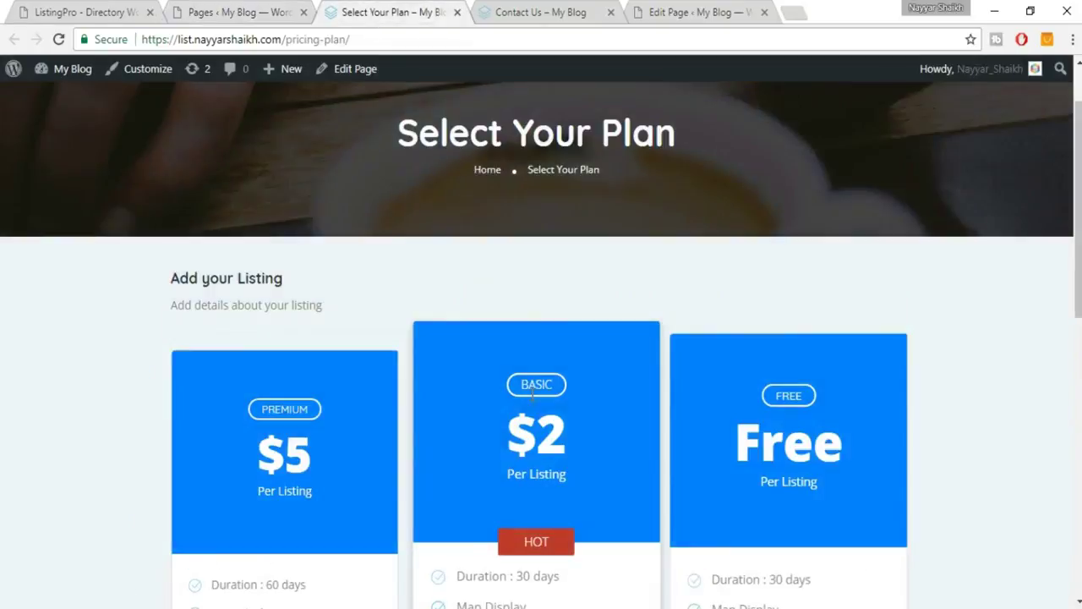
scroll(682, 408, "down", 2)
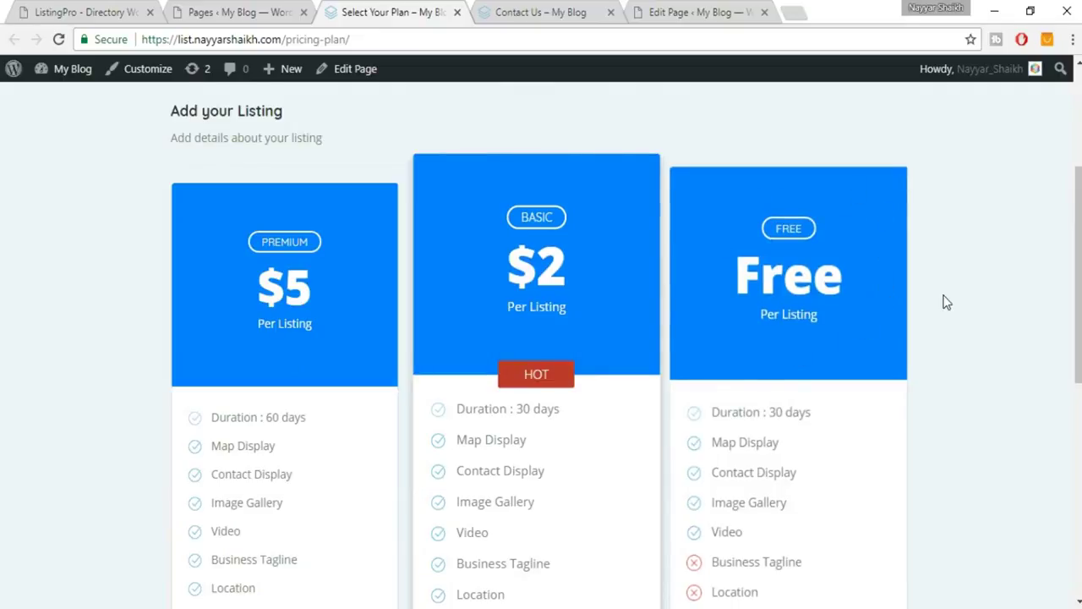
scroll(944, 302, "down", 3)
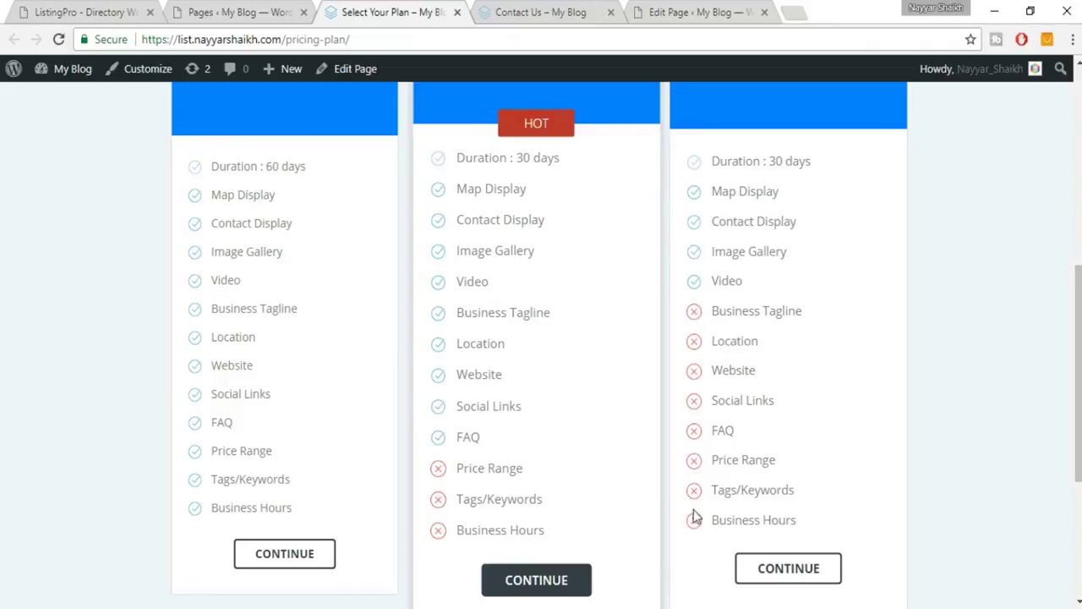
scroll(692, 513, "up", 5)
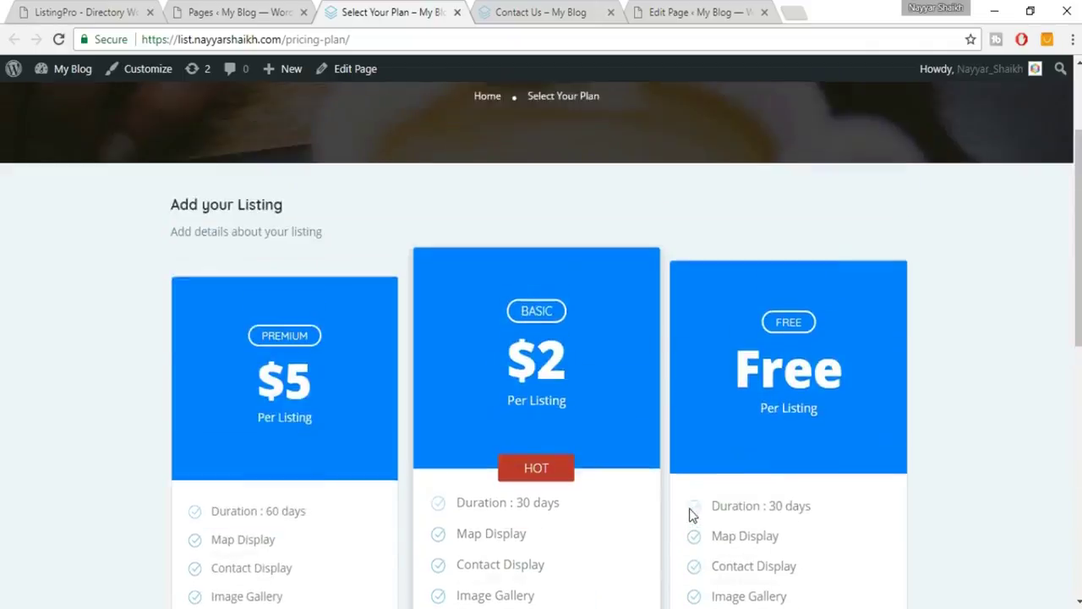
scroll(669, 473, "down", 4)
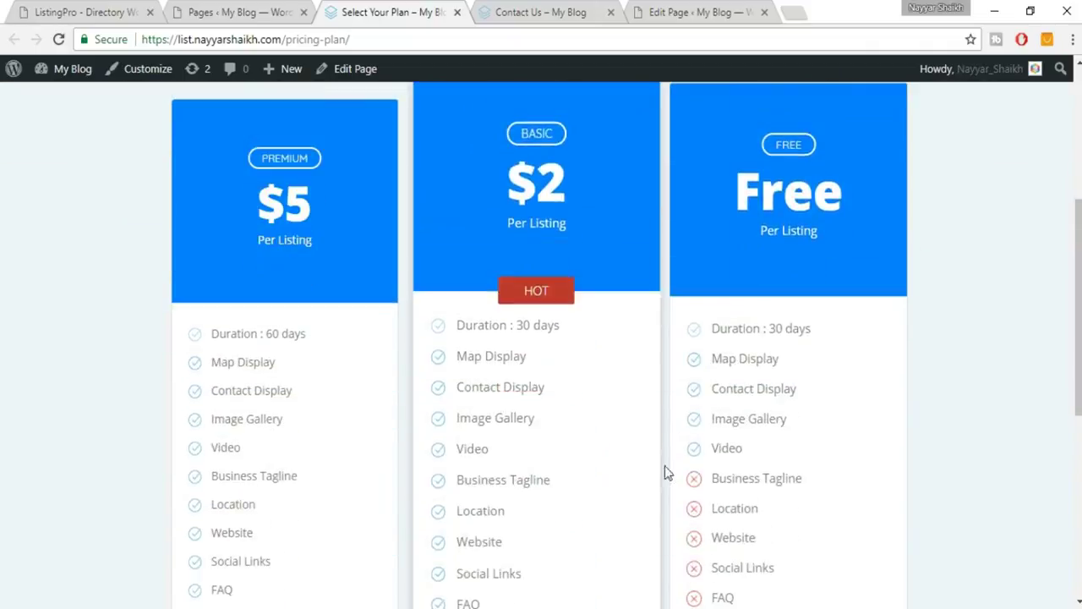
scroll(496, 547, "down", 2)
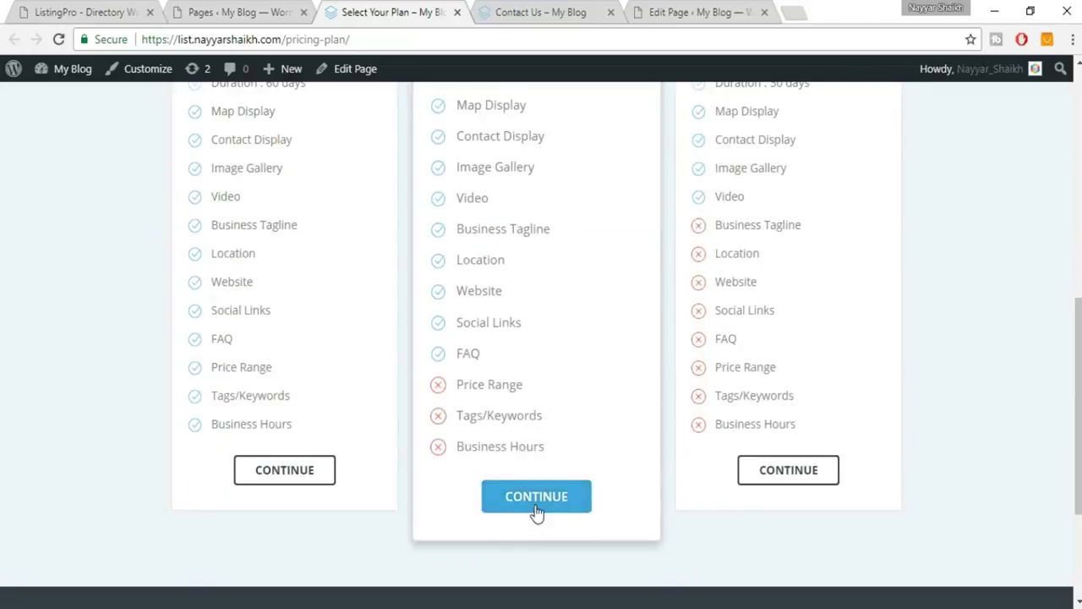
scroll(536, 512, "up", 6)
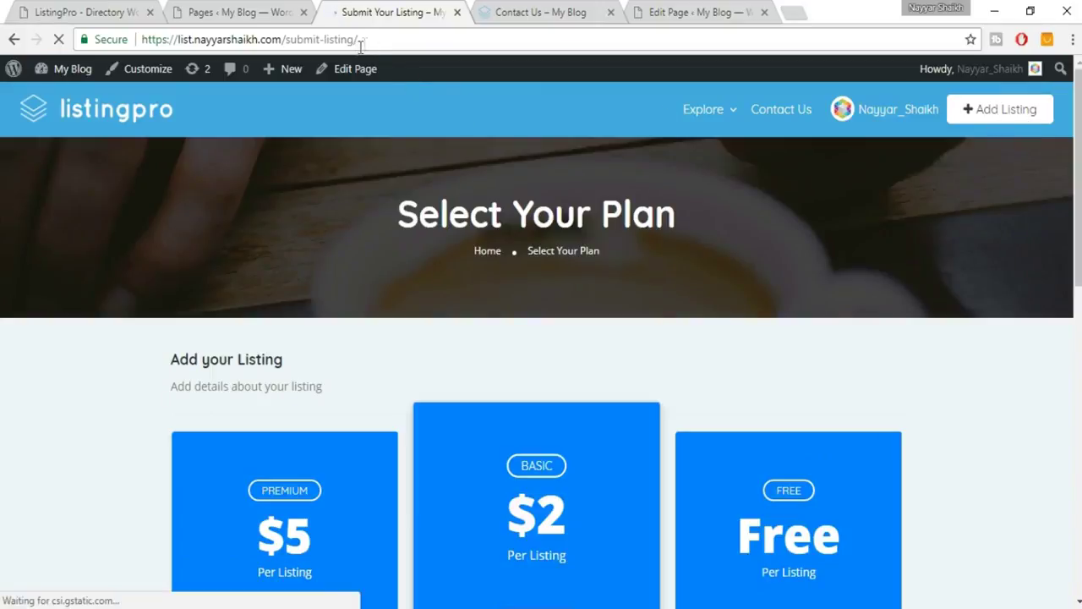
scroll(628, 323, "down", 4)
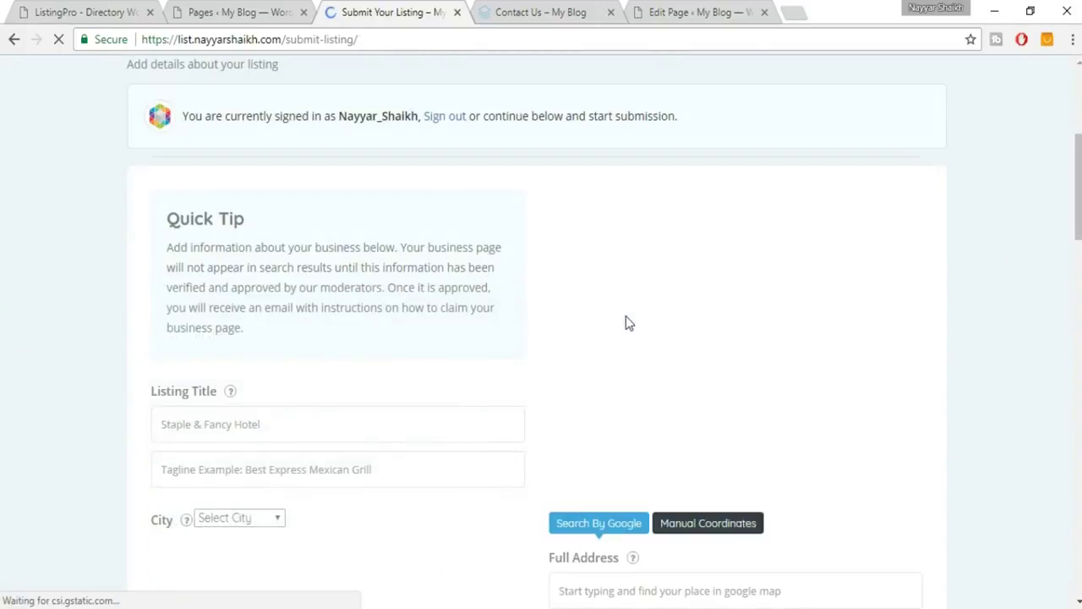
scroll(626, 317, "up", 4)
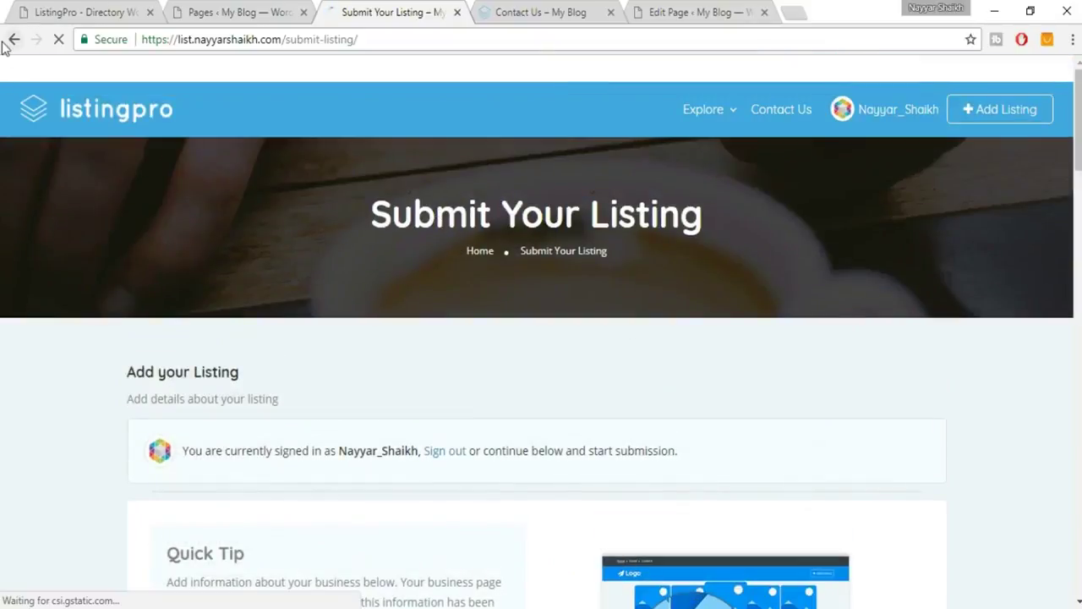
left_click(233, 12)
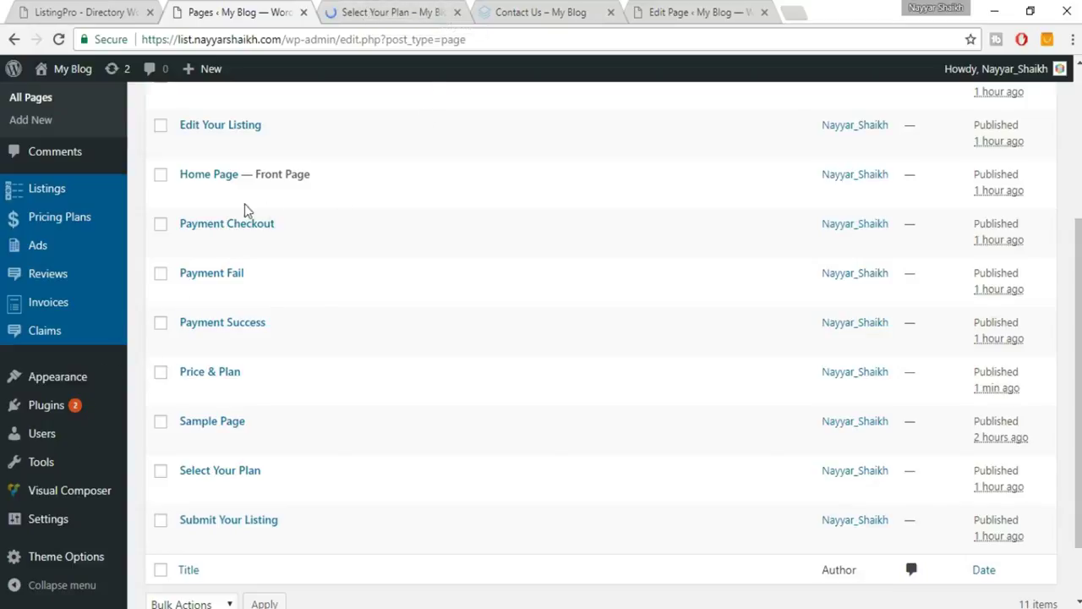
In Payment Settings, set Enable Paid Submission to Yes with USD currency.
scroll(55, 520, "down", 2)
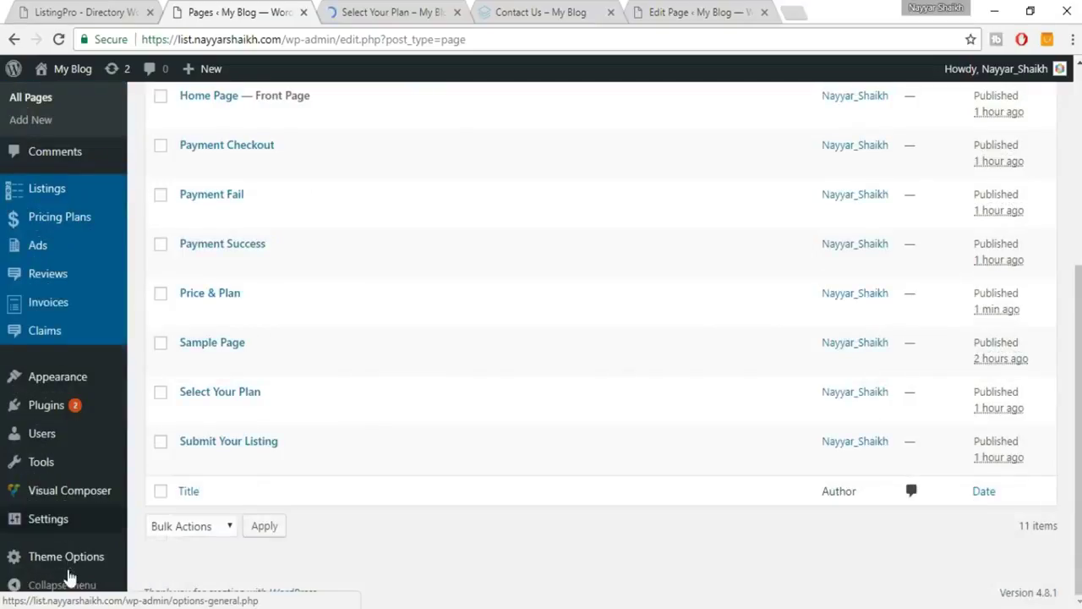
mouse_move(48, 564)
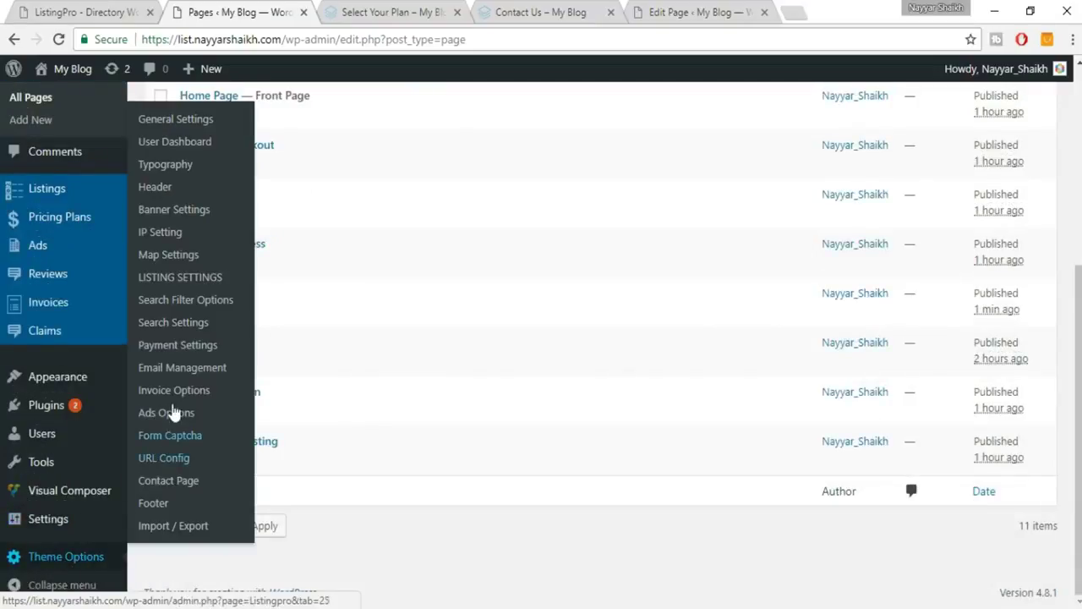
left_click(183, 348)
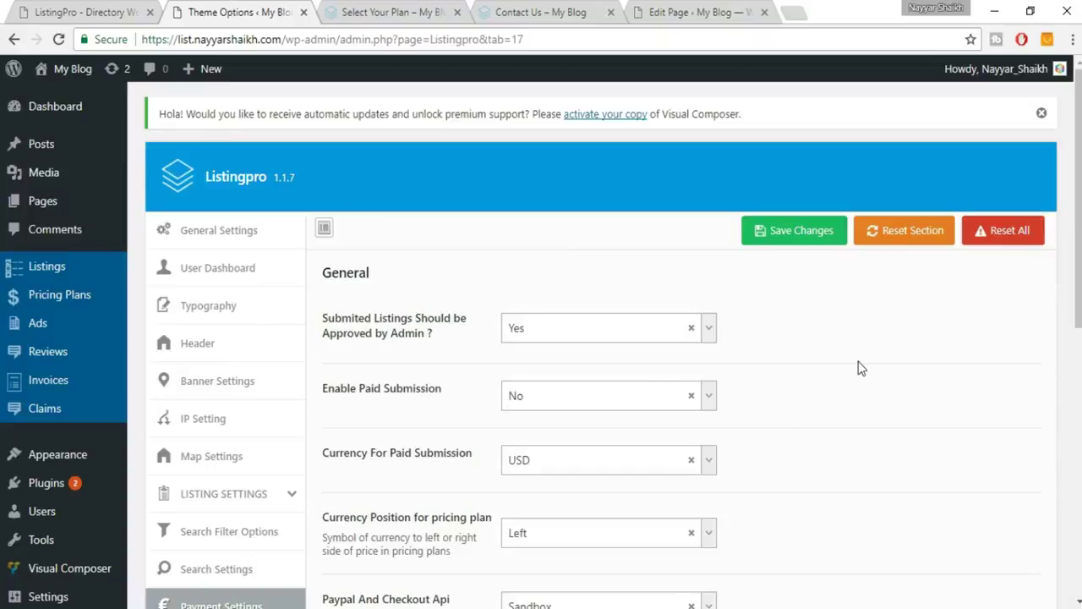
scroll(858, 368, "down", 2)
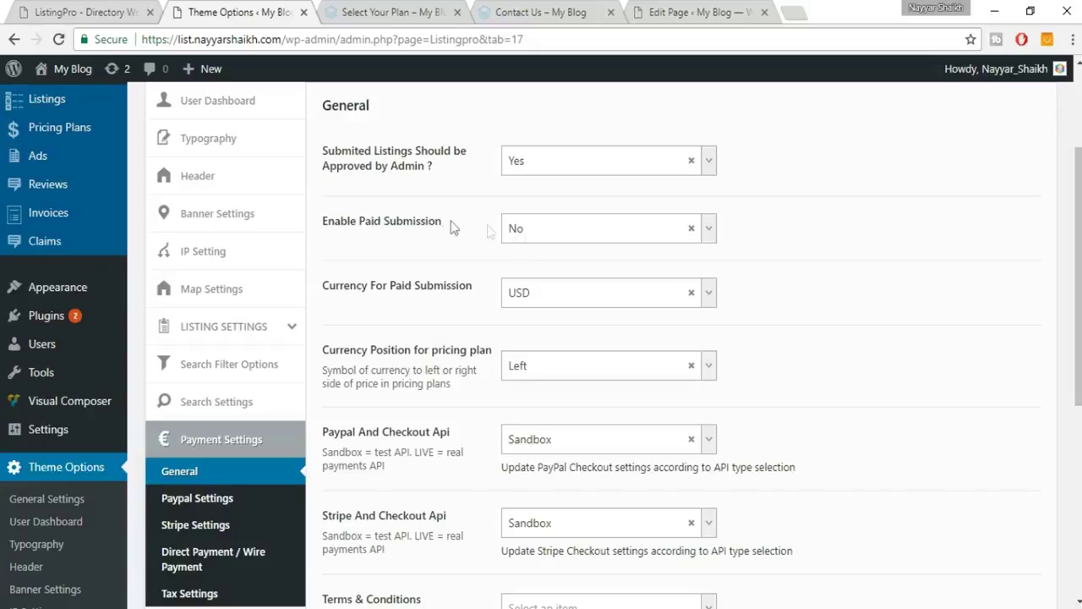
left_click(544, 230)
left_click(557, 305)
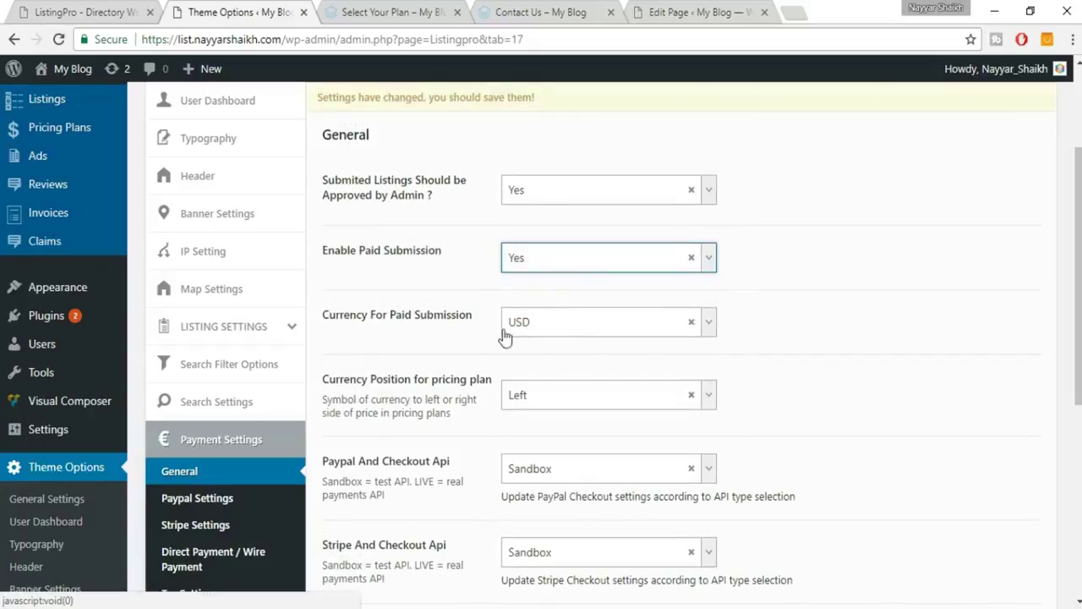
left_click(590, 328)
left_click(589, 328)
scroll(973, 338, "down", 3)
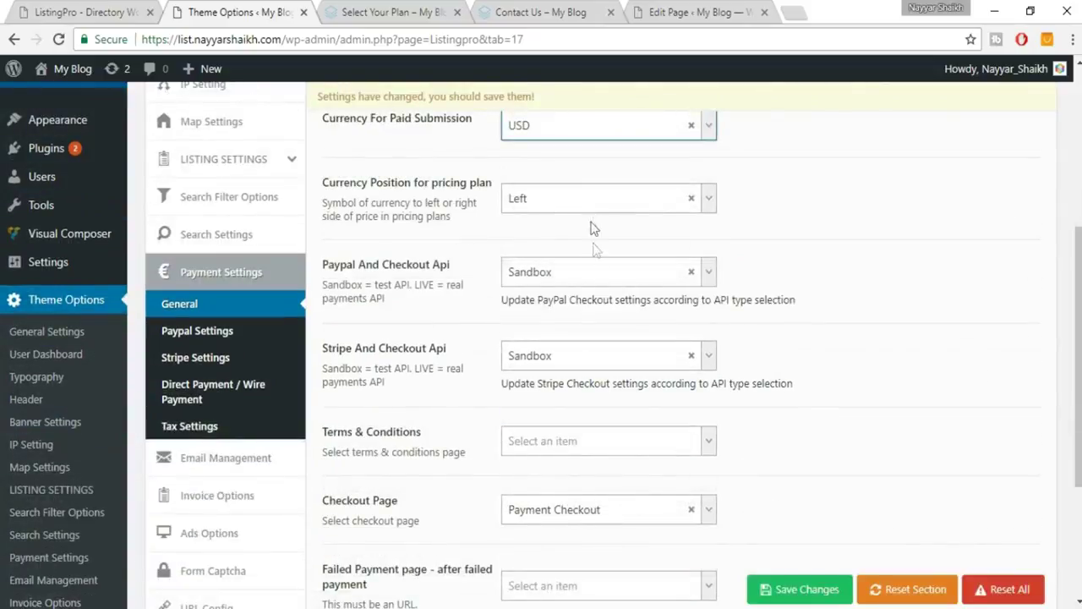
Switch both PayPal and Stripe checkout APIs from Sandbox to Live.
left_click(517, 282)
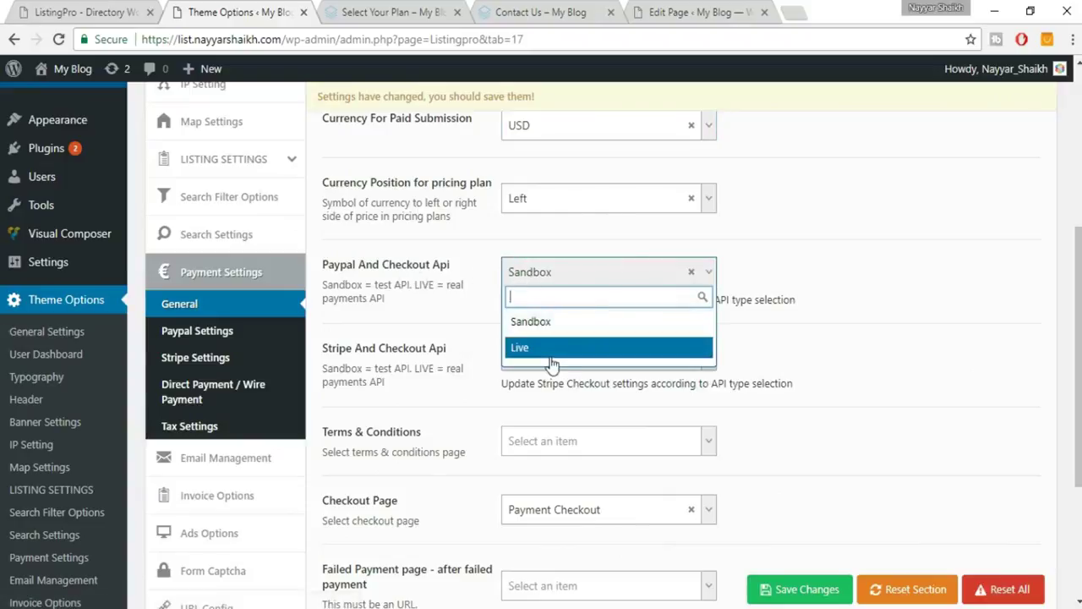
left_click(550, 359)
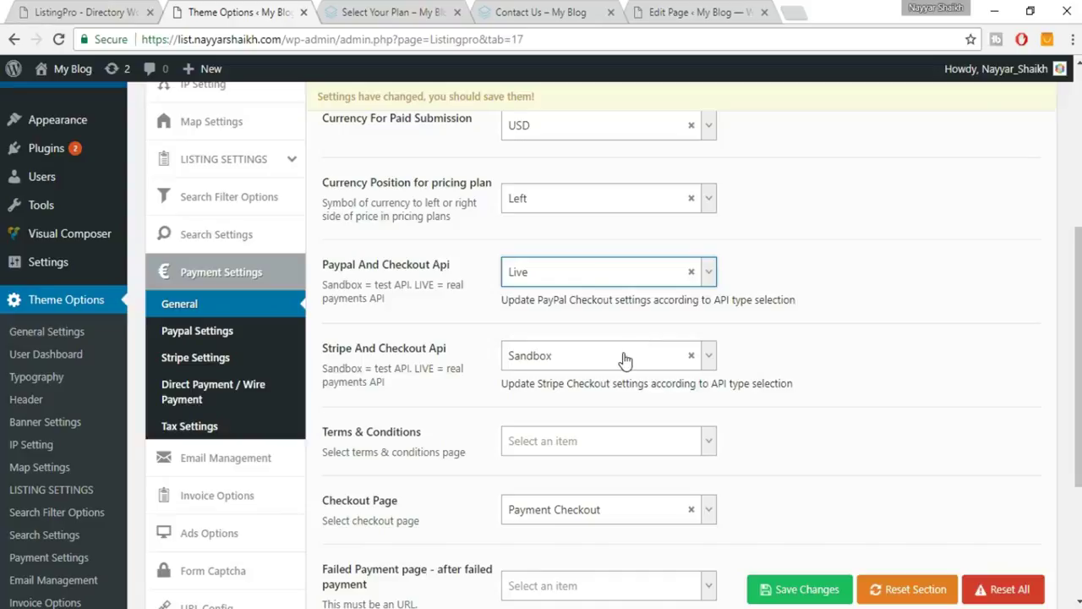
left_click(623, 356)
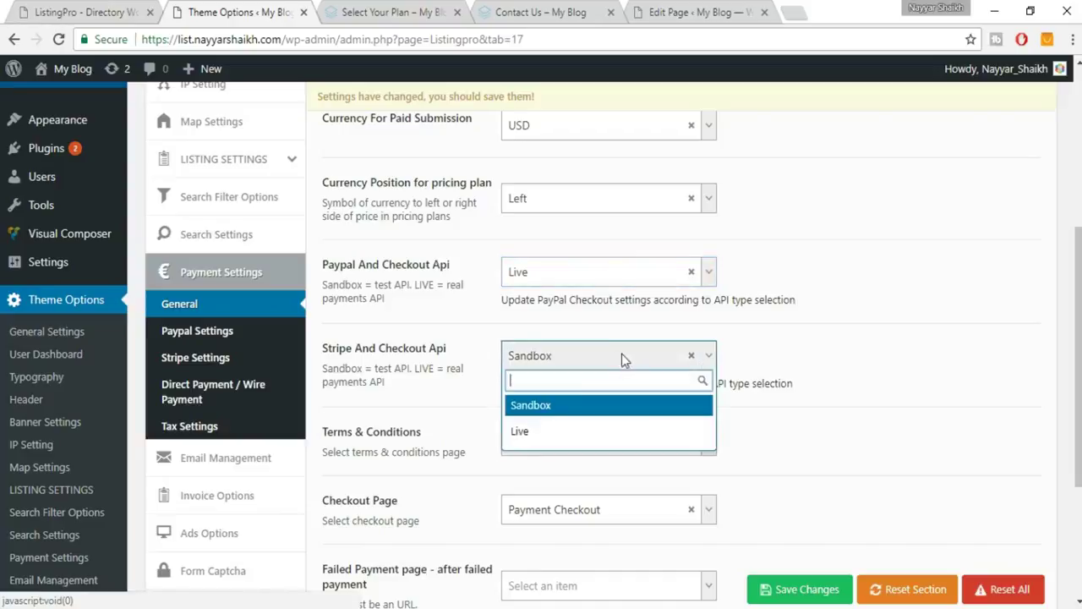
left_click(550, 440)
Keep Payment Checkout as the checkout page.
scroll(905, 404, "down", 2)
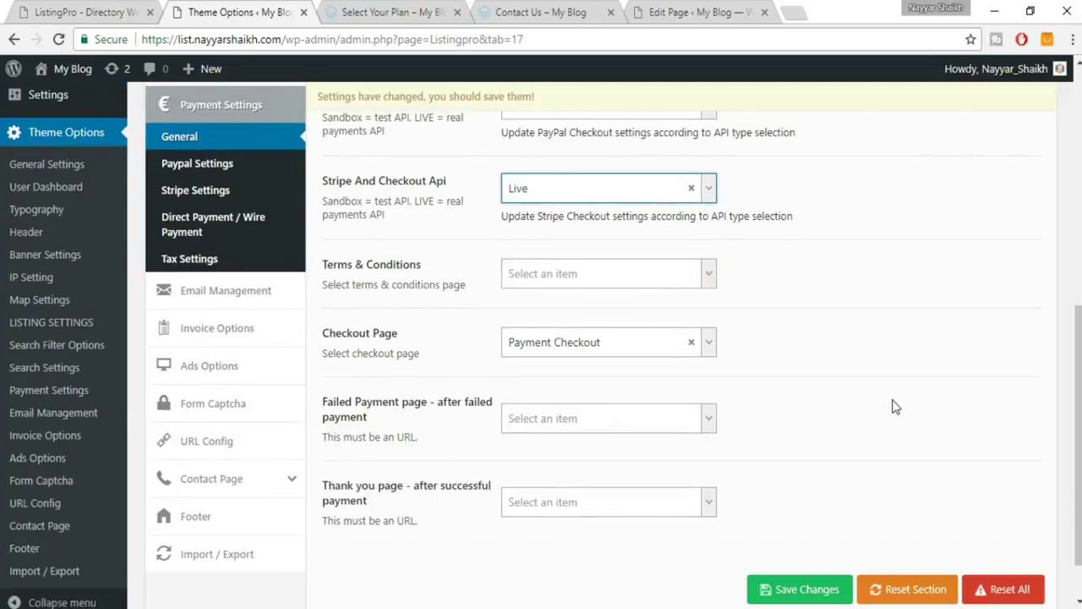
left_click(565, 356)
left_click(593, 499)
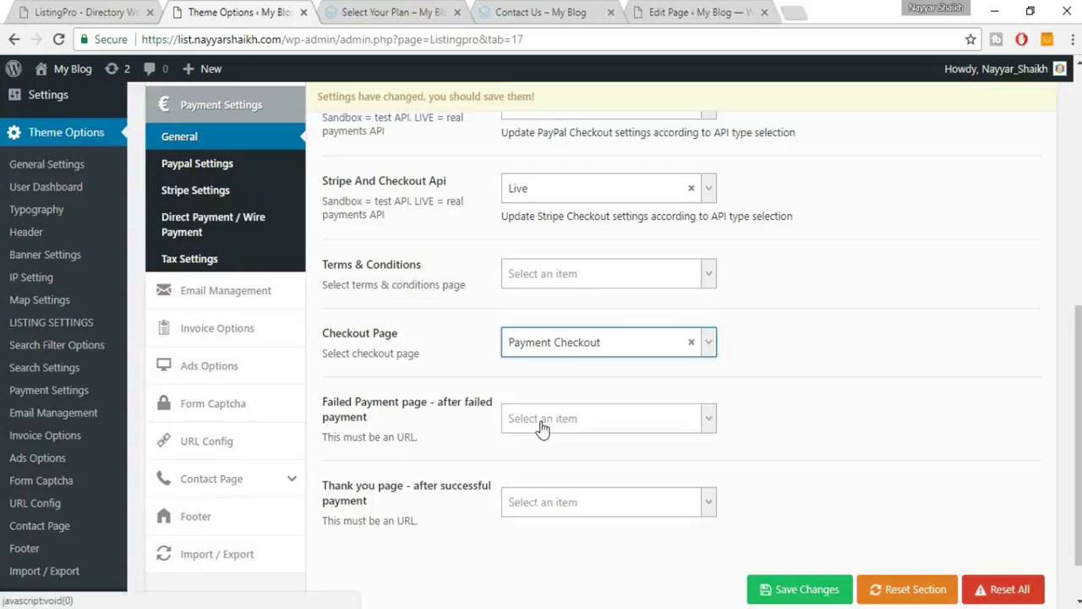
left_click(541, 422)
Set Payment Fail and Payment Success as the failure and thank-you pages, and save.
left_click(558, 369)
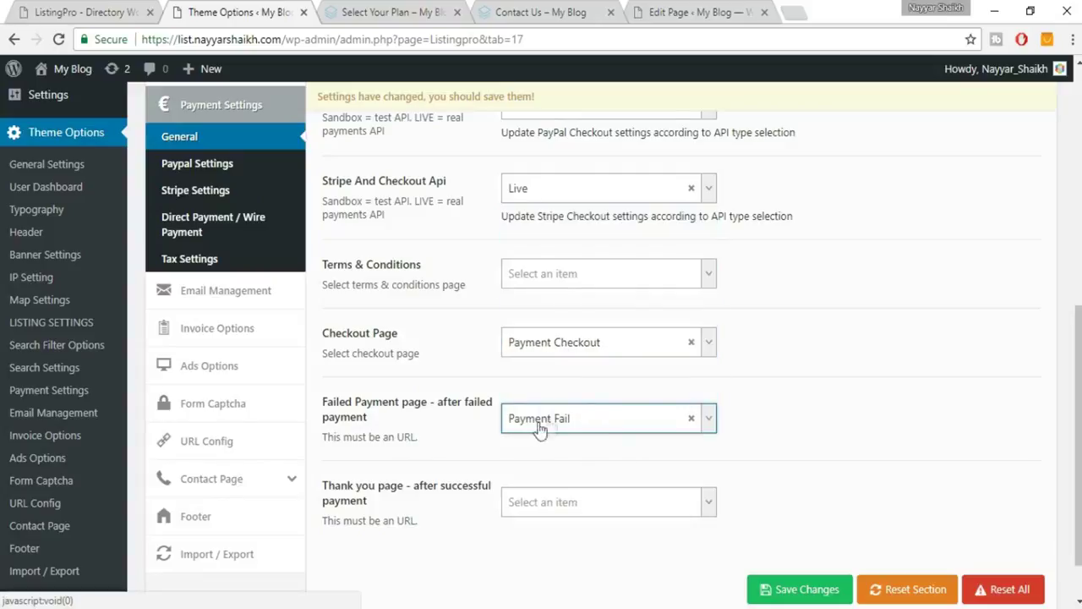
left_click(620, 507)
scroll(621, 437, "down", 2)
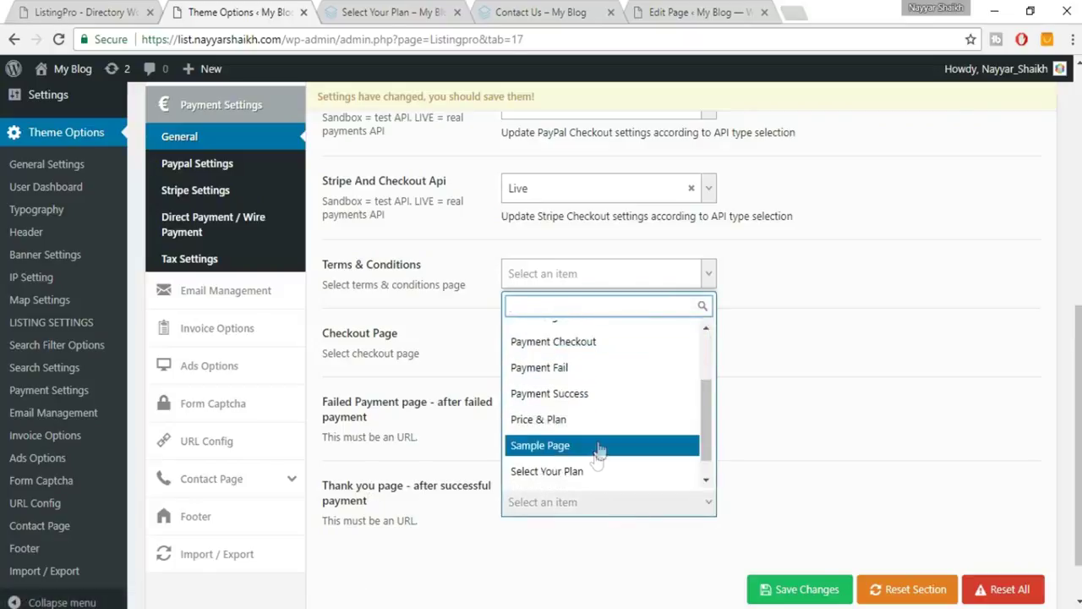
scroll(602, 421, "down", 1)
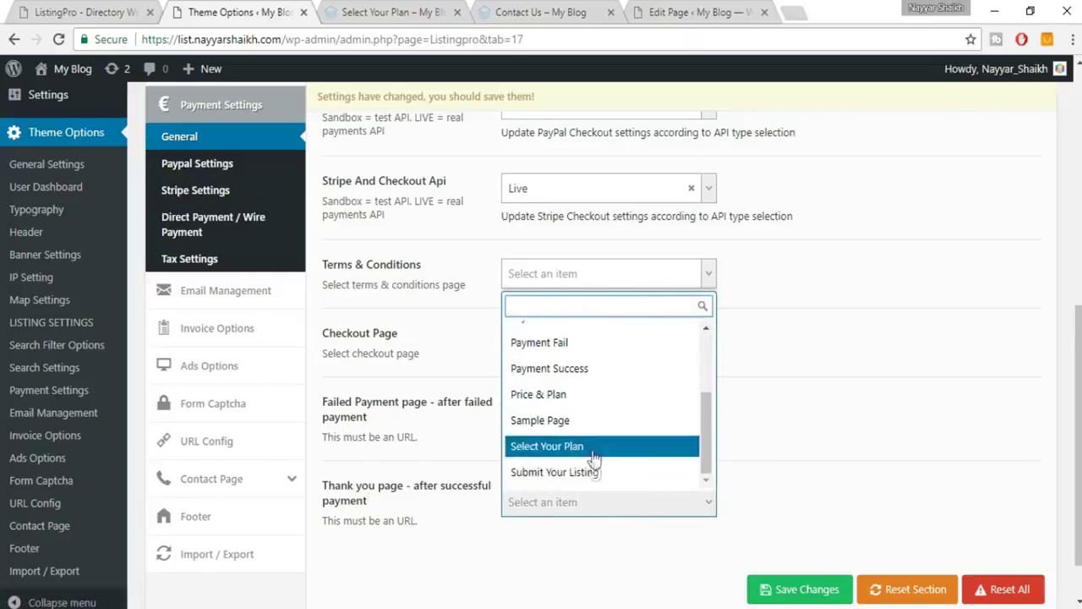
left_click(609, 368)
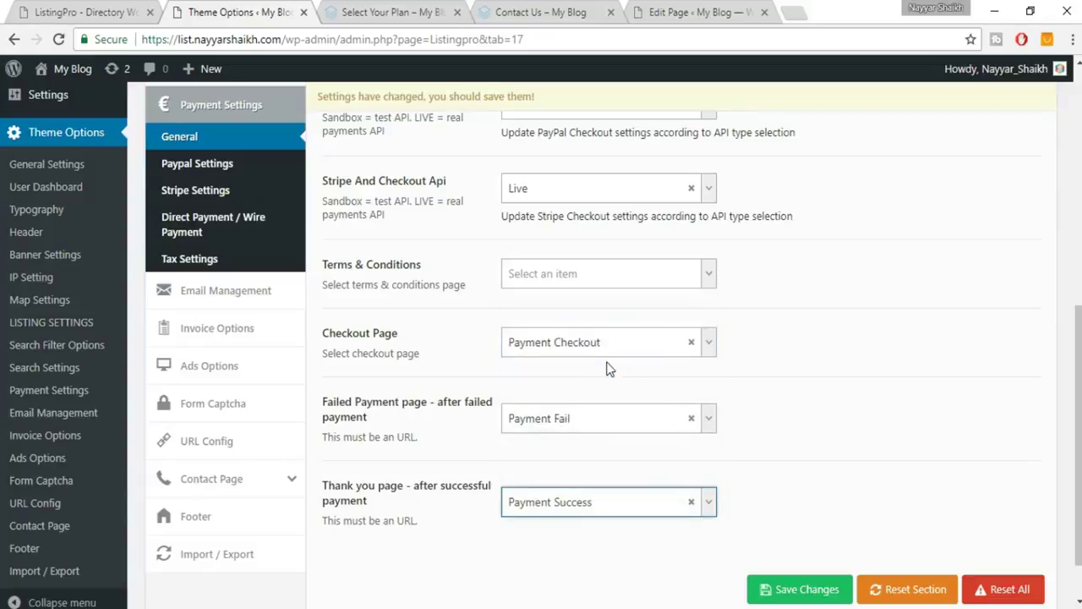
left_click(639, 500)
scroll(620, 435, "up", 2)
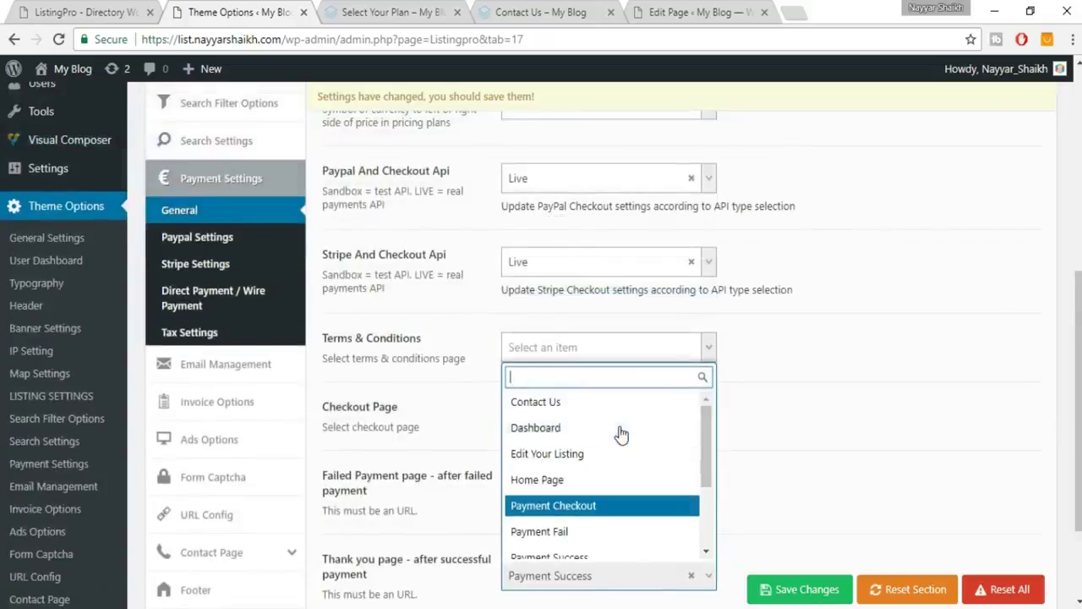
scroll(640, 454, "down", 2)
scroll(640, 457, "down", 3)
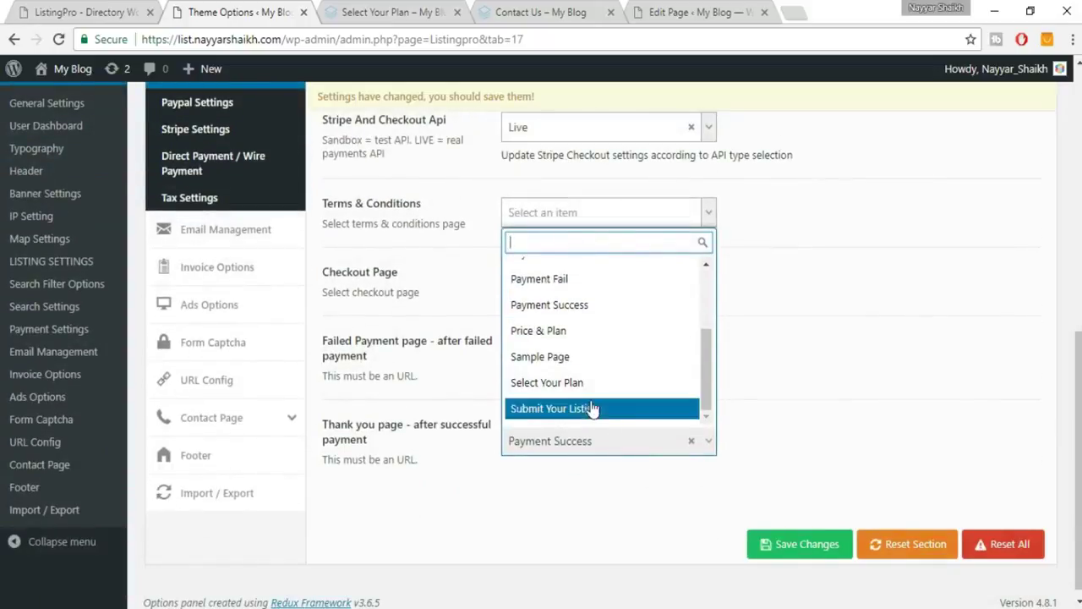
left_click(604, 305)
left_click(783, 544)
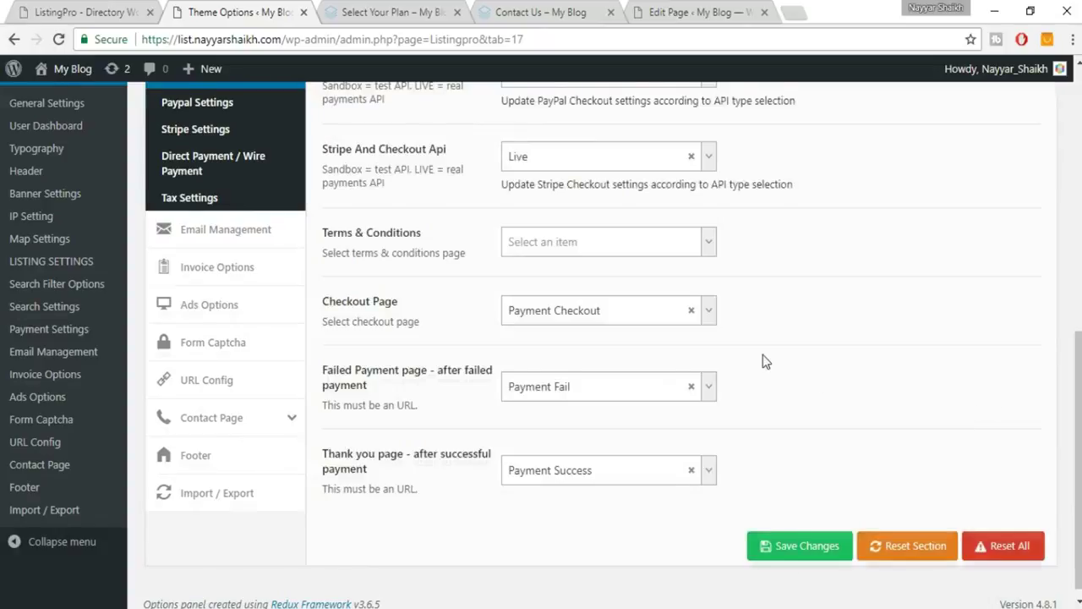
Switch PayPal to Enabled in the Paypal Settings.
scroll(763, 360, "up", 1)
left_click(224, 187)
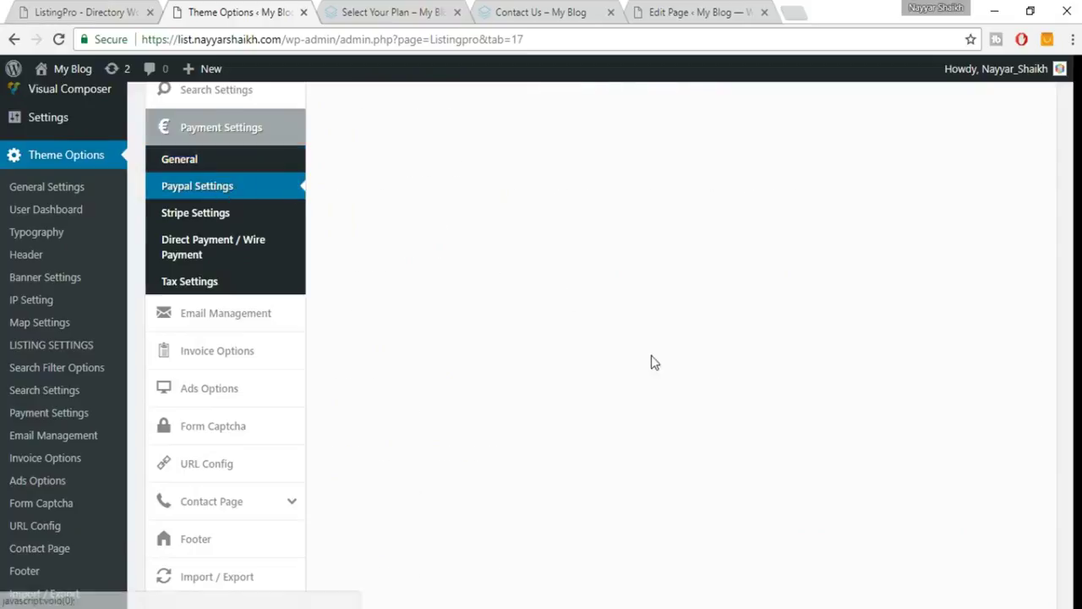
scroll(651, 362, "up", 1)
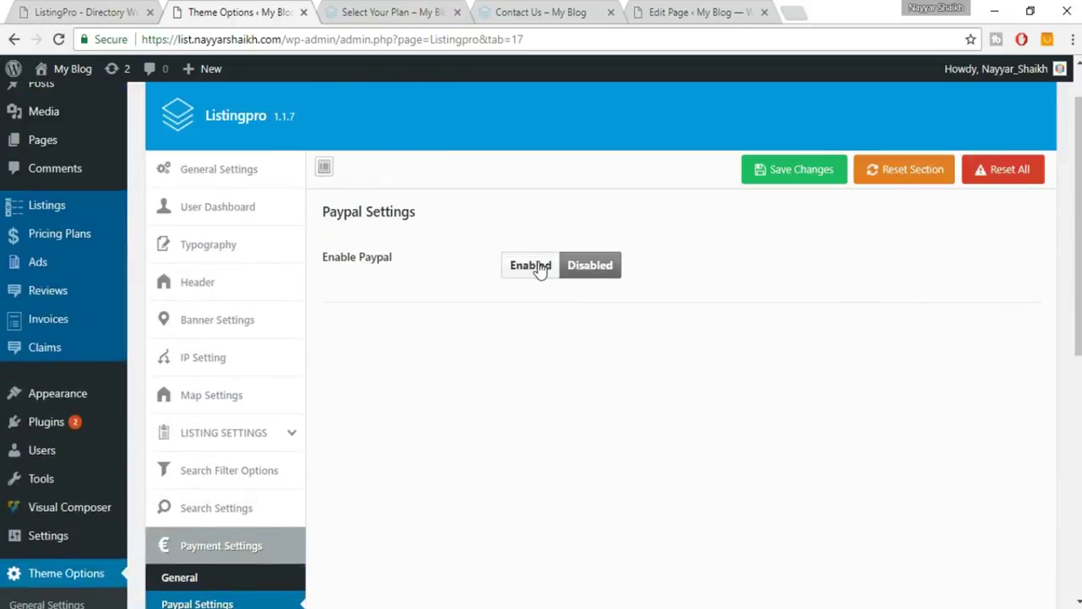
left_click(531, 266)
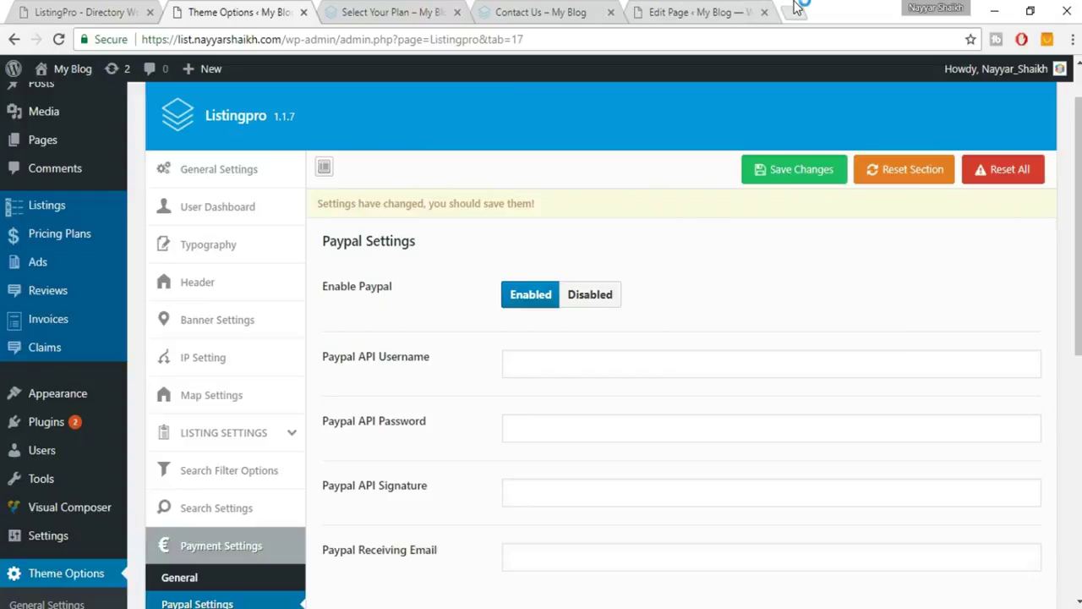
left_click(793, 11)
On paypal.com, open API access settings from Seller preferences.
type("paypal.com")
key("Return")
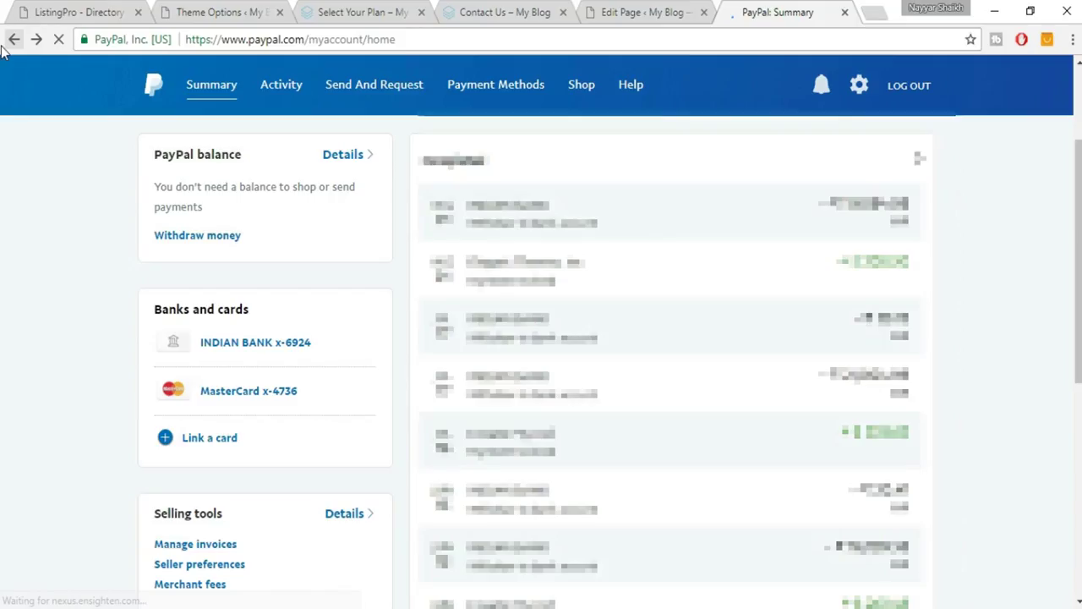
scroll(1046, 311, "down", 3)
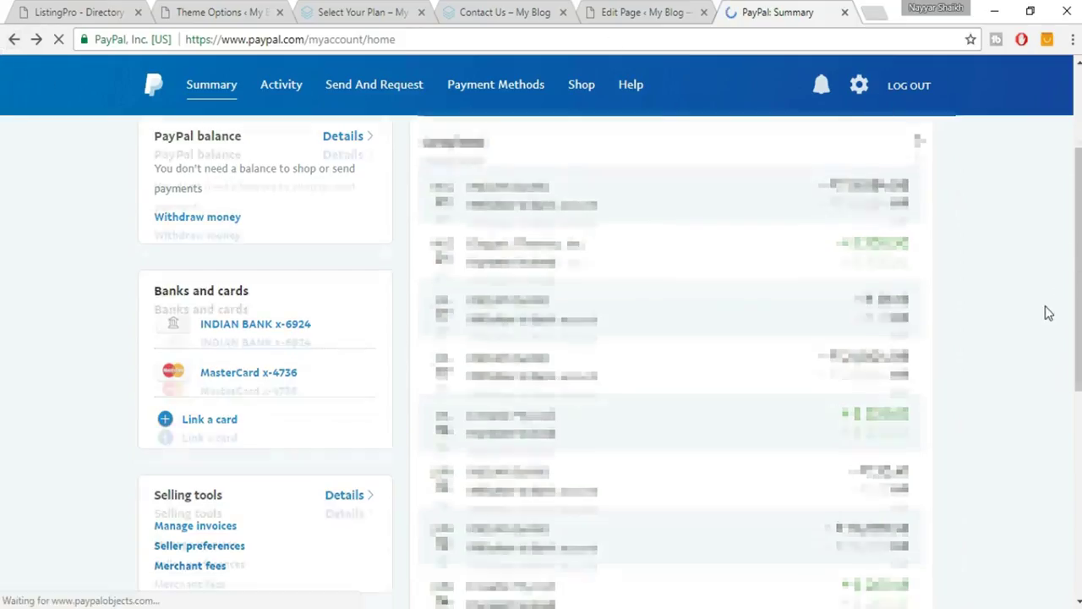
scroll(1046, 313, "up", 5)
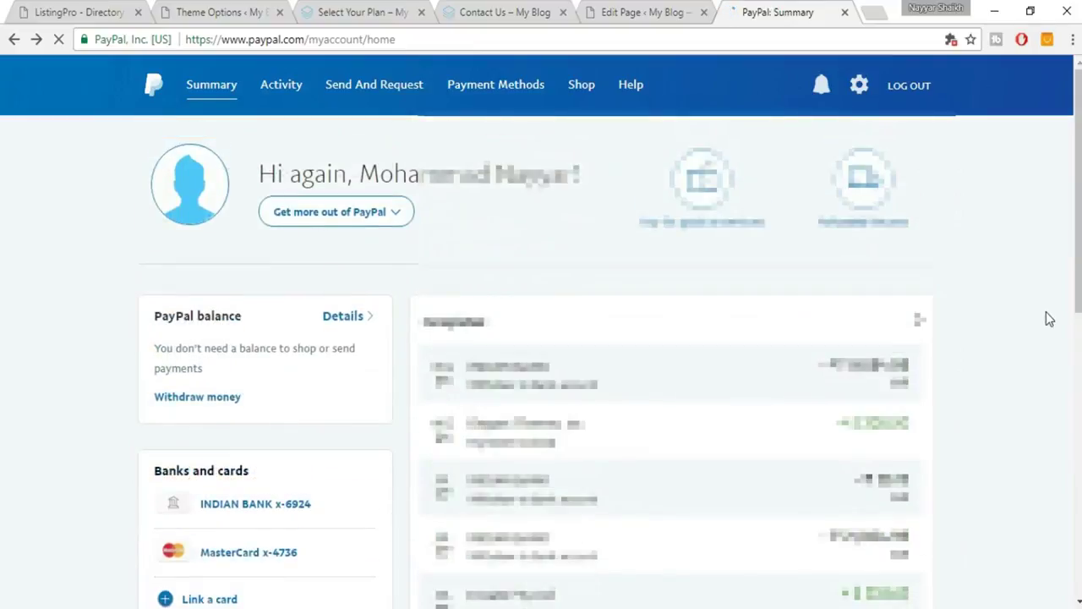
scroll(1046, 318, "down", 5)
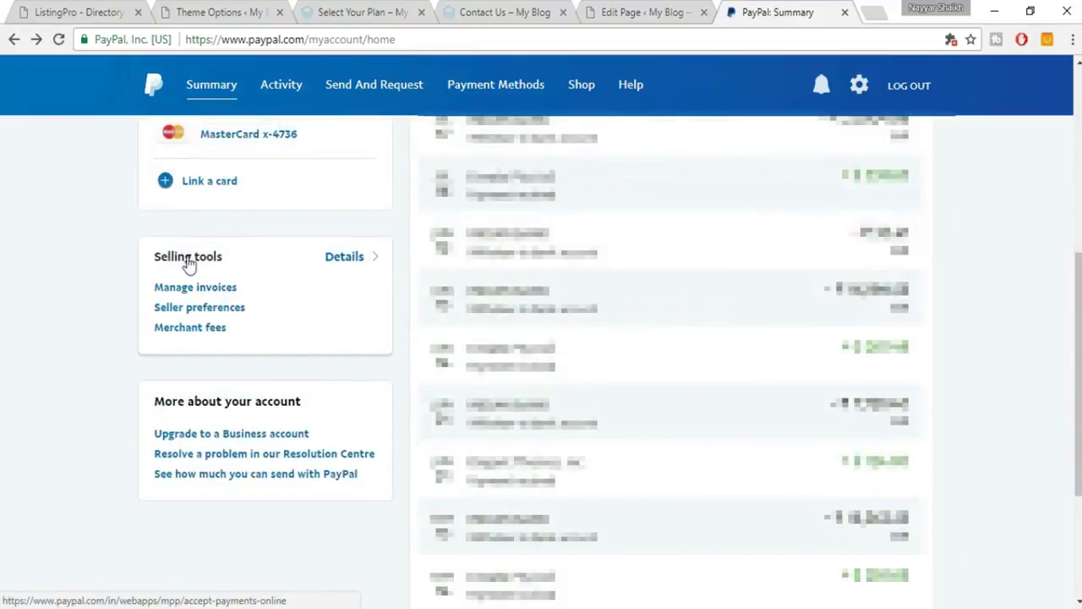
left_click(217, 310)
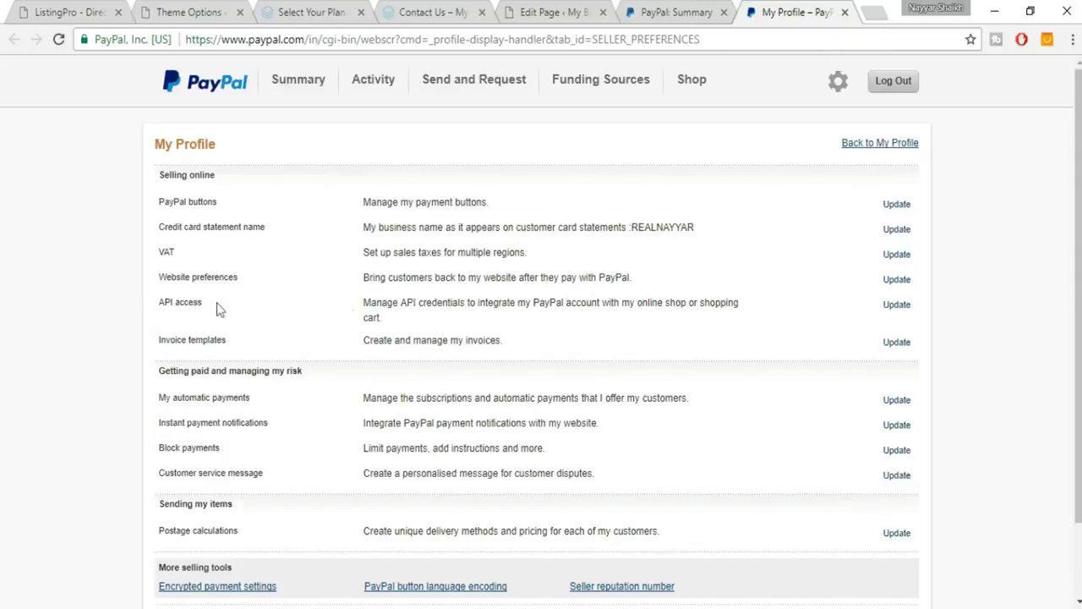
left_click_drag(162, 304, 646, 315)
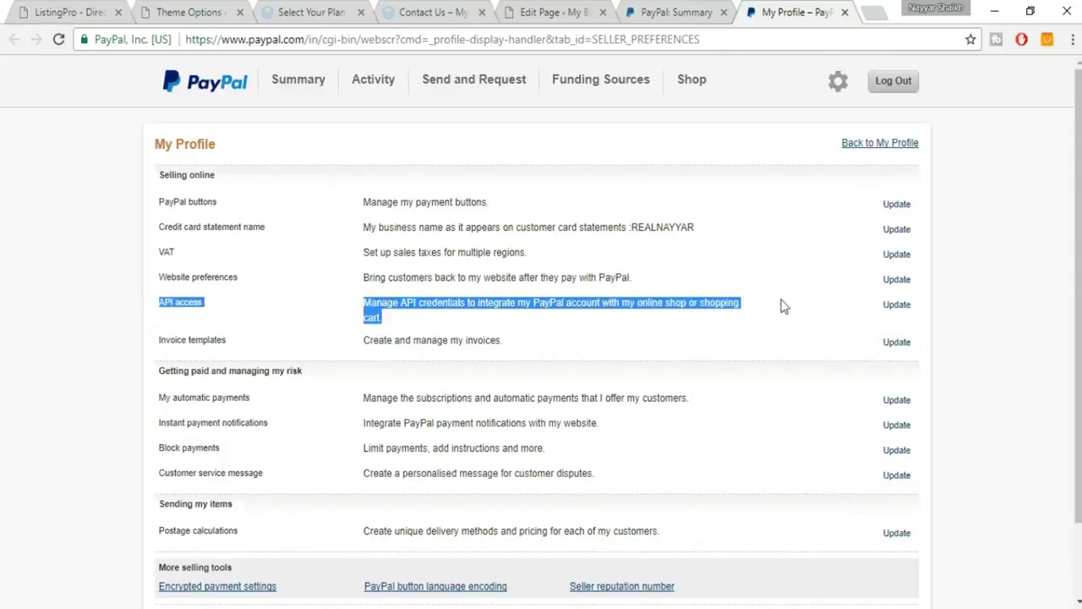
left_click(903, 310)
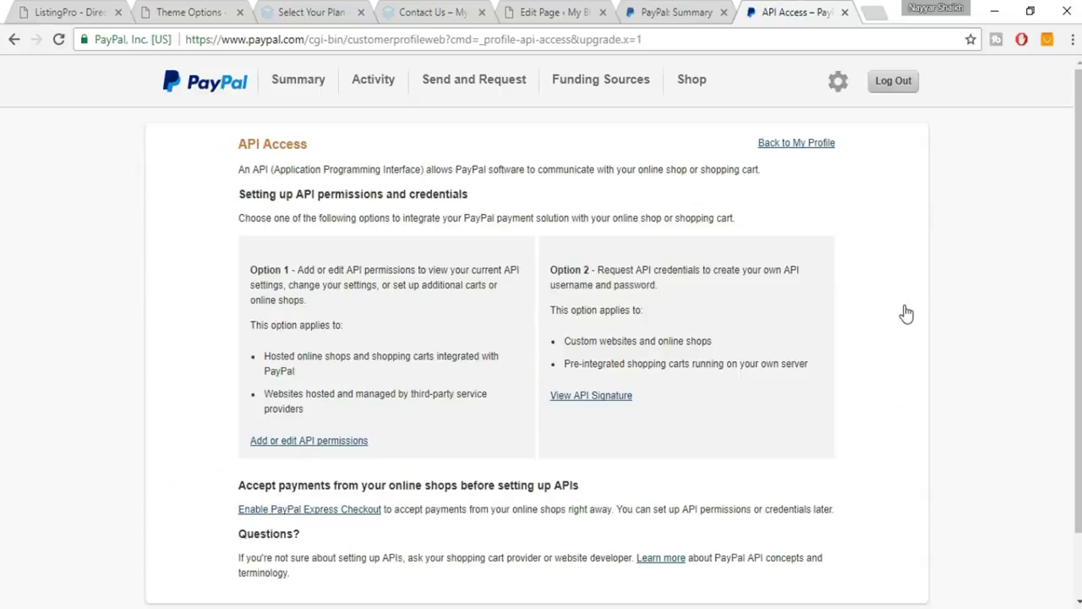
Pass PayPal's security check for viewing the API signature using an SMS code sent to the mobile number.
left_click(599, 403)
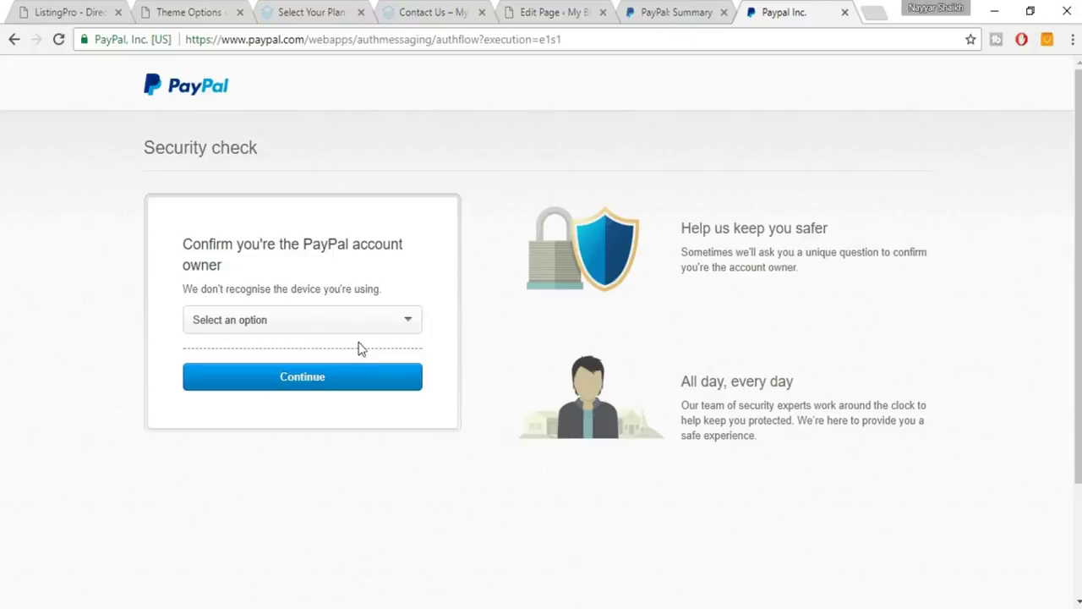
left_click(338, 318)
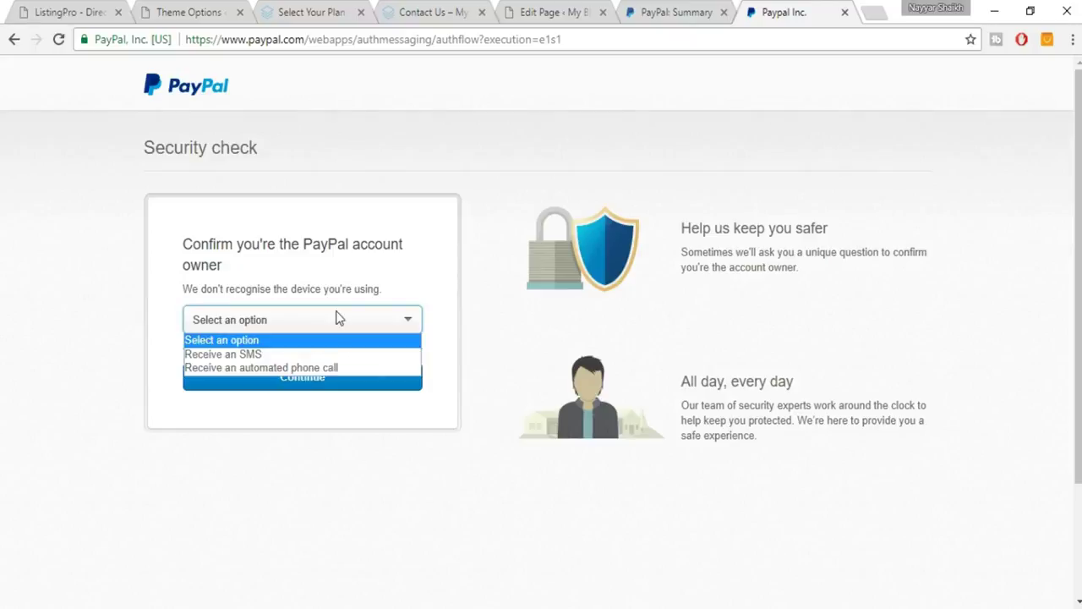
left_click(274, 356)
left_click(358, 415)
left_click(315, 458)
left_click(316, 454)
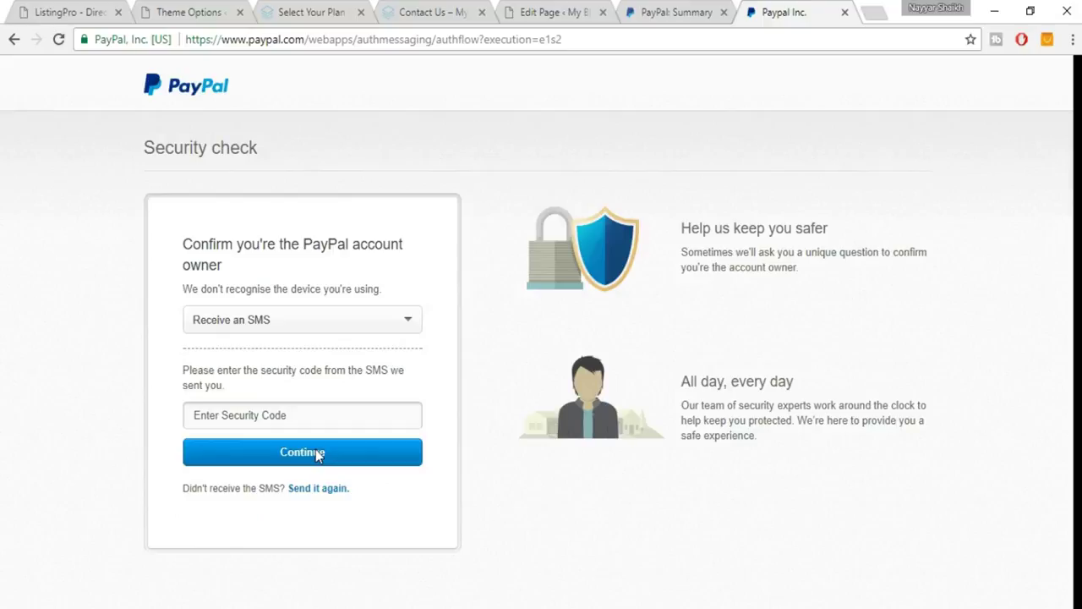
left_click(299, 409)
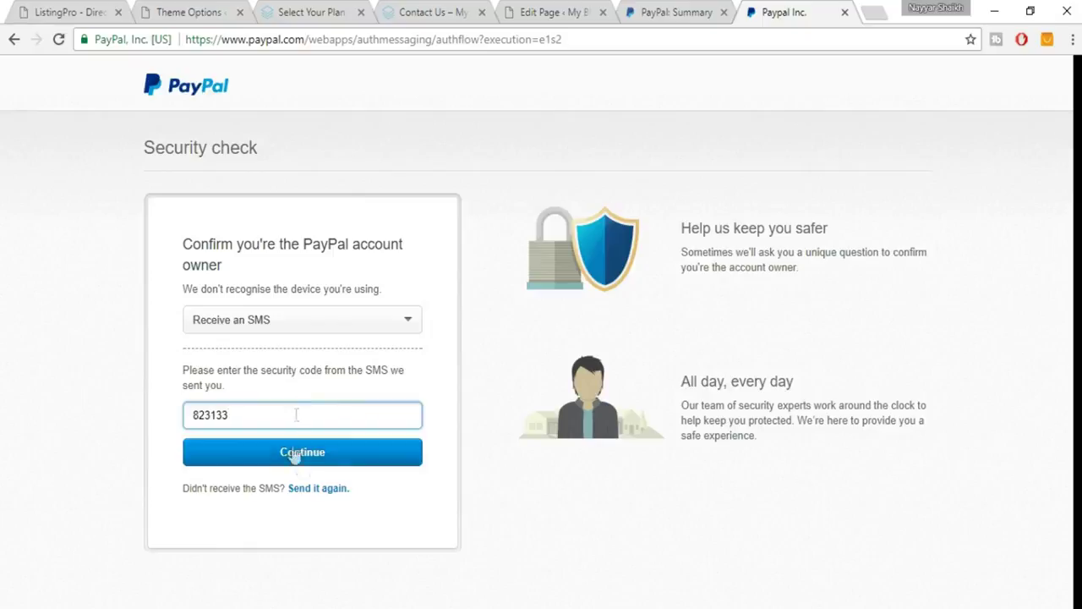
left_click(315, 456)
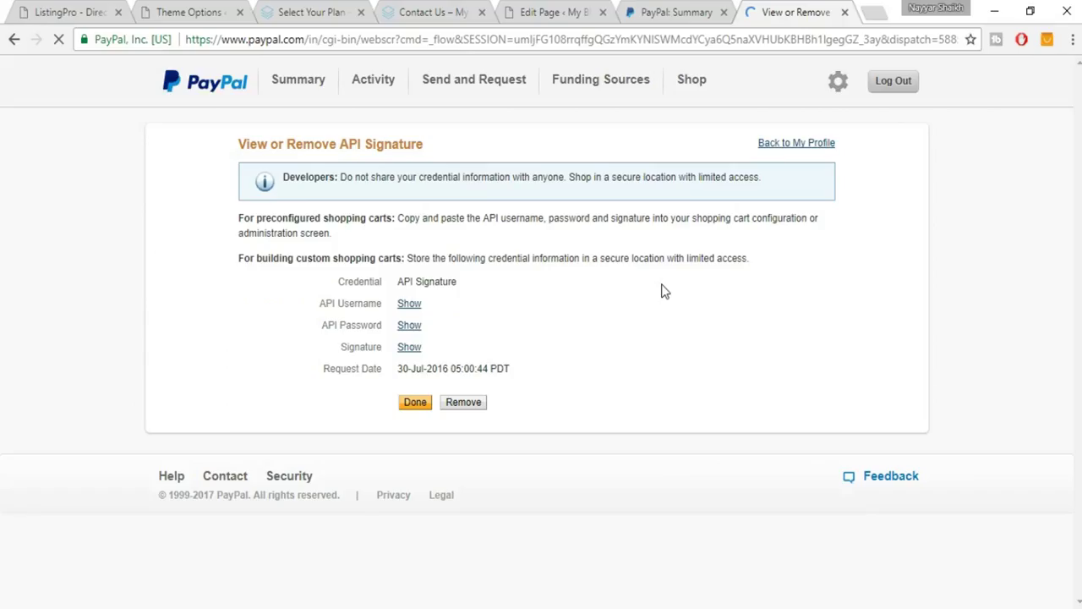
Reveal the API username on the API Signature page and select it for copying.
left_click(415, 308)
double_click(438, 299)
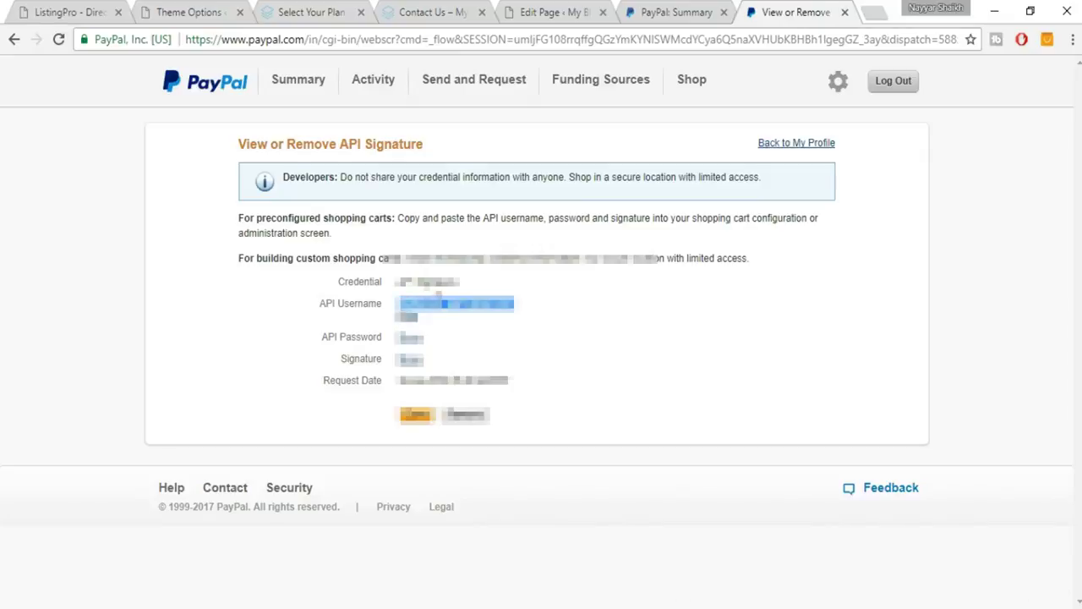
left_click(490, 10)
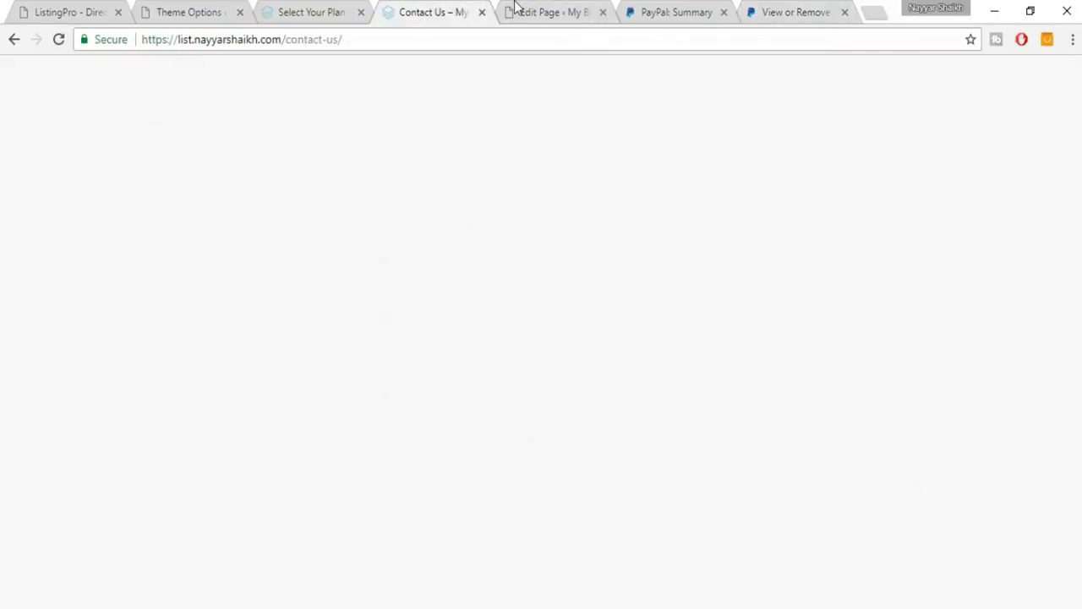
Paste the copied API username into ListingPro's Paypal API Username field.
left_click(516, 12)
left_click(230, 10)
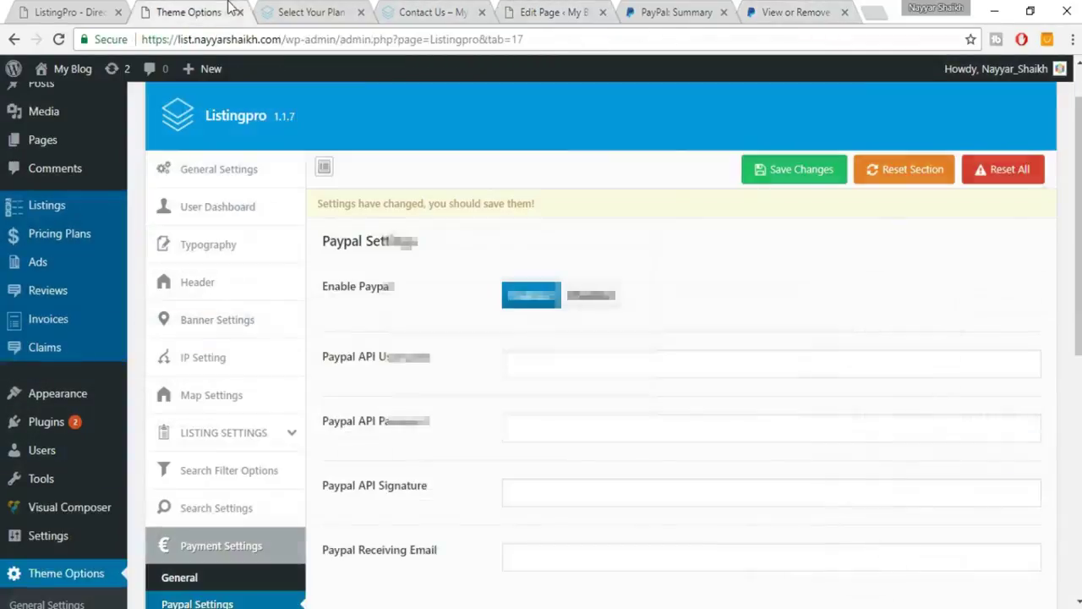
left_click(579, 359)
key("ctrl+v")
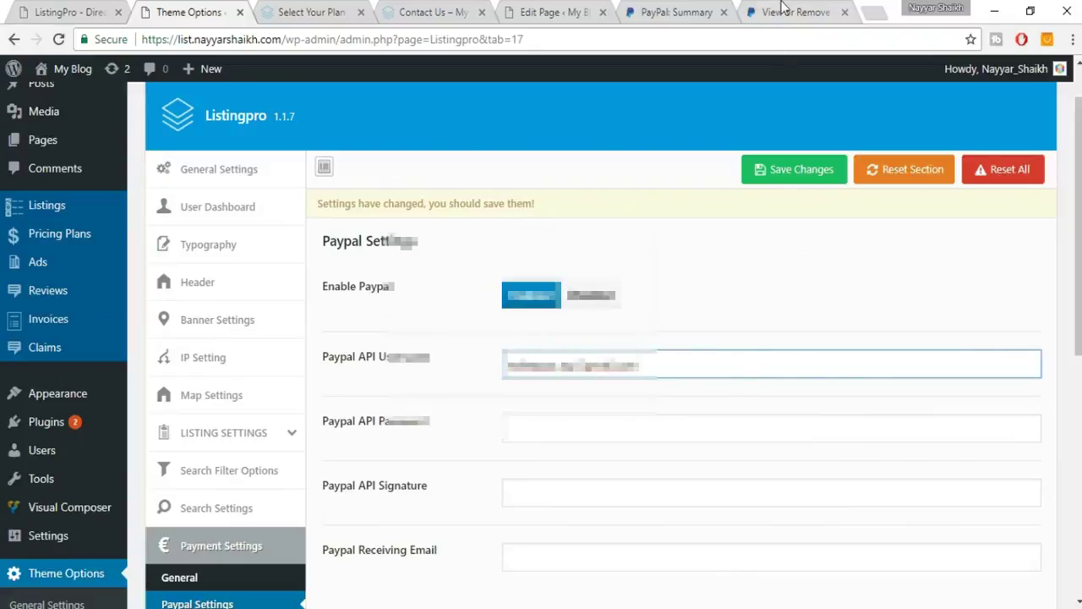
Copy the revealed API password from PayPal into the Paypal API Password field.
left_click(783, 10)
left_click(412, 337)
left_click_drag(399, 337, 502, 339)
key("ctrl+c")
left_click(216, 6)
left_click(558, 428)
key("ctrl+v")
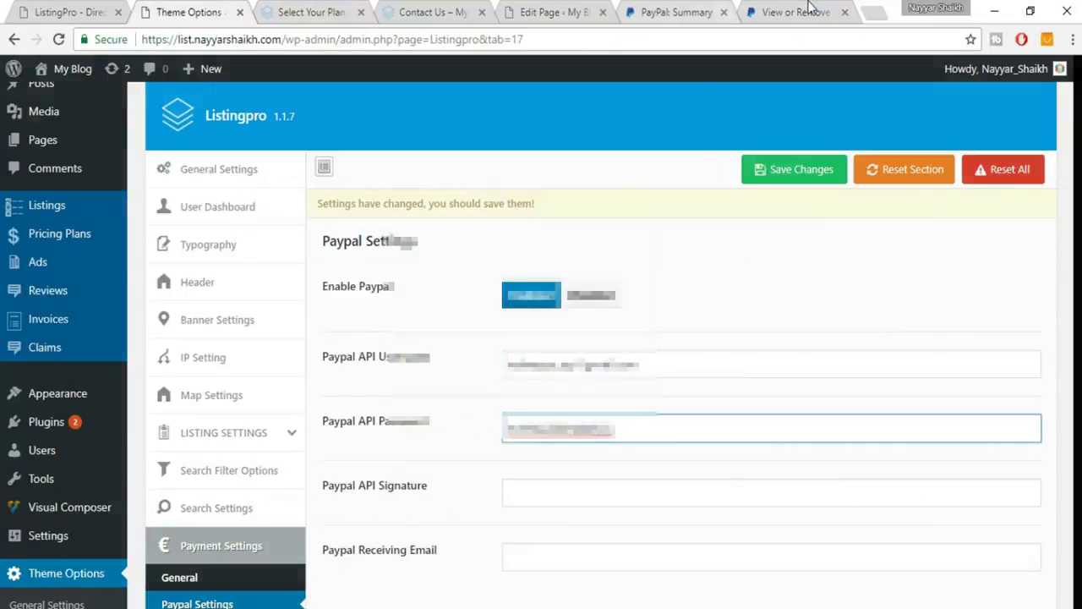
Copy the API signature into the Paypal API Signature field and start entering the receiving e-mail address.
left_click(795, 11)
left_click(408, 382)
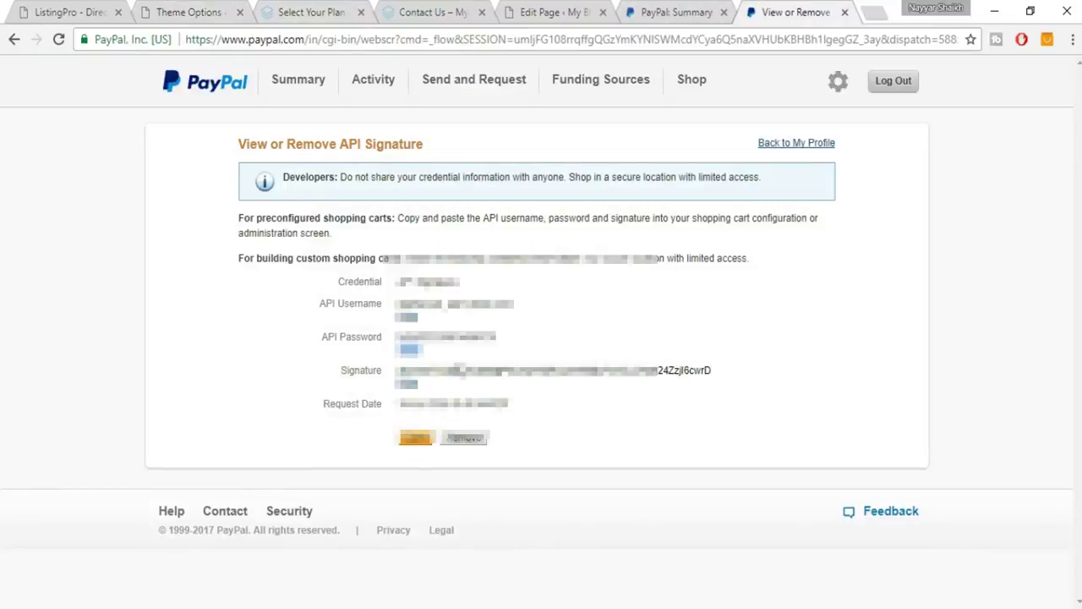
double_click(470, 372)
key("ctrl+c")
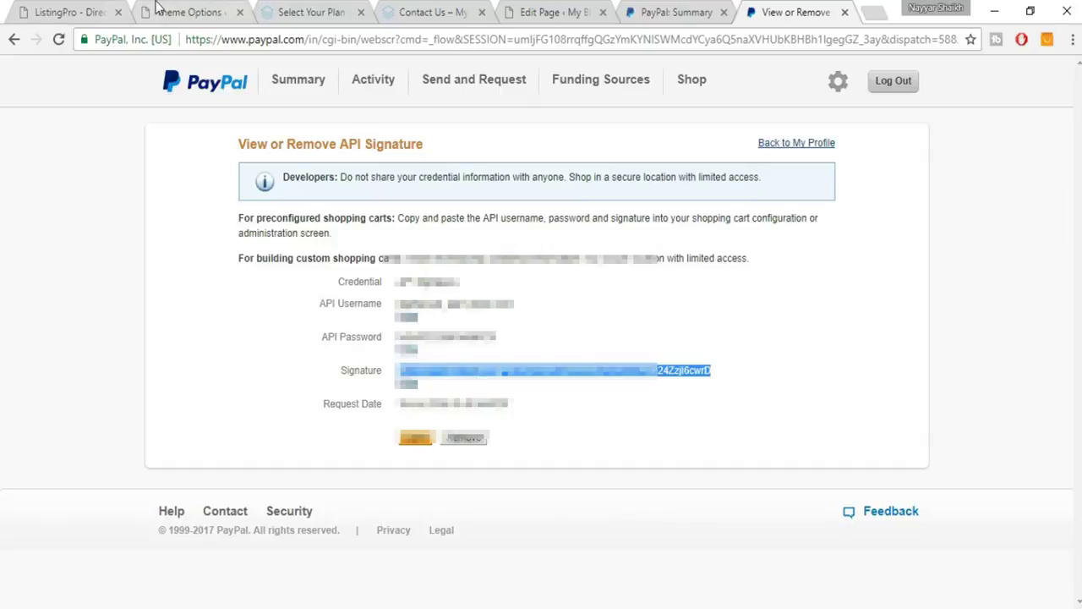
left_click(187, 12)
scroll(581, 487, "down", 1)
left_click(596, 414)
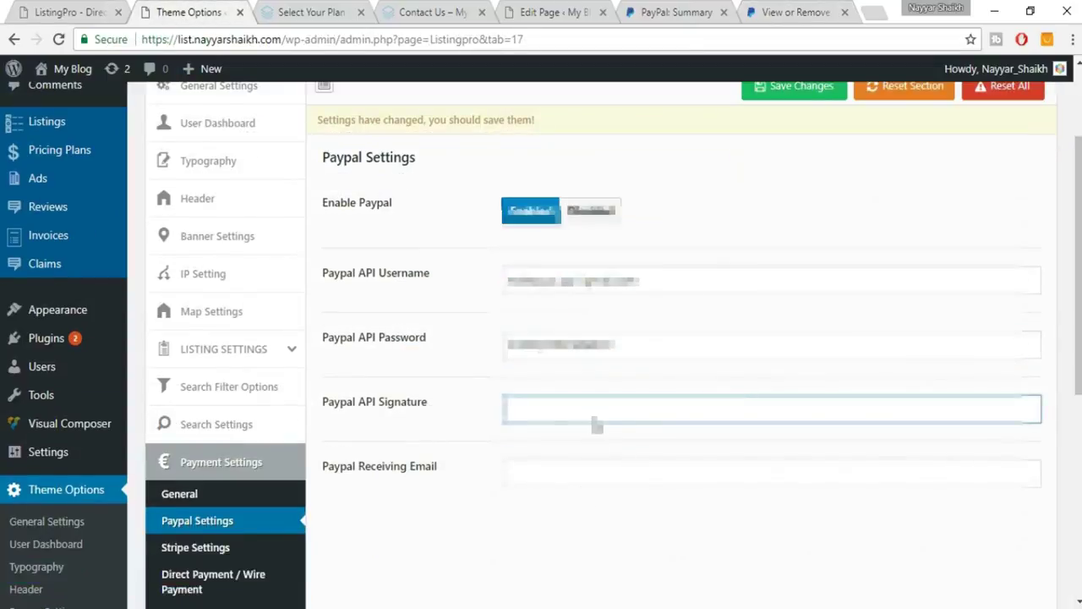
key("ctrl+v")
left_click(573, 472)
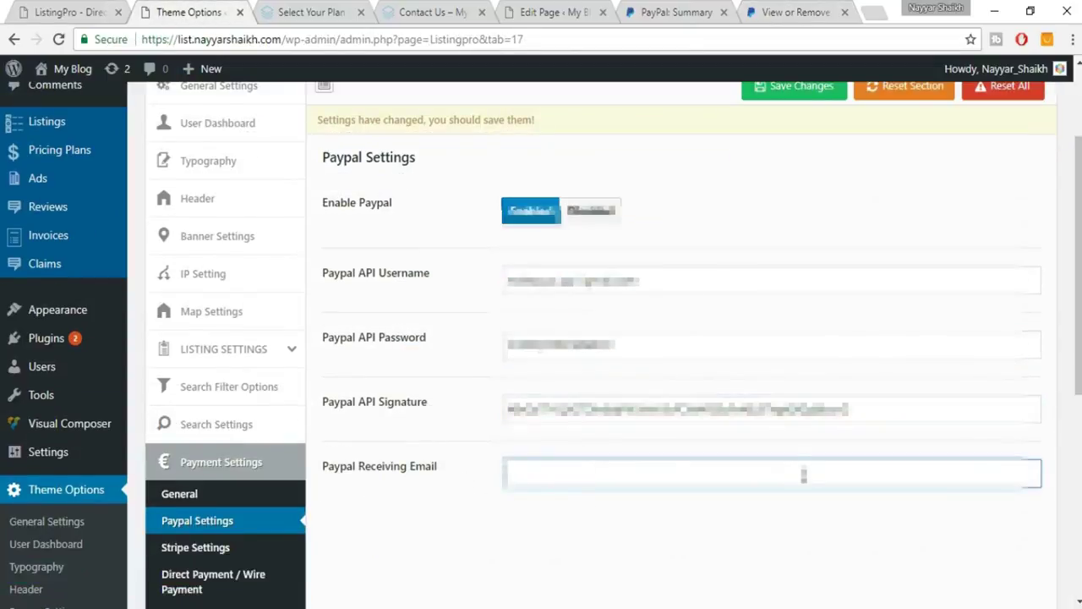
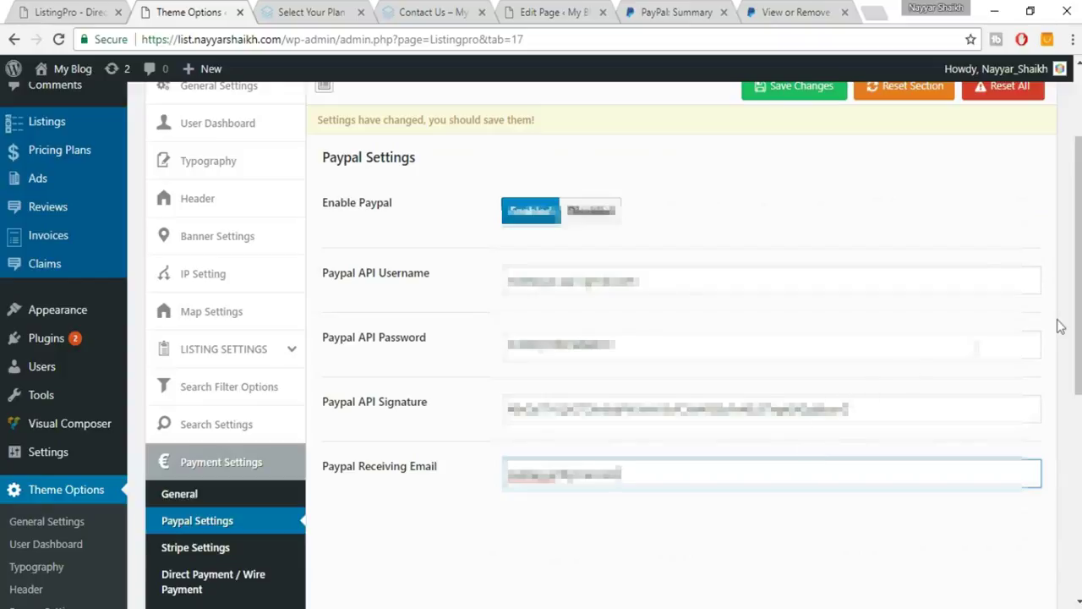
Save the PayPal API credentials and receiving e-mail, then view the Stripe payment settings.
left_click(794, 89)
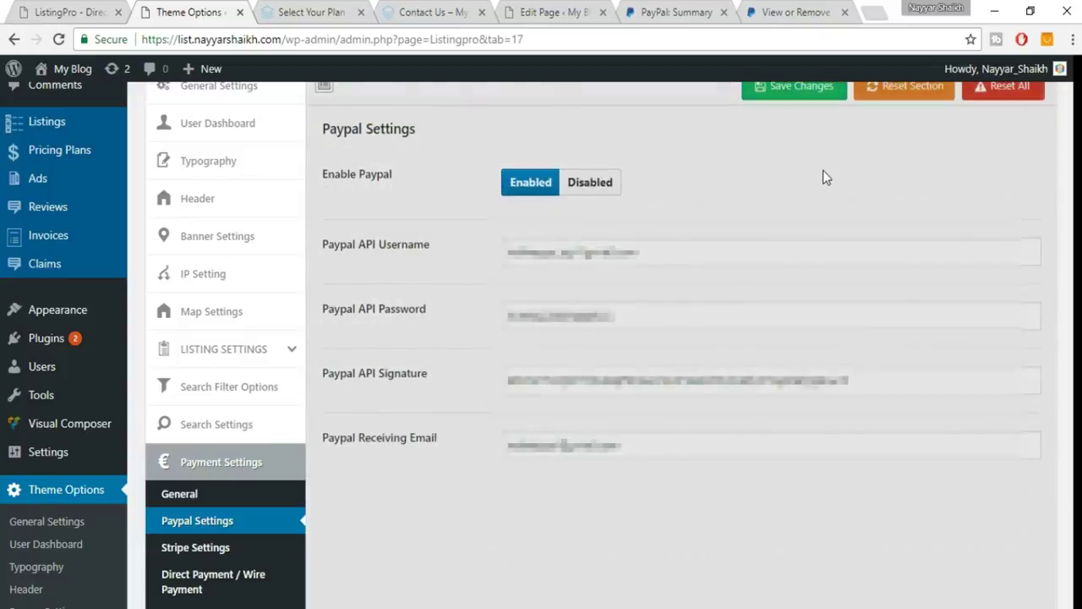
scroll(419, 429, "down", 2)
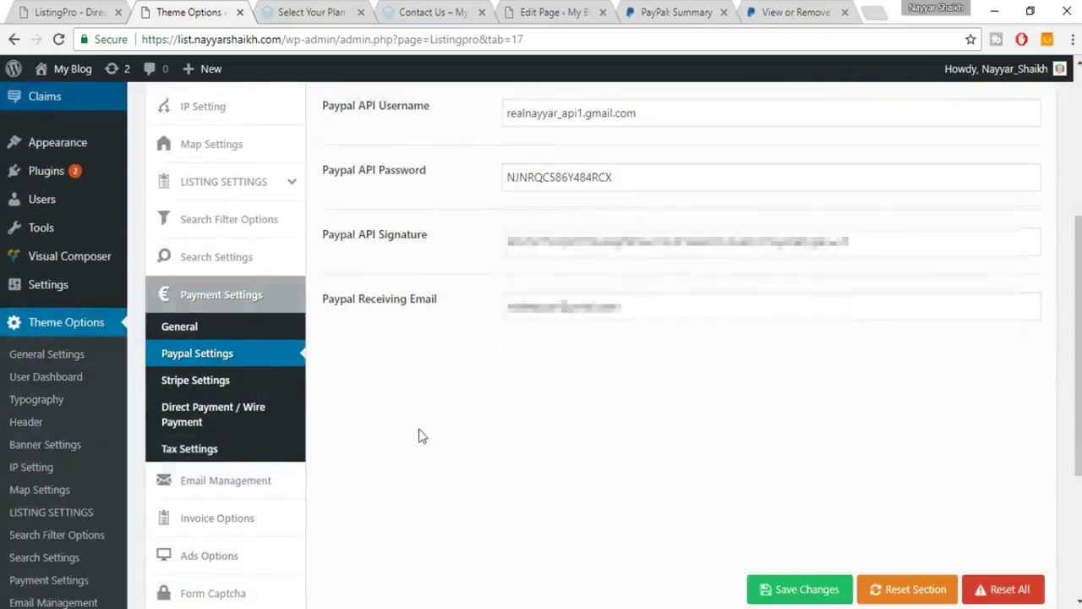
left_click(254, 387)
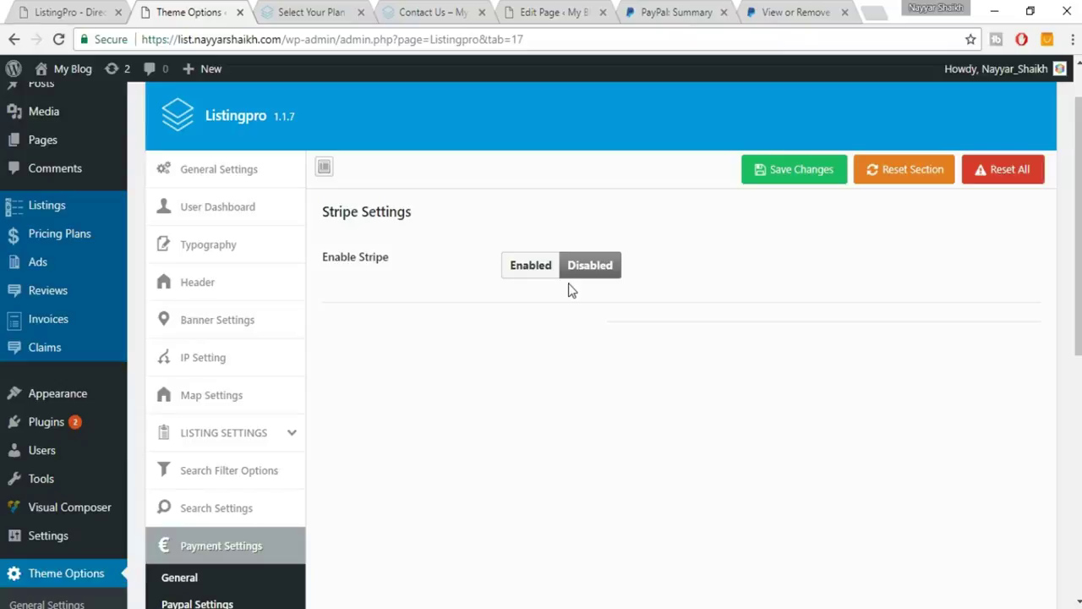
Enable wire transfer in the direct payment settings and look over its bank account instructions.
scroll(569, 289, "down", 2)
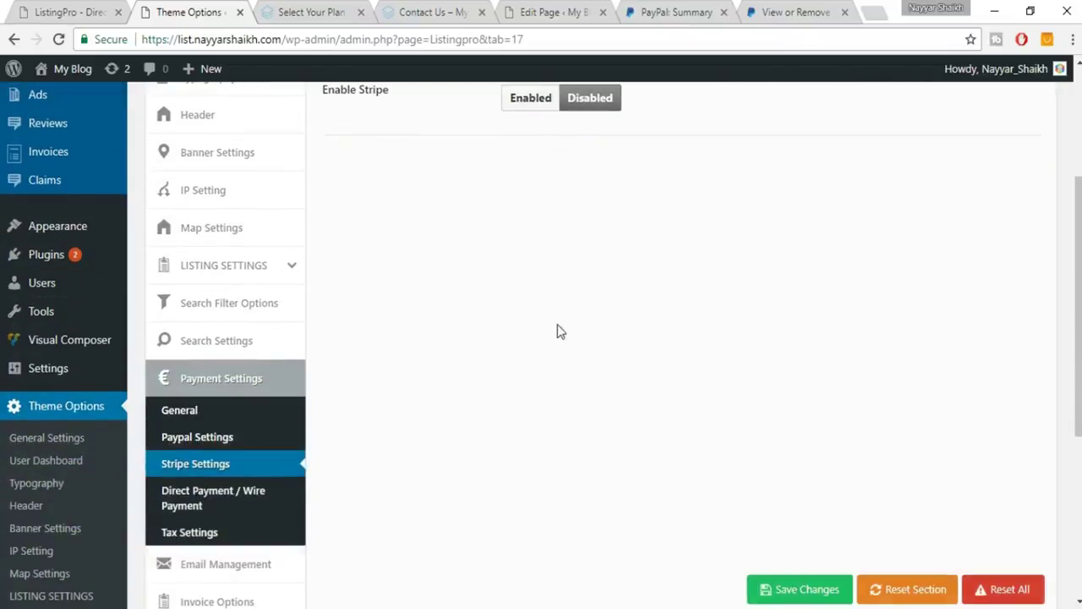
left_click(232, 493)
scroll(677, 454, "up", 2)
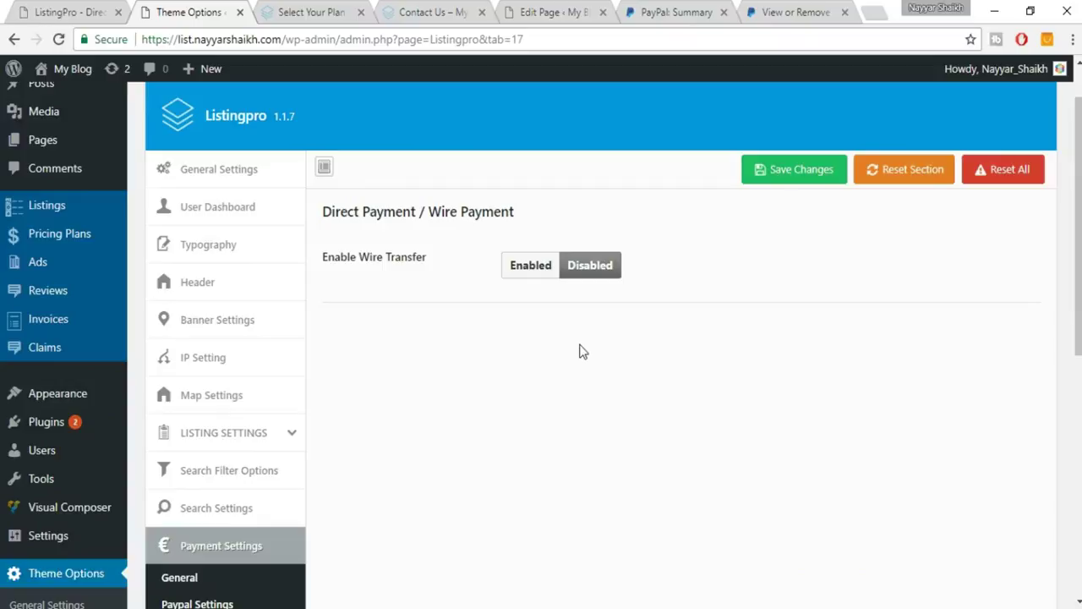
left_click(510, 269)
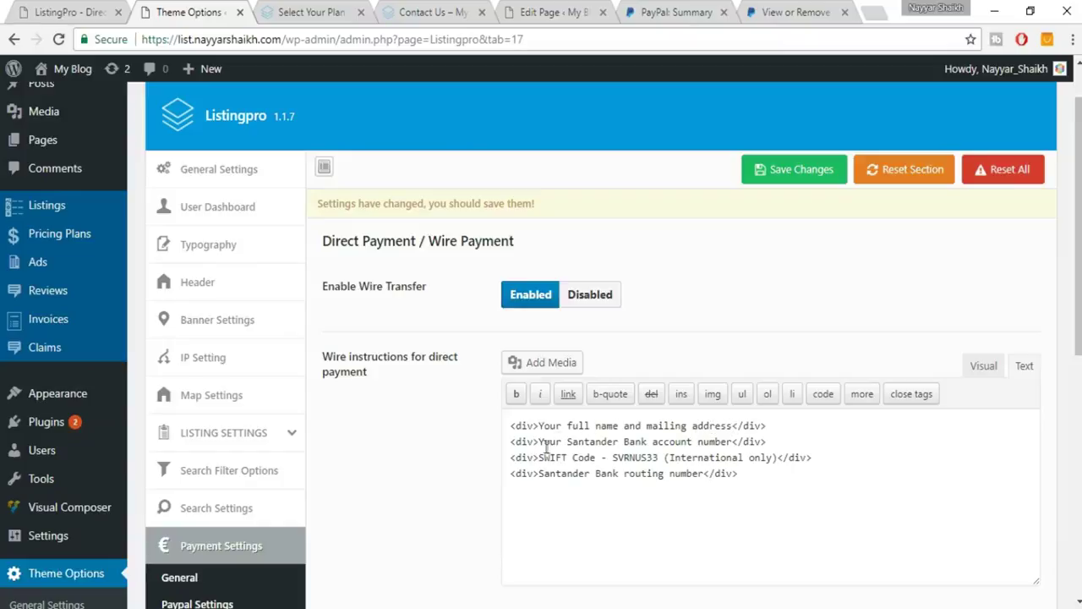
left_click_drag(539, 446, 729, 444)
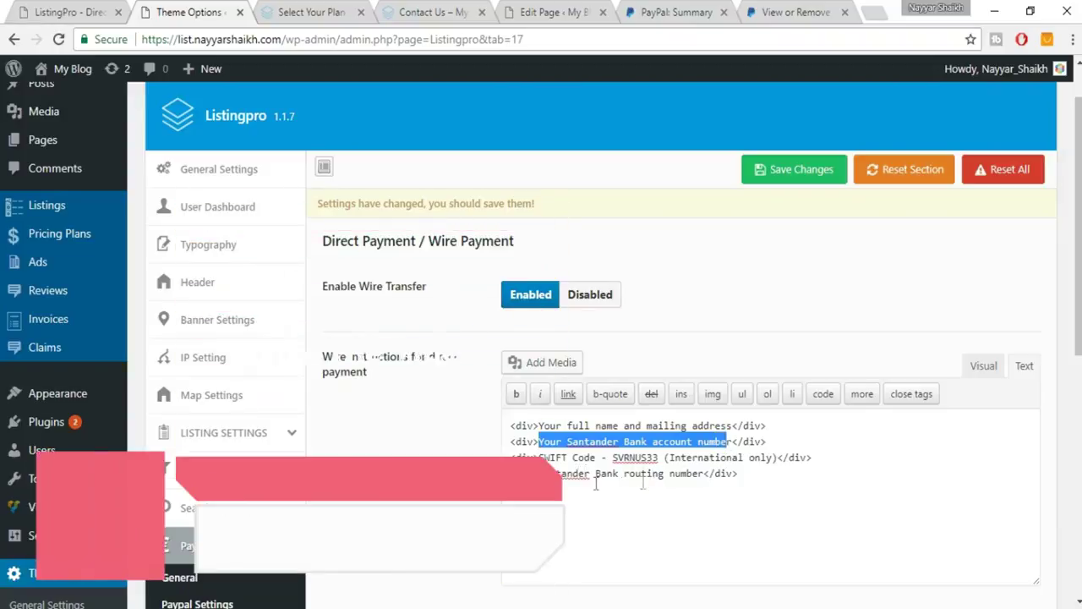
Set wire transfer back to Disabled and move on to Tax Settings.
scroll(837, 490, "down", 2)
left_click(751, 326)
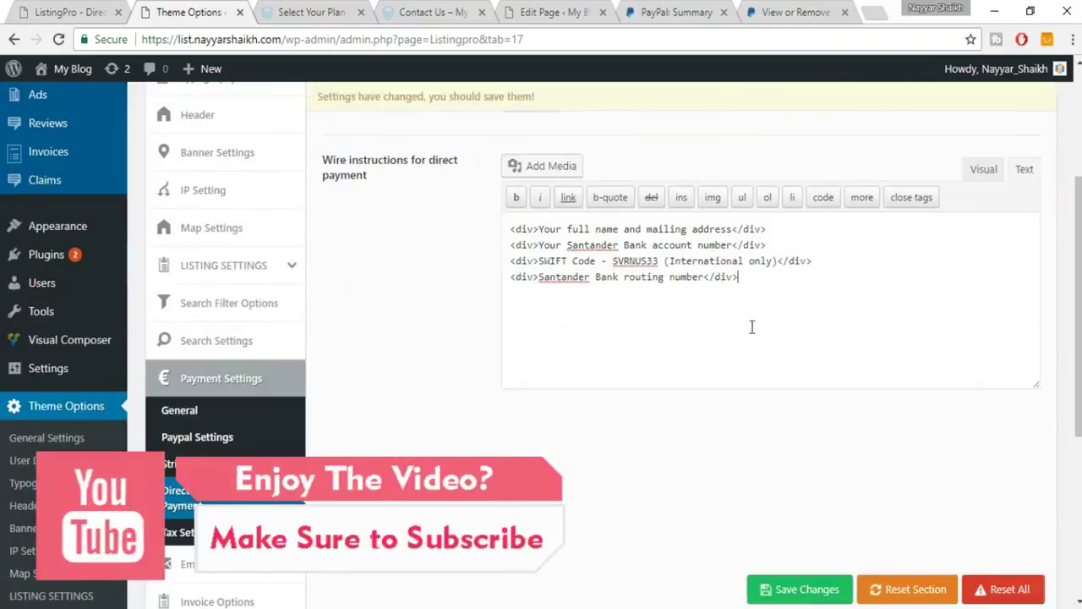
scroll(761, 322, "down", 1)
scroll(669, 451, "up", 1)
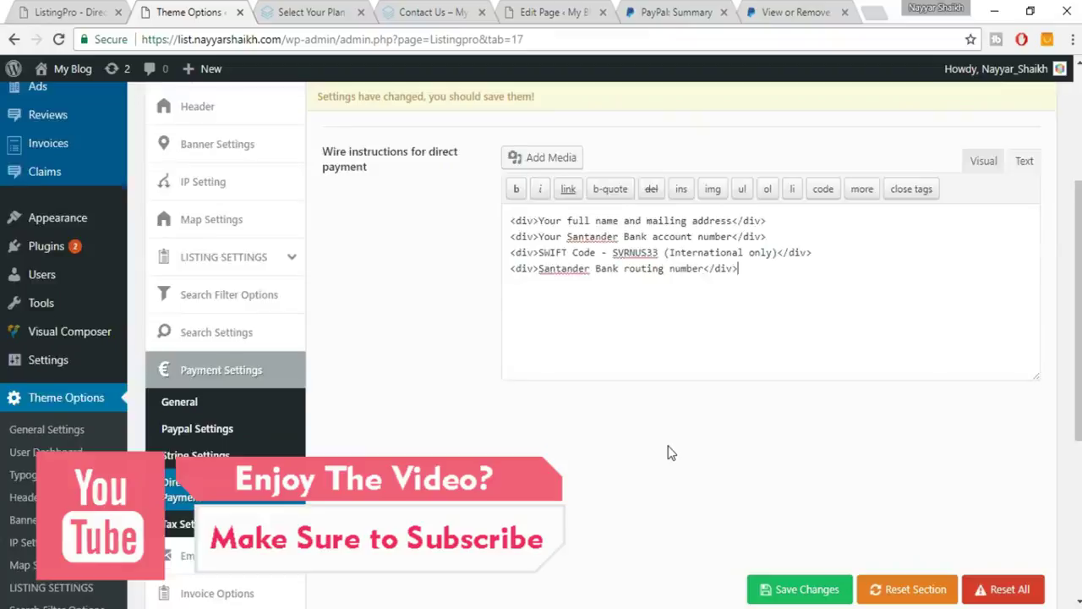
scroll(541, 203, "up", 1)
left_click(569, 211)
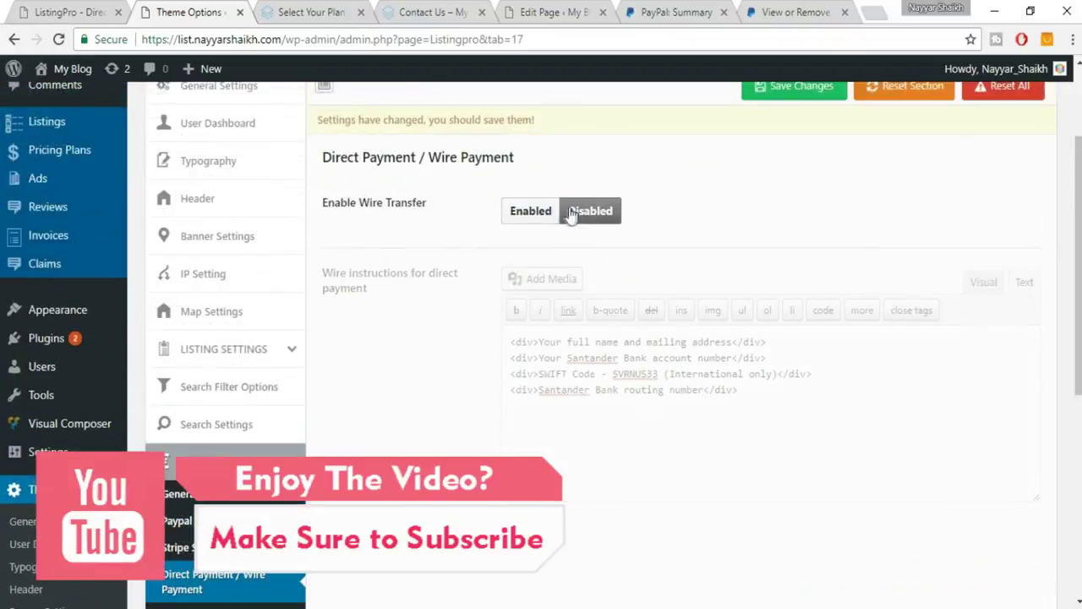
scroll(636, 384, "down", 2)
left_click(190, 448)
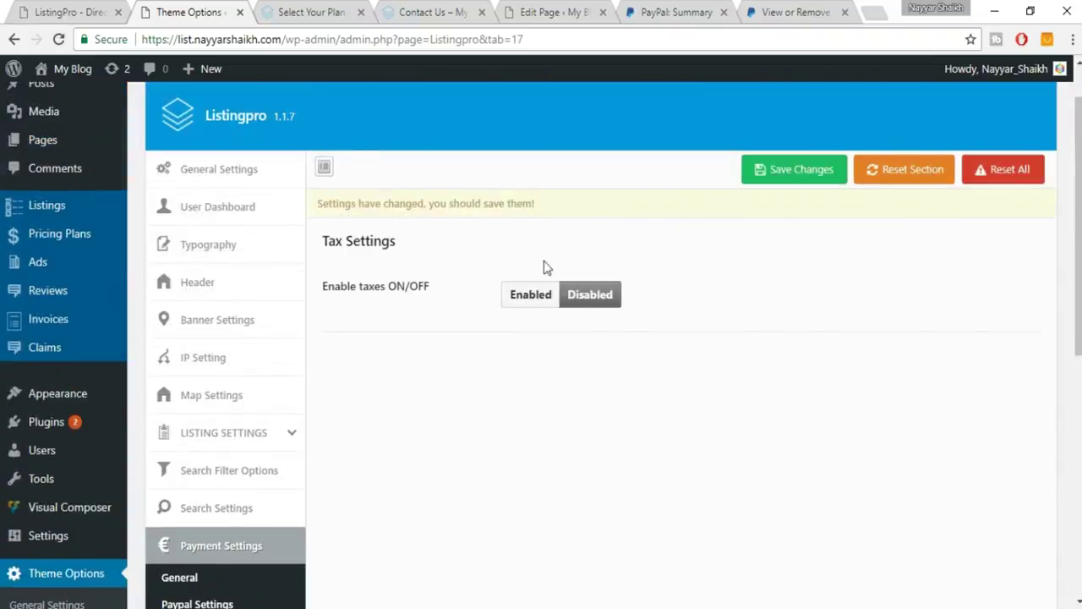
Preview the Tax Title and Tax Rate fields, switch taxes back off, and save the payment settings.
left_click(527, 293)
scroll(744, 389, "down", 1)
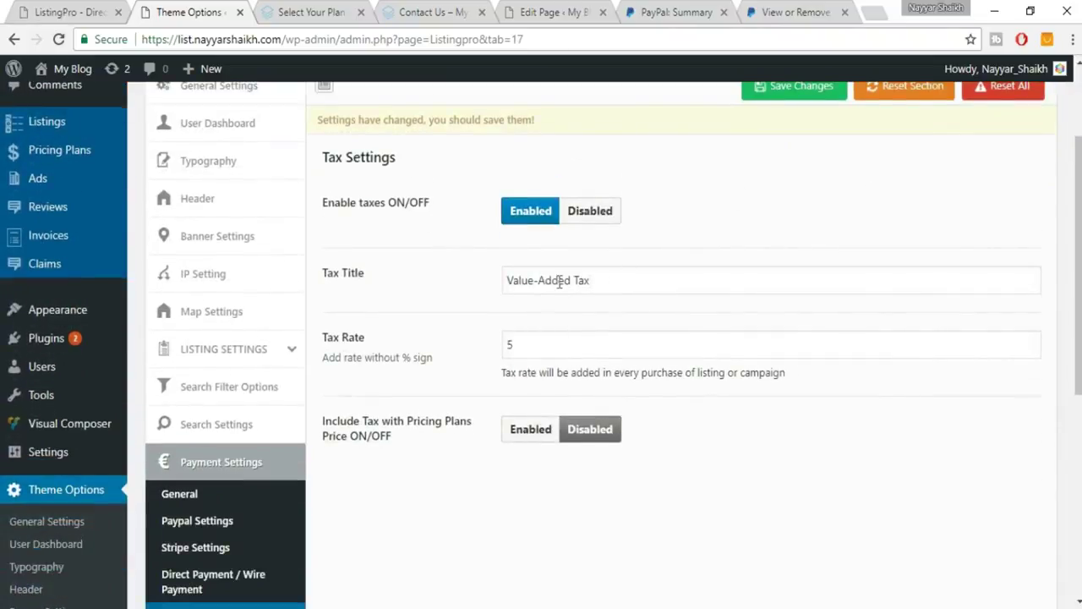
left_click(533, 348)
left_click(589, 211)
scroll(640, 310, "down", 2)
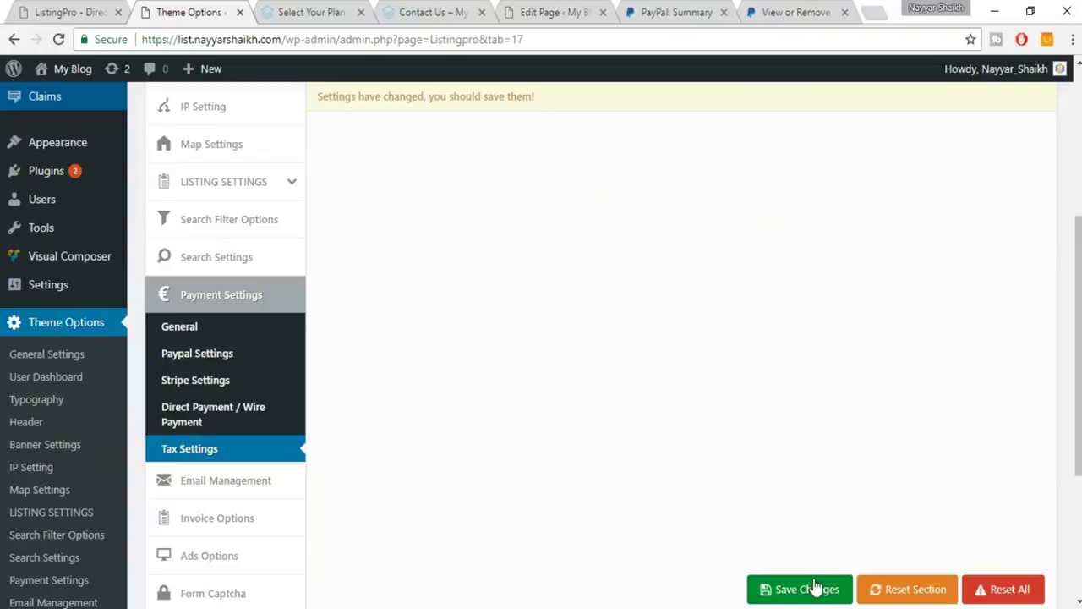
left_click(825, 588)
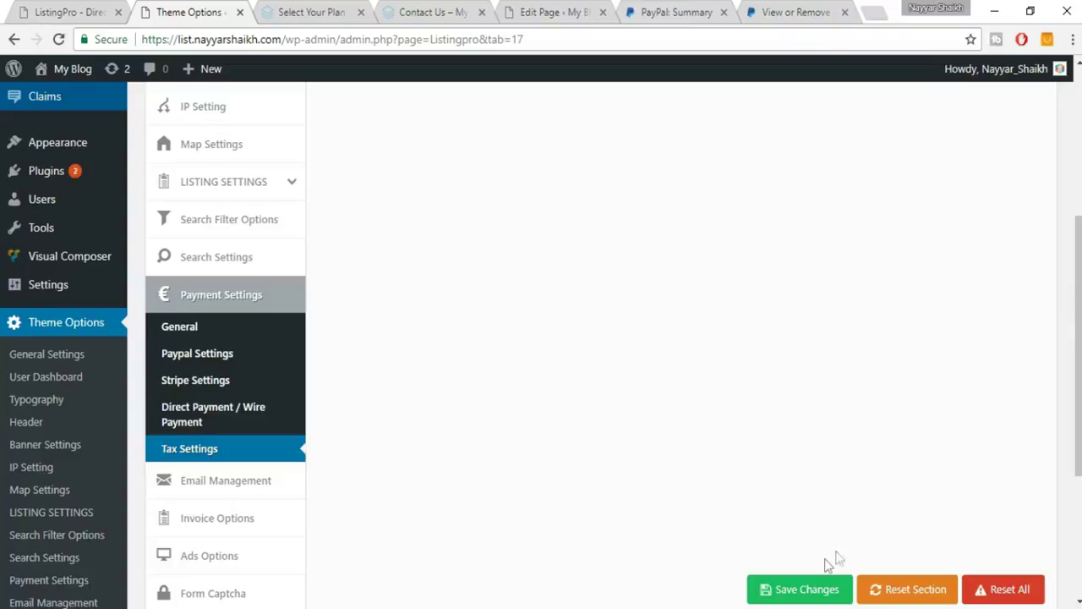
left_click(313, 12)
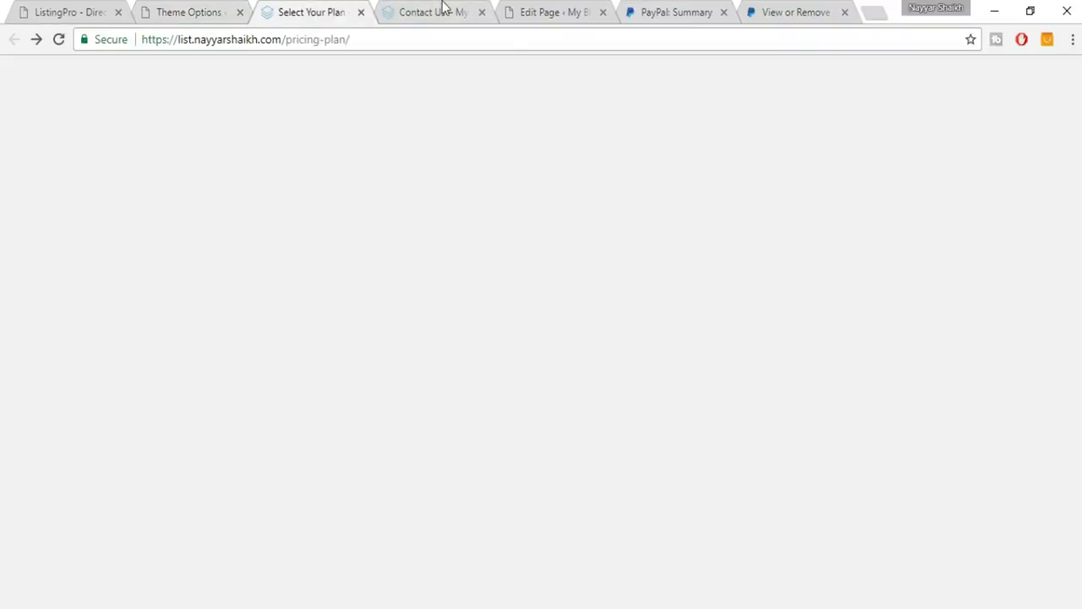
Reload the plan page, start Add Listing, and continue with the $2 Basic plan.
left_click(59, 39)
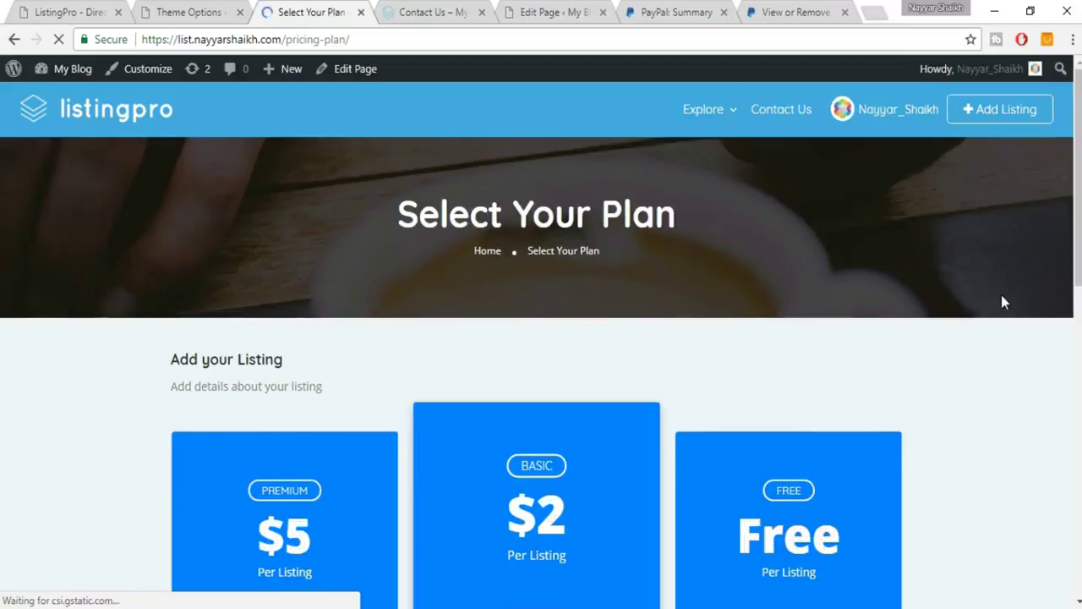
left_click(1023, 113)
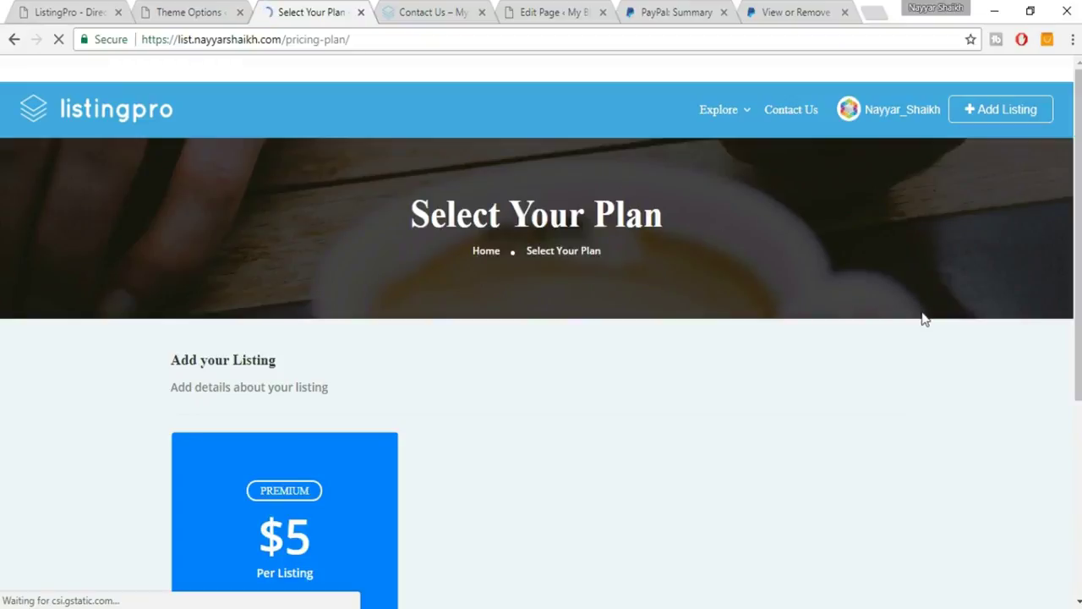
scroll(924, 318, "down", 4)
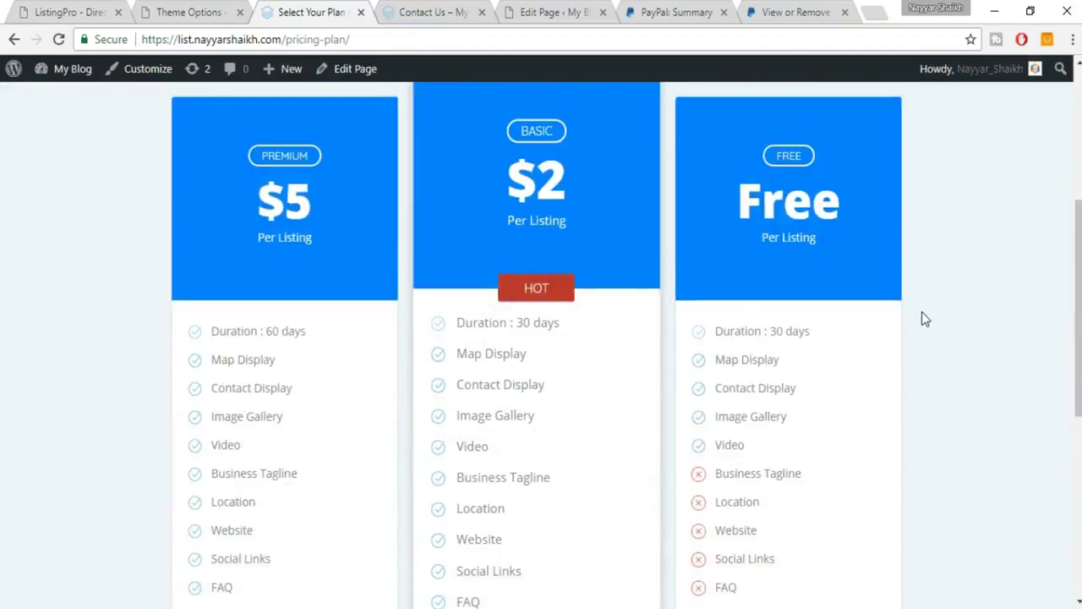
scroll(571, 173, "down", 4)
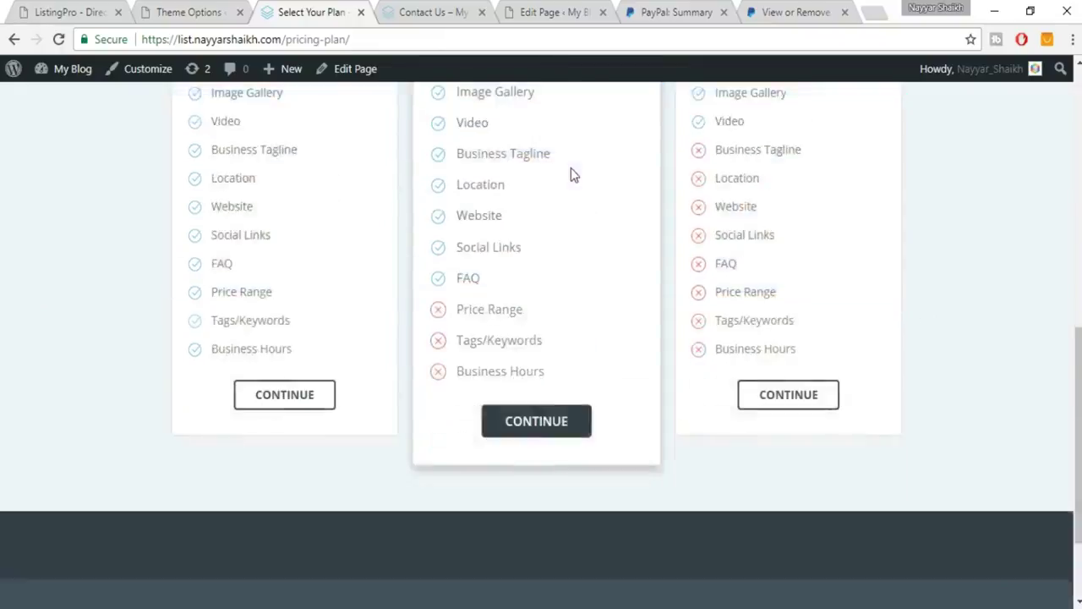
scroll(571, 178, "down", 1)
left_click(556, 331)
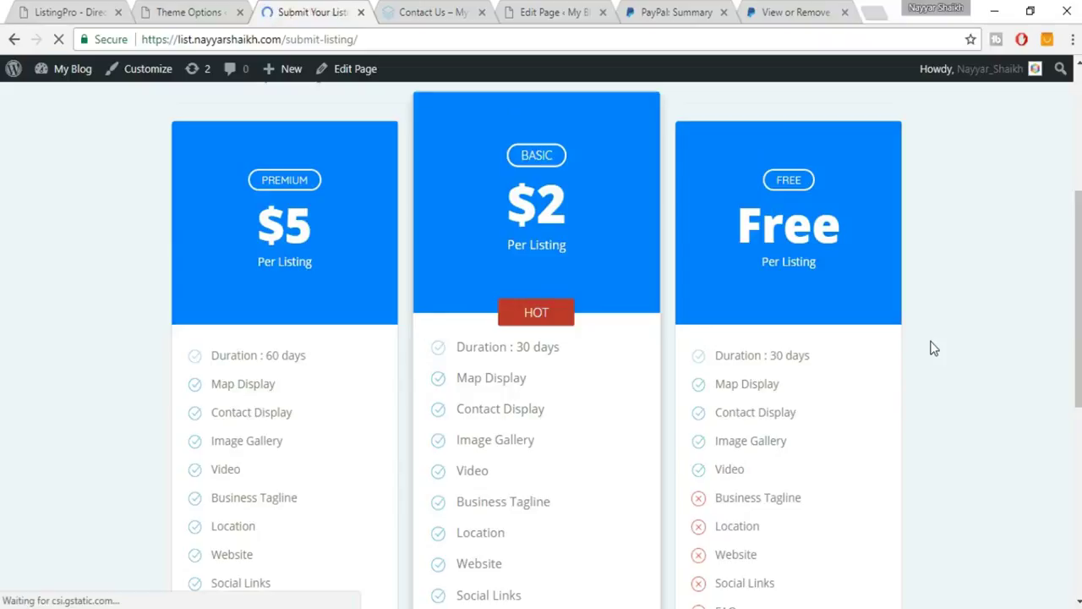
Enter listing title 'Titlkle' and tagline 'T', choose Boston as the city, and add a phone number.
scroll(934, 348, "down", 5)
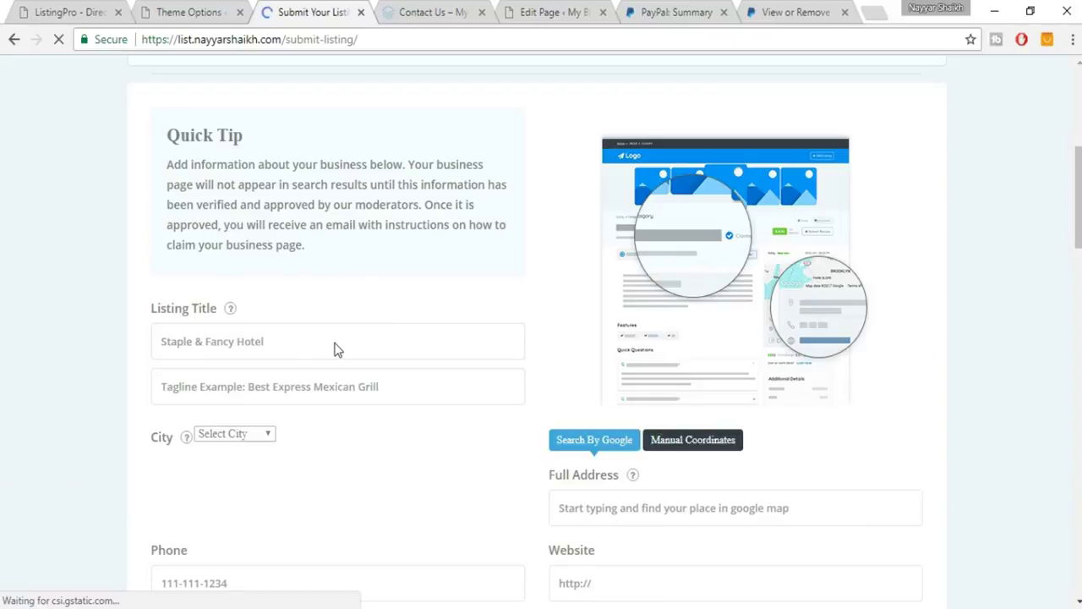
scroll(382, 339, "down", 2)
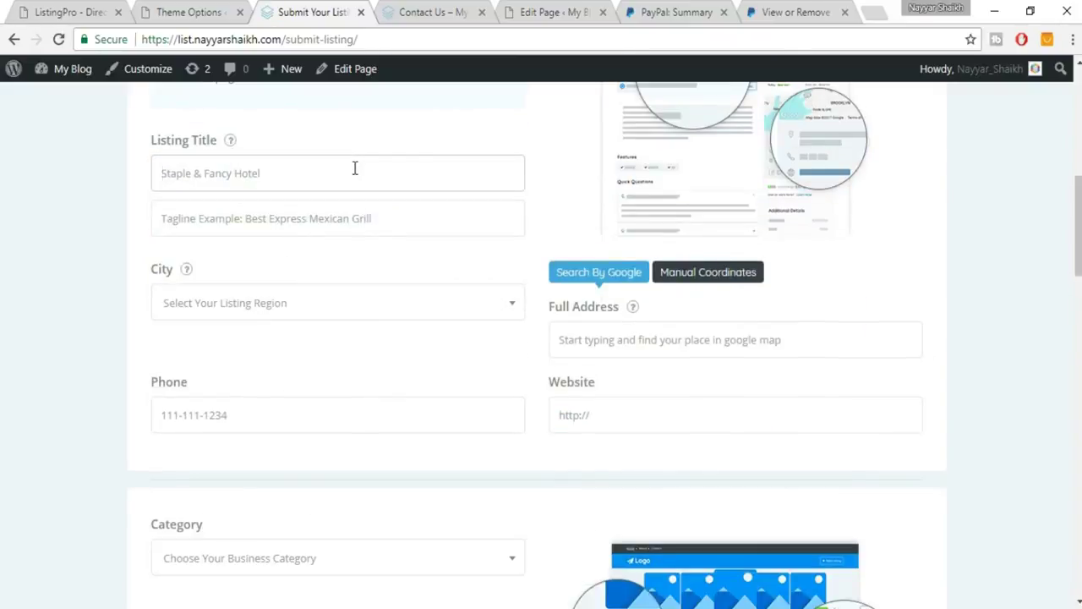
left_click(364, 160)
type("T")
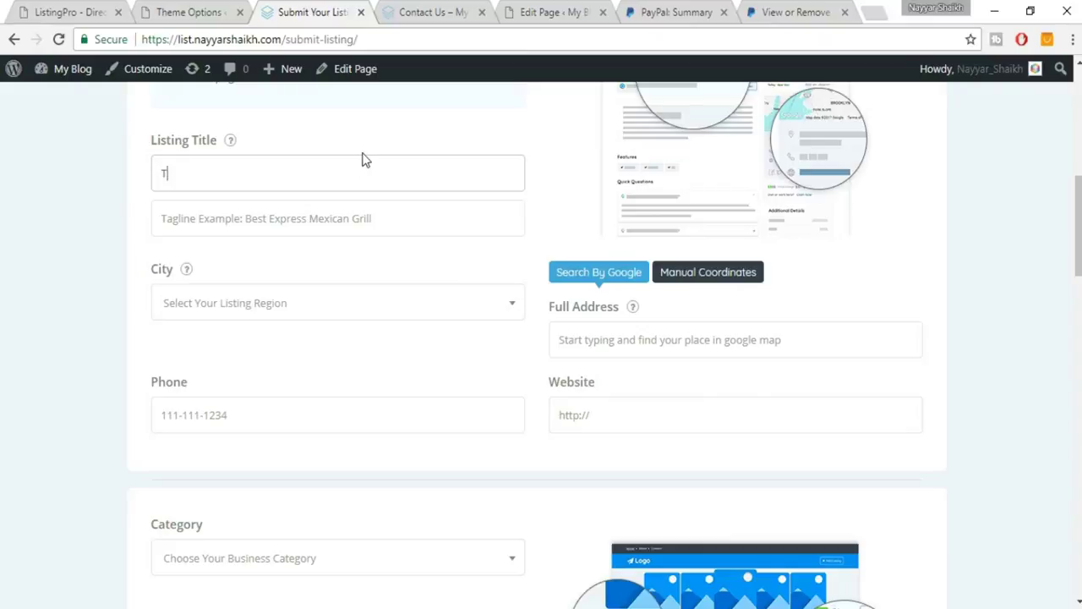
type("itlkle")
left_click(322, 218)
type("Taagline")
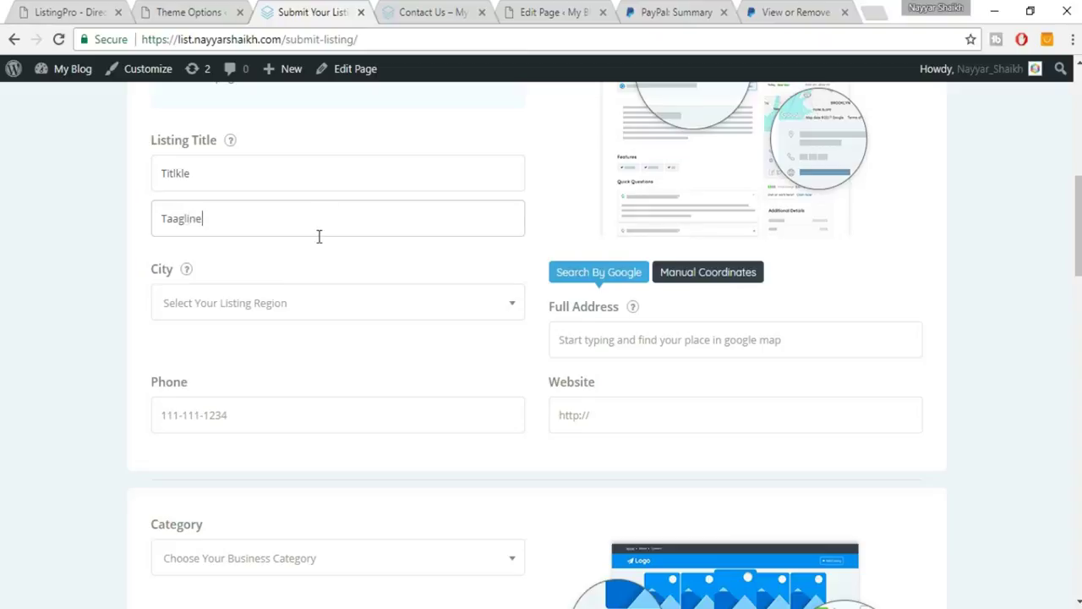
left_click(316, 297)
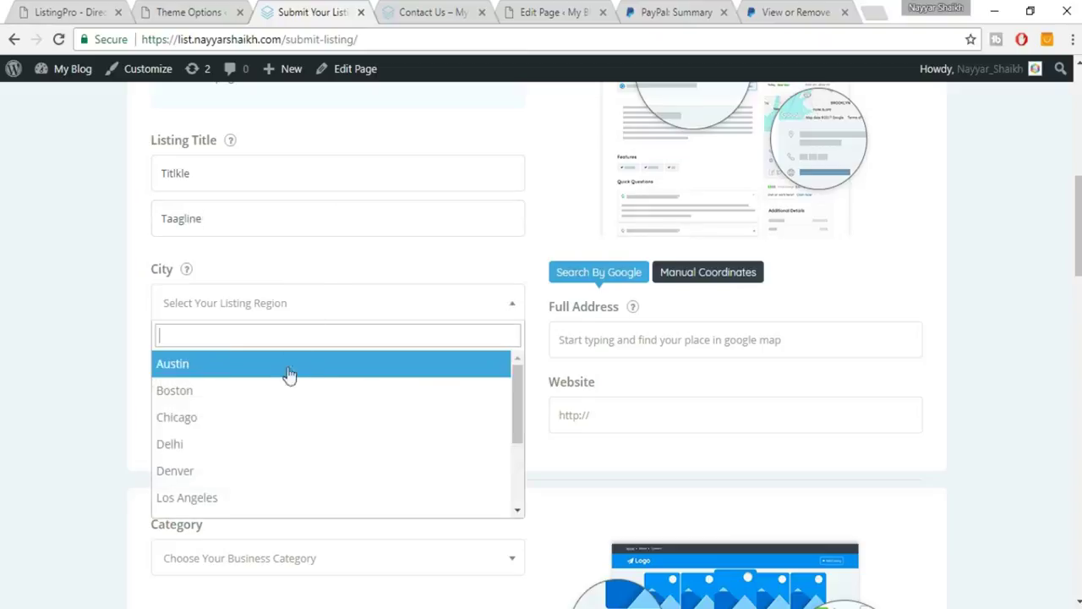
left_click(284, 395)
left_click(324, 423)
type("1236544789")
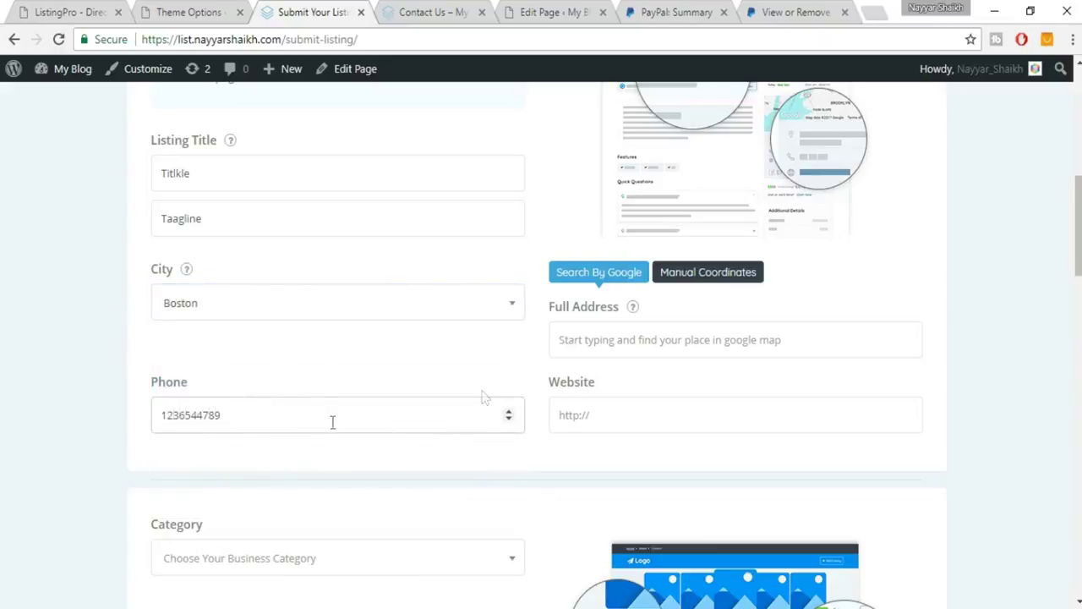
Add website bloggdude.com, pick the Mumbai, Maharashtra, India address, and choose the Hotels category.
left_click(640, 400)
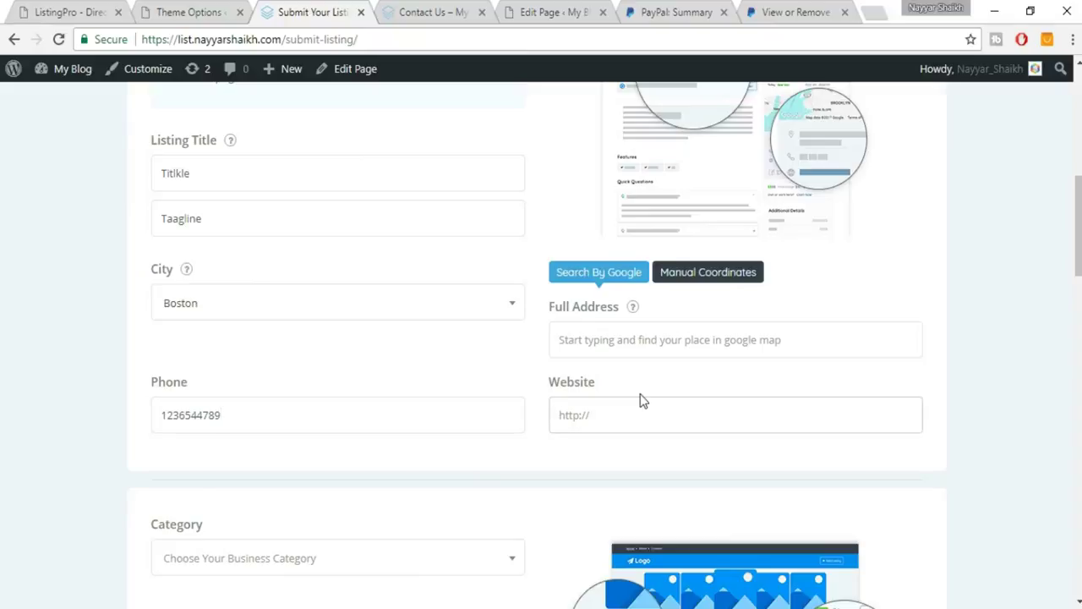
type("bloggdude.com")
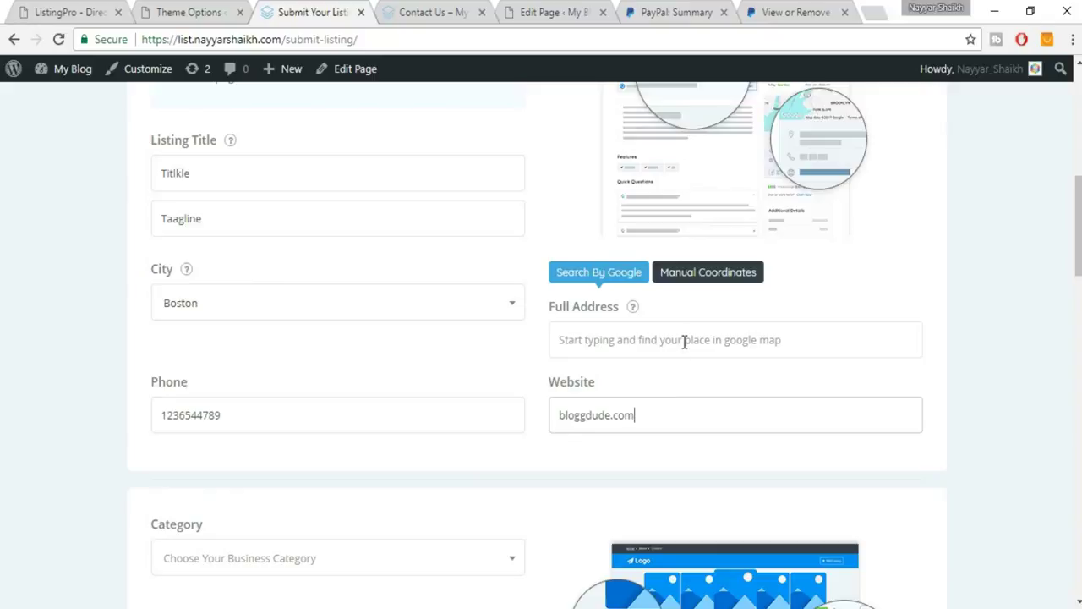
type("mumbai")
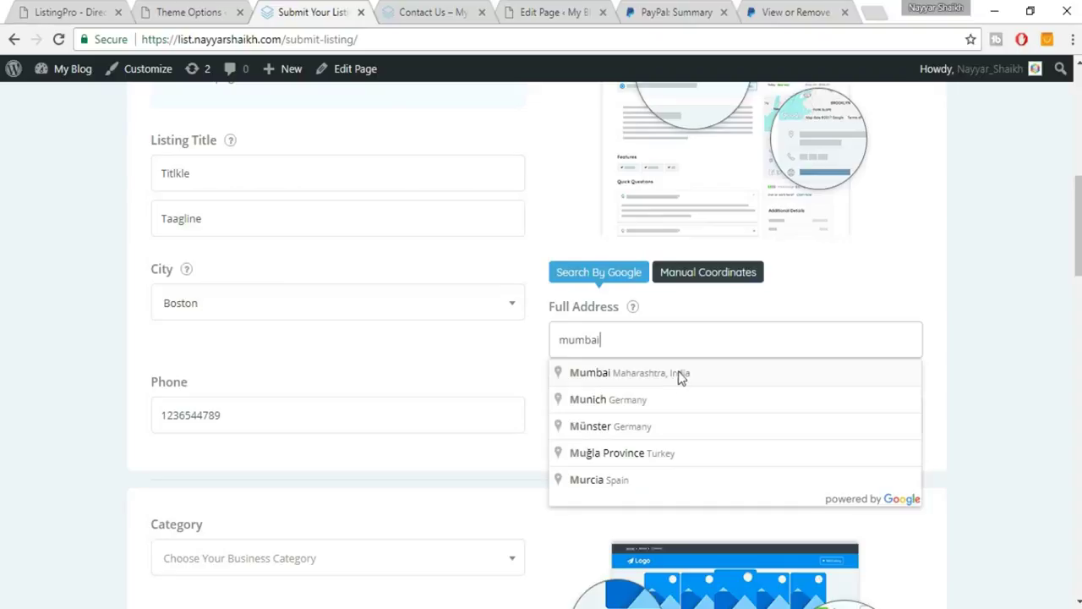
left_click(679, 377)
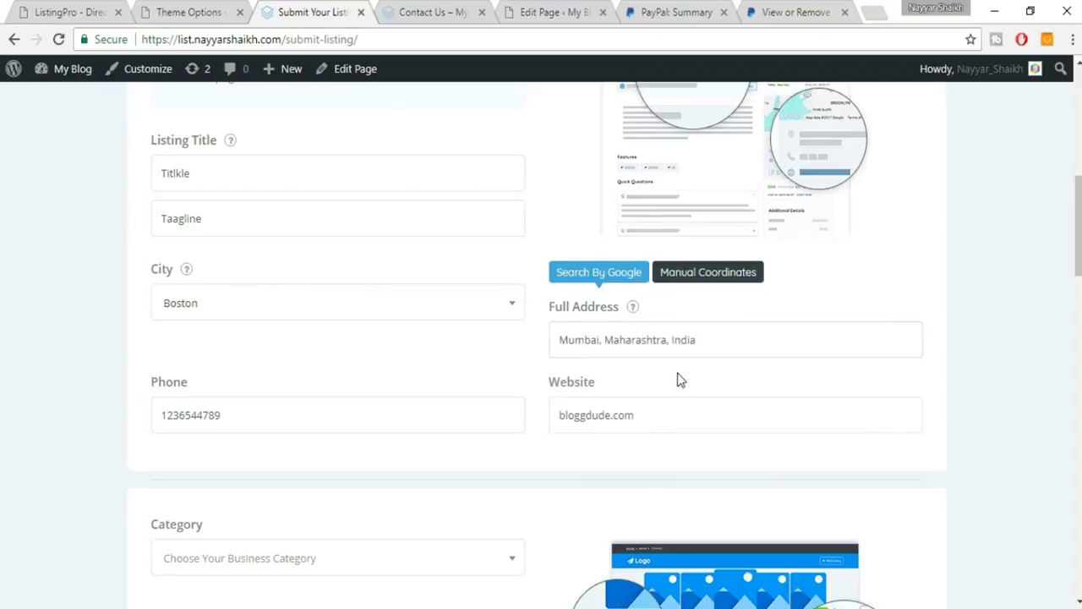
scroll(947, 360, "down", 4)
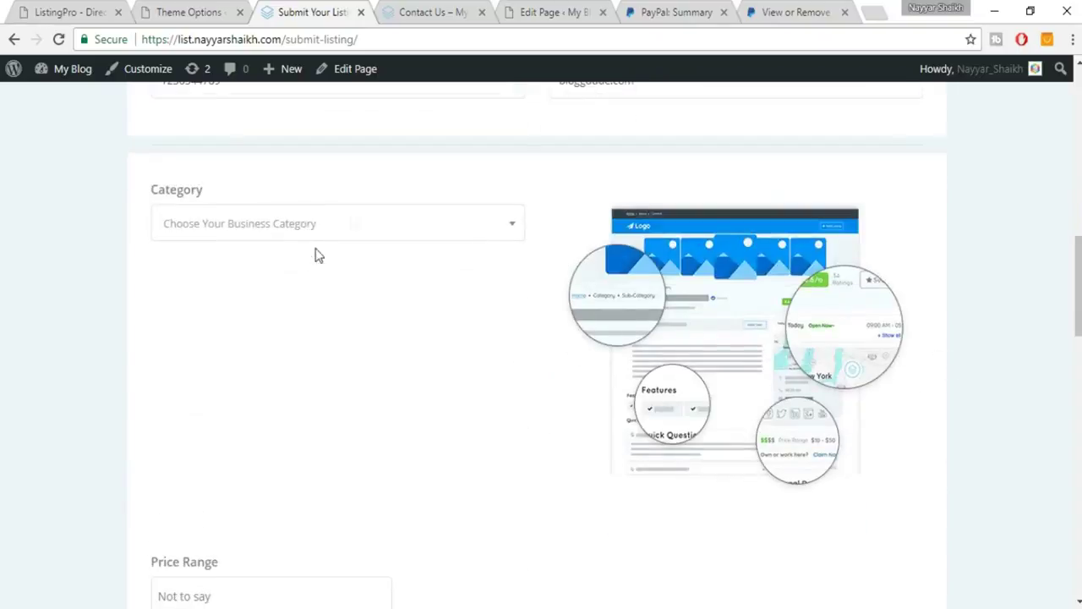
left_click(351, 237)
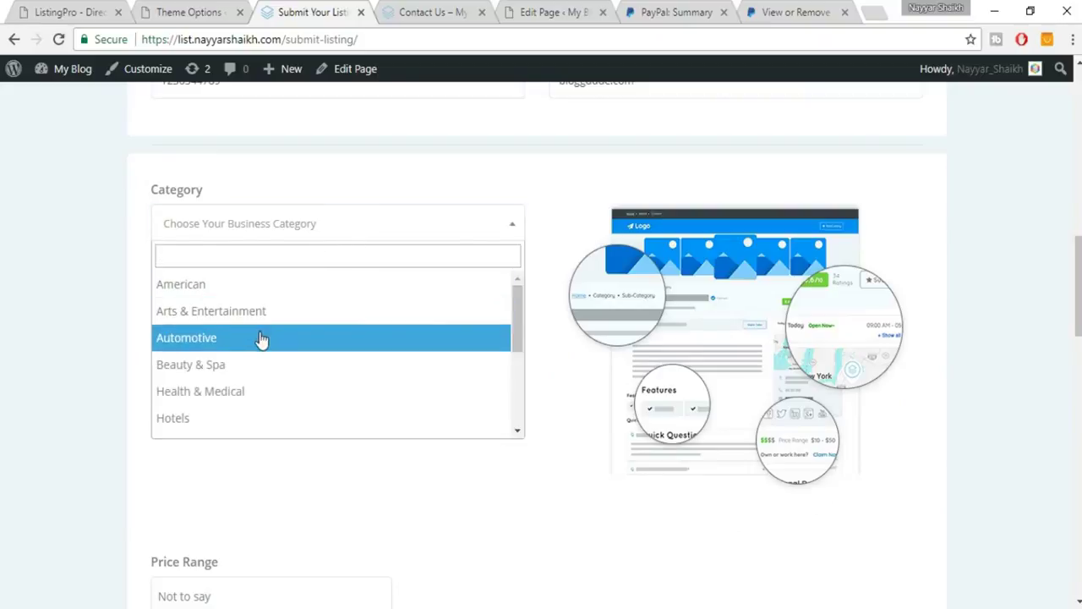
left_click(238, 417)
Tick Car Parking, set Accept Credit Cards to Yes and Price Range to $$ - Moderate.
scroll(345, 355, "down", 2)
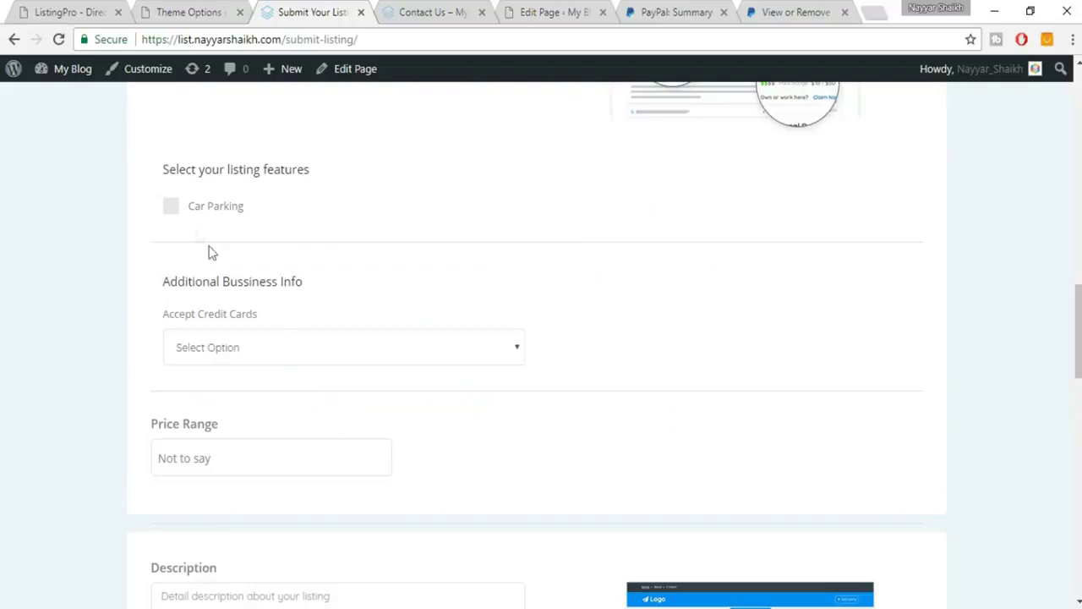
left_click(170, 207)
left_click(249, 358)
left_click(238, 394)
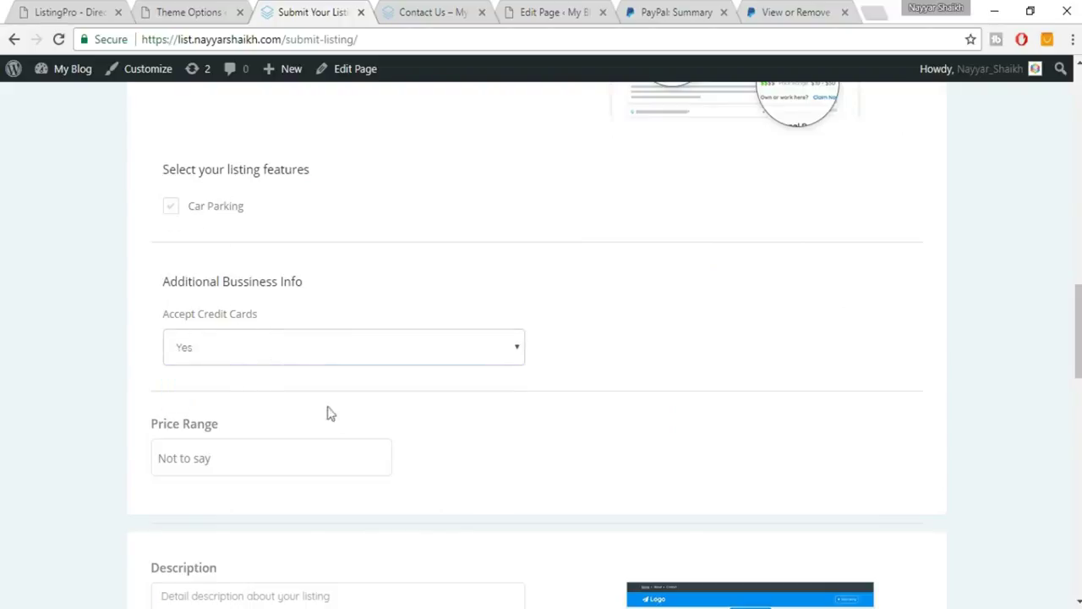
scroll(329, 421, "down", 1)
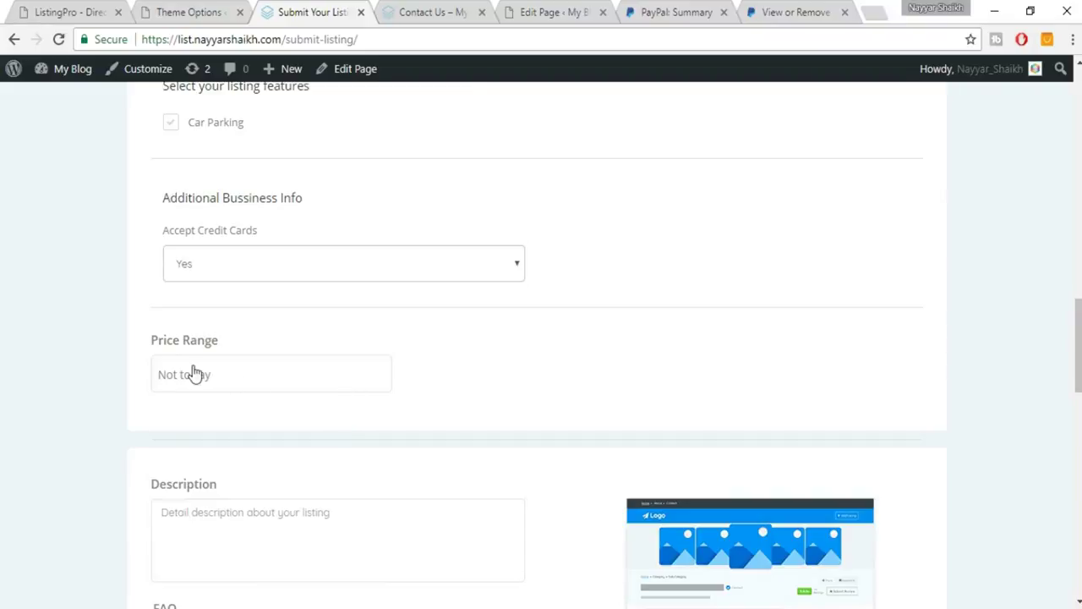
left_click(218, 389)
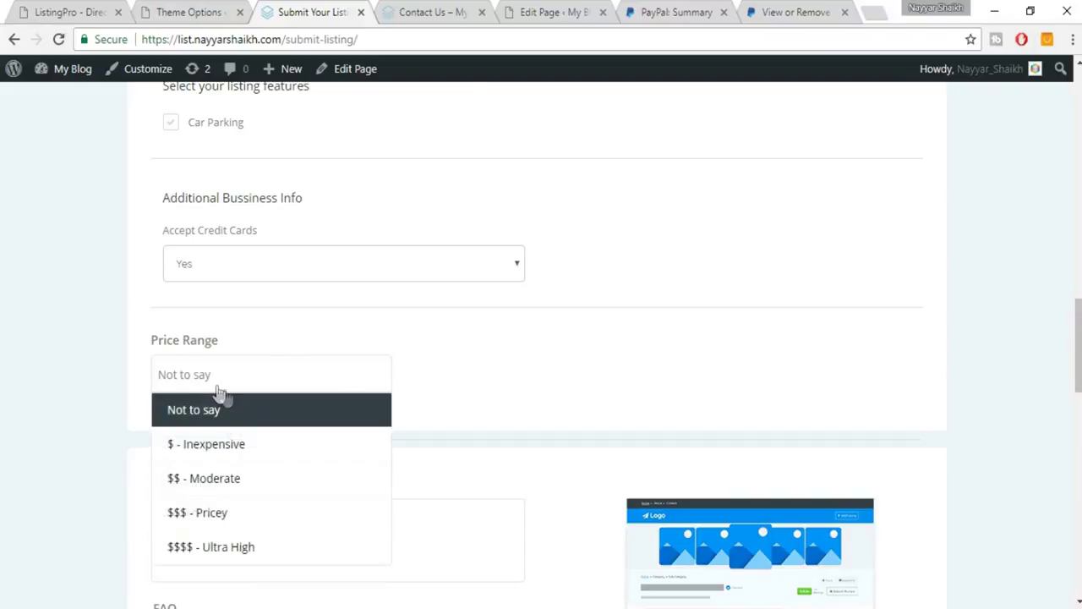
left_click(259, 480)
scroll(817, 384, "down", 3)
Fill the description with filler text, add FAQ question 'sfsadfasd', and paste the description as its answer.
left_click(388, 292)
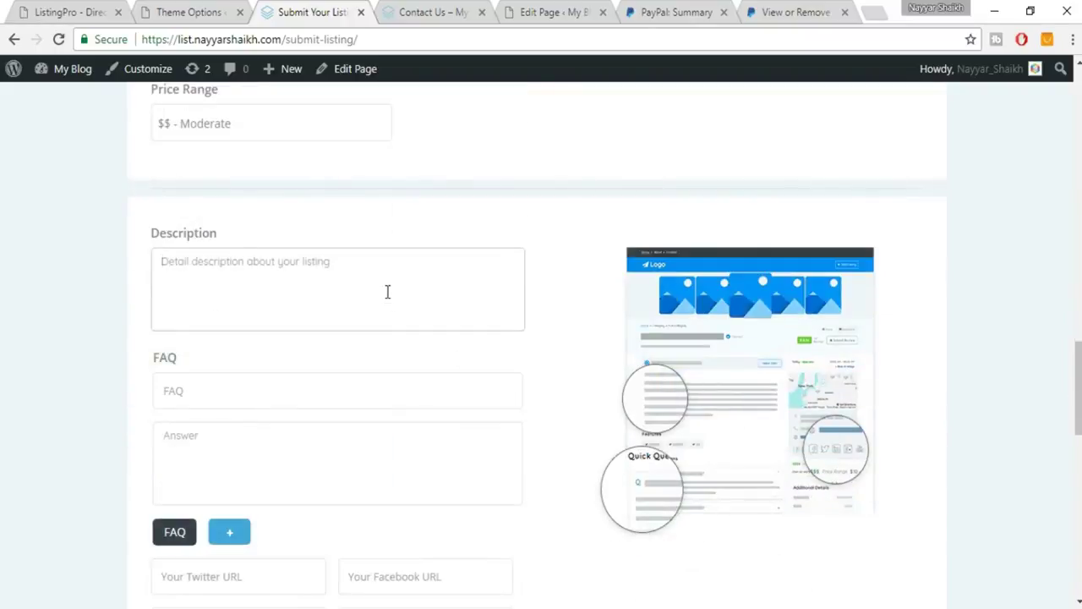
type("fjakjdfnig uiehficuawehnfc ")
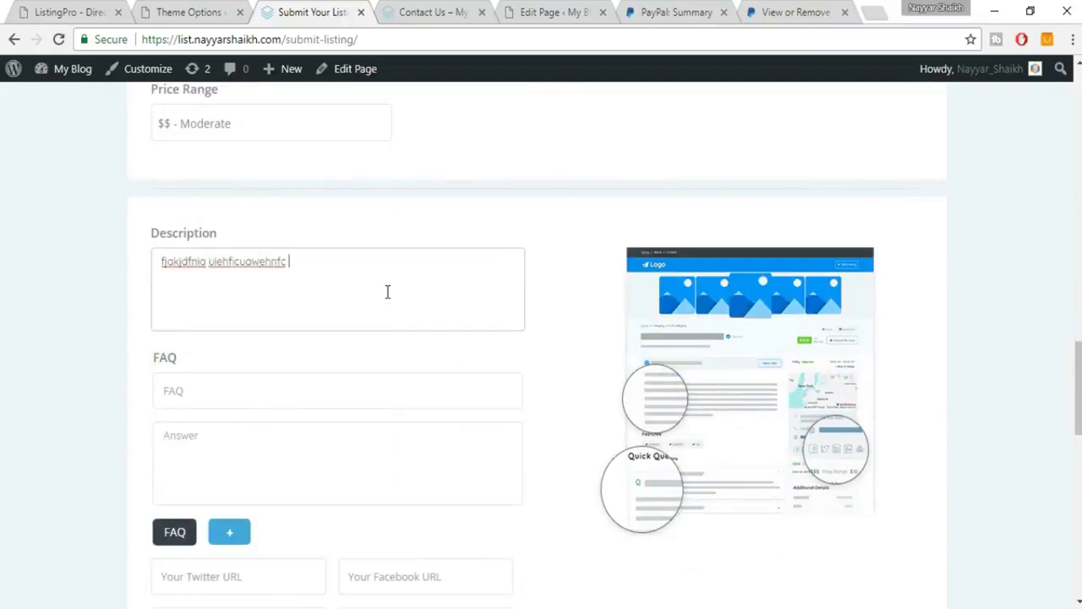
type("iouaejfiojajemnfivao foinmaewiunfvujawef")
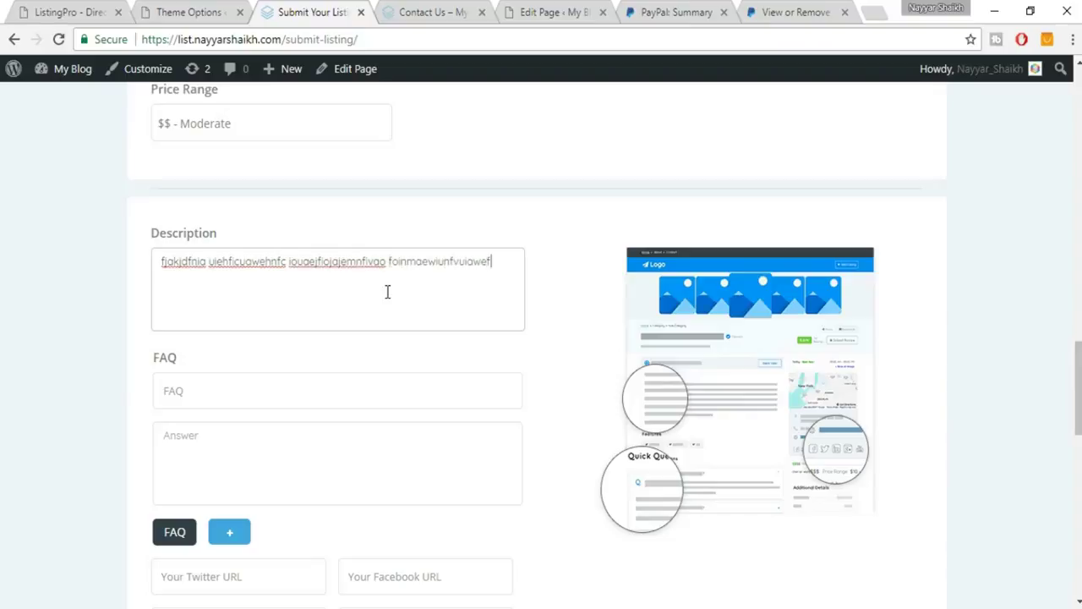
left_click(381, 391)
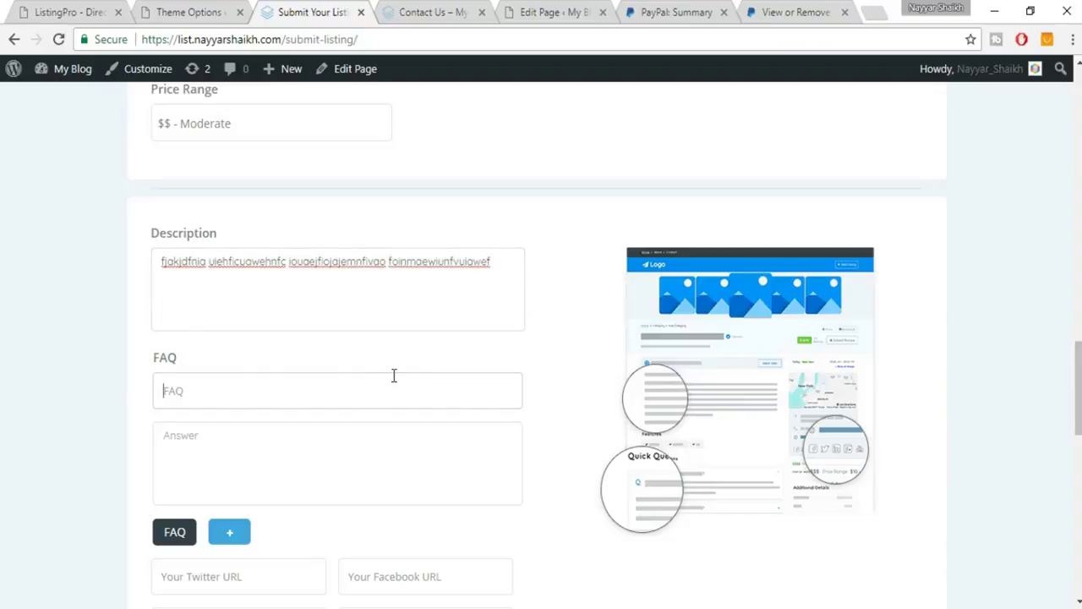
type("sfsadfasd")
triple_click(459, 264)
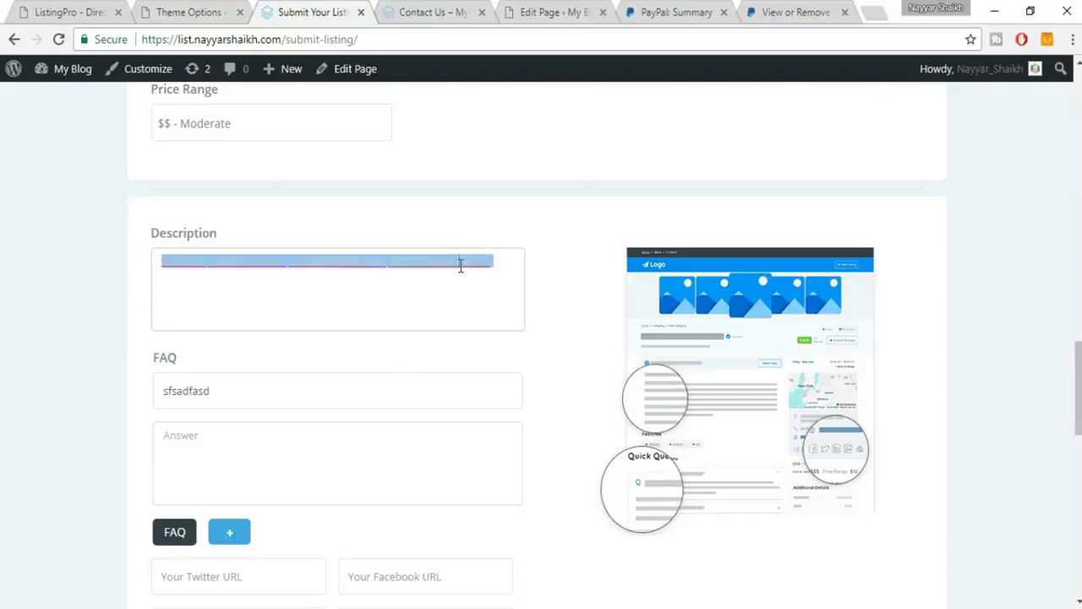
left_click(413, 441)
type("fjakjdfnia uiehficuawehnfc iouaejfiojajemnfivao foinmaewiunfvuiawef")
left_click_drag(1078, 348, 1078, 409)
Put '#' in each social link field, from Twitter through Youtube.
left_click(286, 239)
type("#")
key("Tab")
type("#")
key("Tab")
type("#")
key("Tab")
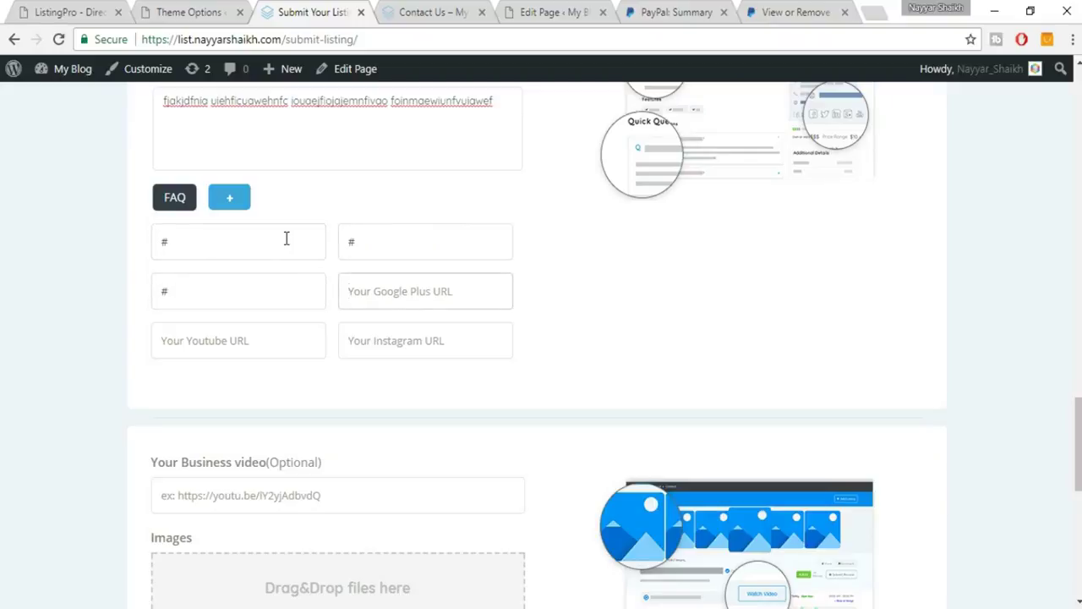
type("#")
key("Tab")
type("##")
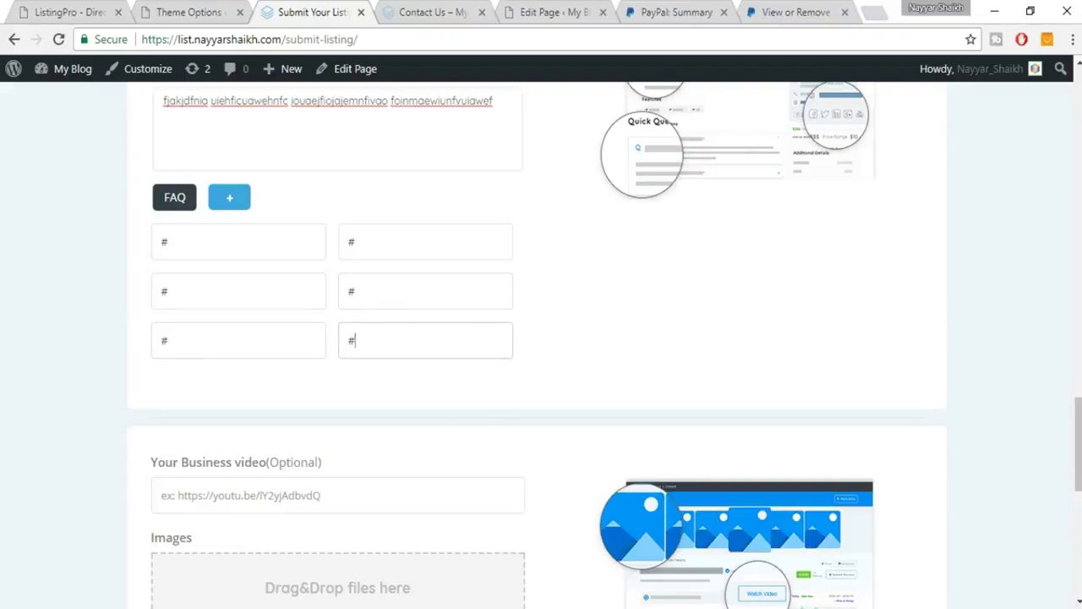
scroll(626, 279, "down", 2)
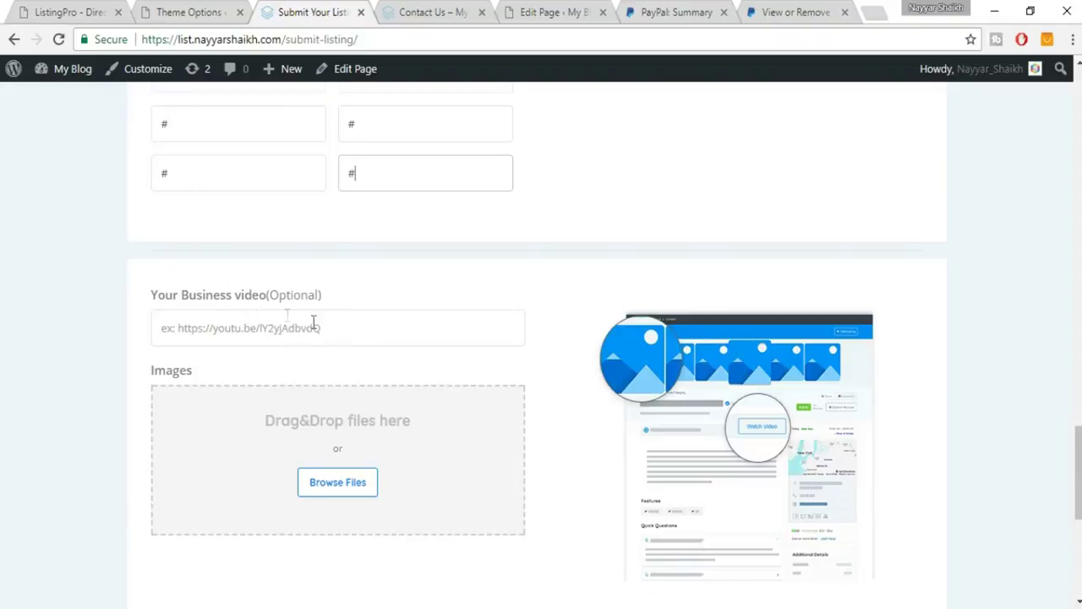
Upload the five images from the Listing > Mission folder and save the listing for preview.
left_click(341, 476)
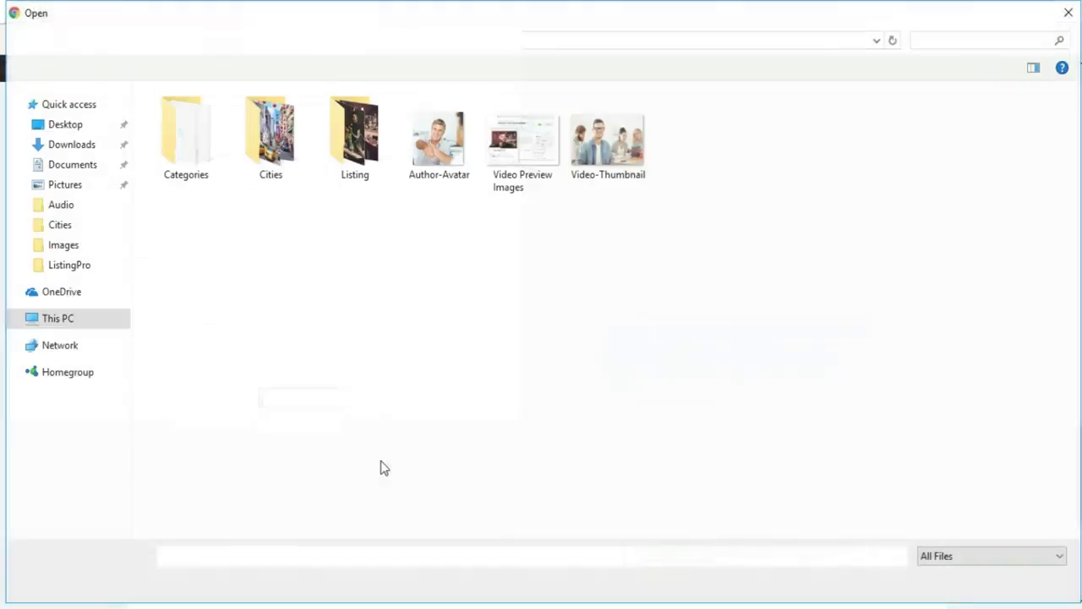
double_click(345, 148)
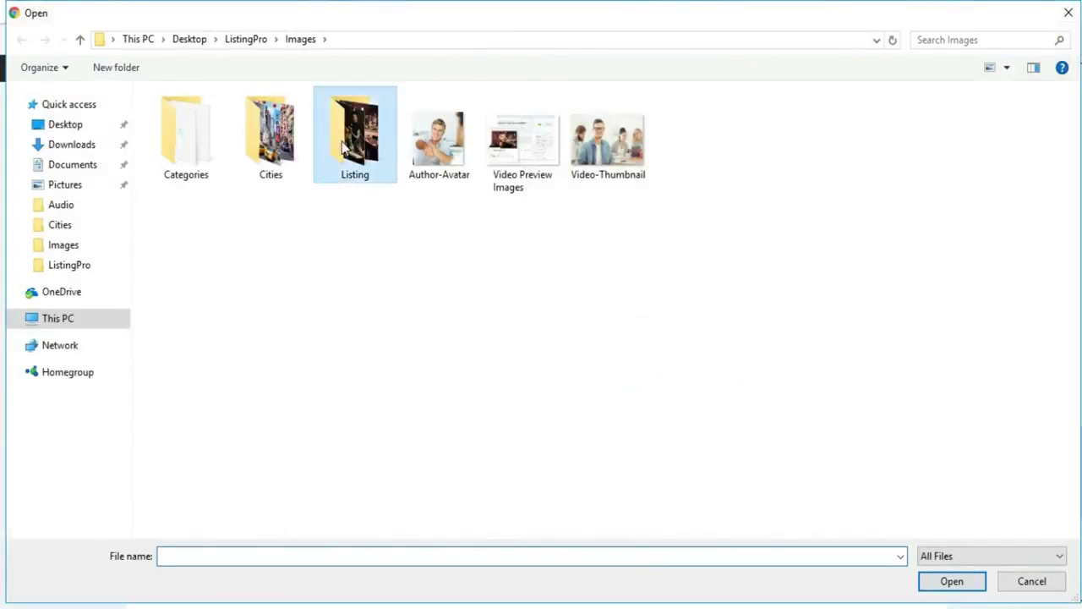
double_click(206, 155)
left_click_drag(422, 207, 287, 161)
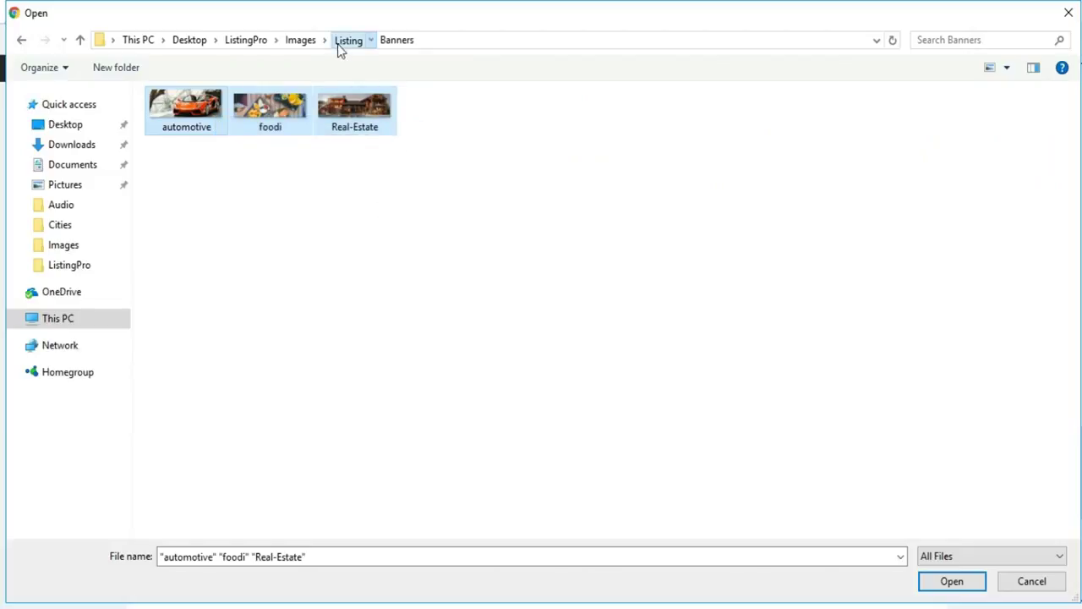
left_click(343, 41)
double_click(520, 145)
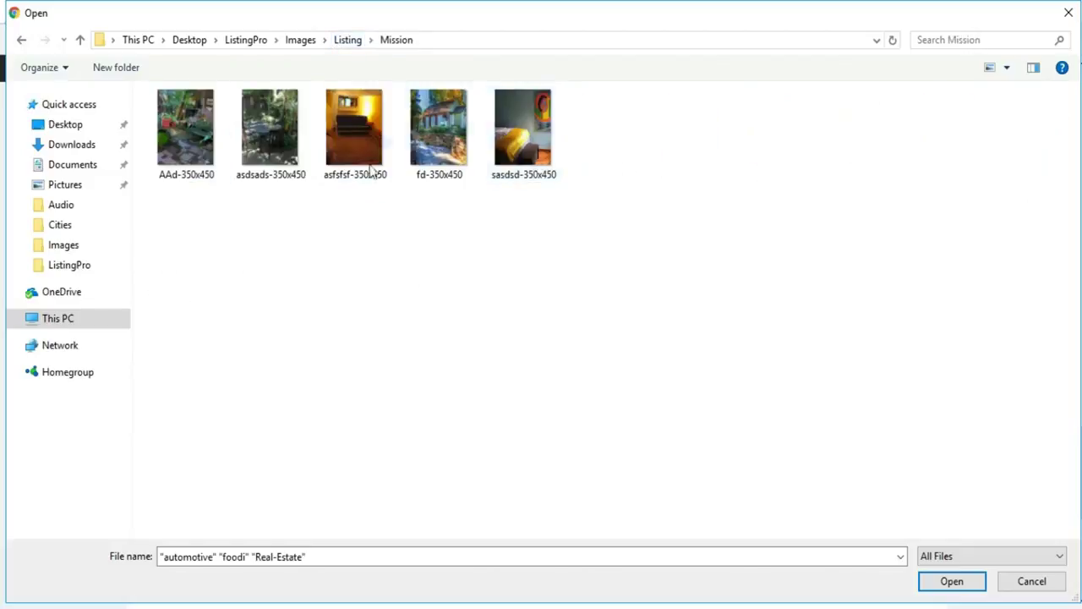
left_click_drag(560, 201, 148, 110)
left_click(952, 581)
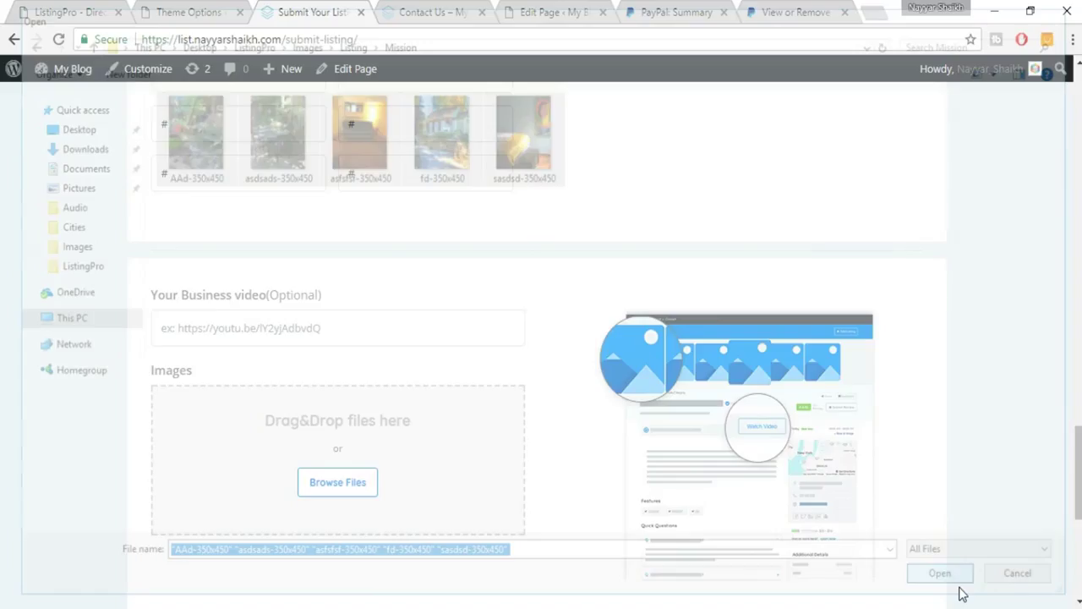
scroll(1010, 403, "down", 5)
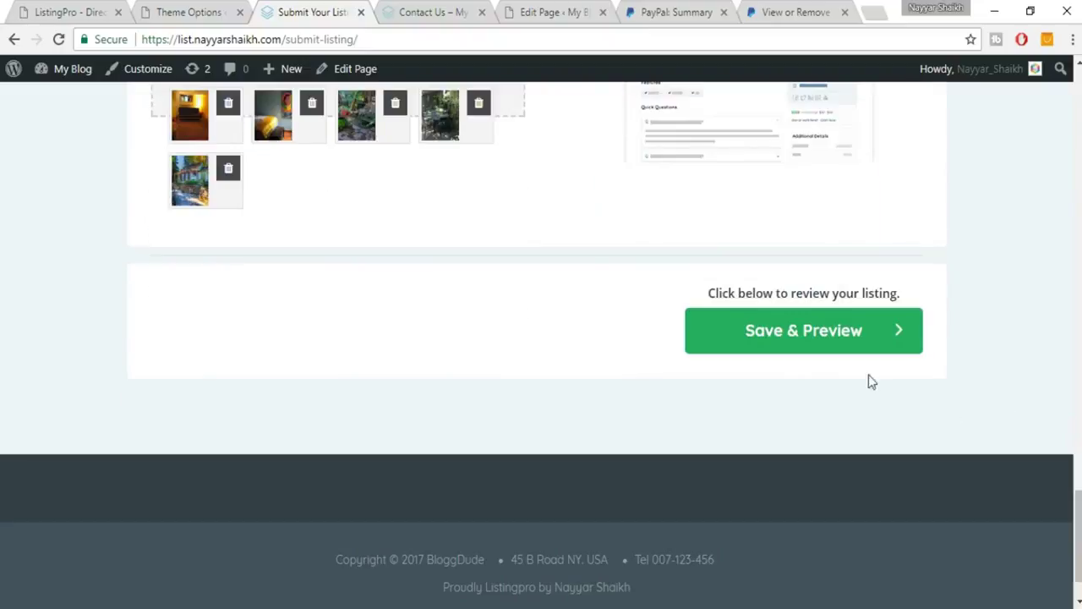
left_click(834, 331)
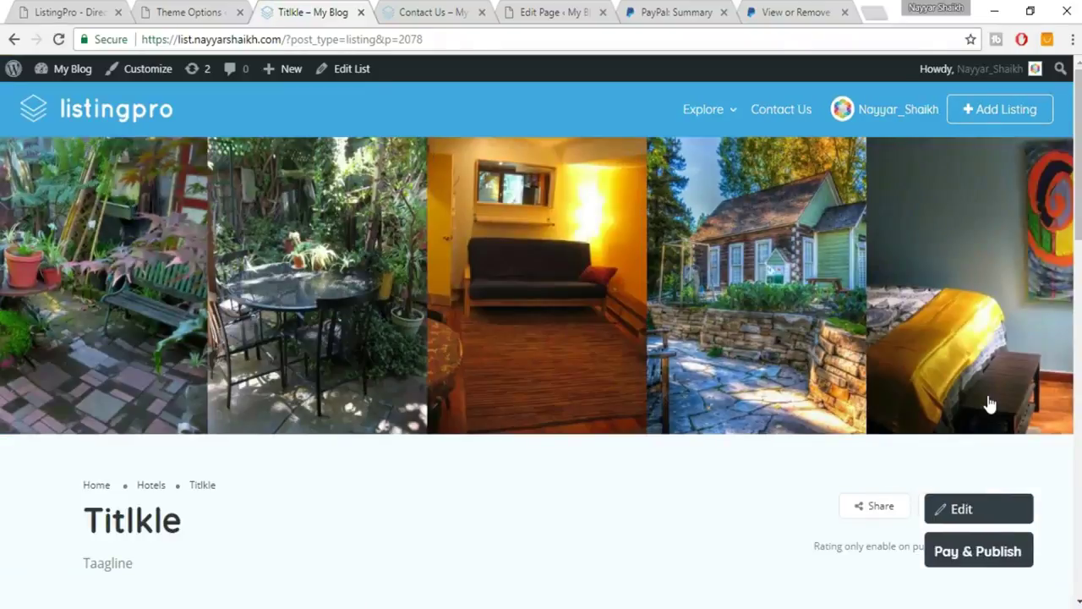
Scroll through the Titlkle listing preview to the footer and back up to Pay & Publish.
scroll(541, 338, "down", 15)
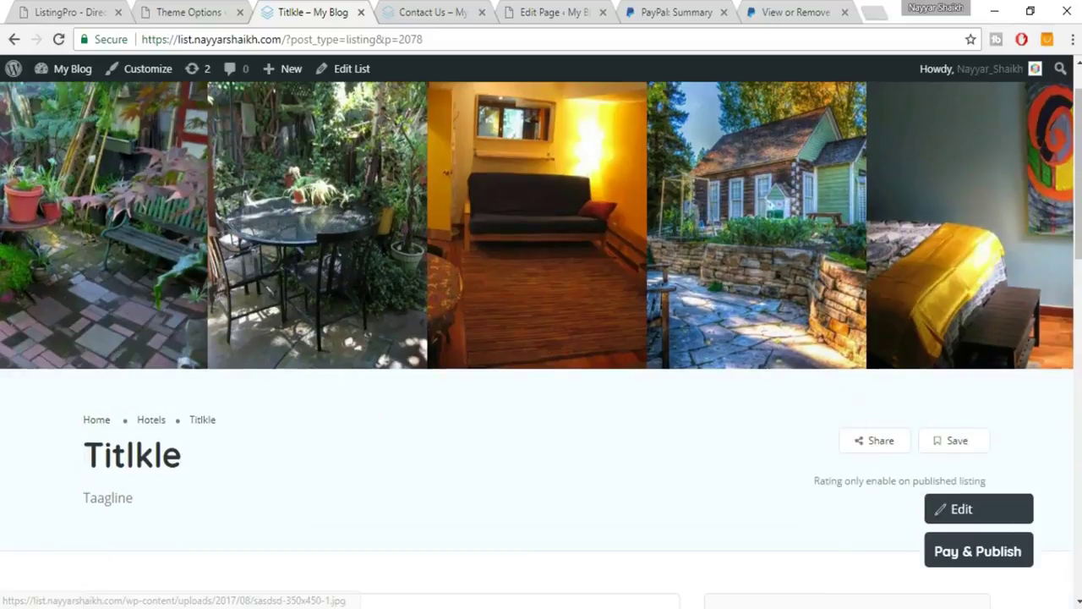
scroll(1075, 444, "up", 15)
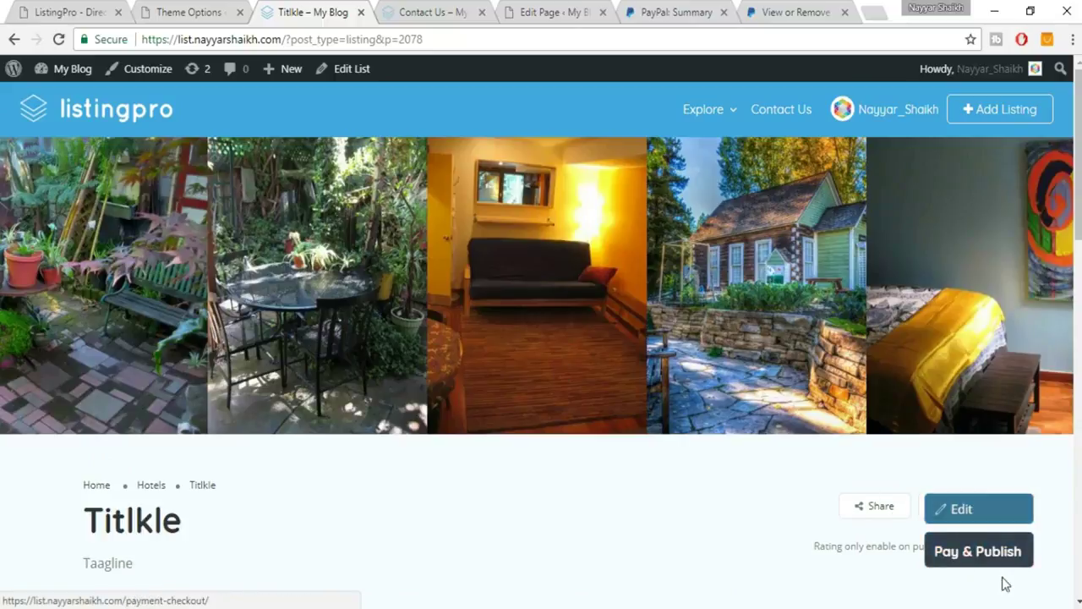
Pay for the Titlkle listing (Hotels, 30 days, $2) with PayPal and submit checkout.
left_click(993, 566)
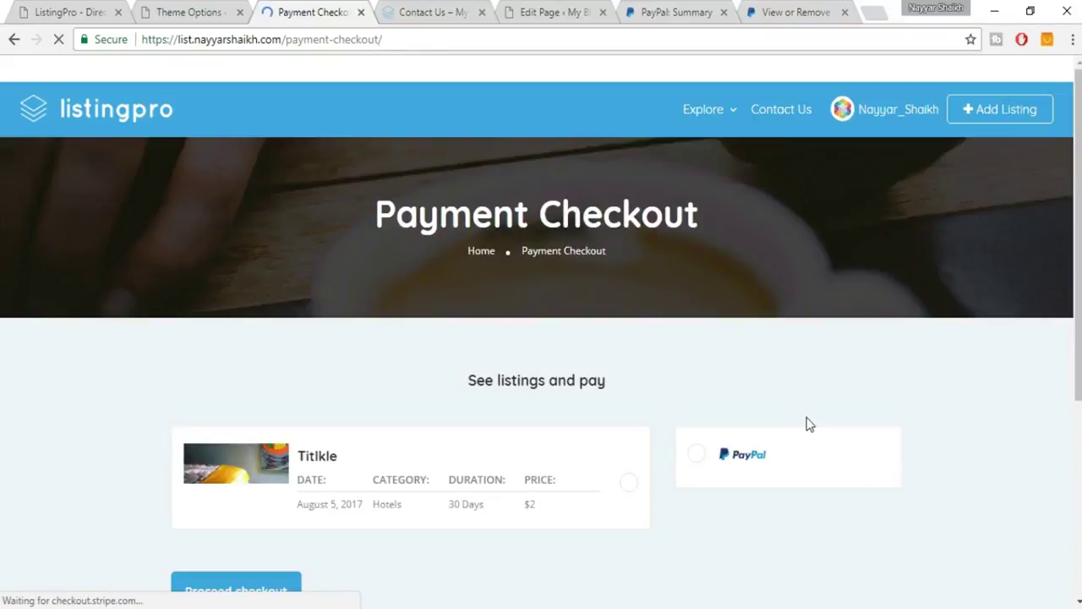
scroll(807, 426, "down", 1)
scroll(808, 426, "down", 2)
left_click(630, 318)
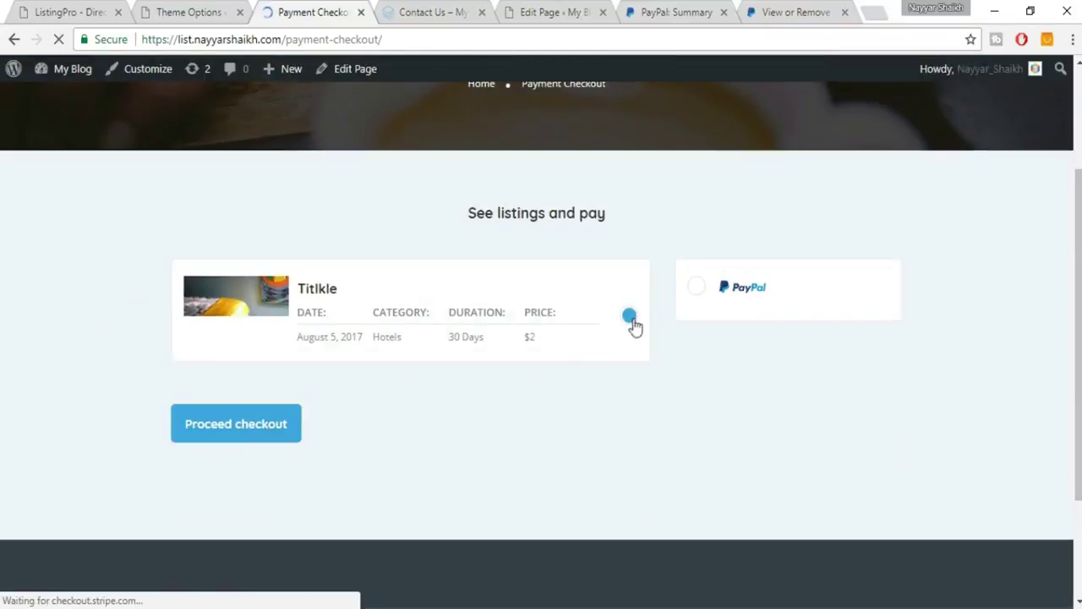
left_click(696, 289)
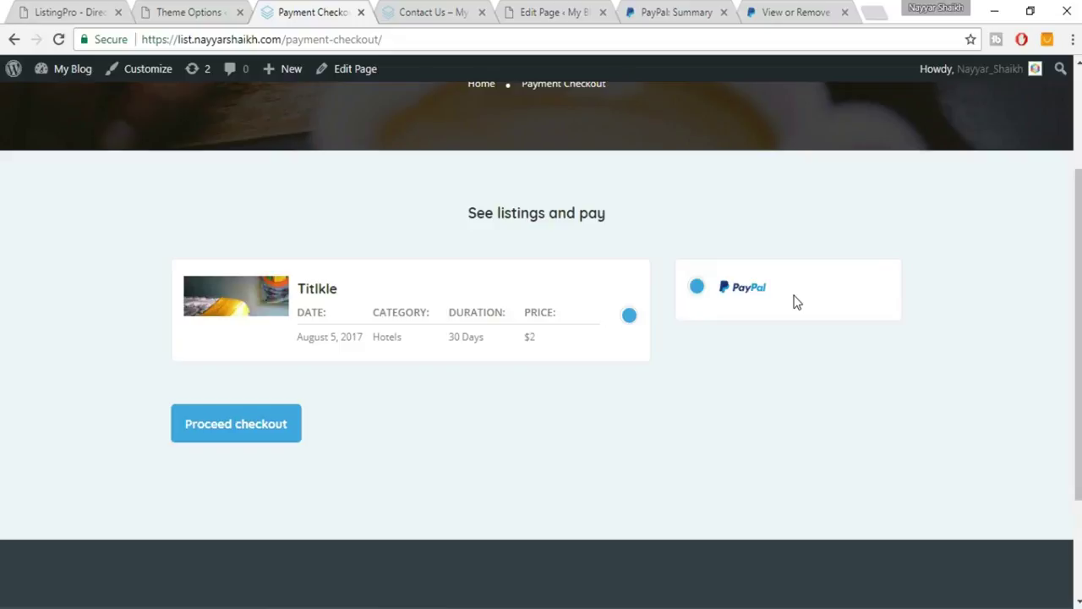
left_click(255, 444)
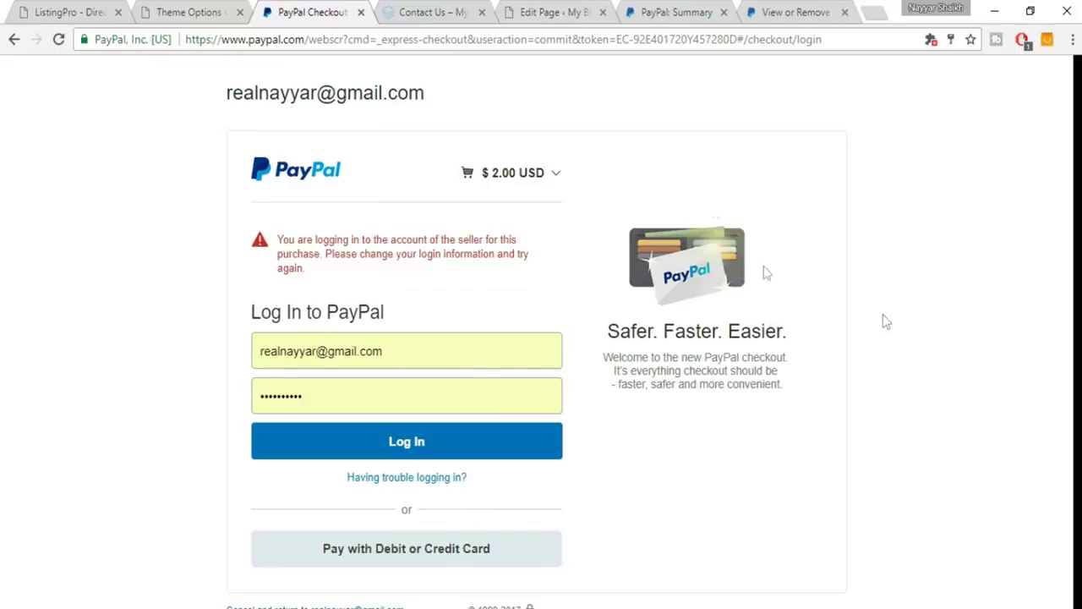
Review PayPal's seller-account login error, then view Titlkle as Pending in WordPress Listings.
scroll(828, 385, "down", 1)
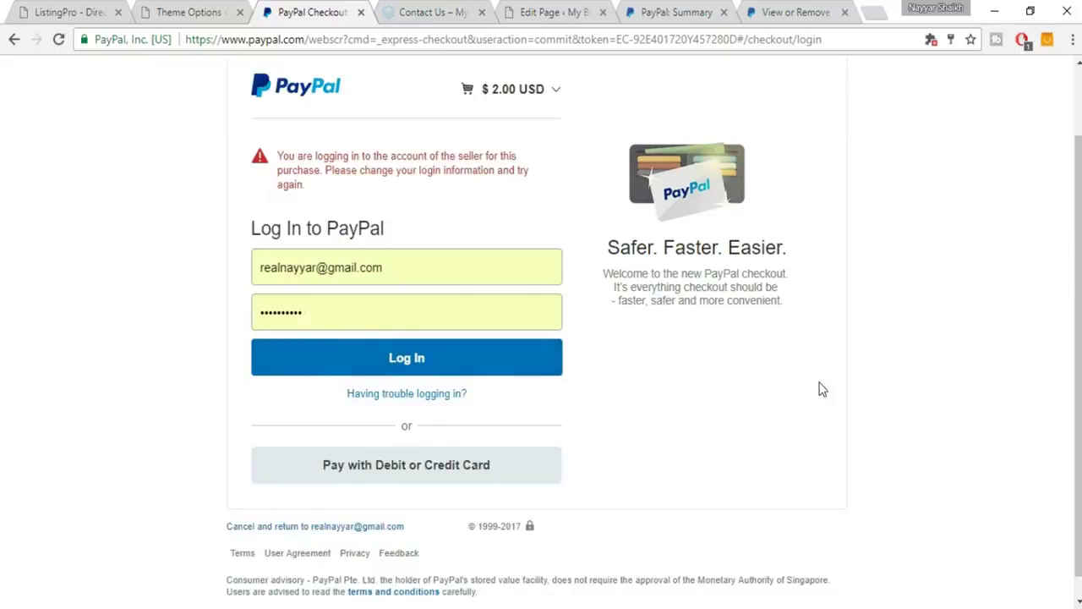
scroll(821, 389, "up", 1)
left_click(189, 12)
left_click(46, 121)
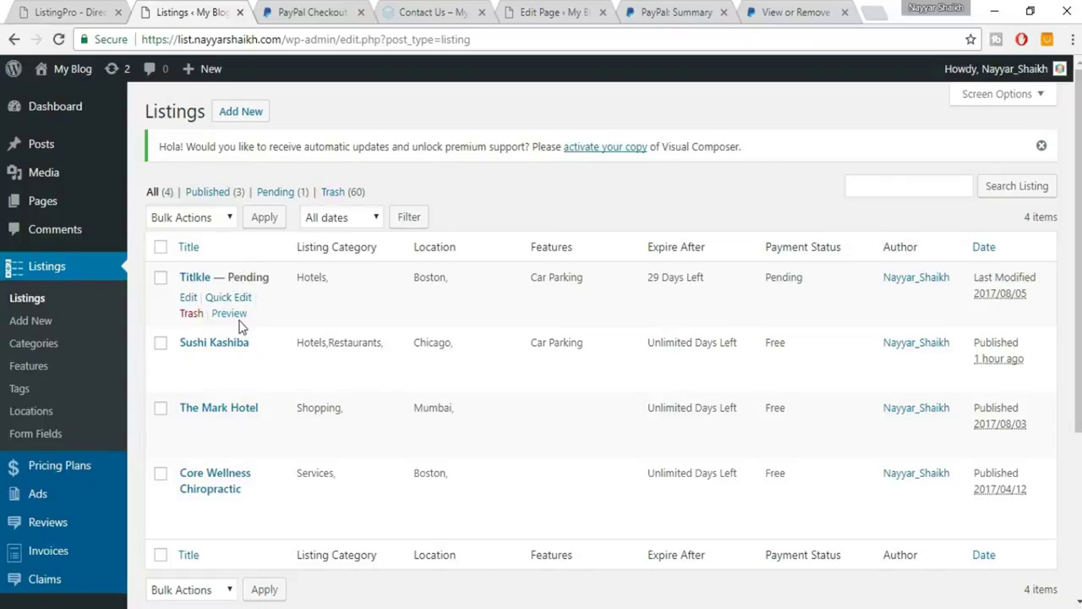
Open Titlkle for editing, then check the Success, Pending and Failed PayPal invoice lists.
left_click(189, 299)
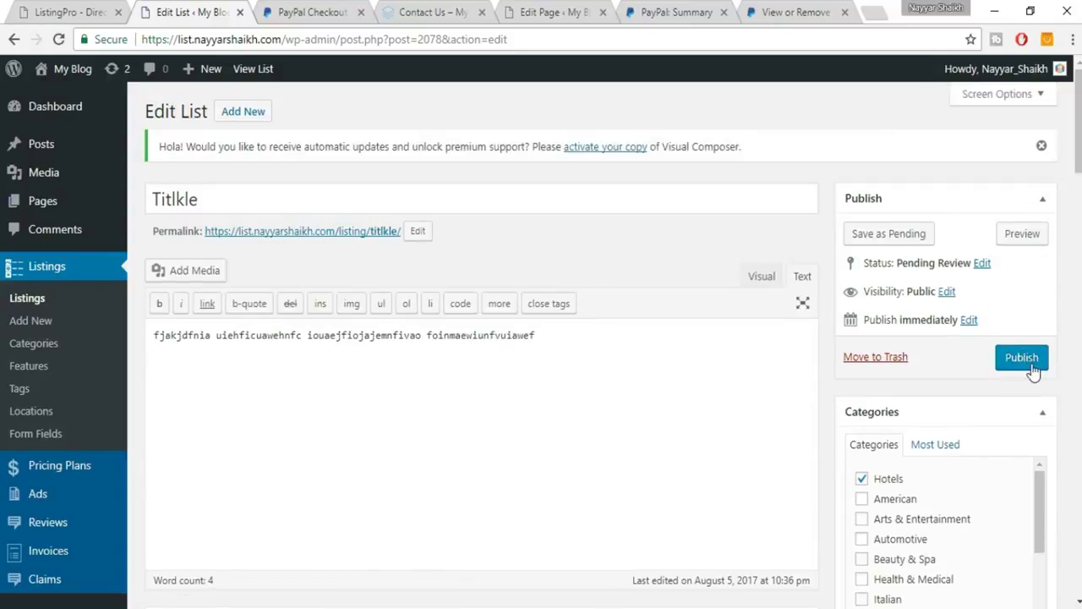
scroll(218, 478, "down", 1)
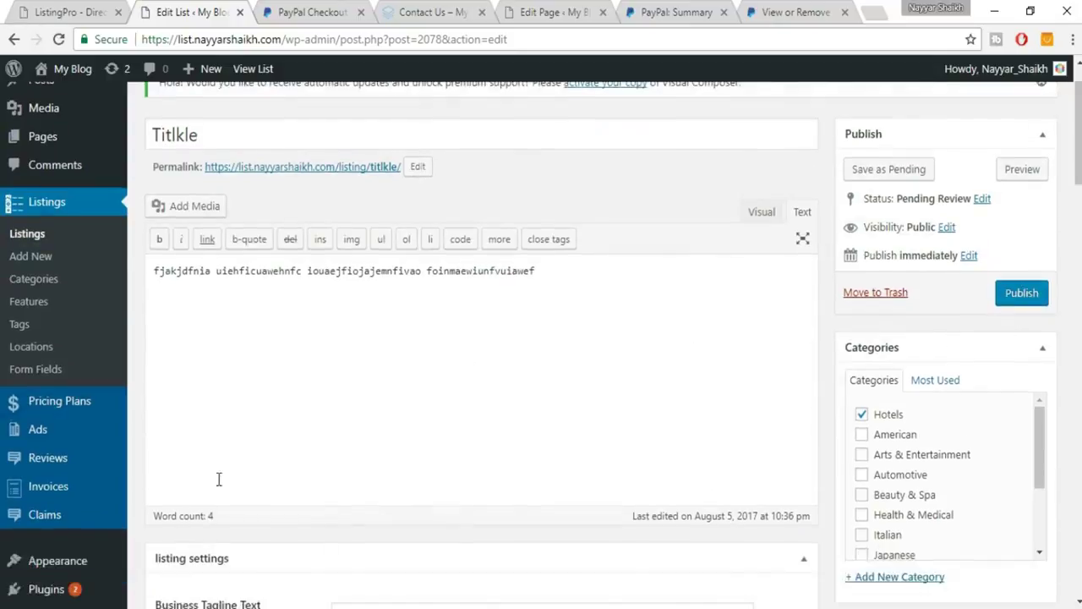
mouse_move(56, 471)
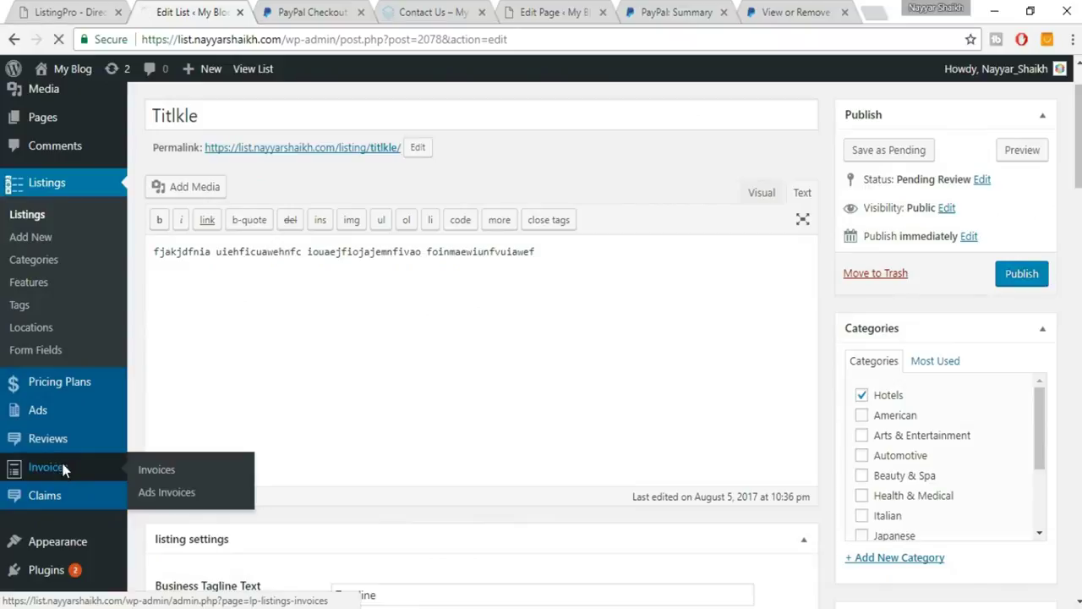
left_click(63, 465)
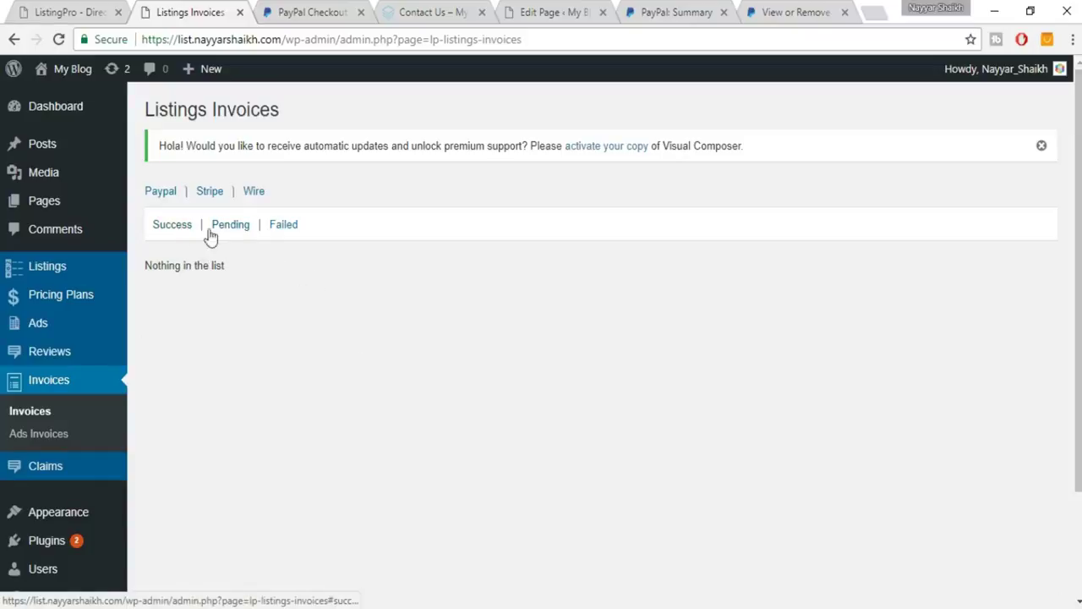
left_click(240, 232)
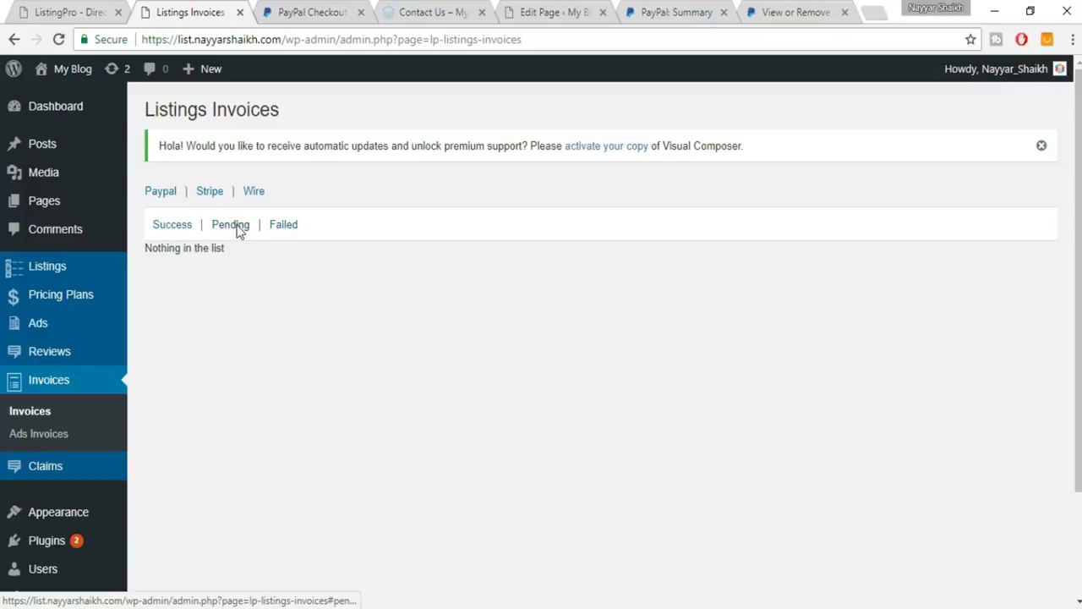
left_click(282, 225)
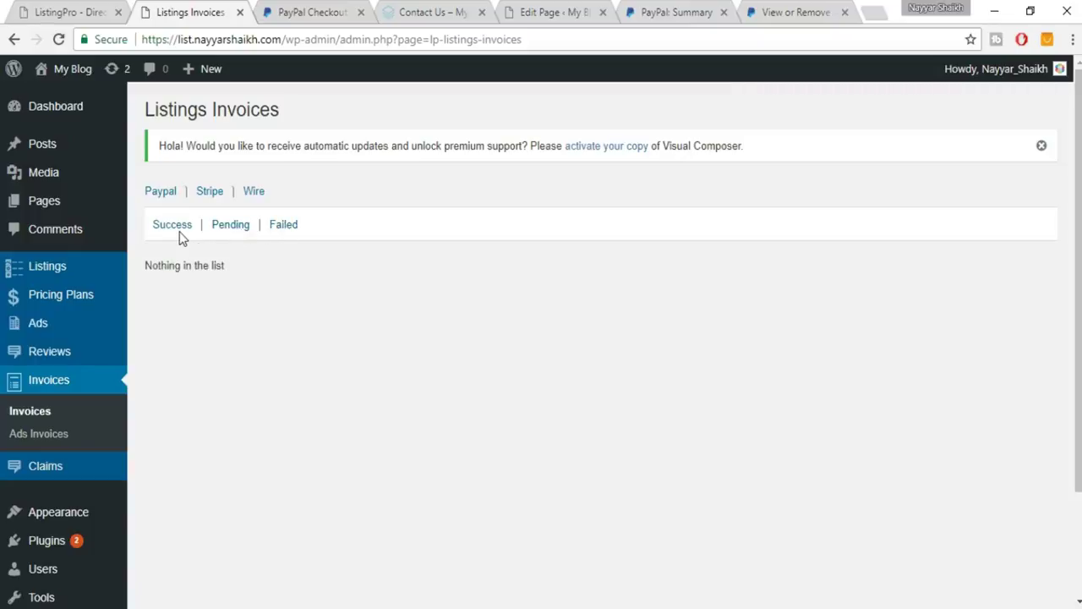